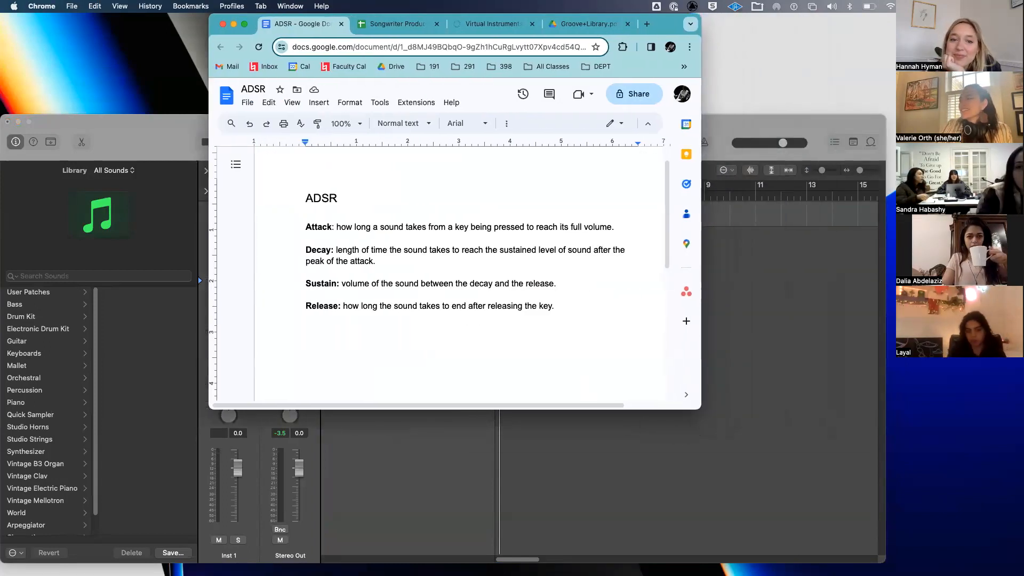
- Enlarge the Chrome window and scroll through the ADSR document's attack, decay, sustain and release notes
drag(701, 409, 862, 565)
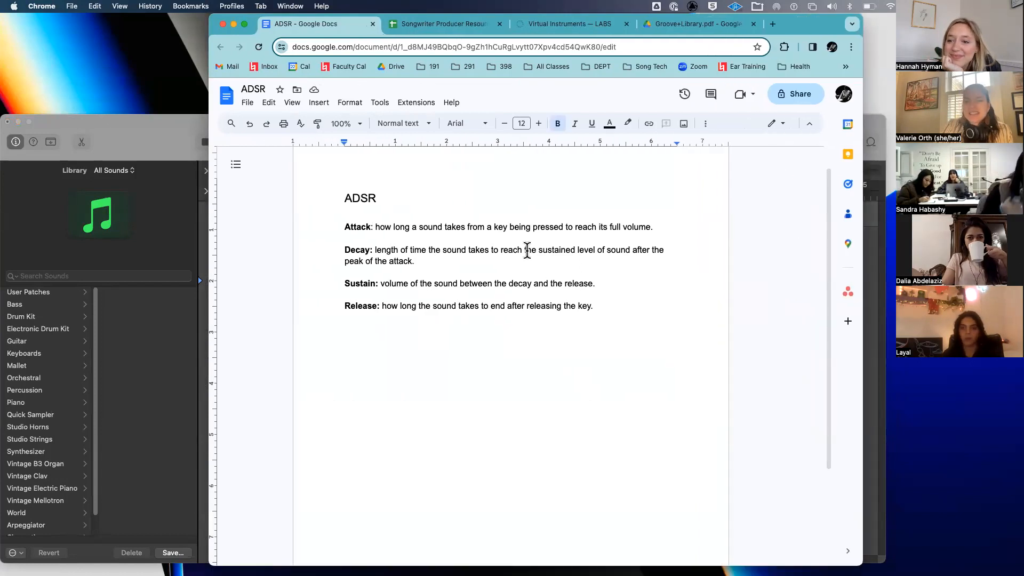
scroll(527, 250, up, 5)
scroll(526, 250, down, 2)
scroll(526, 250, up, 1)
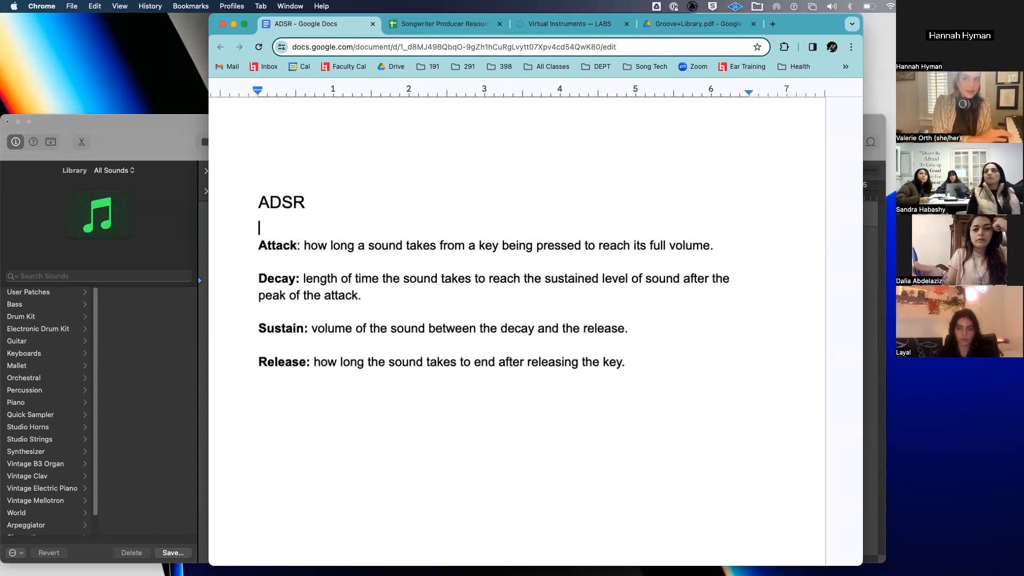
- Enlarge the Logic window and load Synthesizer > Pad > Aquatic Voices from the Library
drag(129, 117, 160, 24)
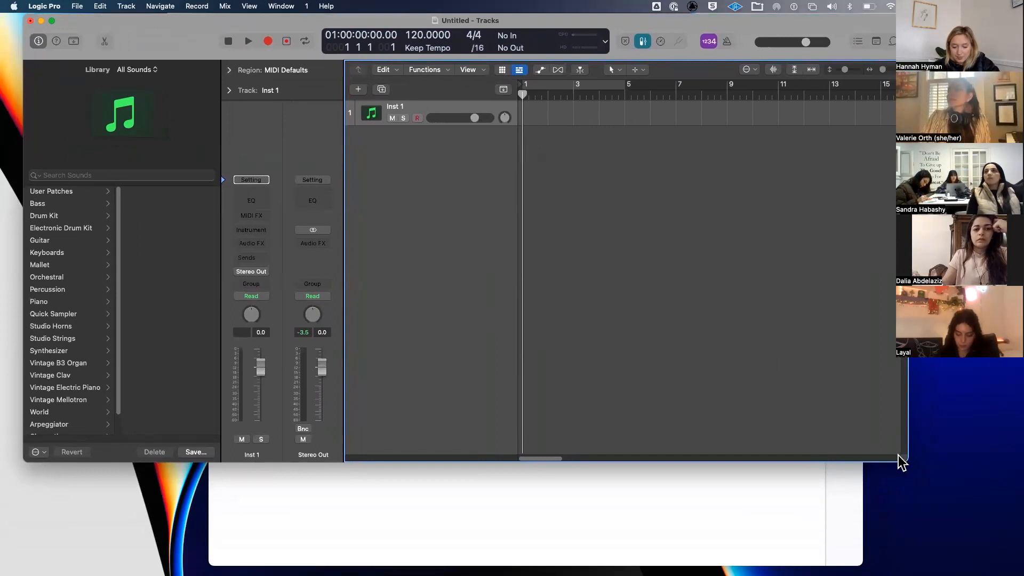
drag(932, 523, 948, 538)
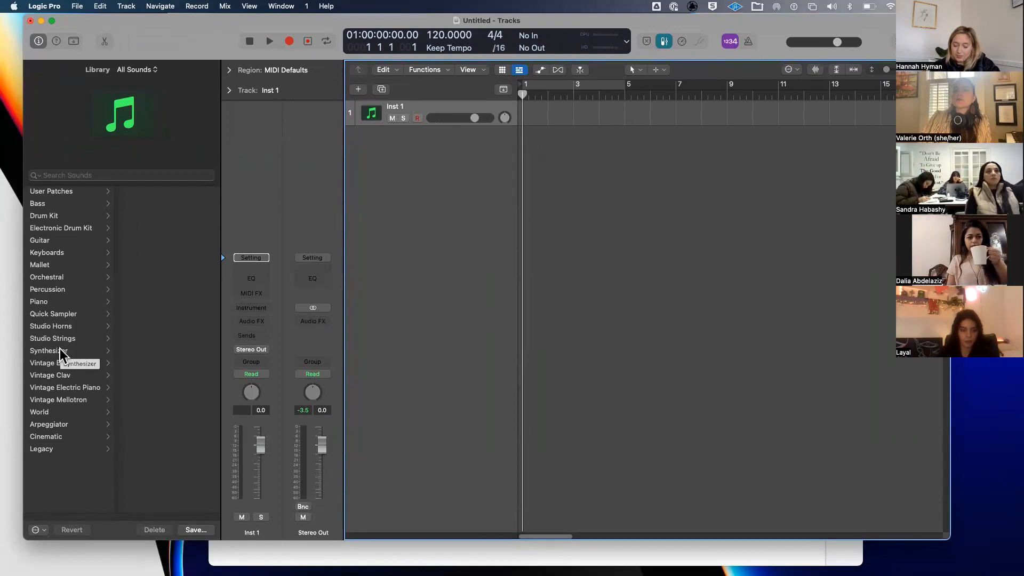
click(84, 349)
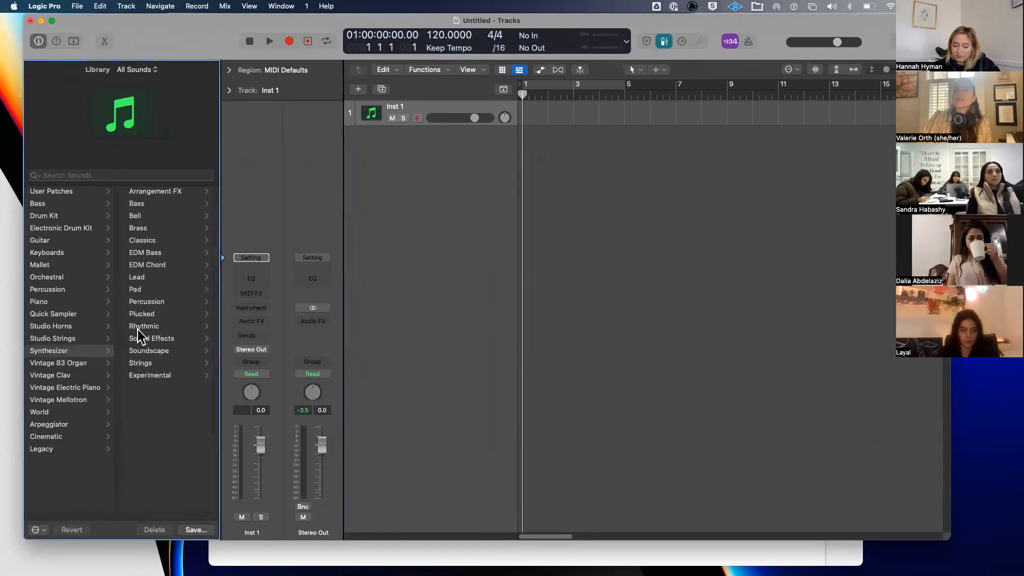
click(170, 289)
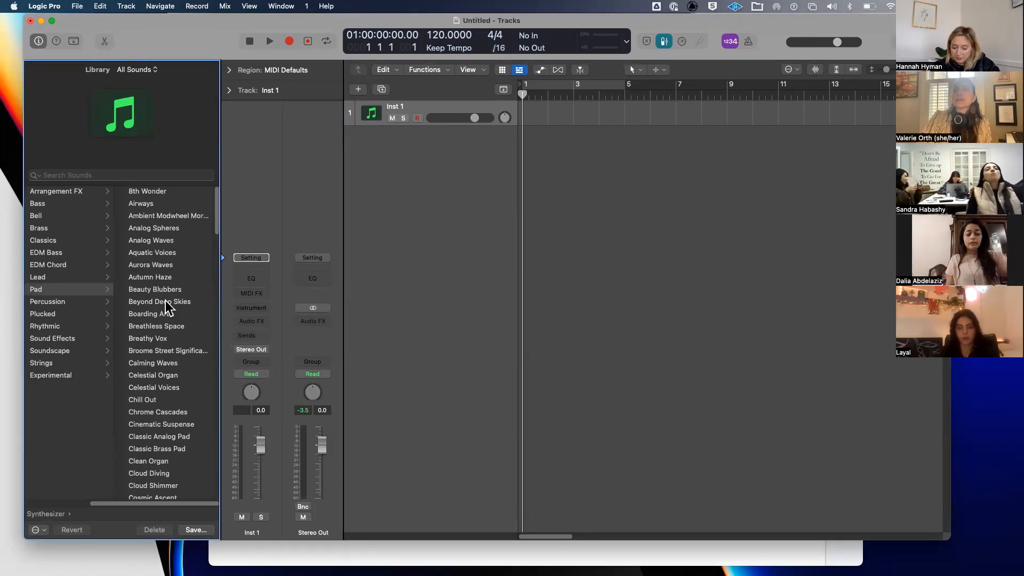
click(178, 252)
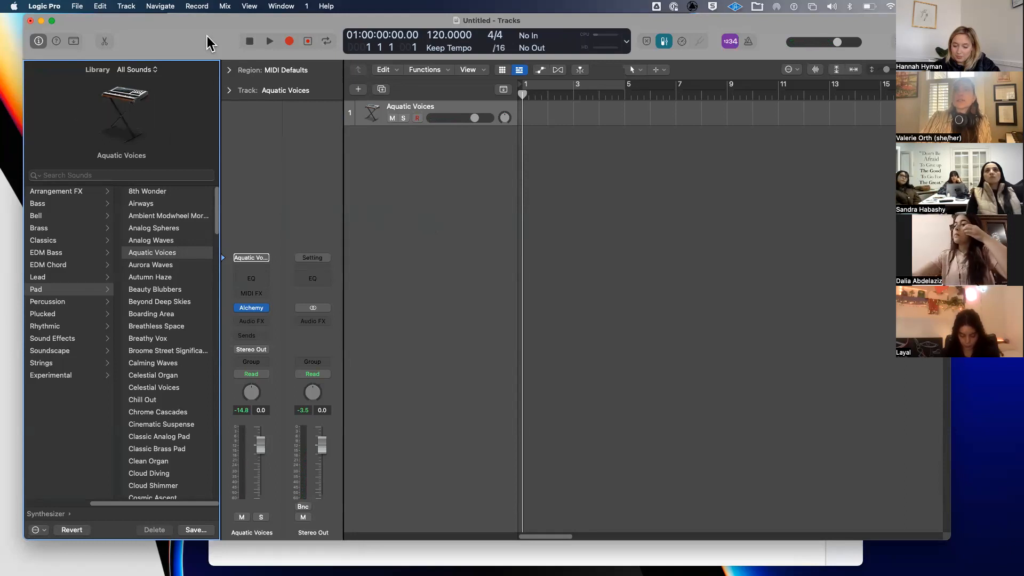
drag(207, 43, 191, 42)
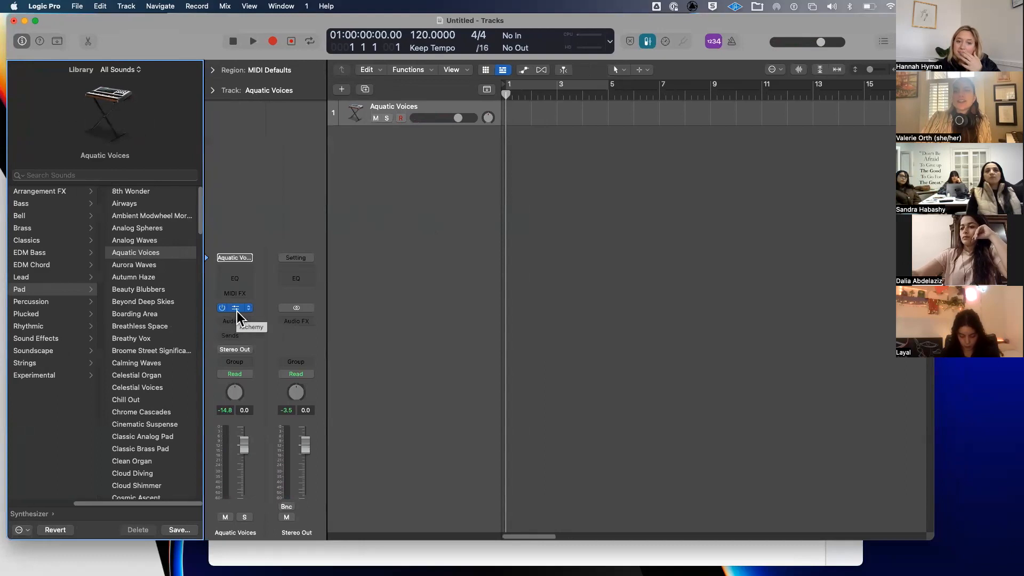
- Open the Alchemy editor for the Aquatic Voices track and move it up and left
click(236, 309)
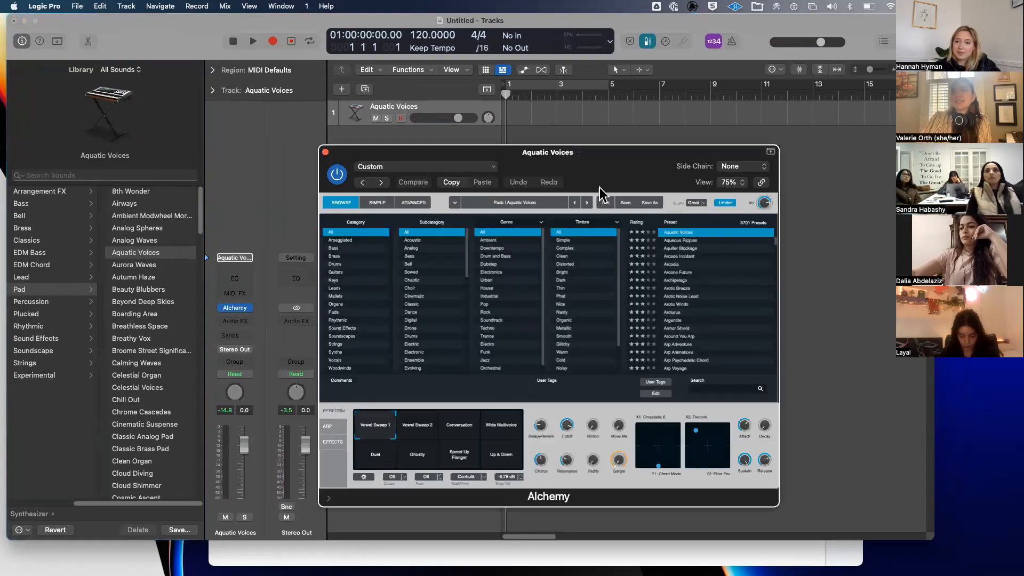
drag(651, 156, 557, 108)
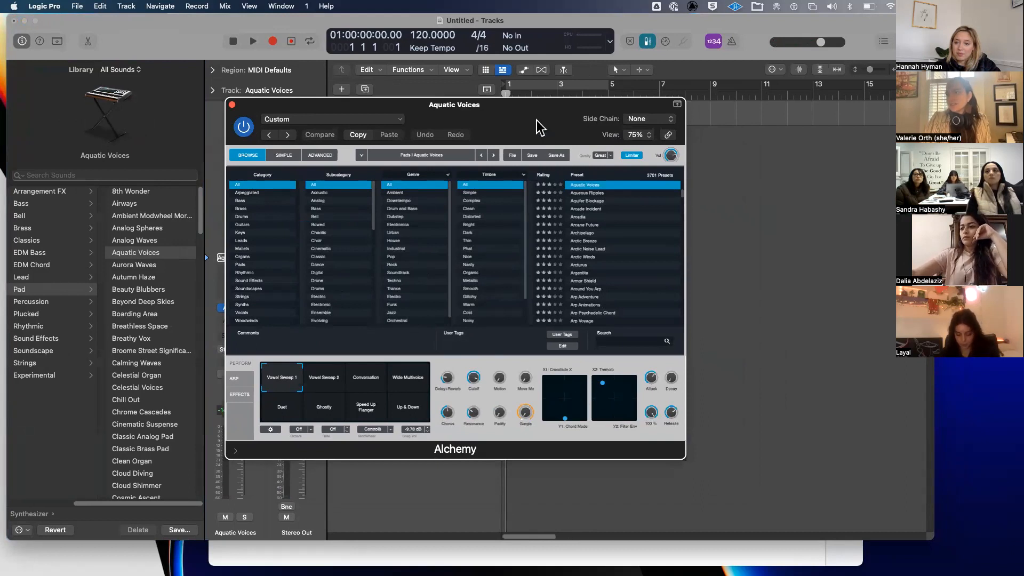
drag(535, 112, 508, 88)
mouse_move(640, 552)
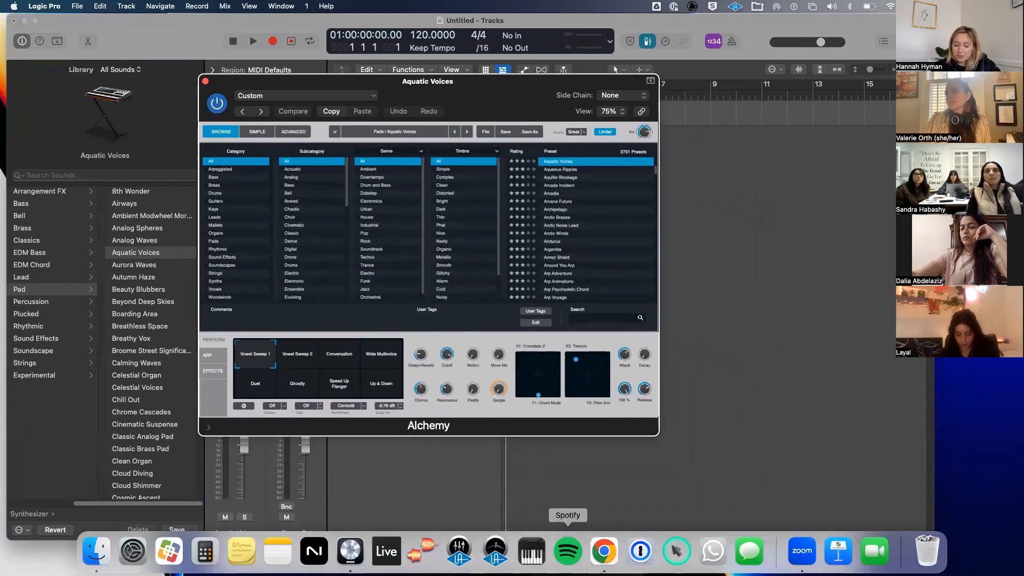
click(676, 551)
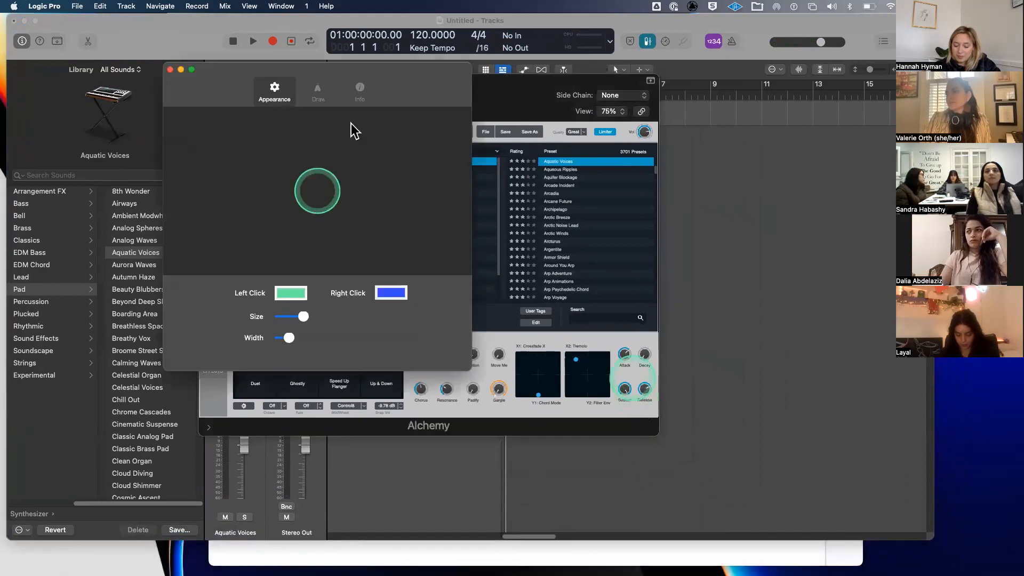
click(170, 69)
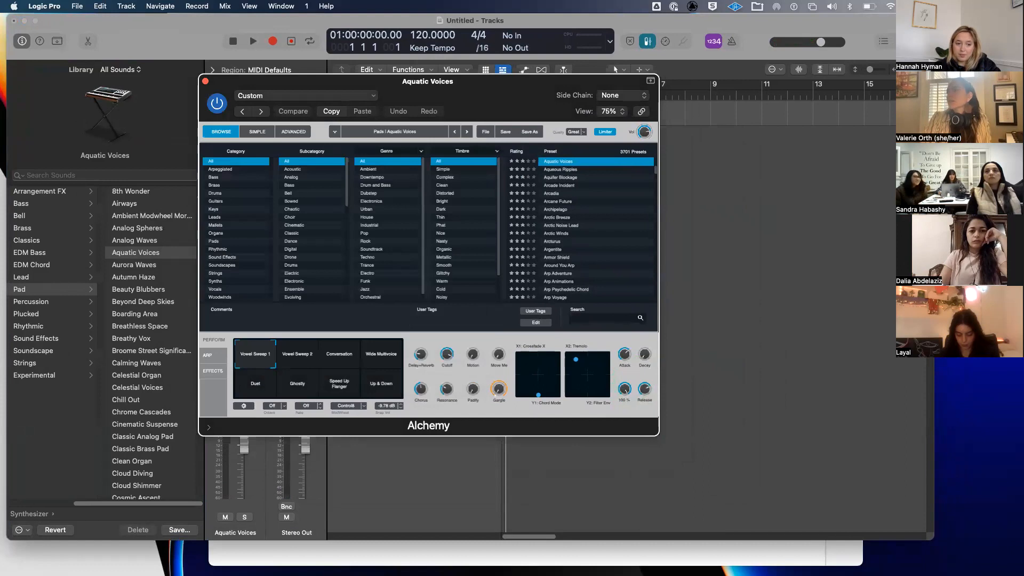
- Reposition the Alchemy window toward the lower right beside the tracks area
mouse_move(712, 552)
click(676, 551)
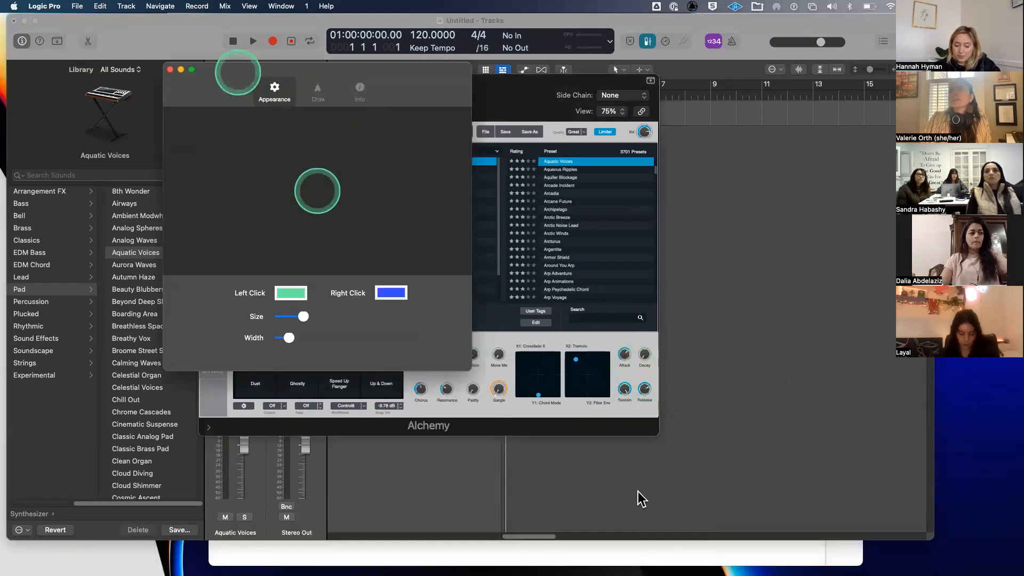
drag(238, 68, 433, 365)
drag(894, 554, 892, 547)
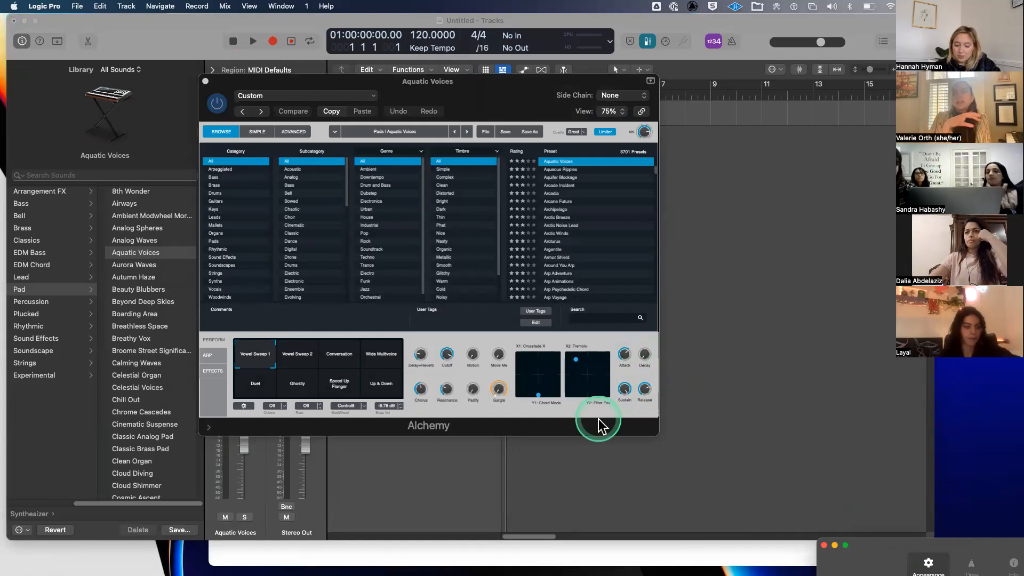
drag(495, 101, 771, 147)
mouse_move(900, 400)
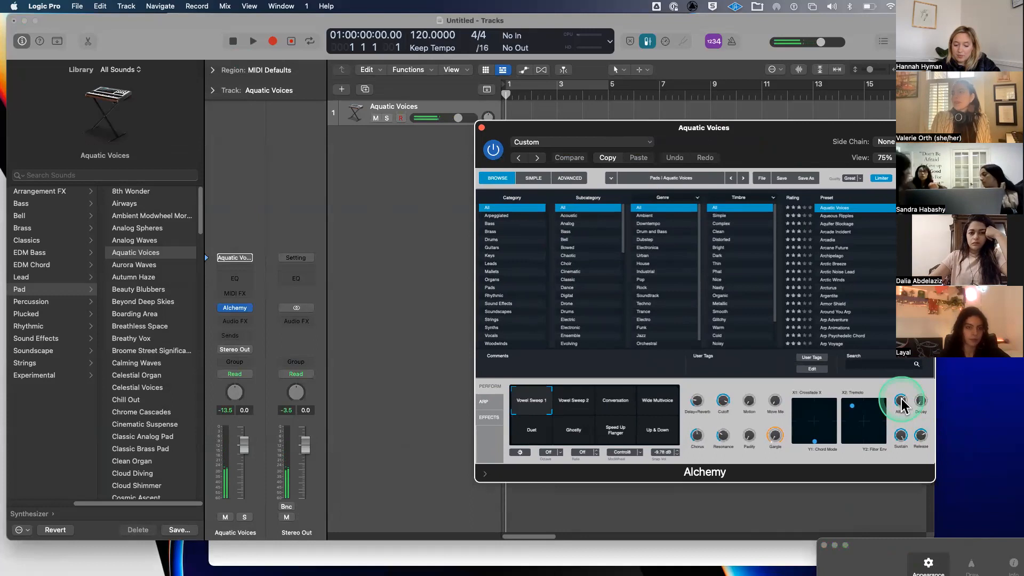
click(418, 261)
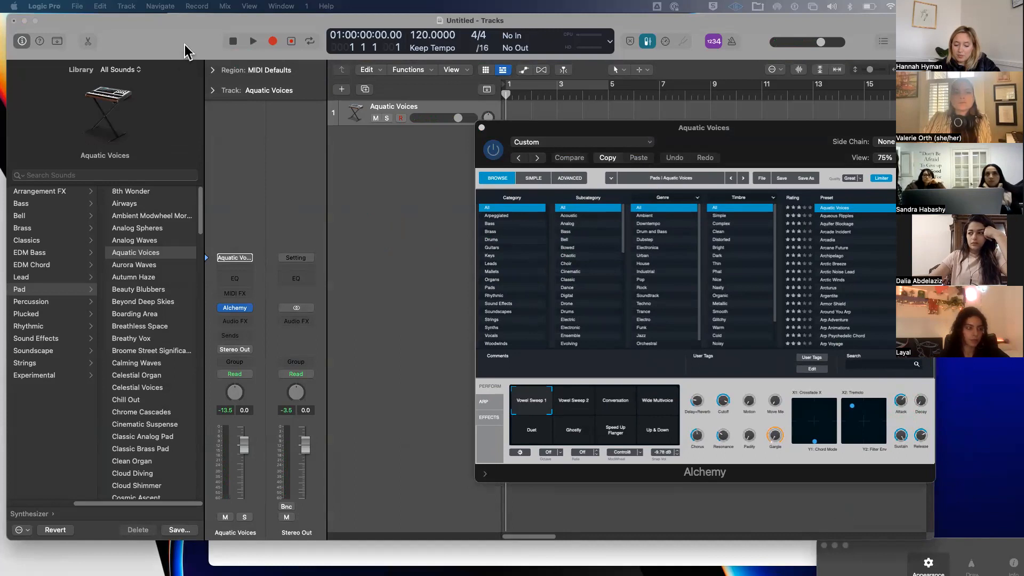
key(super+comma)
- Set the Audio Devices output to ZoomAudioDevice, apply it, and close Settings
click(188, 143)
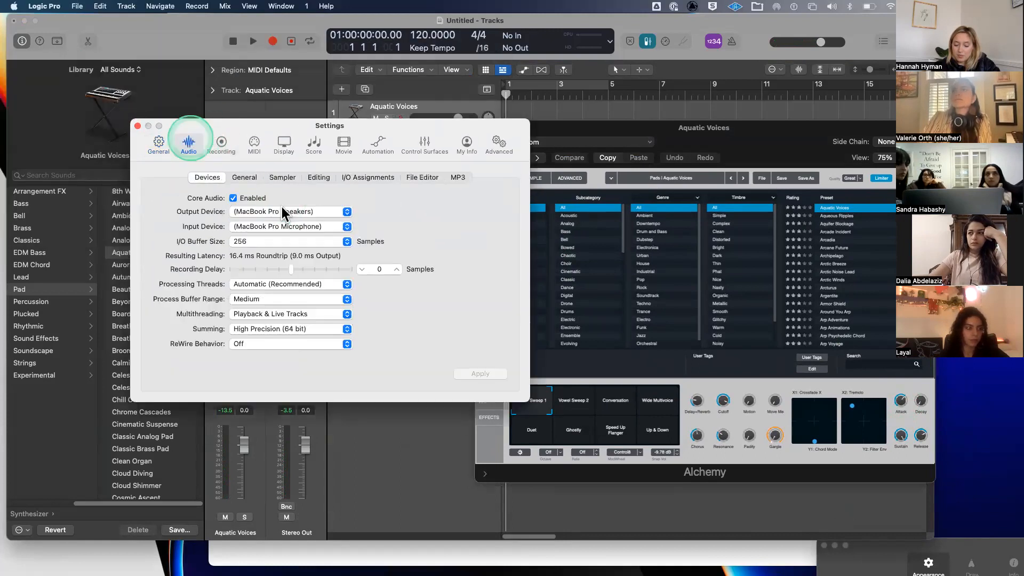
click(281, 209)
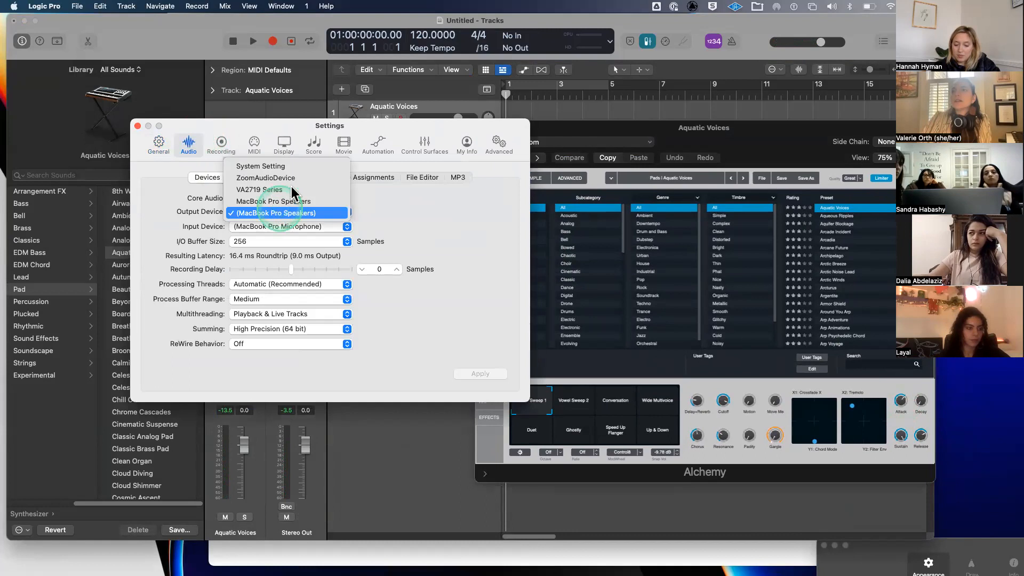
click(293, 182)
click(292, 226)
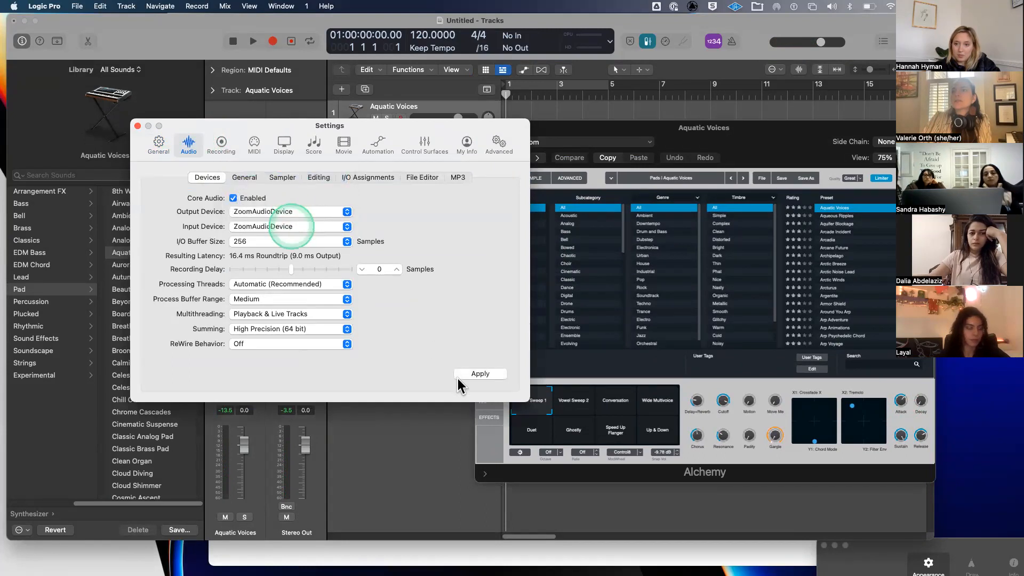
click(477, 374)
click(138, 125)
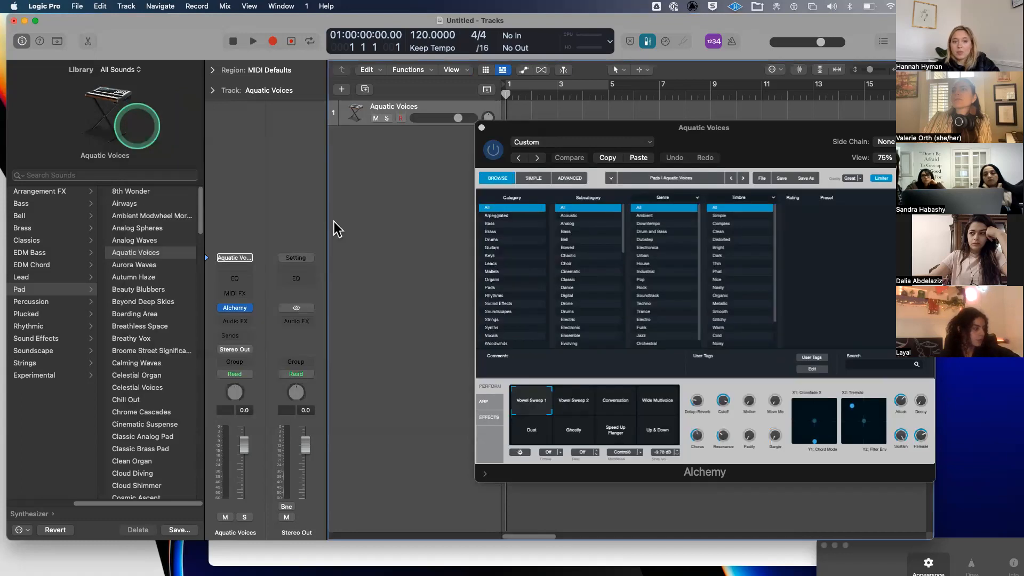
click(355, 244)
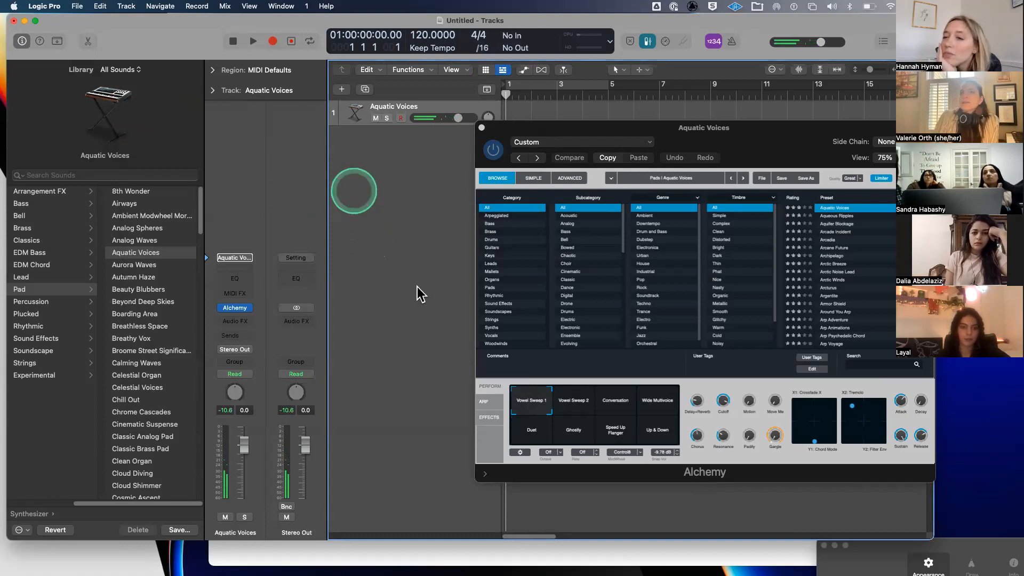
- Turn the Alchemy Attack knob down to 0%, then raise it to 71%
drag(798, 127, 624, 68)
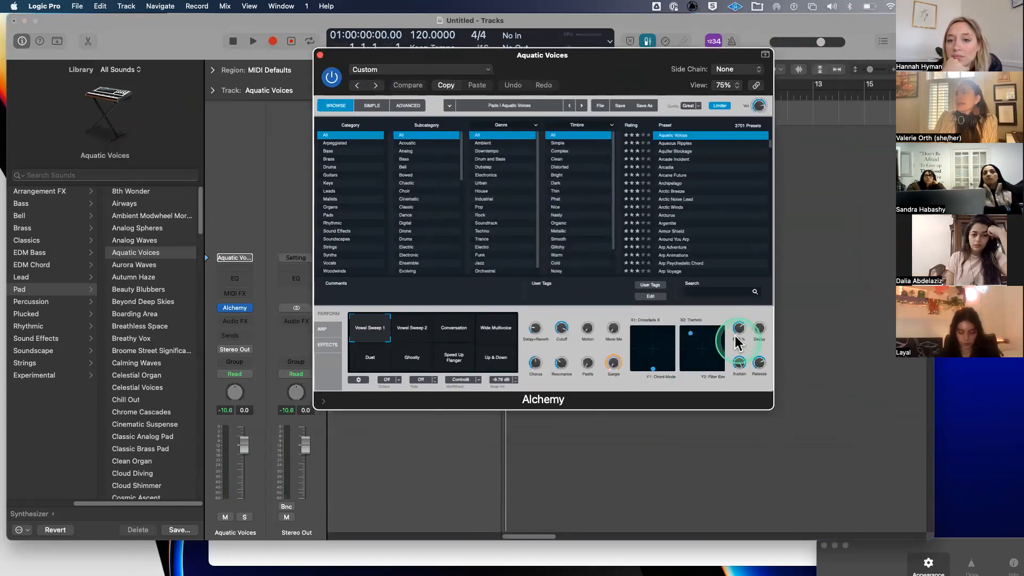
drag(739, 337, 732, 424)
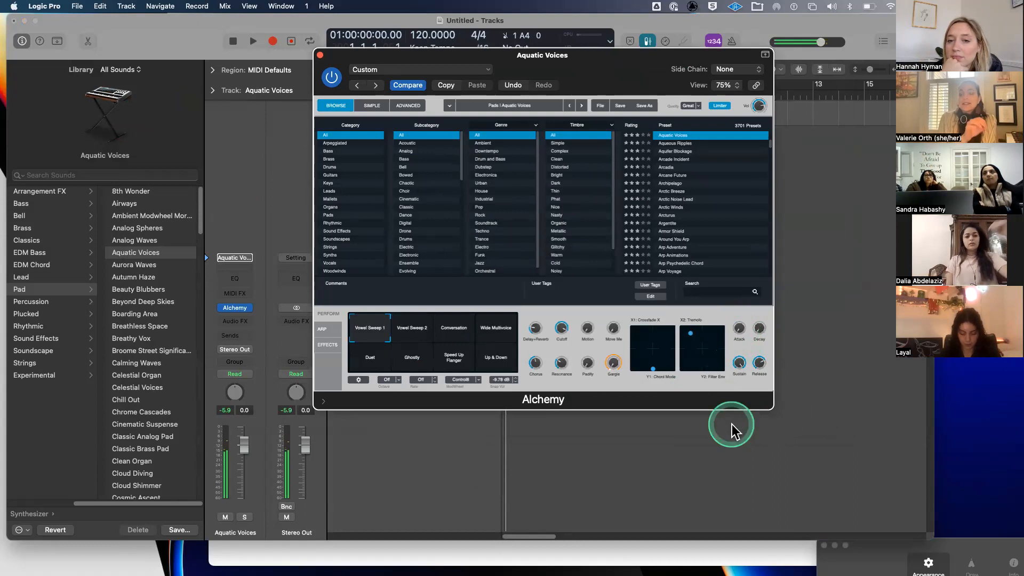
drag(740, 331, 743, 277)
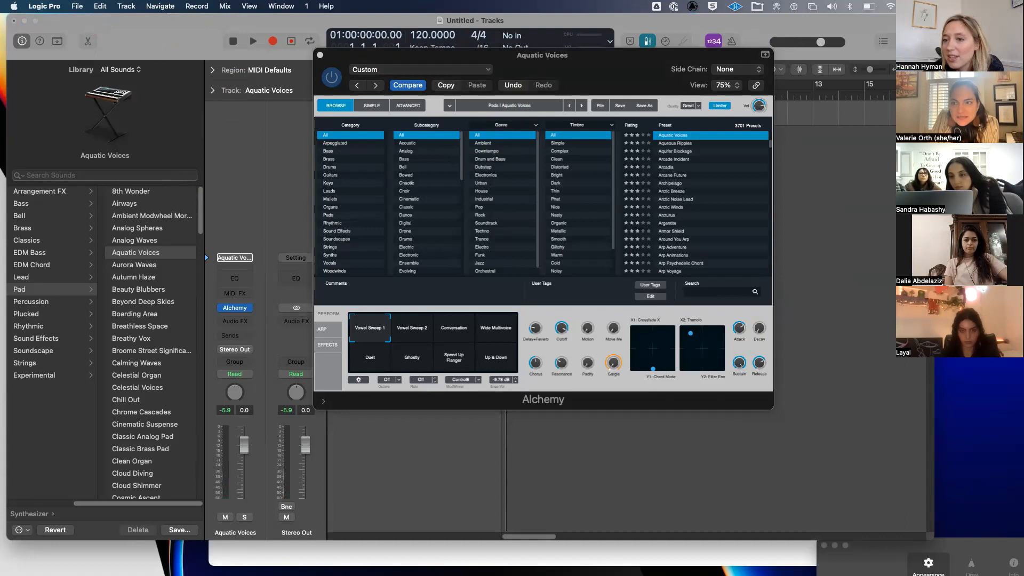
click(320, 55)
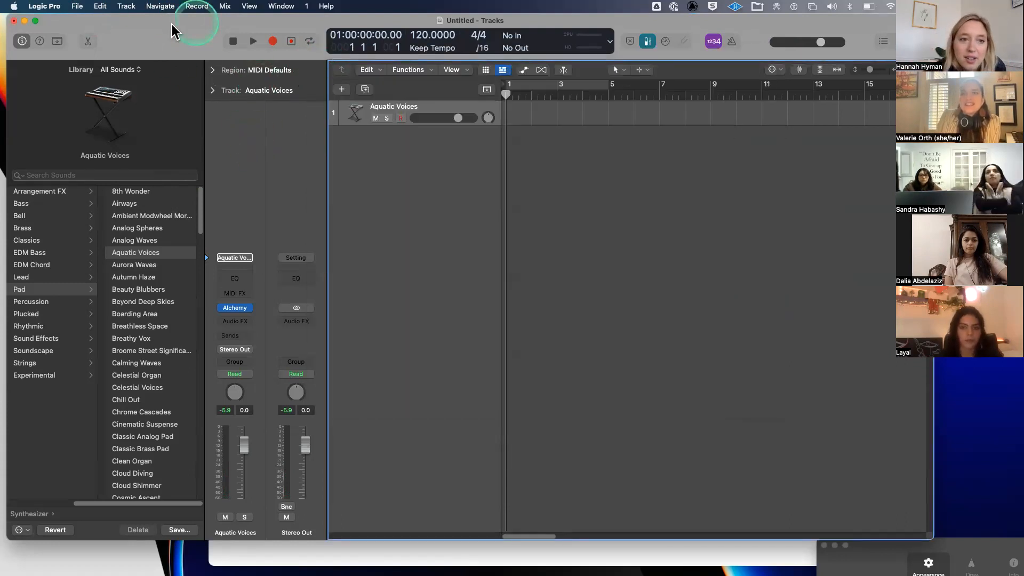
drag(171, 27, 162, 24)
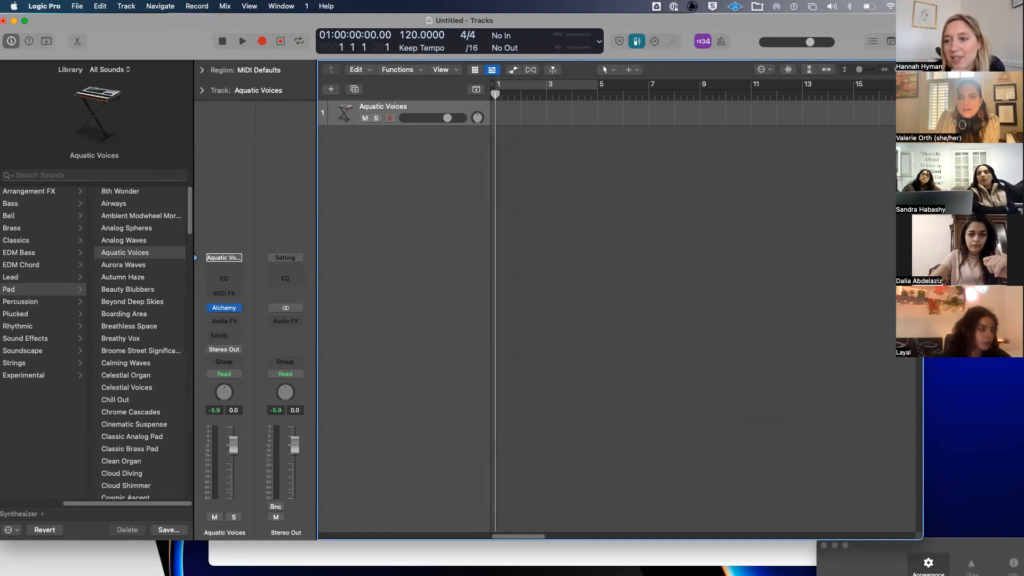
drag(166, 56, 173, 56)
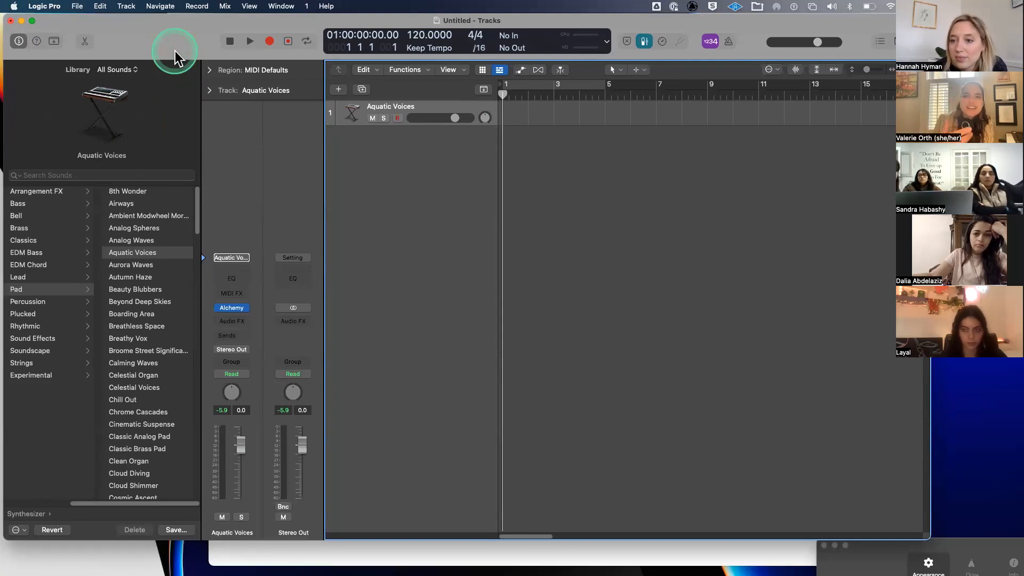
click(390, 171)
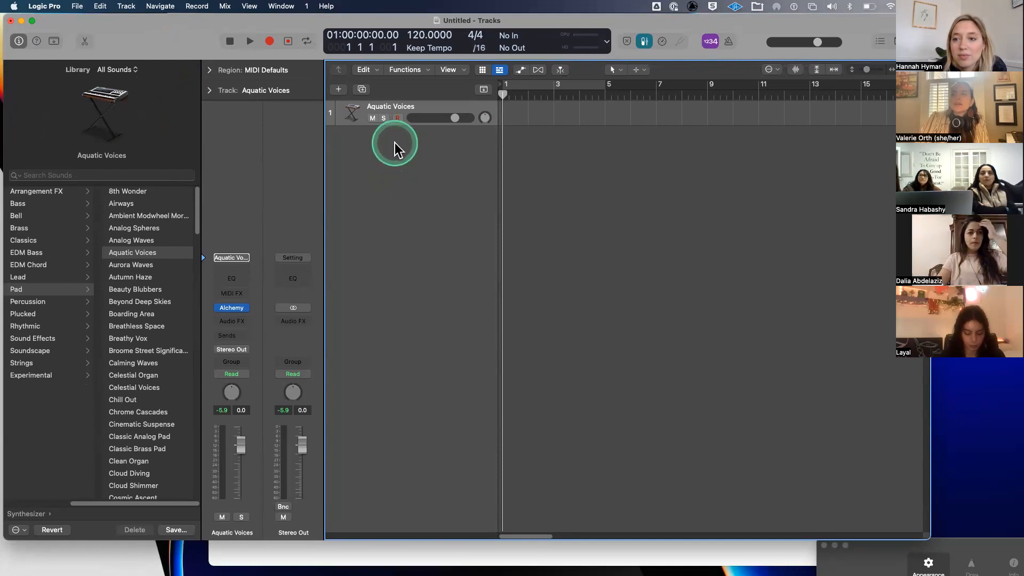
- Start a new Software Instrument track, initially choosing Default Patch as its instrument
click(339, 91)
click(342, 177)
click(314, 181)
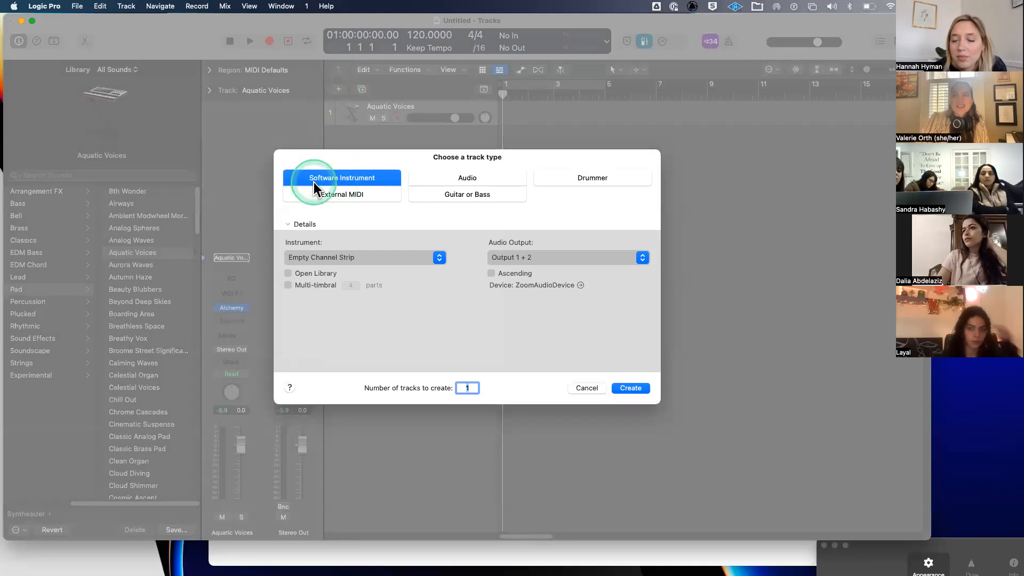
click(350, 259)
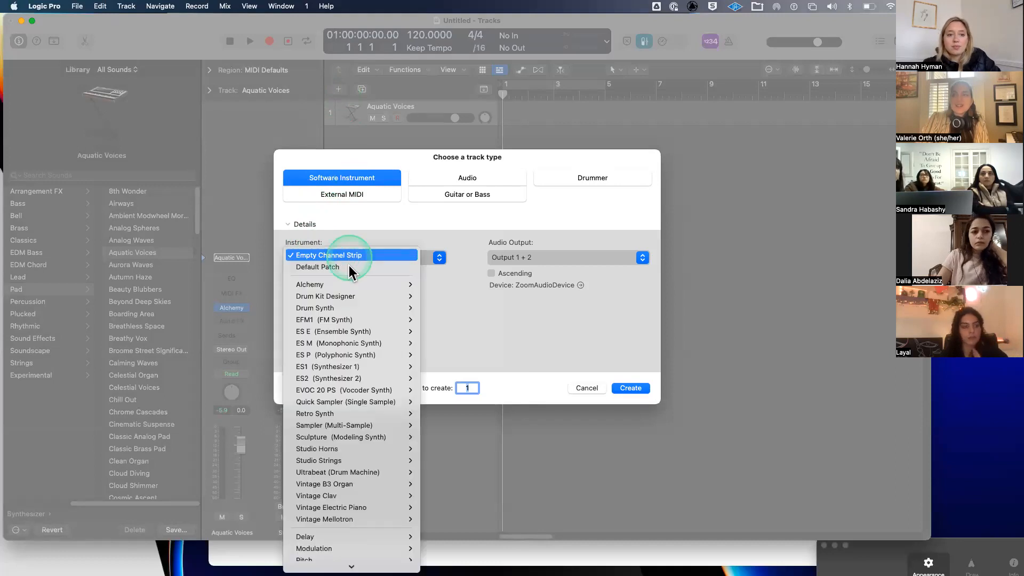
click(349, 265)
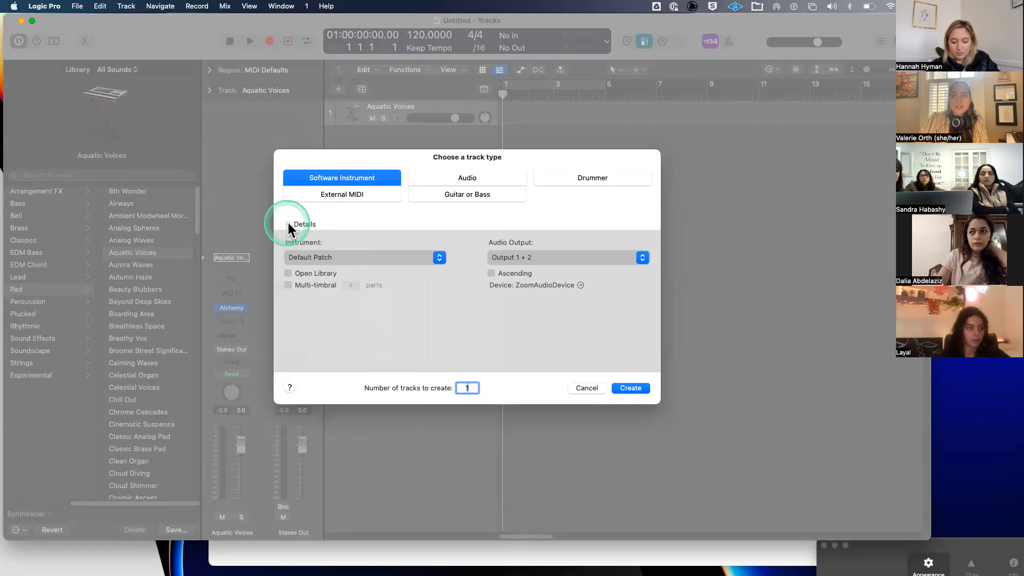
- Change the Details instrument to Empty Channel Strip and create the track
click(289, 224)
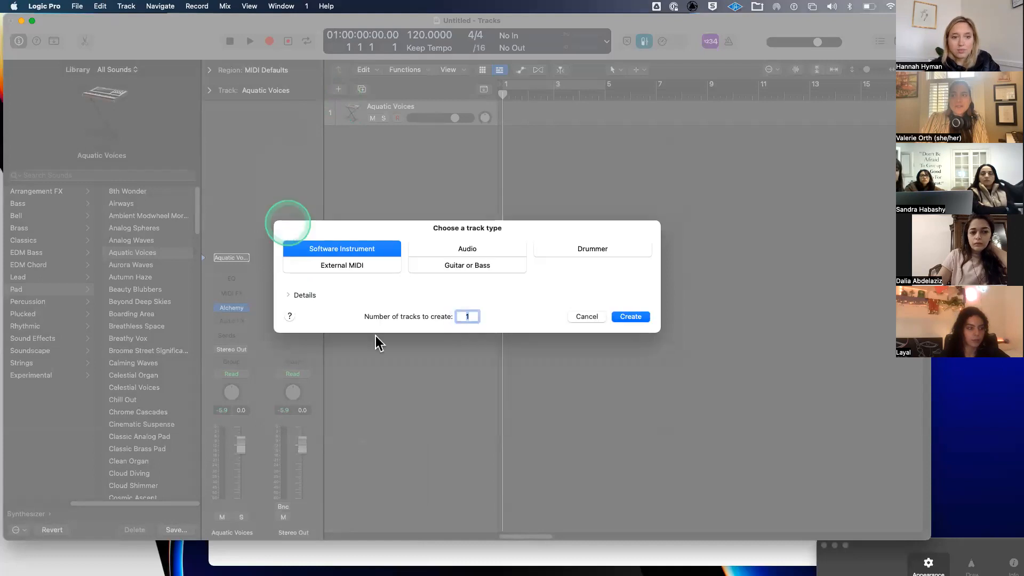
click(291, 295)
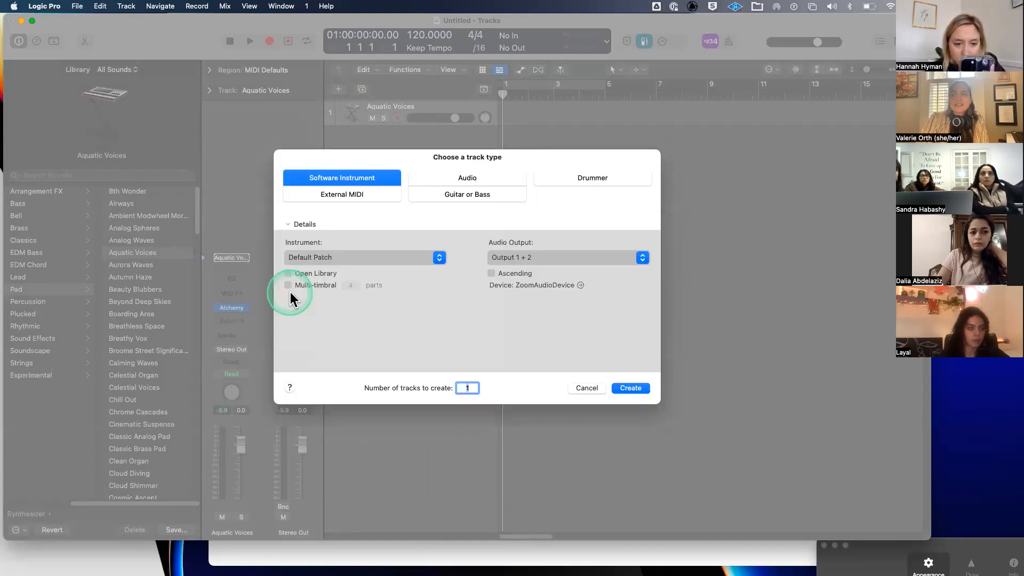
click(292, 225)
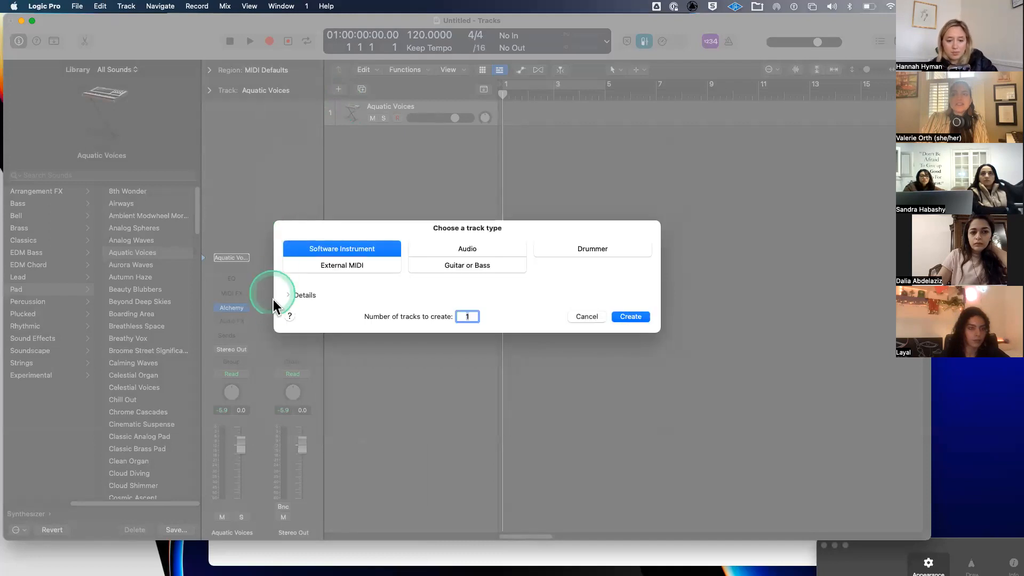
click(288, 294)
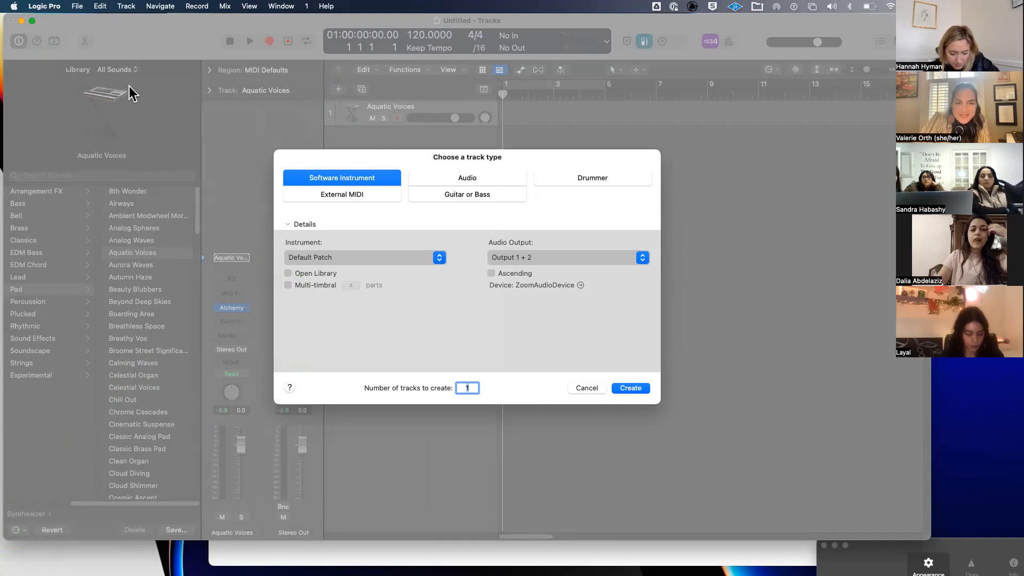
click(345, 208)
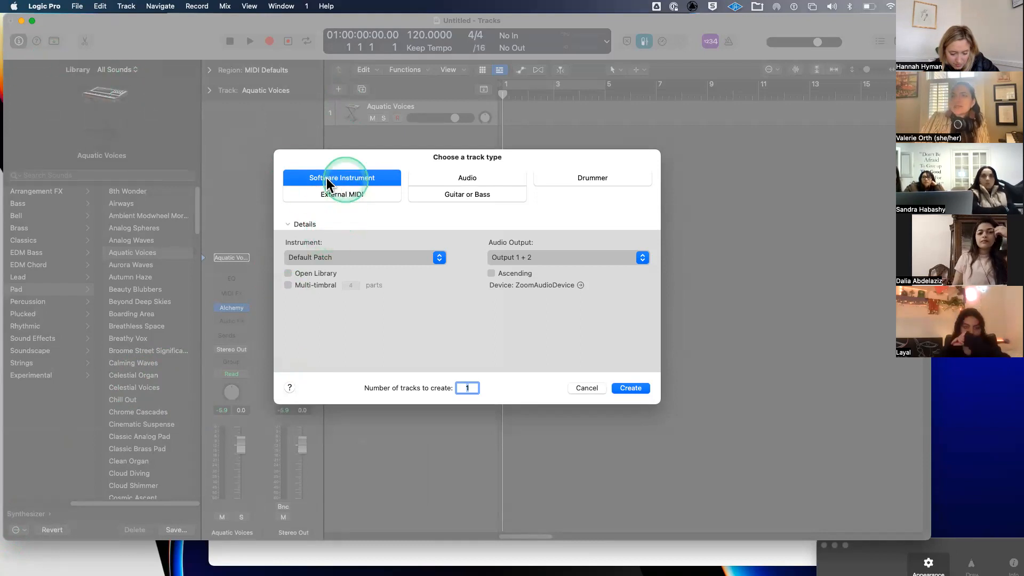
click(325, 258)
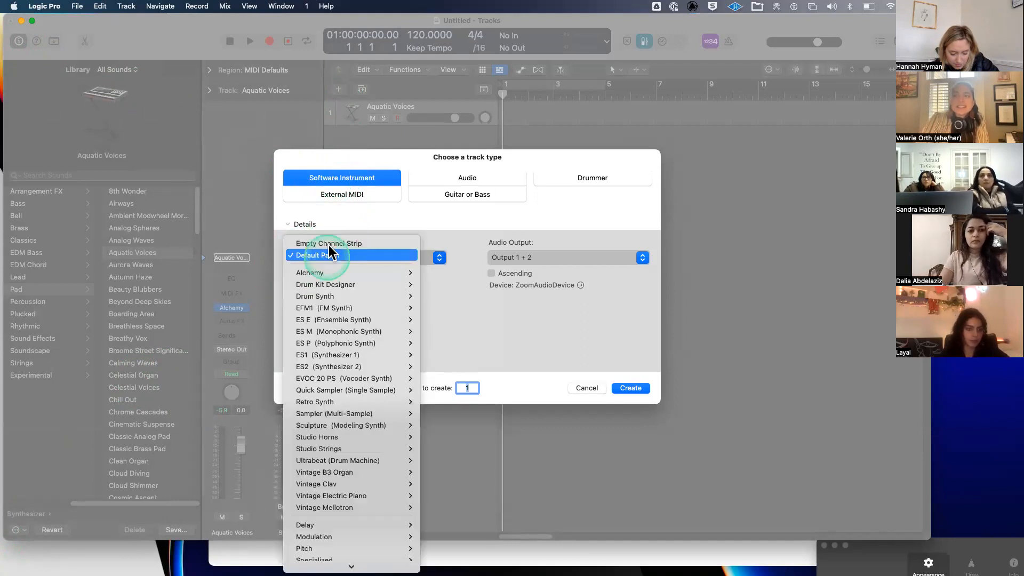
click(329, 244)
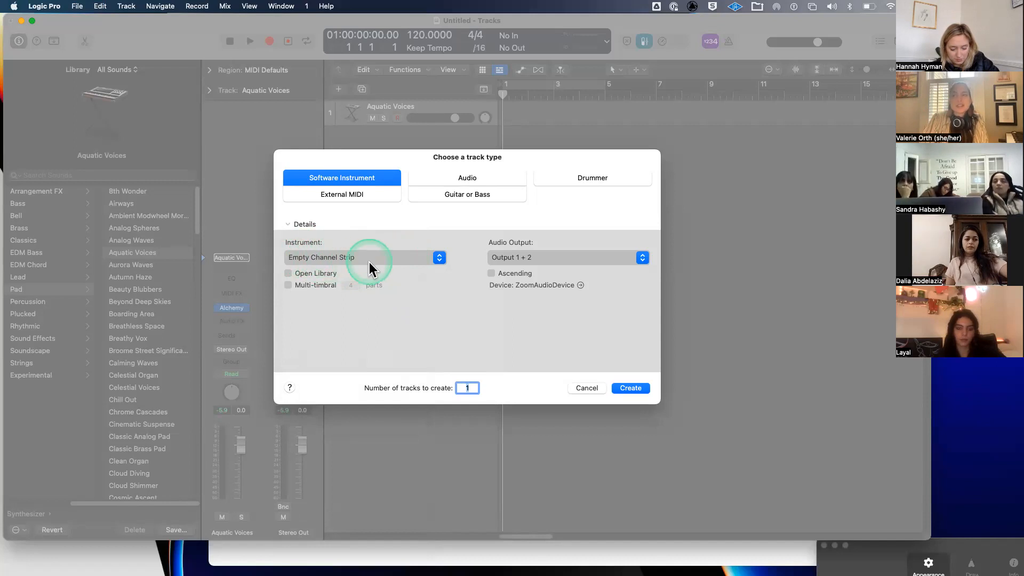
click(633, 389)
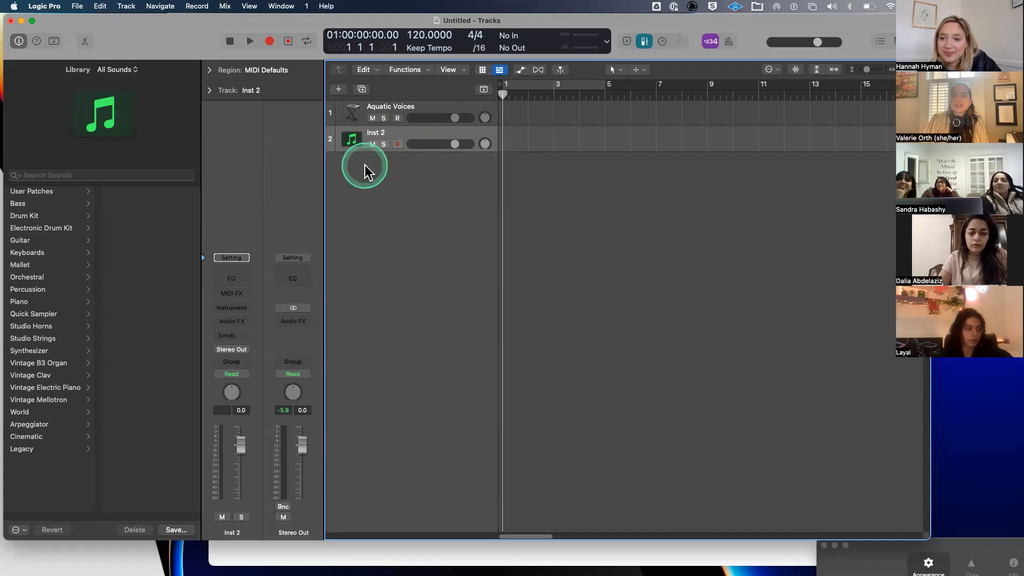
- Create another Software Instrument track with an Empty Channel Strip
click(338, 89)
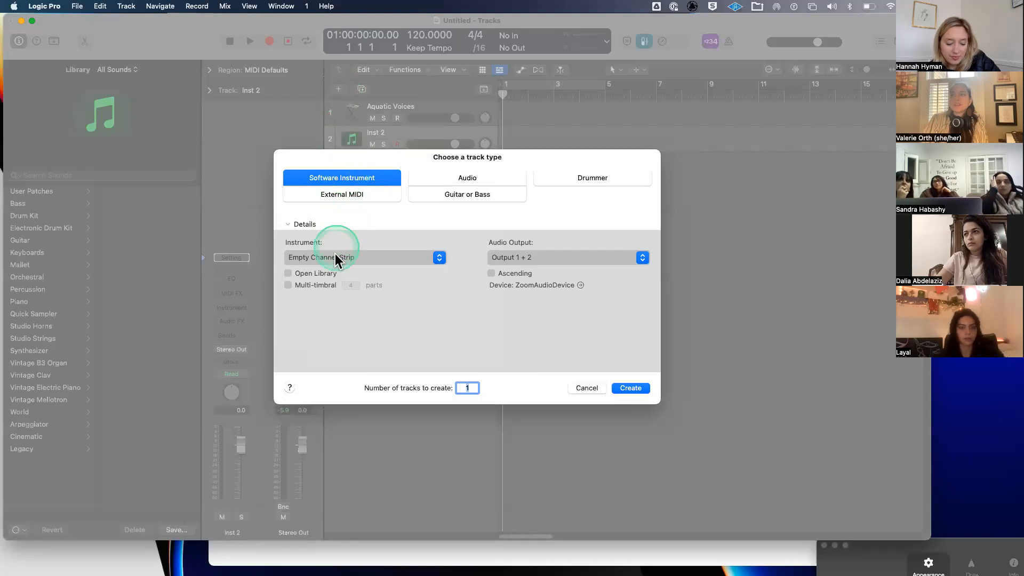
click(628, 387)
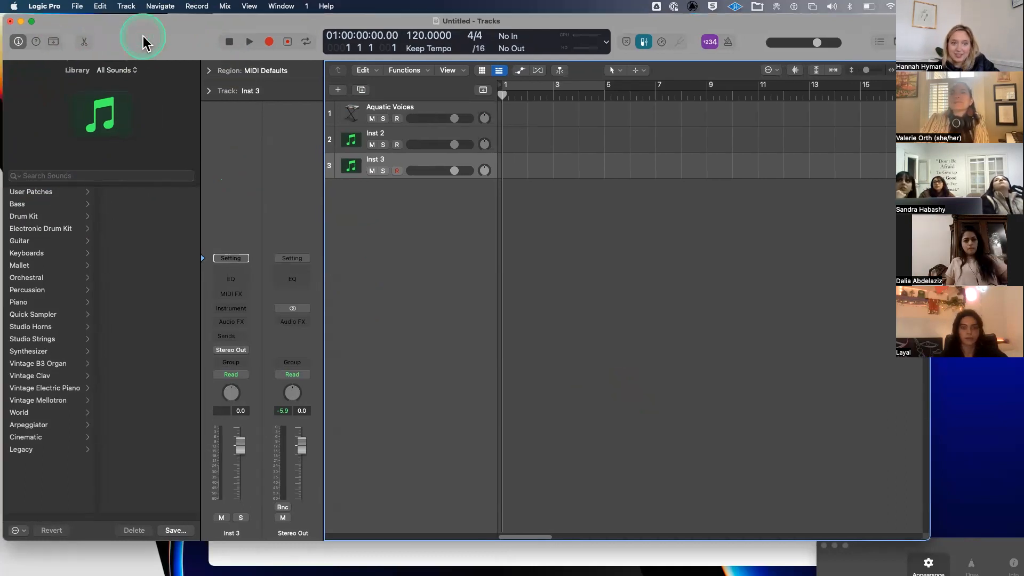
key(y)
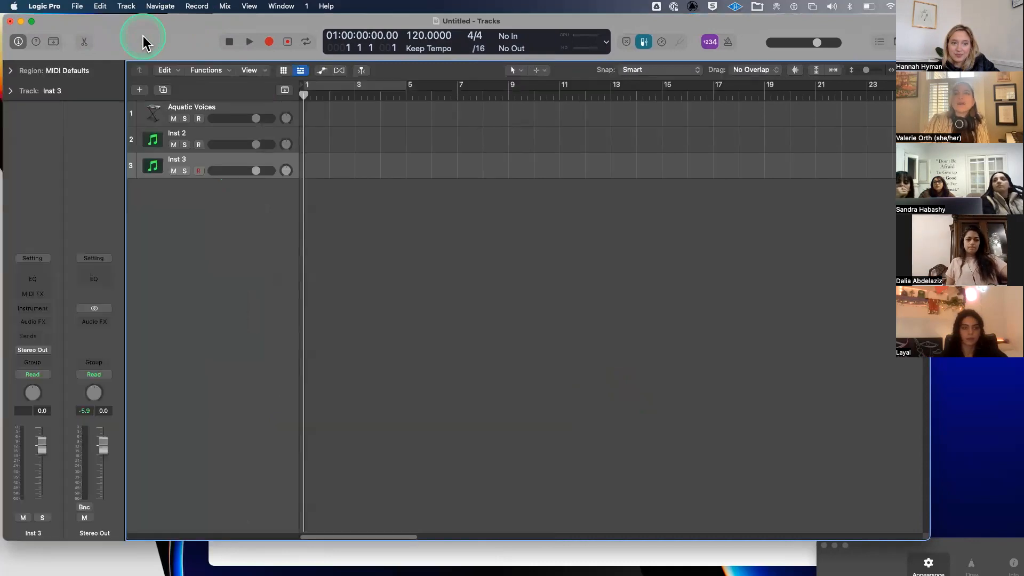
key(y)
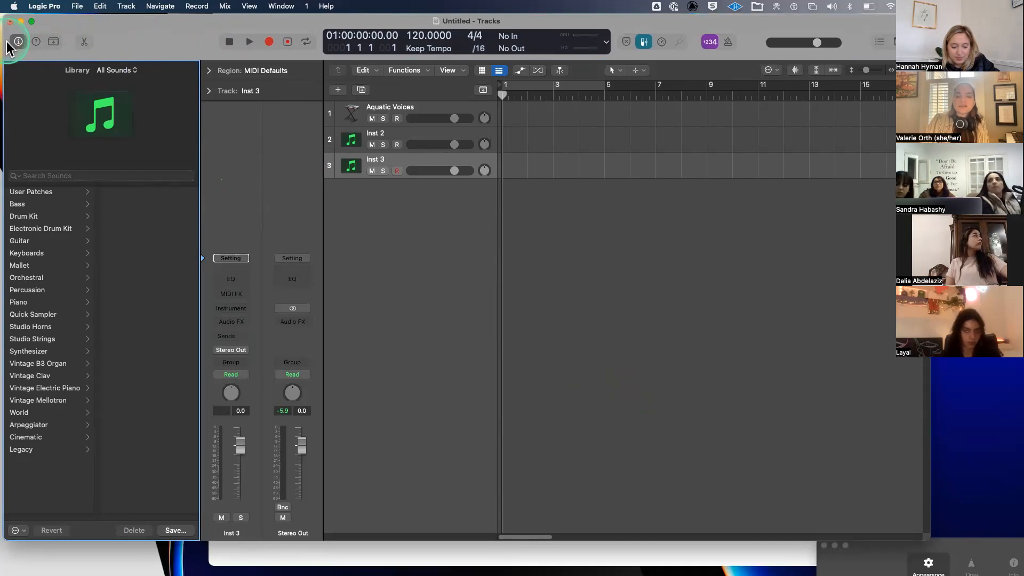
key(y)
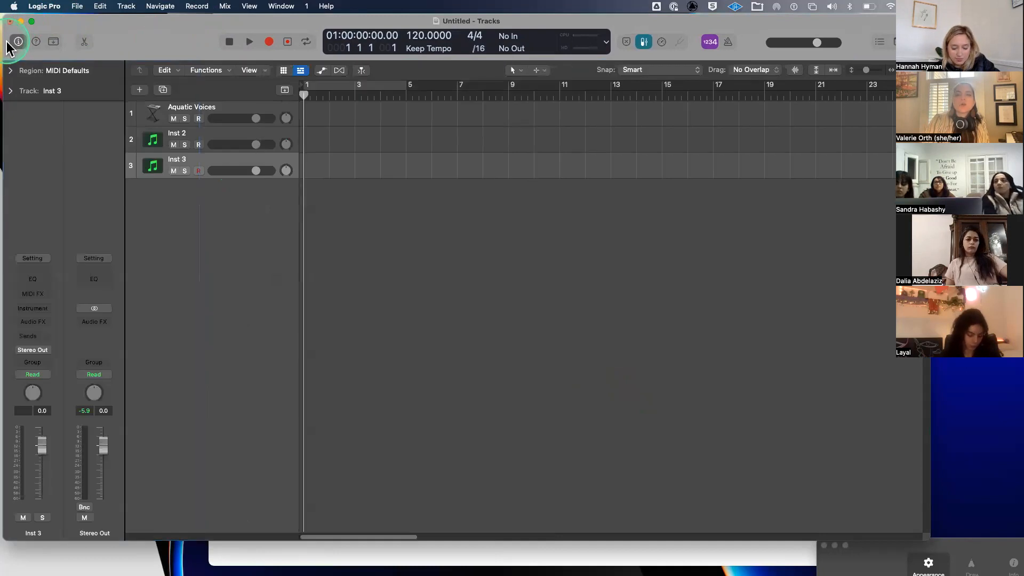
click(8, 46)
click(7, 46)
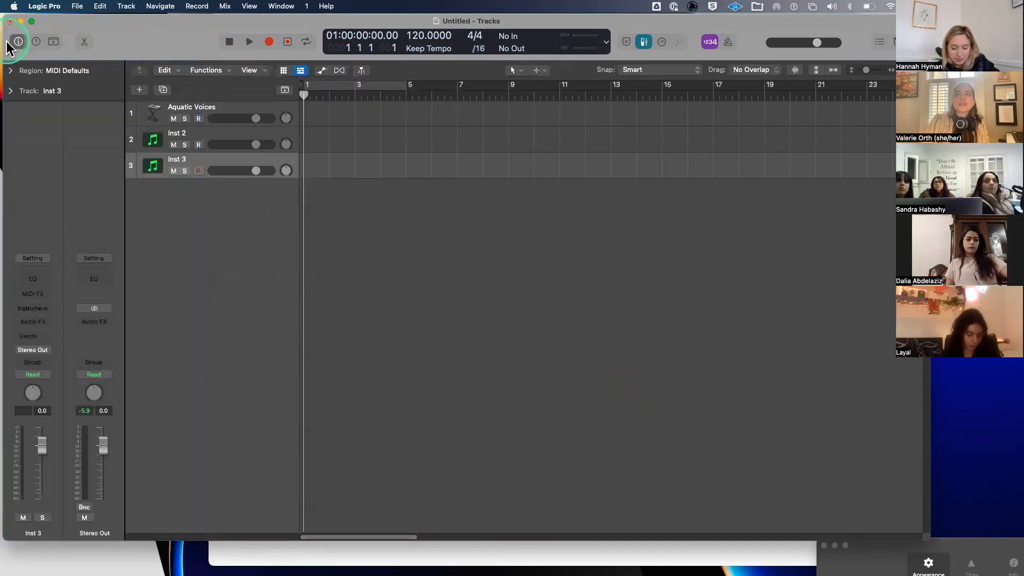
click(8, 45)
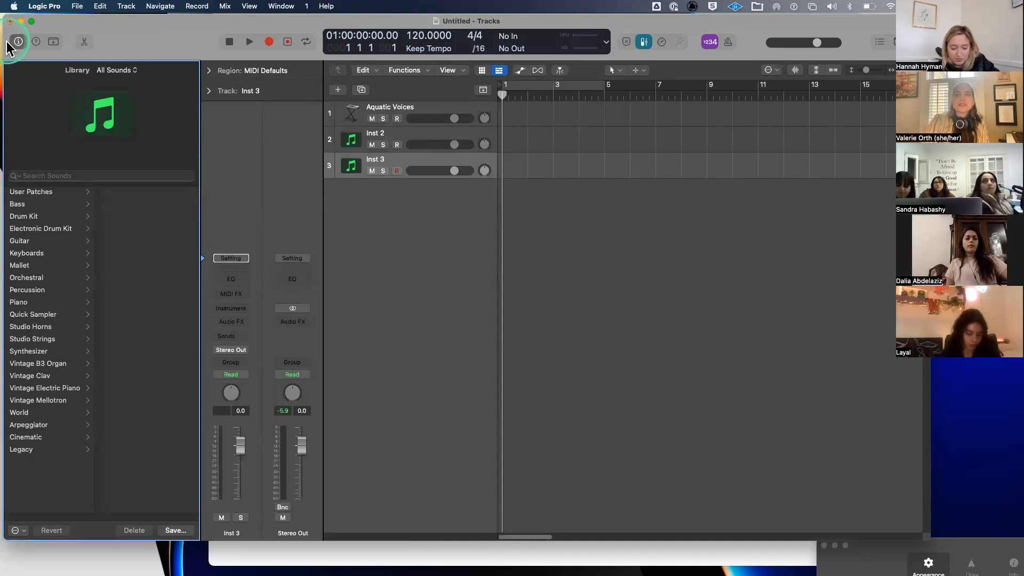
click(8, 46)
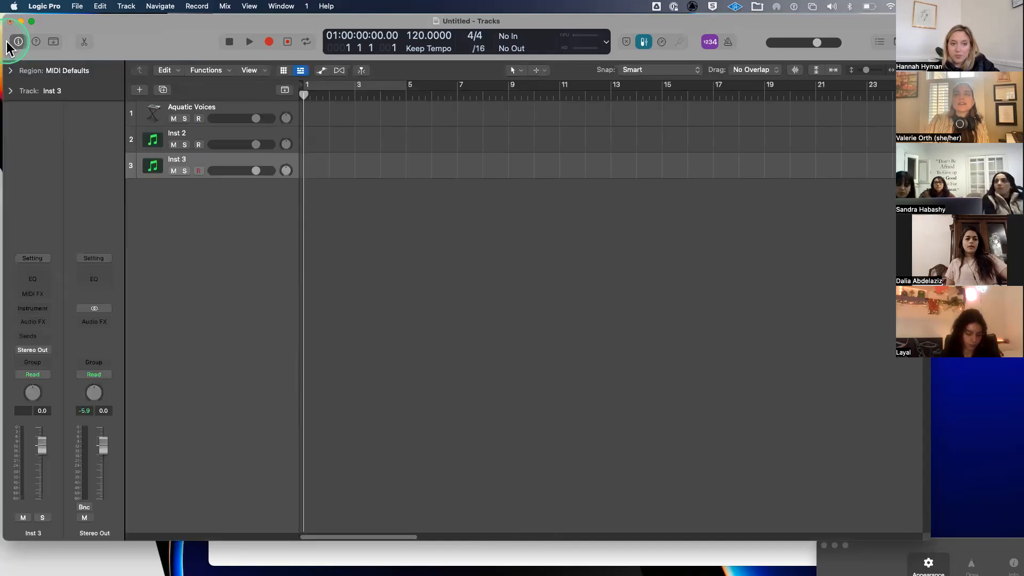
click(7, 46)
click(8, 46)
click(8, 46)
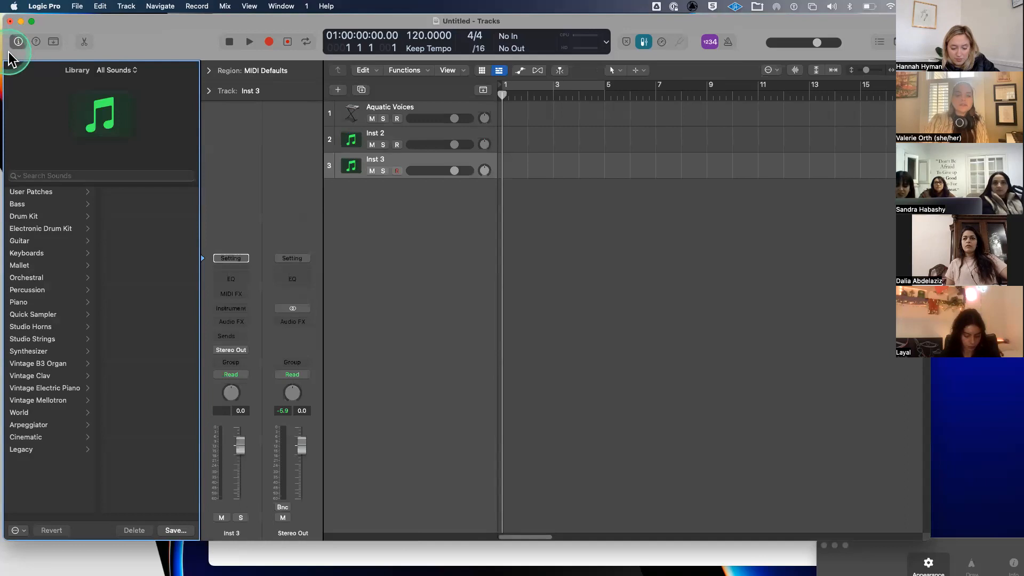
click(8, 52)
click(8, 52)
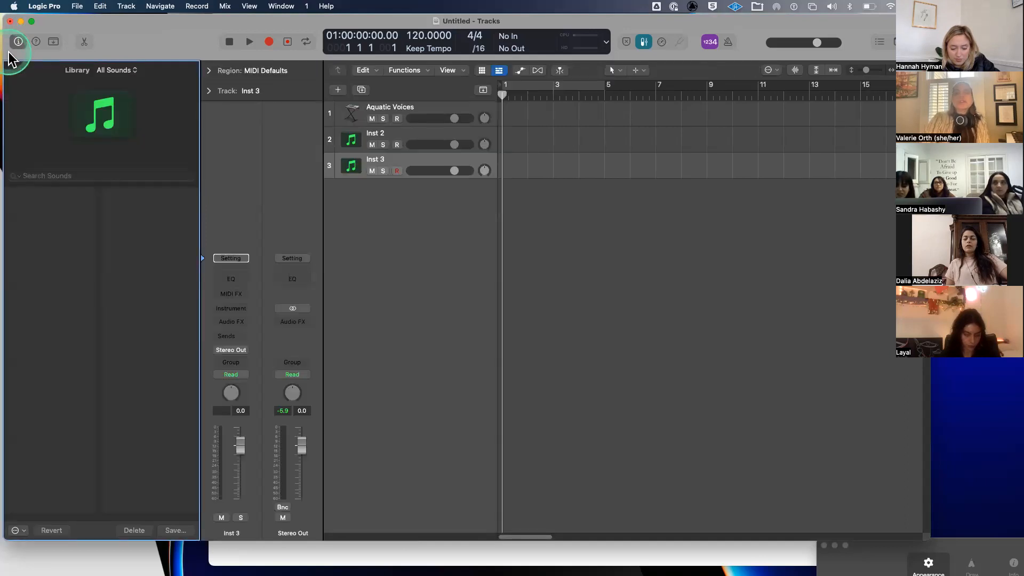
click(8, 53)
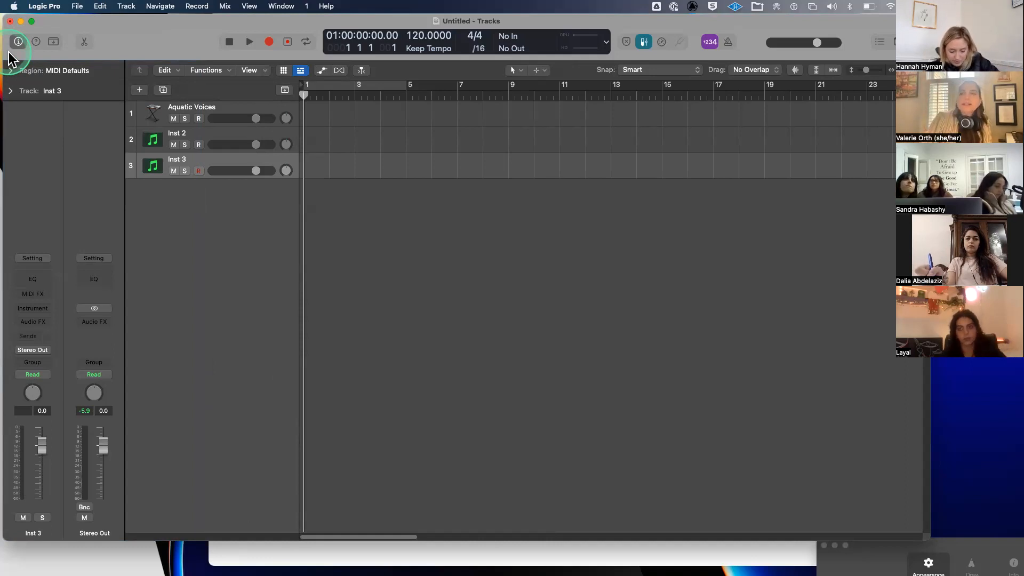
click(9, 52)
click(43, 70)
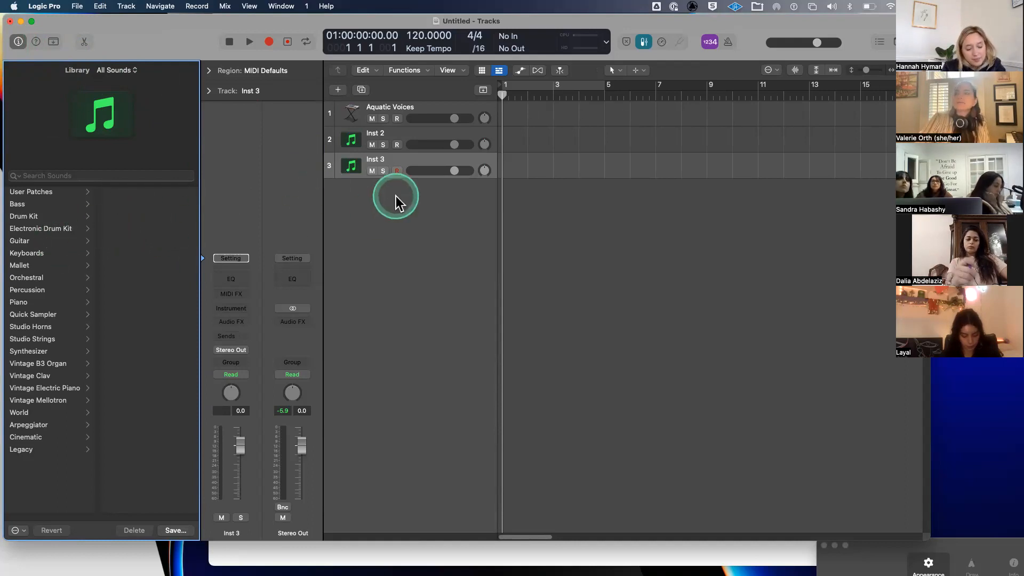
click(408, 135)
key(Delete)
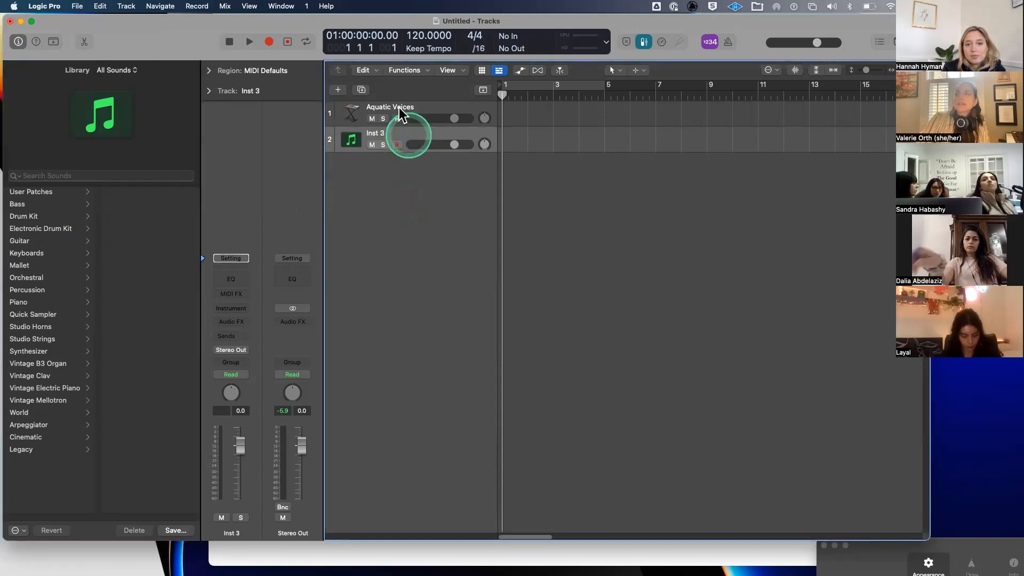
click(399, 107)
key(Delete)
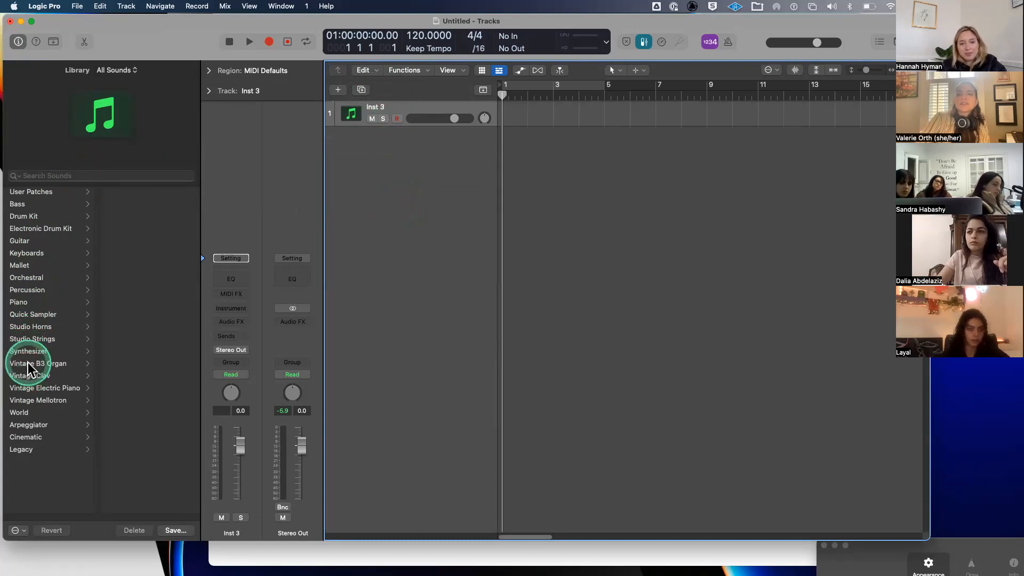
click(27, 363)
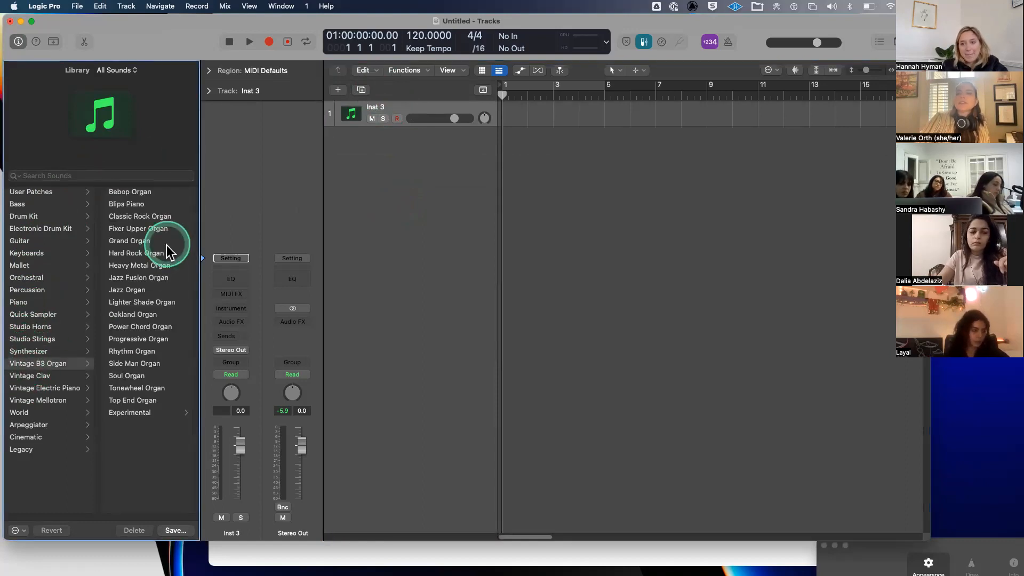
click(165, 241)
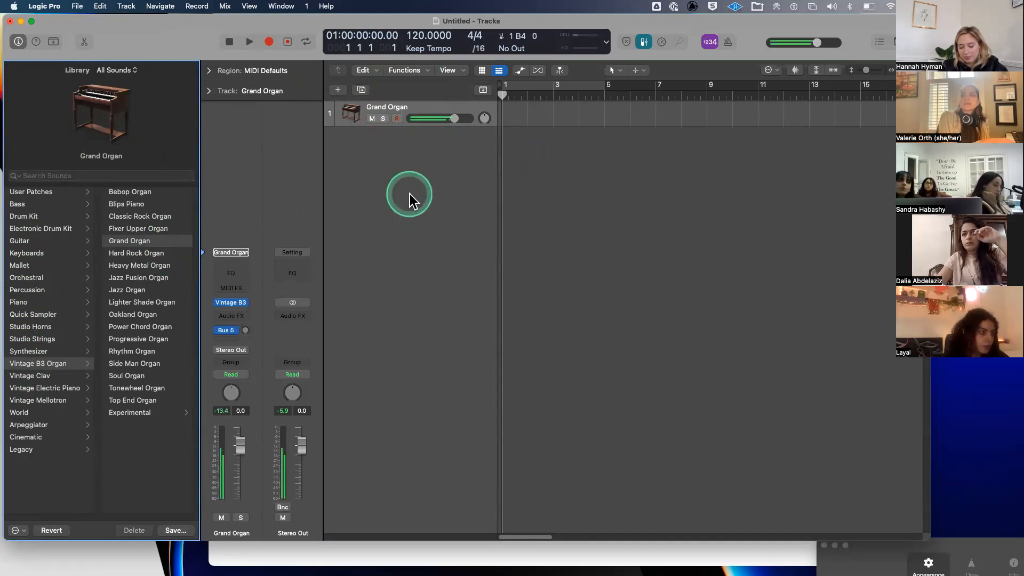
mouse_move(230, 303)
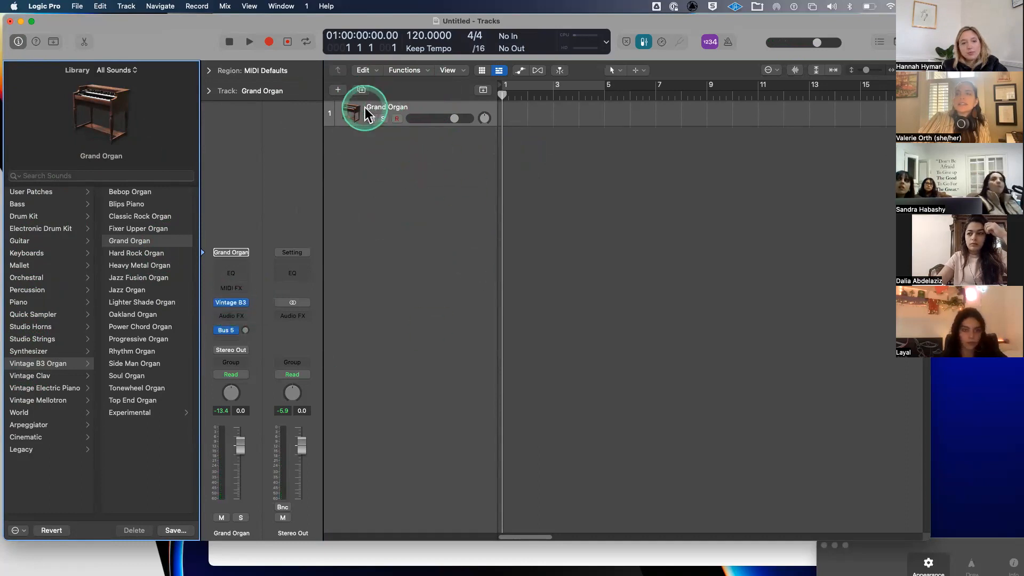
click(379, 257)
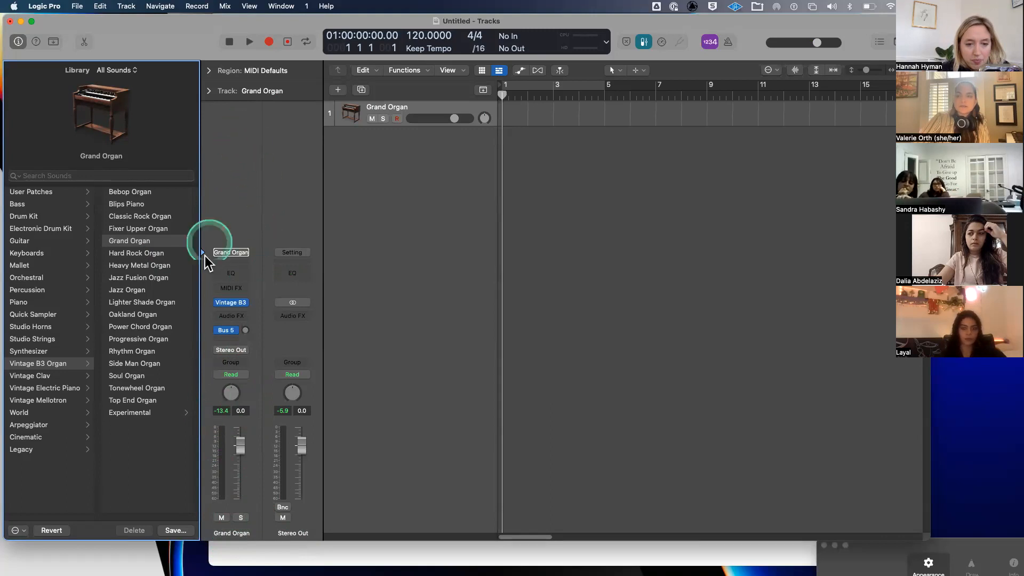
mouse_move(228, 304)
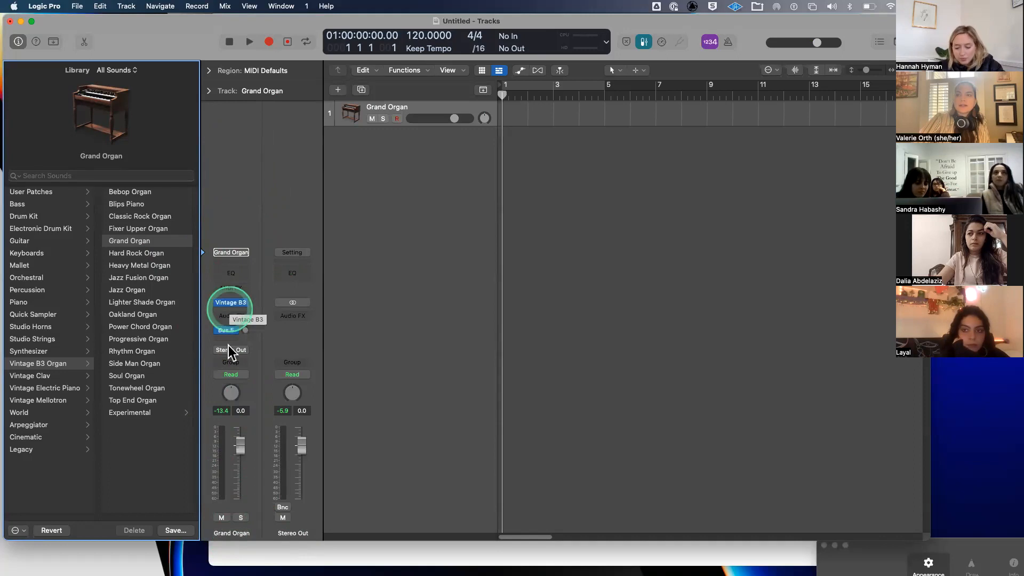
- On the Vintage B3 Options page, adjust percussion times and levels, velocity 0.31, and lower click velocity
click(231, 305)
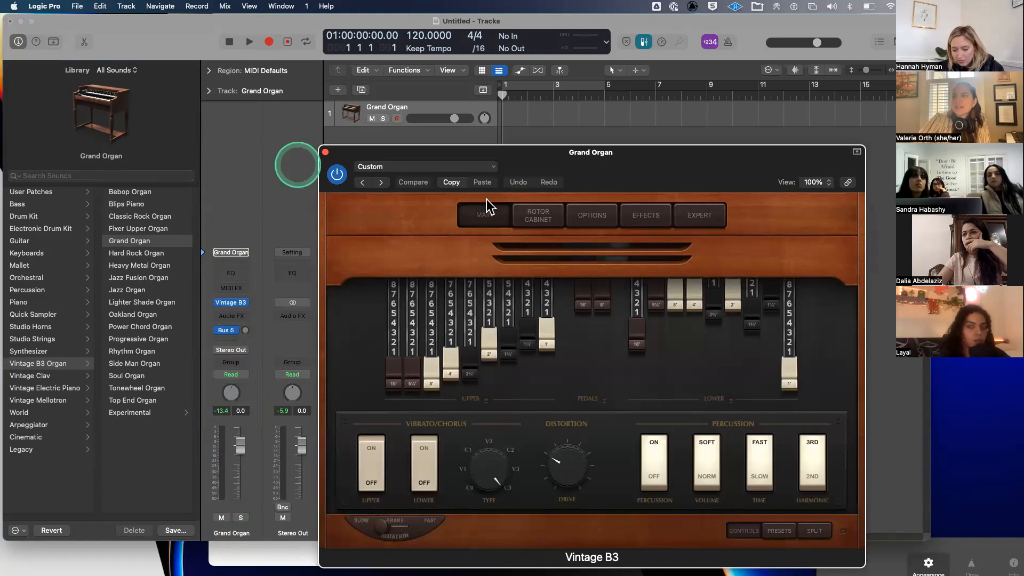
click(587, 222)
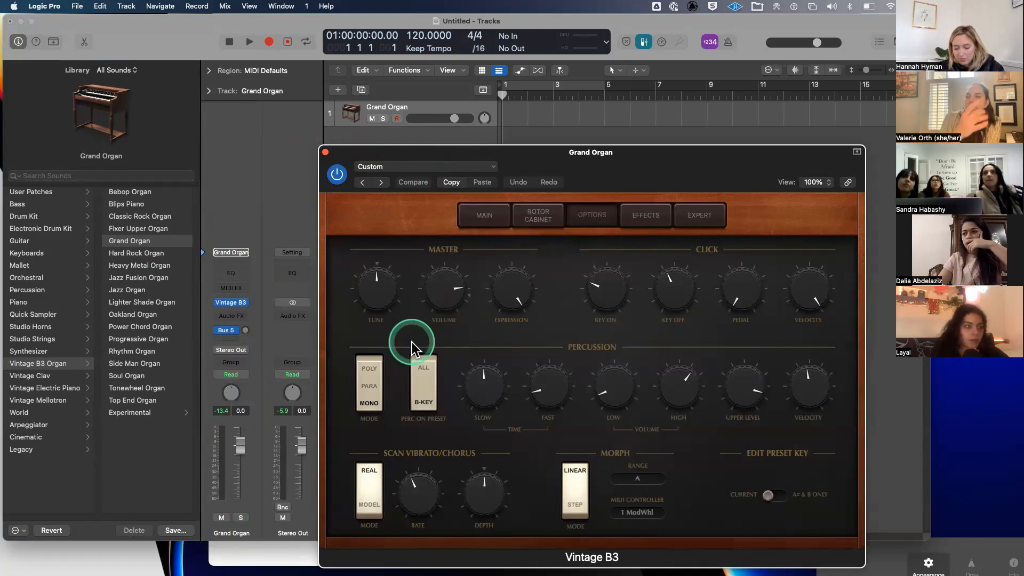
drag(481, 388, 481, 376)
drag(542, 383, 549, 358)
drag(615, 397, 694, 400)
drag(737, 390, 745, 418)
mouse_move(798, 386)
mouse_down()
mouse_move(810, 380)
mouse_move(803, 372)
mouse_up()
drag(811, 295, 798, 309)
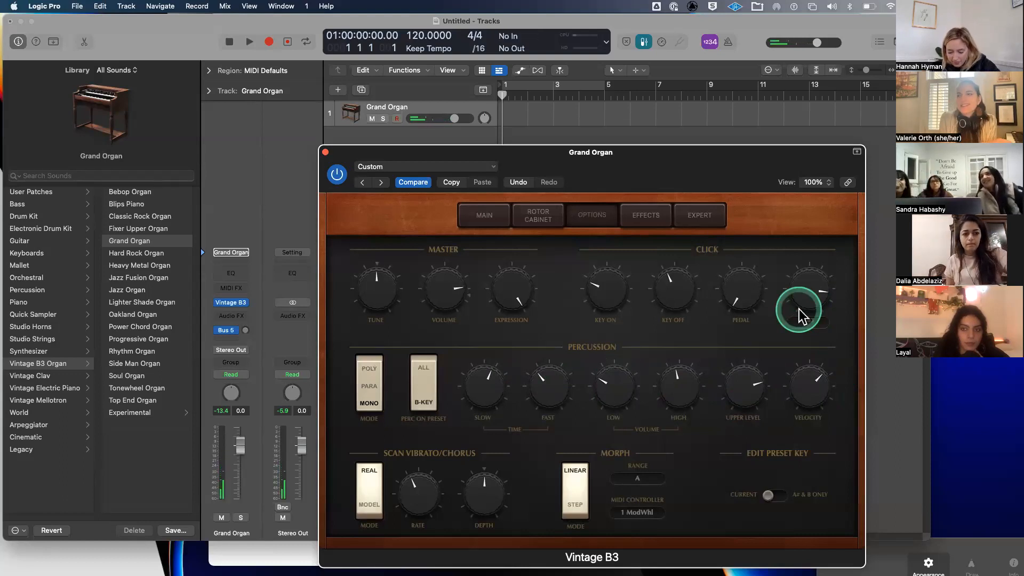
- In Effects, centre distortion tone, raise wah-wah range, set bite 0.70, and switch wah-wah on
click(668, 217)
click(531, 286)
click(451, 260)
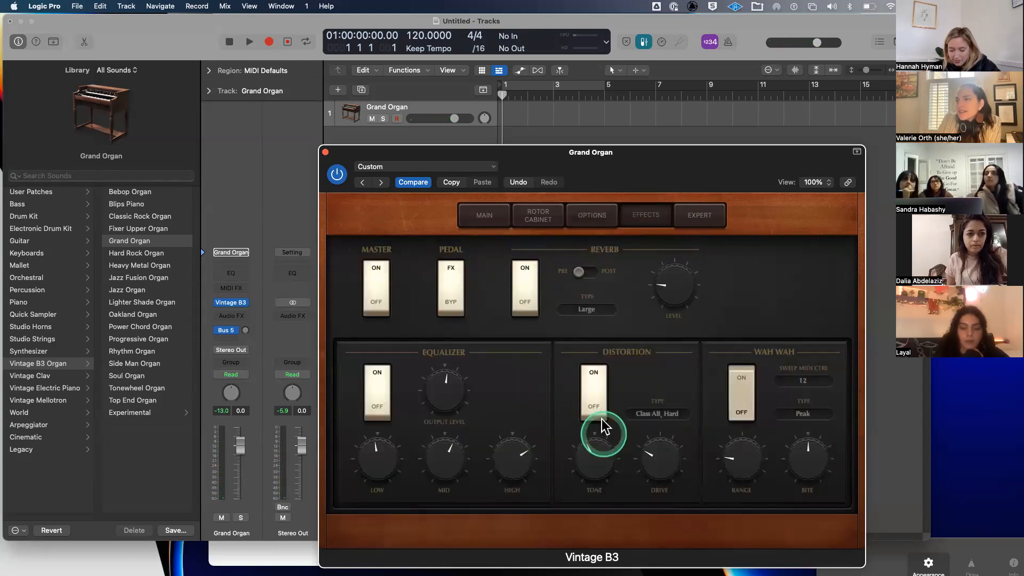
drag(599, 466, 597, 452)
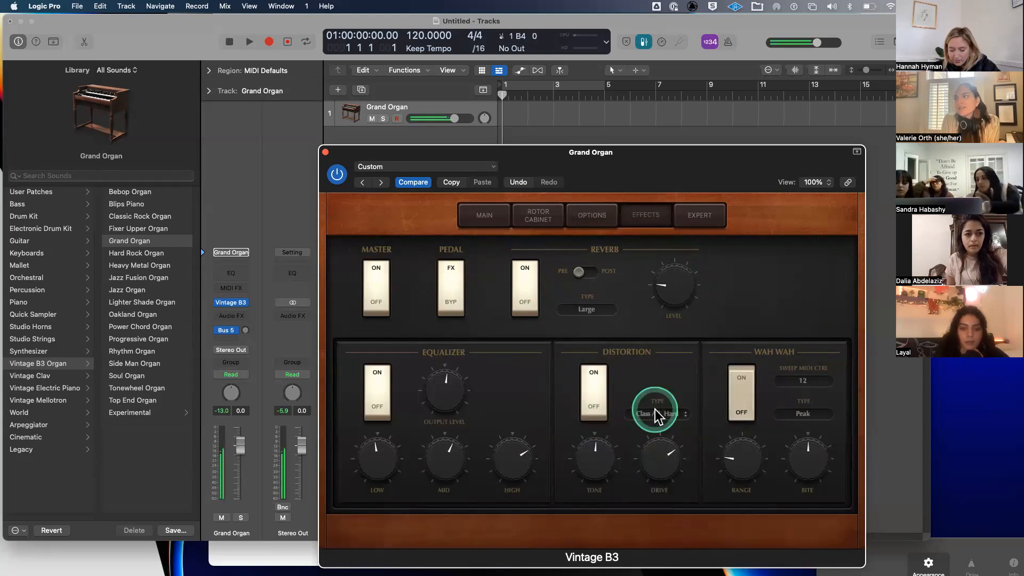
drag(744, 455, 746, 425)
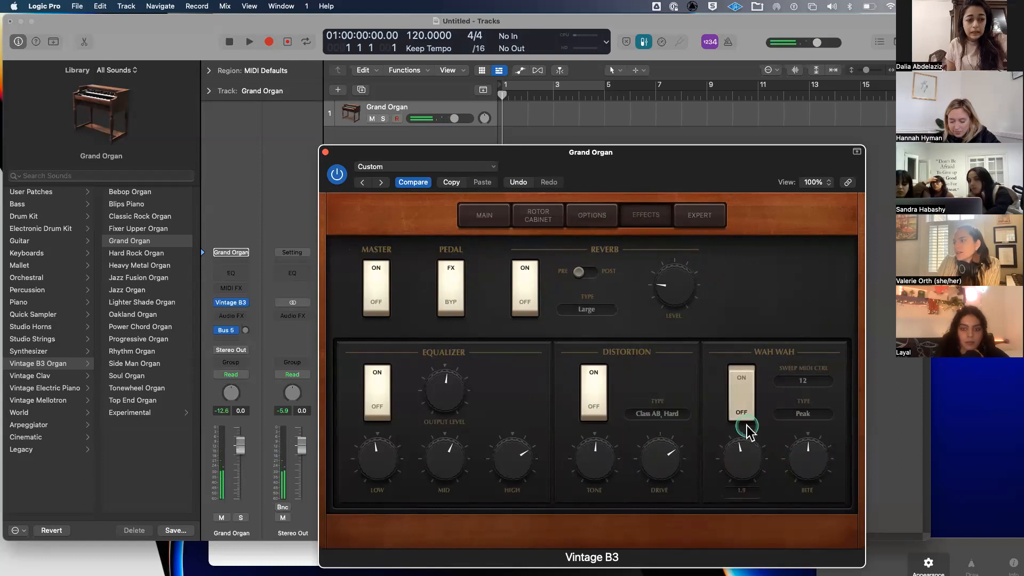
drag(799, 473, 802, 429)
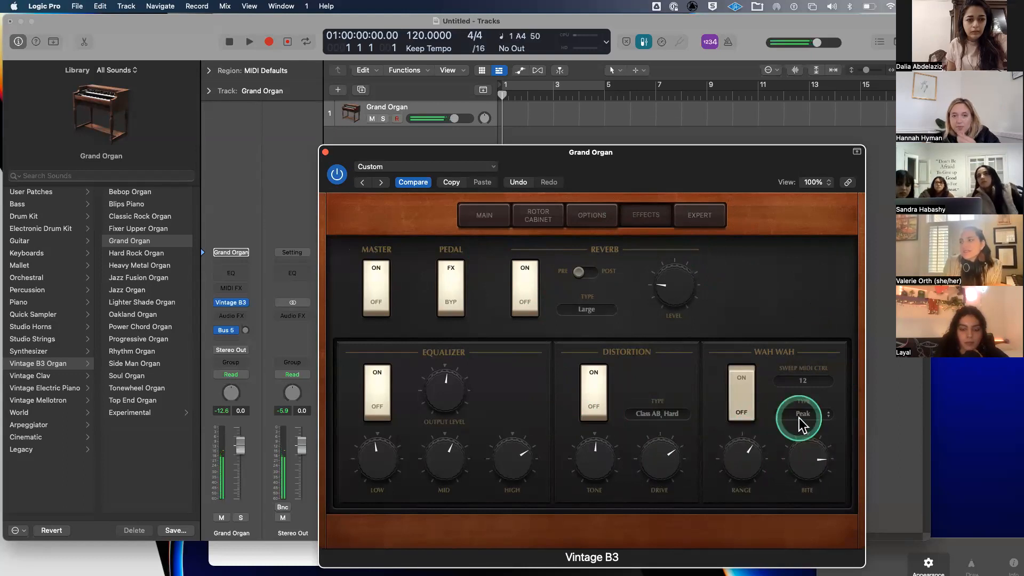
drag(800, 456, 800, 447)
drag(735, 463, 732, 445)
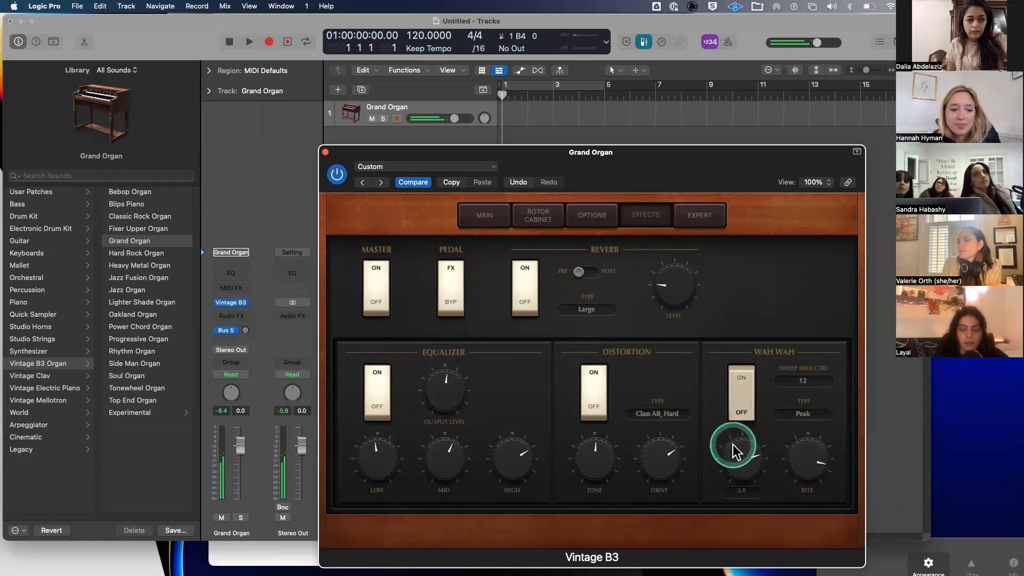
click(741, 378)
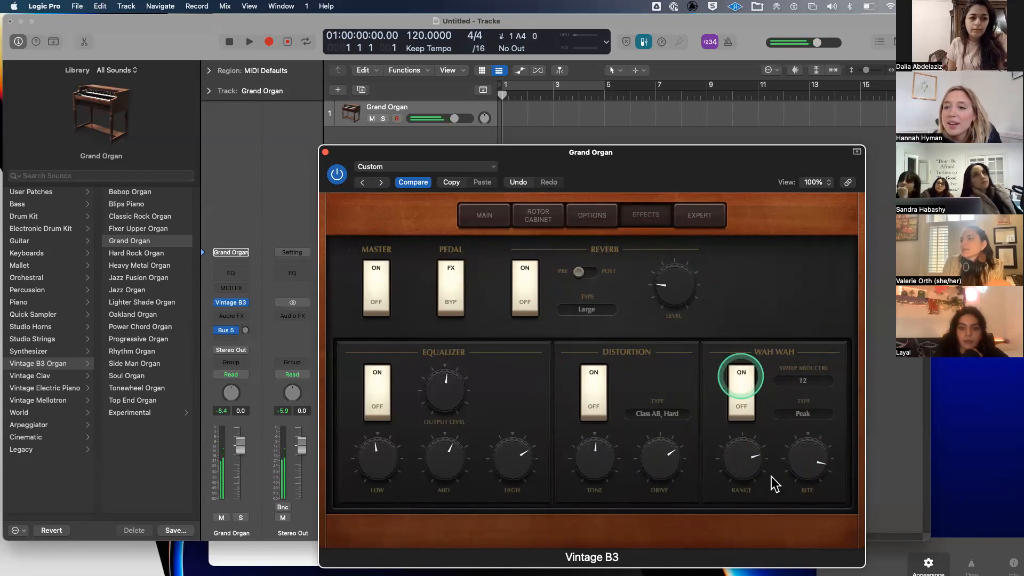
click(800, 467)
- View the Rotor Cabinet settings, then close the Vintage B3 window
click(527, 186)
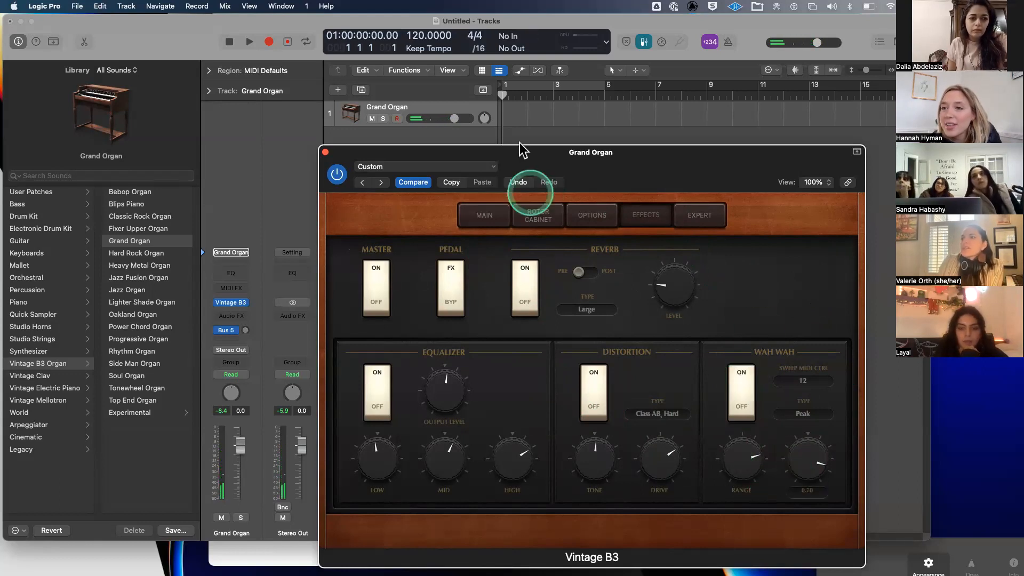
click(531, 226)
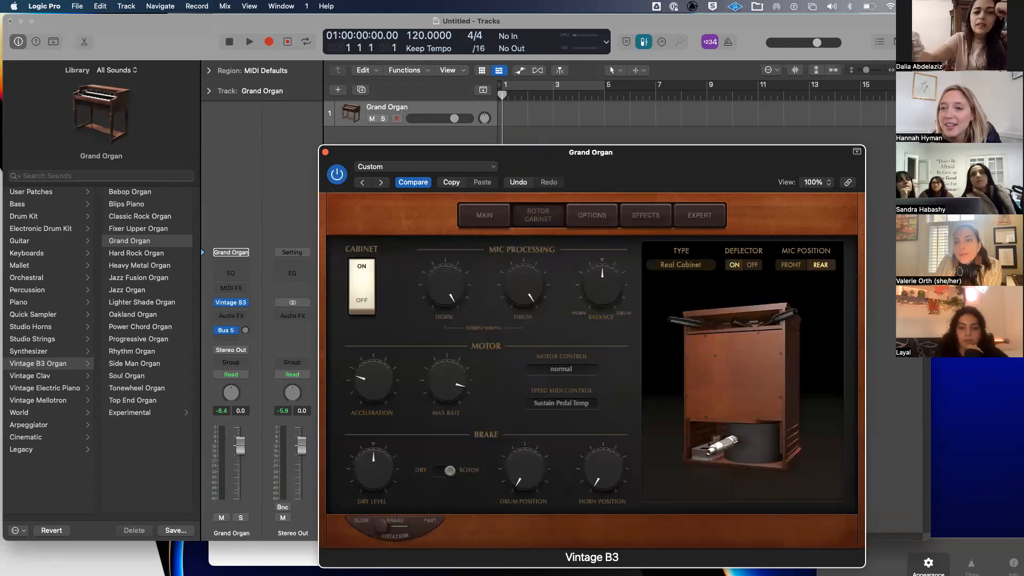
click(91, 63)
click(106, 224)
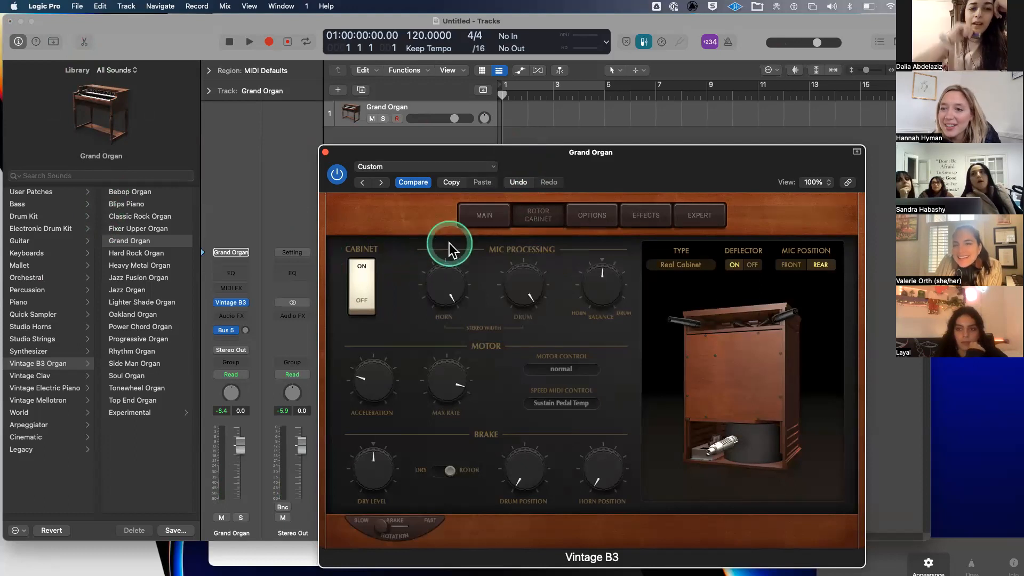
click(324, 152)
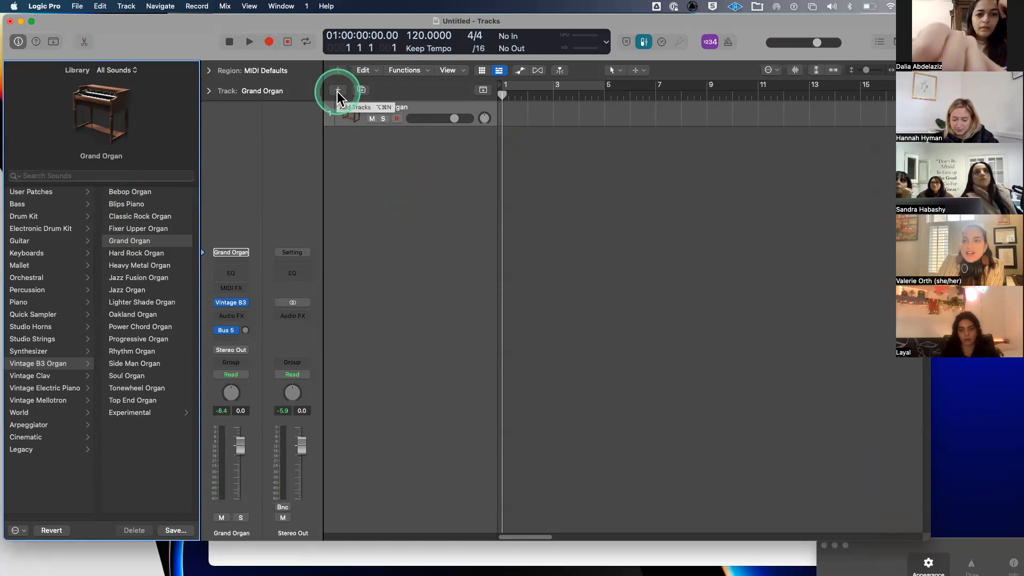
- Create a Software Instrument track with Empty Channel Strip and Open Library checked
click(336, 92)
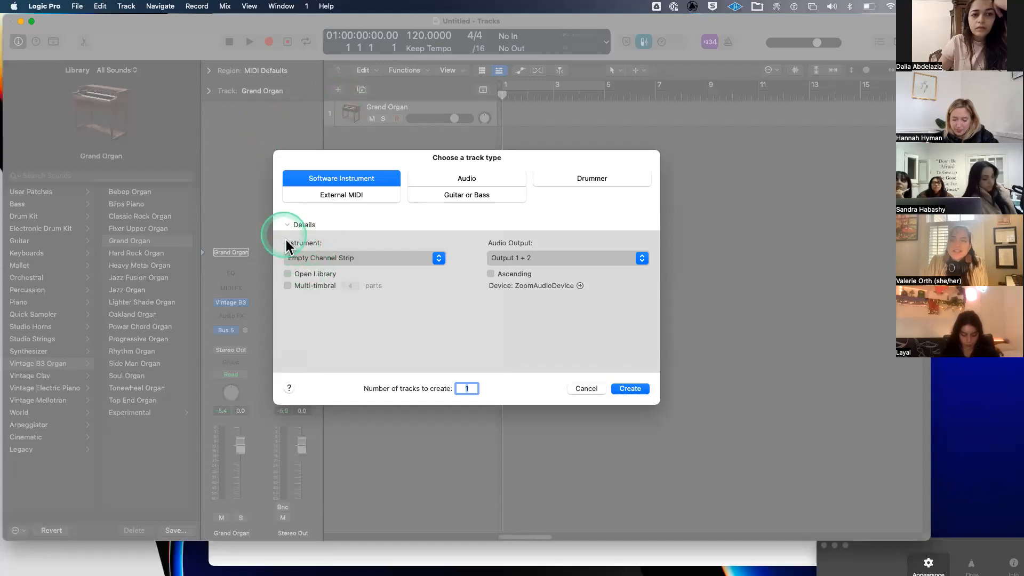
click(310, 258)
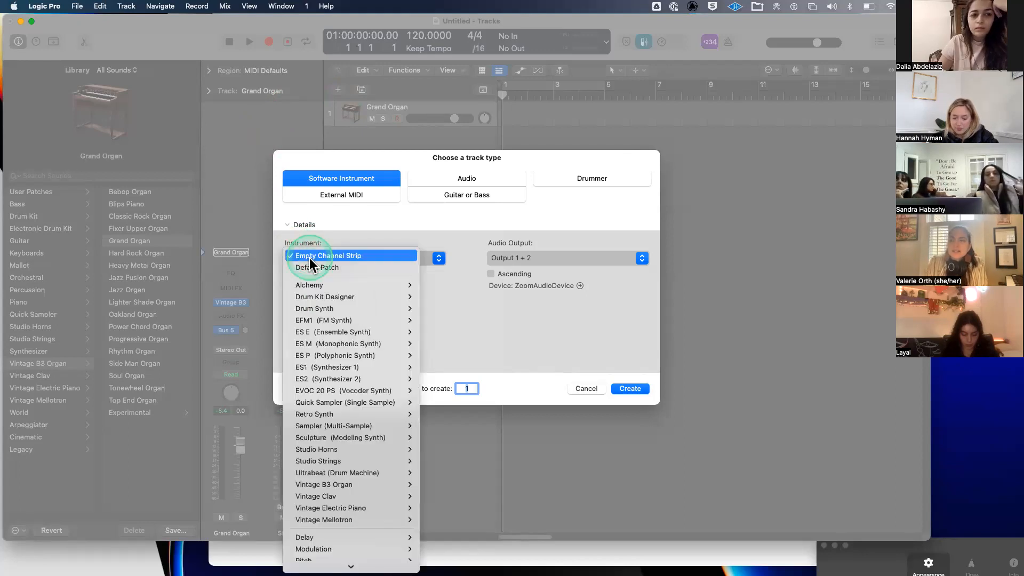
click(361, 258)
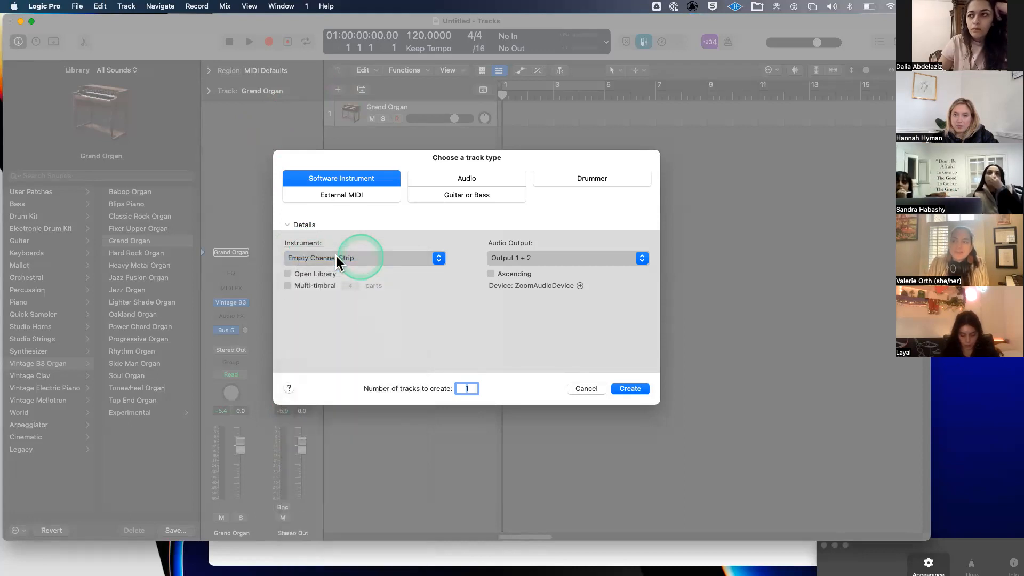
click(288, 274)
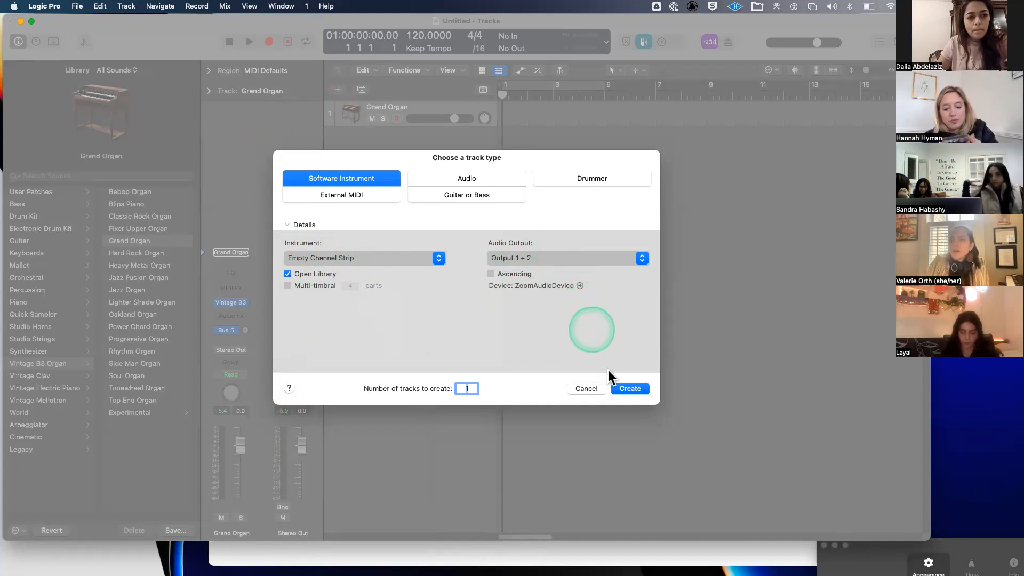
click(631, 388)
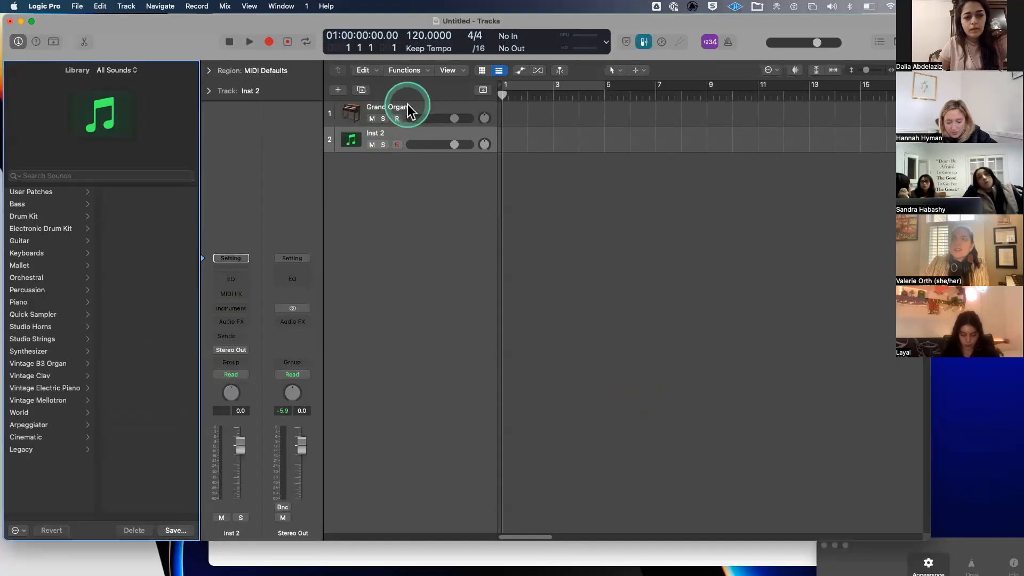
- Delete the Grand Organ track and select the new Inst 2 track
click(408, 104)
key(super+BackSpace)
click(384, 110)
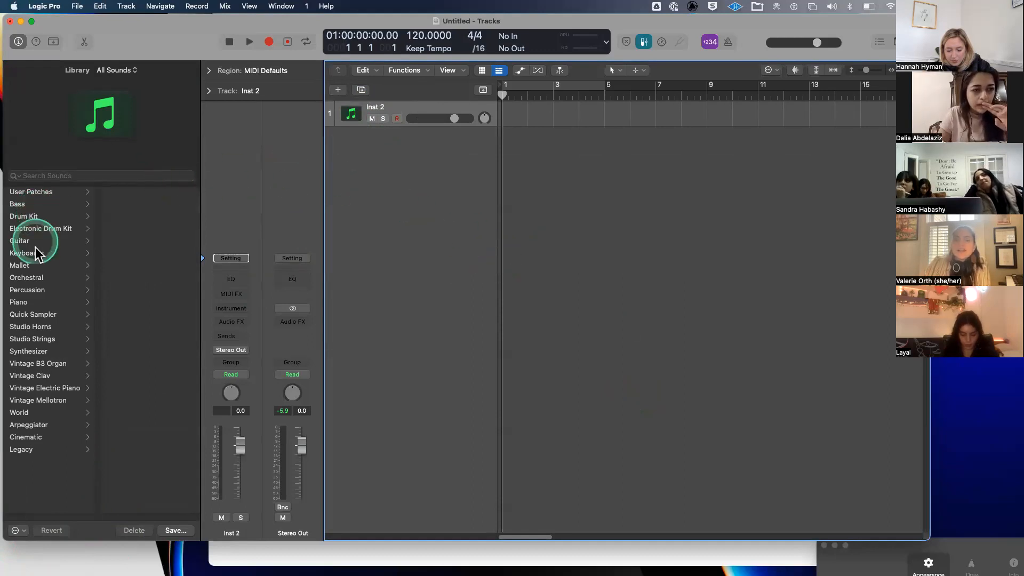
- Open the Synthesizer category in the Library and show its Pad sounds for Inst 2
scroll(37, 252, down, 1)
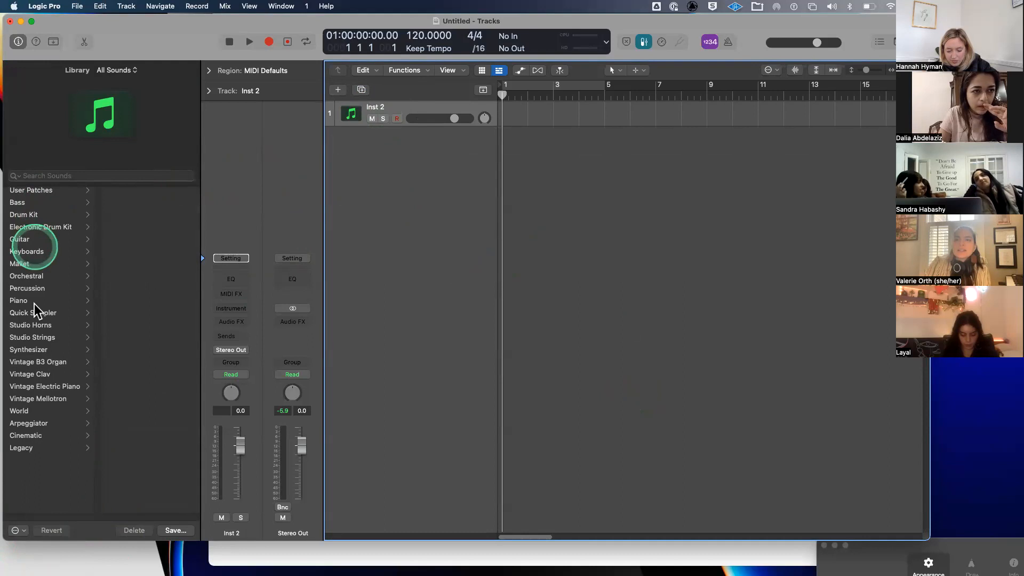
scroll(35, 319, up, 1)
click(28, 350)
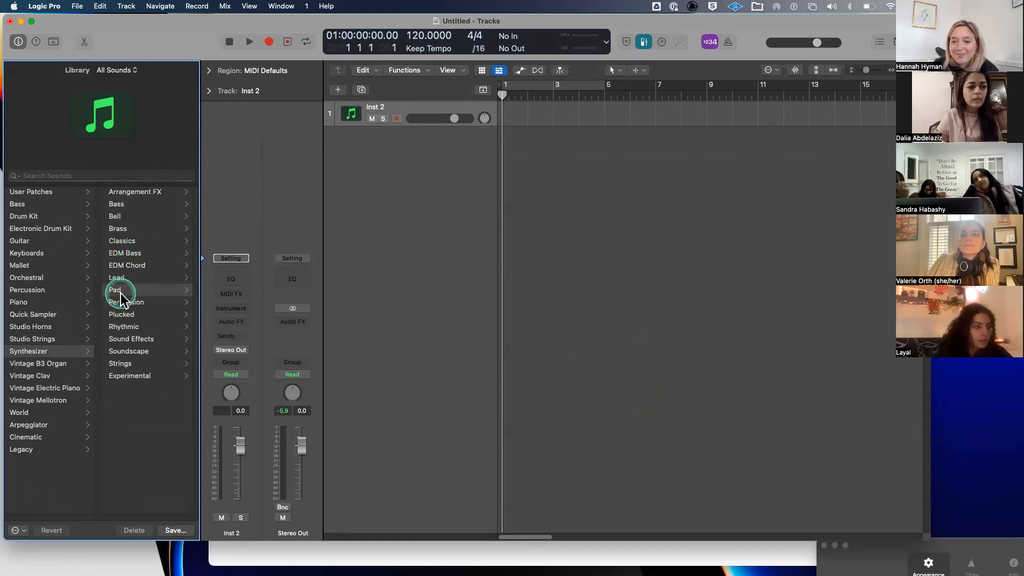
click(121, 290)
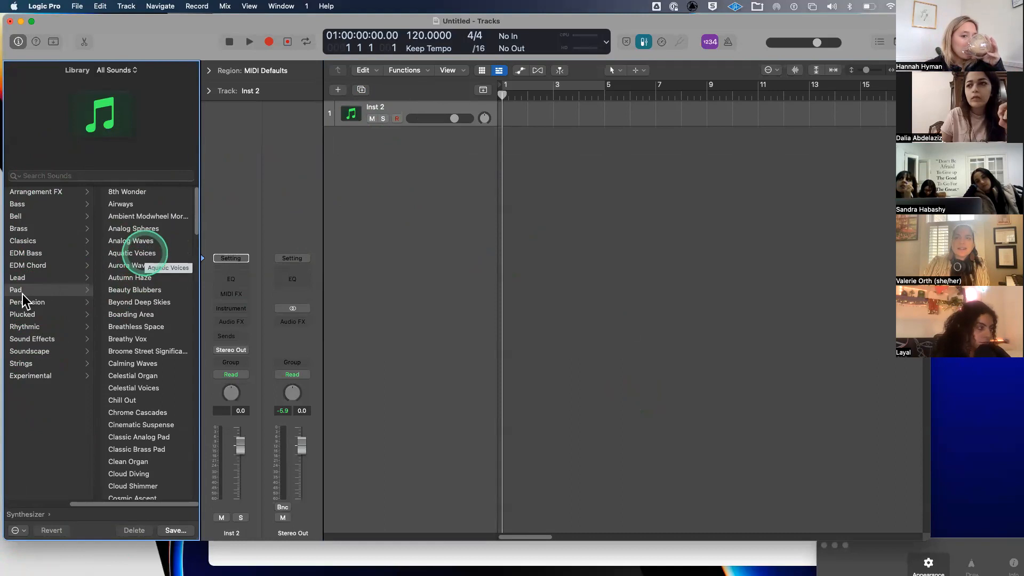
- Switch to the ADSR notes in Google Docs, then bring Logic Pro back to the front
drag(218, 22, 216, 103)
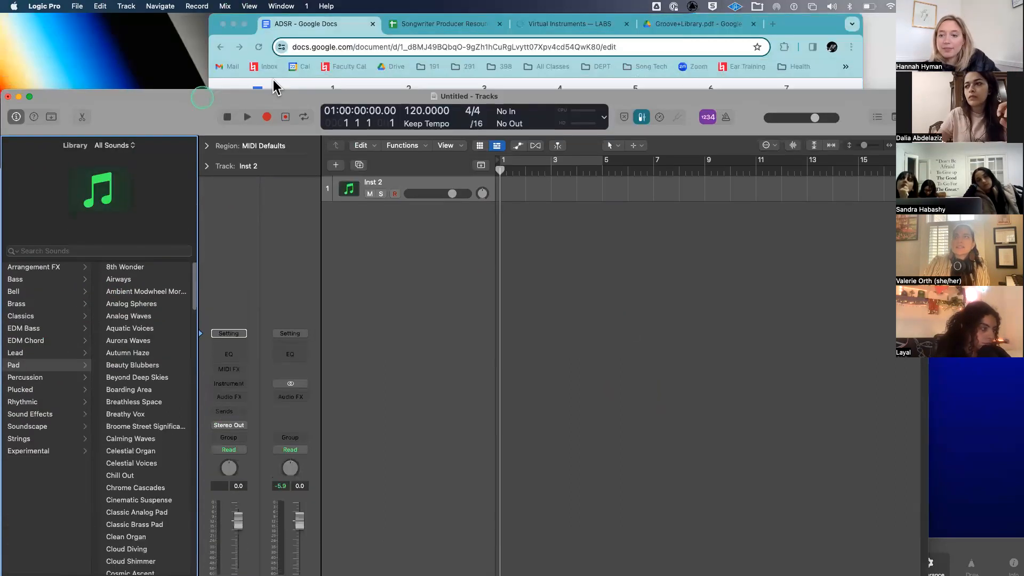
click(799, 17)
click(447, 273)
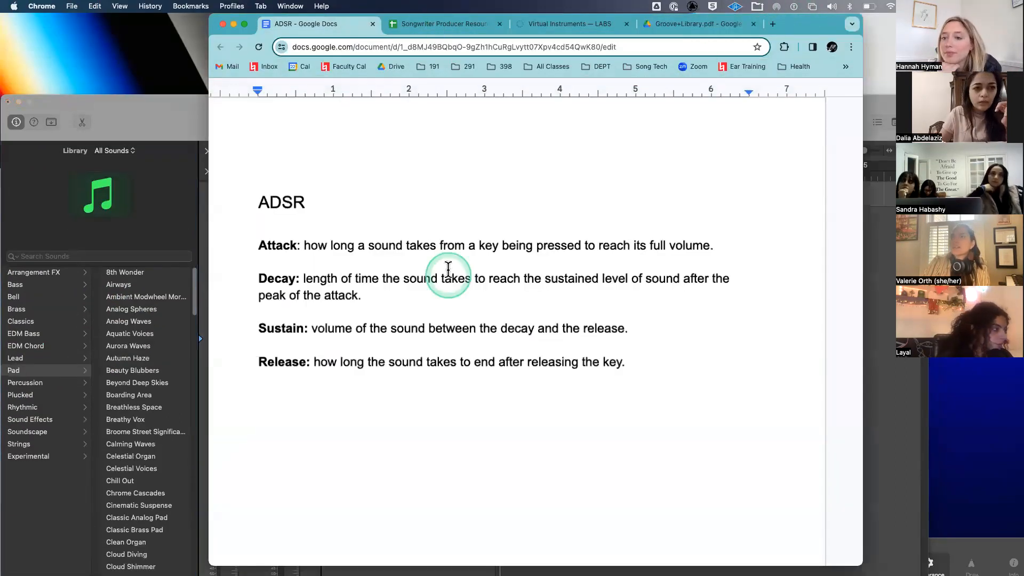
click(163, 112)
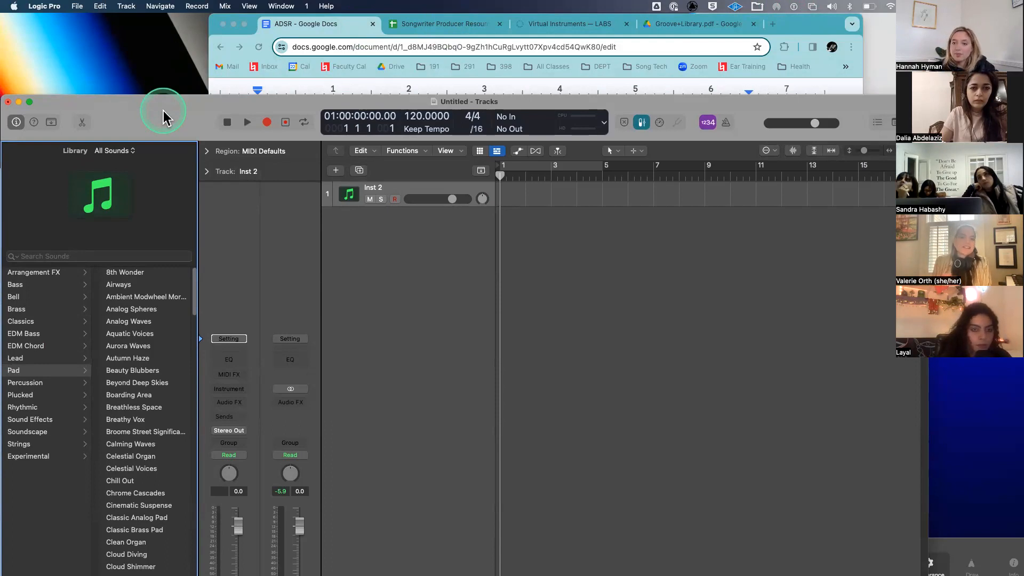
- Load the Synthesizer > Pad patch Aquatic Voices onto the track and select it
drag(163, 111, 181, 29)
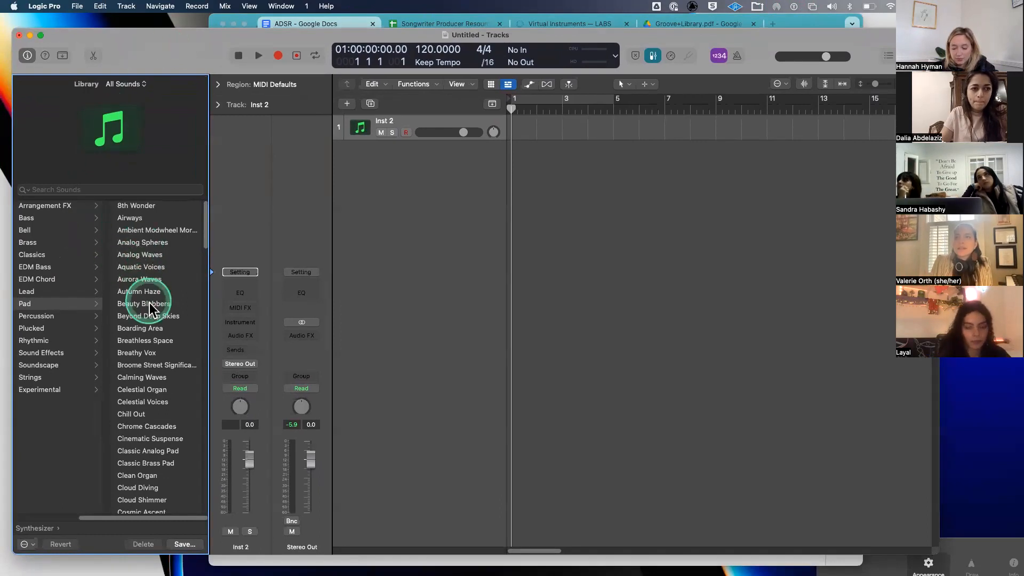
scroll(150, 302, down, 2)
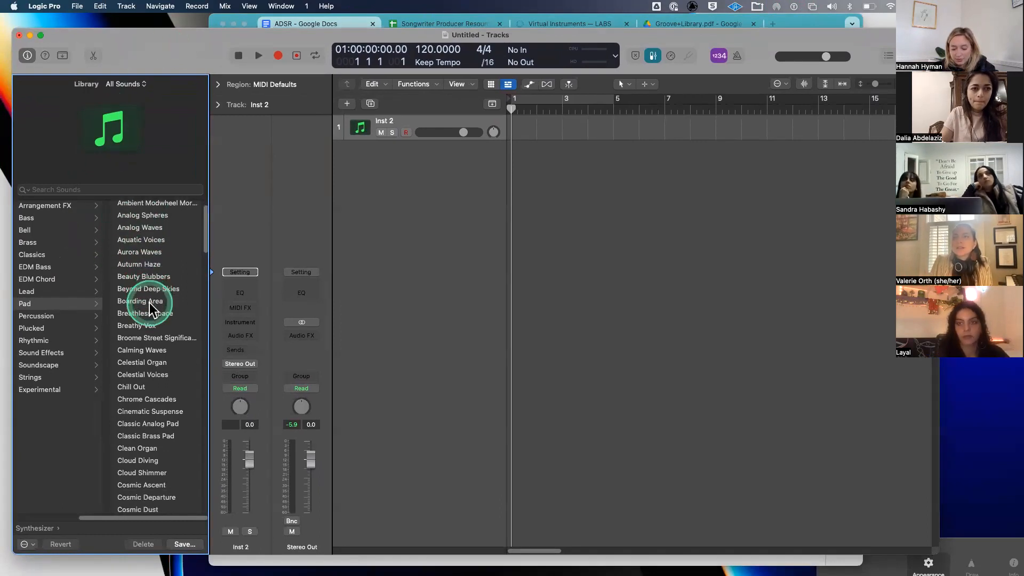
scroll(155, 293, up, 1)
click(163, 254)
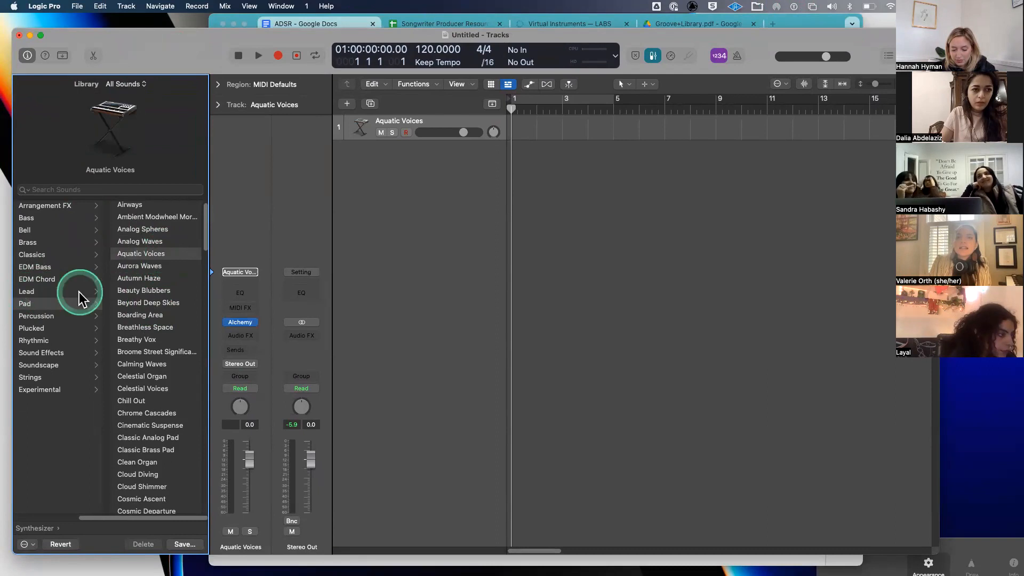
click(30, 303)
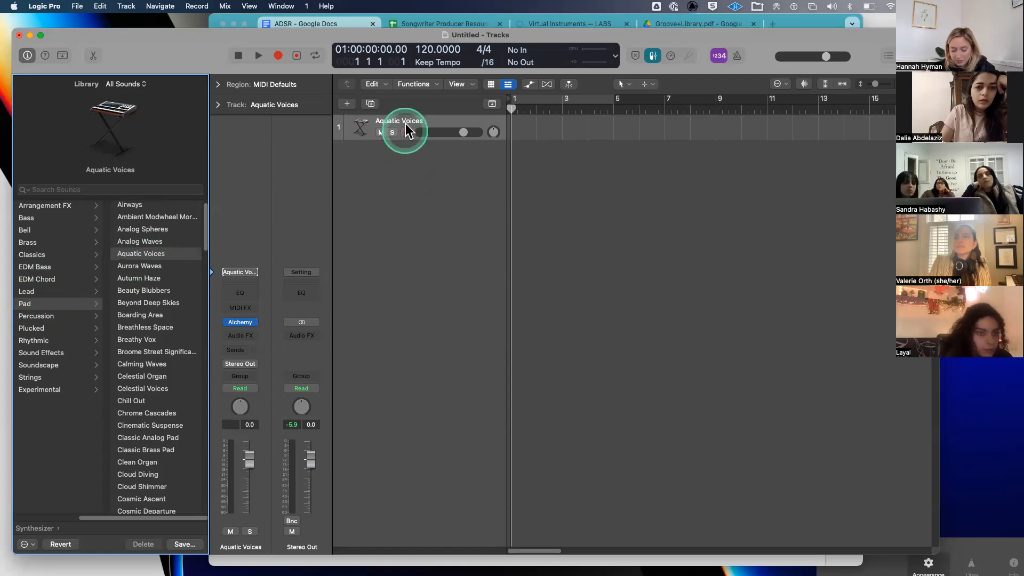
click(390, 122)
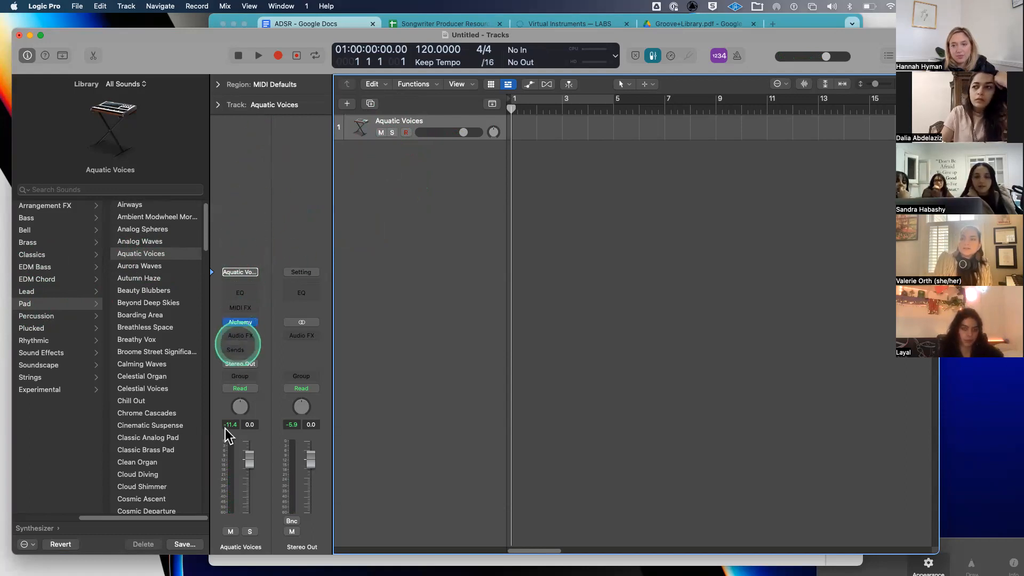
- Add an empty software instrument track, Inst 2, then reselect Aquatic Voices
double_click(429, 158)
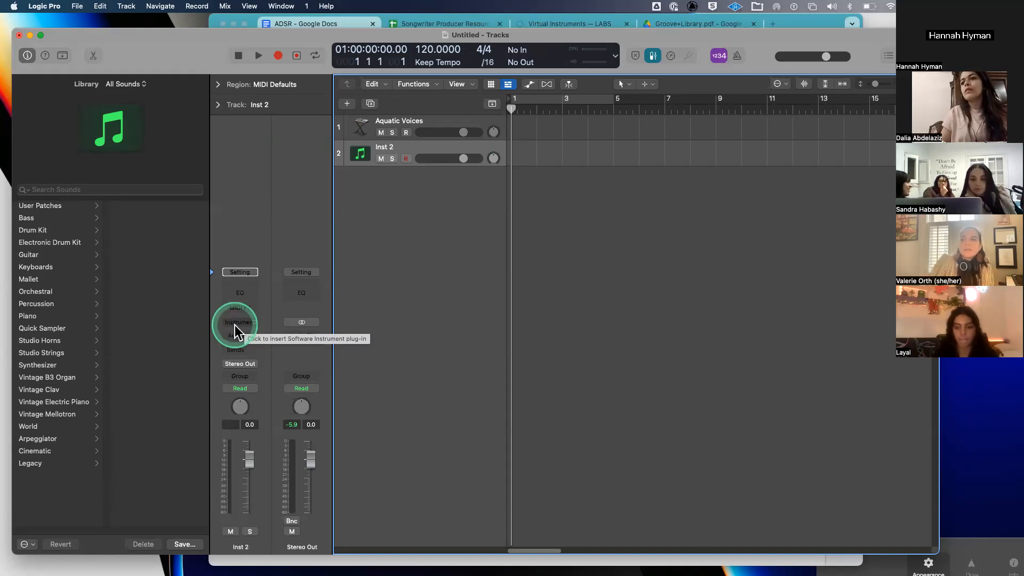
click(388, 151)
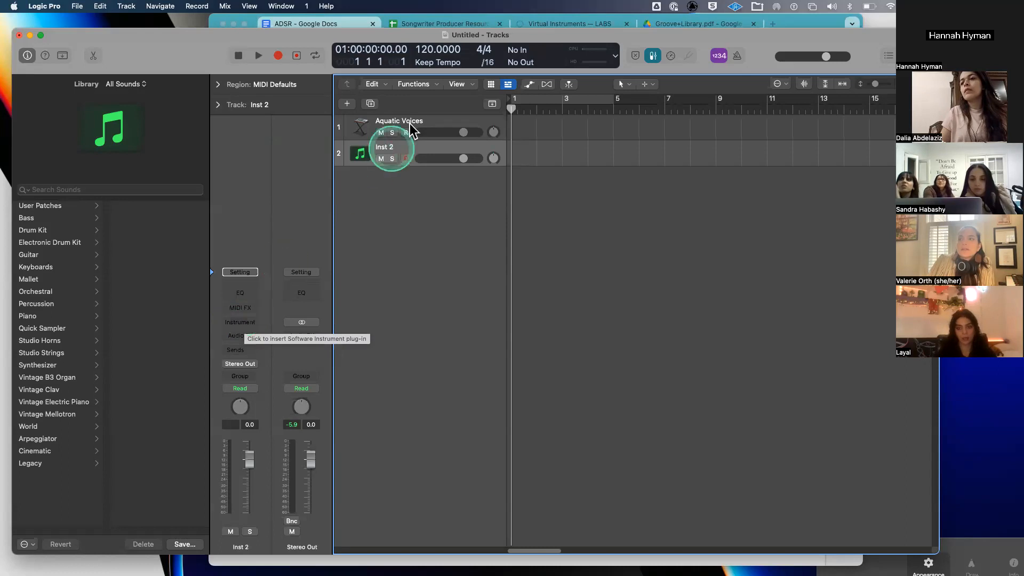
click(409, 115)
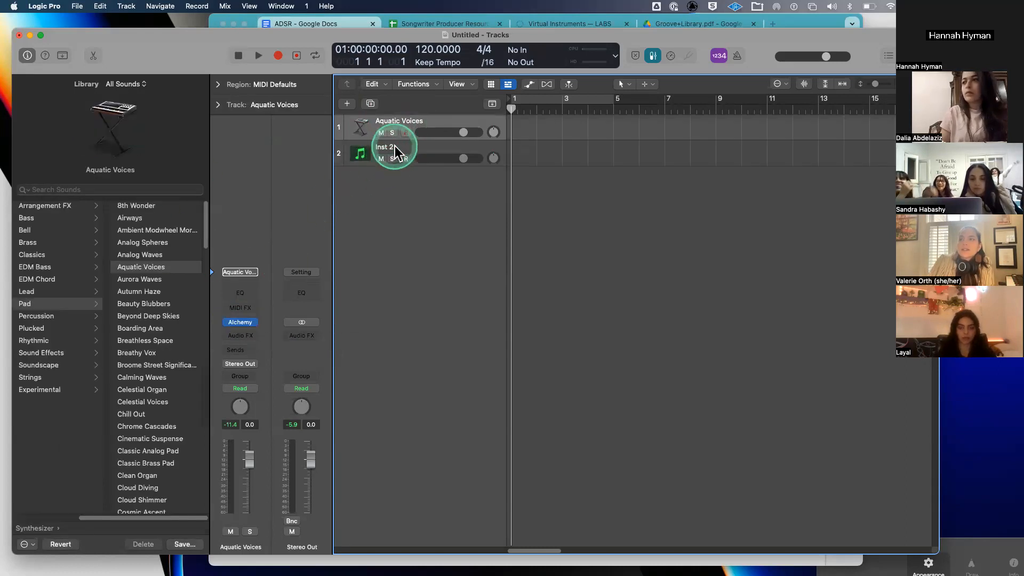
- Open Aquatic Voices' Alchemy synth and set its envelope Attack to 39.2 %
click(240, 324)
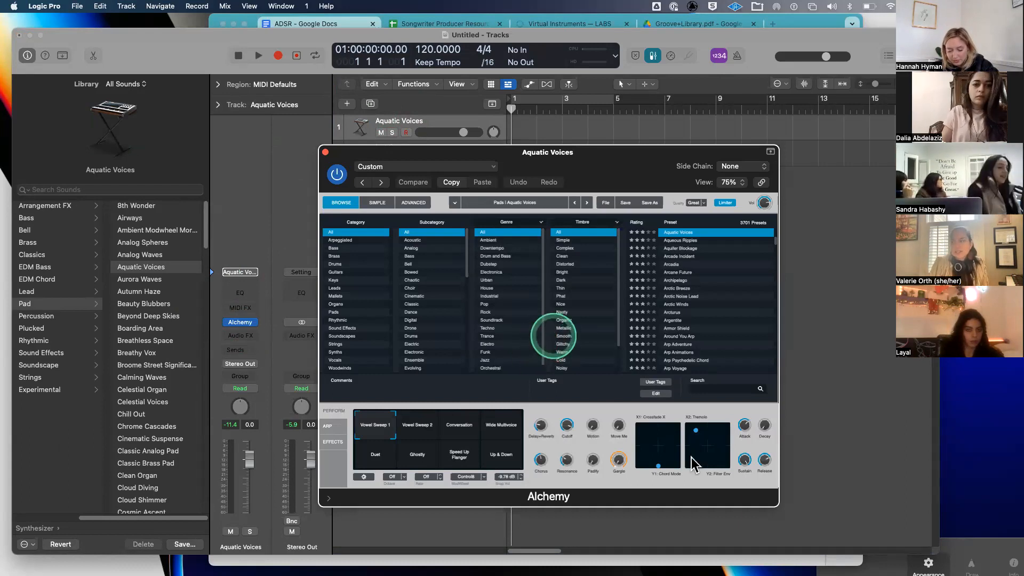
mouse_move(746, 433)
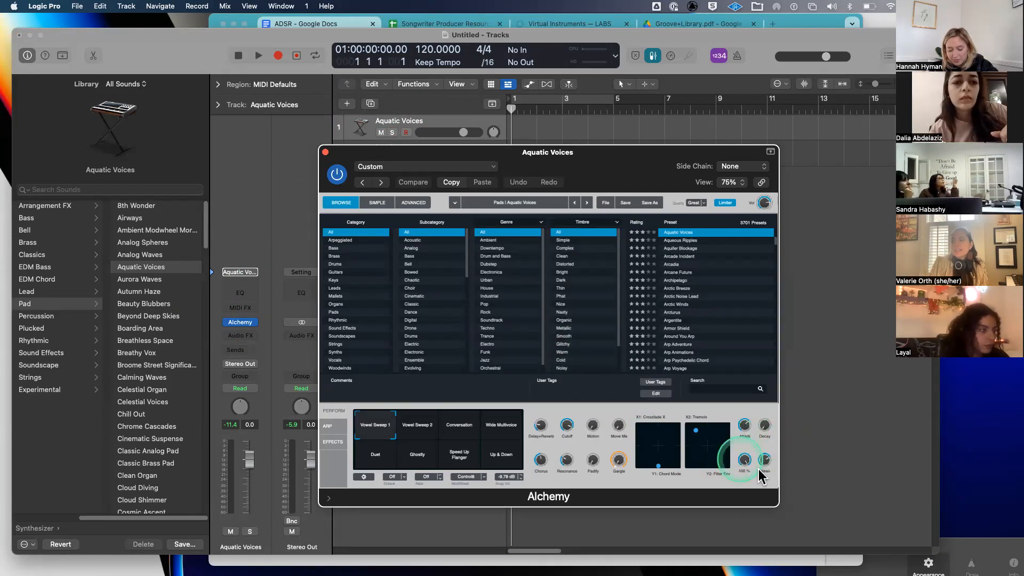
drag(744, 429, 739, 501)
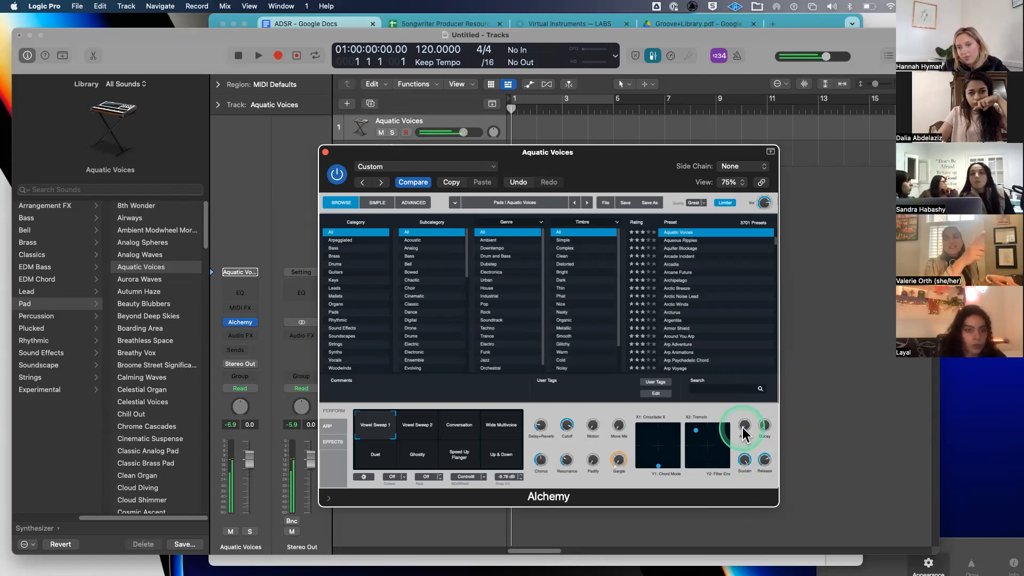
drag(744, 435, 753, 378)
drag(743, 421, 749, 385)
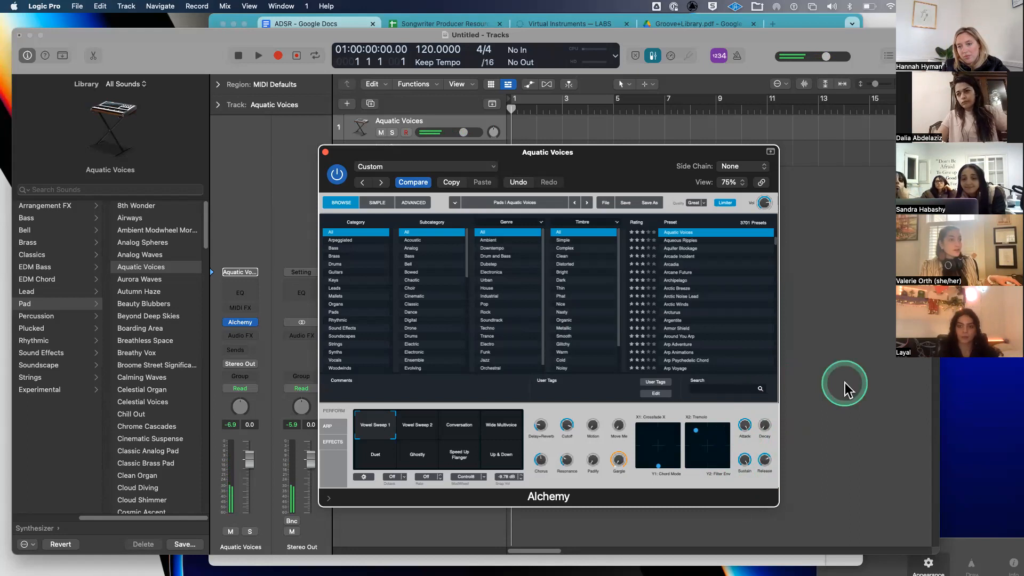
drag(741, 422, 744, 473)
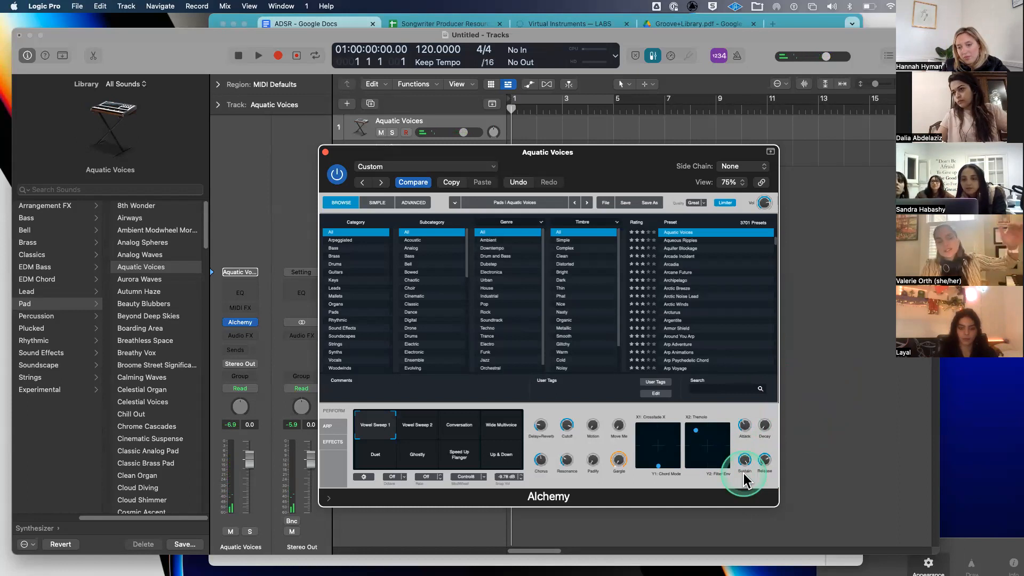
drag(742, 422, 717, 181)
drag(606, 159, 641, 235)
click(621, 133)
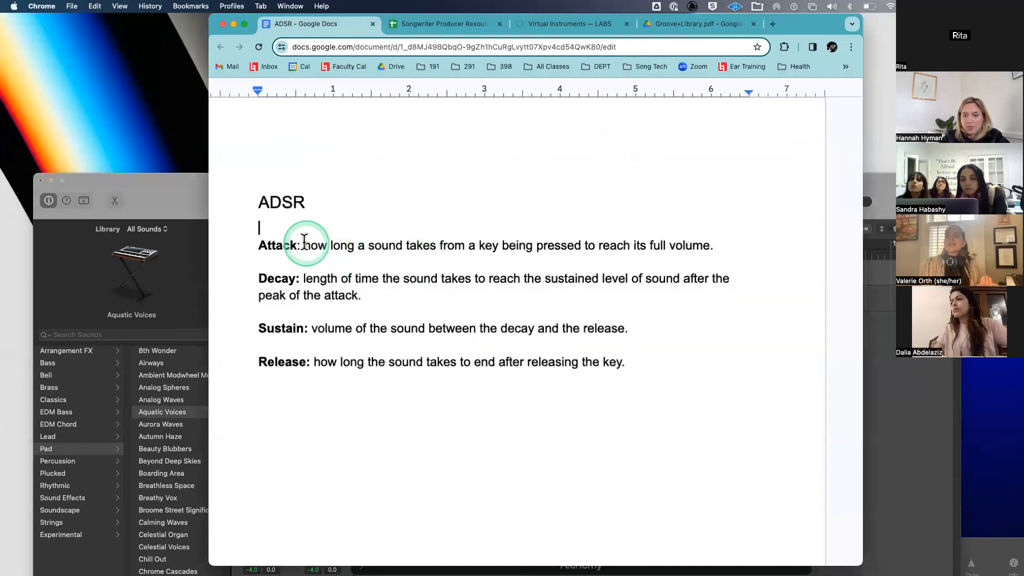
scroll(434, 264, down, 1)
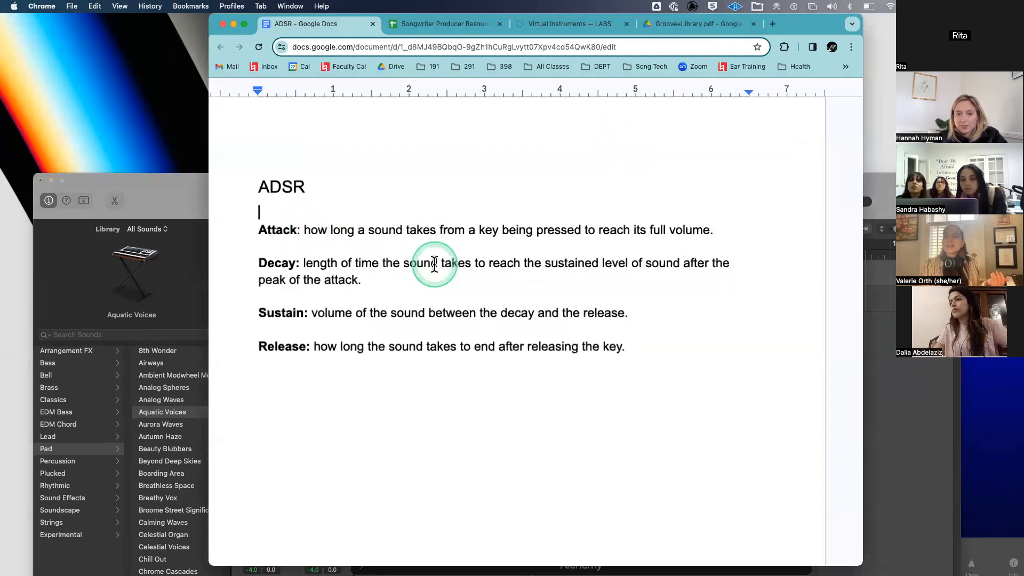
scroll(434, 263, down, 1)
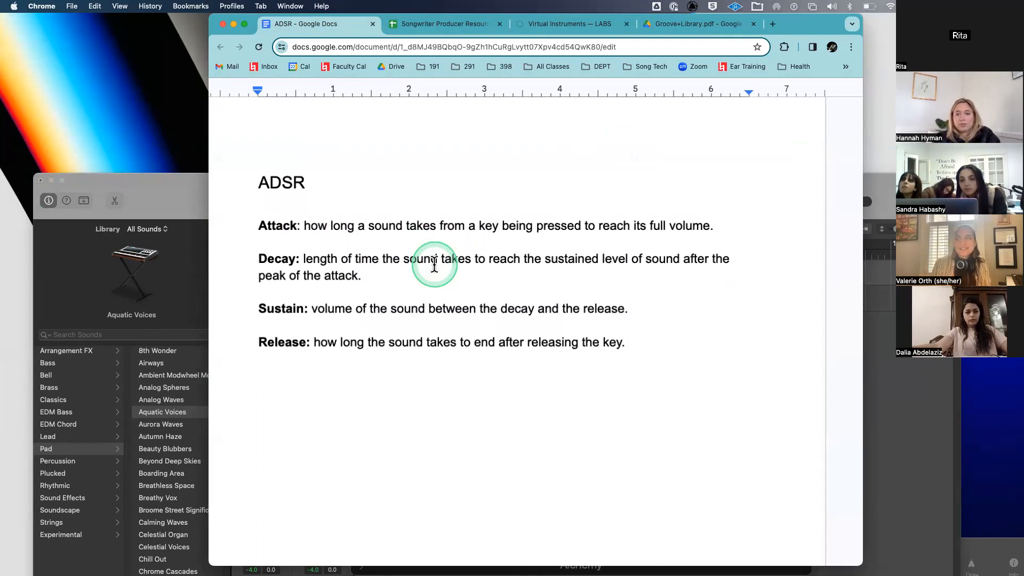
scroll(434, 264, down, 1)
mouse_move(186, 575)
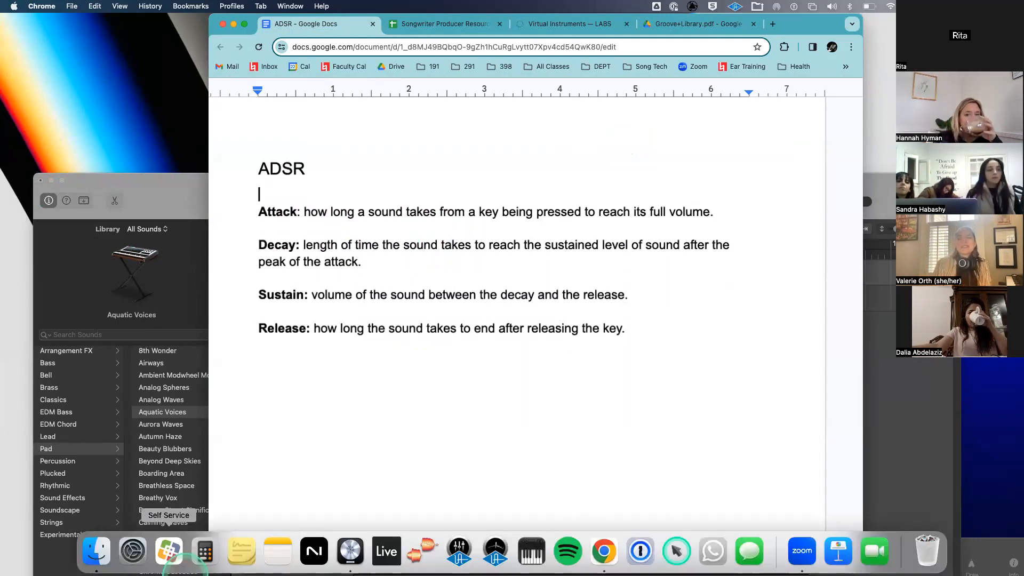
drag(176, 184, 172, 78)
- Raise the Alchemy Decay to 57.9 % and check the Sustain (100 %) and Move Me values
drag(597, 237, 504, 160)
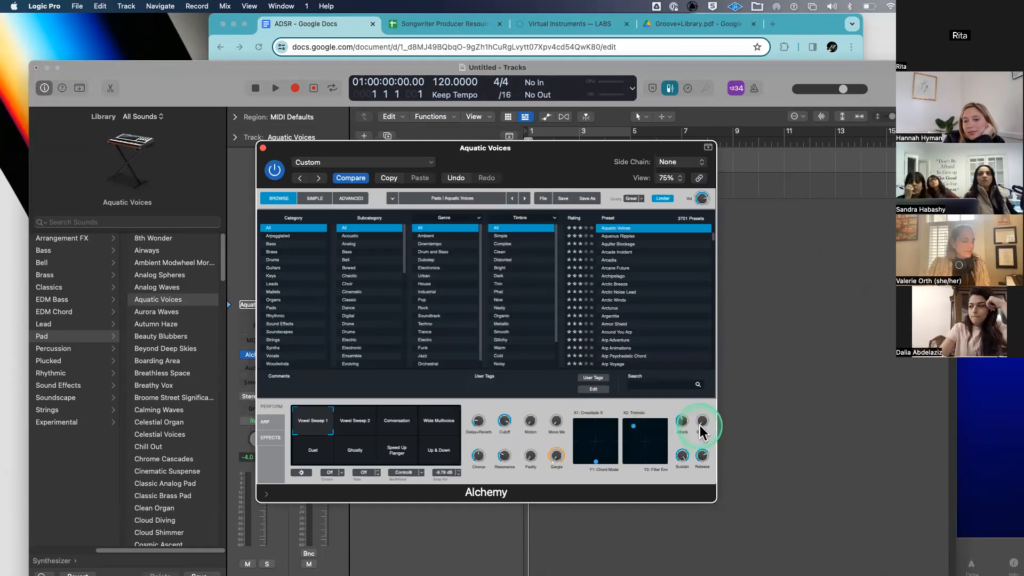
drag(702, 426, 718, 376)
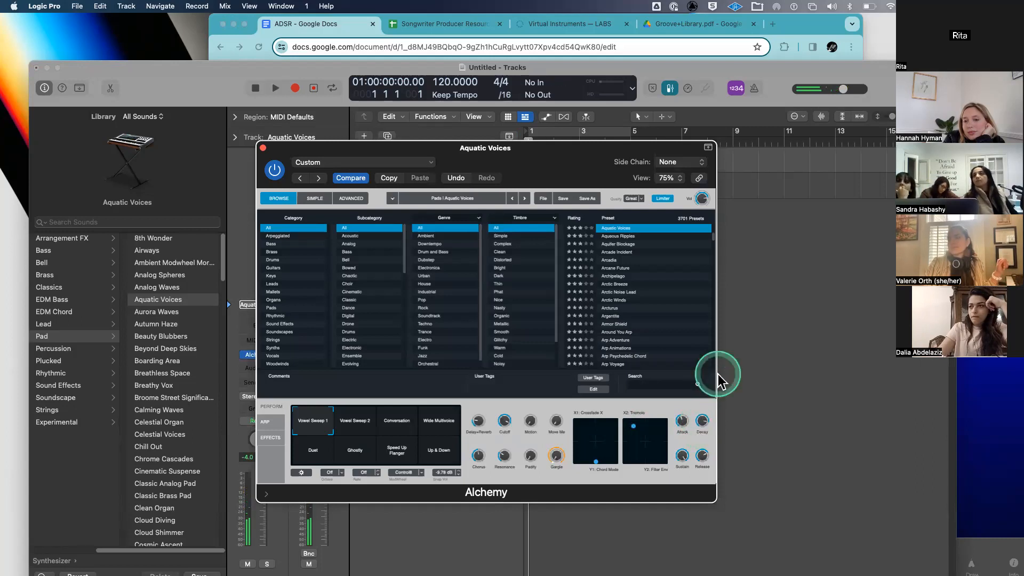
click(567, 422)
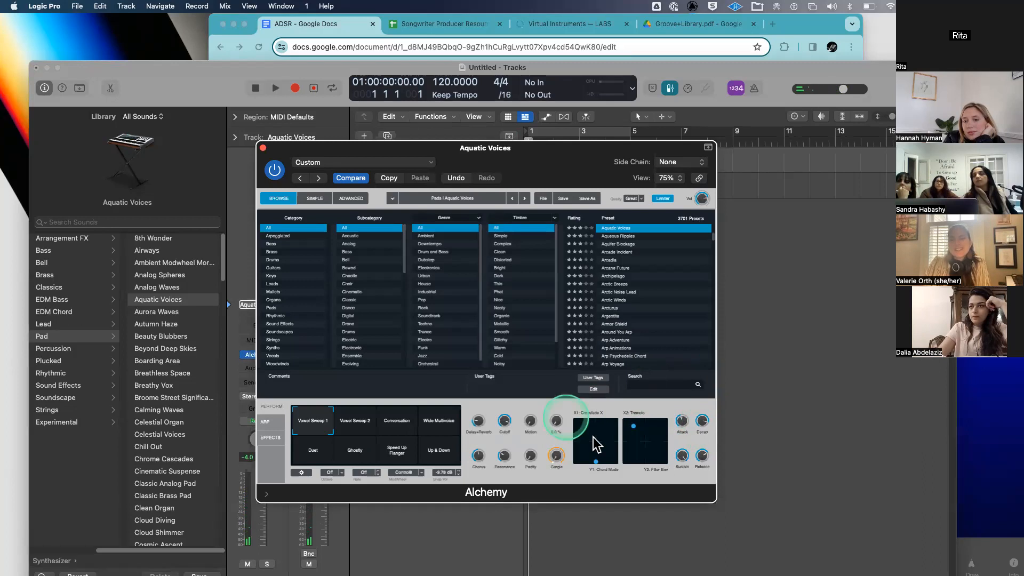
click(684, 452)
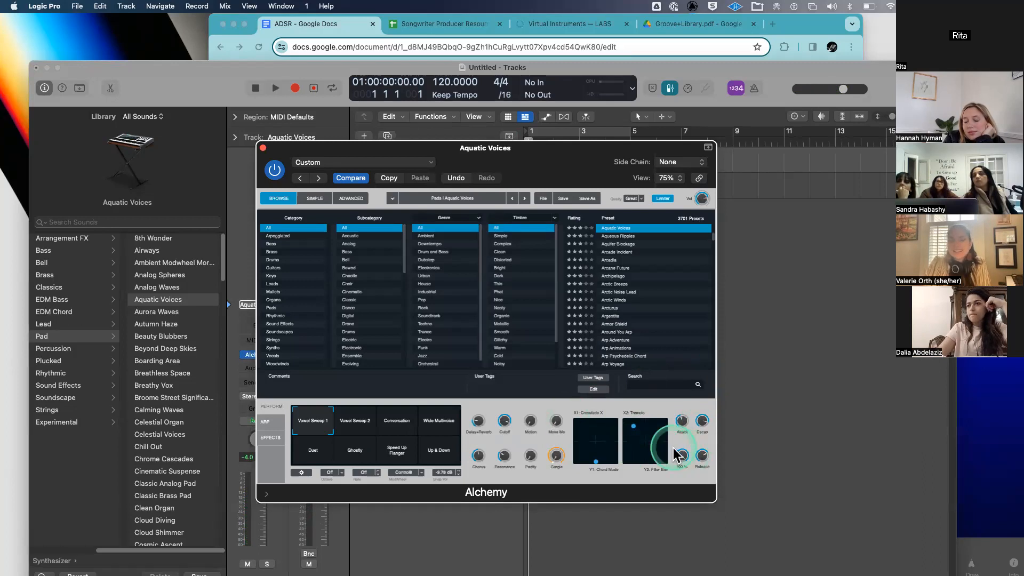
click(272, 347)
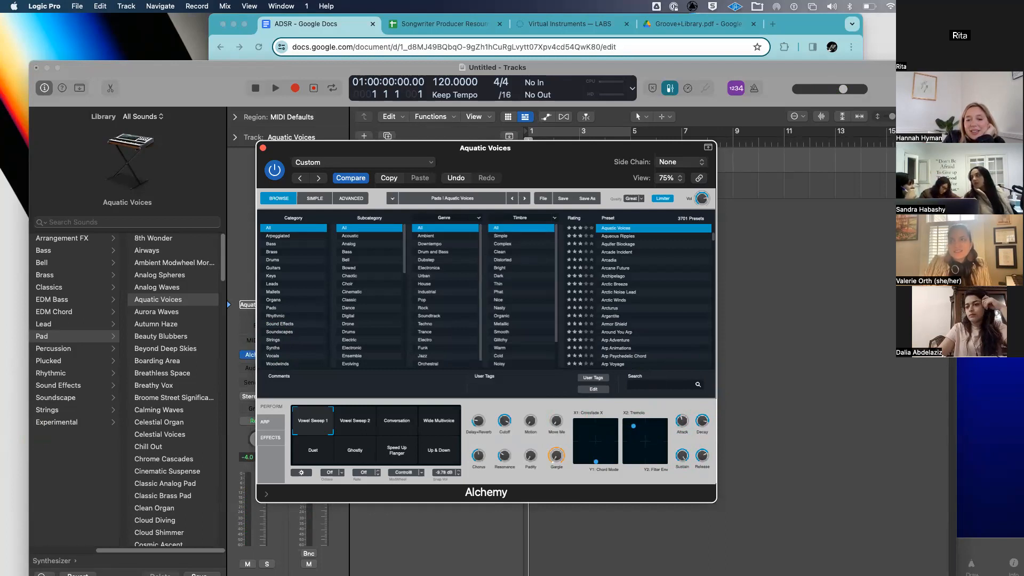
click(762, 237)
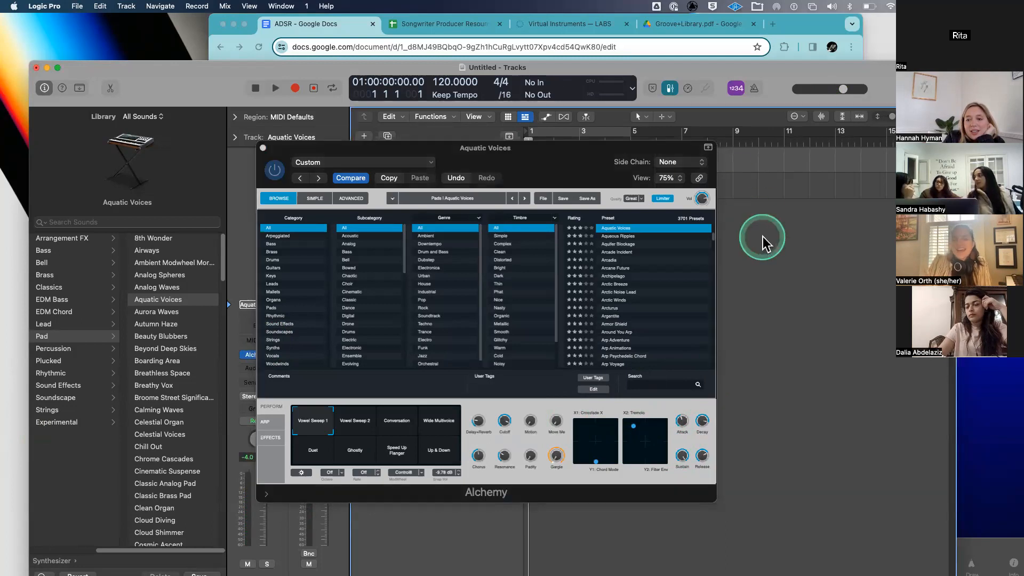
click(761, 236)
- Open Musical Typing and play notes from C4 up to B4 on Aquatic Voices
key(super+k)
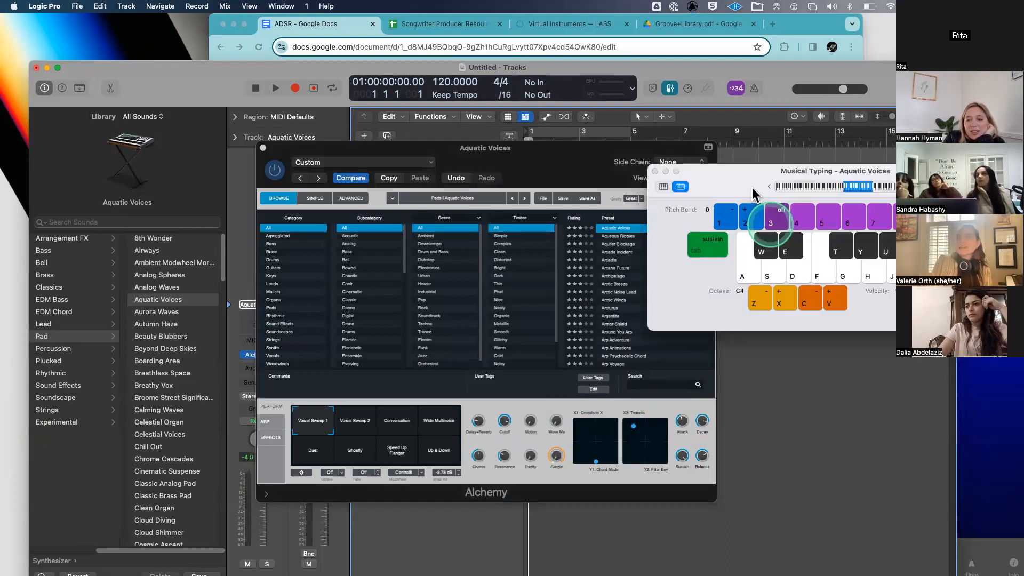
drag(724, 176, 538, 187)
drag(426, 155, 413, 144)
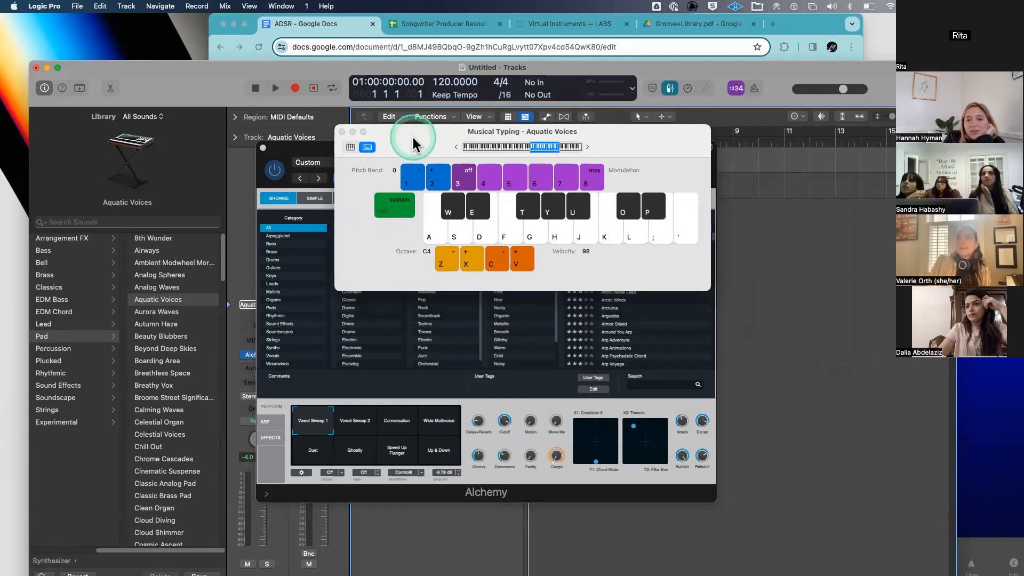
click(434, 233)
drag(465, 240, 601, 238)
click(427, 201)
click(449, 231)
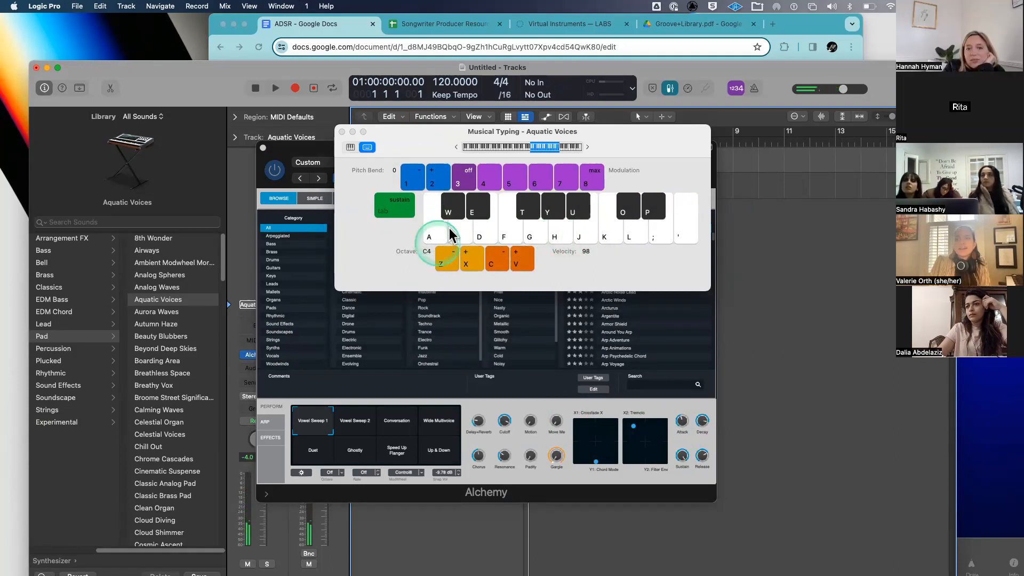
key(a)
key(s)
key(d)
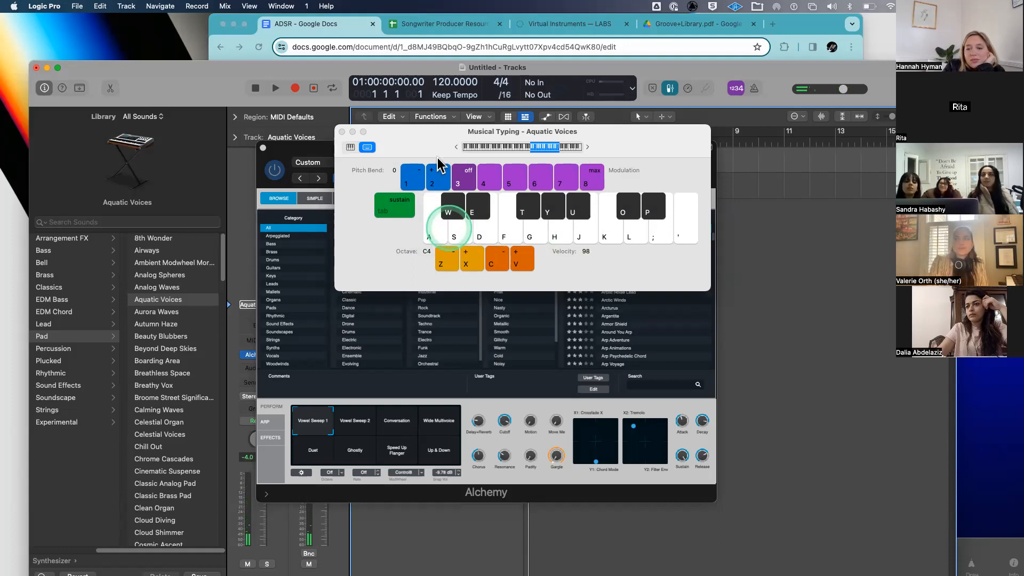
- Move the keyboard and Alchemy windows to reveal the preset columns, play a note, then open the ADSR doc
drag(408, 132, 559, 114)
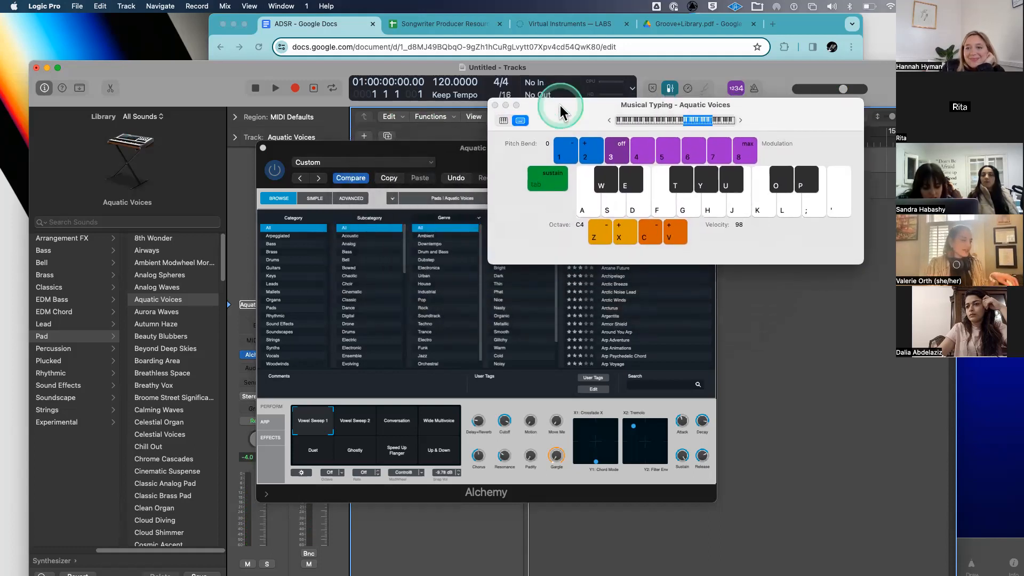
drag(560, 106, 562, 87)
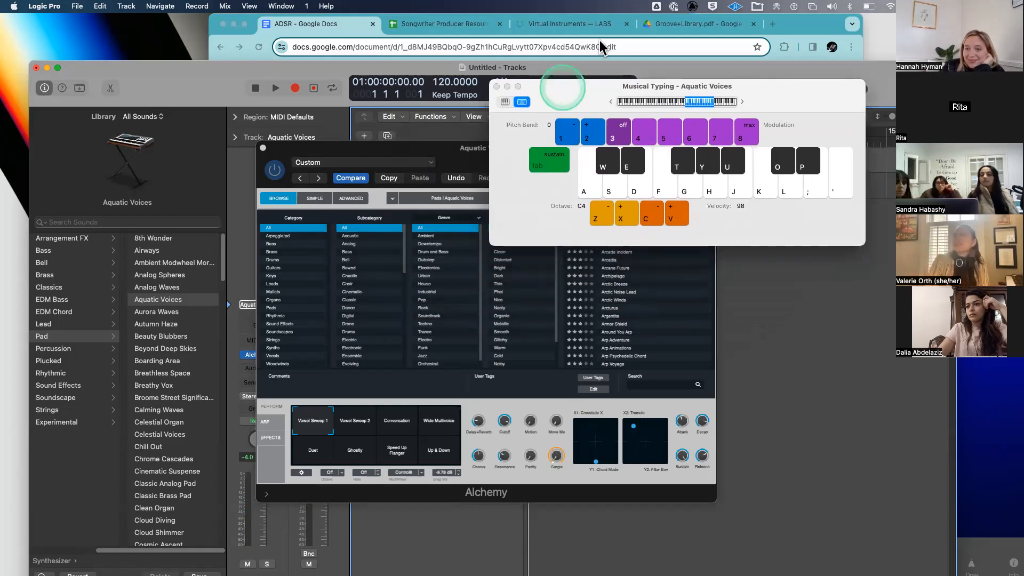
drag(562, 88, 611, 36)
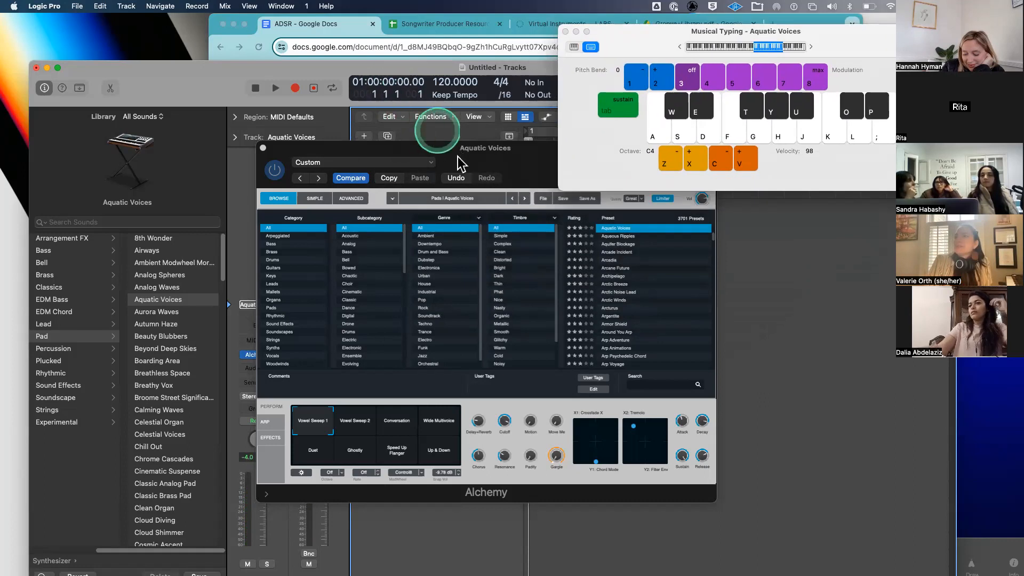
drag(458, 149, 705, 267)
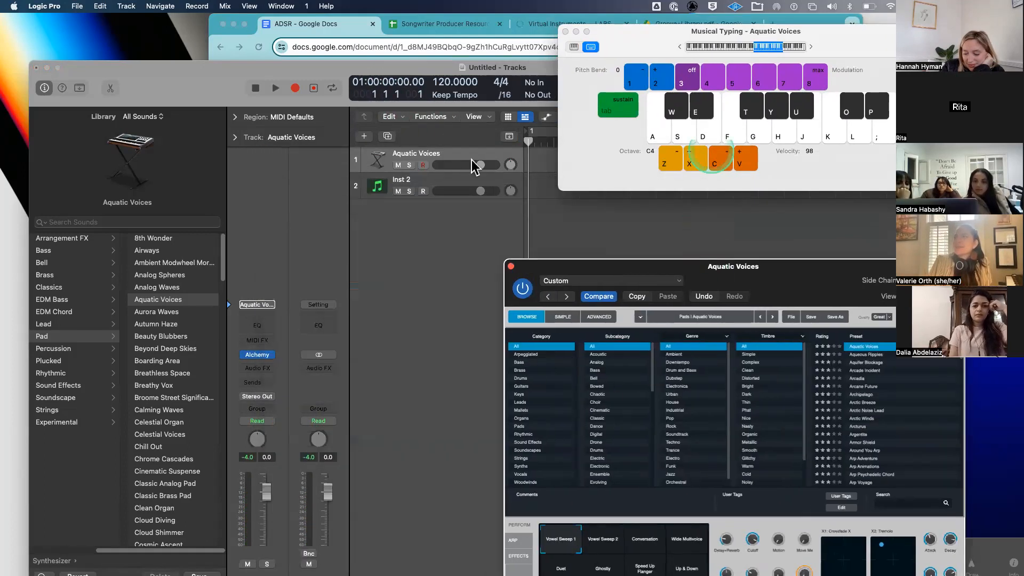
click(686, 131)
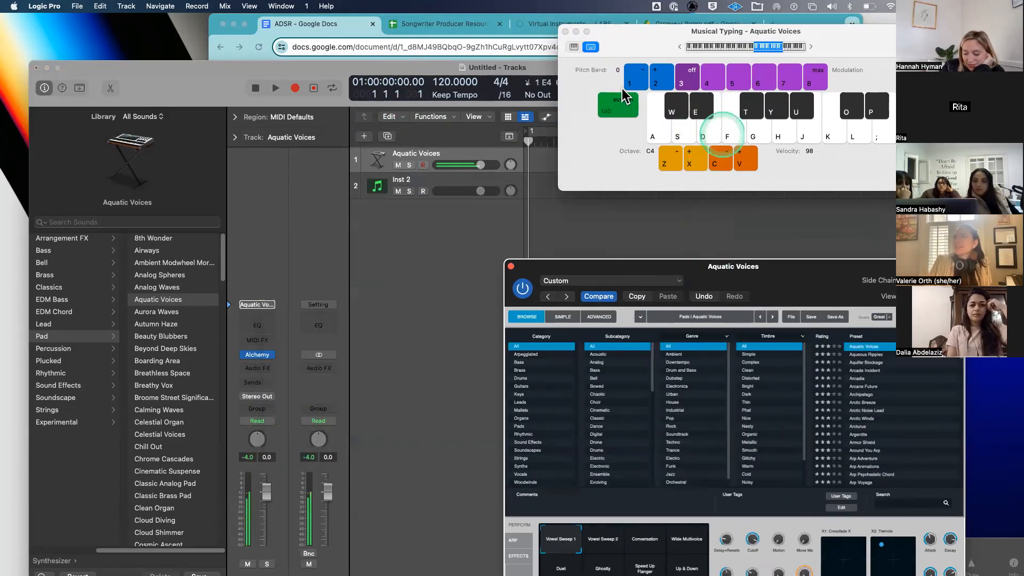
click(302, 60)
click(357, 129)
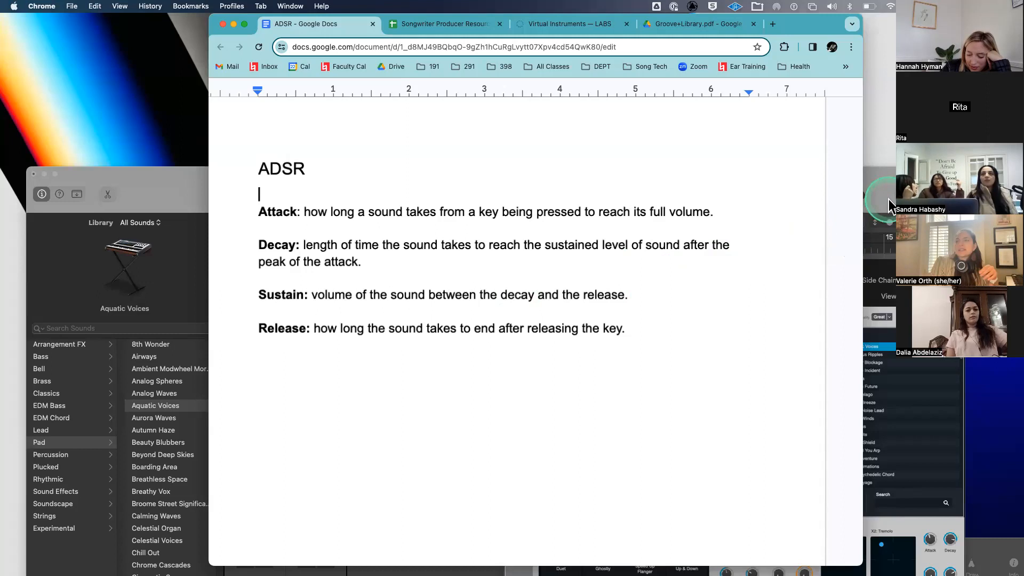
- Reposition the Logic Pro project window after reviewing the ADSR definitions
drag(884, 181, 889, 54)
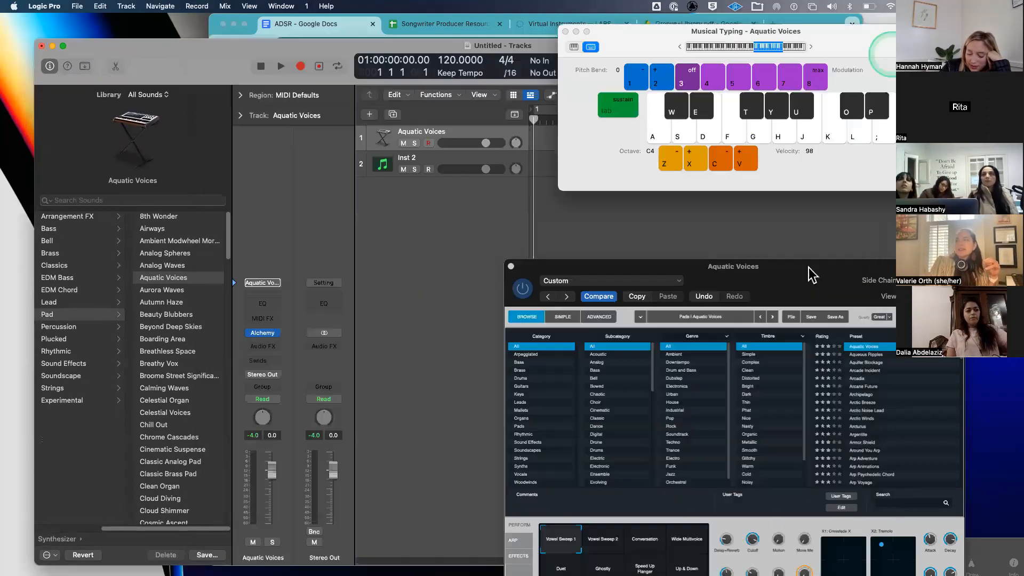
- Inspect the Aquatic Voices Alchemy controls, close the editor, and select the Inst 2 track
drag(809, 268, 588, 202)
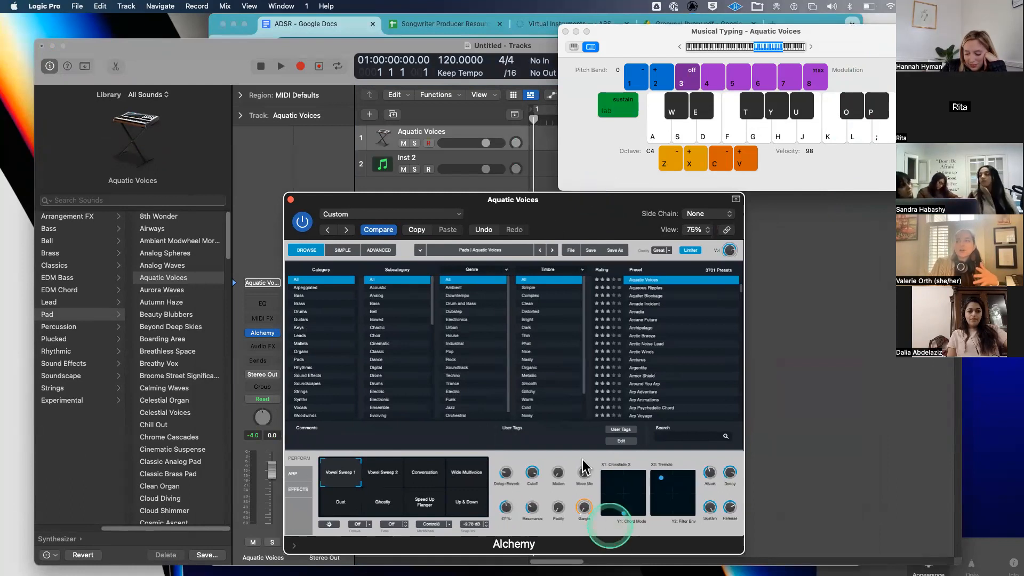
drag(495, 199, 478, 100)
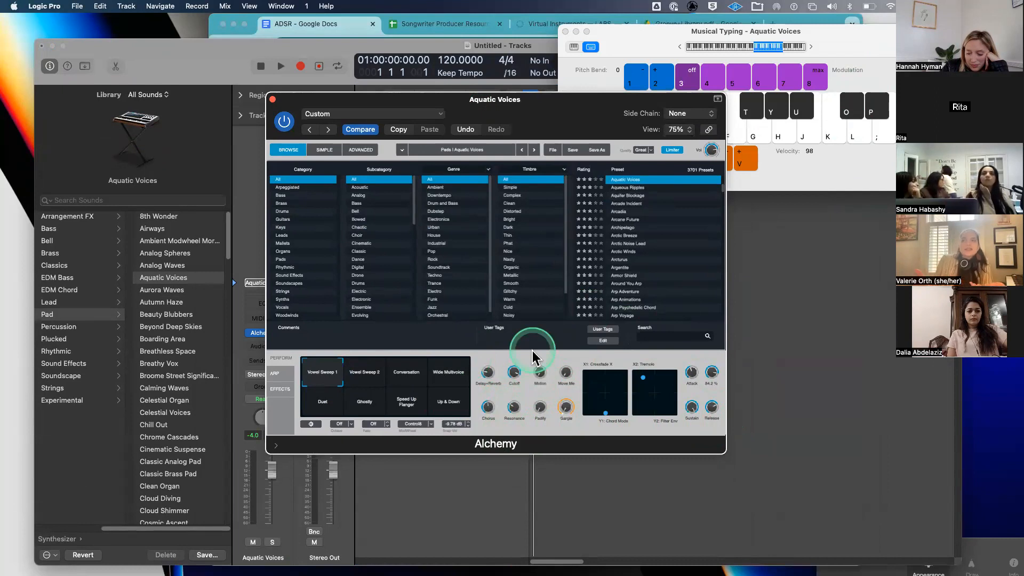
drag(475, 115, 564, 155)
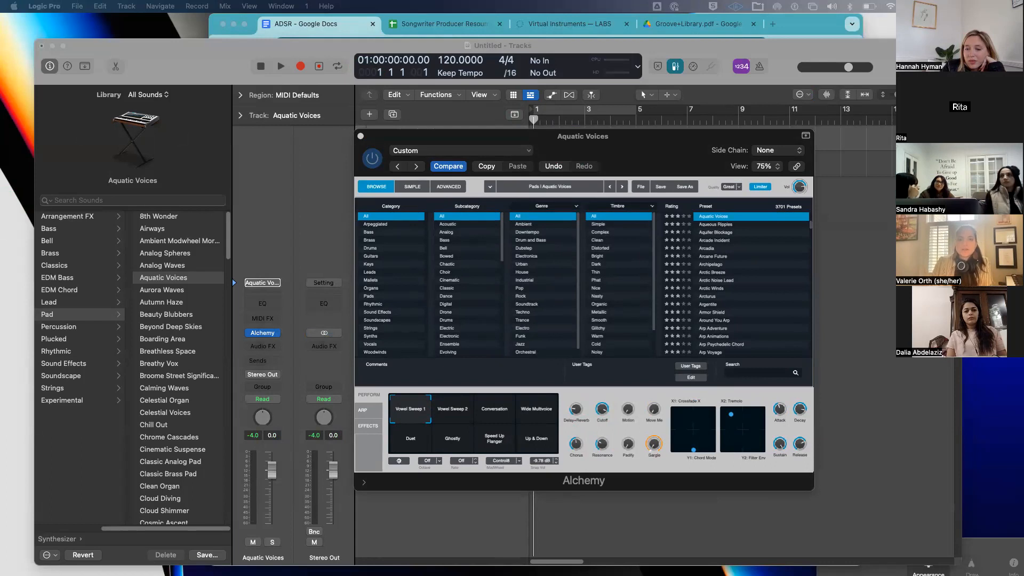
drag(602, 153, 623, 221)
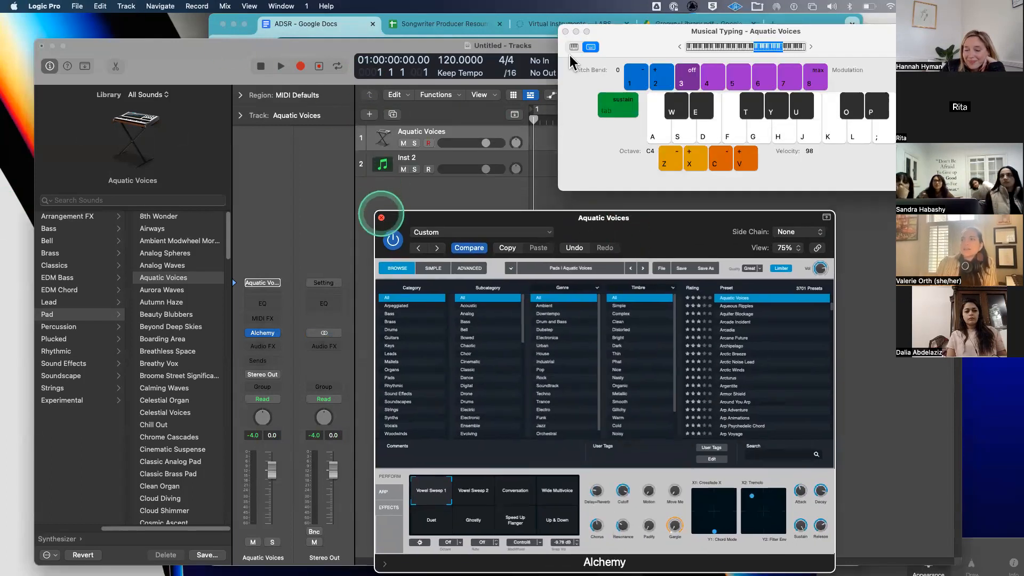
click(381, 218)
drag(609, 41, 668, 72)
click(429, 160)
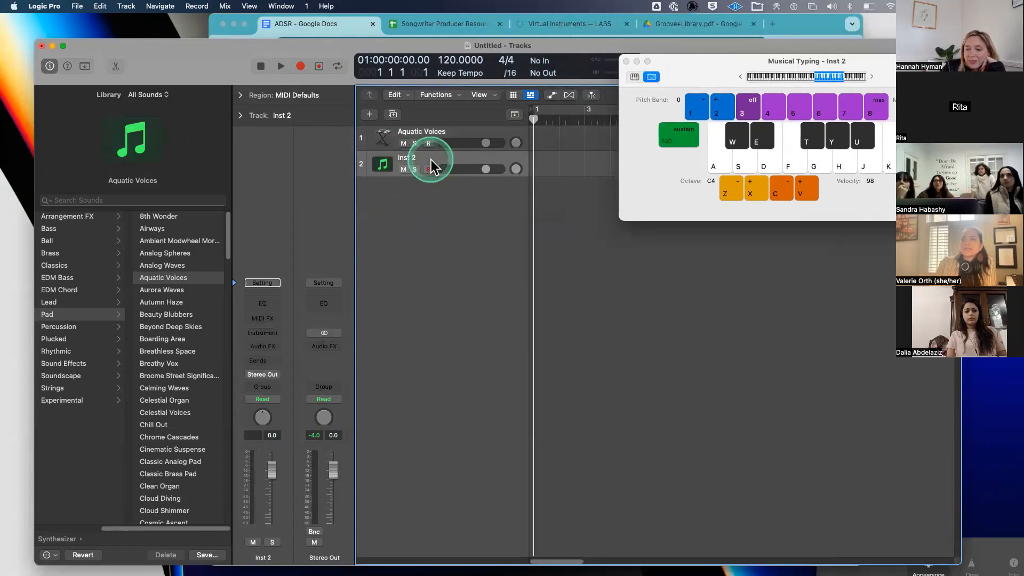
- Load Studio Strings > Studio Cellos onto Inst 2 and begin adding another track
click(117, 278)
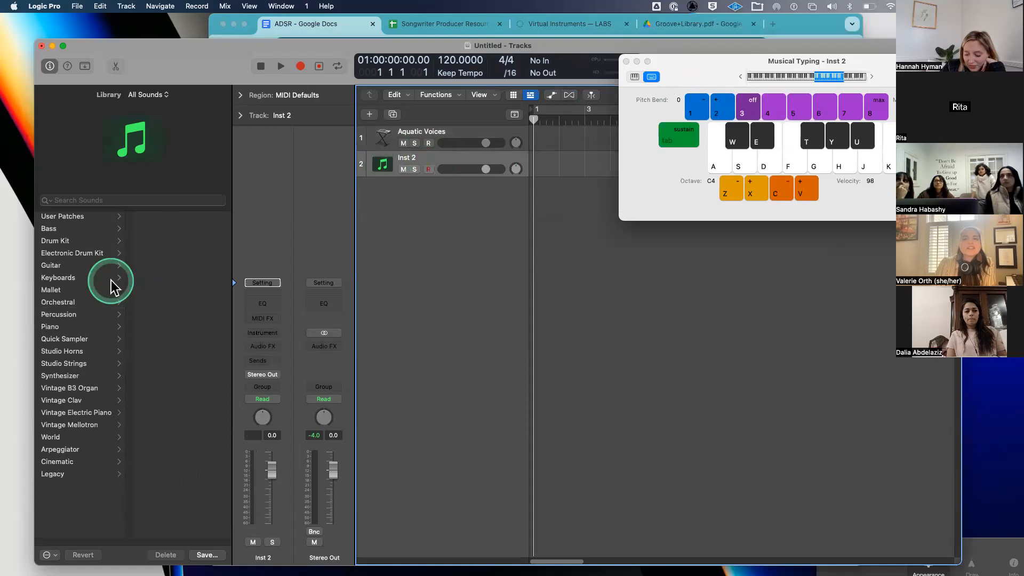
click(49, 357)
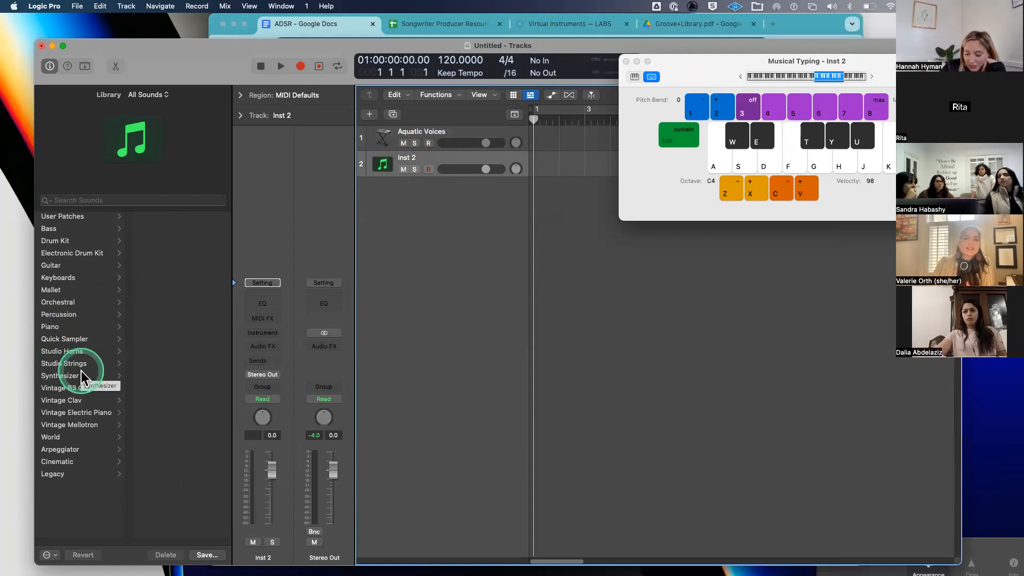
click(80, 364)
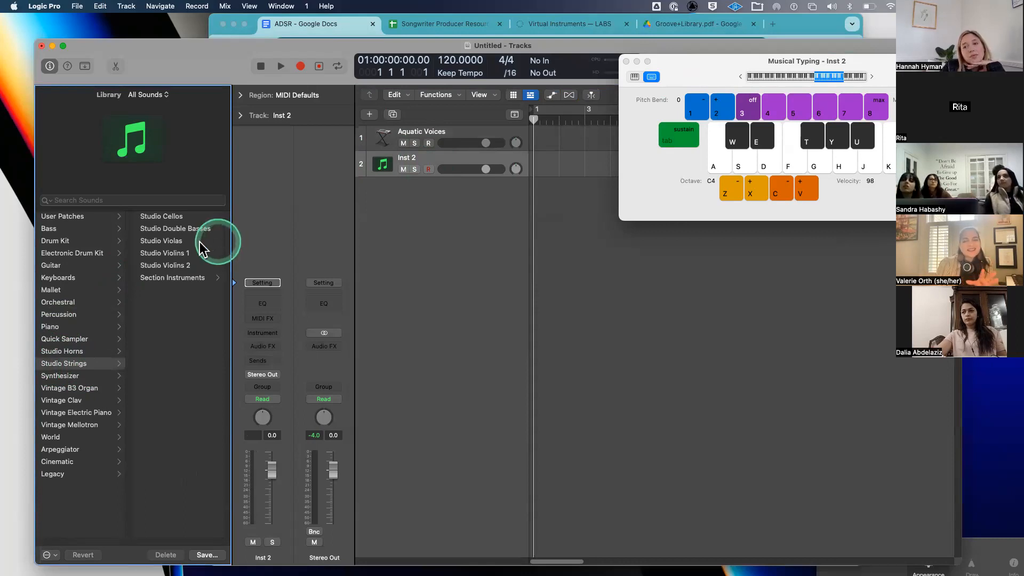
click(191, 217)
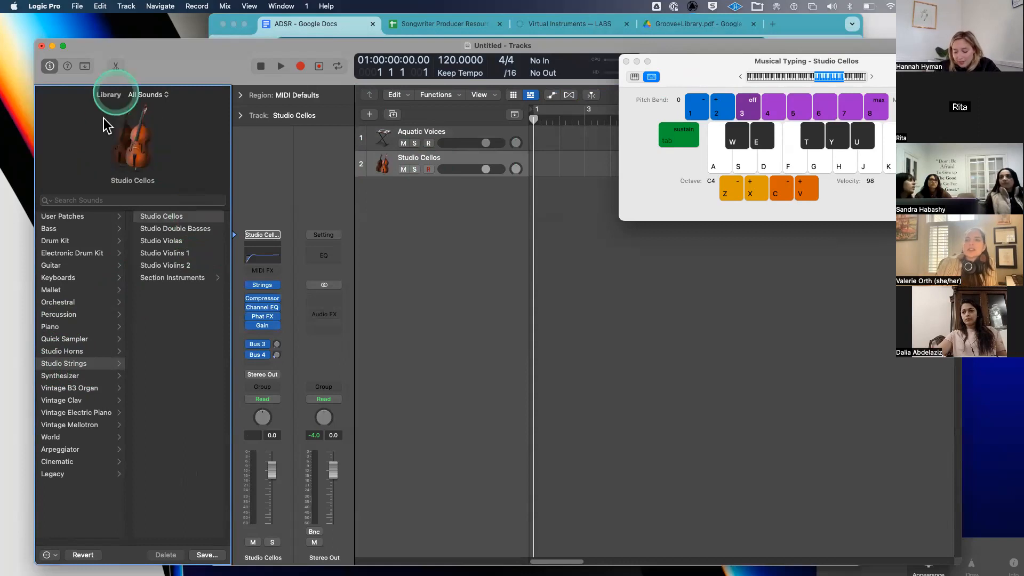
click(370, 115)
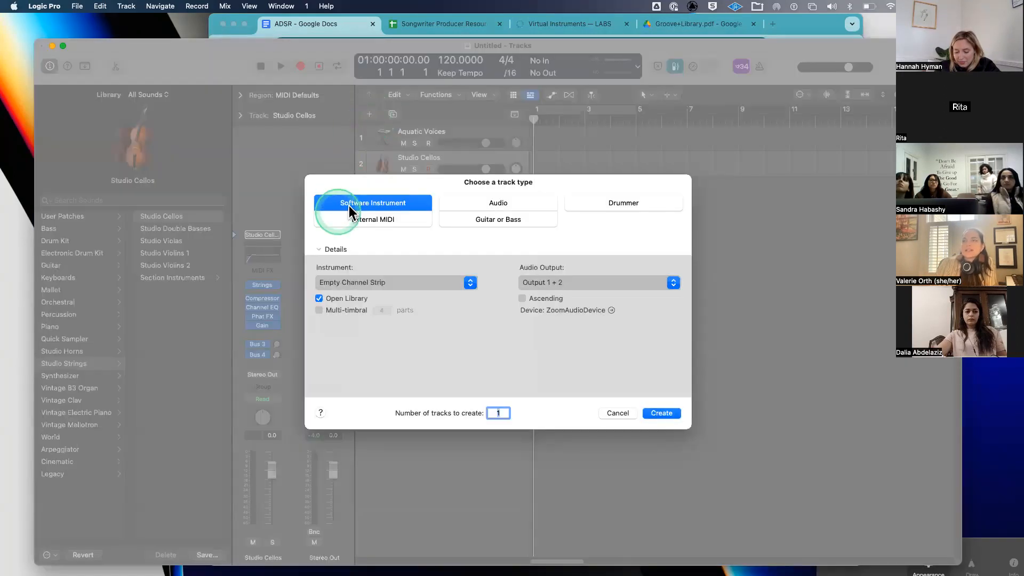
- Create a new software instrument track with an empty channel strip
click(336, 283)
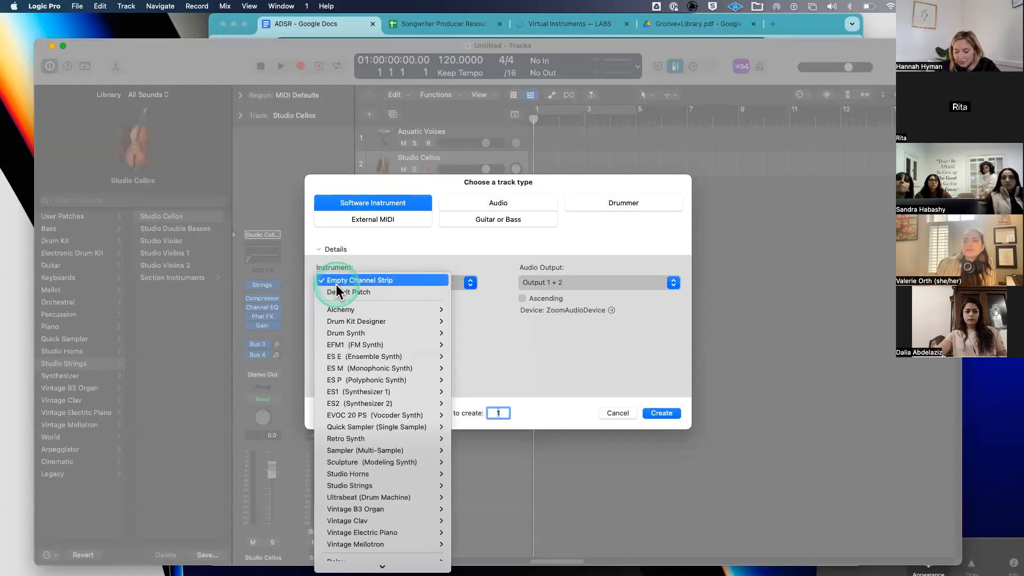
click(335, 283)
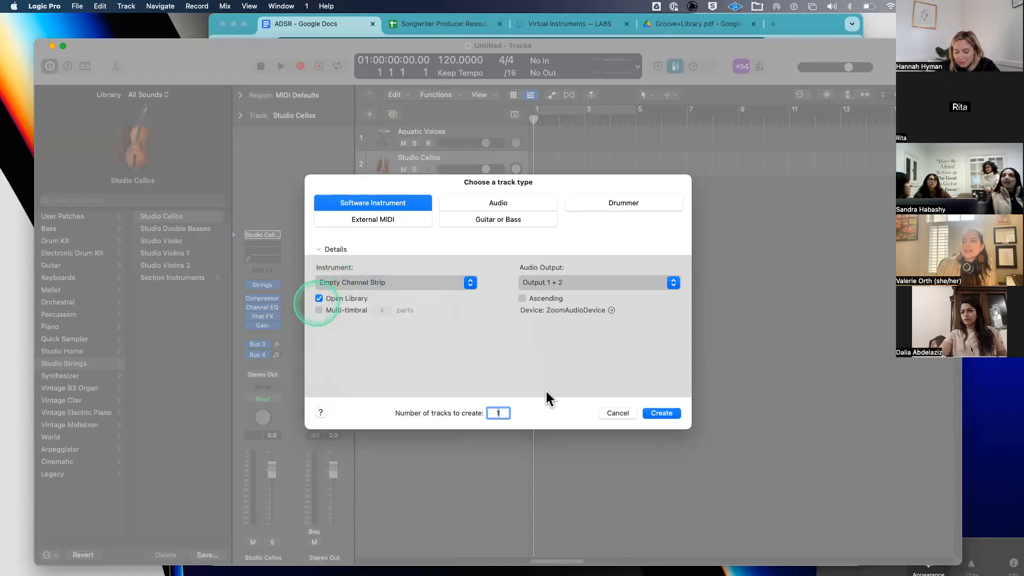
click(661, 413)
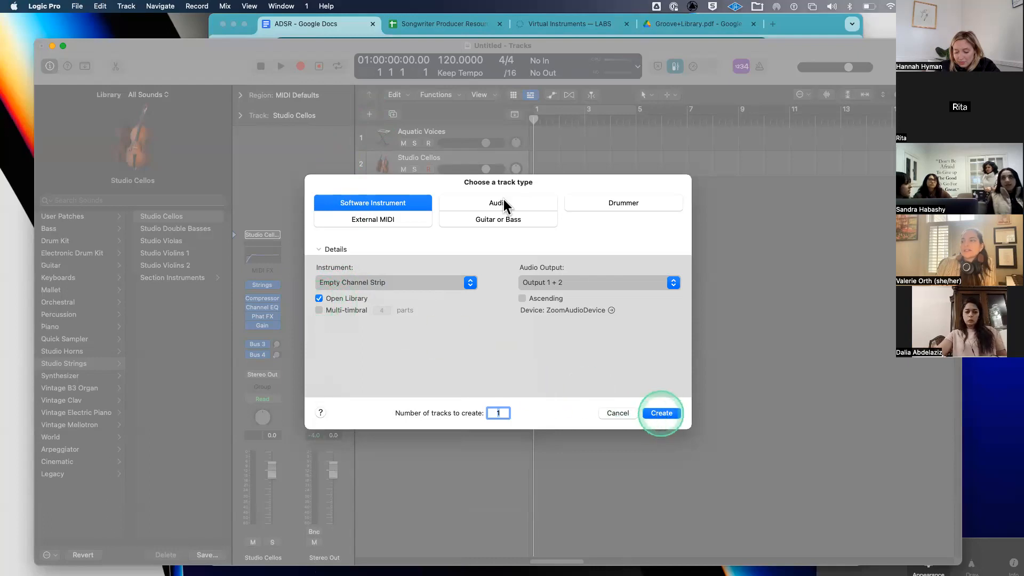
- Load the Studio Strings > Studio Cellos patch onto the new Inst 3 track
key(super+k)
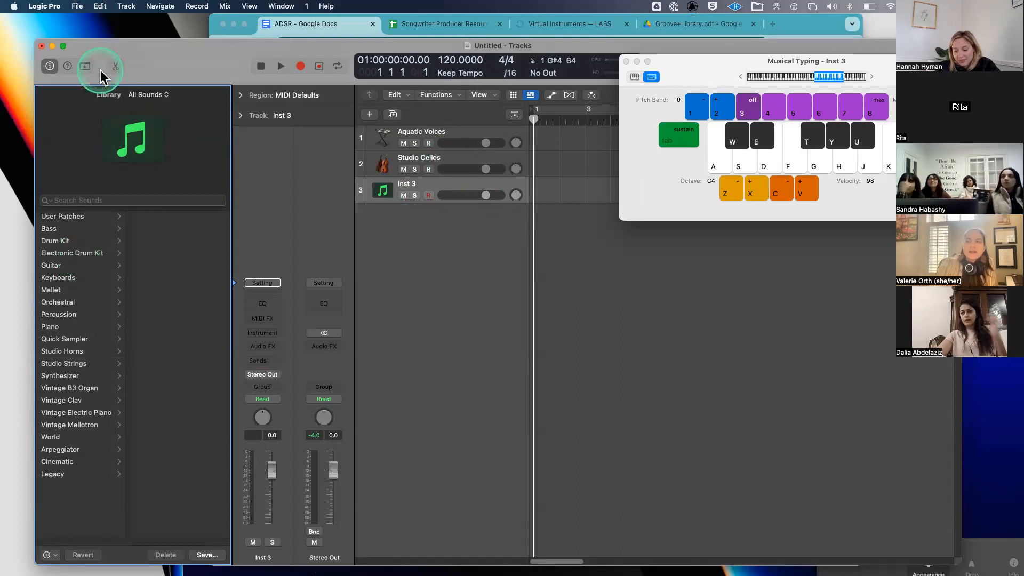
drag(696, 76, 584, 120)
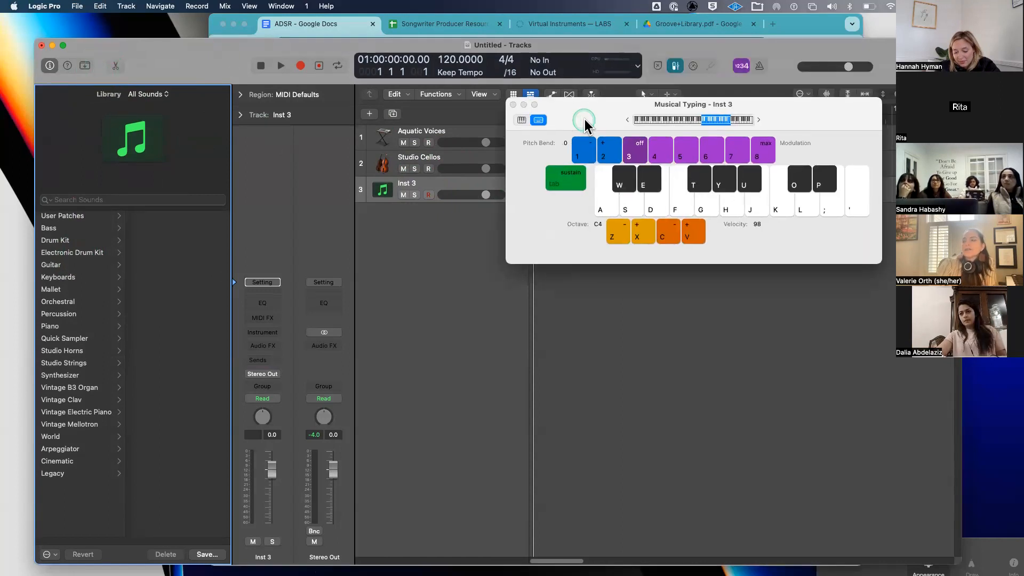
click(54, 363)
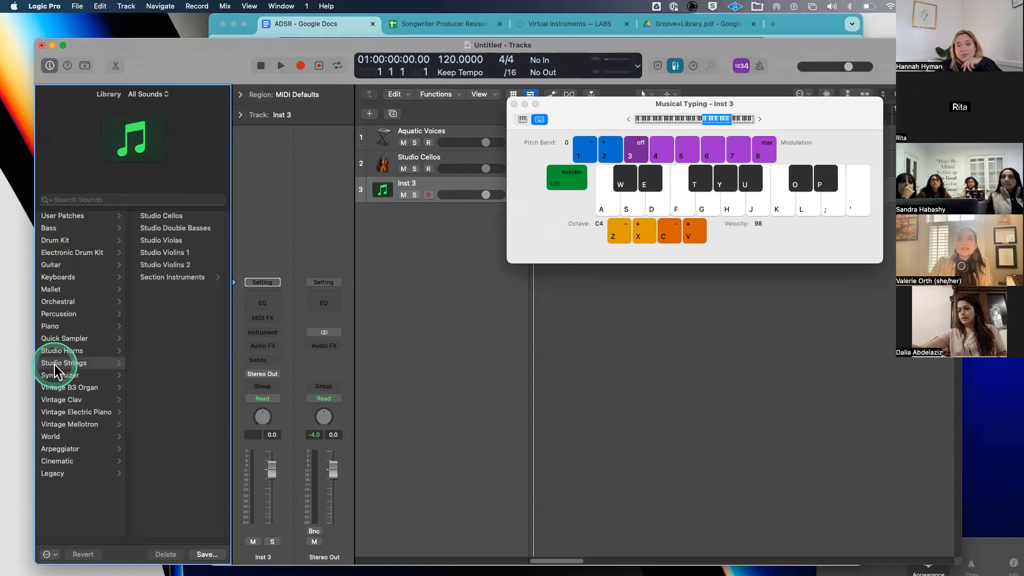
click(186, 217)
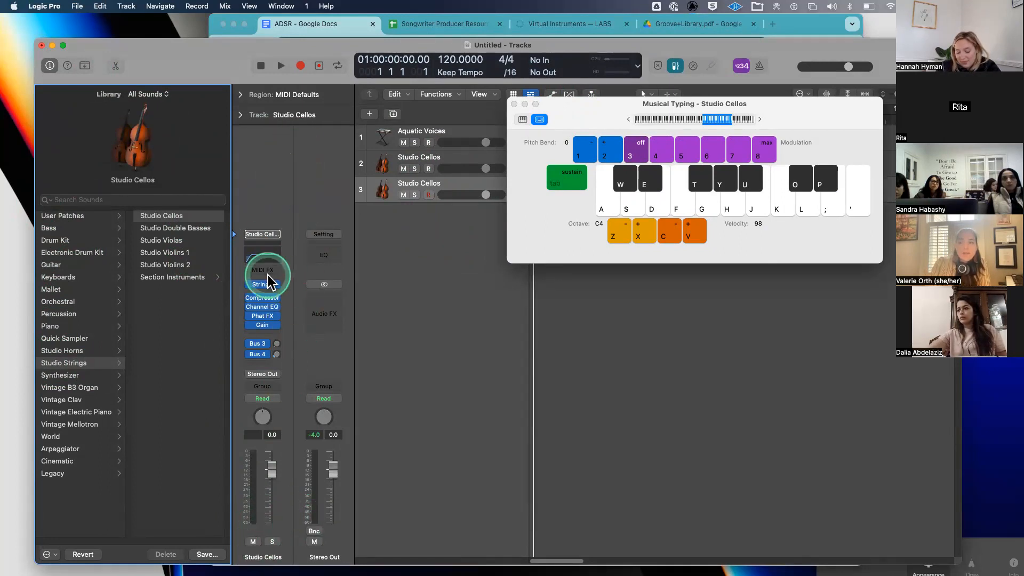
- Close the Musical Typing keyboard and show the Mixer below the tracks
key(x)
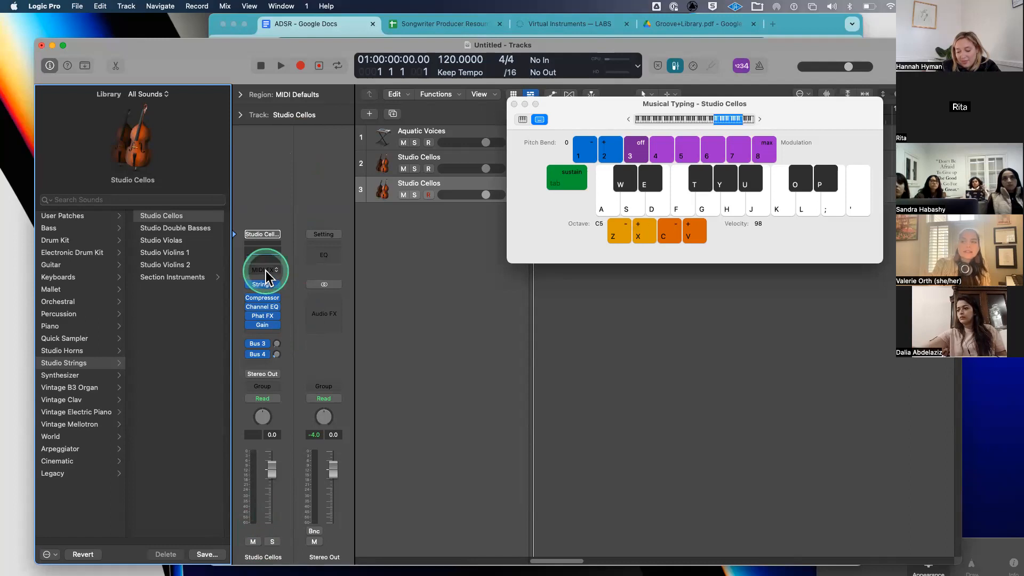
click(435, 405)
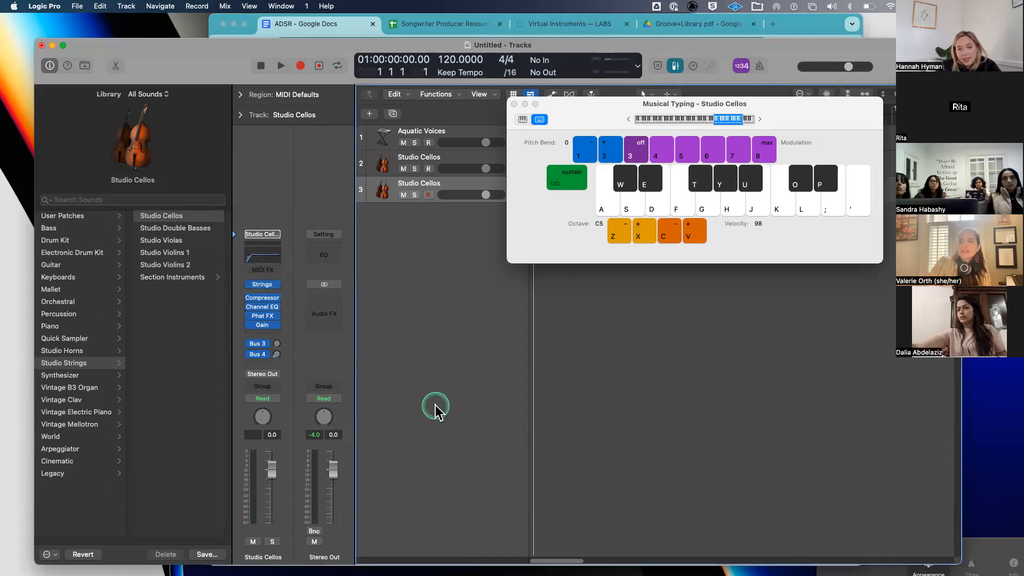
click(514, 104)
key(x)
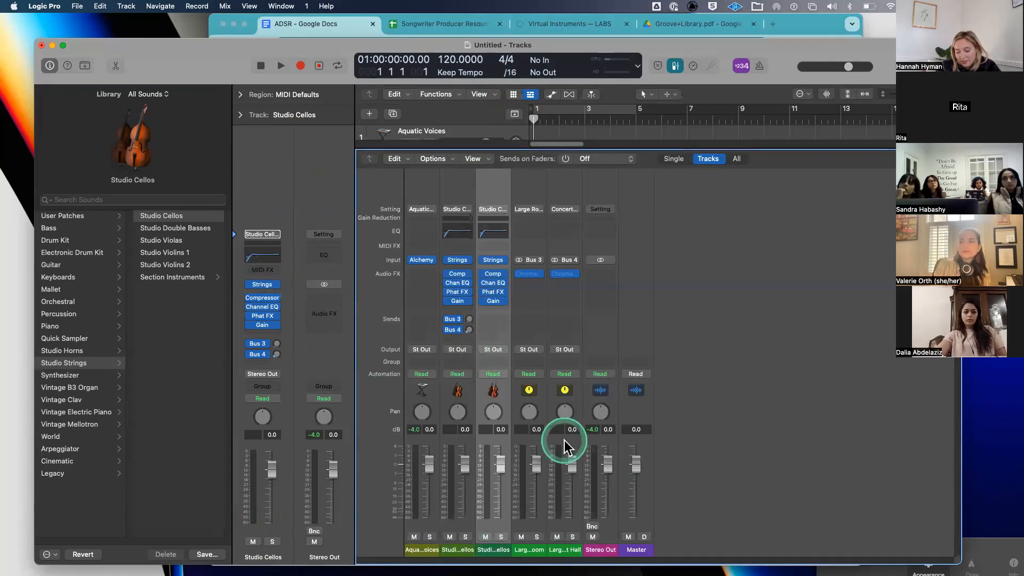
- Hide the Mixer to return to the full Tracks area
key(x)
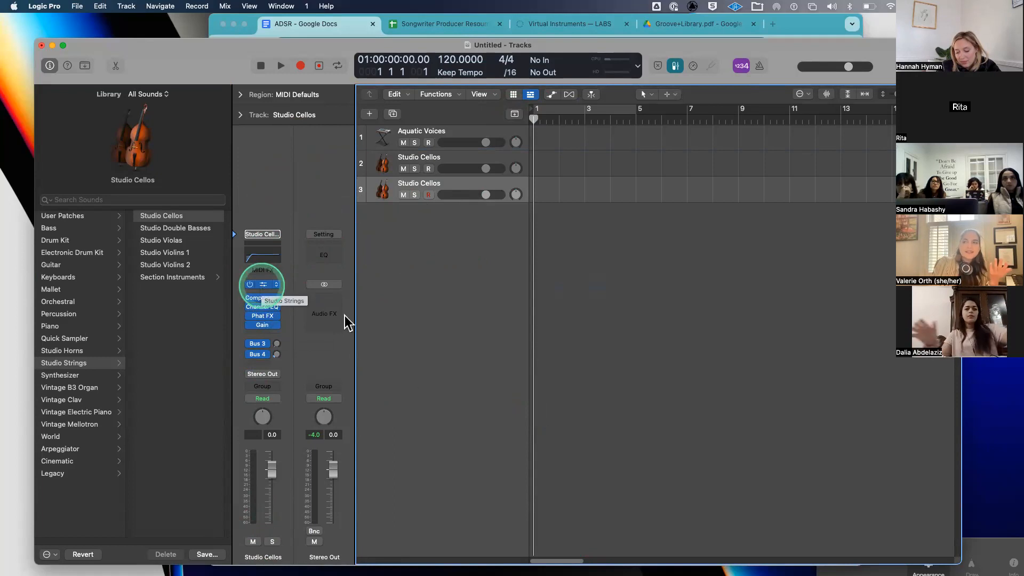
- Open the Studio Cellos instrument window and move it lower to reveal tracks 2 and 3
click(261, 286)
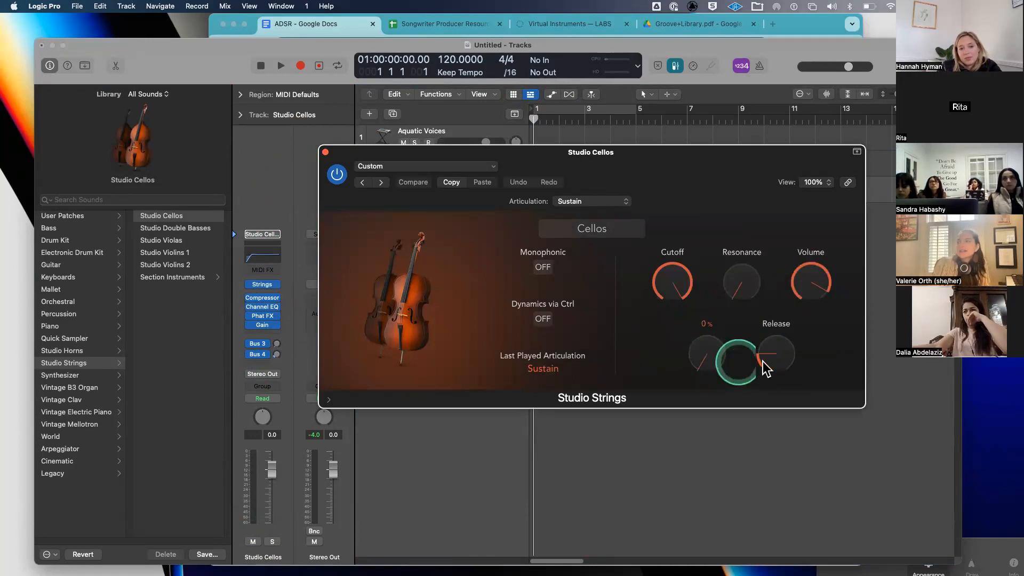
mouse_move(762, 361)
mouse_move(698, 376)
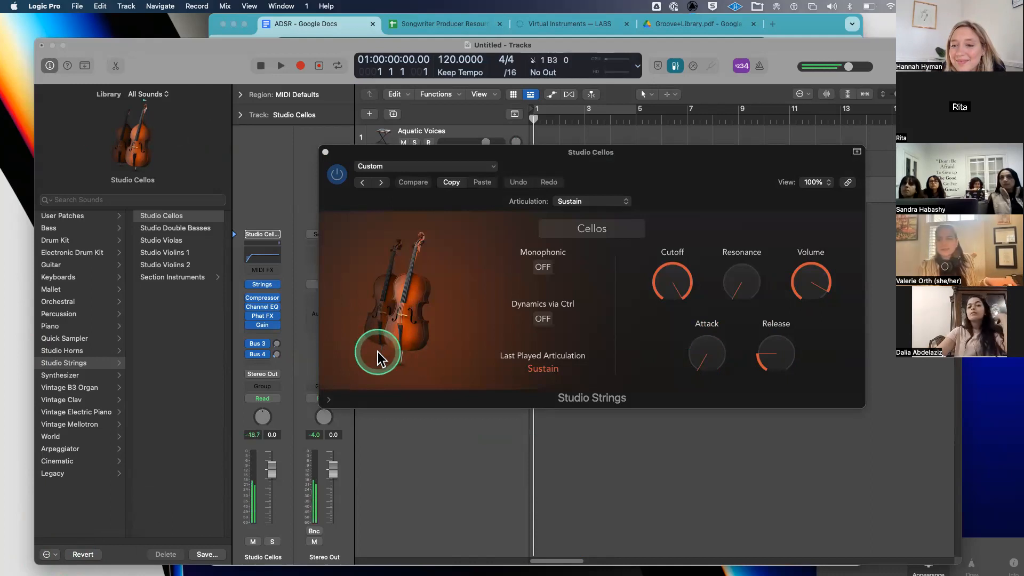
drag(411, 155, 422, 217)
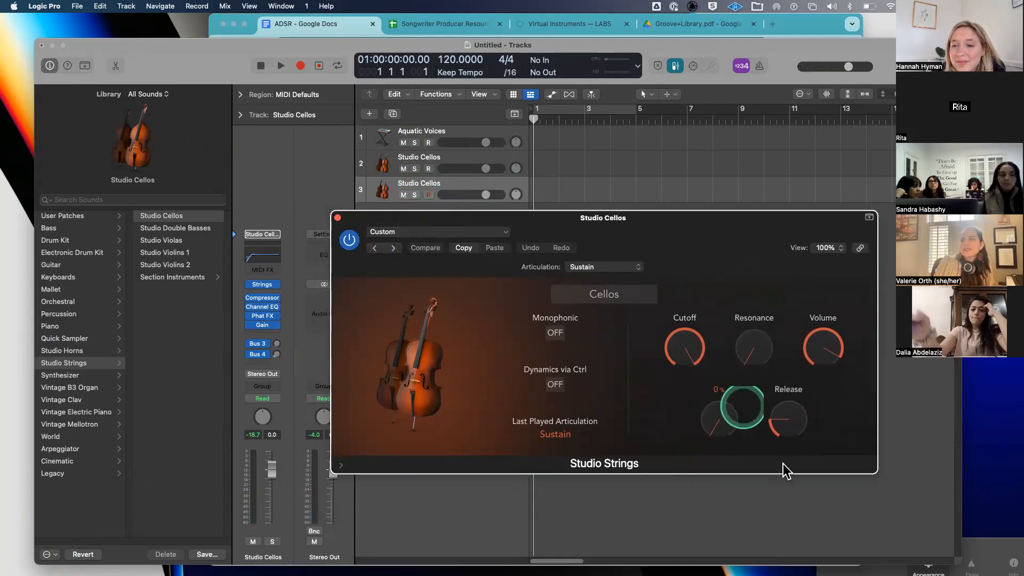
drag(672, 227, 668, 238)
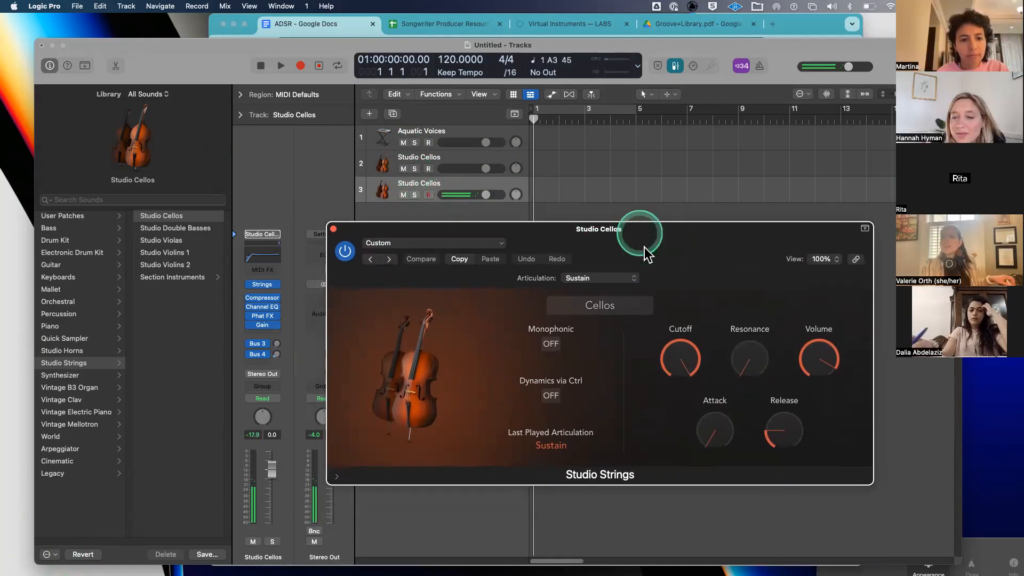
- Raise the Studio Cellos Attack knob to about 45%
drag(706, 402, 719, 354)
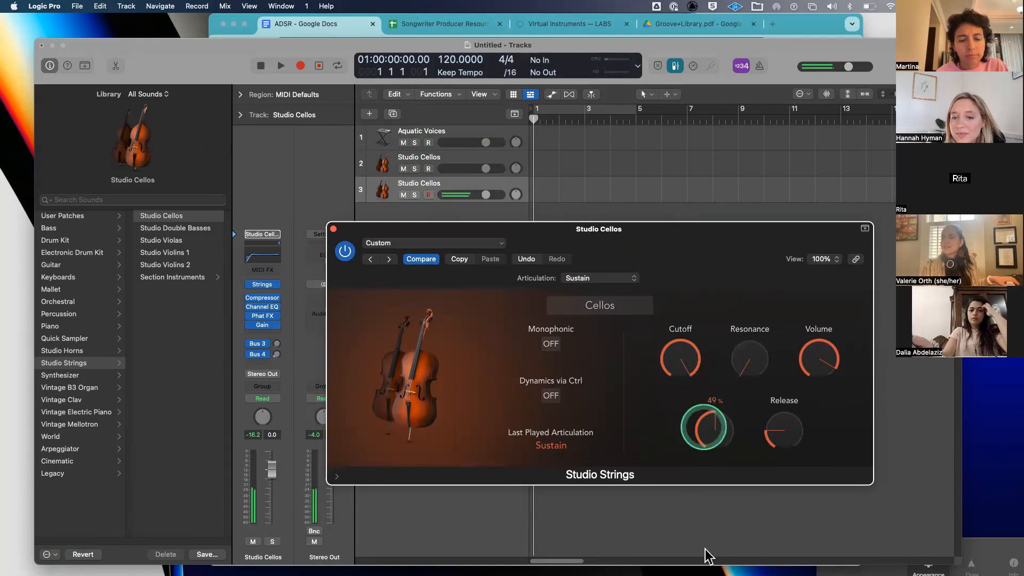
drag(703, 427, 706, 548)
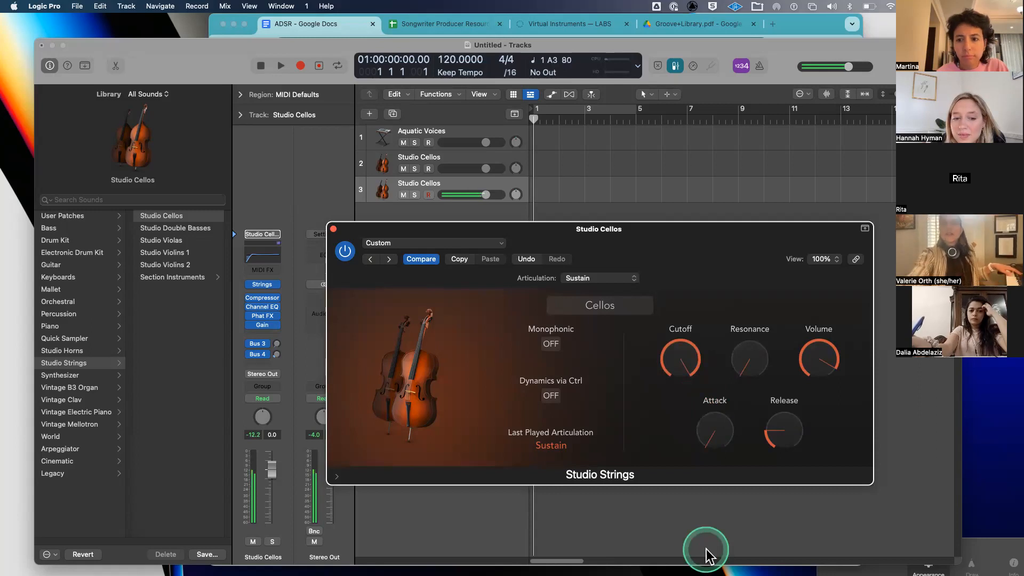
mouse_move(735, 444)
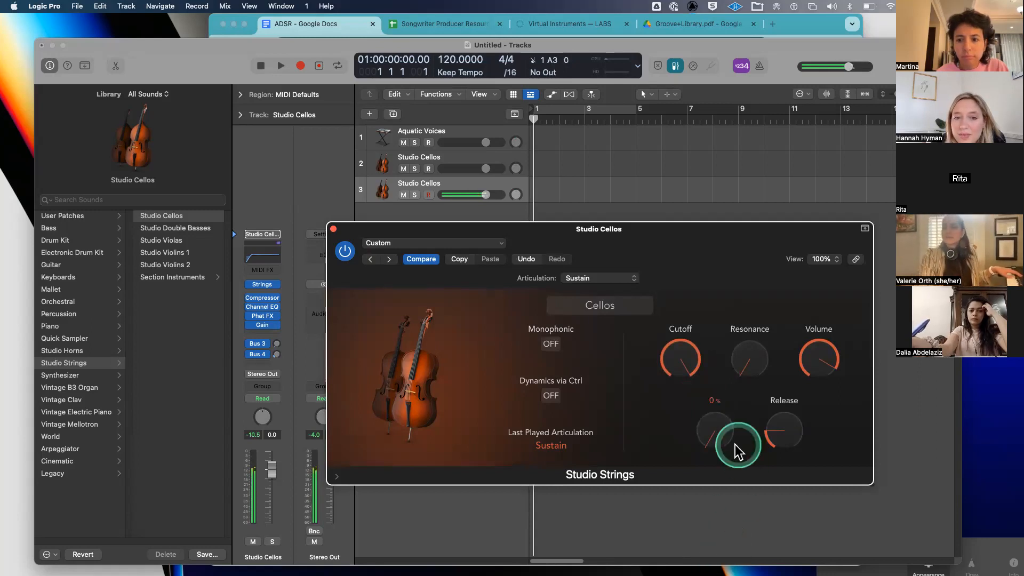
drag(708, 418, 725, 332)
mouse_move(725, 331)
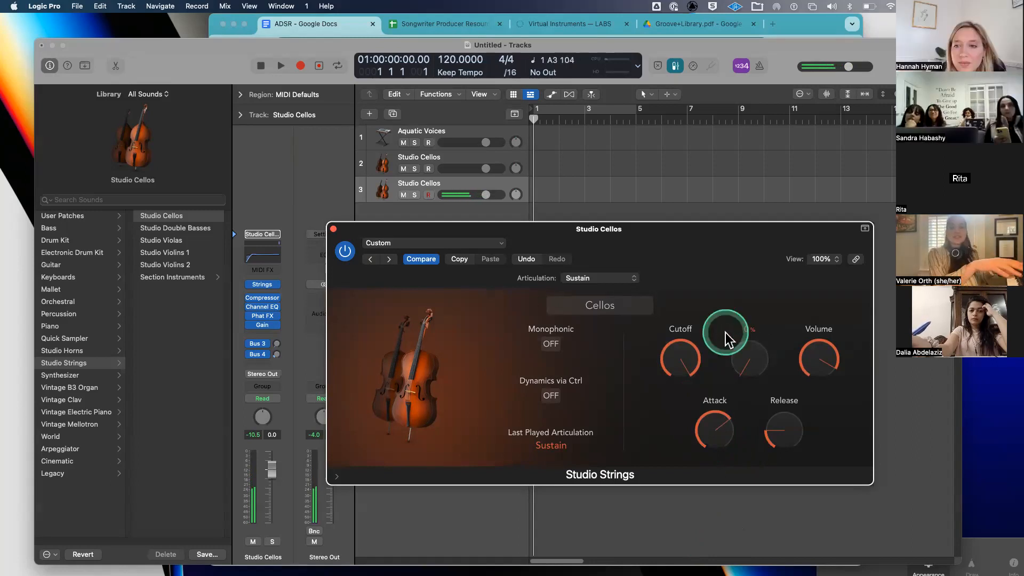
- Set cello Release to 59%, Cutoff to 85%, add Resonance, and lower Attack to 32%
drag(804, 406, 828, 337)
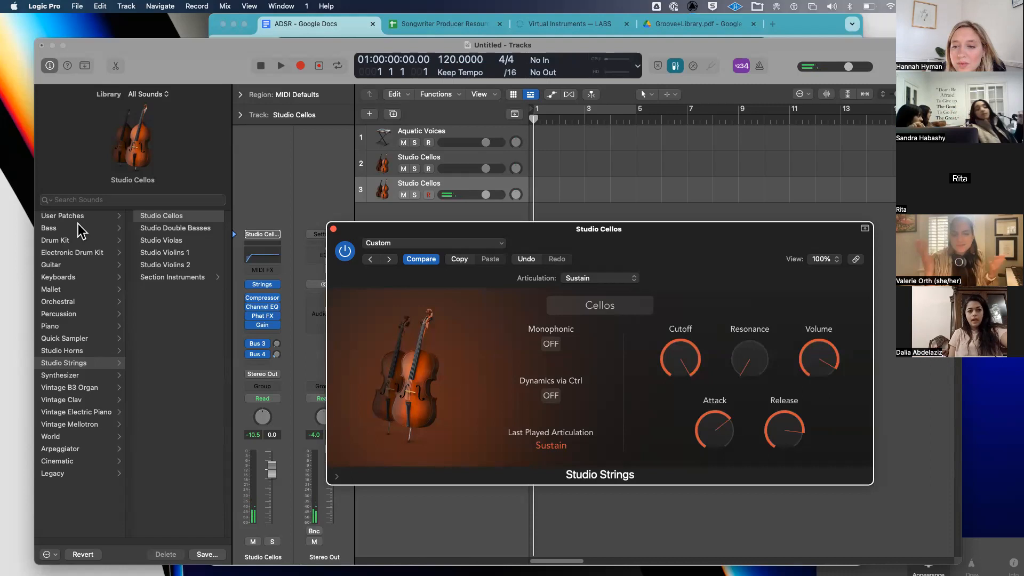
drag(692, 352, 673, 401)
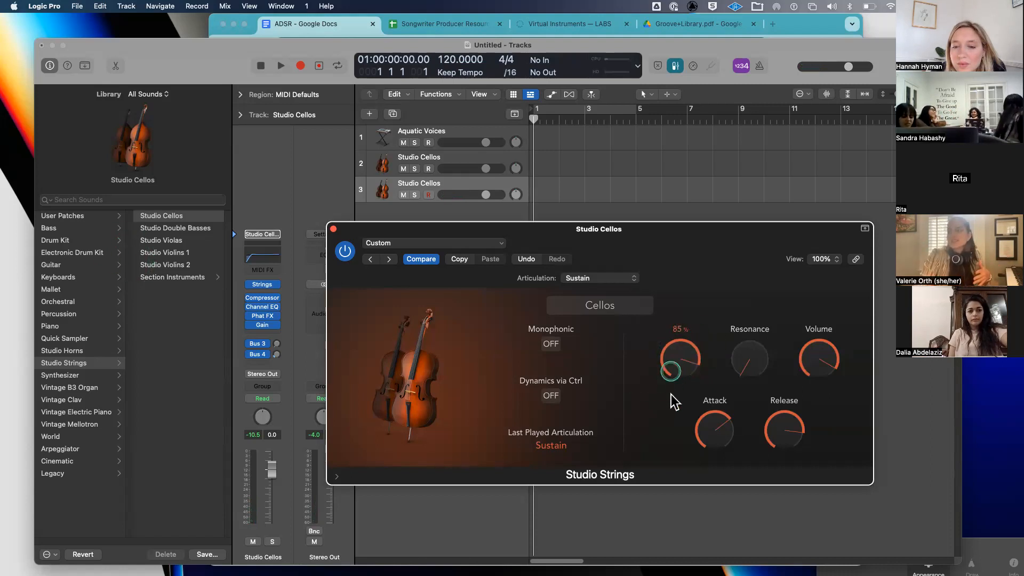
drag(749, 360, 736, 323)
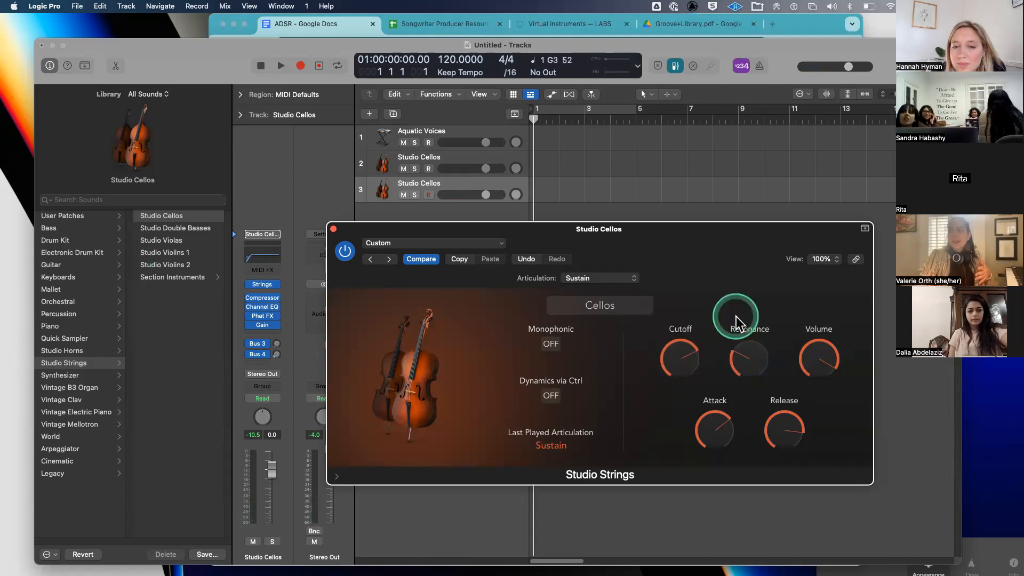
drag(715, 430, 723, 504)
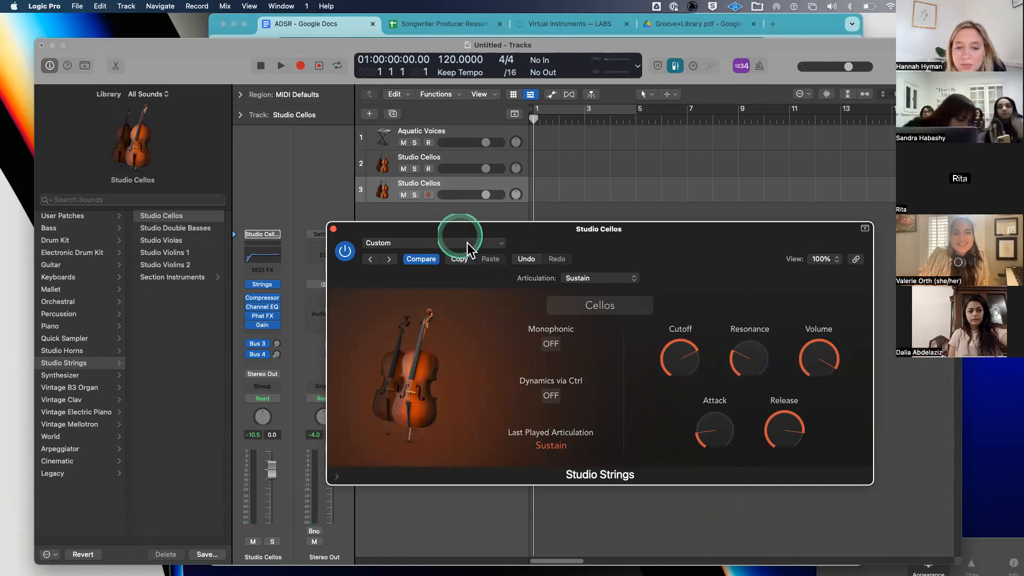
drag(454, 228, 465, 245)
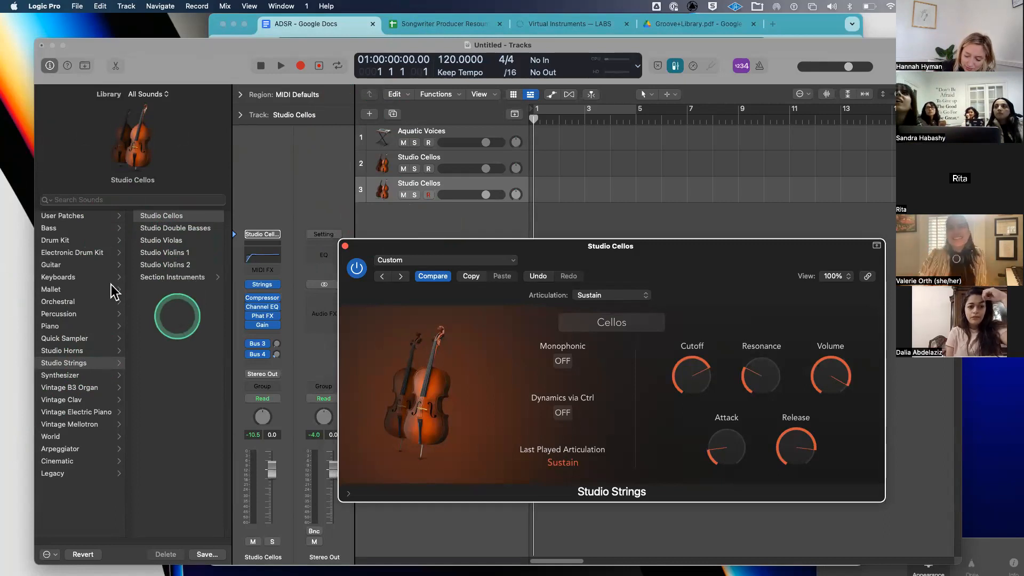
- Load the Keyboards > Claverotor patch onto track 3
click(83, 276)
click(171, 338)
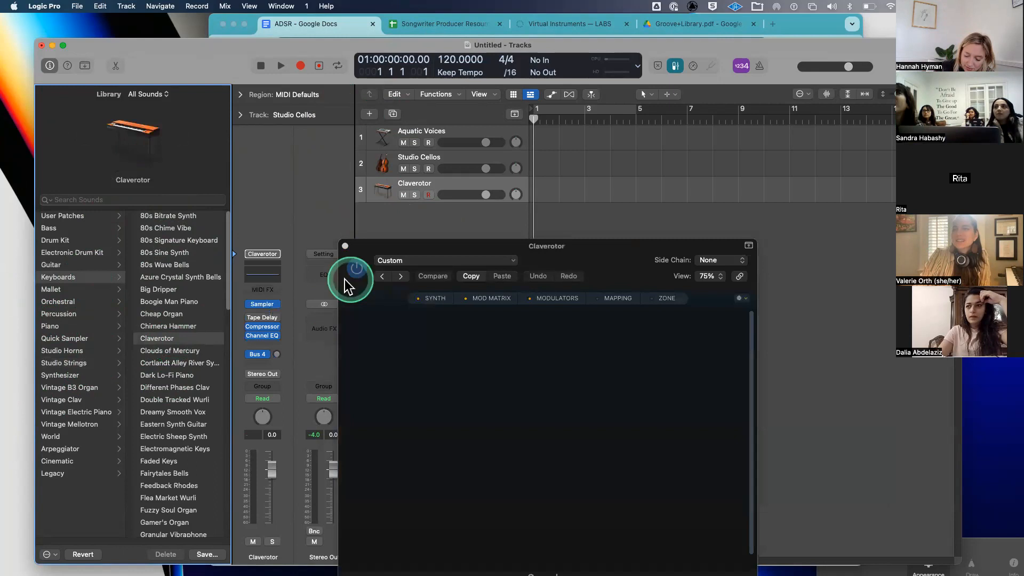
click(264, 304)
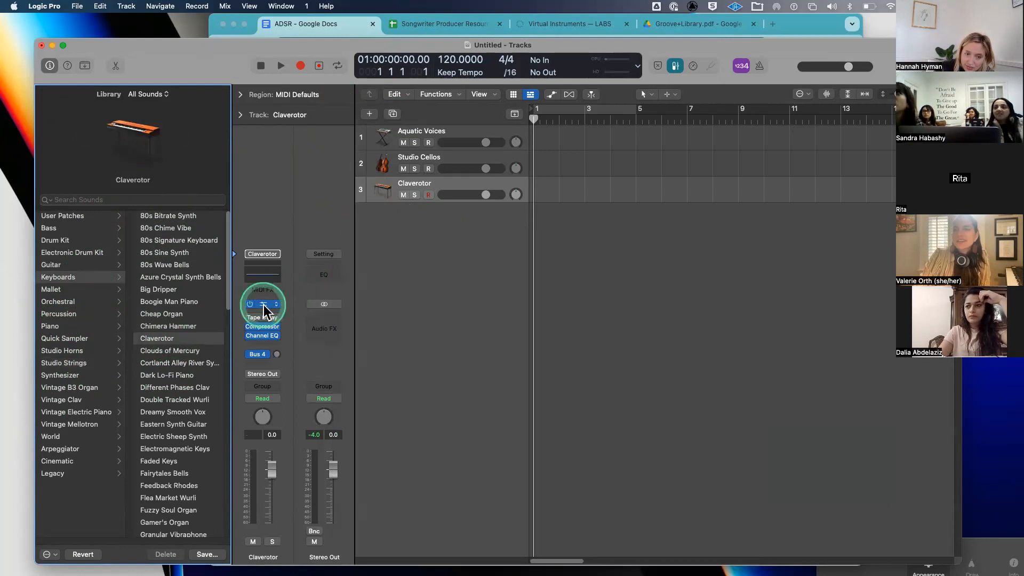
- Turn the Claverotor Sampler's Filter 1 Drive up to about 29%
mouse_move(491, 250)
mouse_down()
mouse_move(583, 244)
mouse_move(510, 245)
mouse_up()
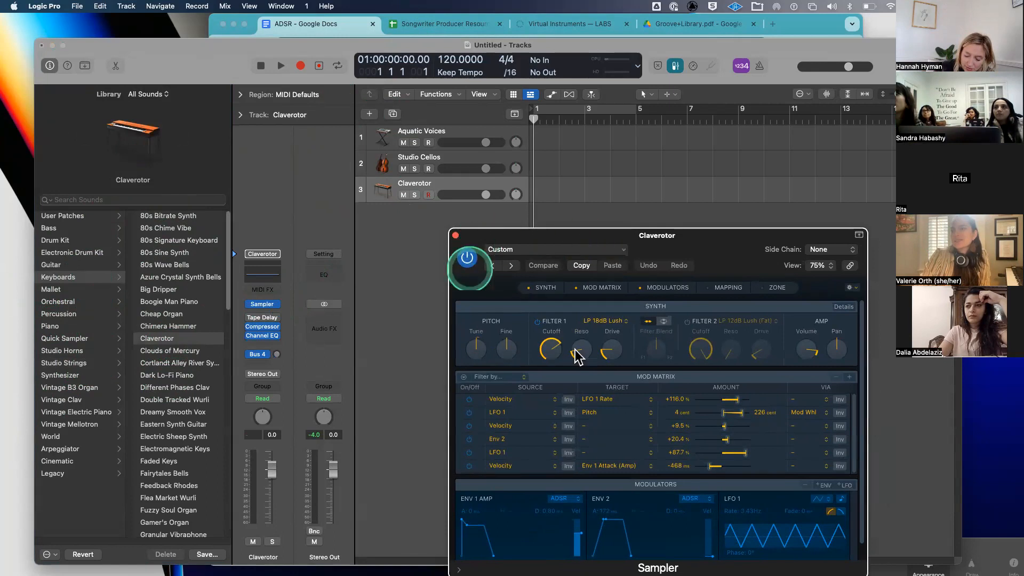
click(576, 352)
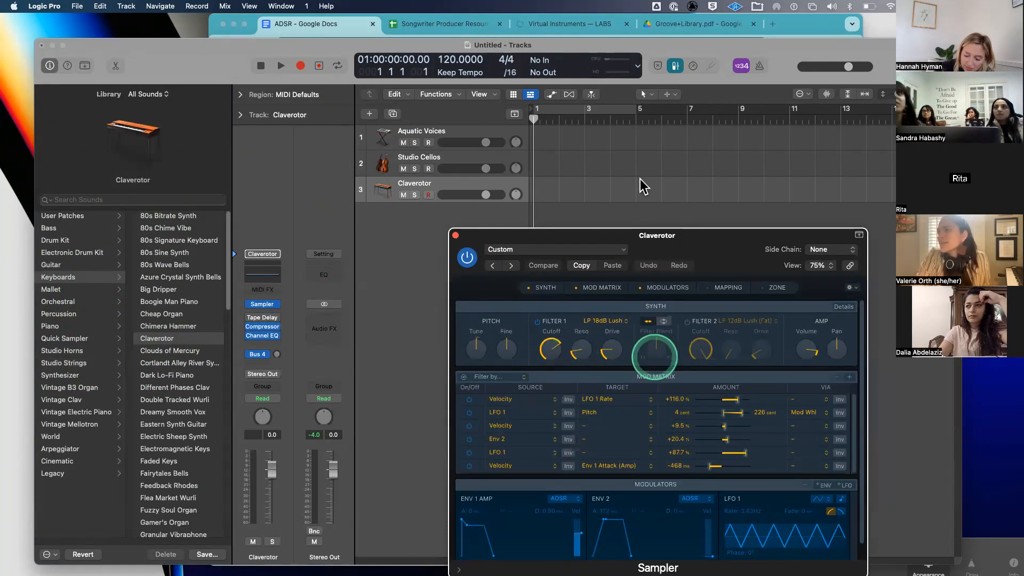
drag(686, 235, 605, 134)
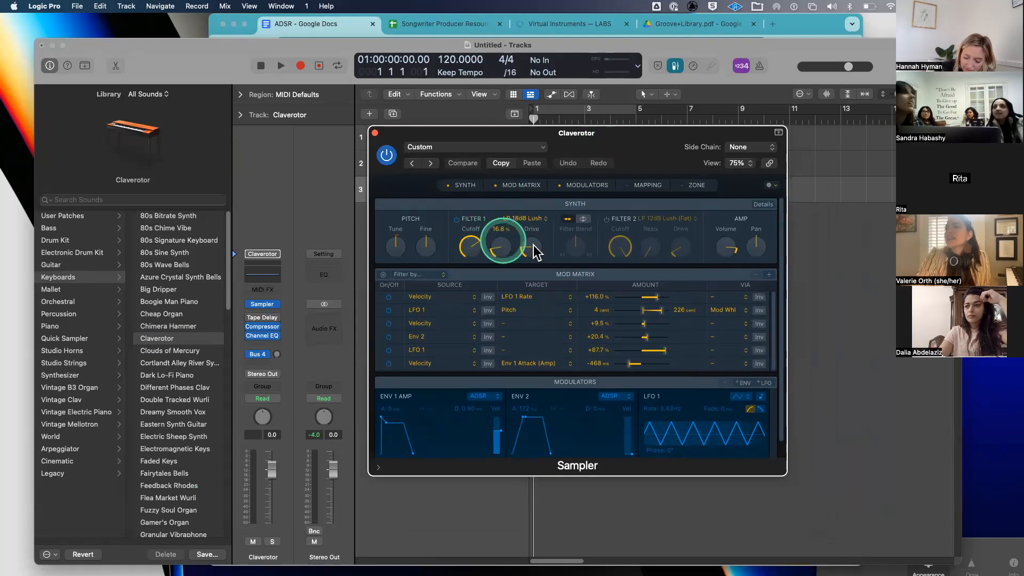
drag(533, 235, 533, 229)
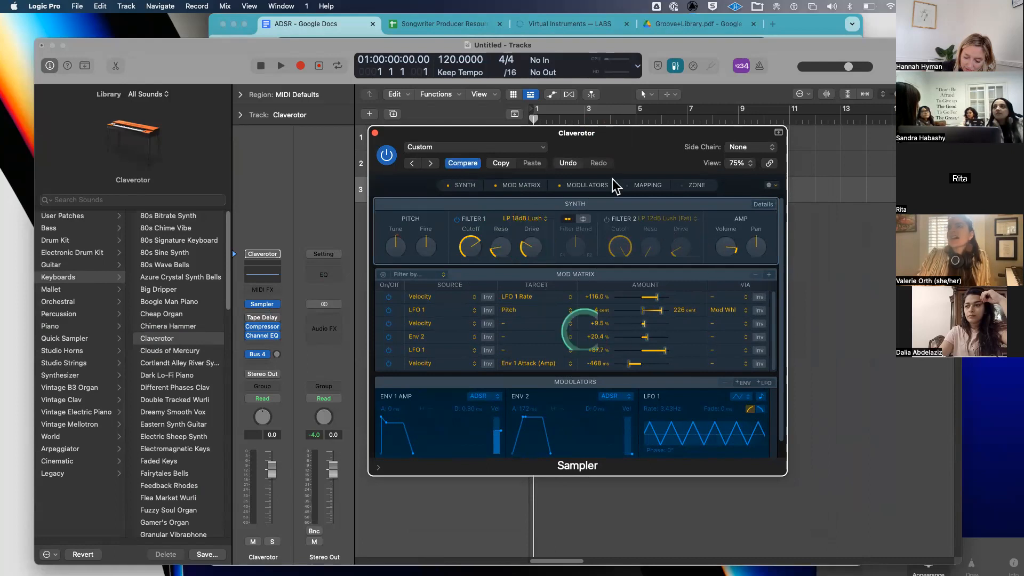
- Close the Claverotor Sampler window, reposition the project window, and open the File menu
click(375, 133)
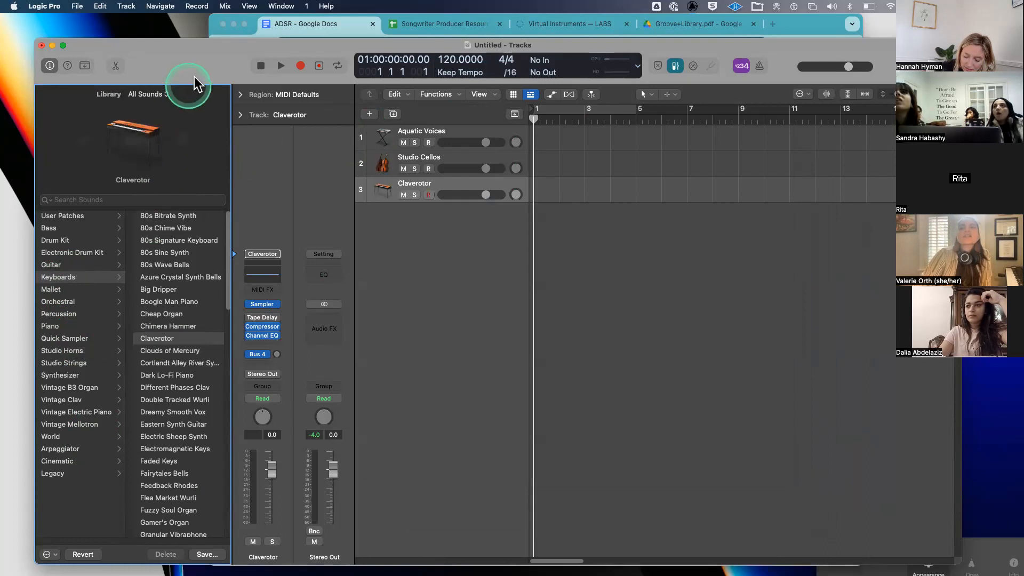
drag(194, 76, 189, 63)
drag(175, 74, 162, 57)
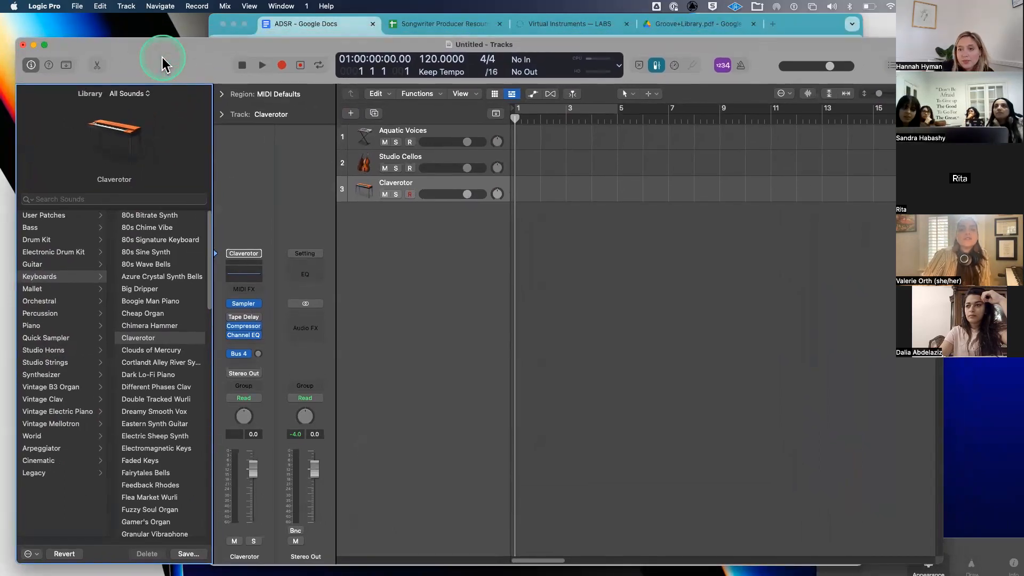
click(78, 6)
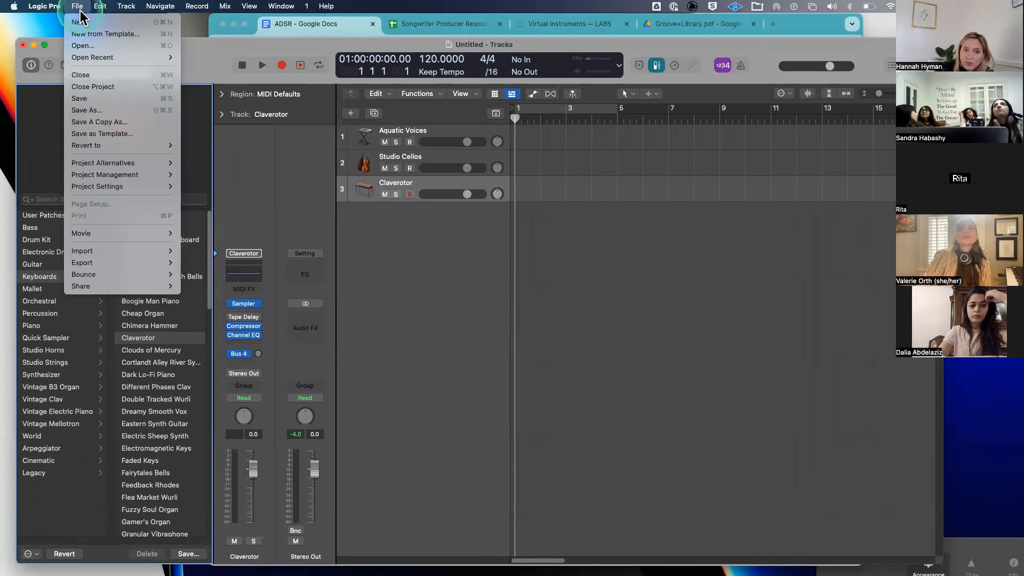
- Switch from the File menu to the Logic Pro menu's Sound Library submenu
mouse_move(54, 8)
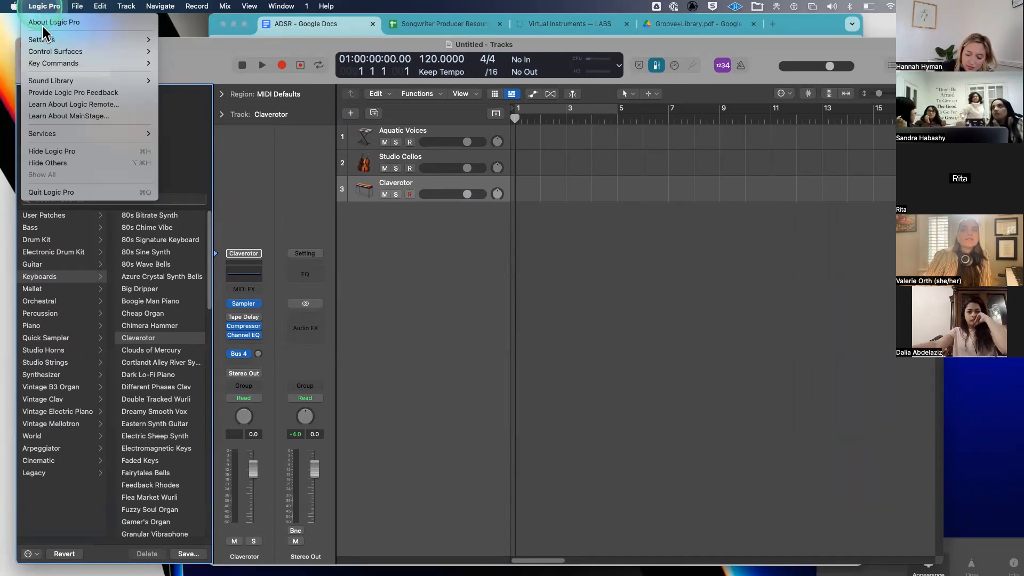
mouse_move(49, 79)
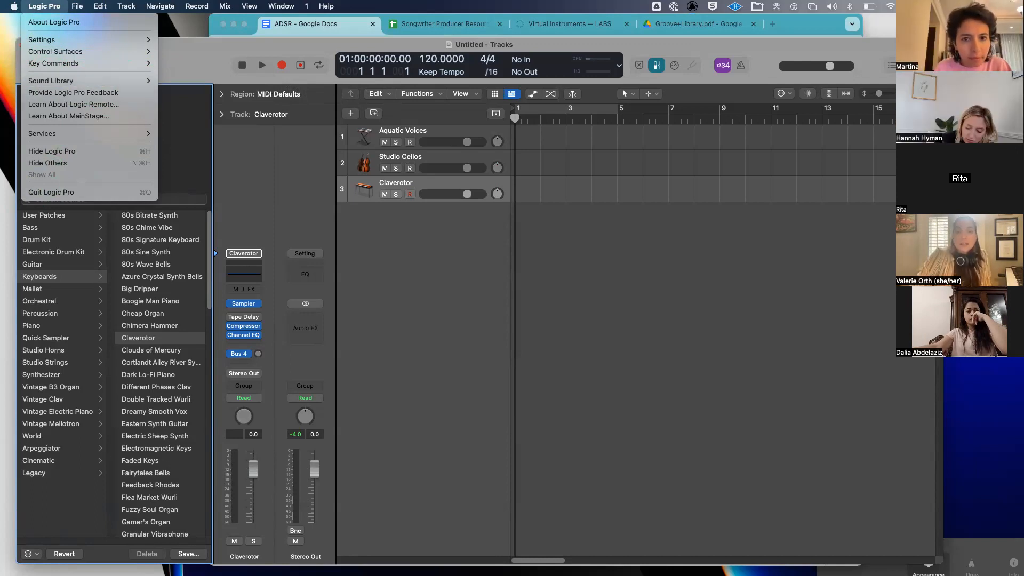
click(37, 6)
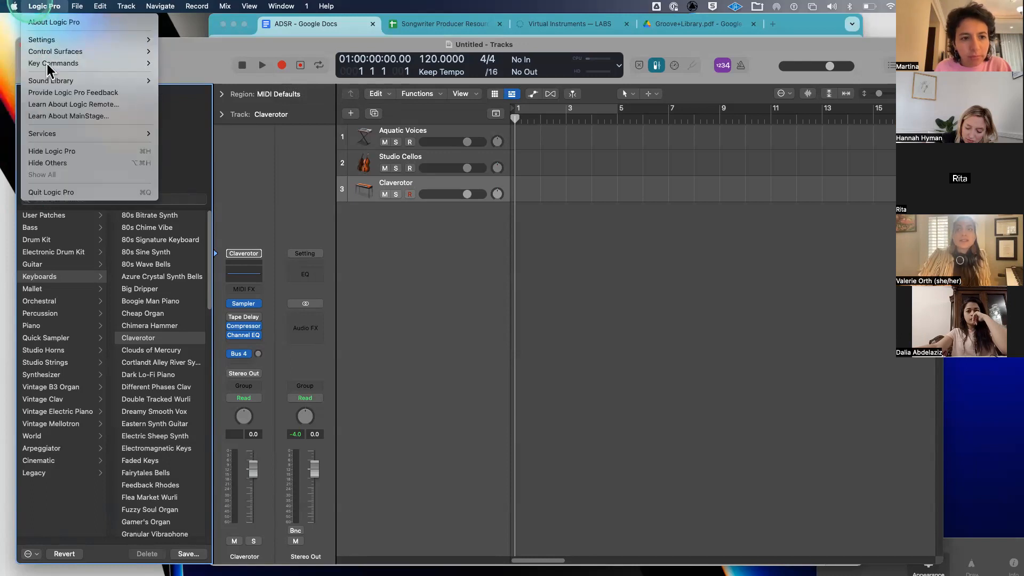
click(181, 91)
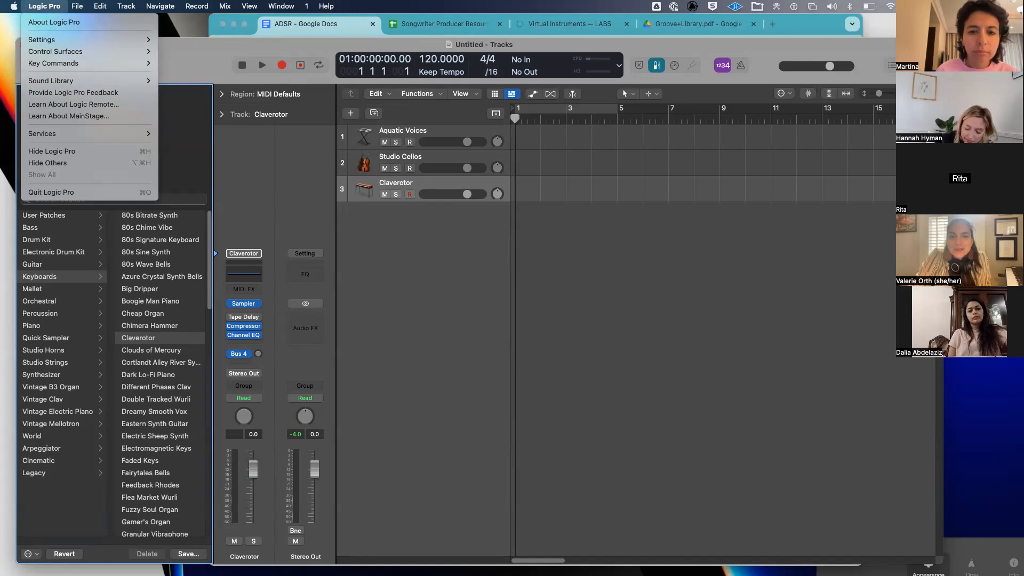
- Browse Control Surfaces, Key Commands and Sound Library submenus, try downloading essential sounds, then dismiss
click(54, 51)
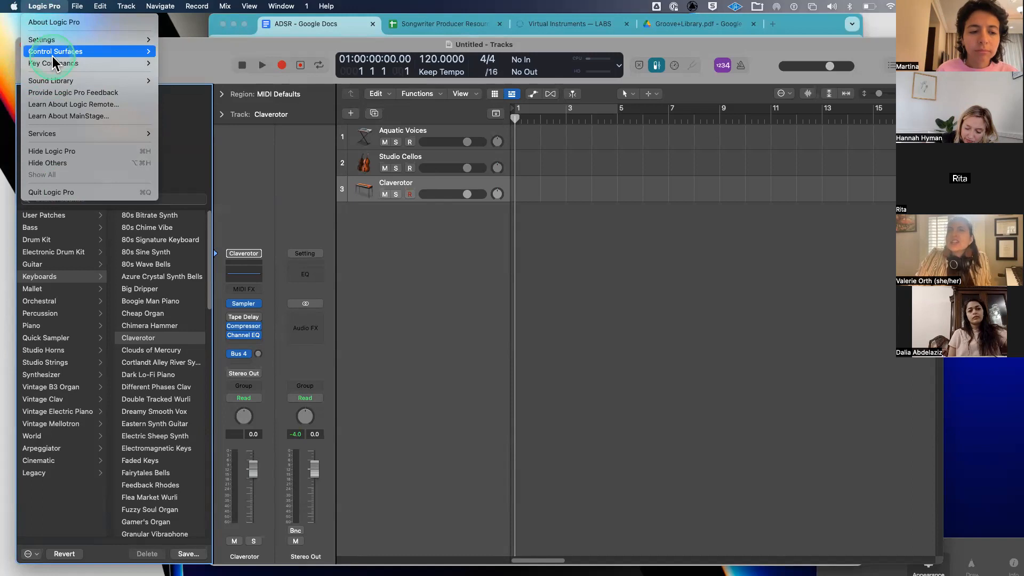
click(101, 61)
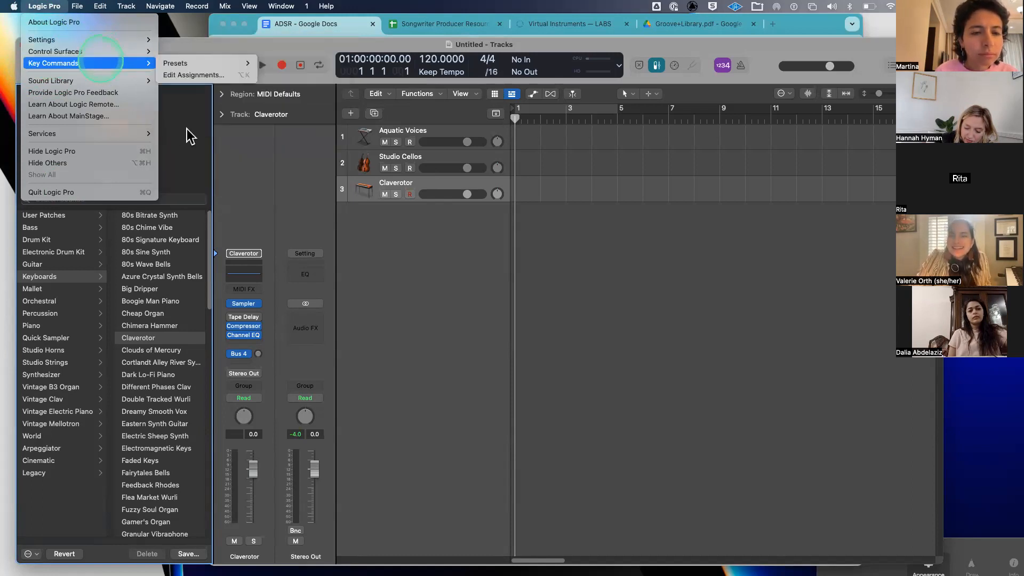
click(114, 80)
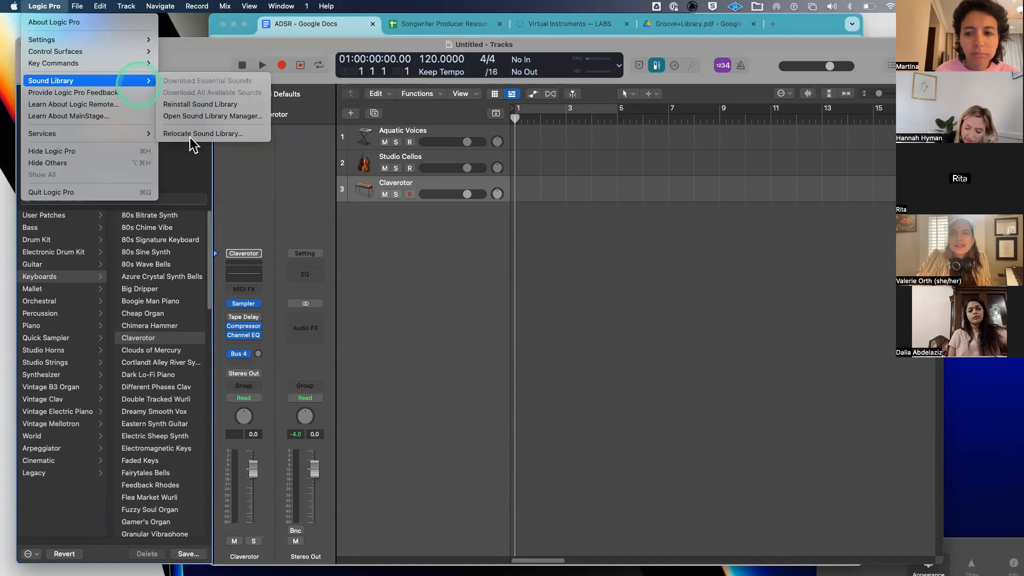
click(190, 137)
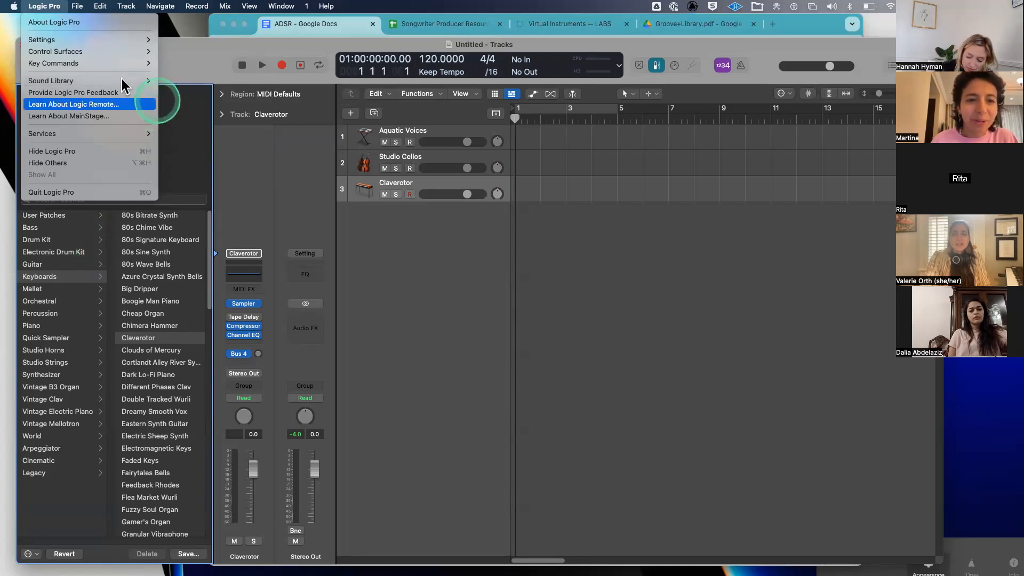
mouse_move(122, 78)
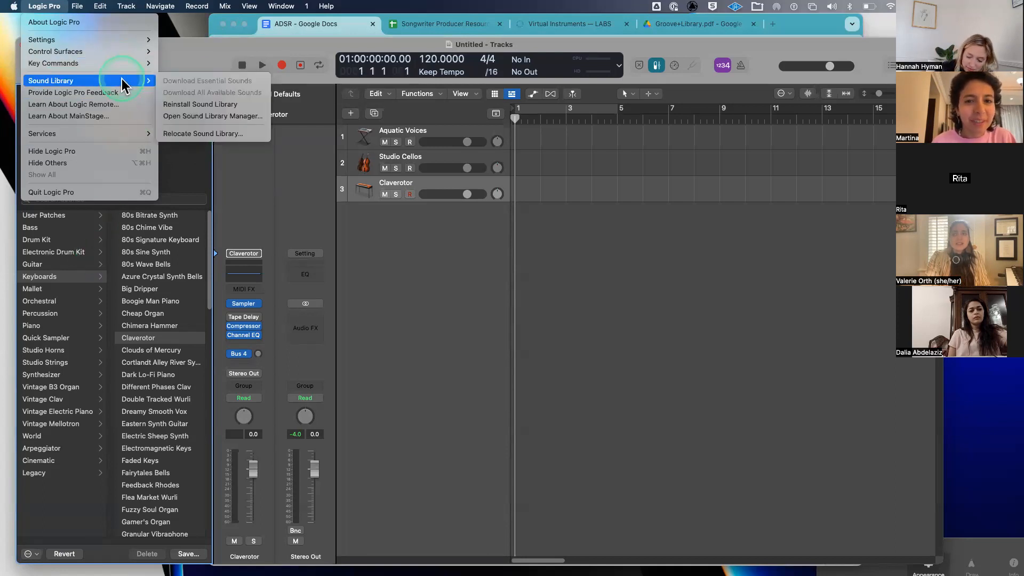
click(209, 82)
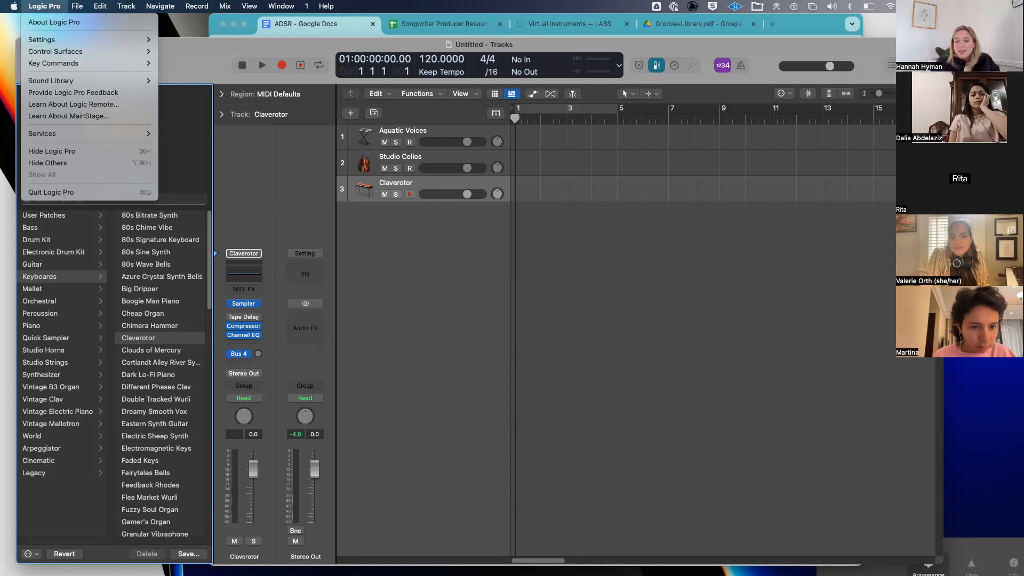
key(Escape)
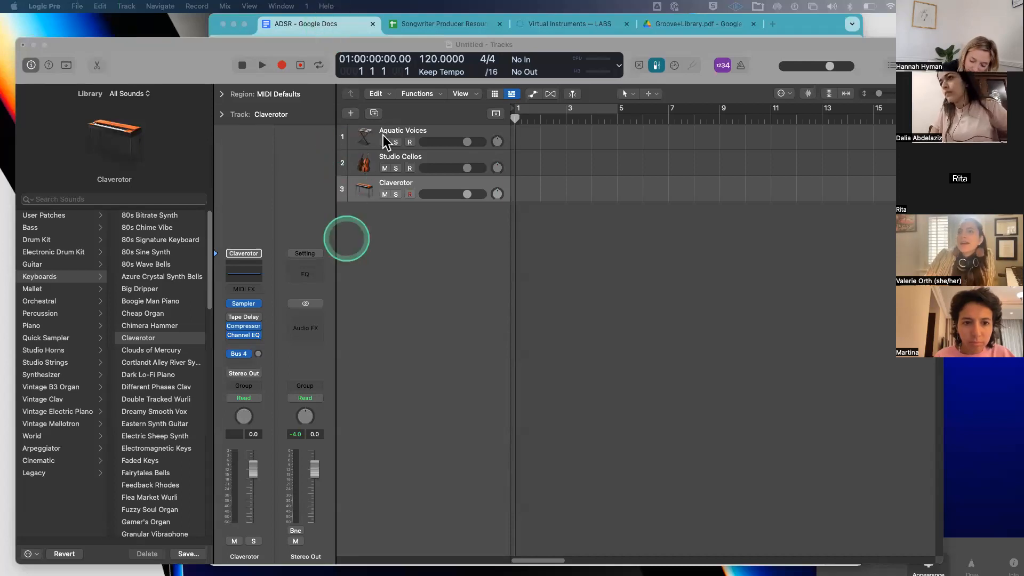
- Select the Aquatic Voices track and reopen its Alchemy editor
click(408, 133)
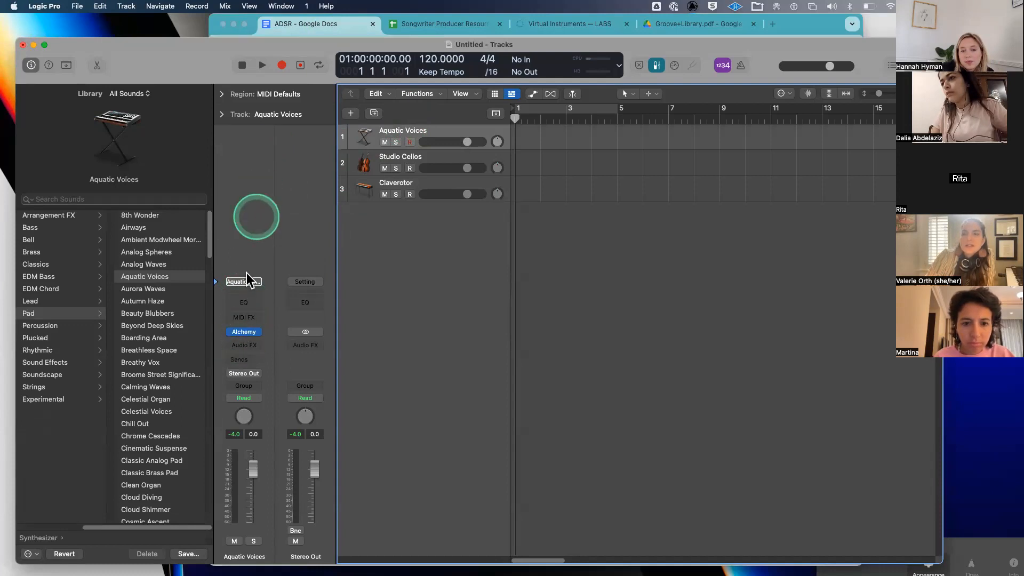
click(245, 331)
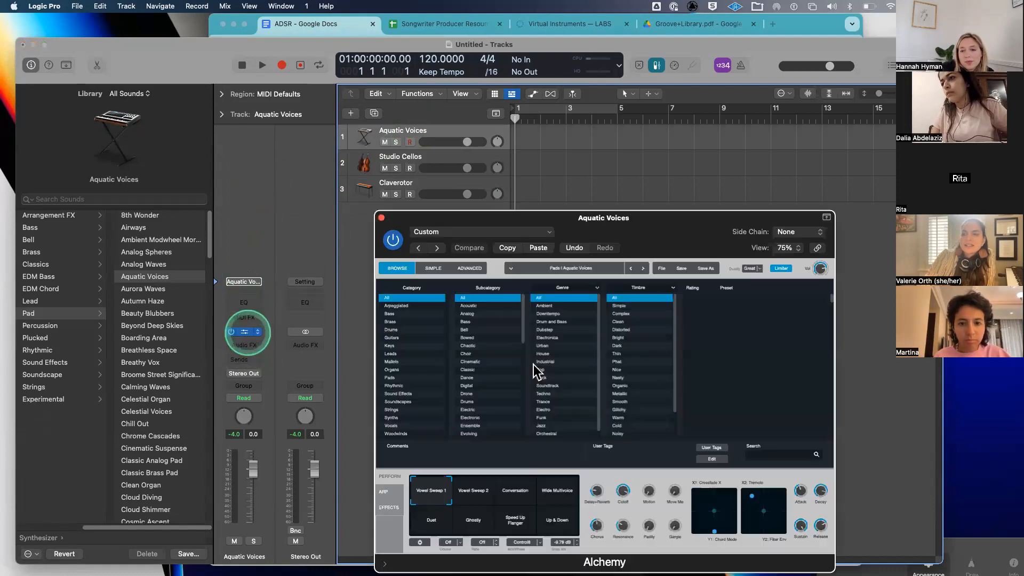
- Select Studio Cellos, open its Studio Strings editor, and show the Custom preset list
click(415, 159)
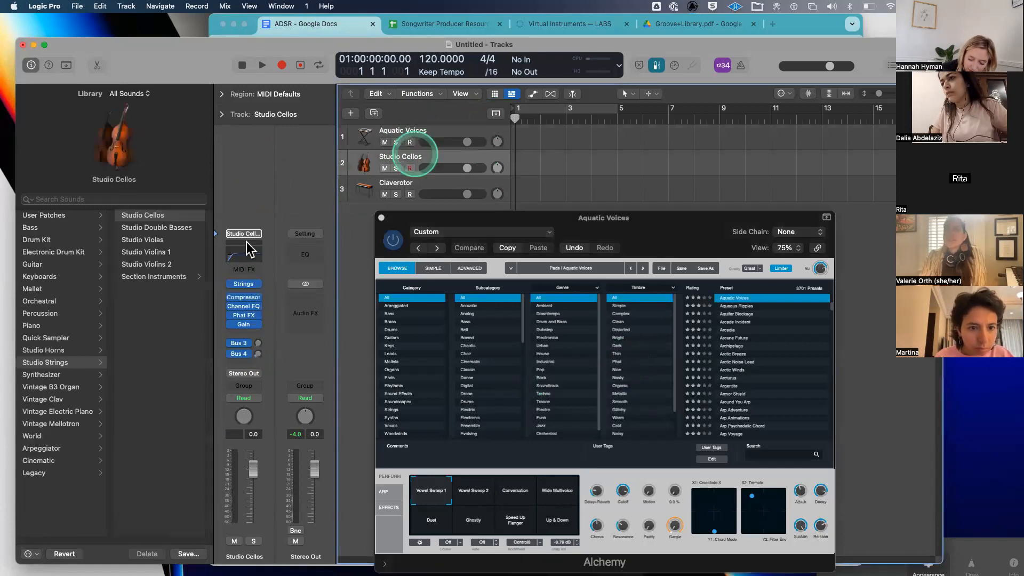
click(244, 283)
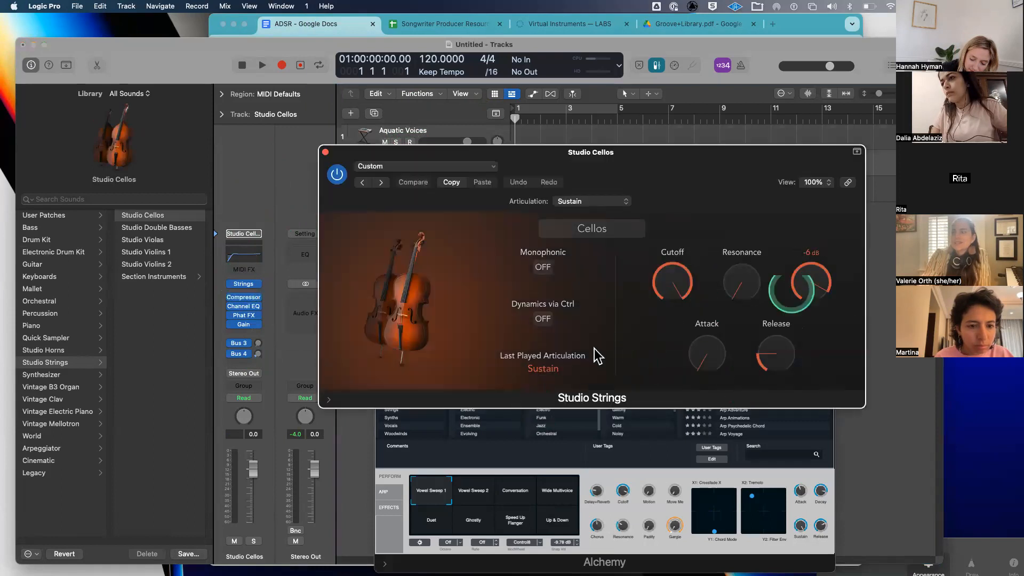
click(469, 169)
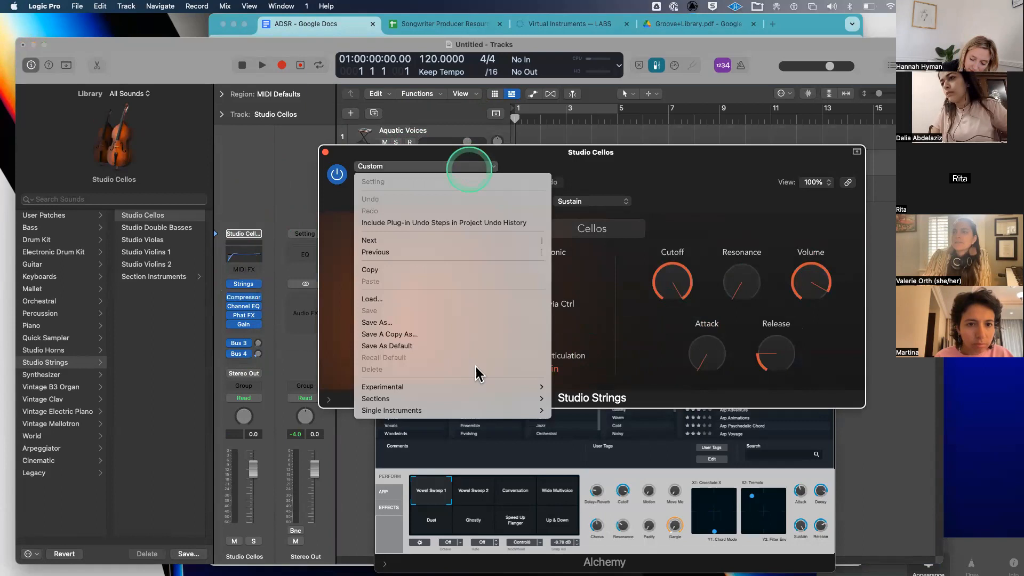
- Load the Experimental > Reverse Strings preset on the Studio Cellos track, then check the ADSR doc in Chrome
mouse_move(478, 389)
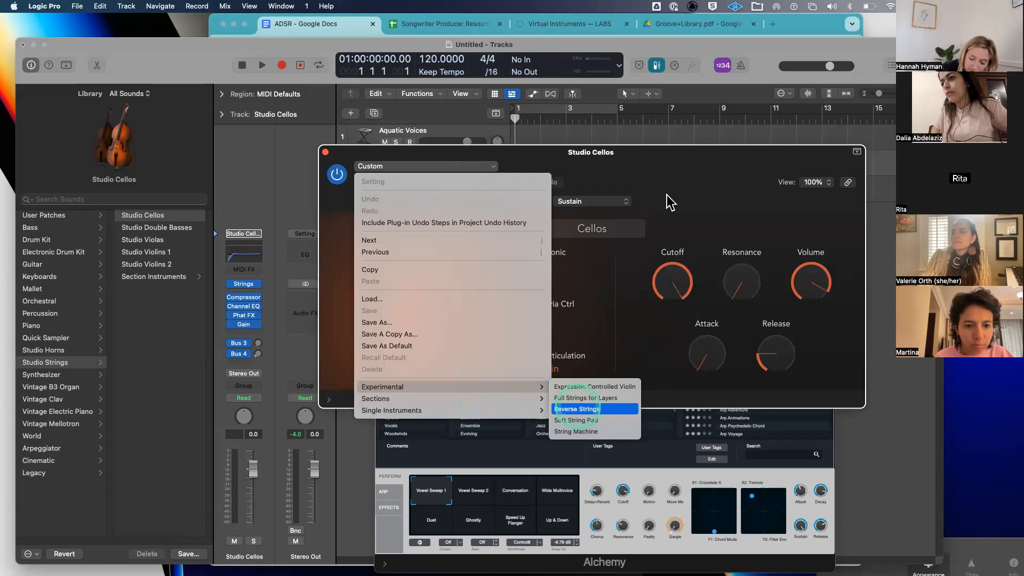
click(575, 408)
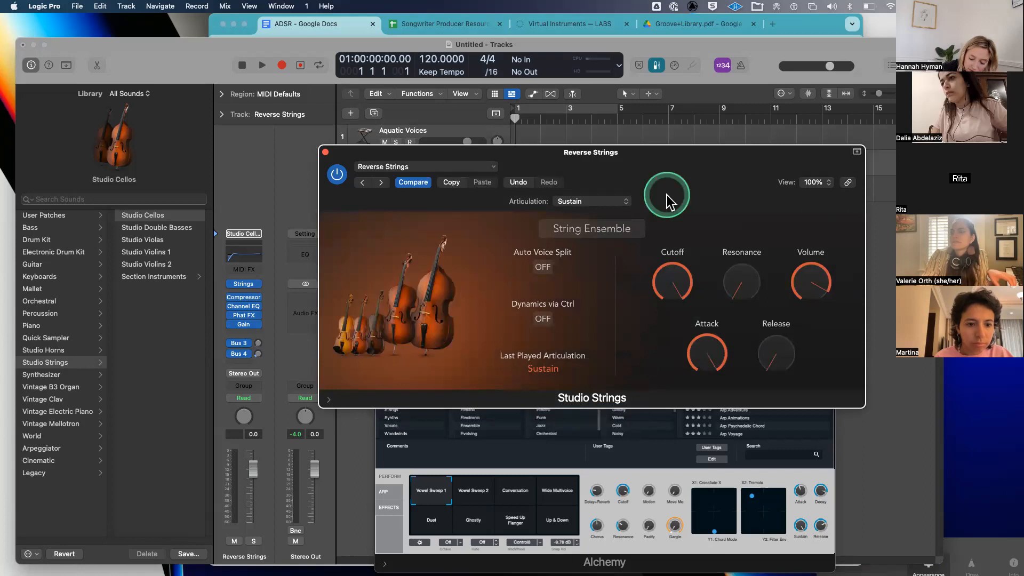
click(482, 166)
key(Escape)
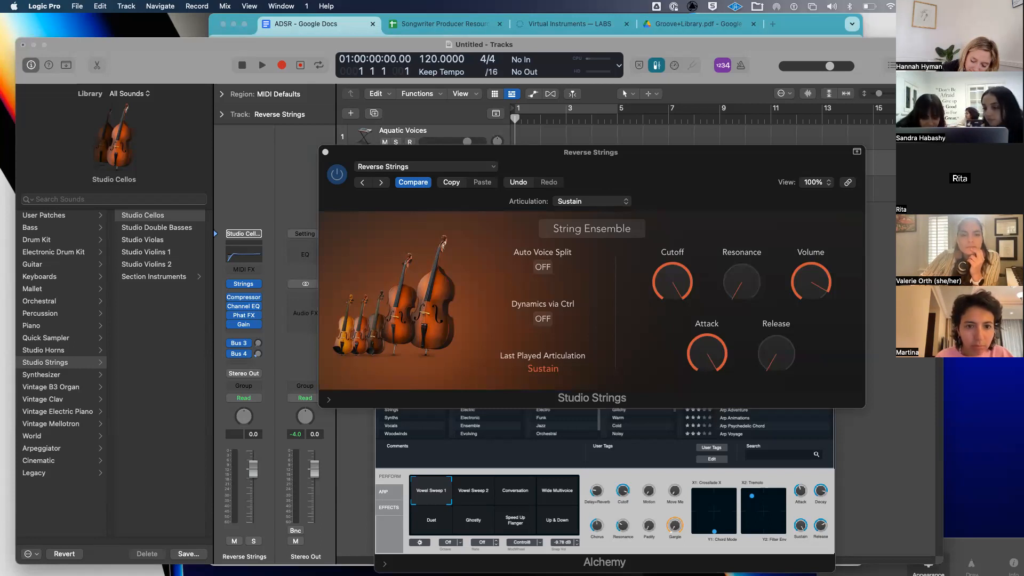
click(305, 24)
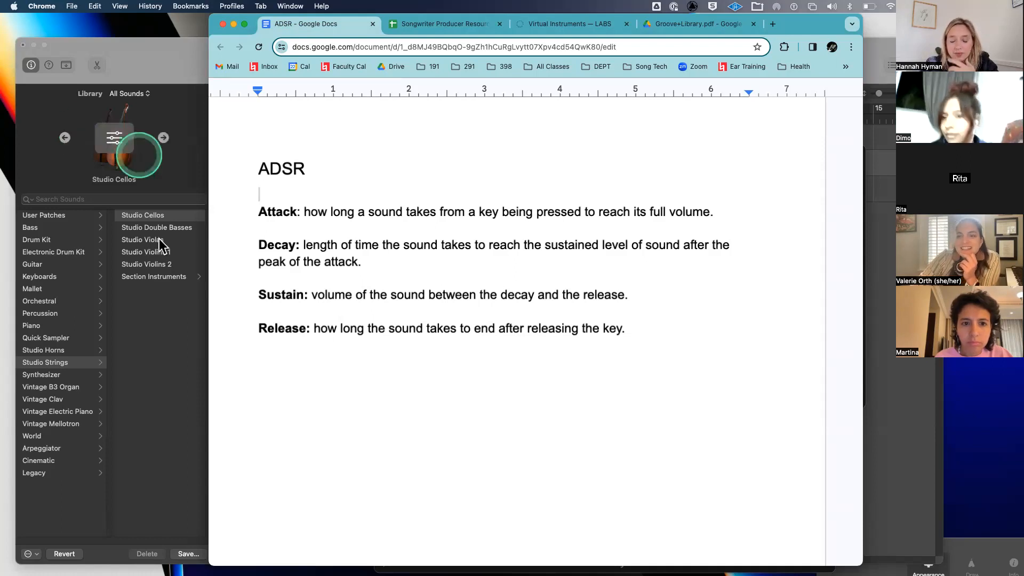
click(166, 324)
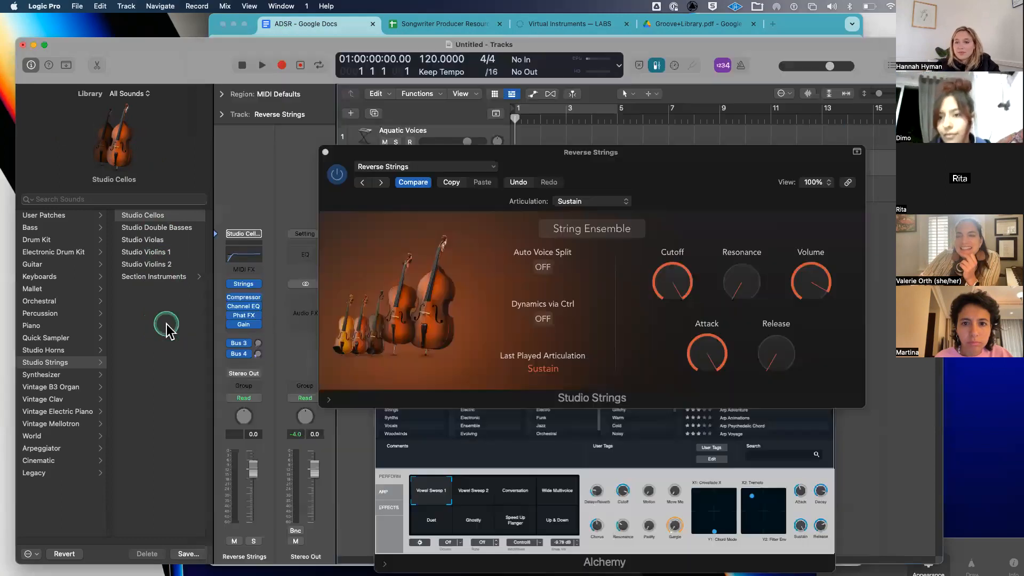
- Undo the Reverse Strings preset to restore the custom Cellos sound, then move the window up-right
click(579, 160)
drag(579, 160, 585, 152)
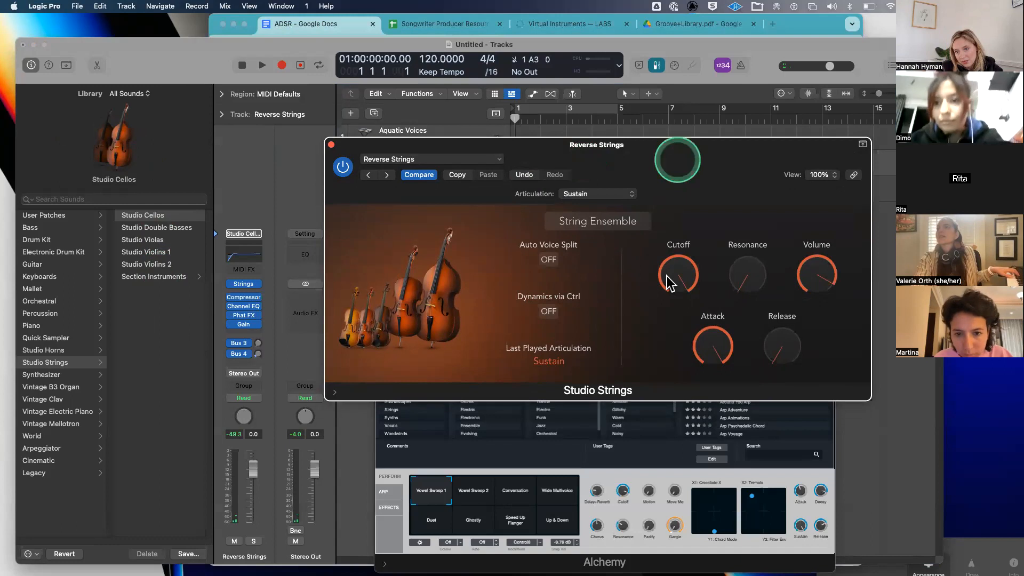
click(447, 281)
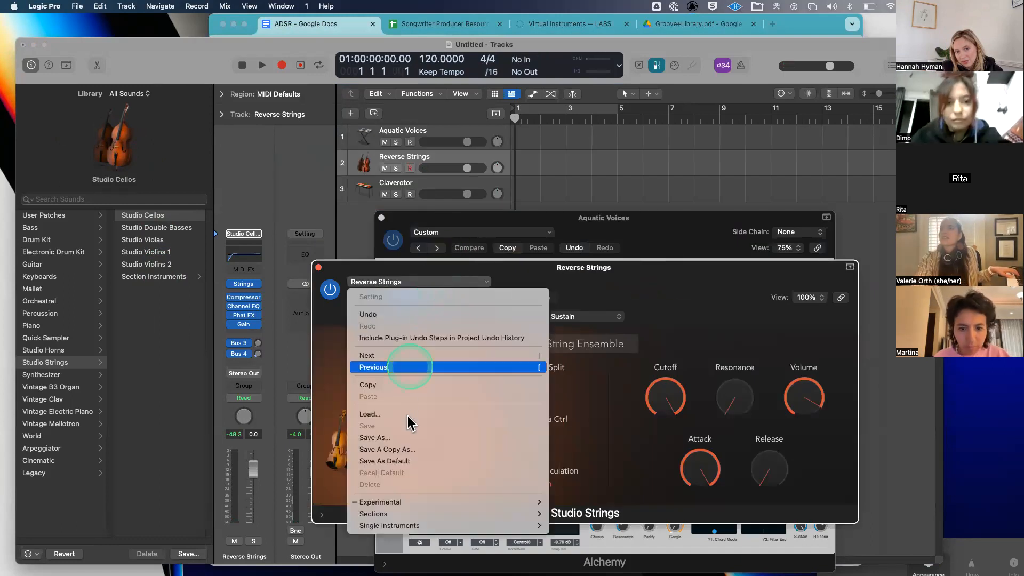
click(436, 315)
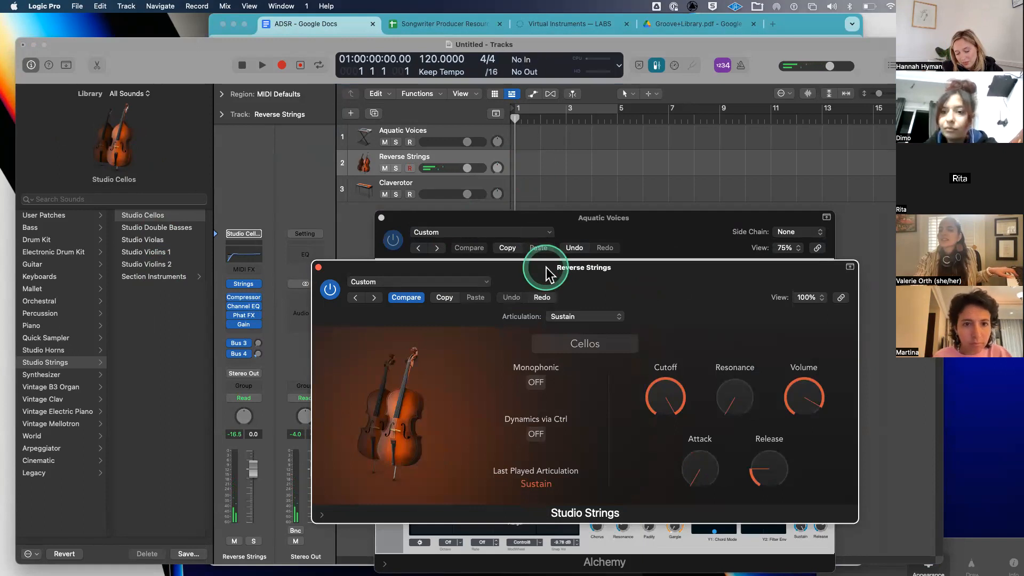
drag(545, 268, 656, 97)
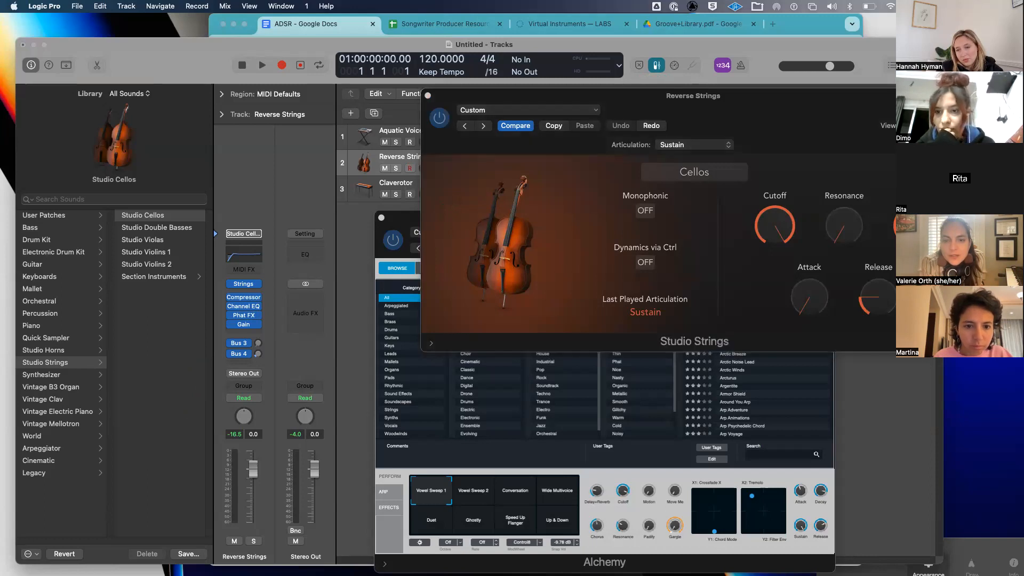
- Load the Sections > Disco Strings preset from the strings instrument's Custom preset field
click(558, 216)
click(565, 112)
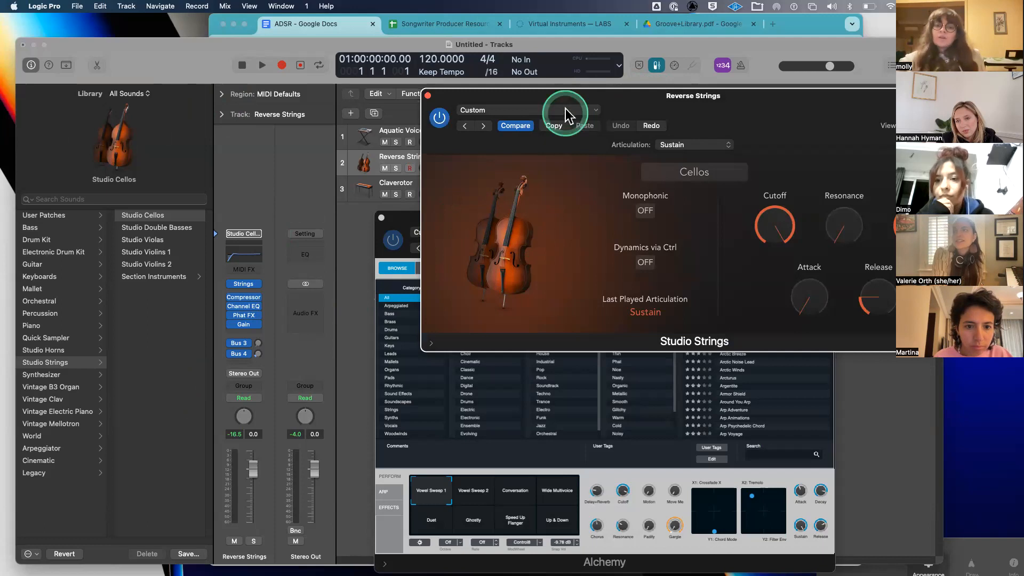
click(471, 111)
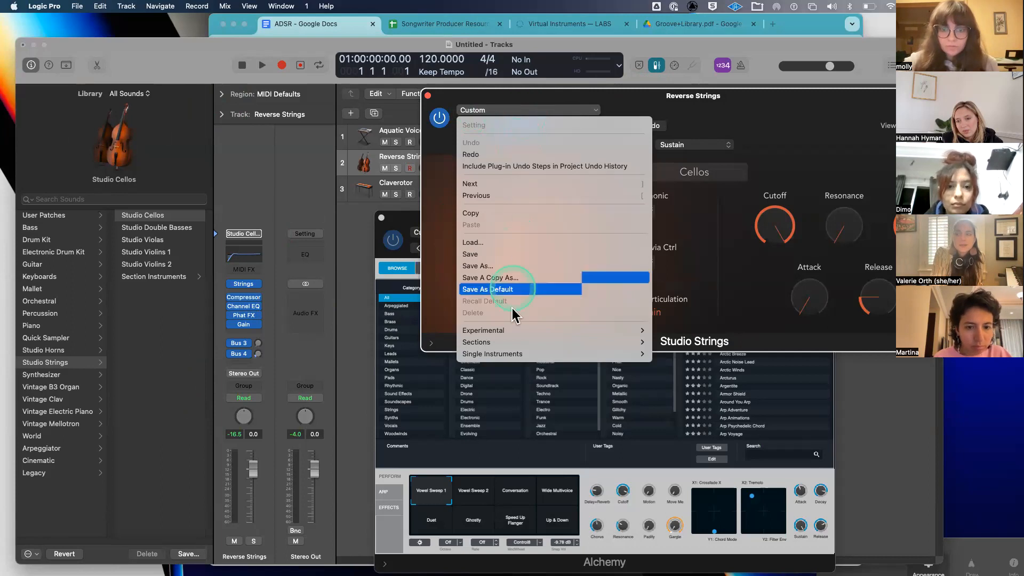
mouse_move(509, 338)
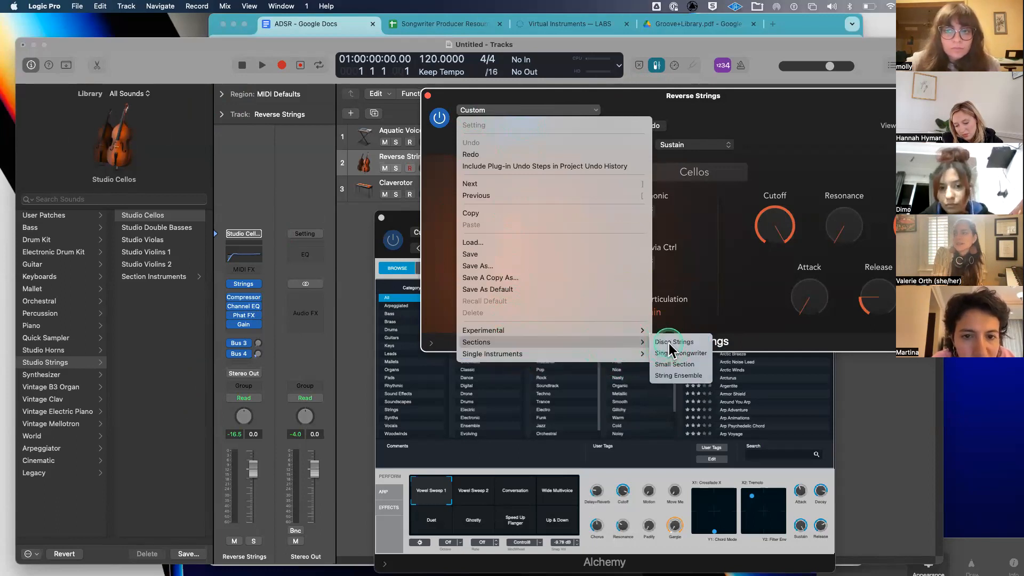
click(671, 344)
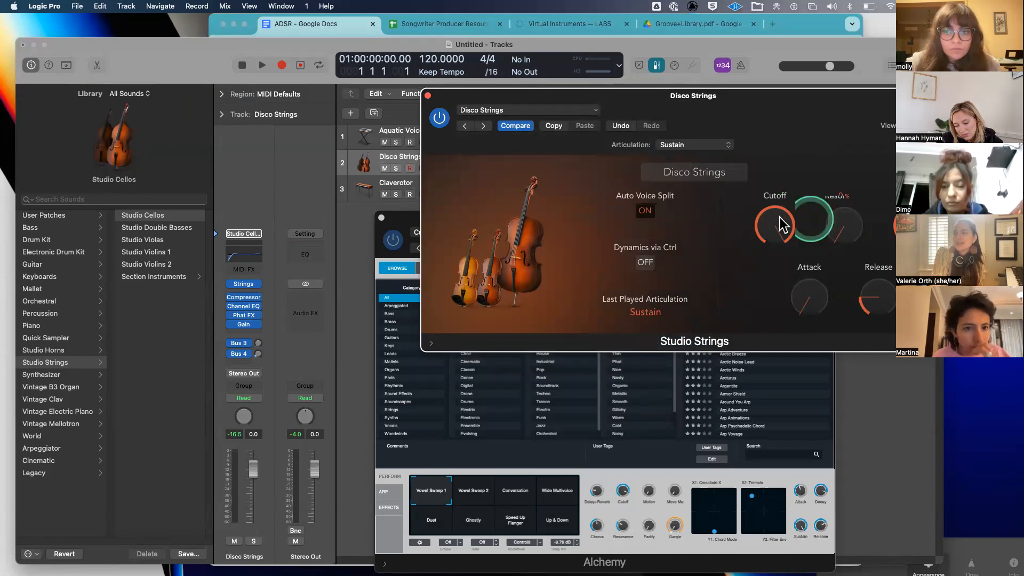
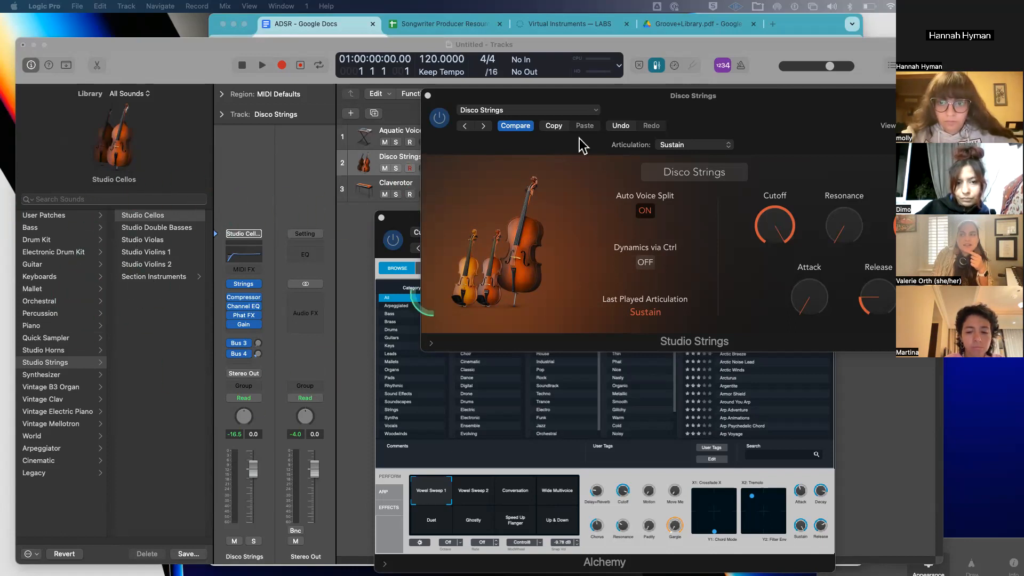
- Replace the Disco Strings preset with Single Instruments > Studio Cellos in the Studio Strings plug-in
click(593, 108)
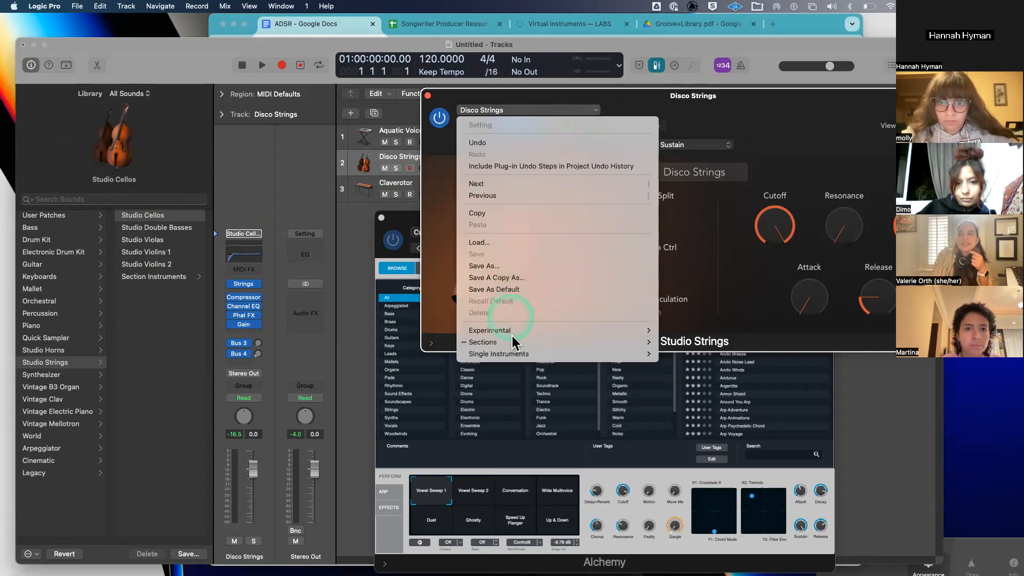
mouse_move(514, 356)
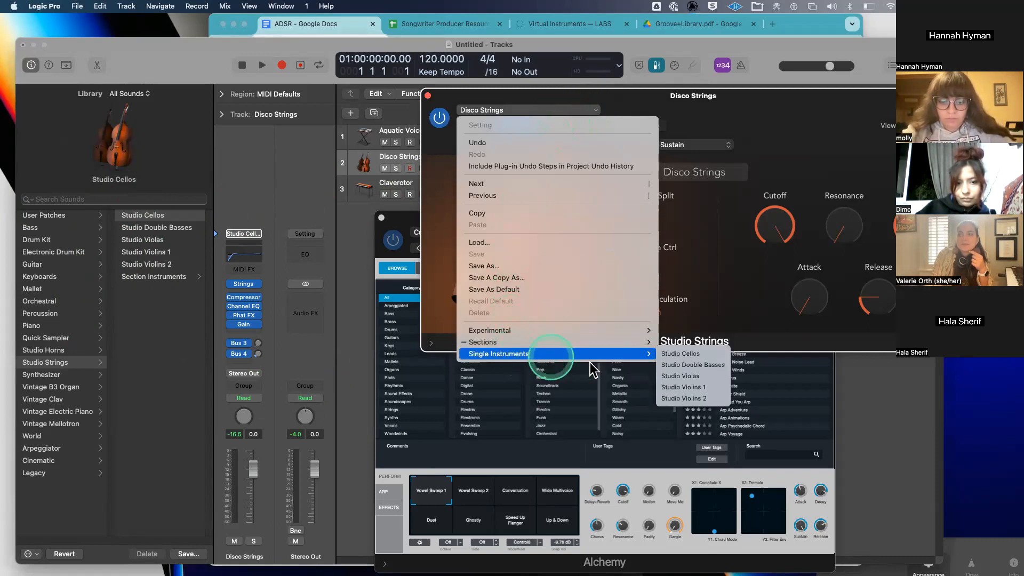
click(685, 354)
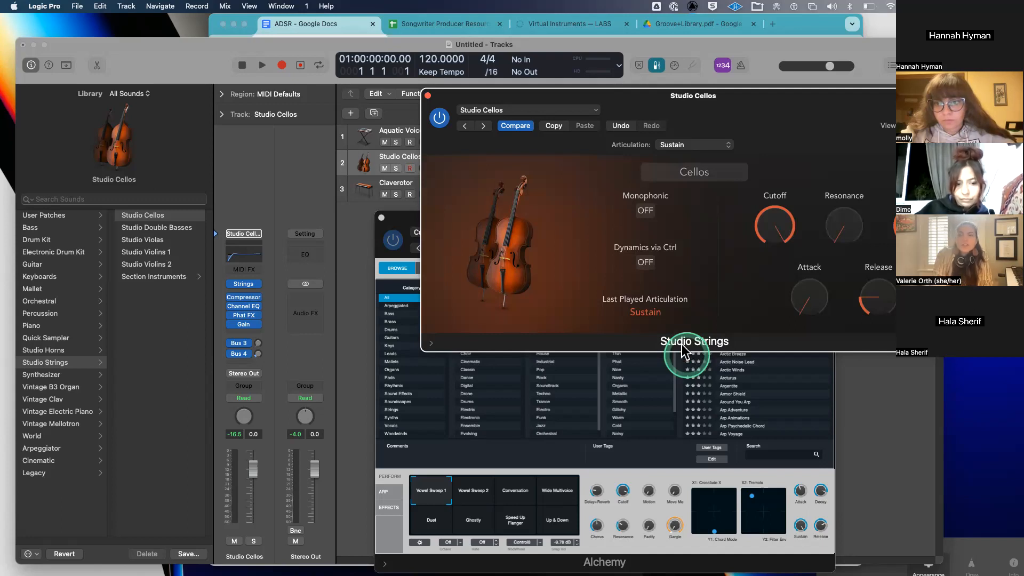
mouse_move(242, 284)
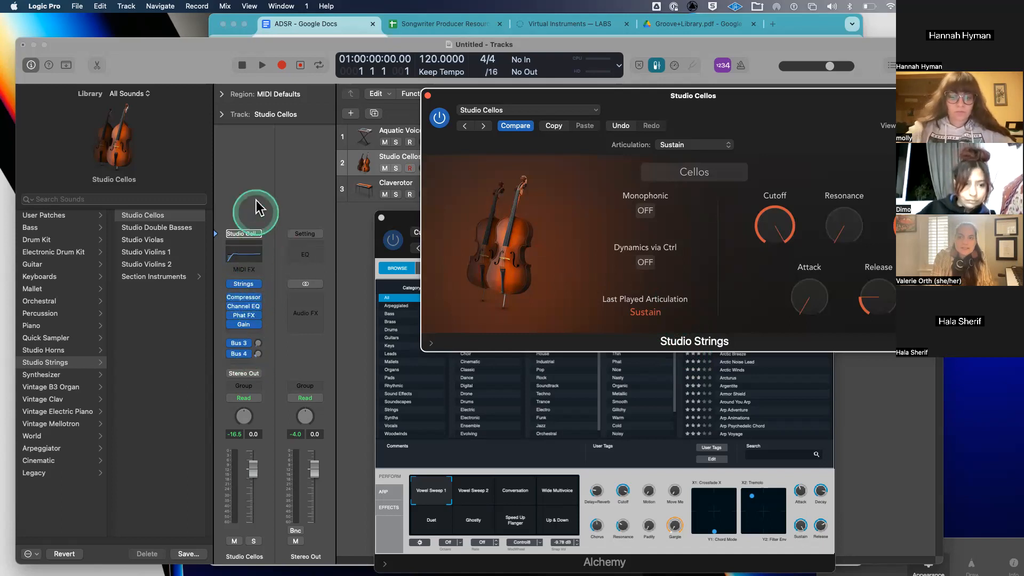
click(243, 284)
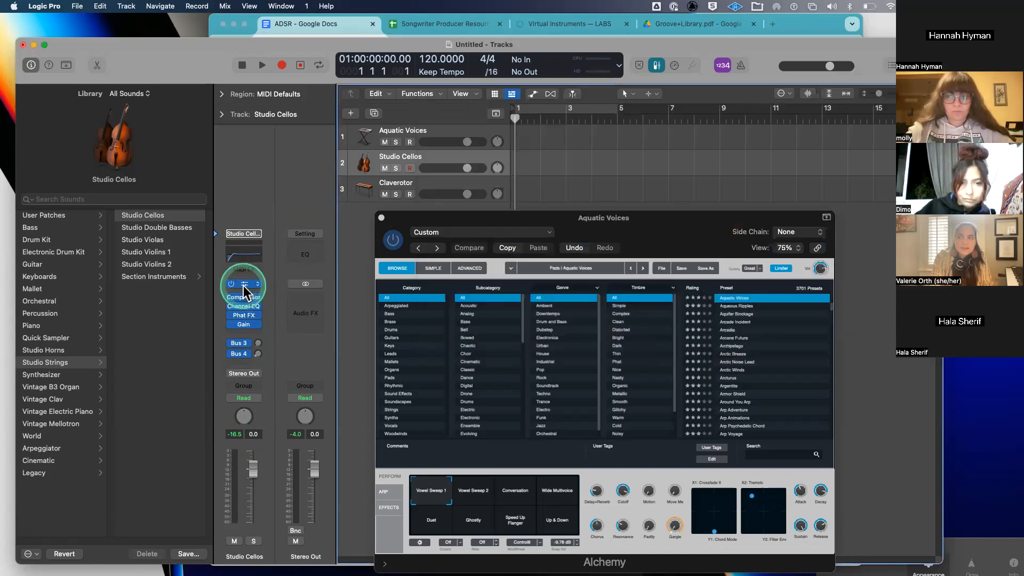
click(243, 284)
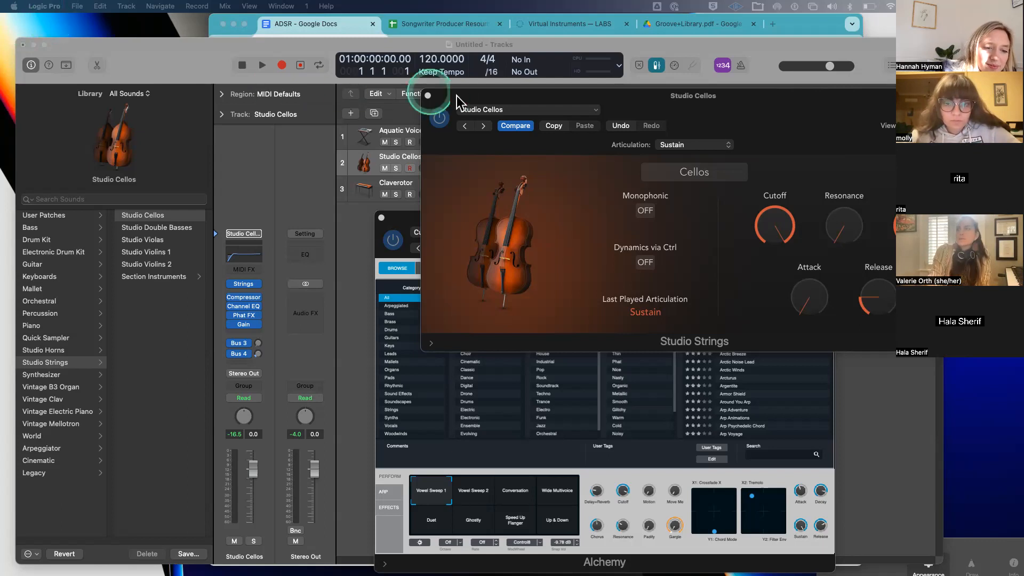
- Move the Studio Cellos and Aquatic Voices plug-in windows down and dock the main window at the top
drag(474, 96, 351, 366)
drag(474, 215, 389, 376)
scroll(640, 263, down, 5)
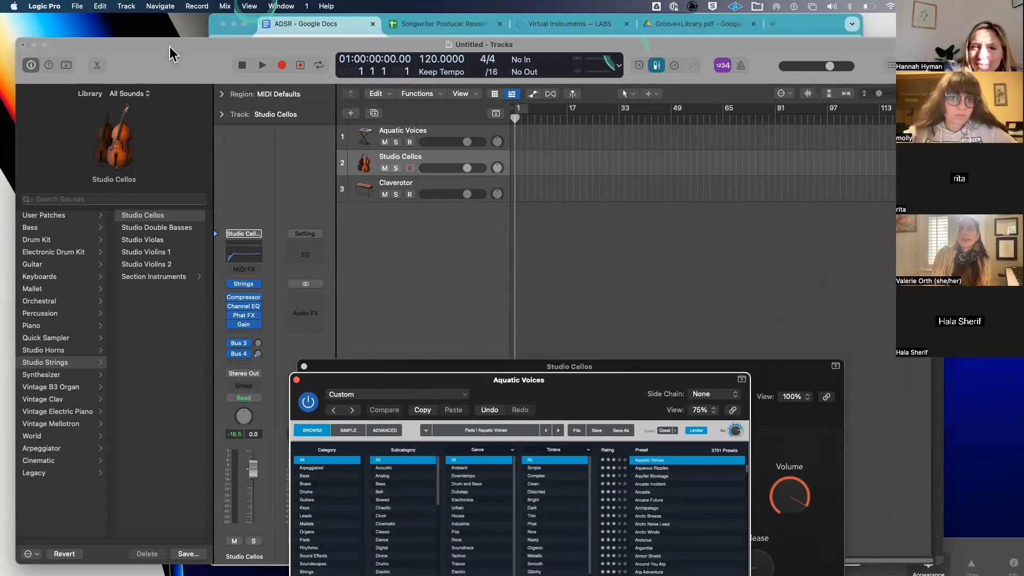
drag(169, 44, 166, 20)
drag(383, 315, 372, 315)
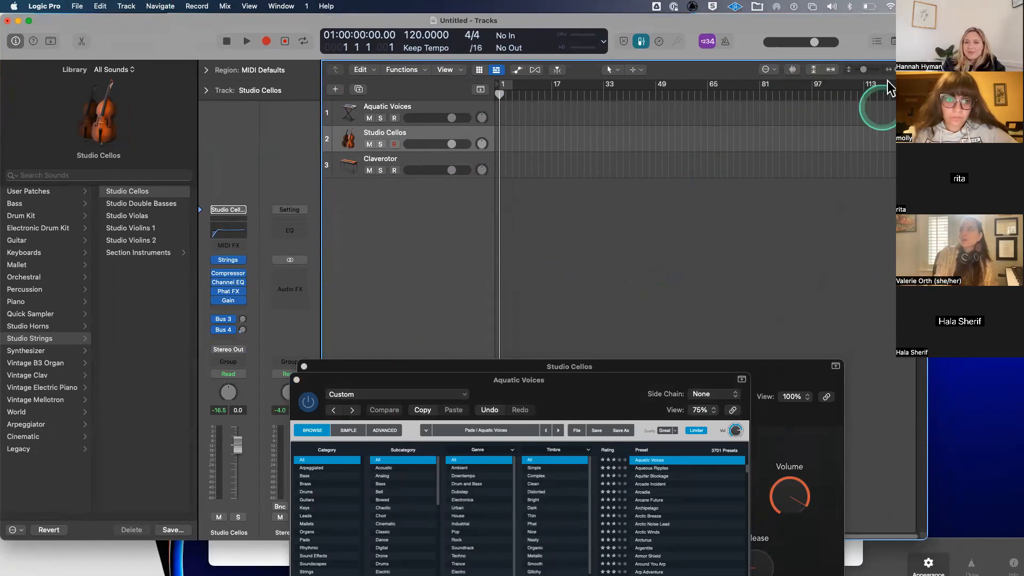
- Zoom the timeline in and drag the project end marker back to bar 56
drag(904, 69, 890, 91)
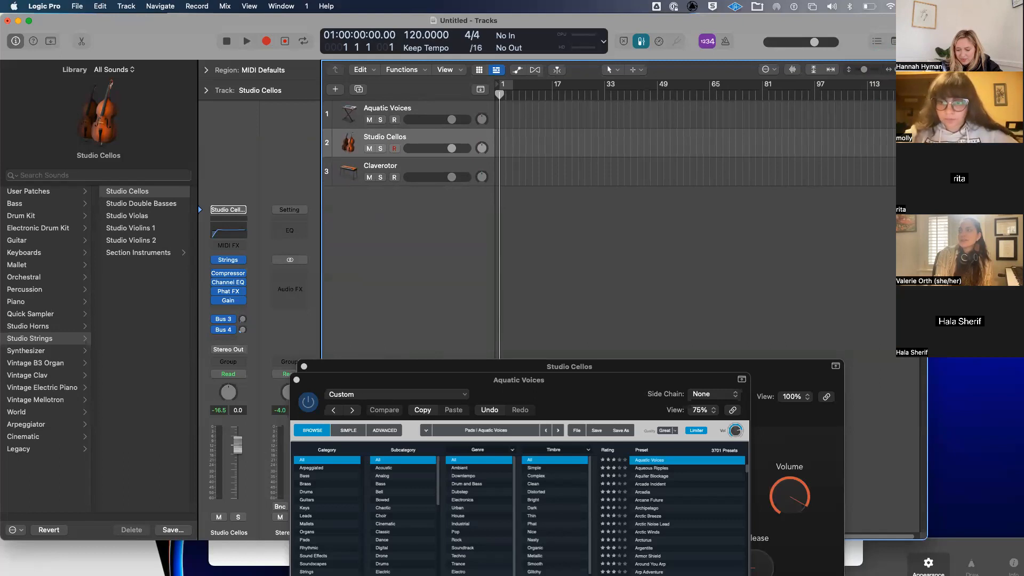
drag(918, 91, 705, 95)
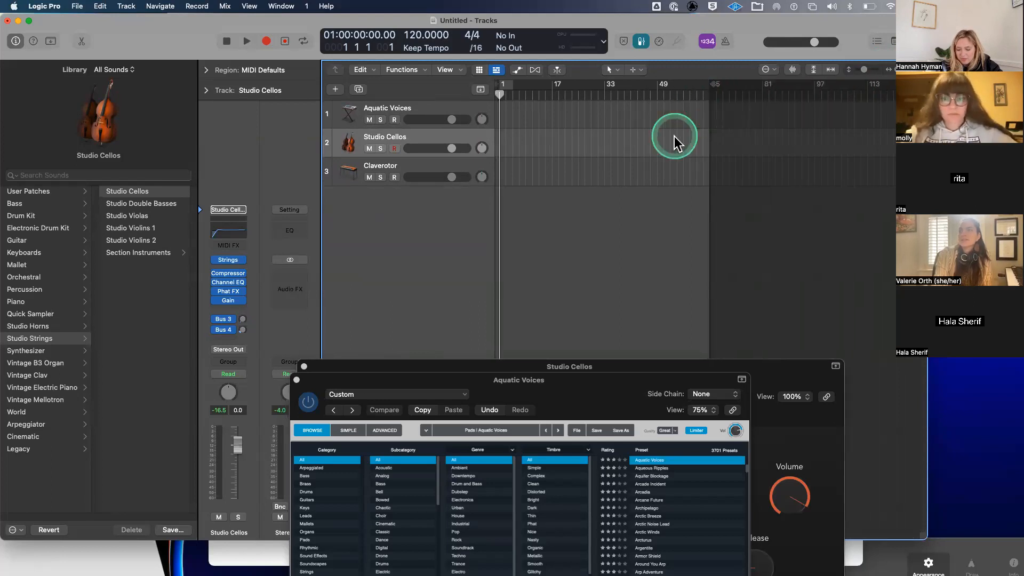
key(super+Right)
key(super+Right)
key(super+Left)
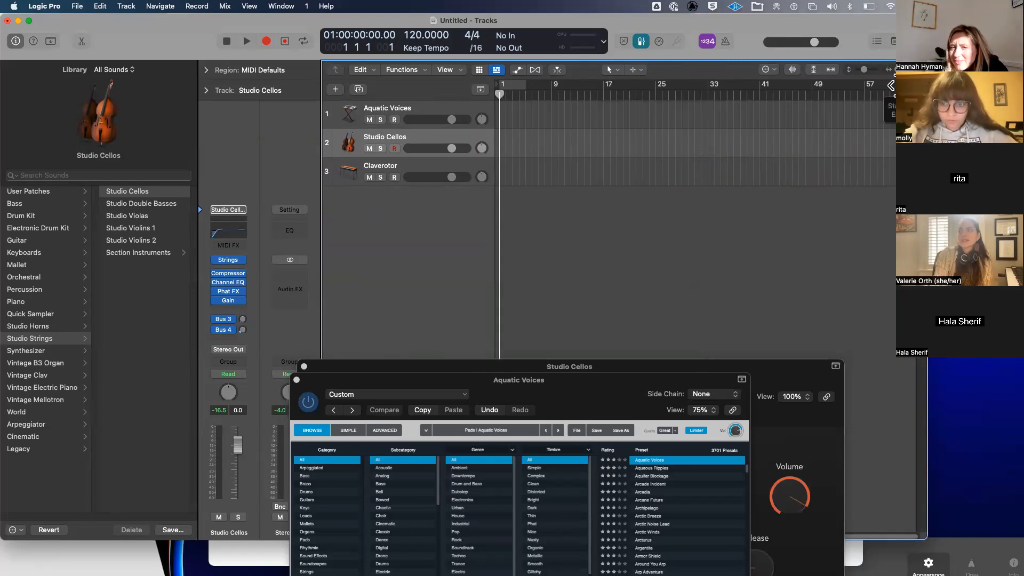
drag(920, 89, 867, 90)
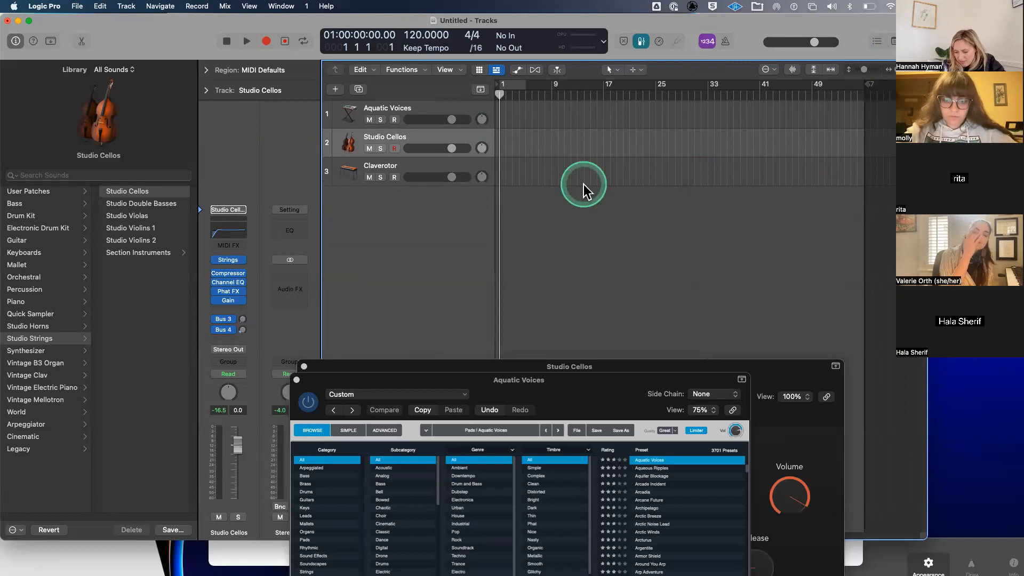
- Set up a Cmd+B bounce of Output 1-2 as an offline 160 kbps MP3 covering bars 1 to 4
key(super+b)
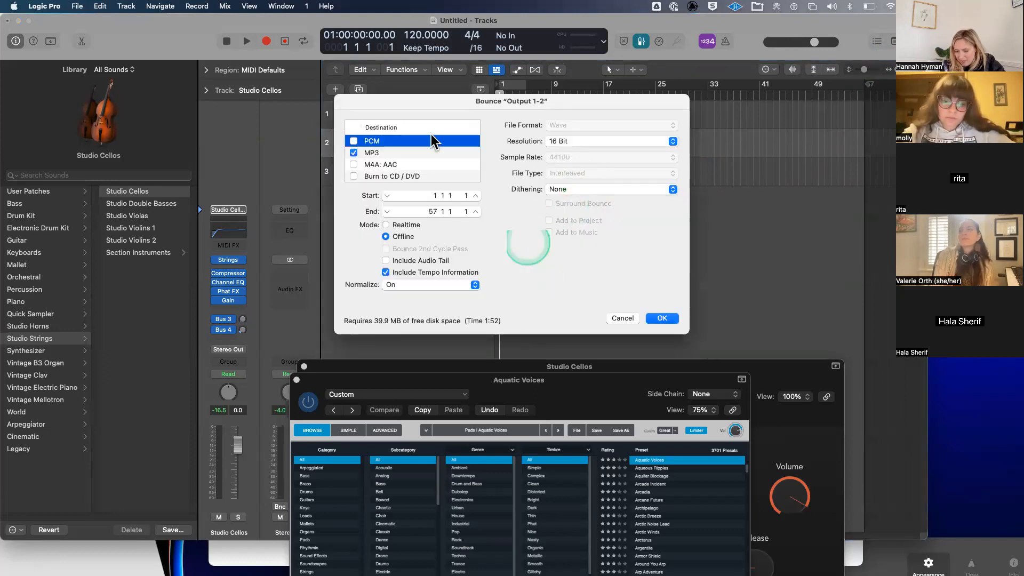
click(404, 153)
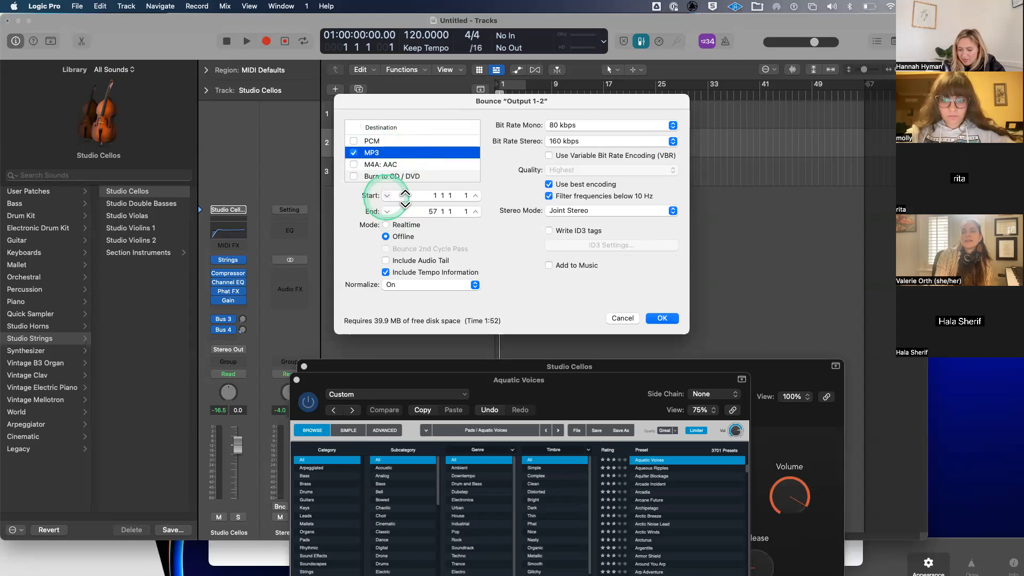
click(434, 196)
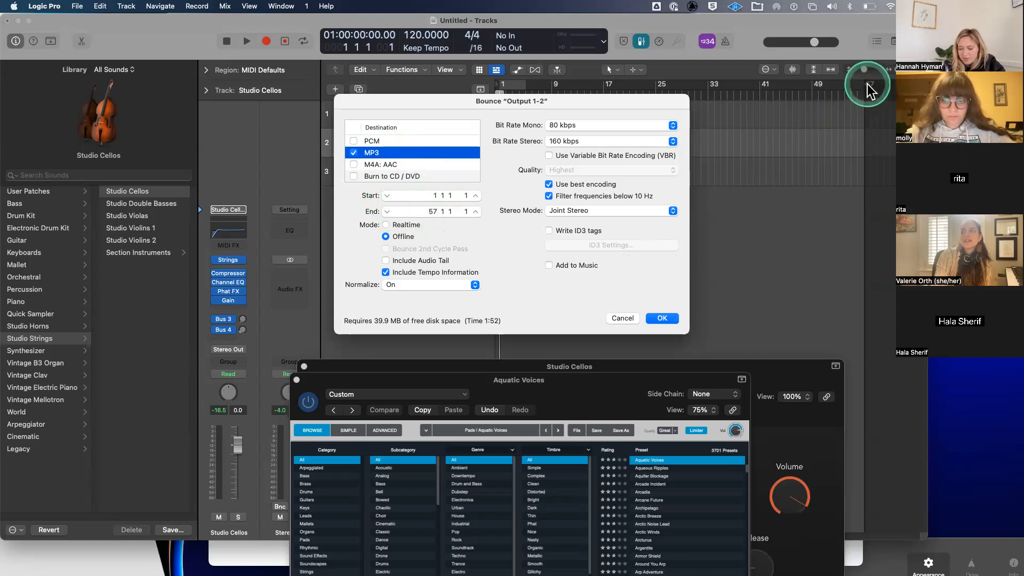
drag(428, 214, 432, 210)
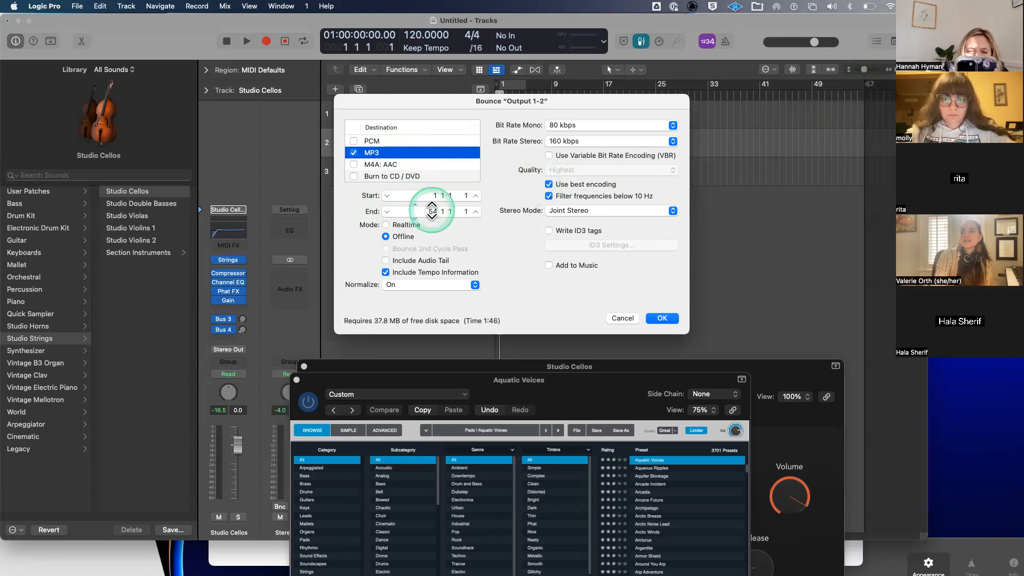
double_click(432, 210)
text(4)
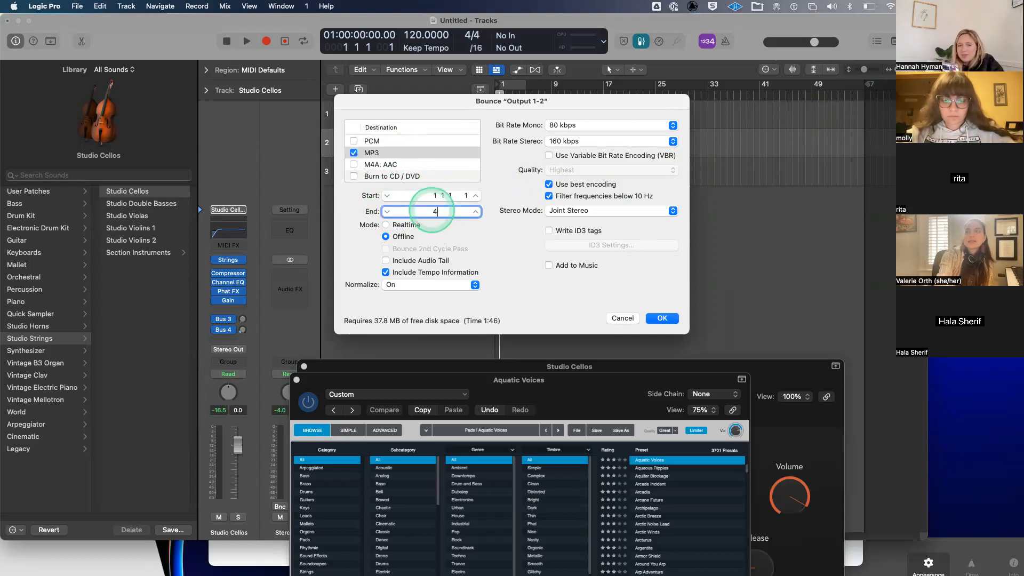
key(Return)
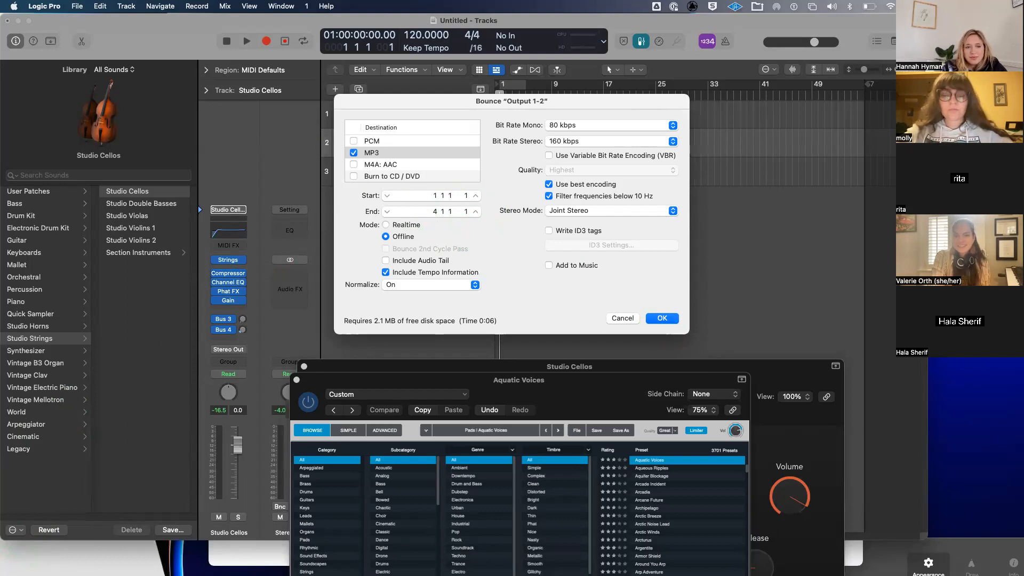
key(Return)
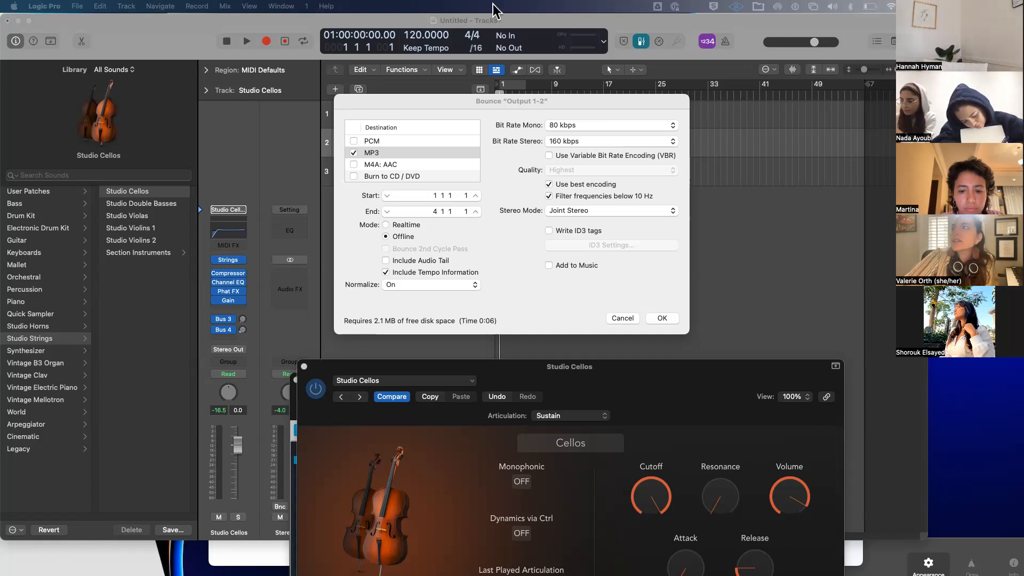
- Cancel the MP3 bounce and bring Chrome forward on the Virtual Instruments — LABS page
click(619, 319)
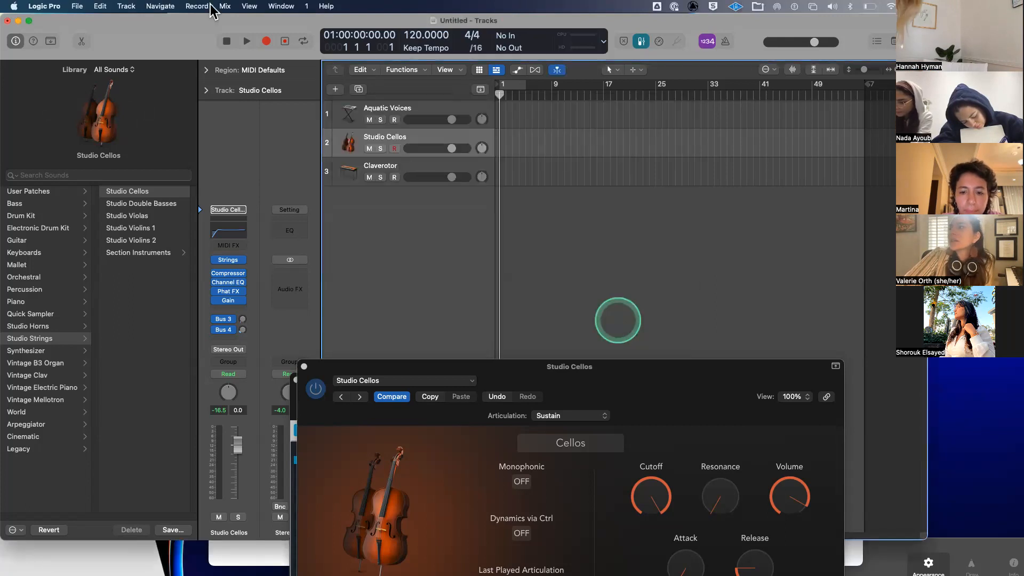
drag(171, 21, 245, 272)
click(308, 194)
drag(803, 23, 696, 16)
click(443, 24)
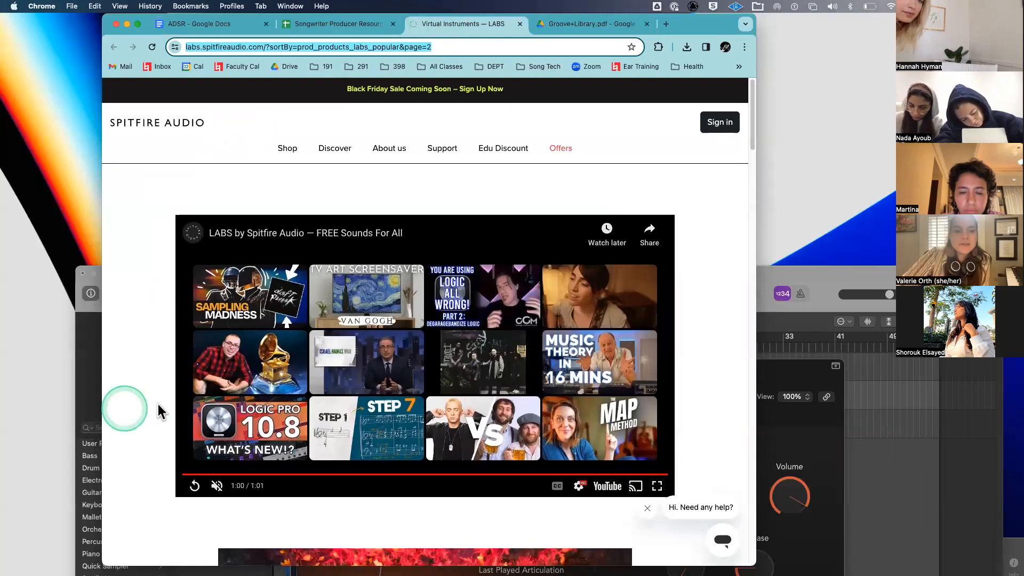
scroll(159, 411, down, 2)
scroll(252, 363, up, 1)
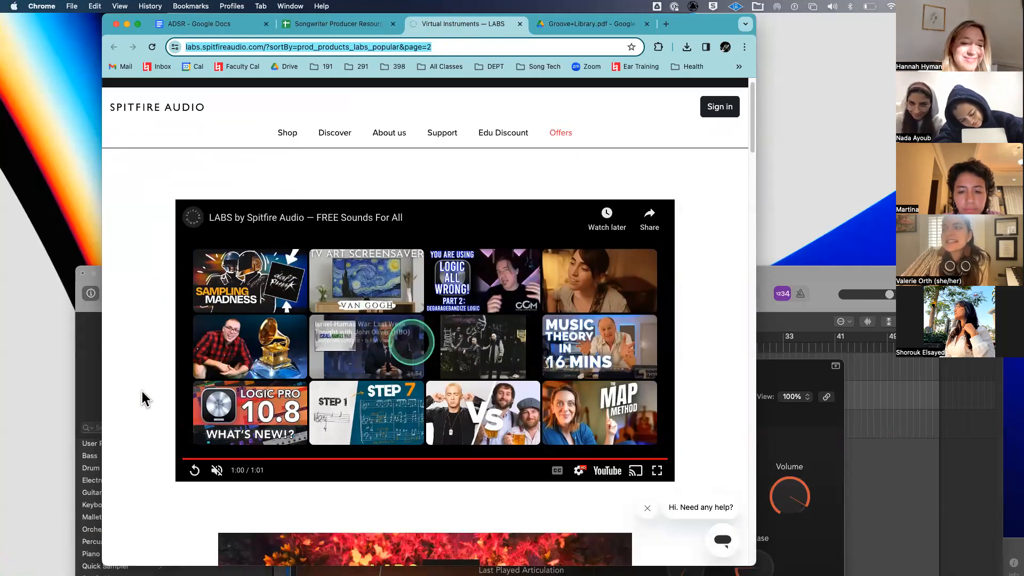
scroll(142, 392, down, 5)
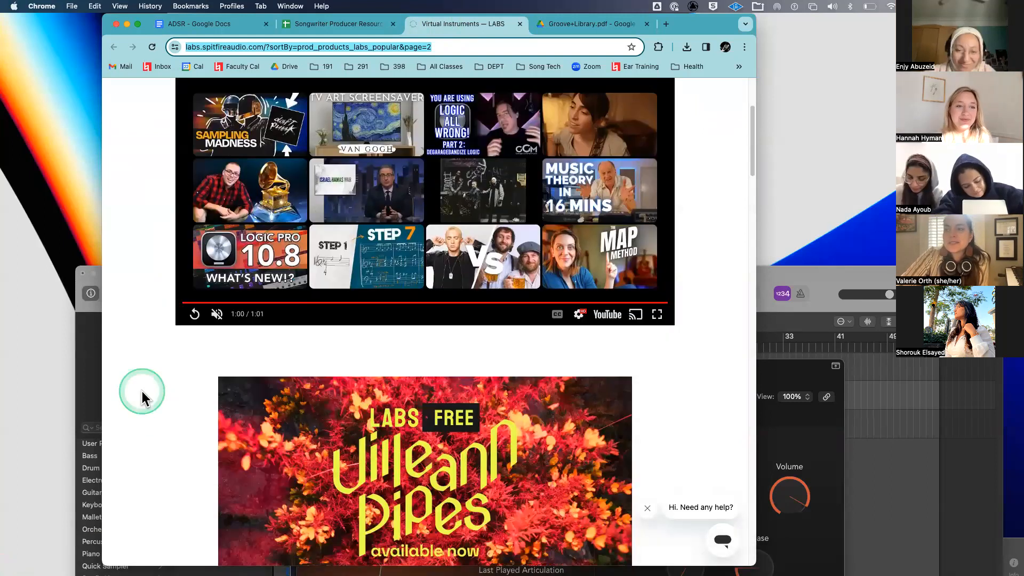
scroll(141, 392, down, 5)
scroll(141, 391, up, 5)
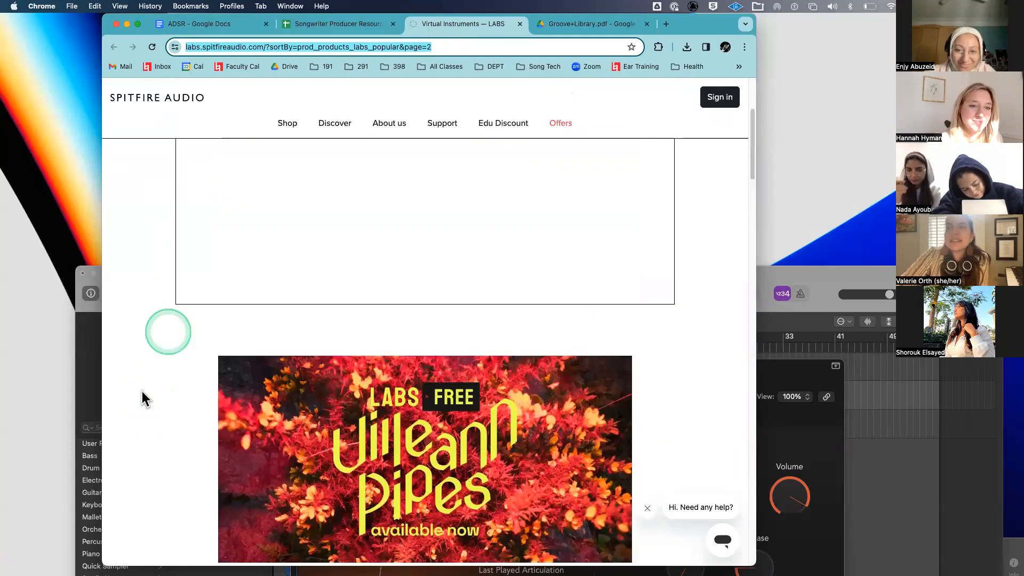
scroll(203, 191, up, 1)
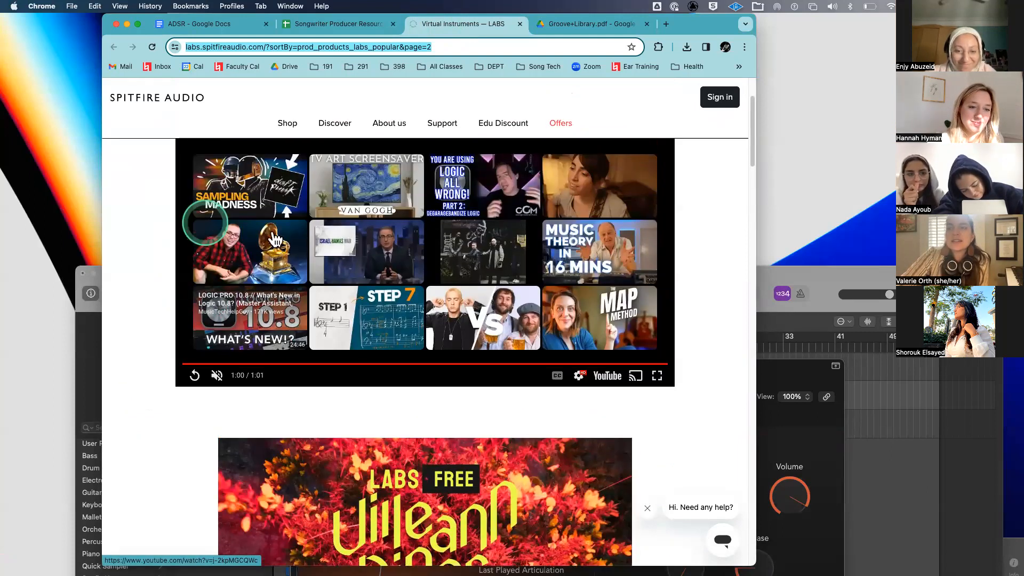
scroll(365, 247, up, 3)
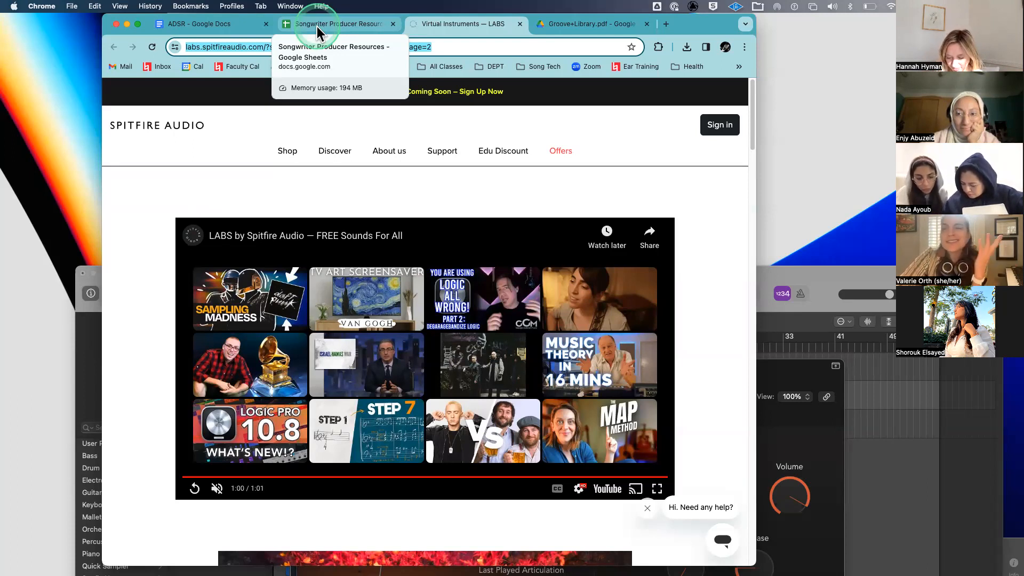
- Open the Songwriter Producer Resources spreadsheet and select the Bedroom Producers and Best free plugins 2022 entries
click(318, 26)
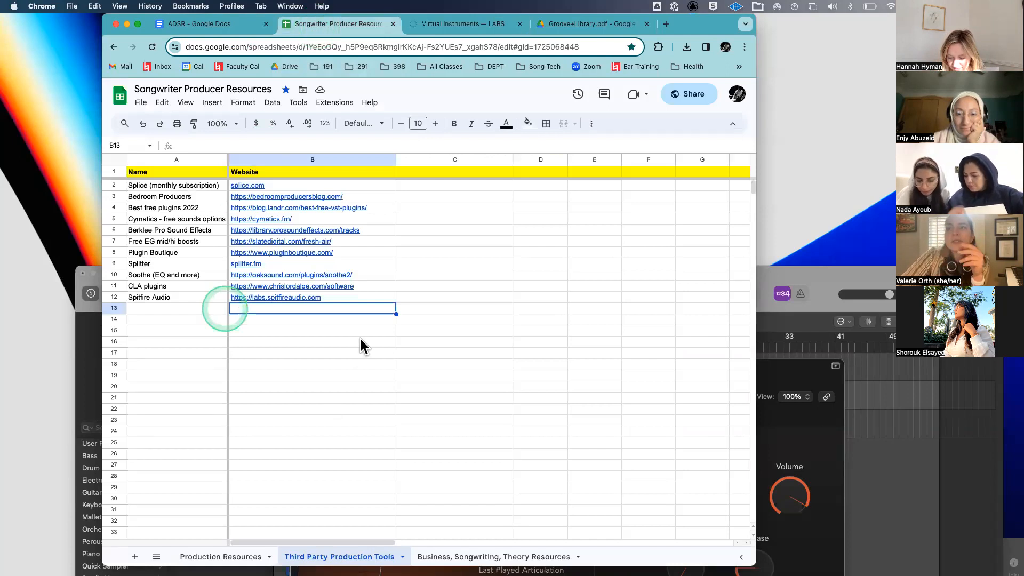
click(190, 322)
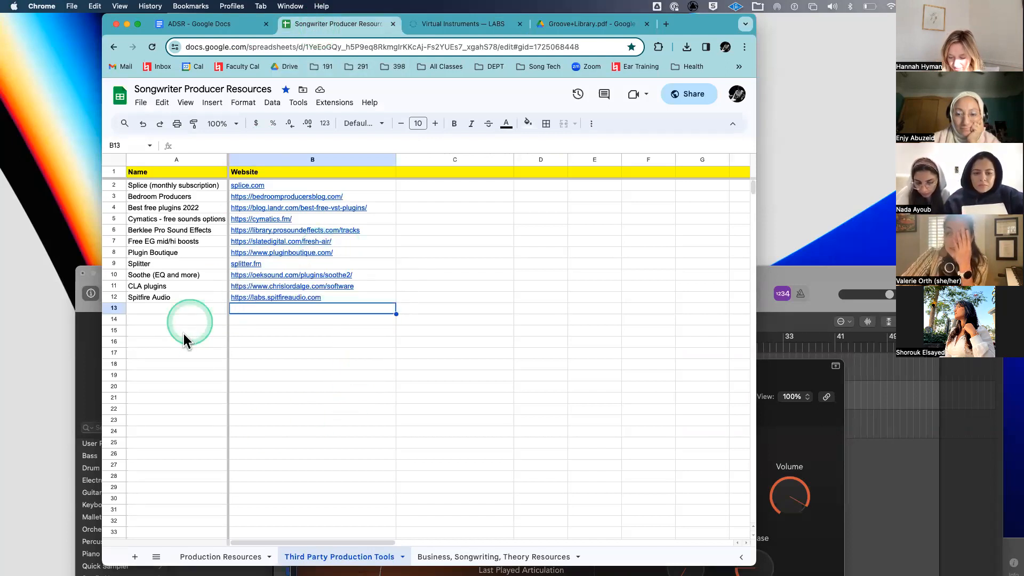
click(160, 390)
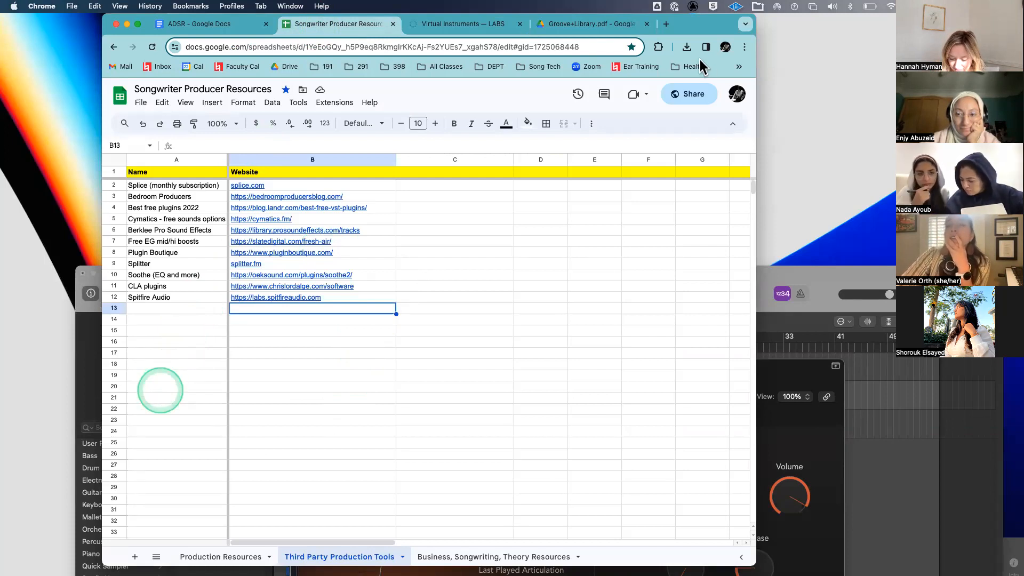
drag(696, 26, 692, 26)
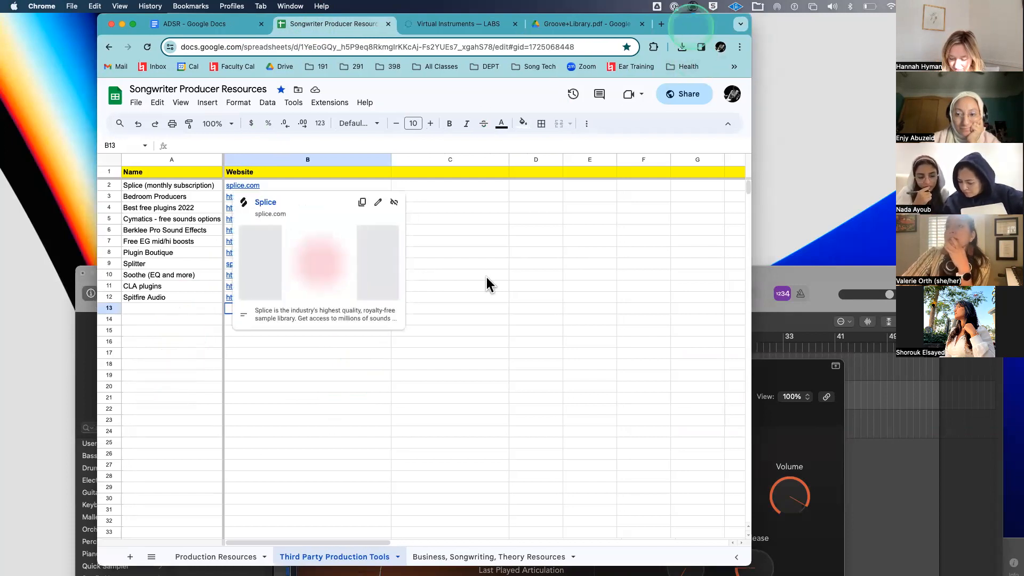
click(473, 308)
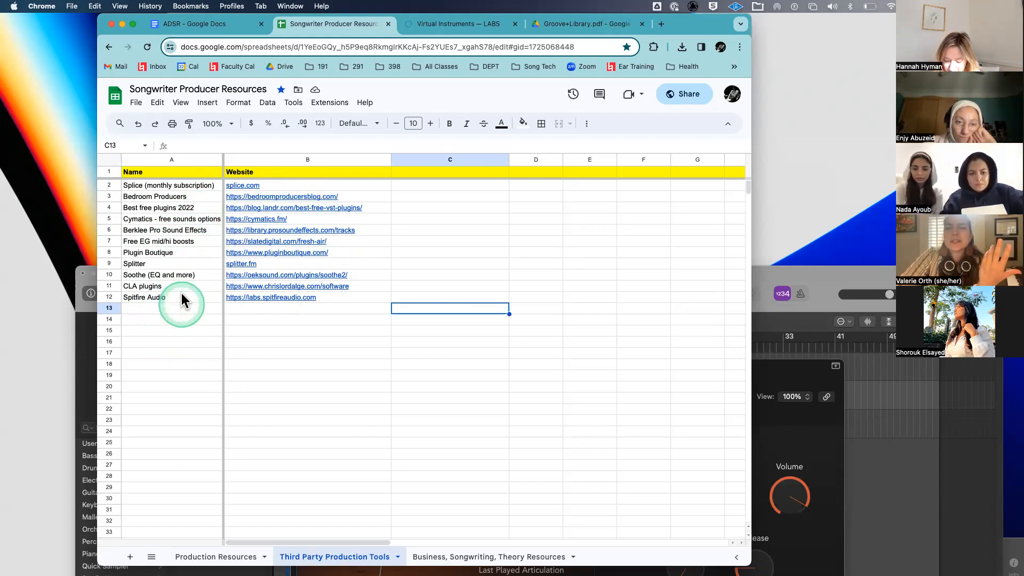
click(182, 196)
mouse_move(272, 197)
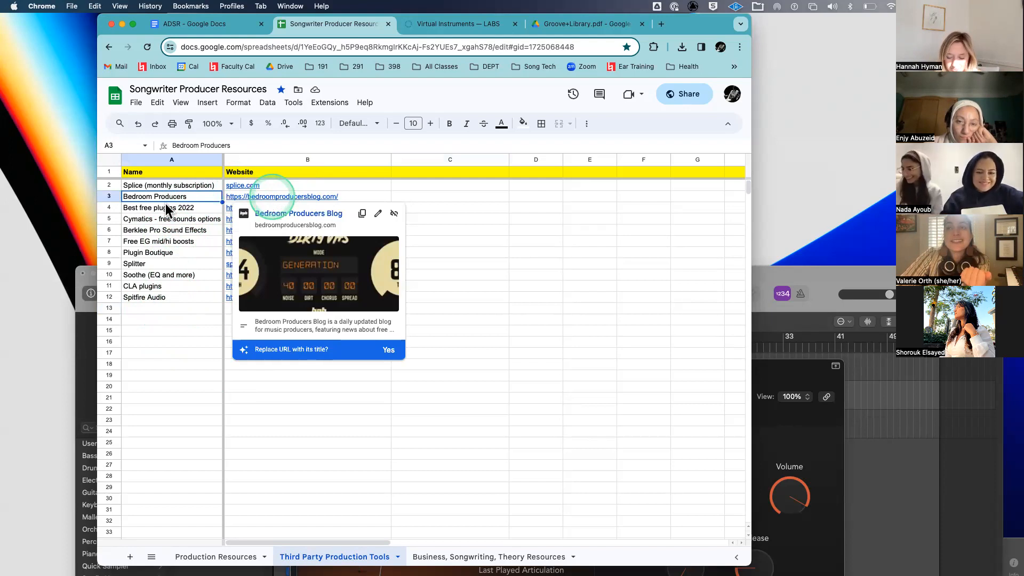
click(194, 207)
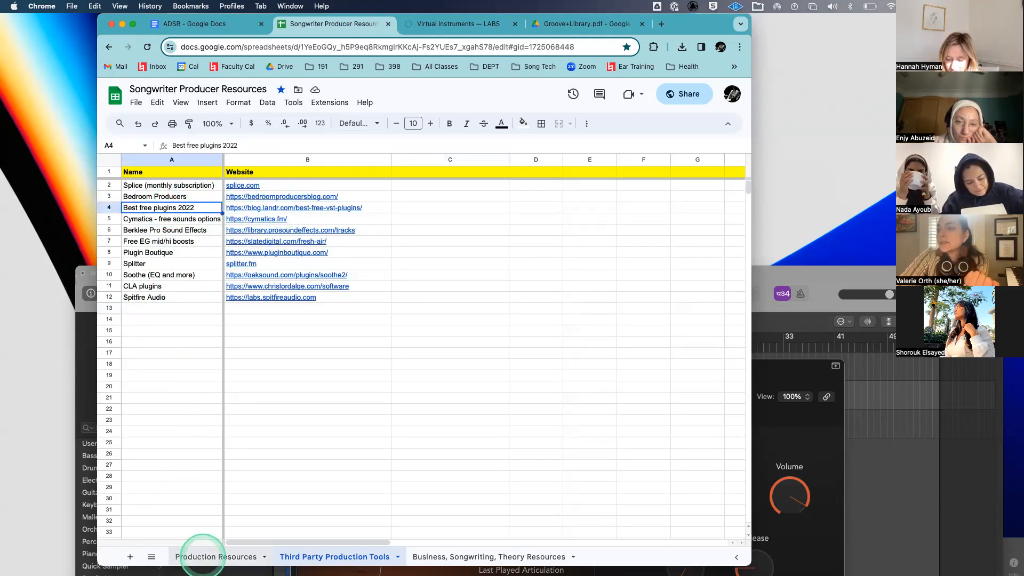
- Check the Song Exploder podcast entry on Production Resources, then return to Third Party Production Tools
click(202, 555)
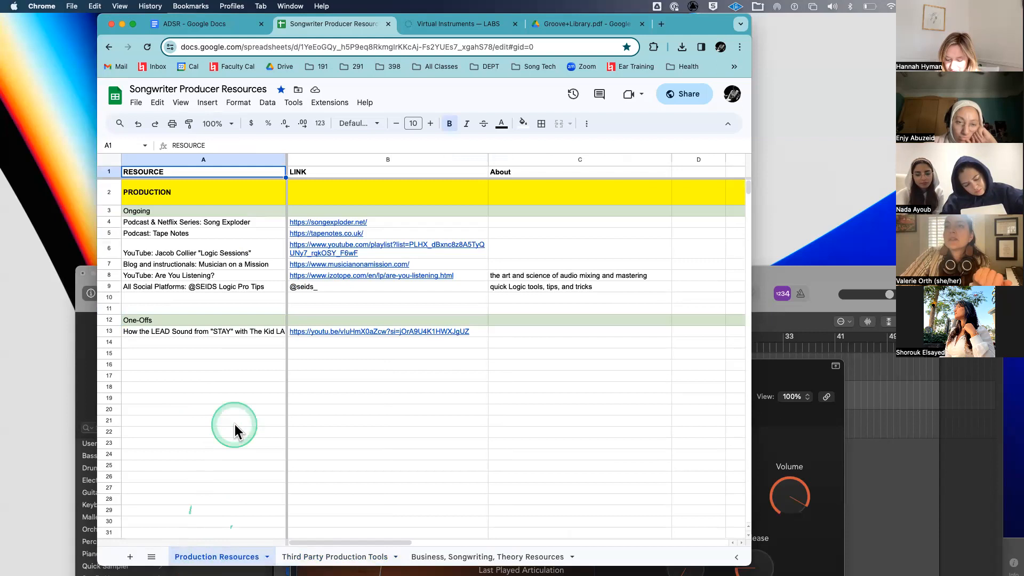
click(265, 222)
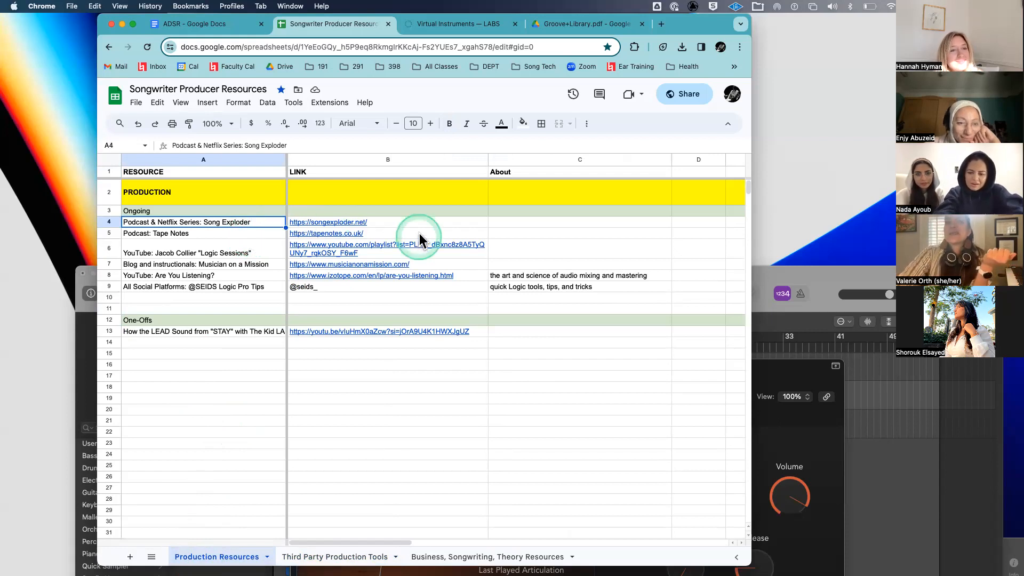
mouse_move(423, 226)
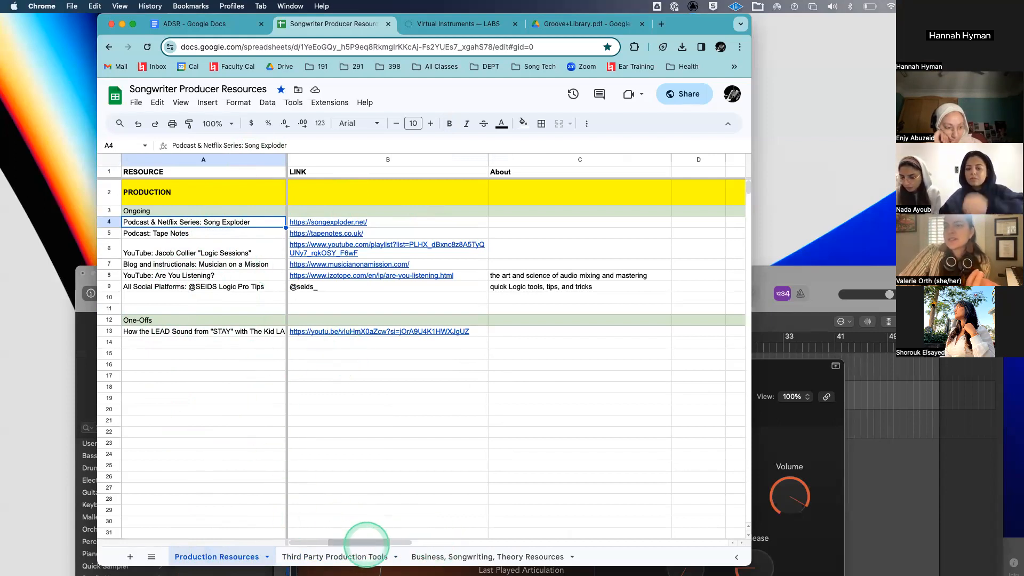
click(366, 554)
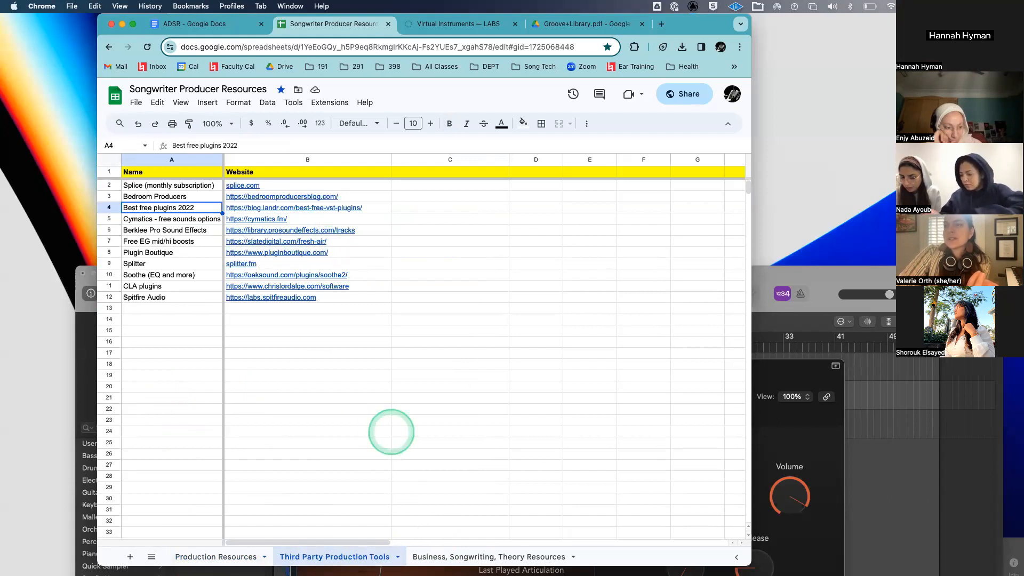
- Review the Business, Songwriting, Theory Resources sheet, then bring up the spreadsheet's sharing settings
click(441, 555)
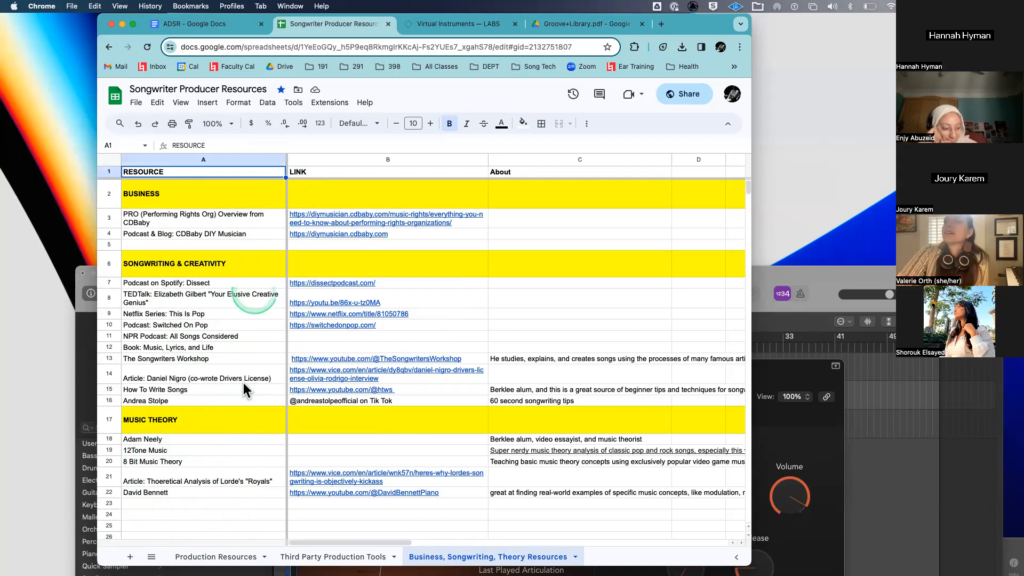
click(686, 92)
- Copy the view-only share link, close sharing, and return to the Third Party Production Tools sheet
click(323, 410)
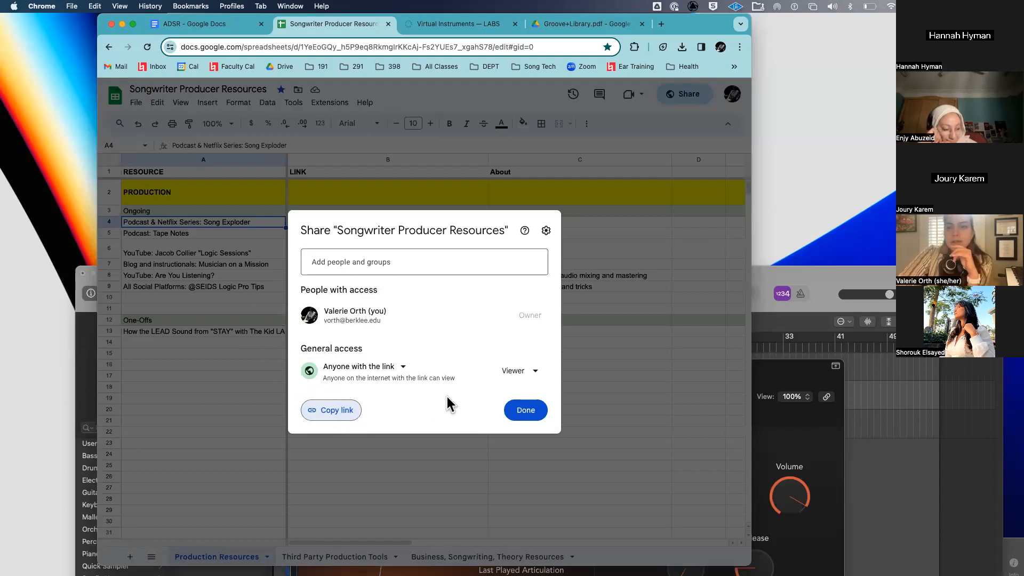
click(530, 411)
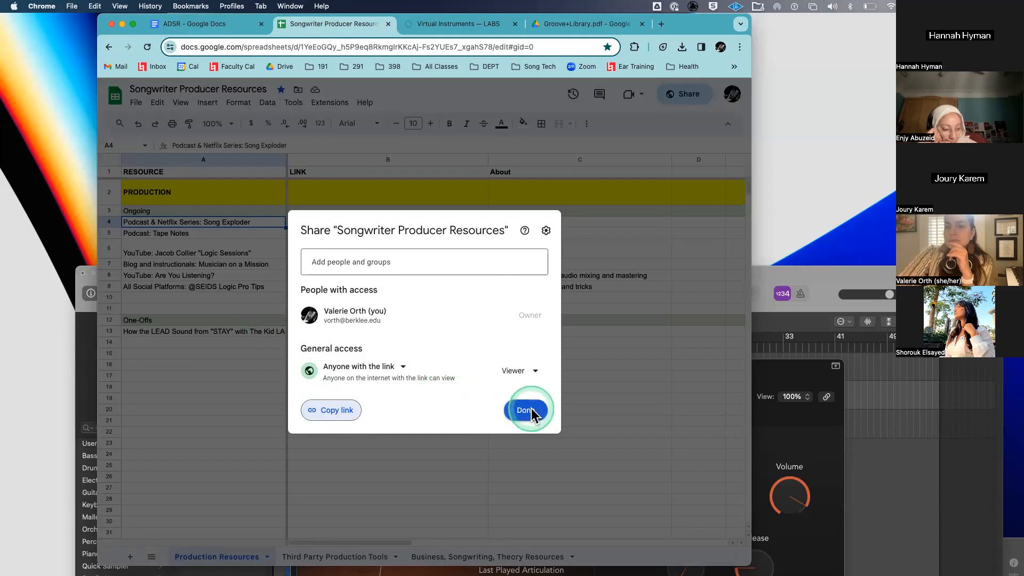
click(352, 554)
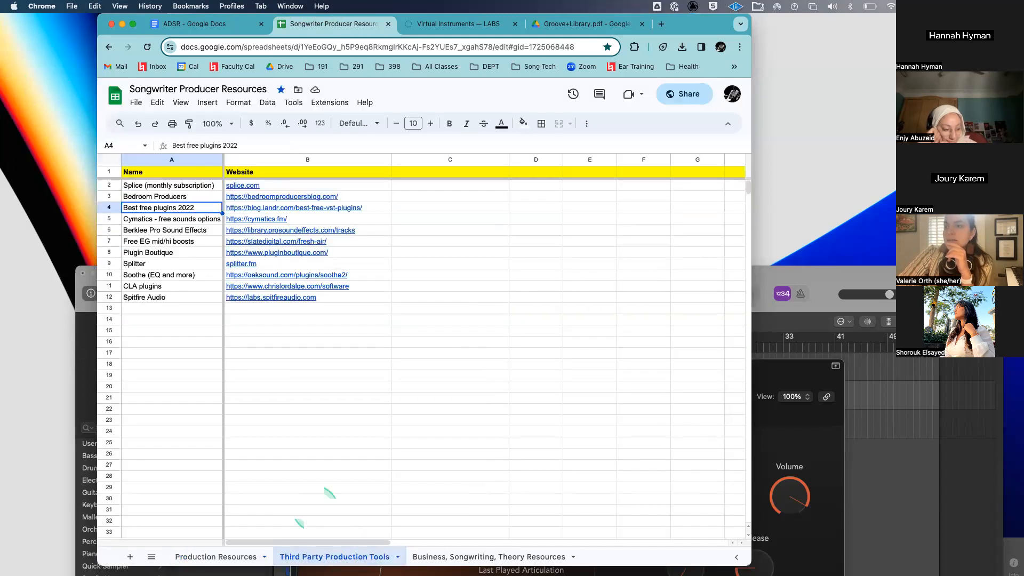
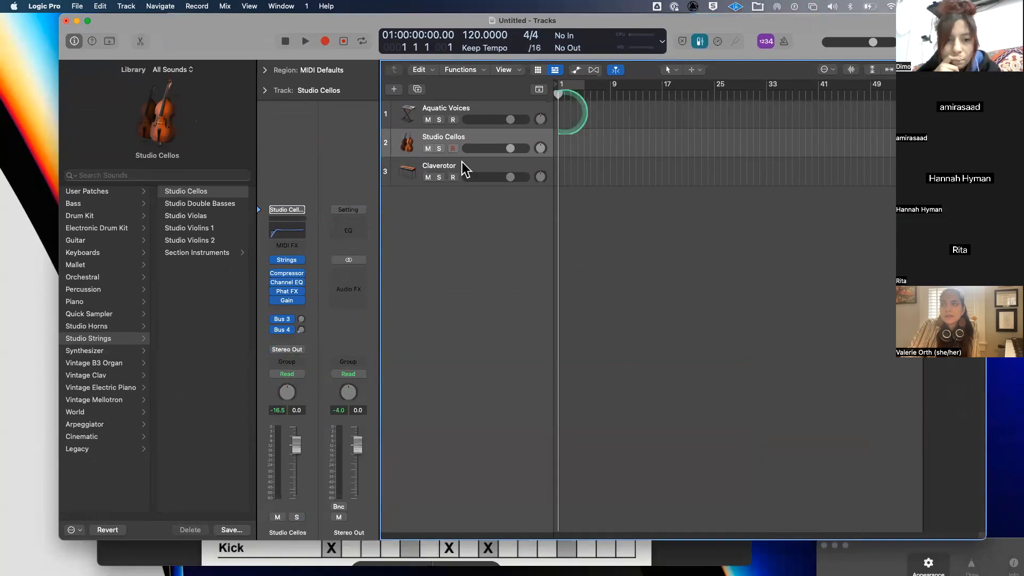
- Mute the Claverotor, Studio Cellos and Aquatic Voices tracks, then shift the Logic window left
click(428, 177)
click(428, 148)
click(428, 120)
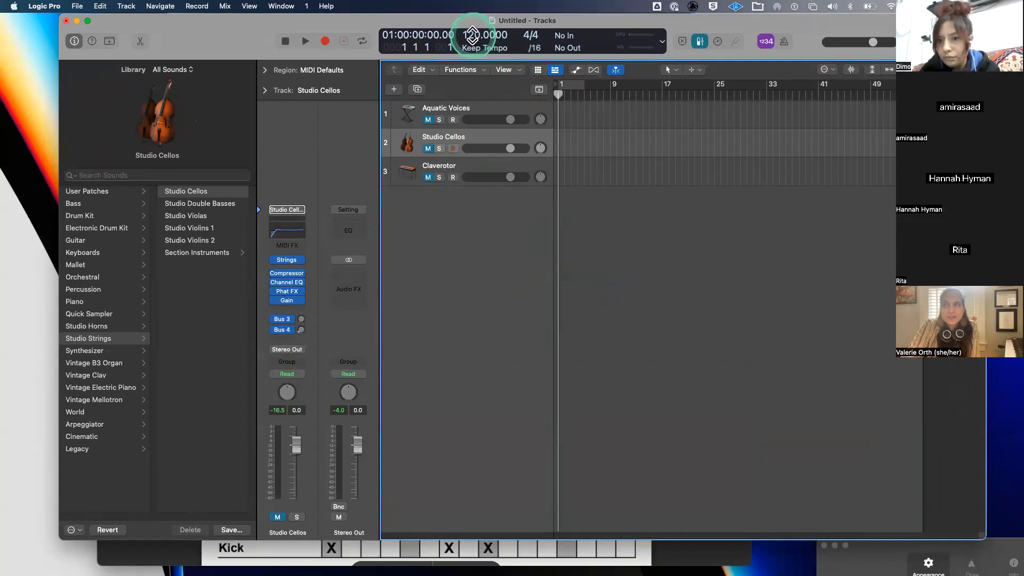
click(440, 205)
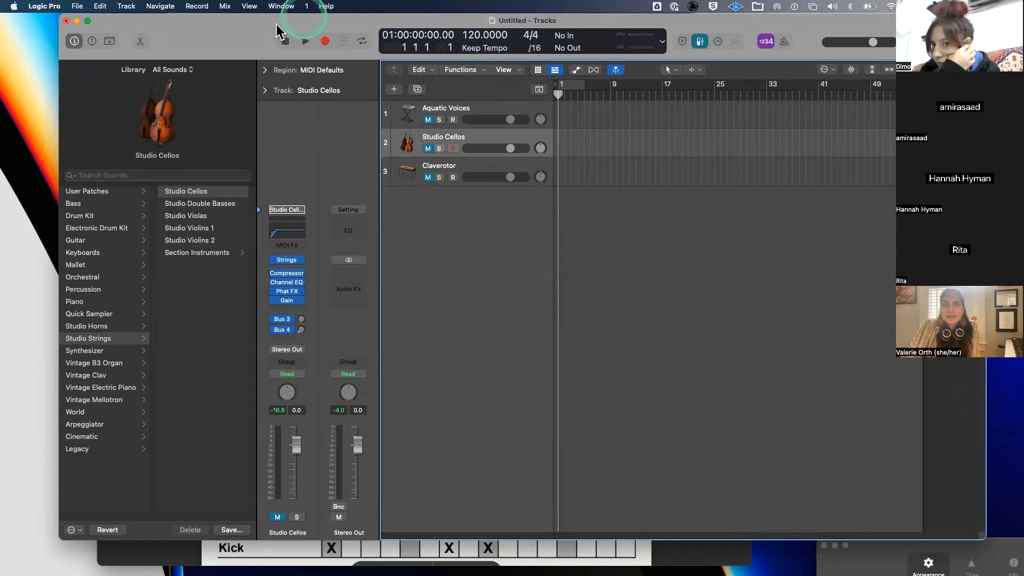
drag(251, 29, 211, 17)
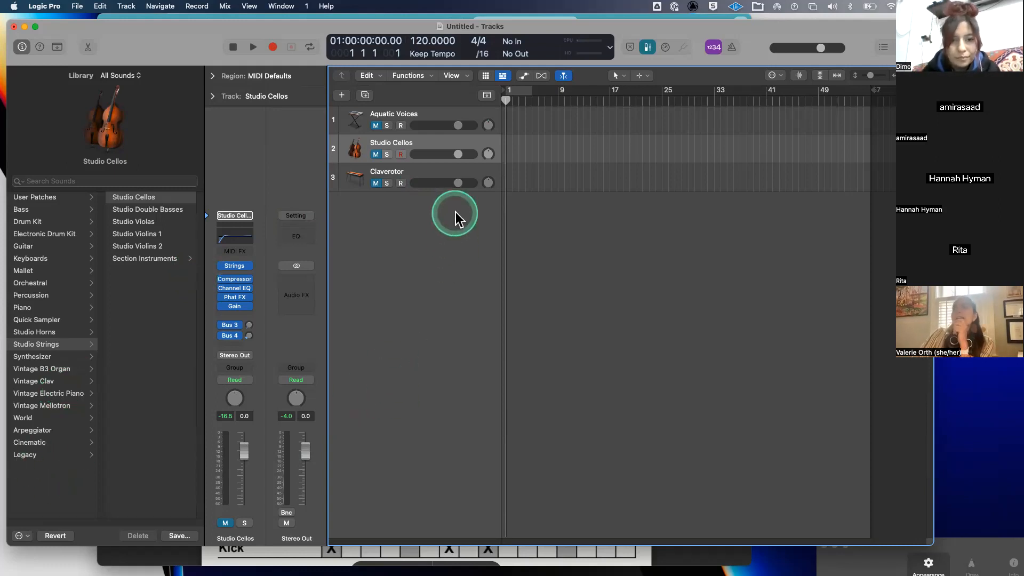
- Create audio track Audio 1, move it below Claverotor, and hide the Library
click(342, 96)
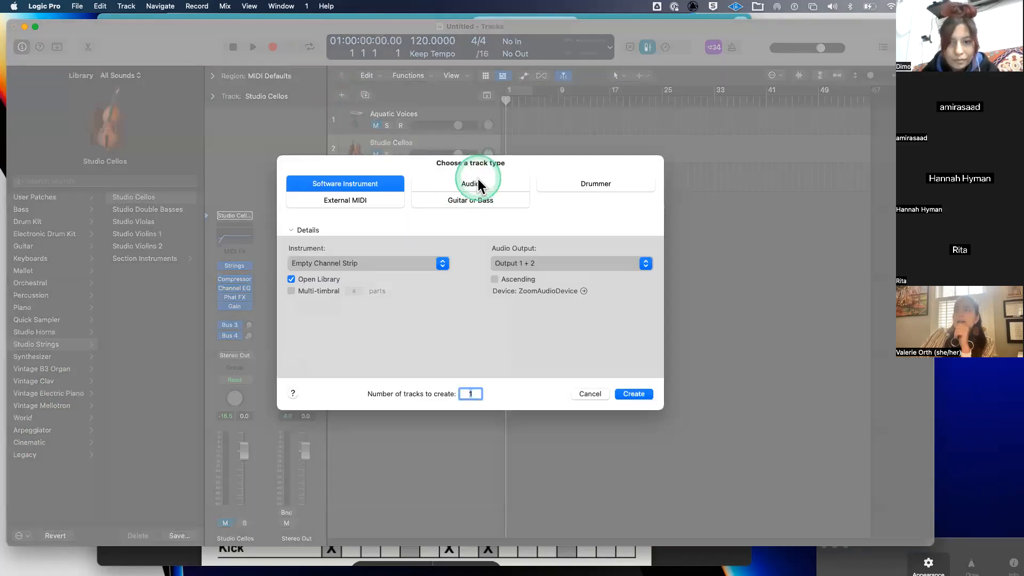
click(476, 183)
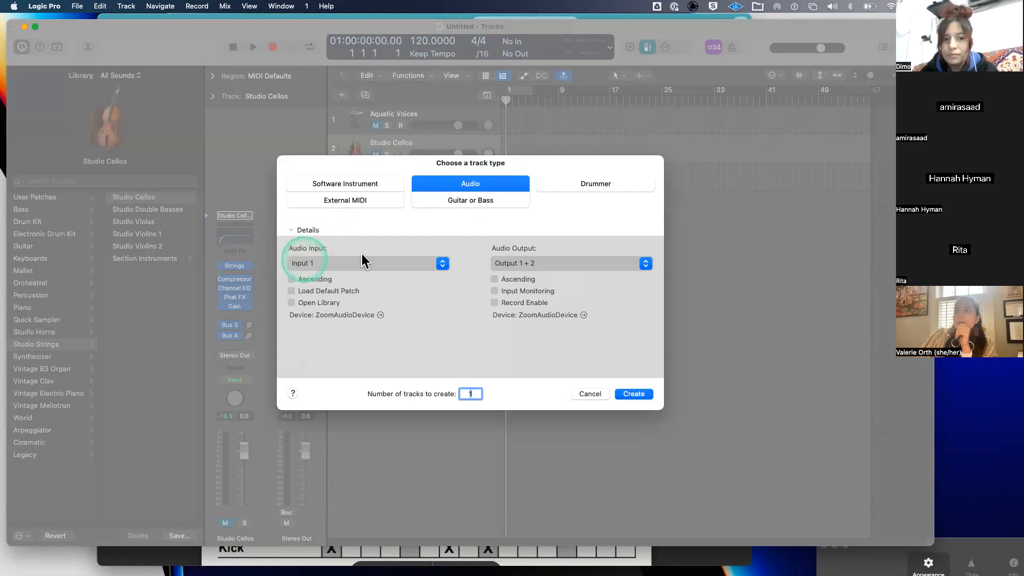
click(633, 394)
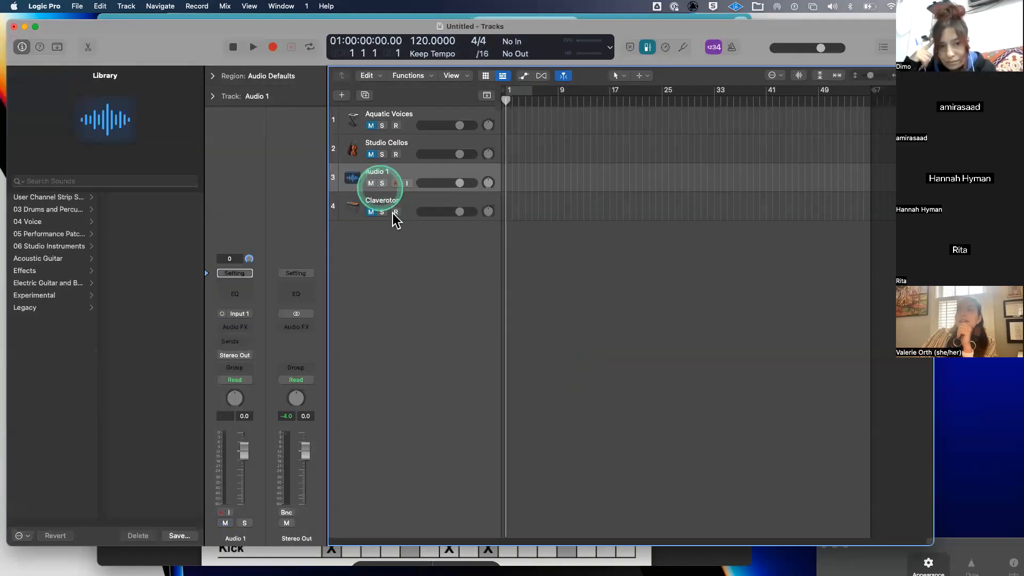
drag(401, 170, 393, 210)
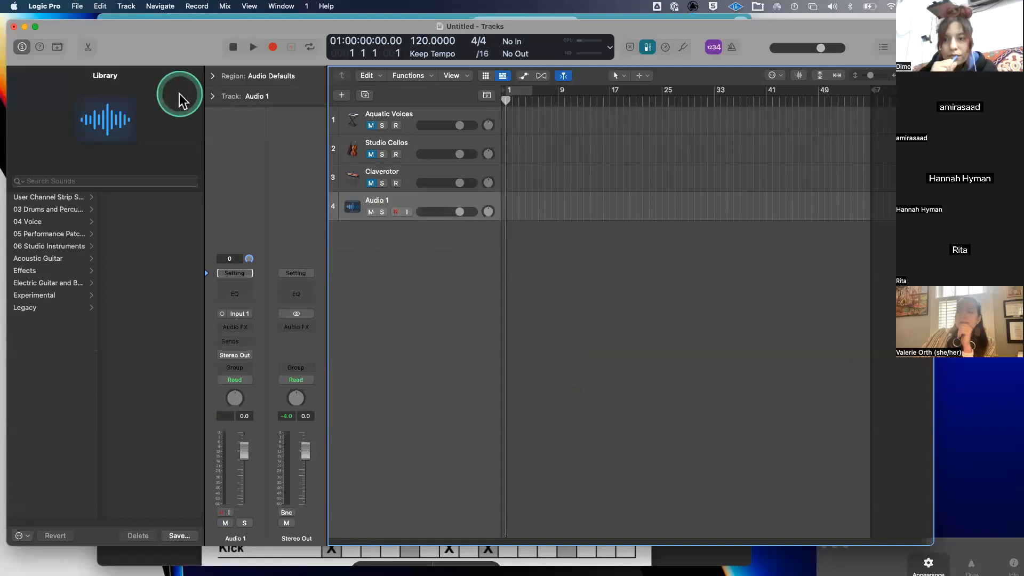
key(y)
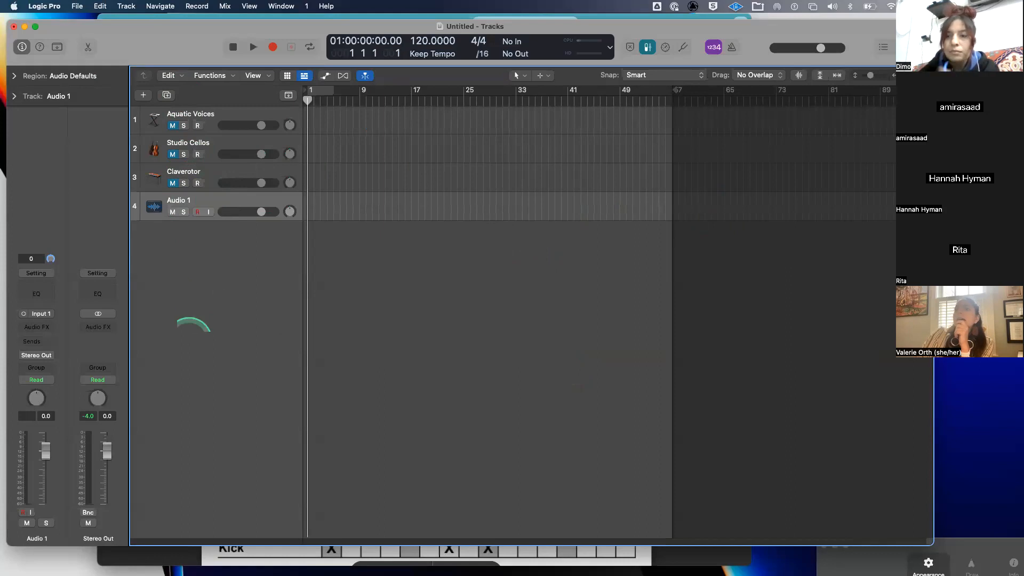
- Search Finder for 'spicel' and open the Splice samples folder
mouse_move(99, 556)
click(98, 552)
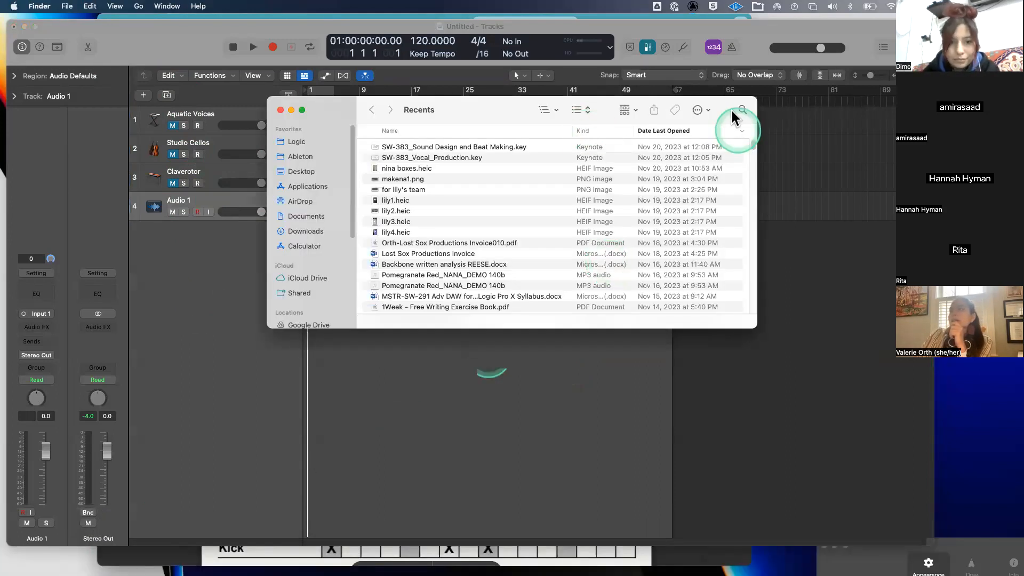
click(741, 114)
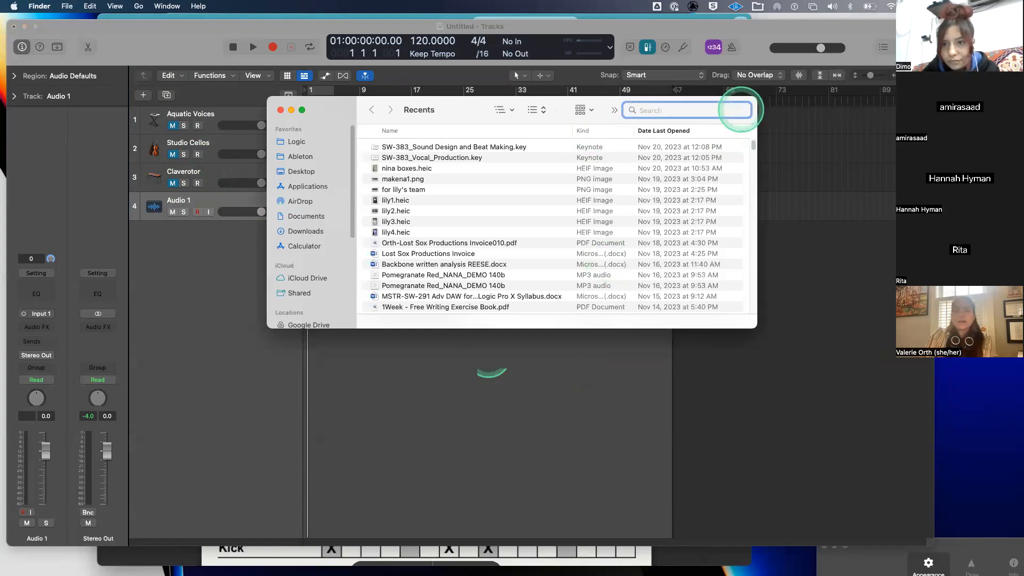
text(spice)
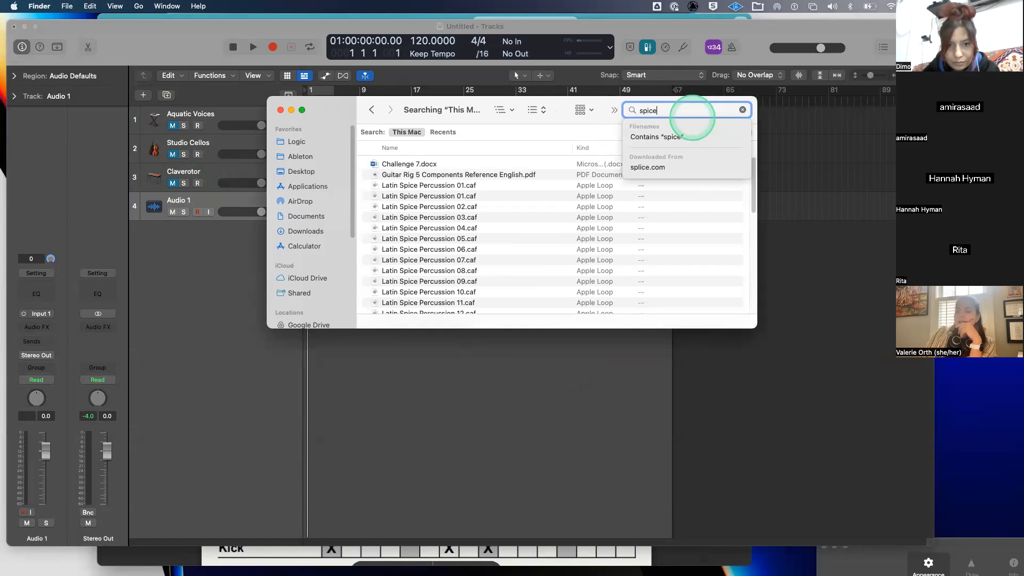
text(l)
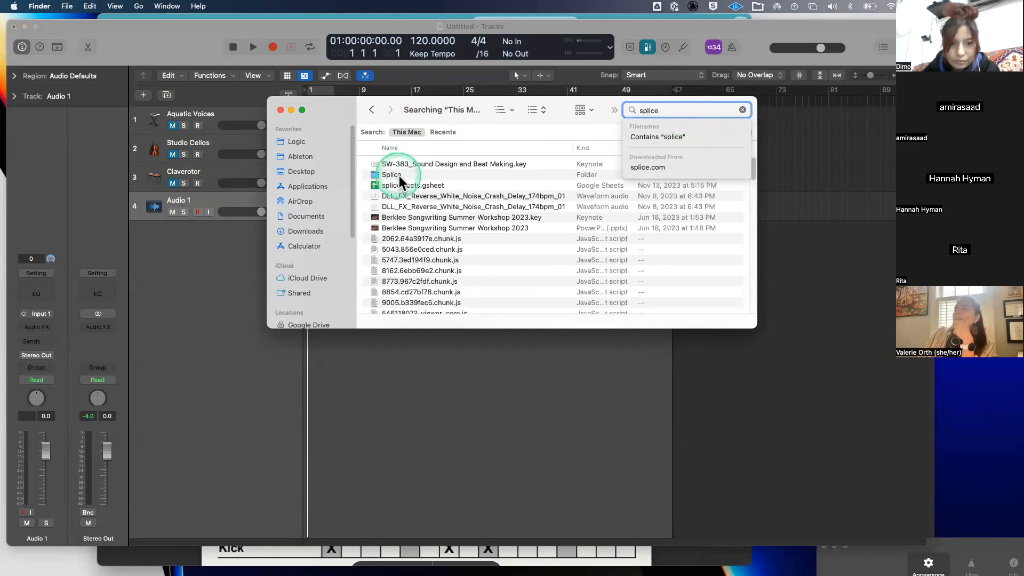
double_click(399, 176)
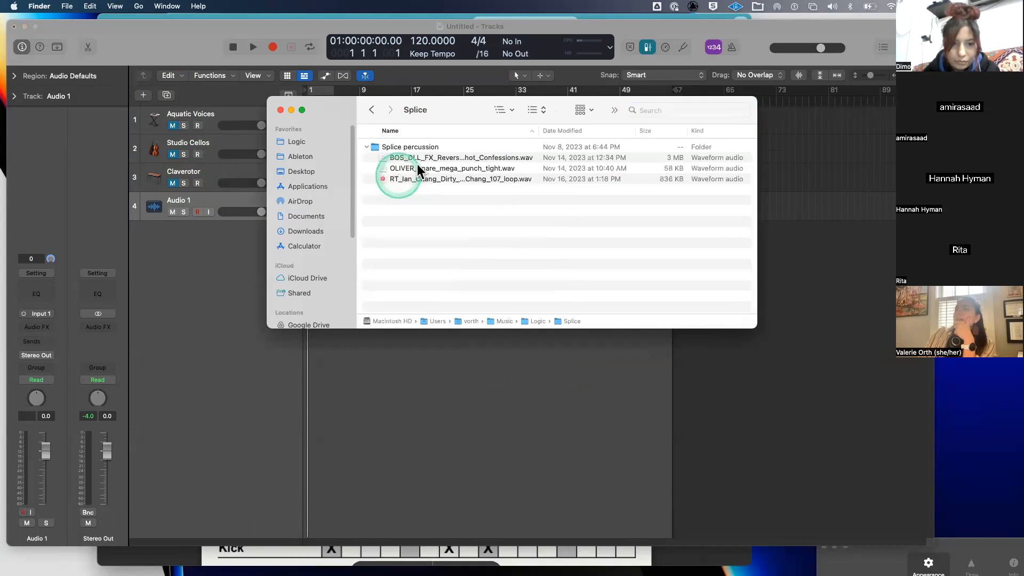
- Quick Look the snare sample and the Dirty Loop drum loop, checking the loop's full file name
click(418, 169)
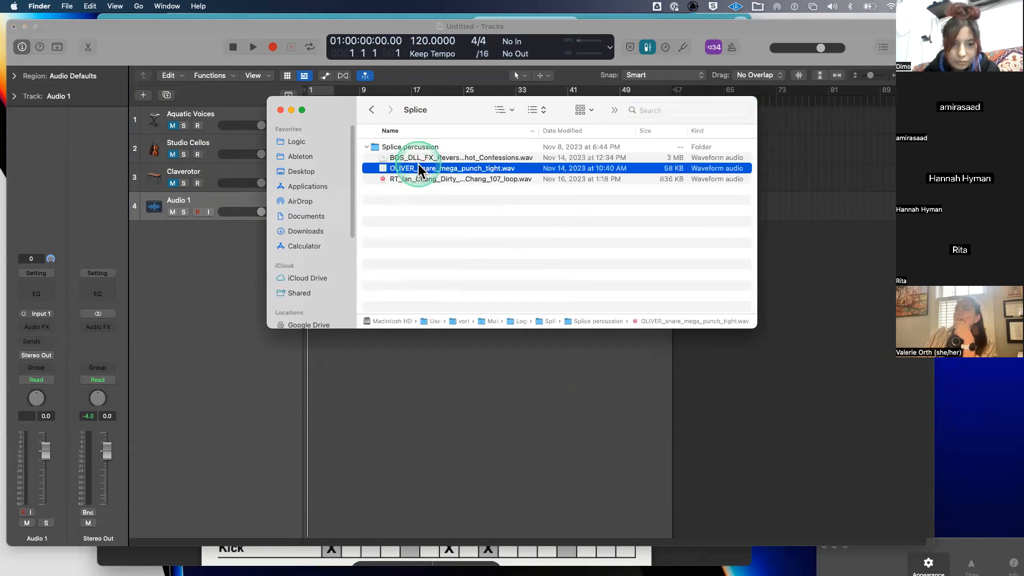
key(space)
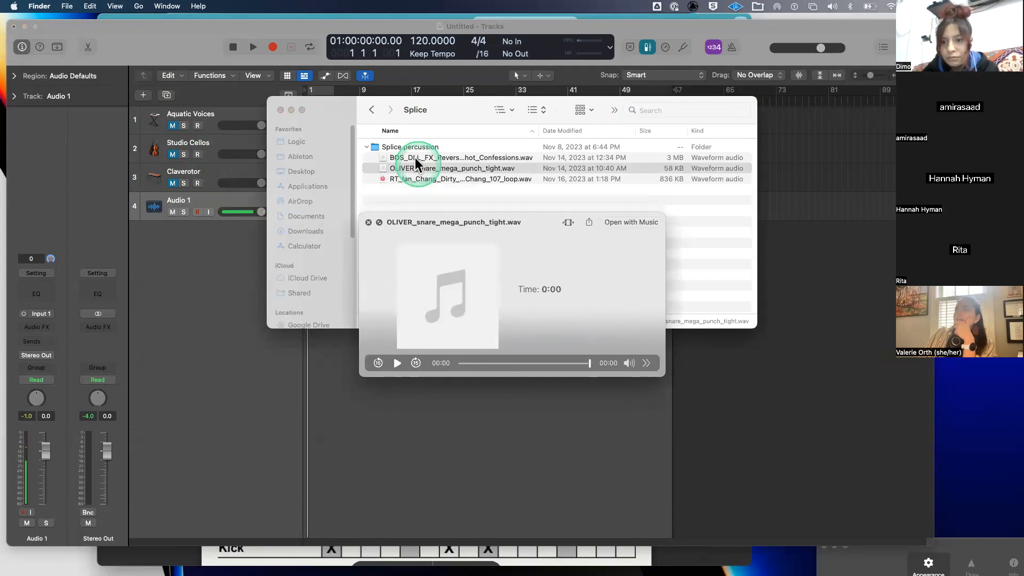
click(412, 180)
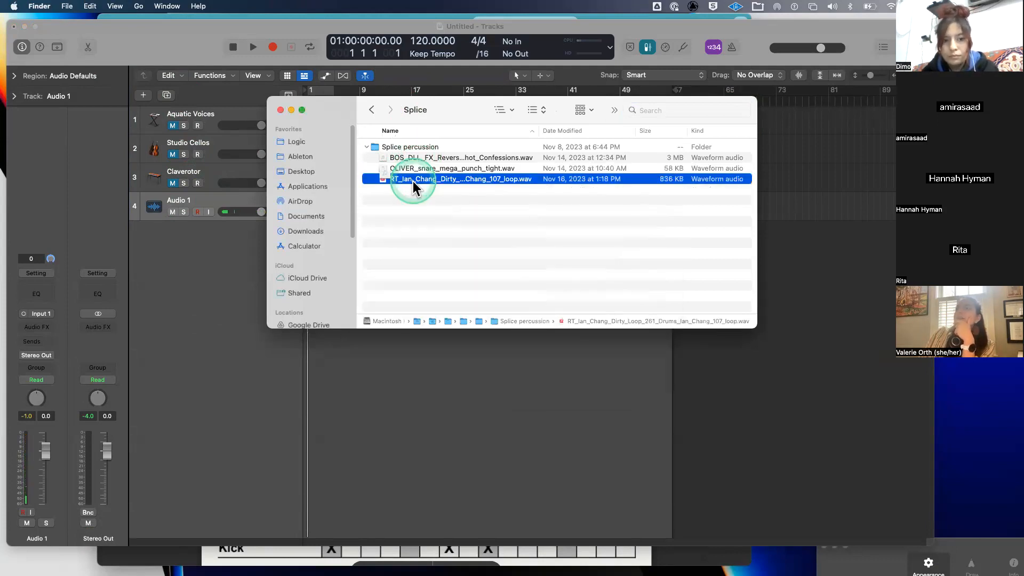
key(space)
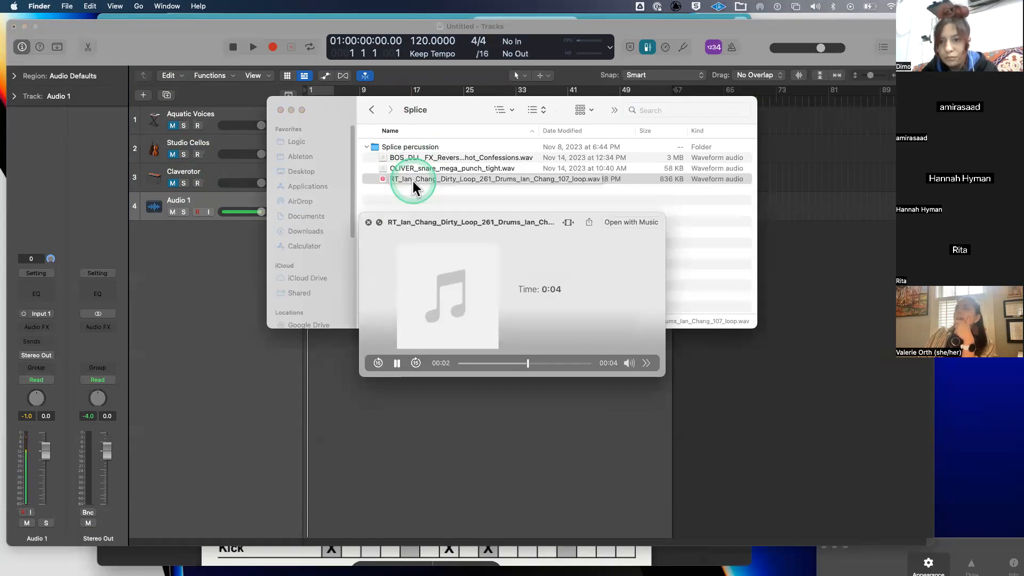
key(space)
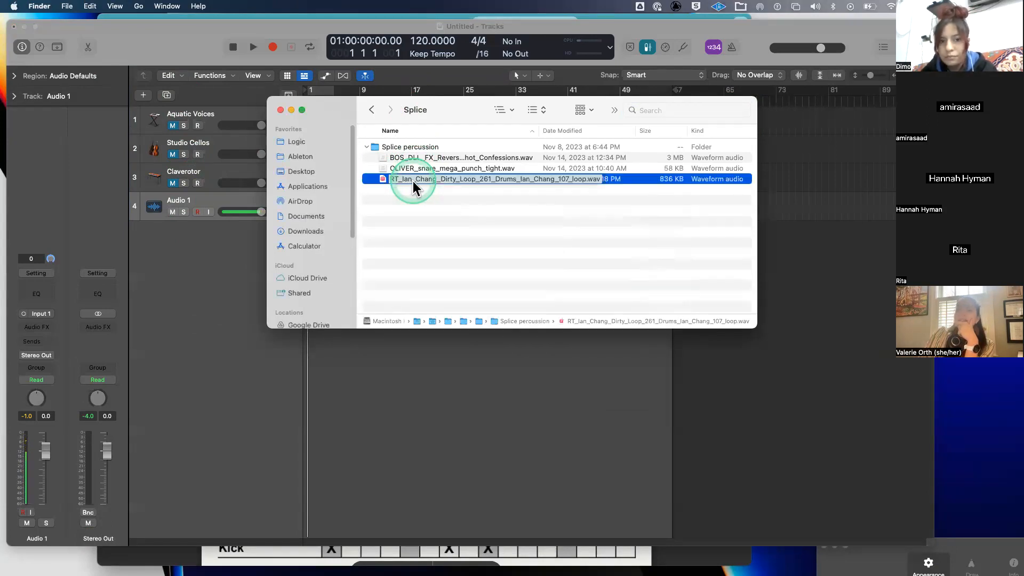
mouse_move(413, 181)
mouse_down()
mouse_move(505, 206)
mouse_move(519, 184)
mouse_move(441, 168)
mouse_move(425, 177)
mouse_up()
click(426, 177)
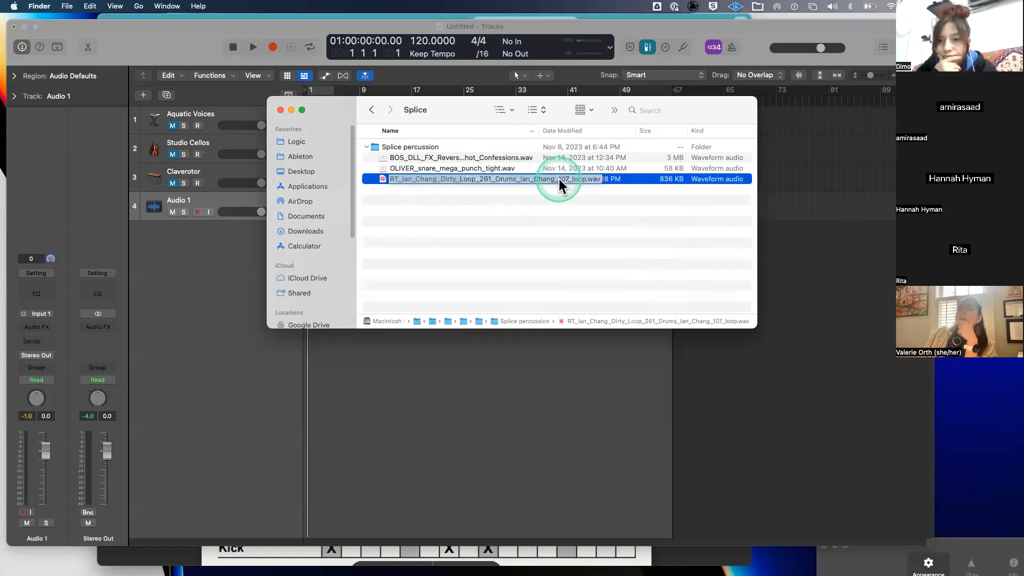
drag(517, 179, 414, 264)
- Set the tempo to 118 BPM and add the Dirty Loop file at Audio 1's start, mono, without its tempo
click(417, 45)
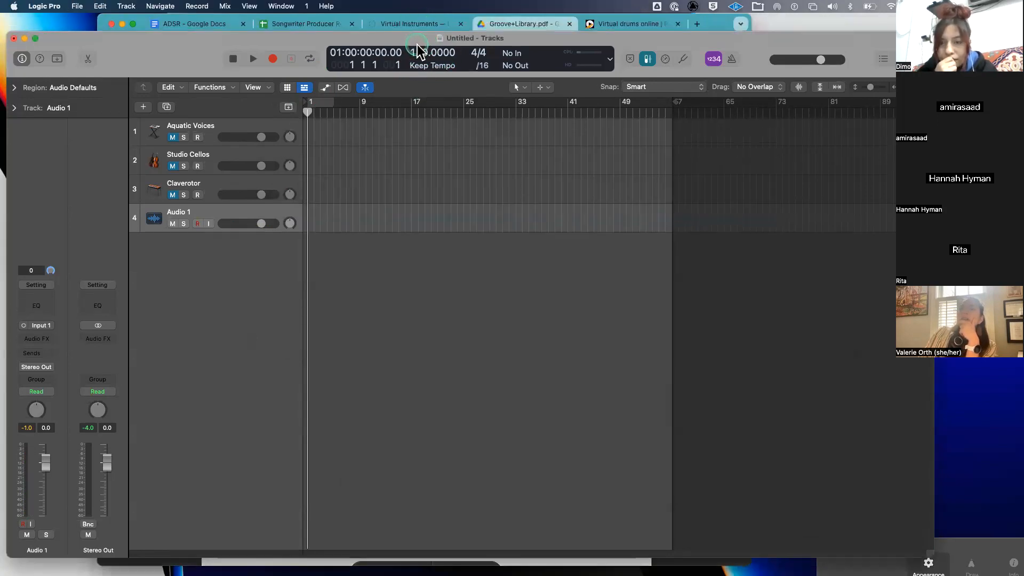
drag(418, 52, 419, 64)
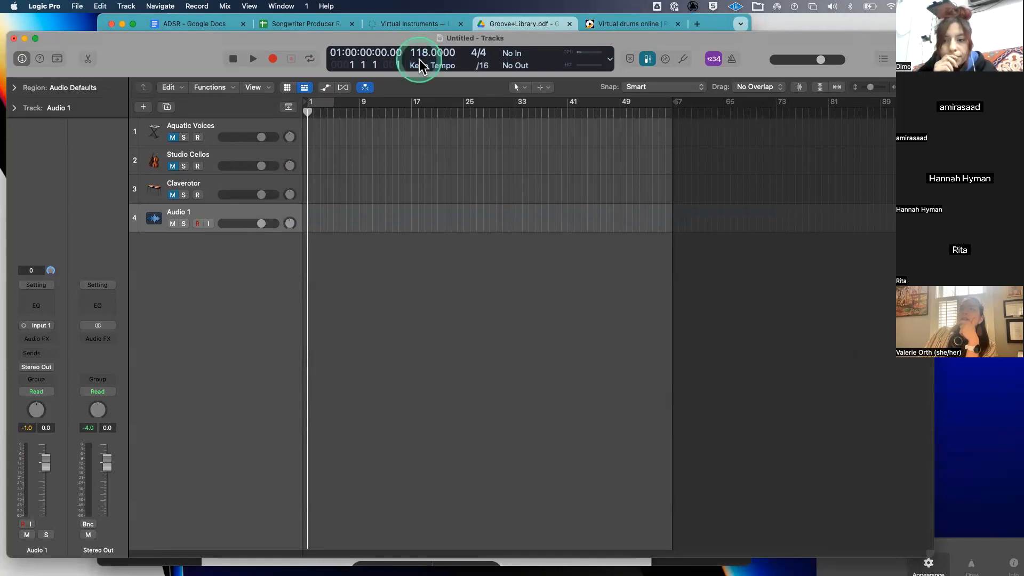
mouse_move(277, 557)
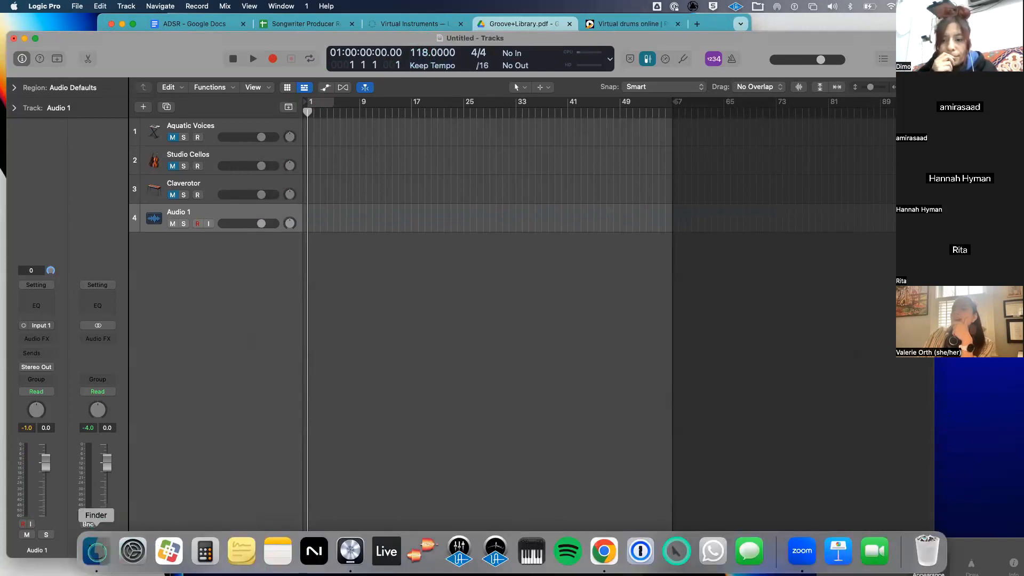
click(97, 549)
click(493, 327)
drag(494, 328, 307, 218)
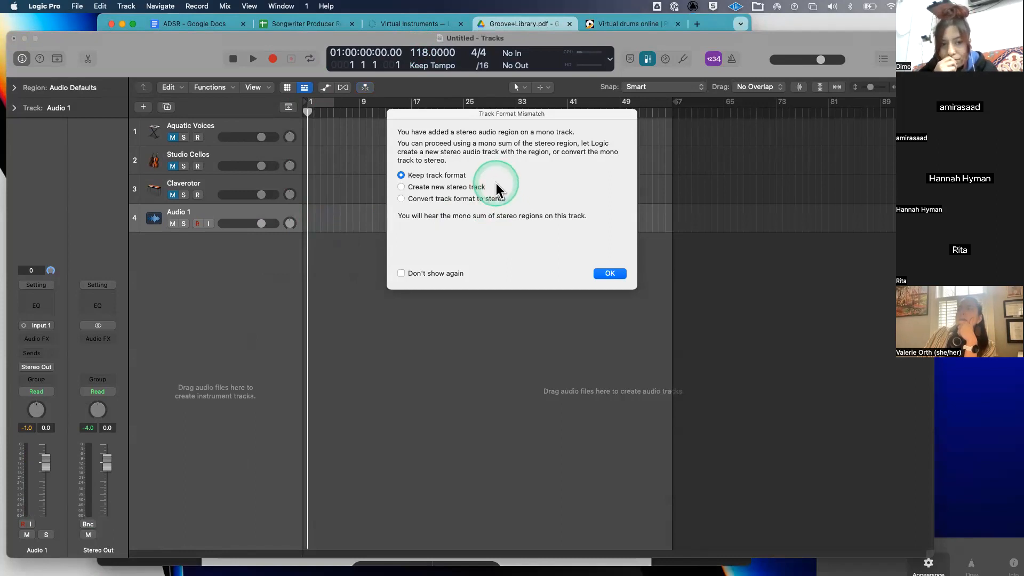
click(617, 271)
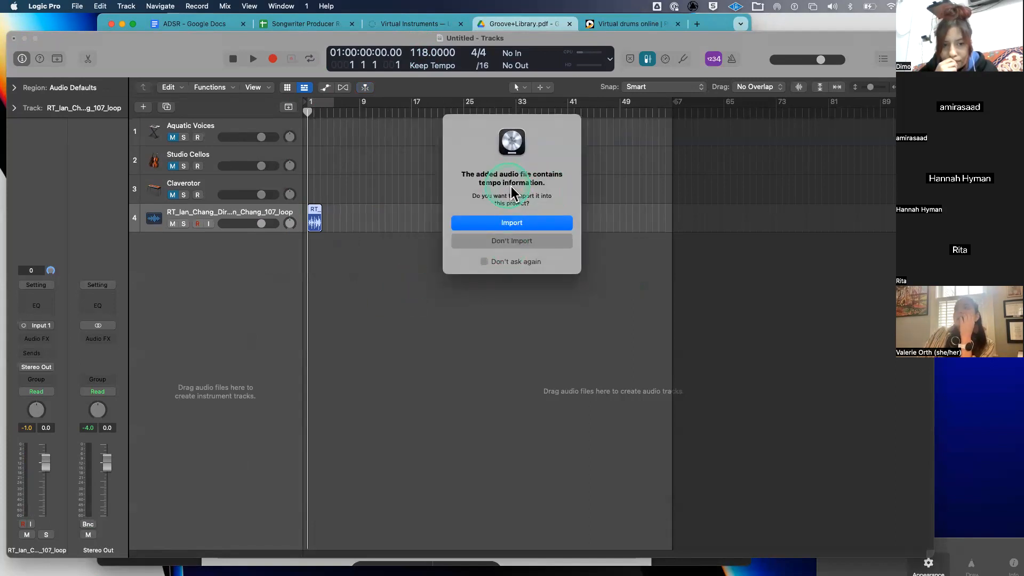
click(516, 244)
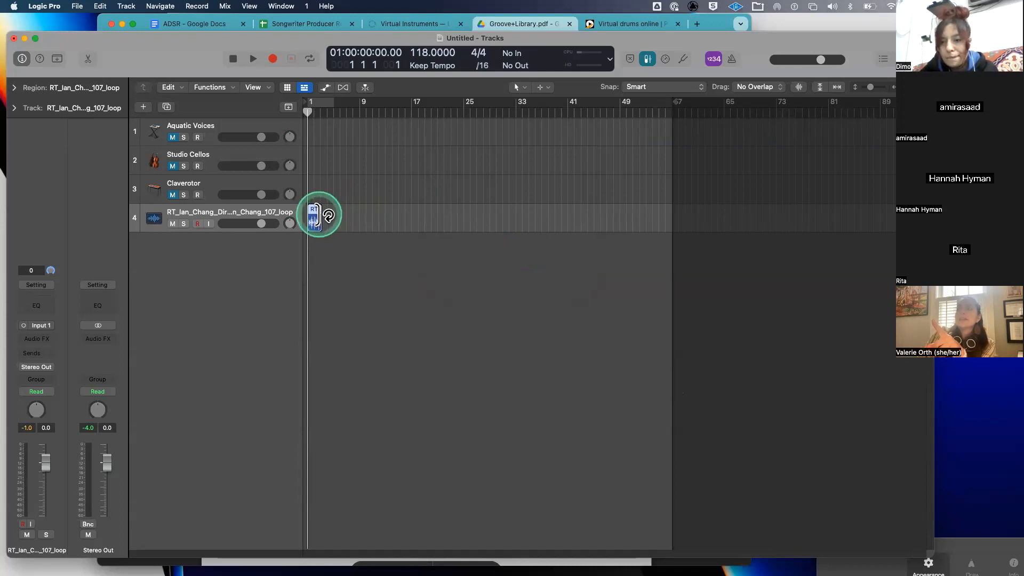
- Audition the looped drum region with the metronome on, then turn Loop off on the region
key(l)
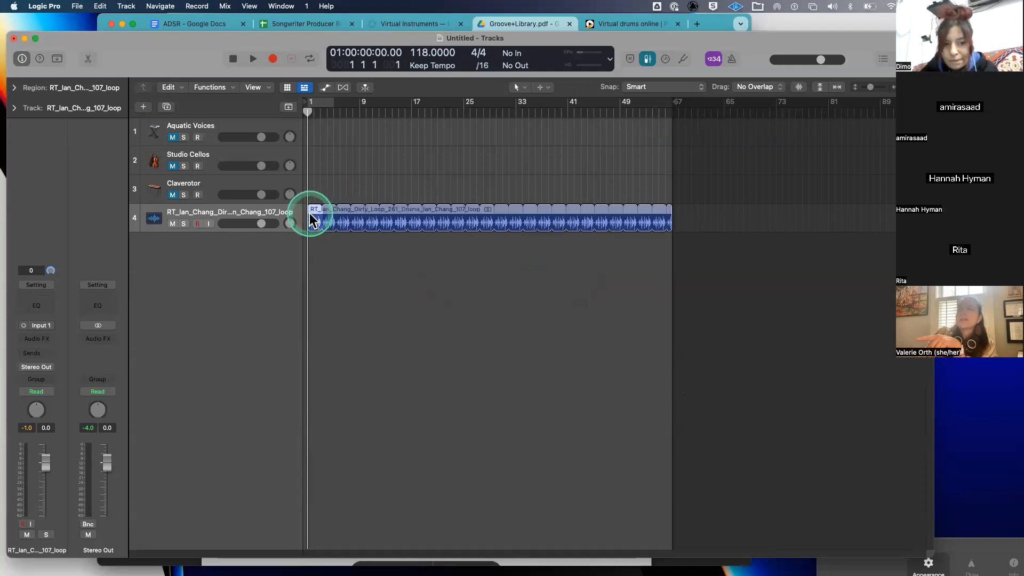
key(space)
key(space)
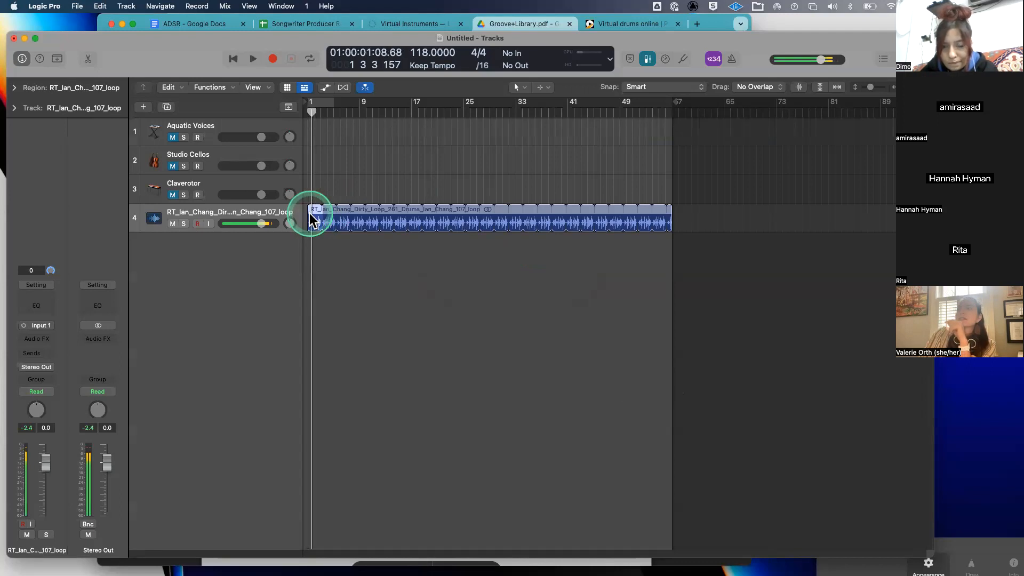
click(731, 59)
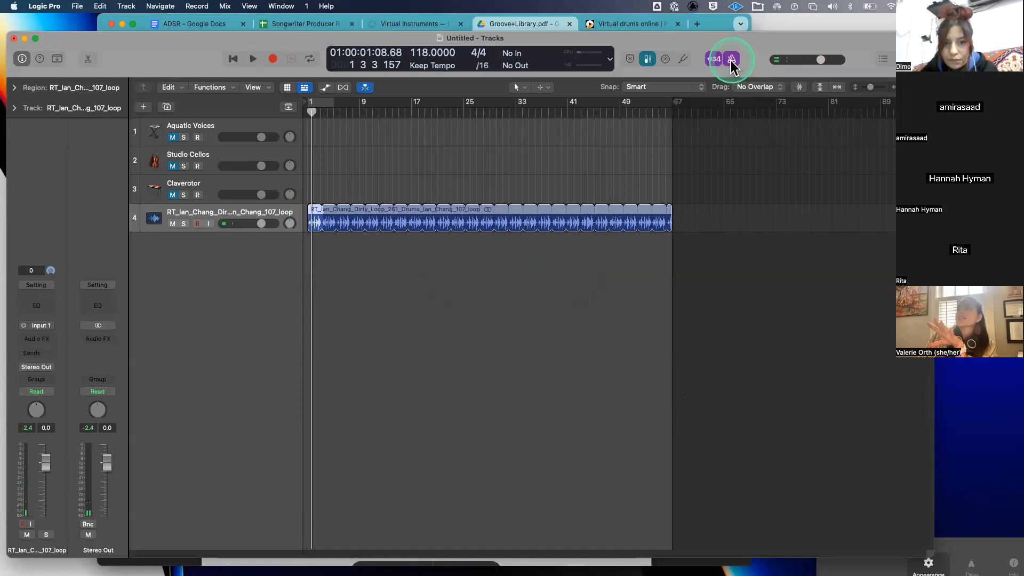
key(space)
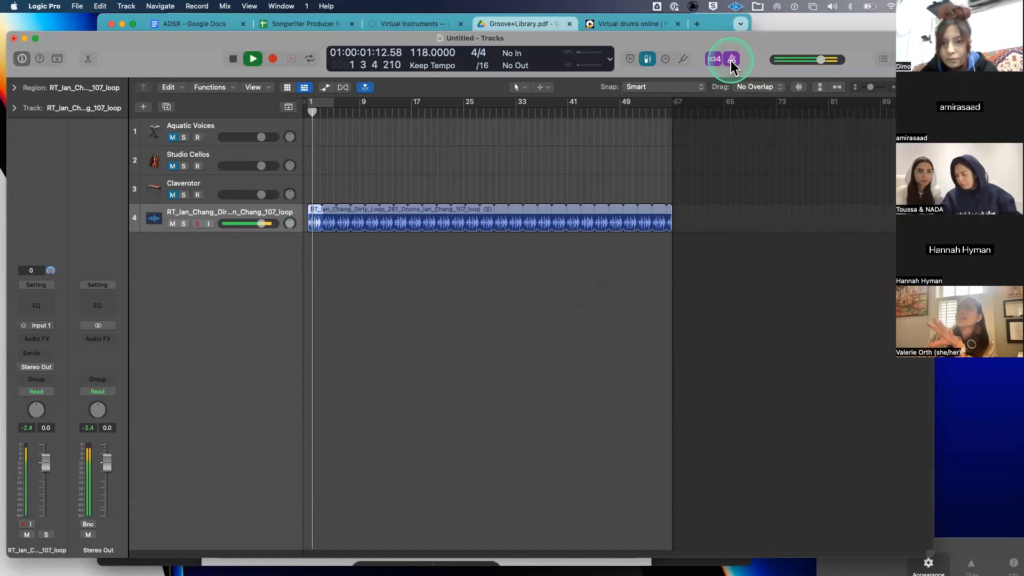
key(space)
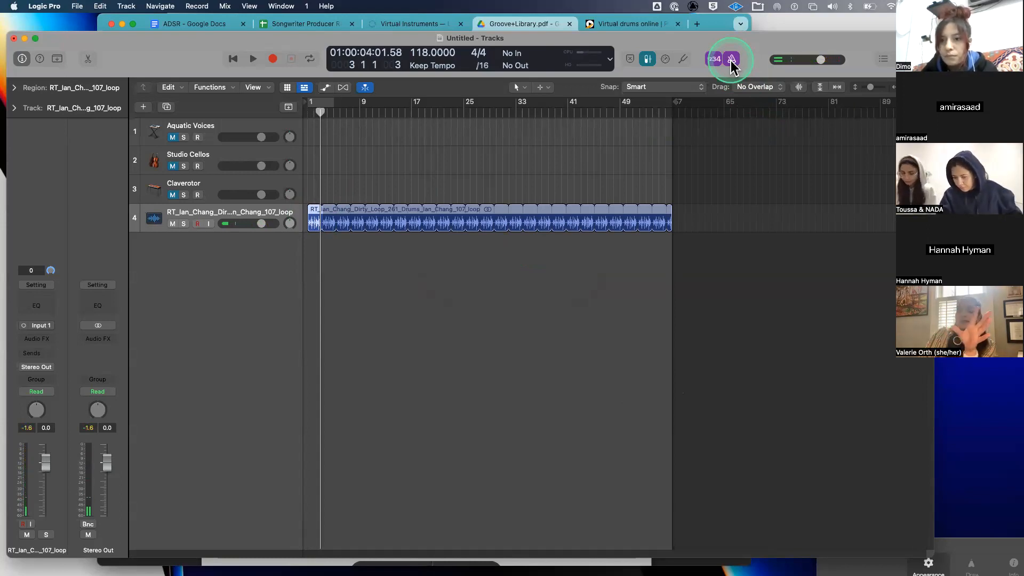
key(l)
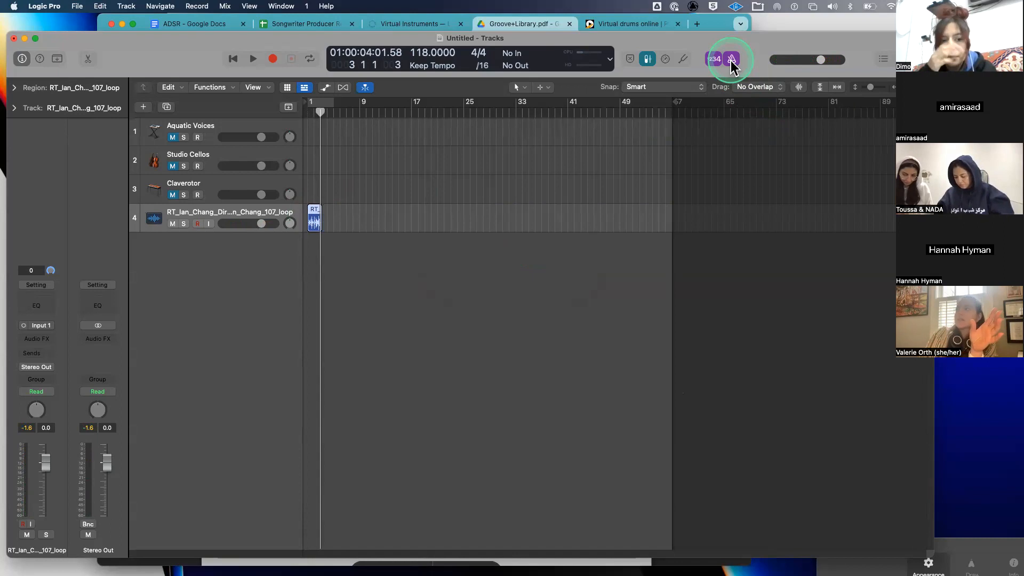
click(314, 207)
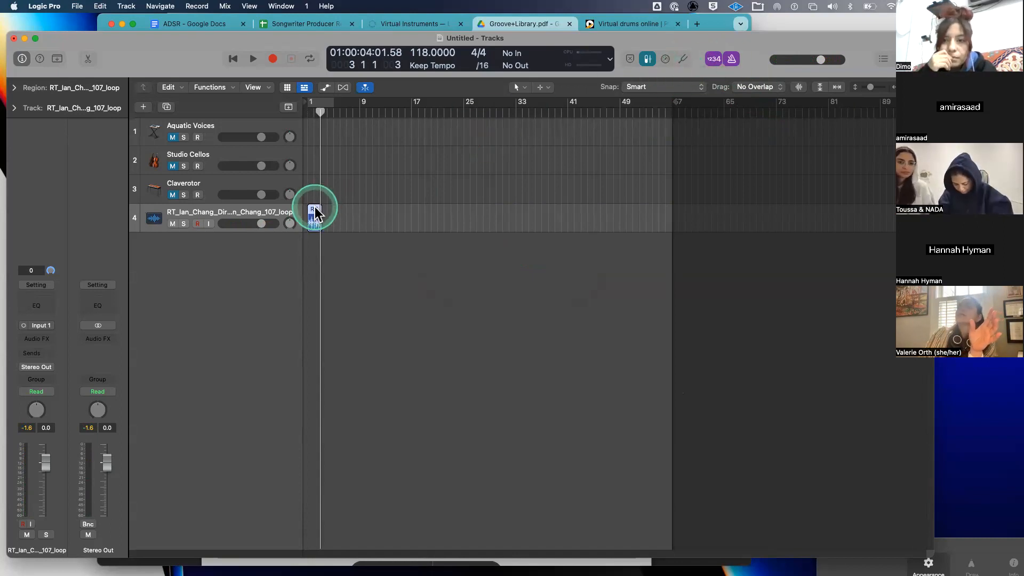
- Apply Project Tempo to Region and Downbeat on the short Dirty Loop drum region
right_click(315, 208)
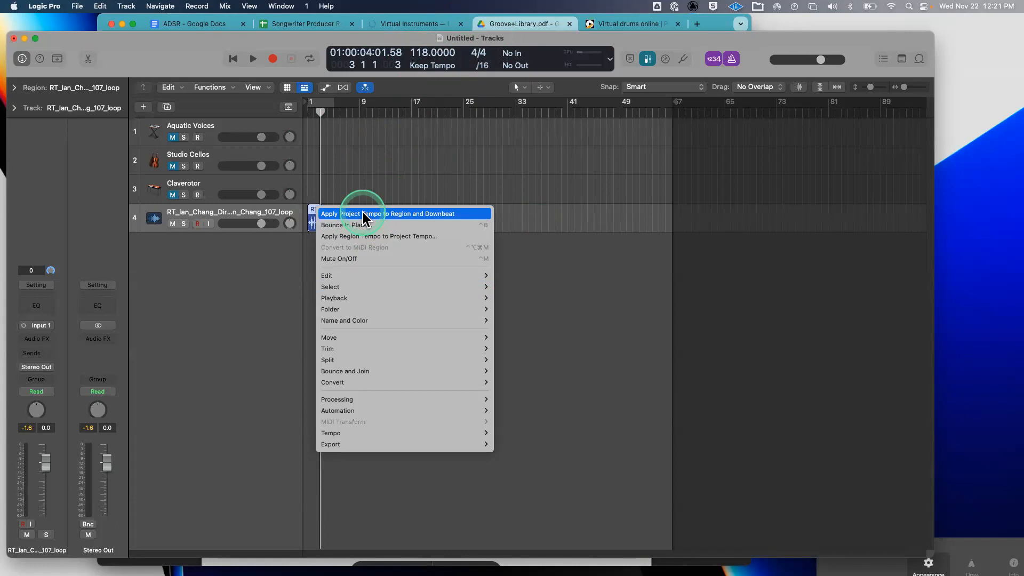
click(363, 214)
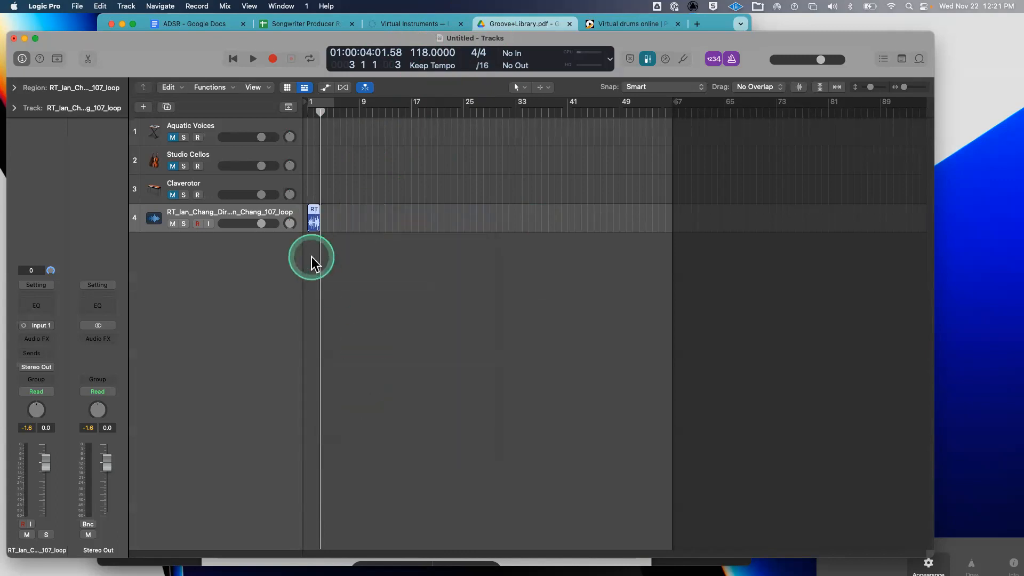
- Apply Project Tempo to Region and Downbeat again so the drum region ends at bar 3
scroll(311, 257, up, 10)
scroll(311, 257, down, 3)
scroll(311, 257, left, 3)
scroll(312, 257, left, 3)
click(526, 216)
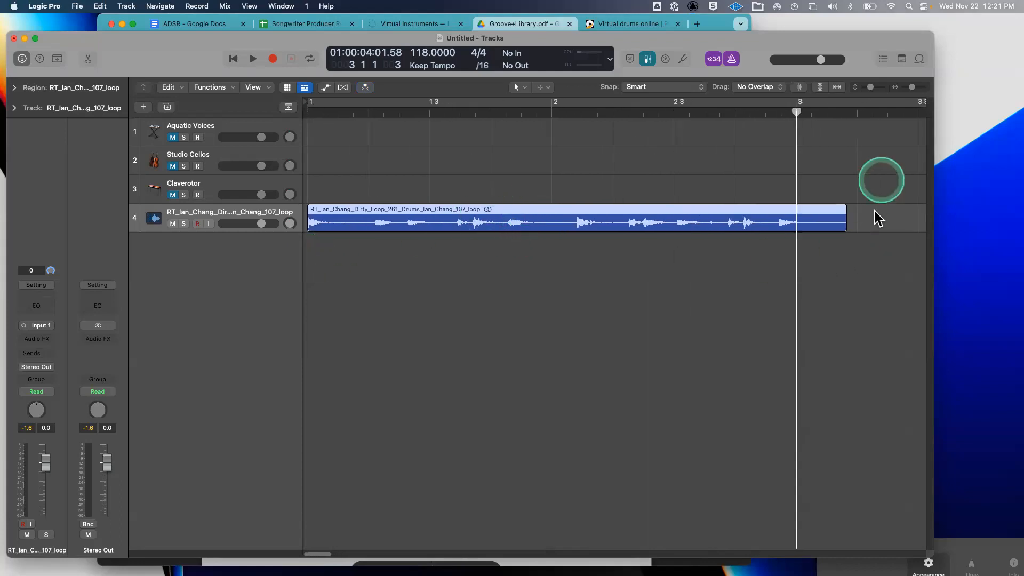
right_click(580, 209)
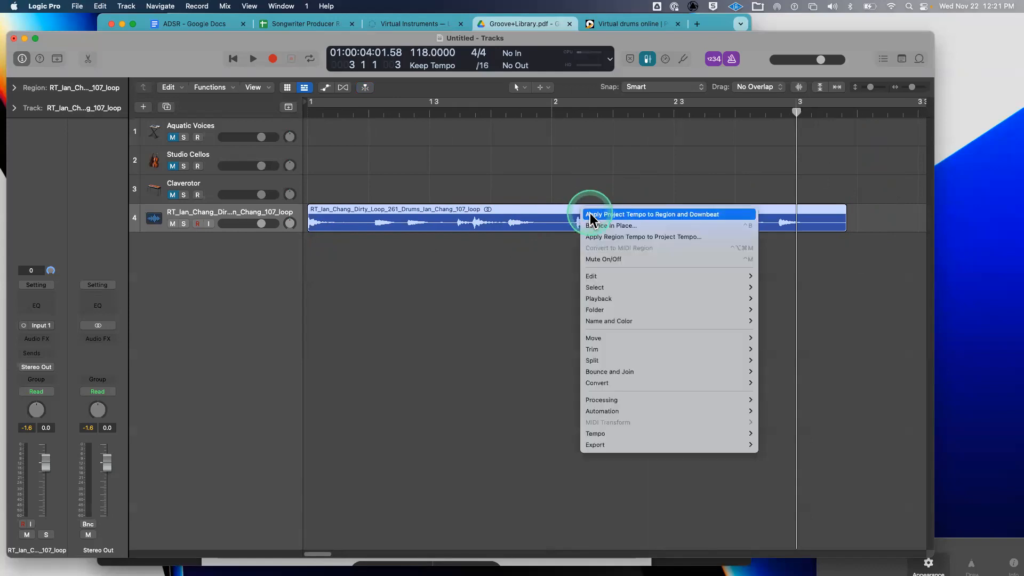
click(591, 215)
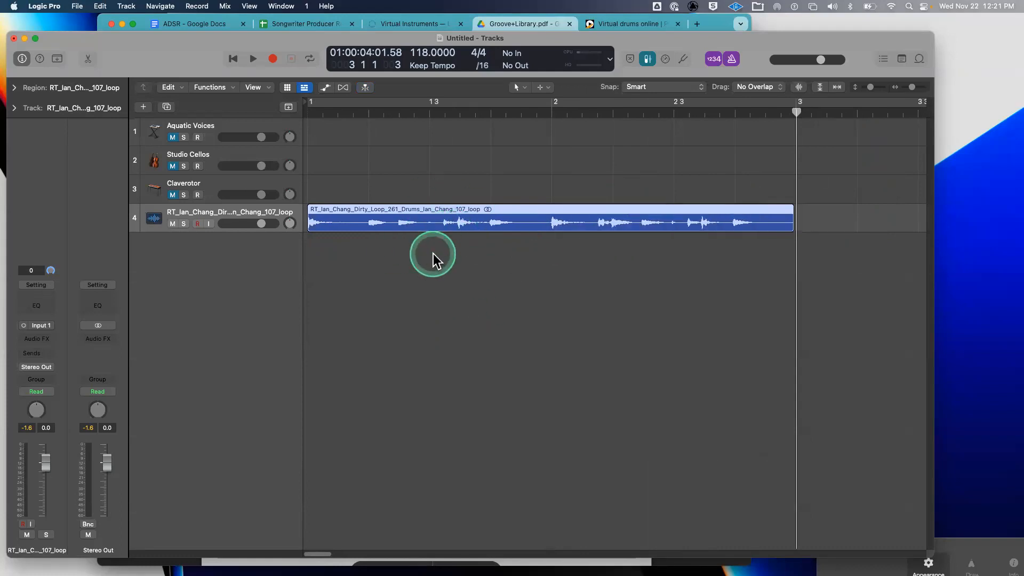
- Play the conformed two-bar drum loop from the project start
key(Return)
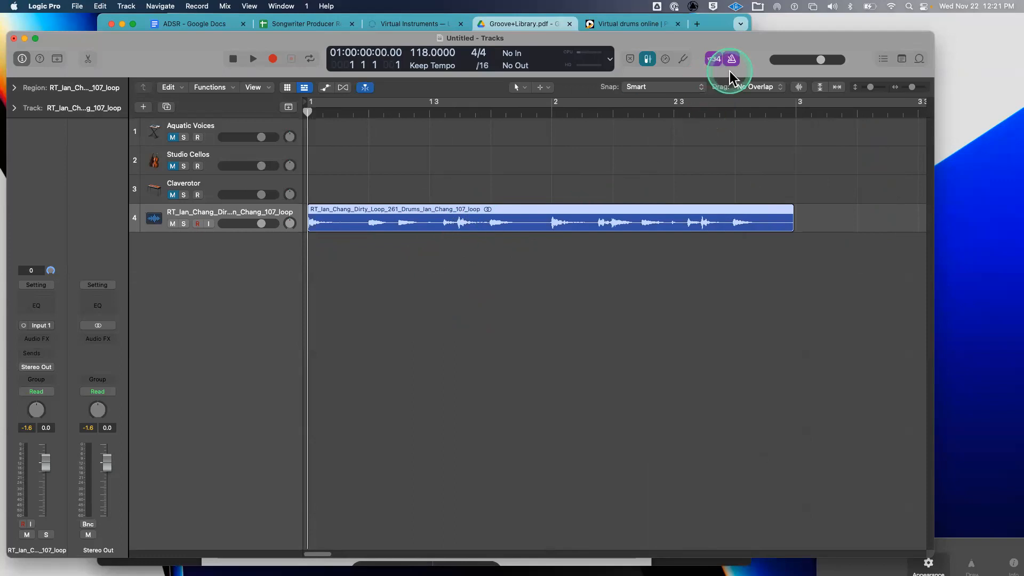
key(space)
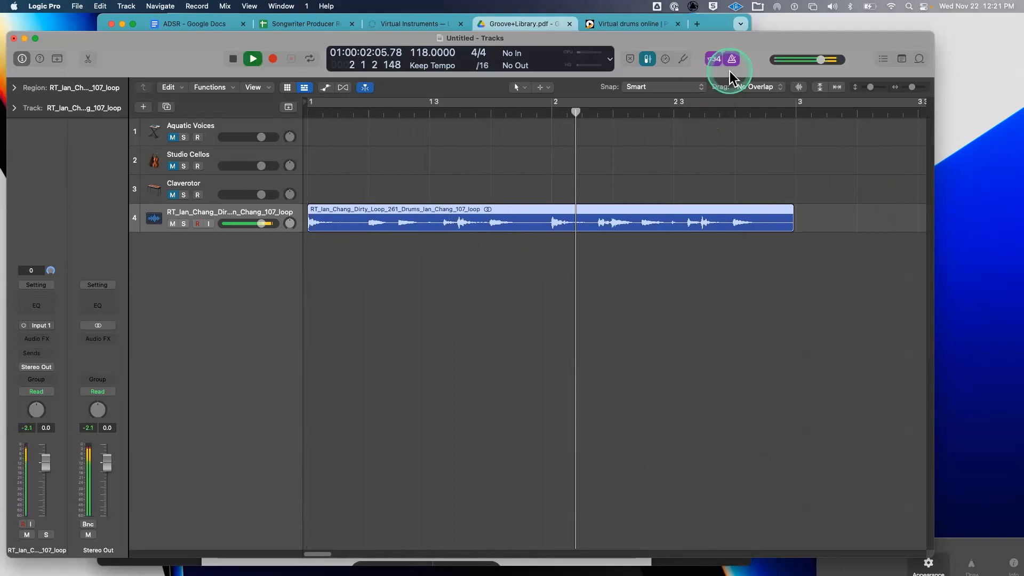
key(space)
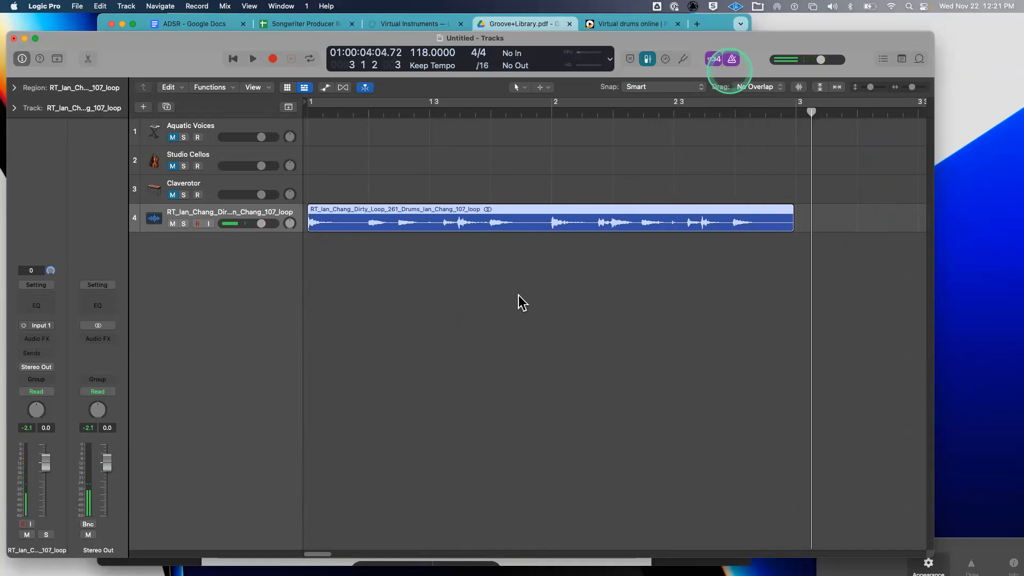
click(515, 304)
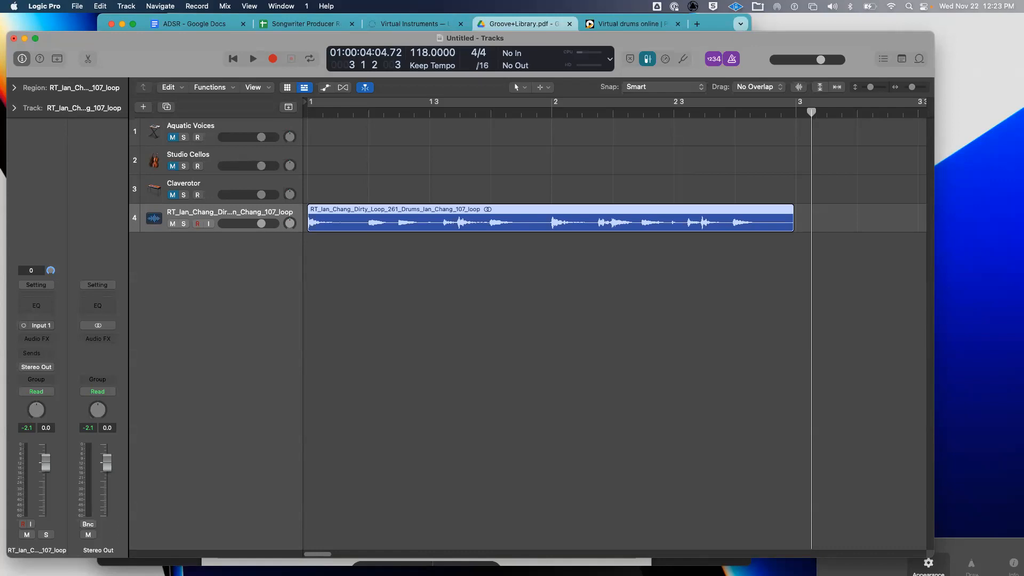
click(478, 54)
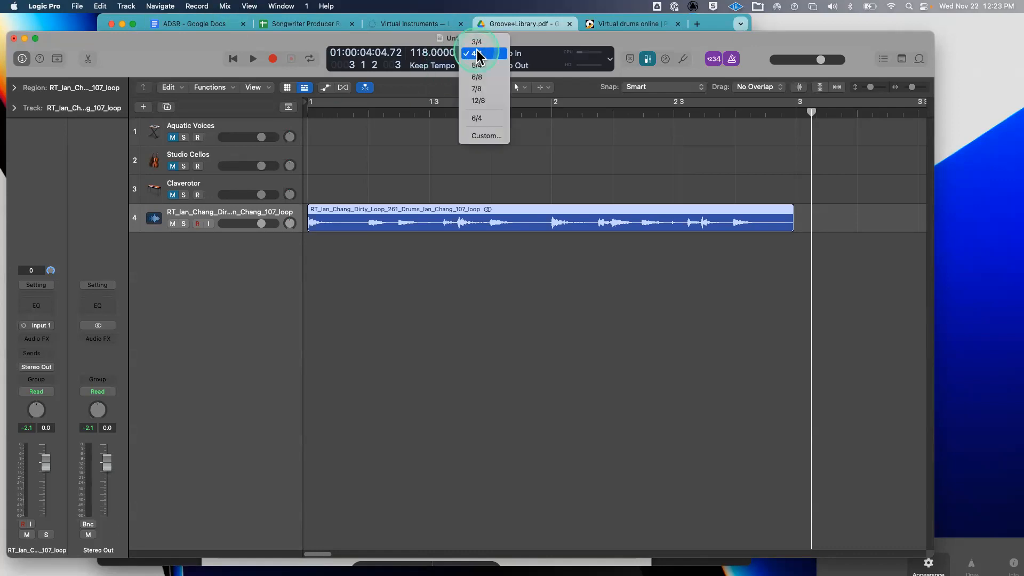
click(436, 38)
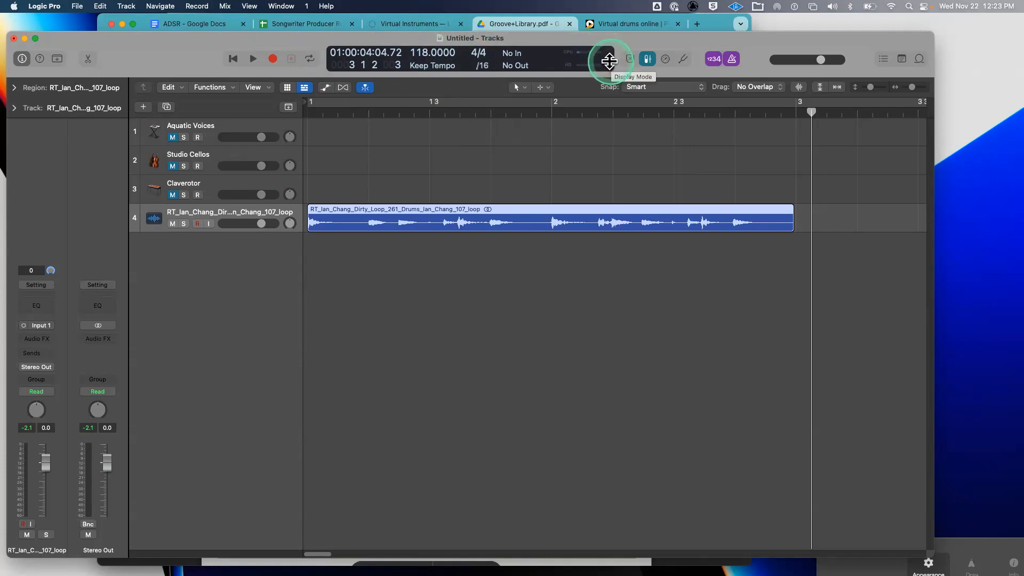
click(596, 58)
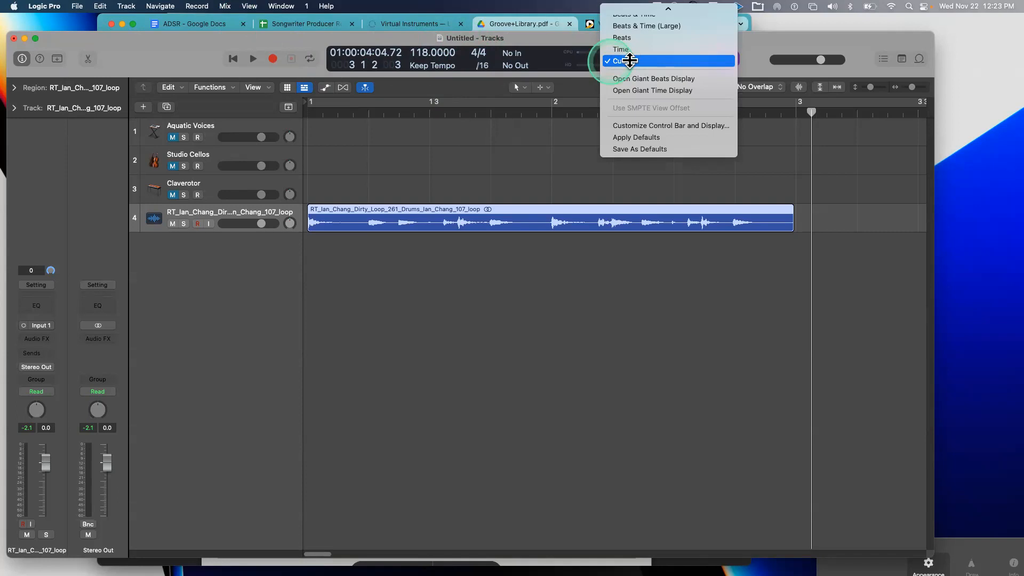
click(629, 60)
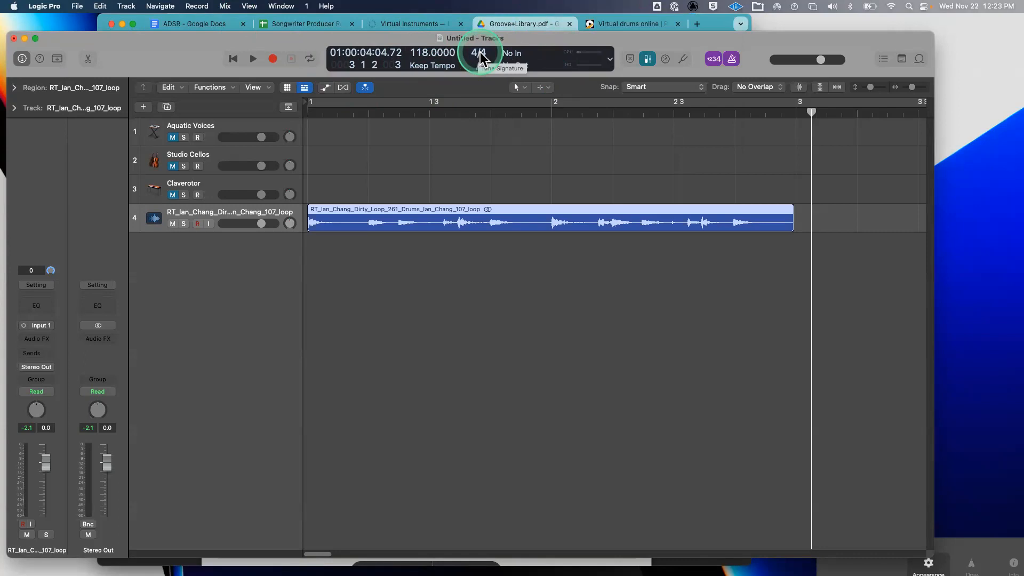
click(609, 62)
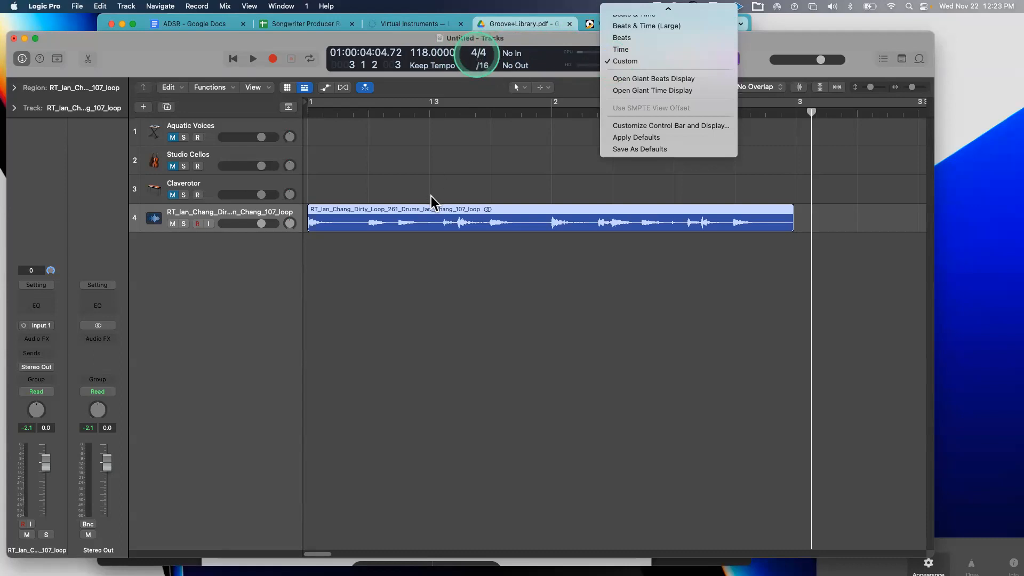
click(471, 40)
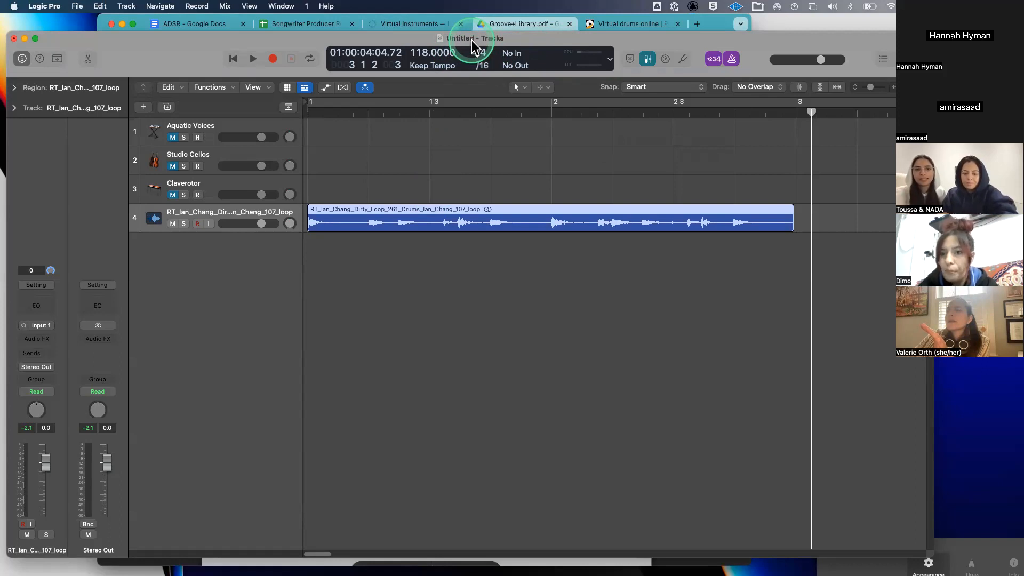
- Inspect the drum region in the track editor, then record-enable track 4
double_click(395, 209)
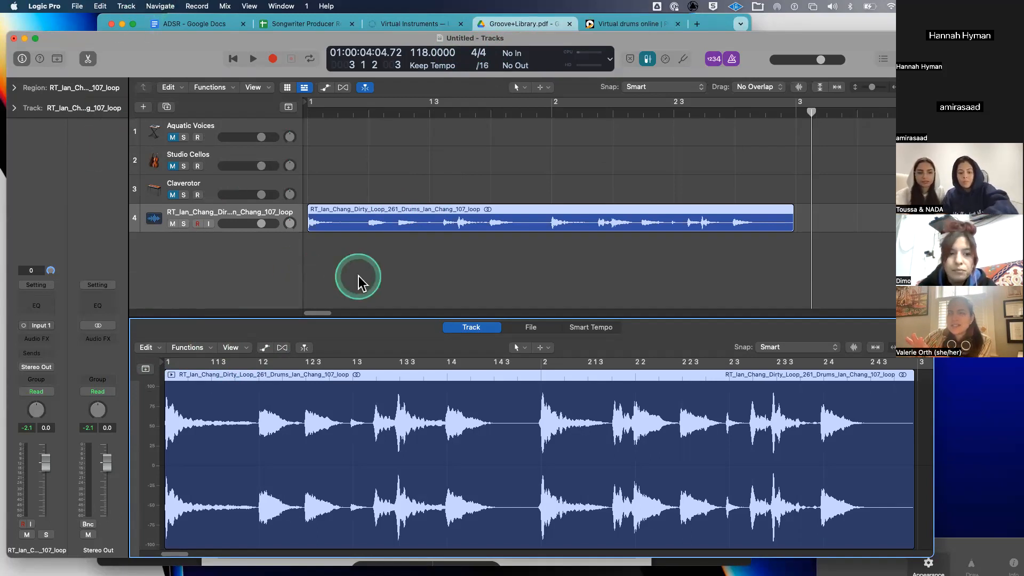
key(e)
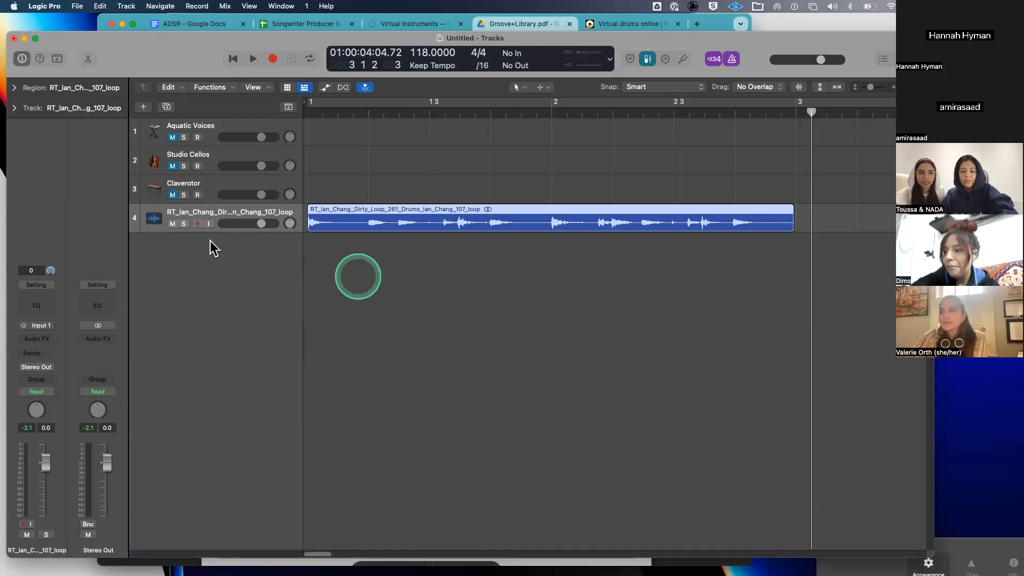
click(198, 224)
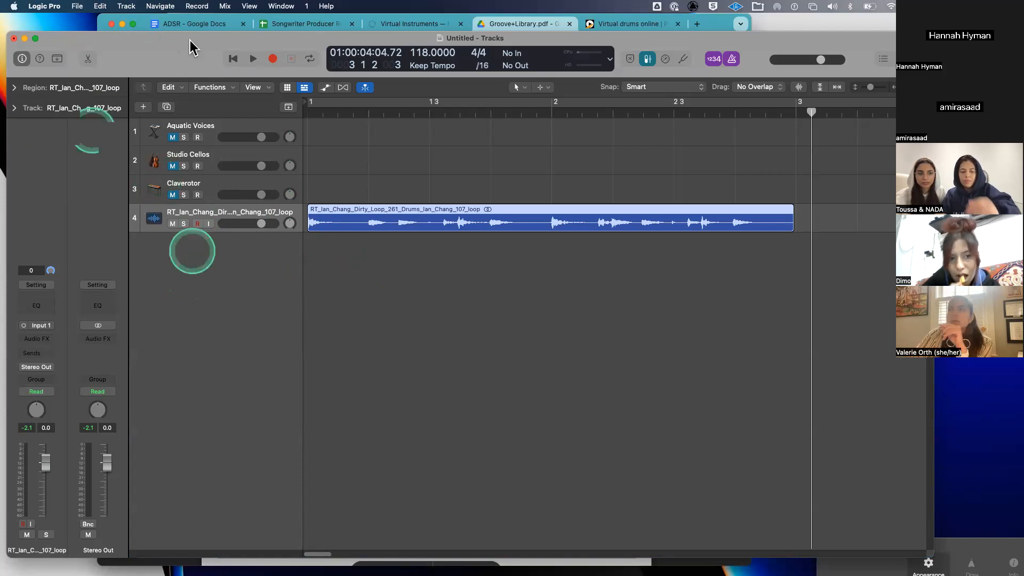
drag(180, 45, 210, 51)
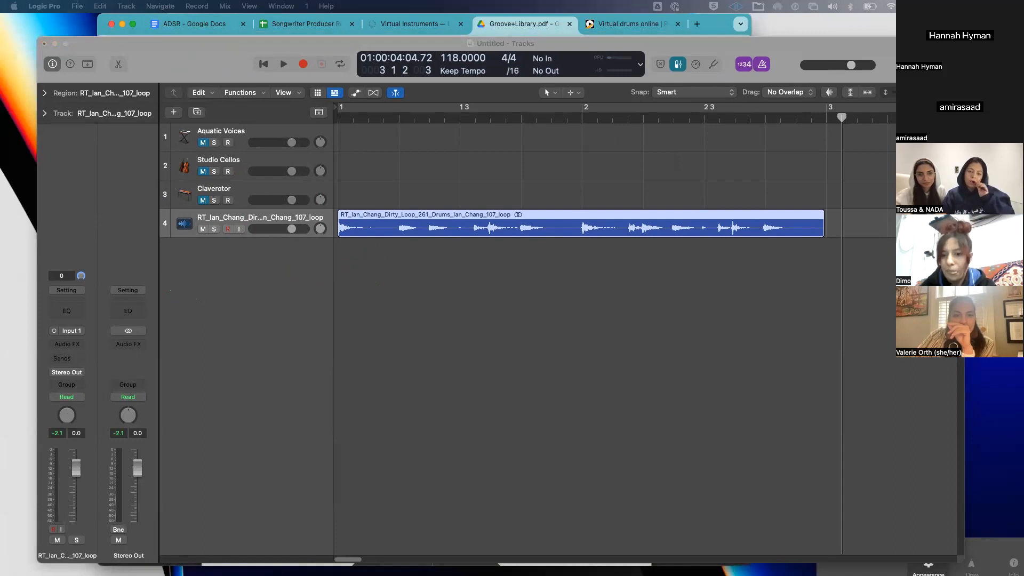
- Bring up Groove+Library.pdf in Chrome at the Rock // Basic Backbeat drum charts
click(435, 23)
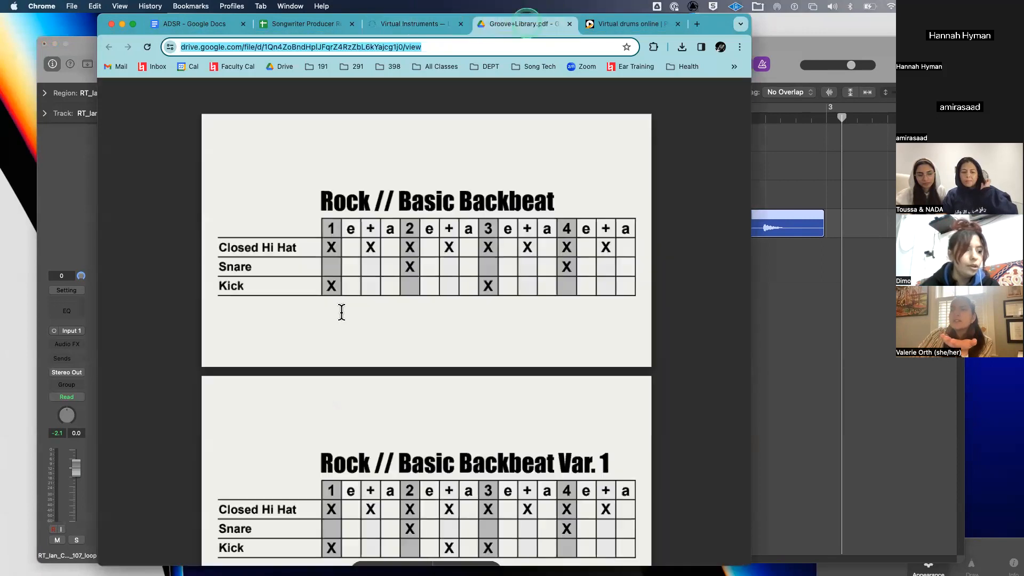
click(341, 312)
scroll(341, 312, down, 2)
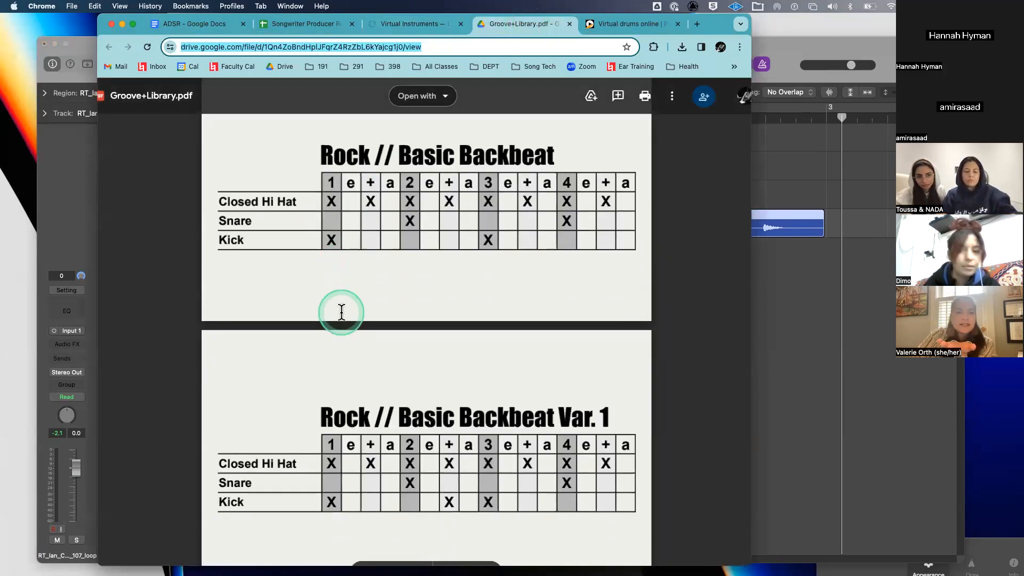
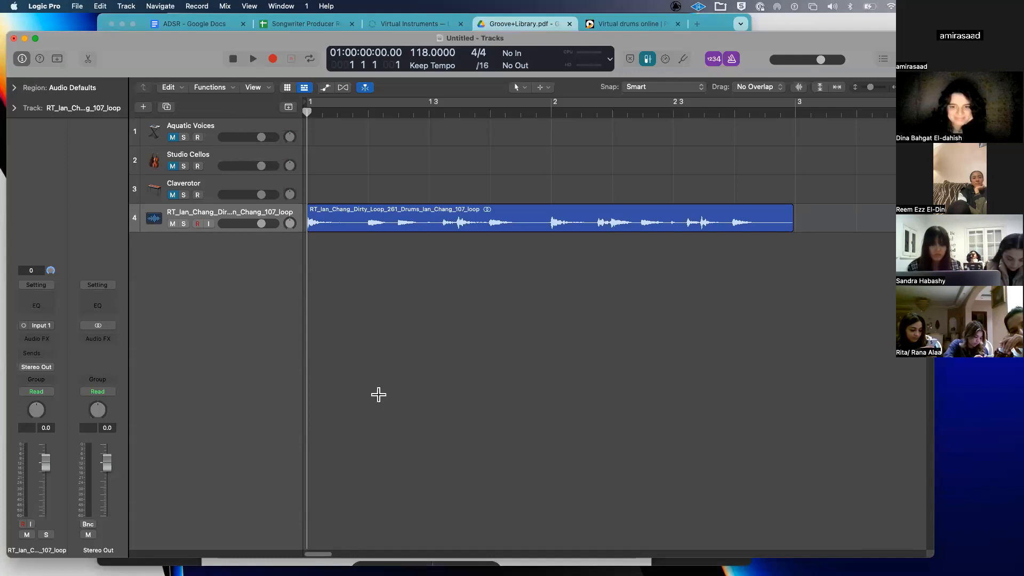
- Check the audio device settings, then close the Settings window
key(super+comma)
click(188, 144)
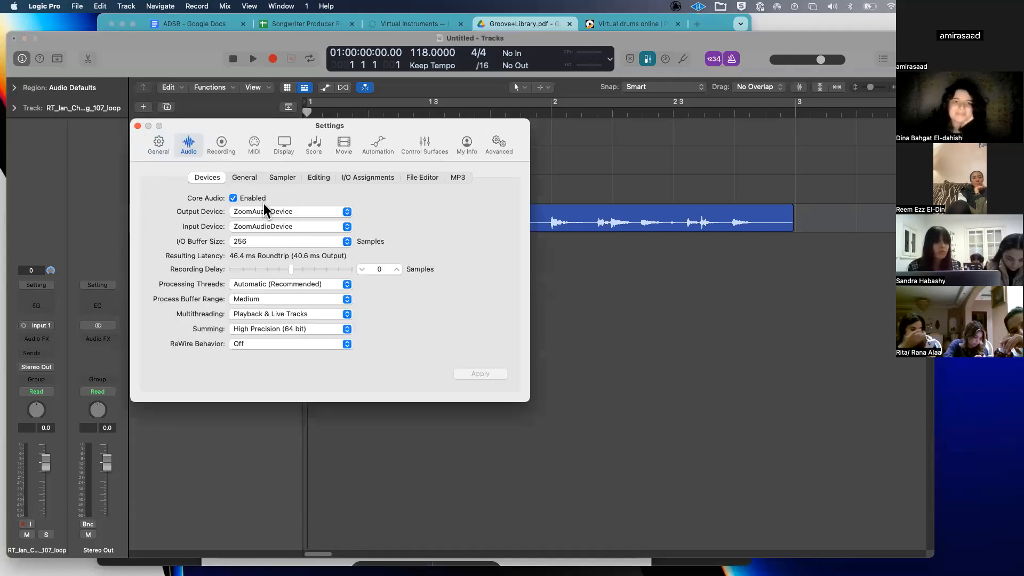
click(137, 126)
- Mute the drum loop audio track on track 4
scroll(351, 364, down, 5)
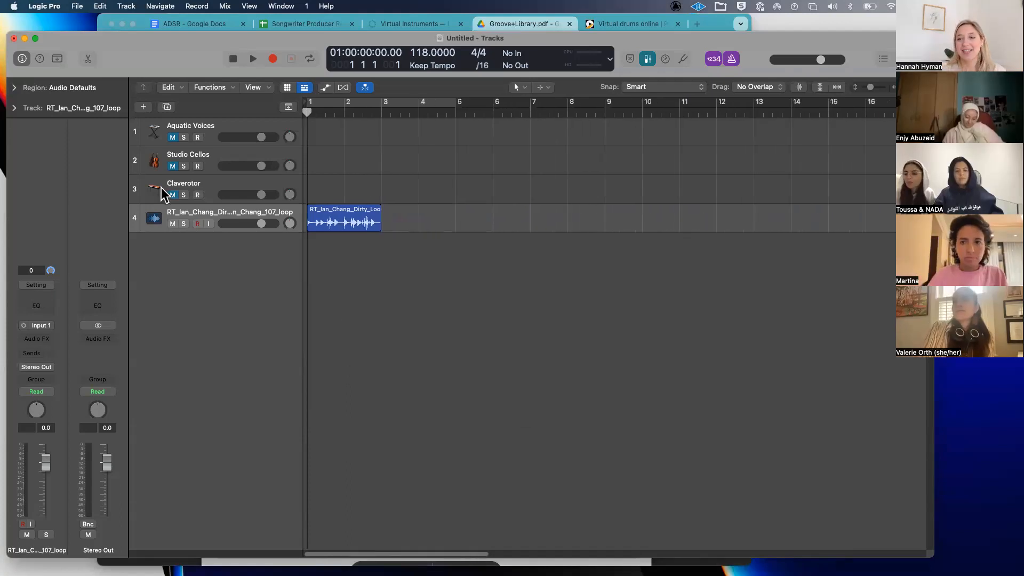
drag(196, 52, 229, 52)
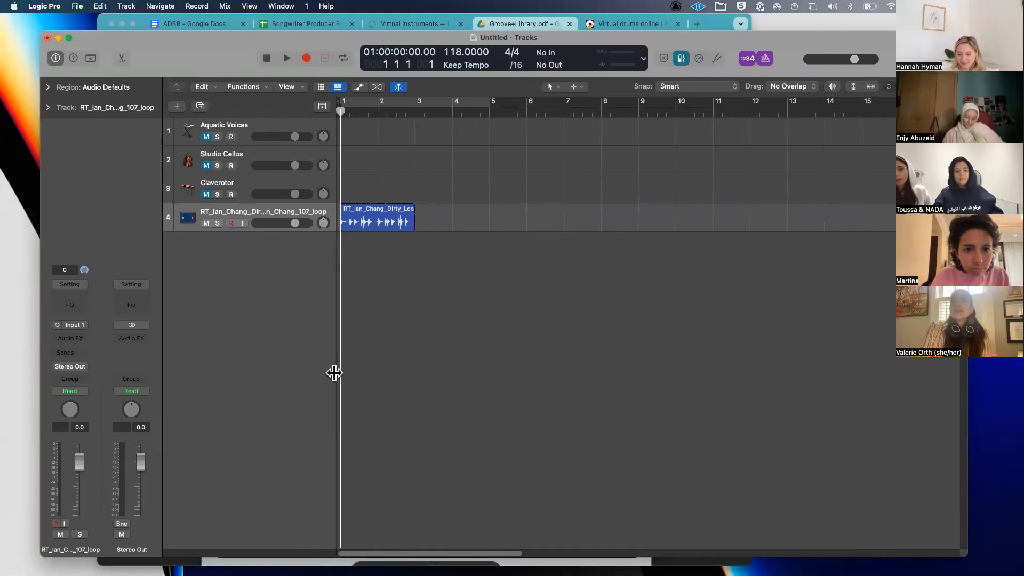
scroll(437, 376, down, 3)
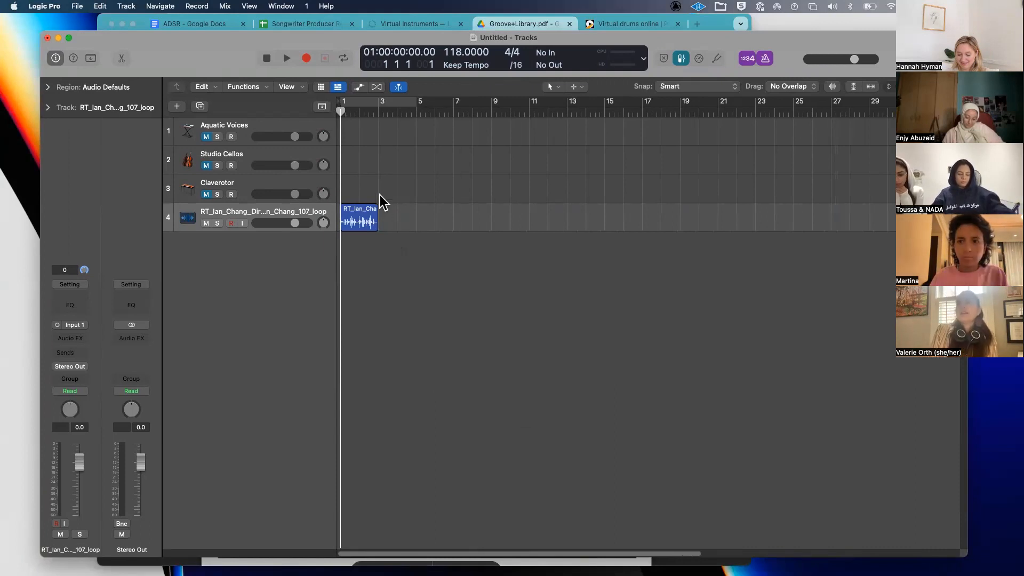
click(206, 223)
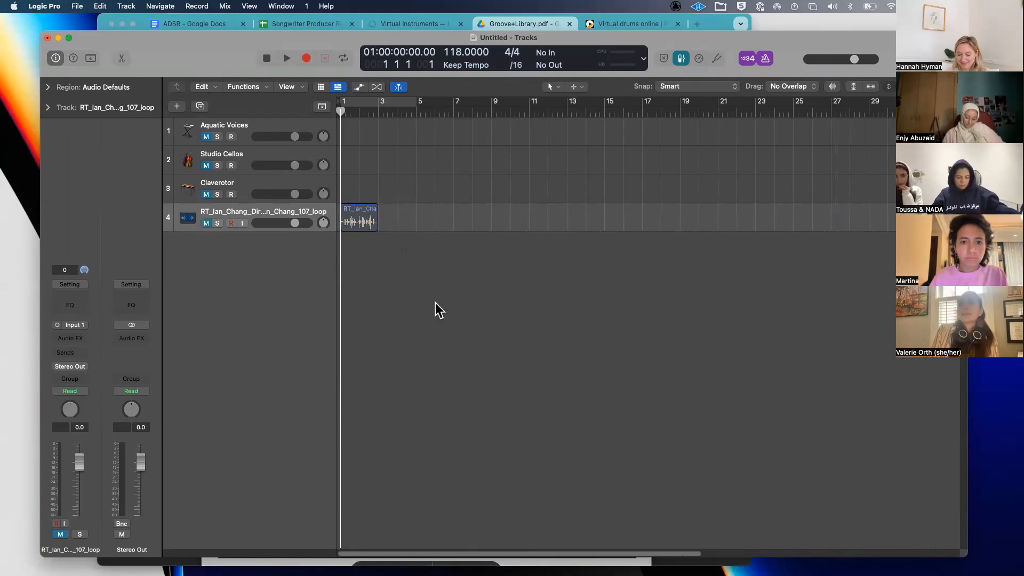
scroll(379, 206, up, 5)
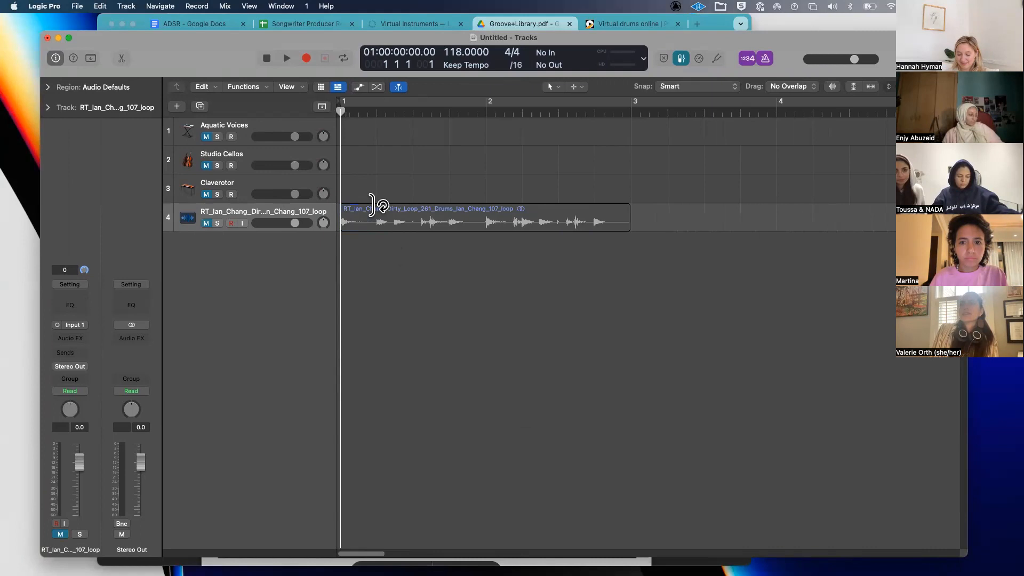
scroll(374, 204, down, 3)
scroll(371, 210, down, 2)
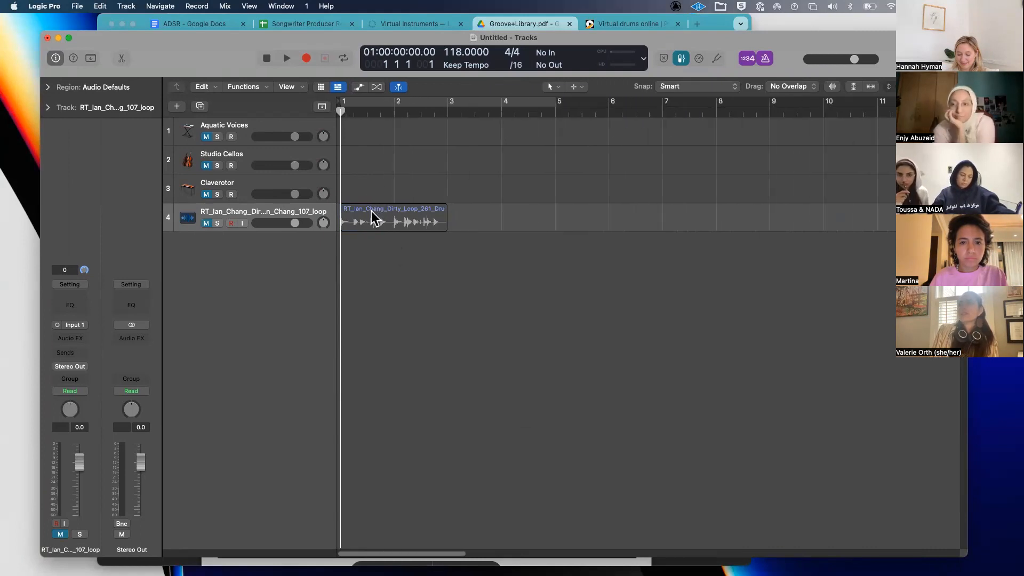
scroll(371, 210, up, 4)
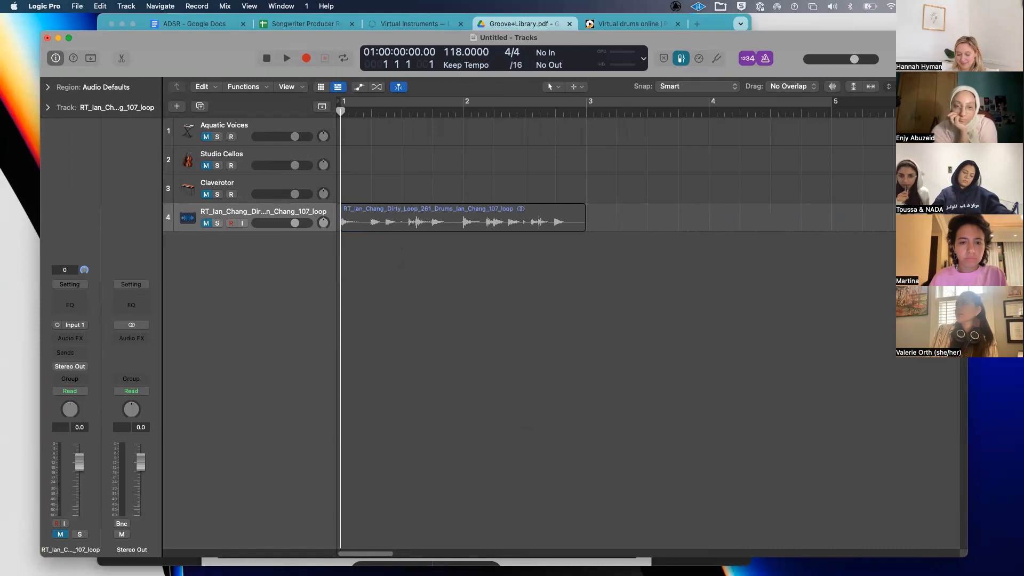
- Zoom the timeline in and back out, returning focus to the Logic window
drag(945, 86, 945, 86)
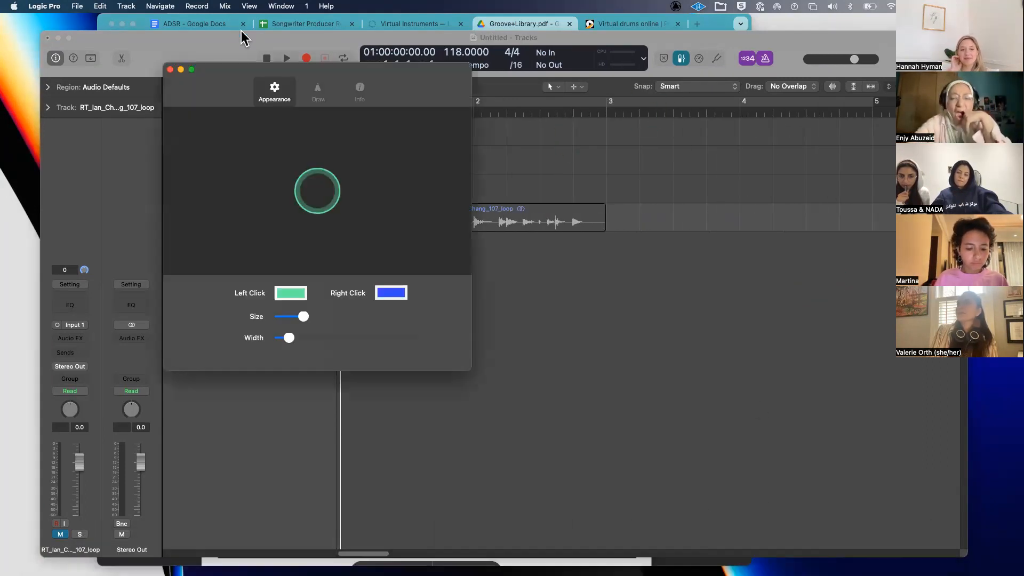
mouse_move(222, 75)
mouse_down()
mouse_move(0, 370)
mouse_move(0, 360)
mouse_up()
click(506, 90)
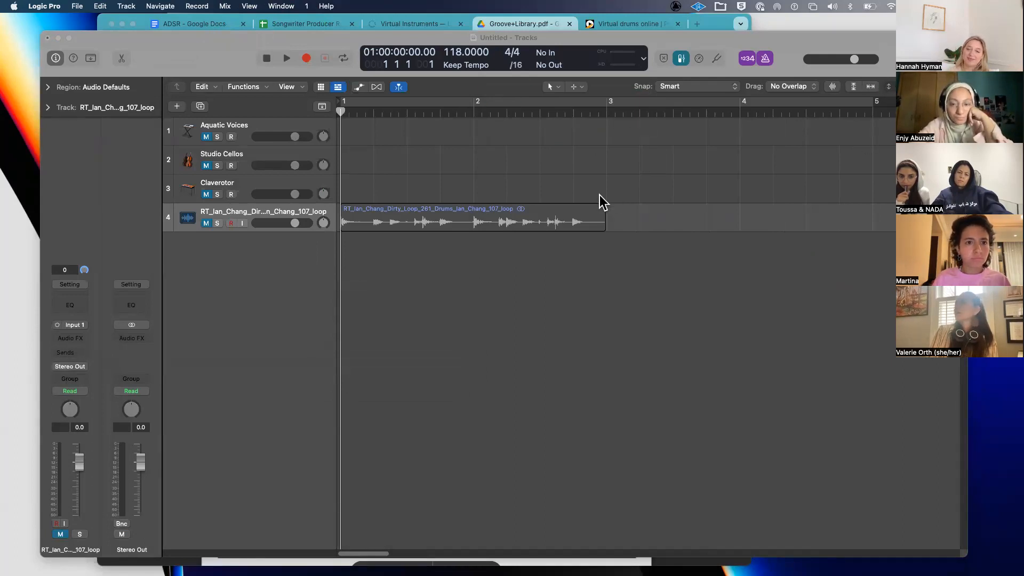
click(398, 289)
scroll(398, 289, up, 5)
scroll(397, 288, down, 5)
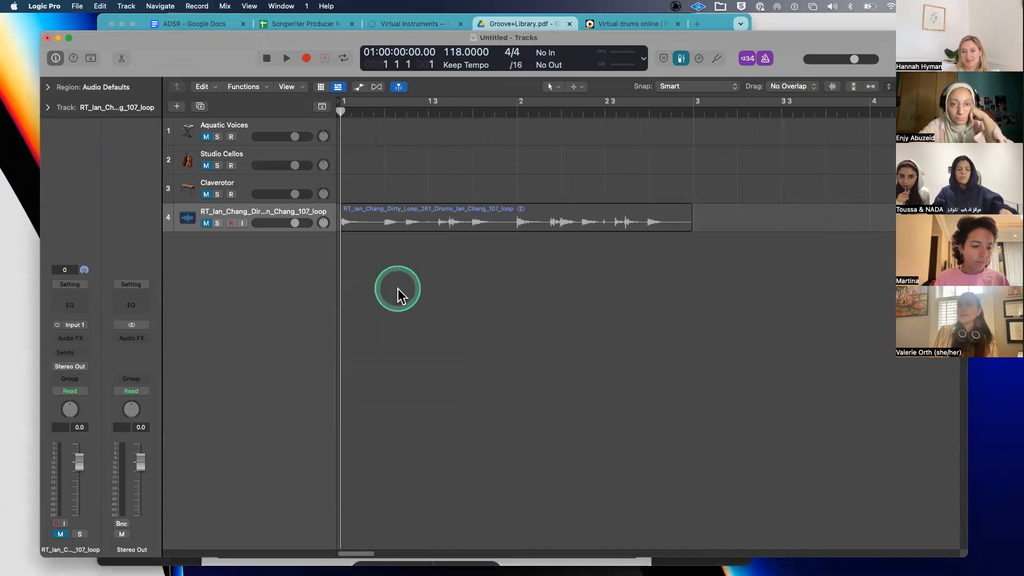
scroll(397, 289, down, 2)
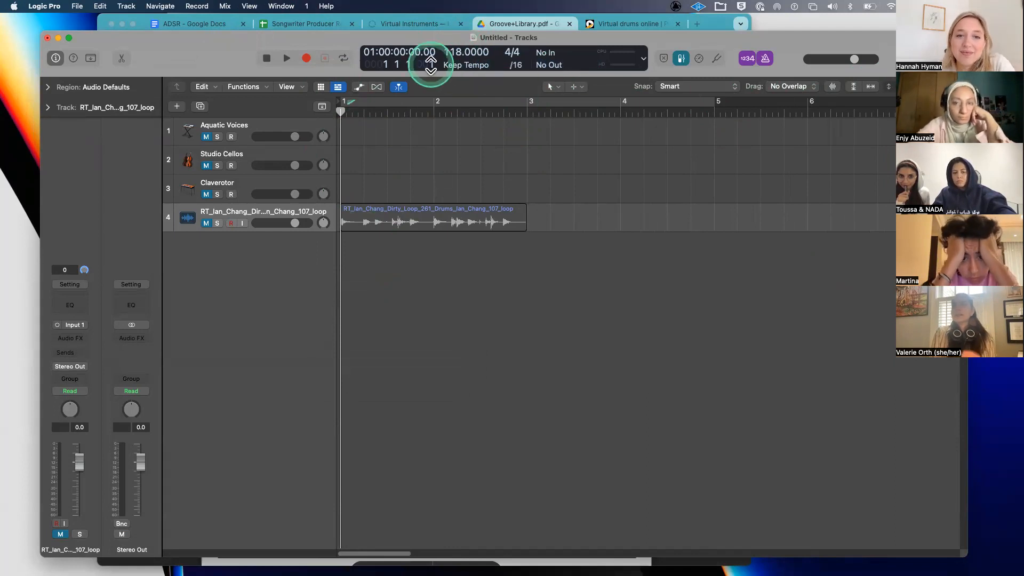
- Lower the tempo to 112 BPM, then delete the drum loop region, its track and the Claverotor track
drag(455, 52, 457, 70)
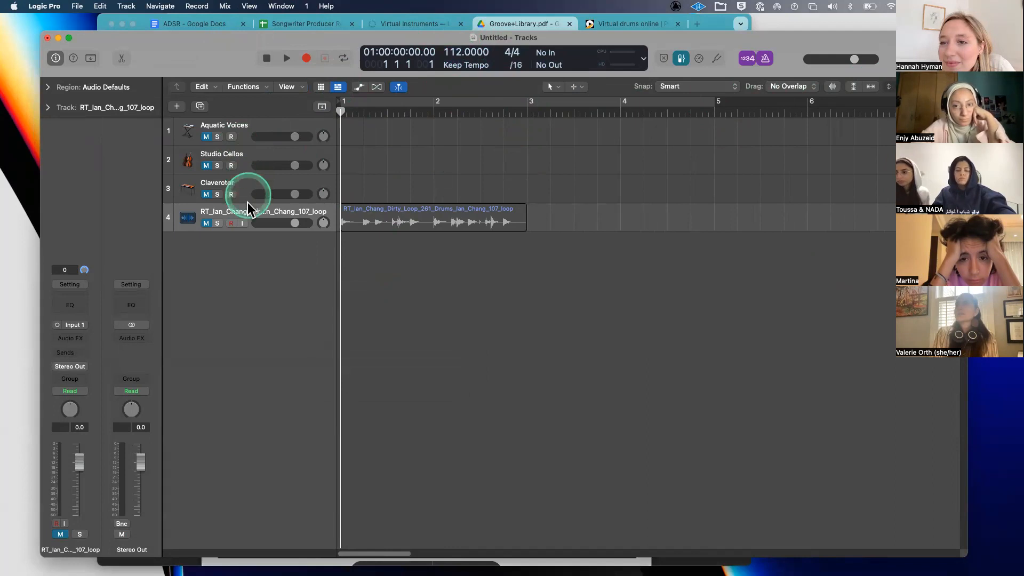
click(246, 216)
key(Delete)
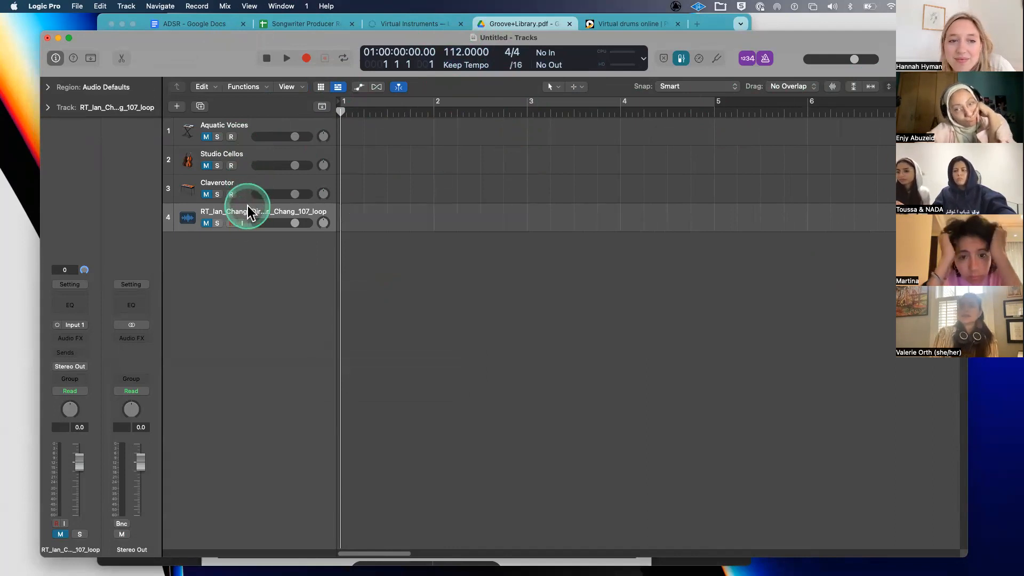
key(Delete)
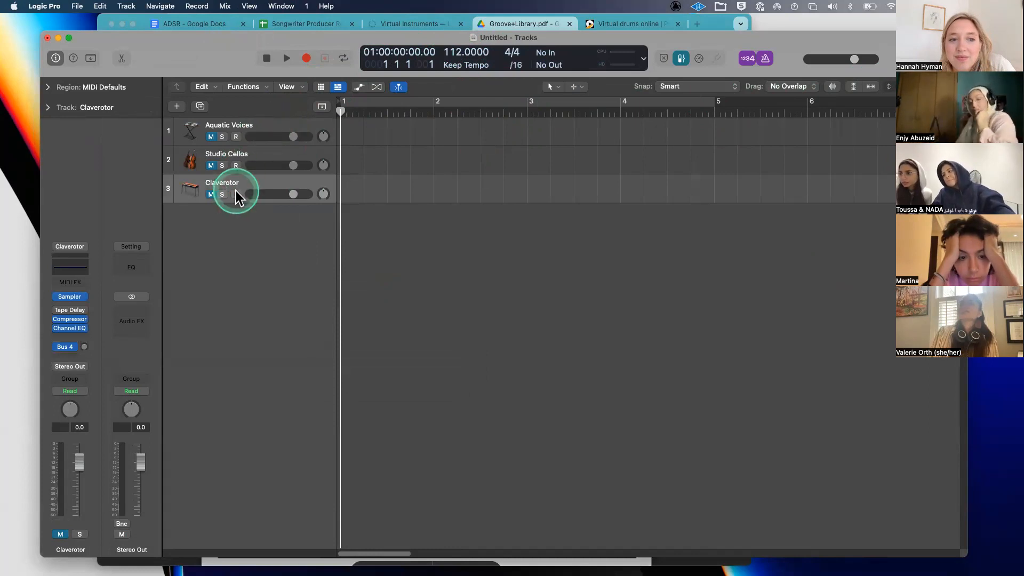
key(Delete)
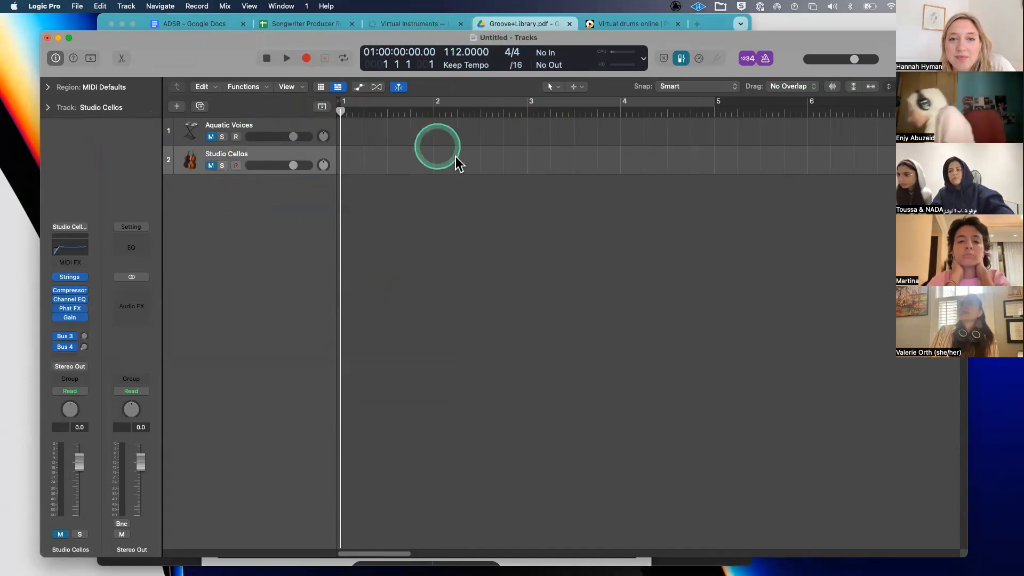
scroll(400, 165, up, 10)
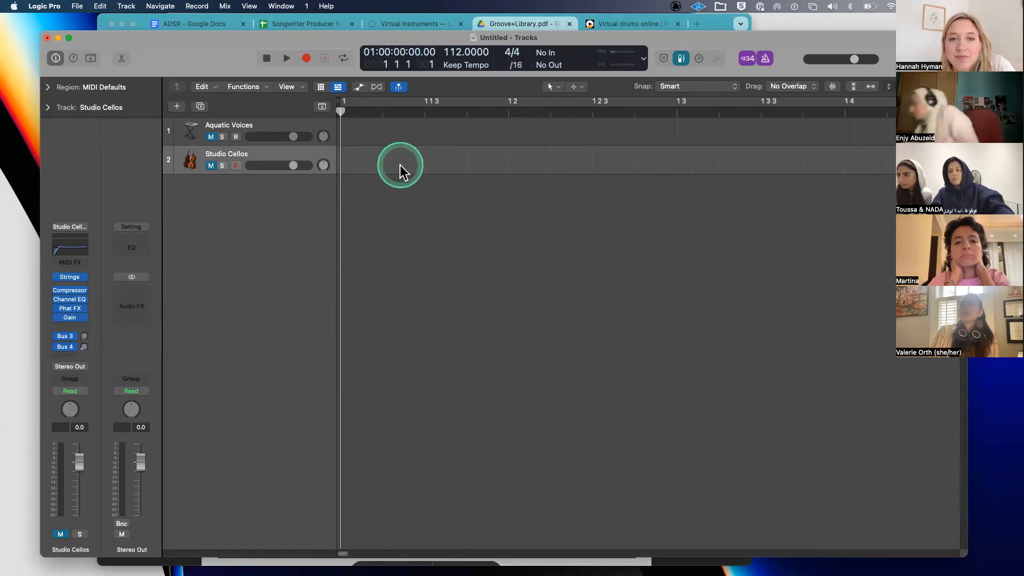
scroll(400, 165, down, 3)
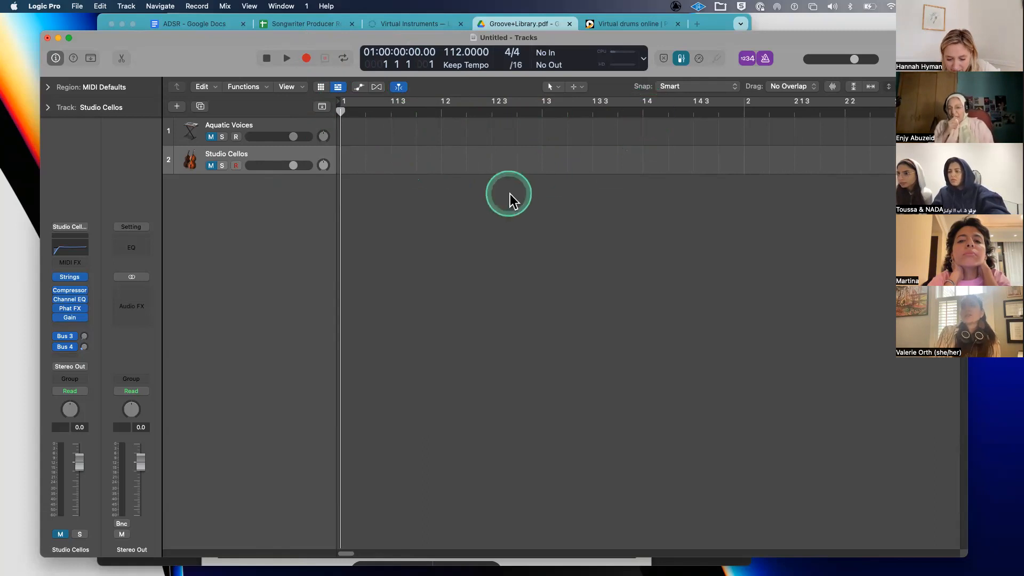
scroll(500, 197, up, 3)
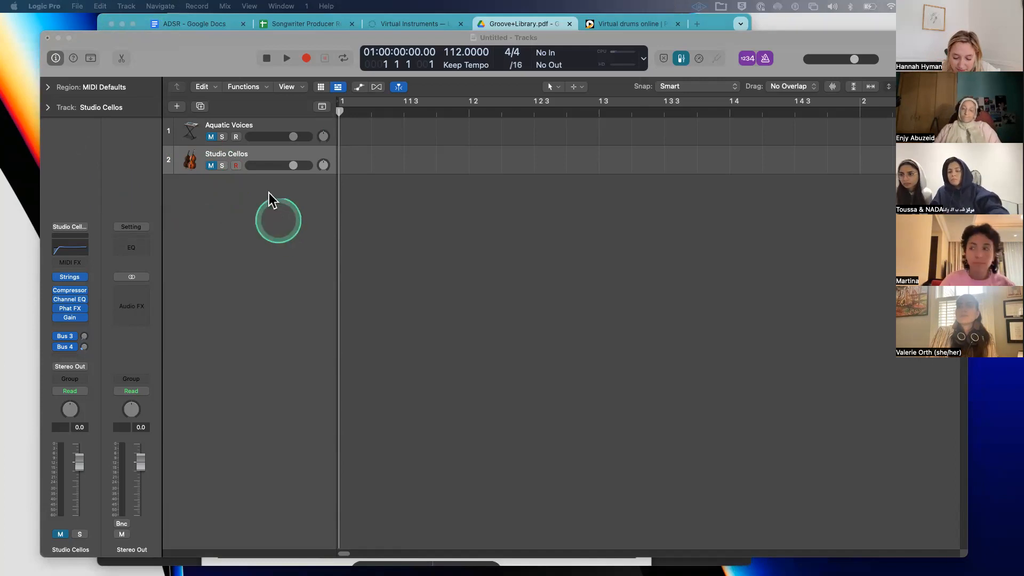
- Create a new Software Instrument track
click(176, 107)
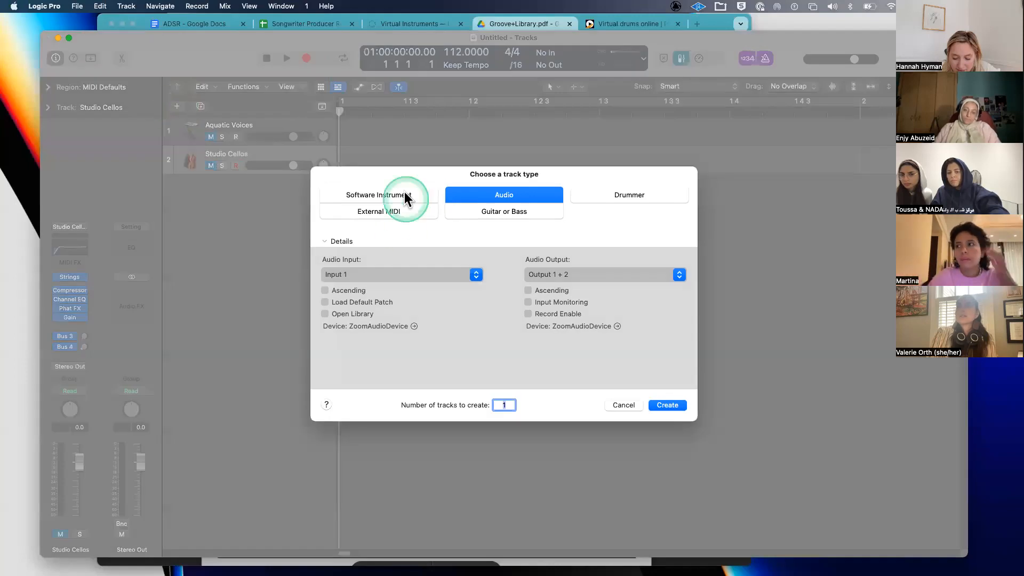
click(404, 194)
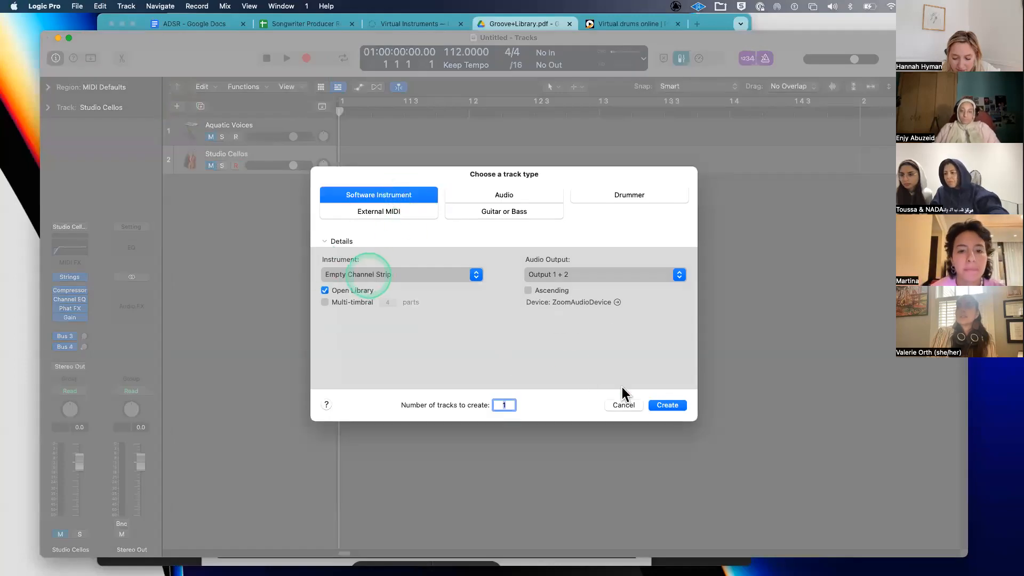
click(667, 404)
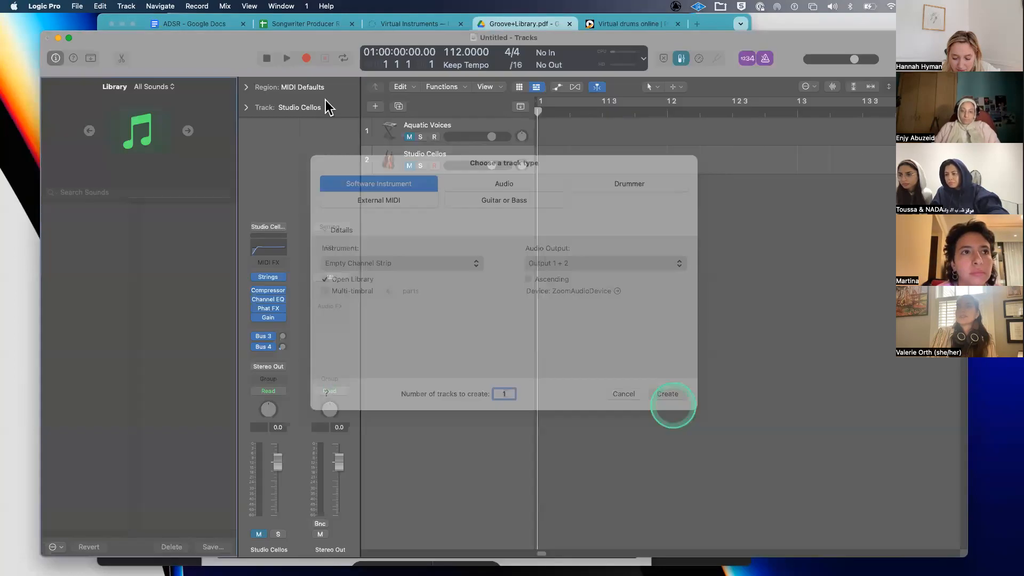
drag(222, 31, 186, 14)
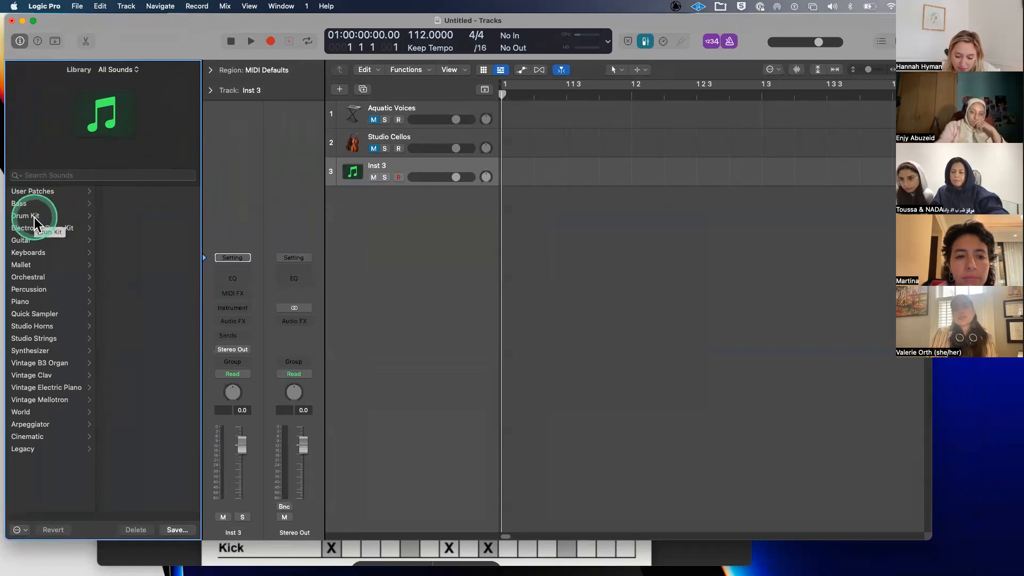
- Load the Brooklyn+ producer kit from Drum Kit > Producer Kits and expand its stack
click(36, 216)
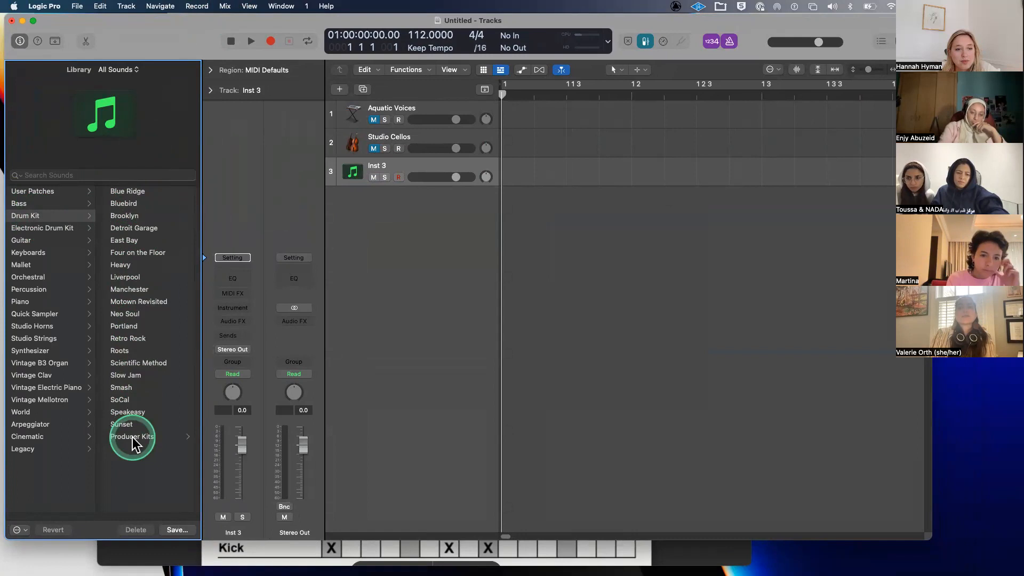
click(132, 437)
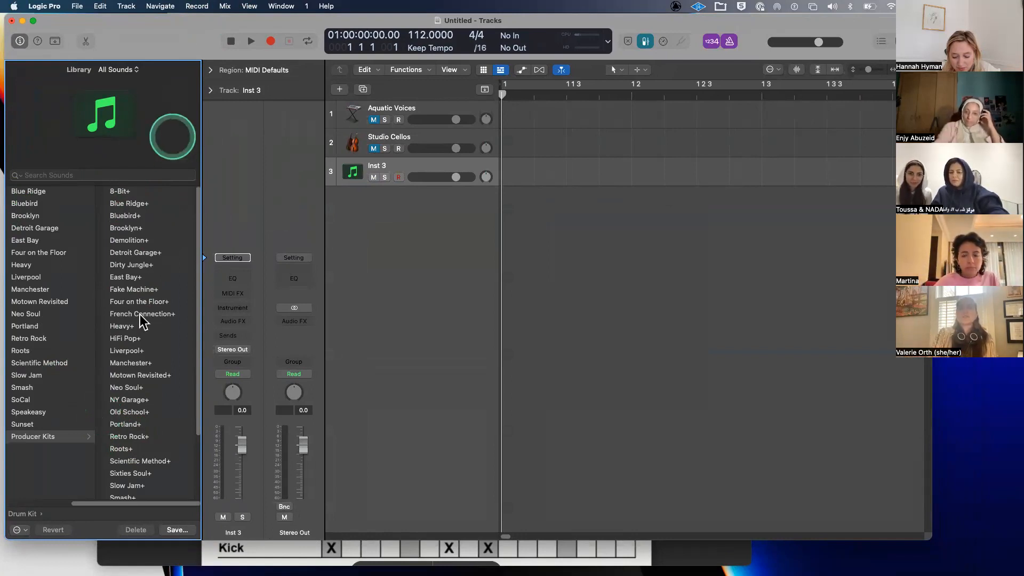
click(142, 230)
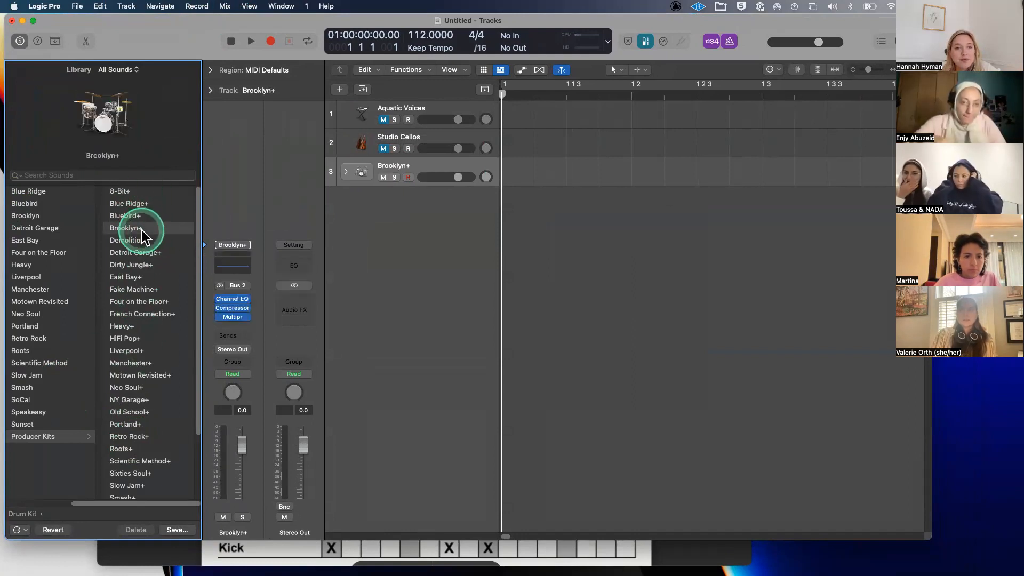
click(345, 171)
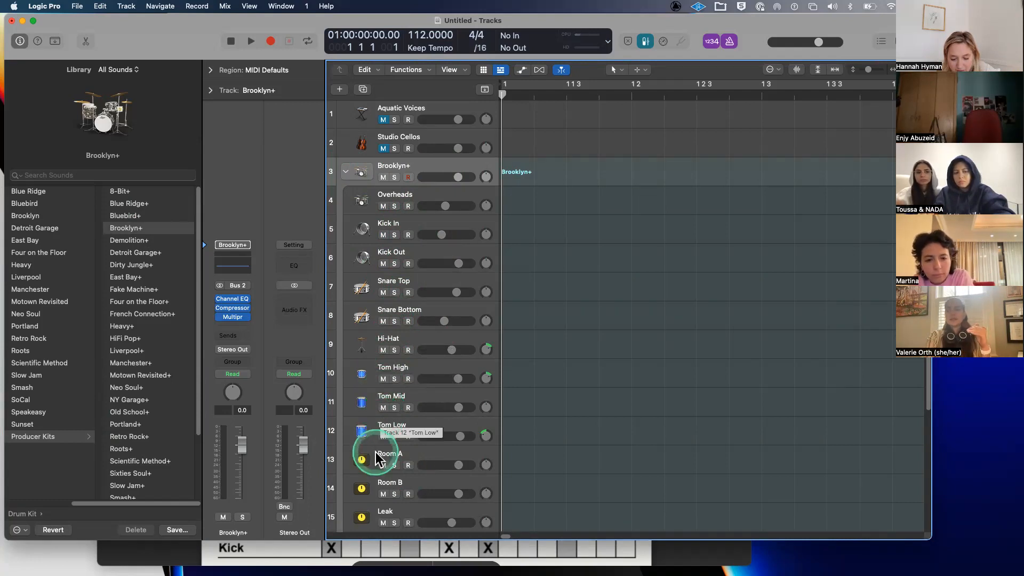
- Scroll through the Brooklyn+ kick, snare, tom and room sub-tracks, then collapse the stack
scroll(375, 452, down, 3)
scroll(393, 478, down, 3)
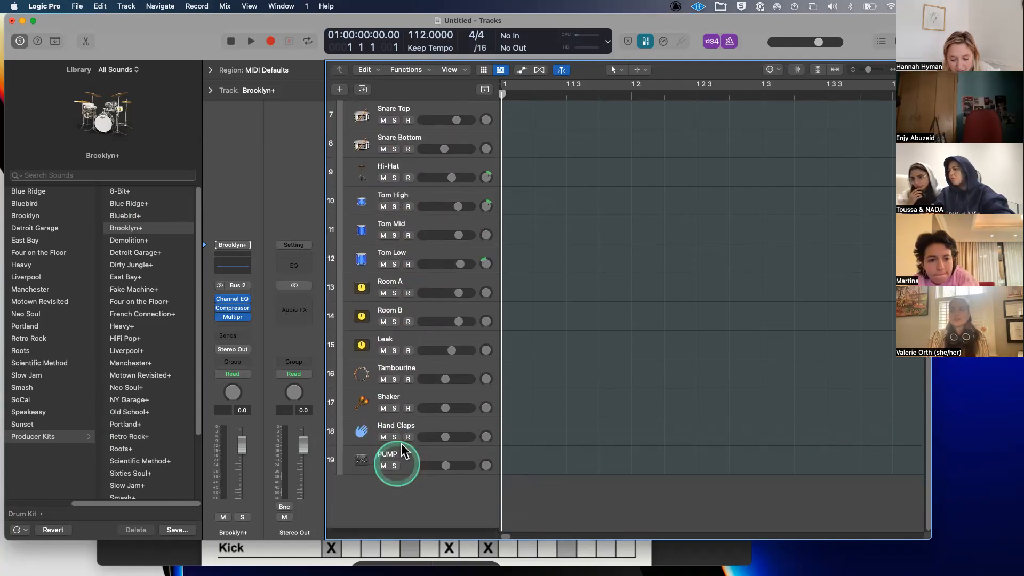
scroll(406, 401, up, 6)
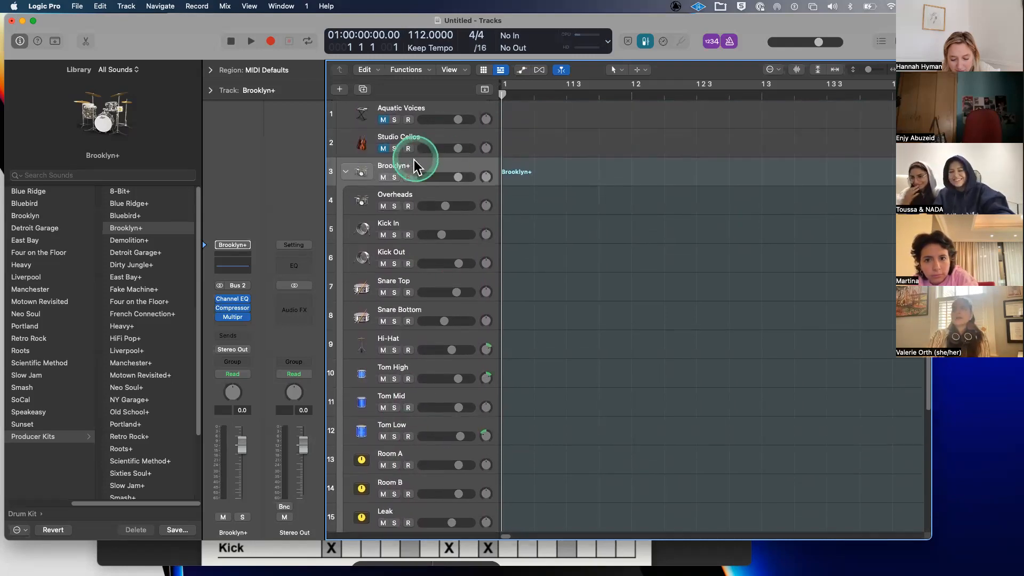
click(346, 171)
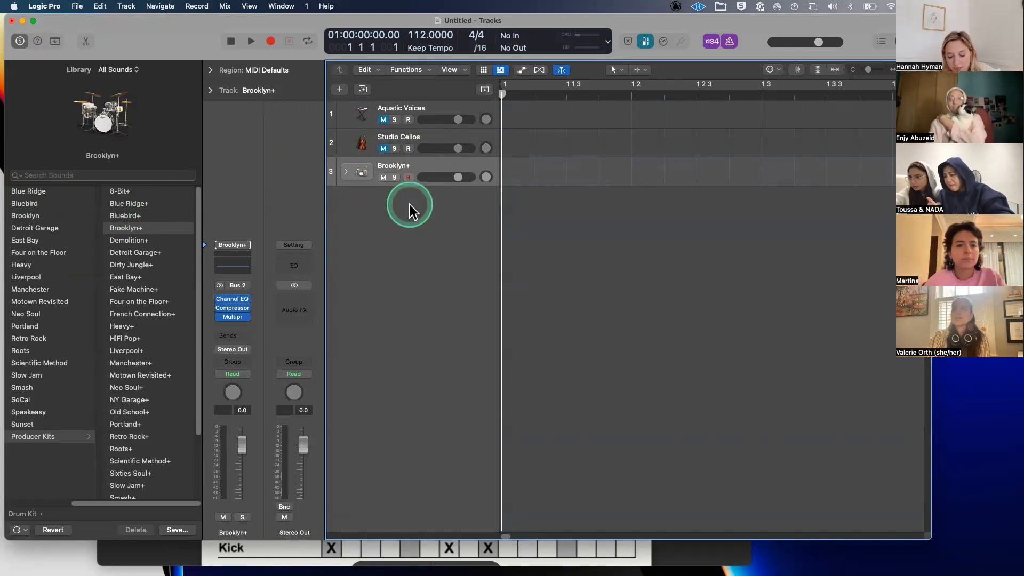
- Create another Software Instrument track
click(339, 90)
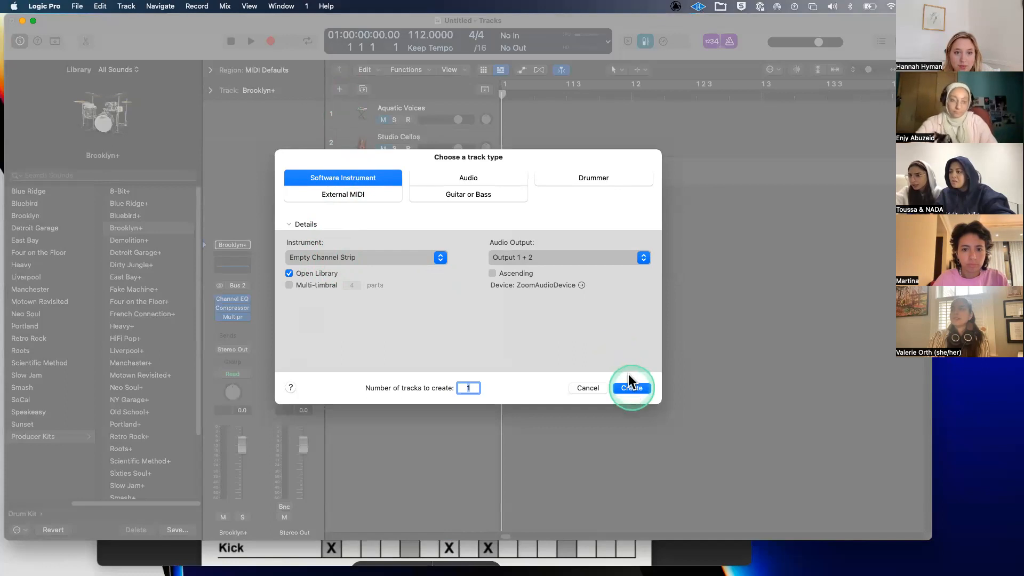
click(632, 388)
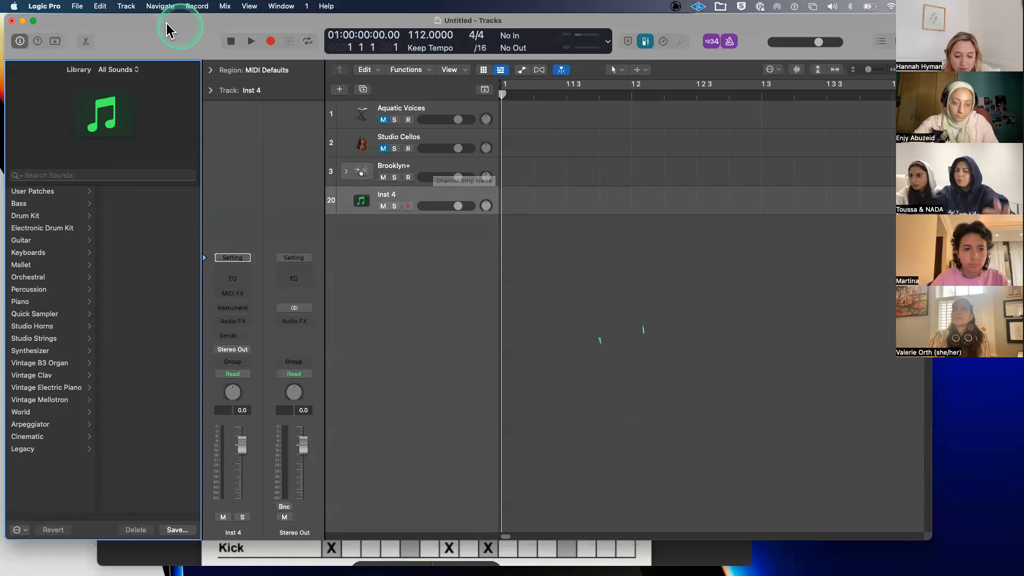
drag(164, 27, 158, 27)
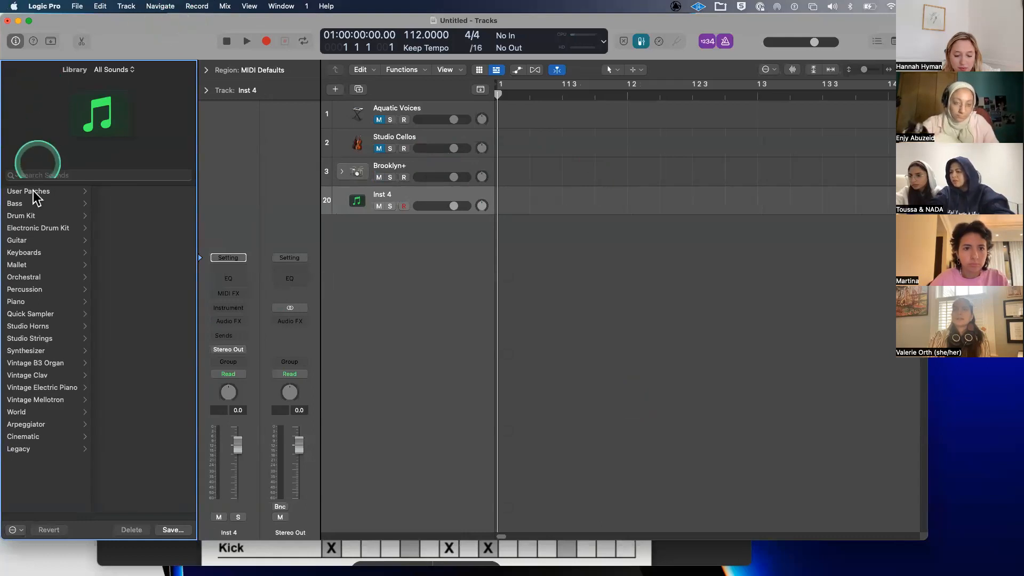
- Audition the Liverpool+ producer kit on the new track, then delete that track
click(34, 216)
click(36, 228)
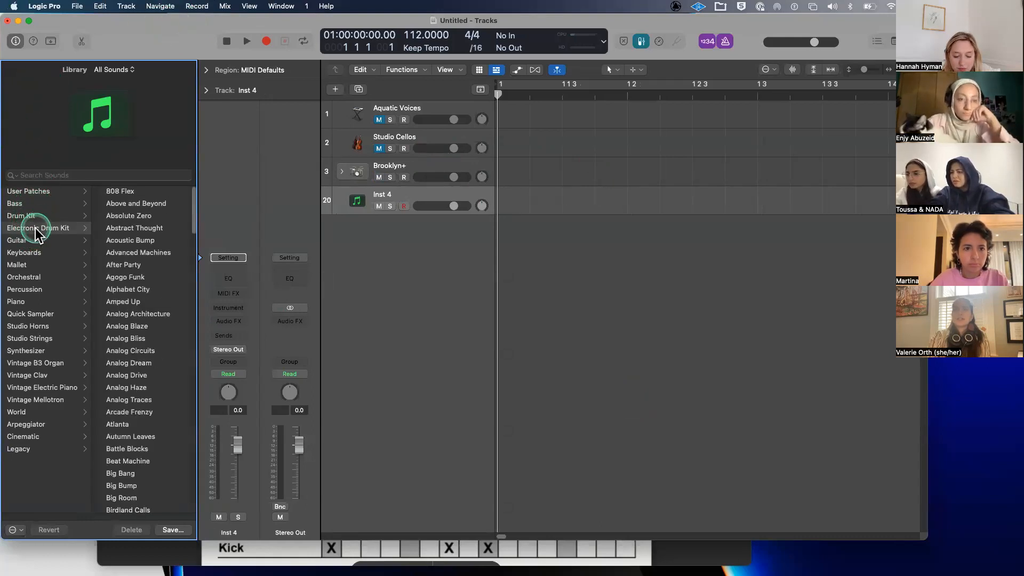
scroll(171, 320, down, 10)
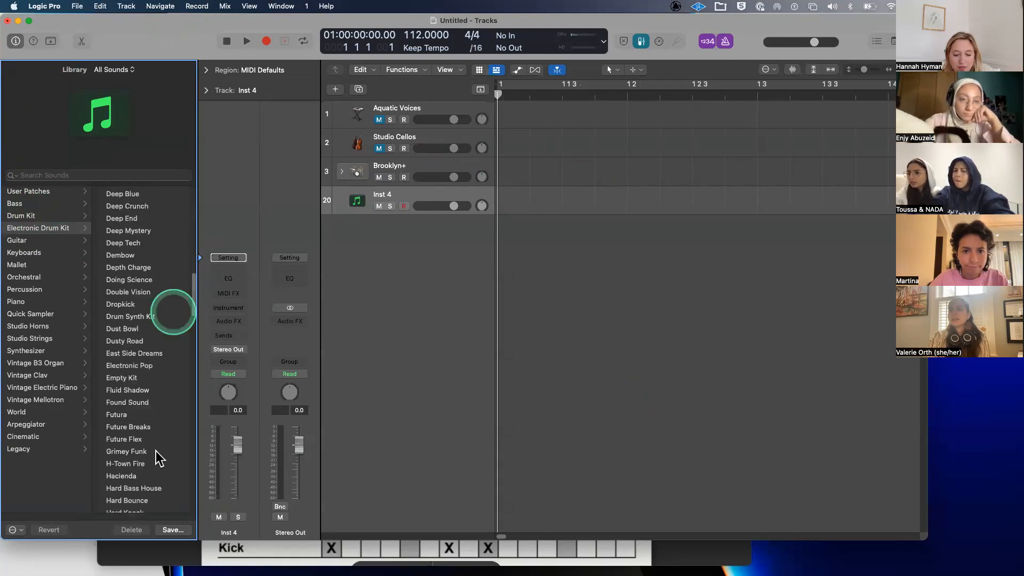
scroll(156, 460, down, 15)
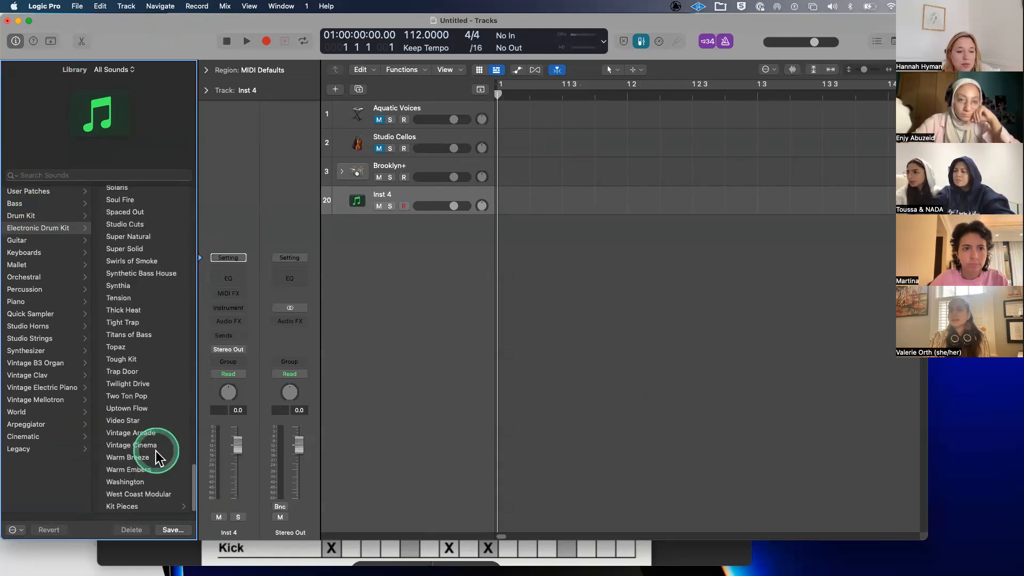
click(32, 216)
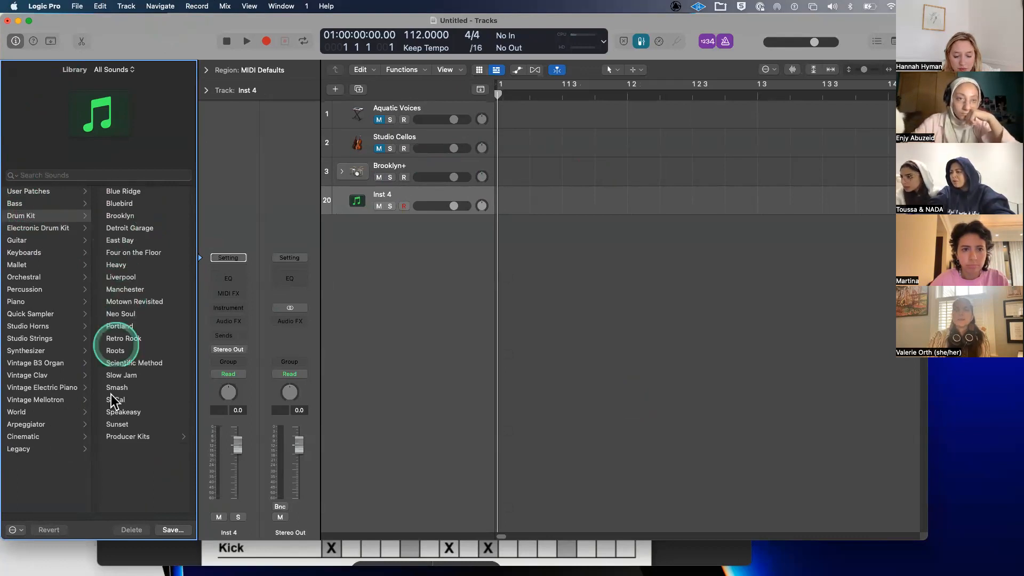
click(120, 439)
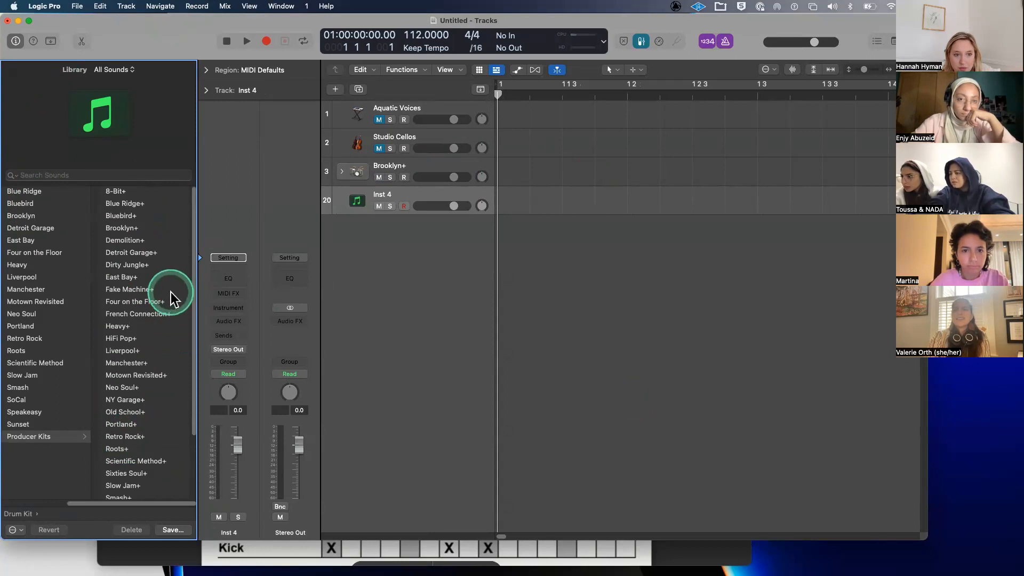
click(142, 351)
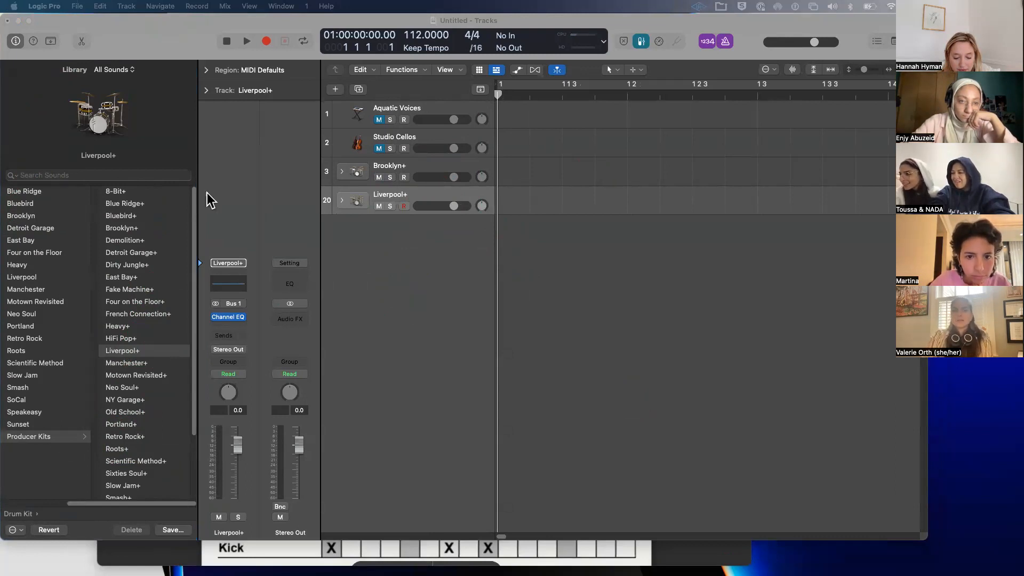
click(428, 195)
key(super+BackSpace)
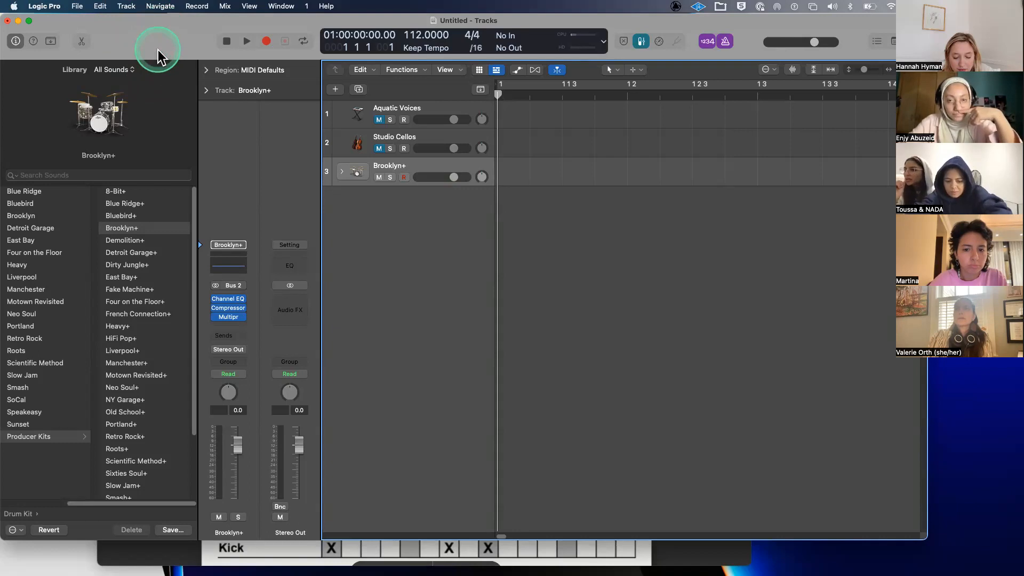
- Hide the Library and create a pattern region on the Brooklyn+ lane
key(y)
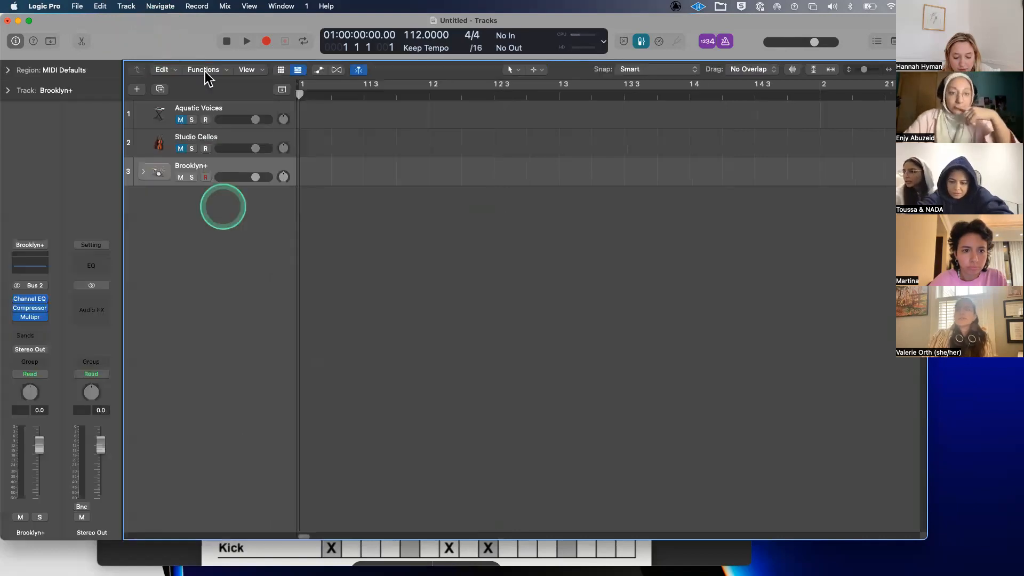
drag(160, 36, 184, 39)
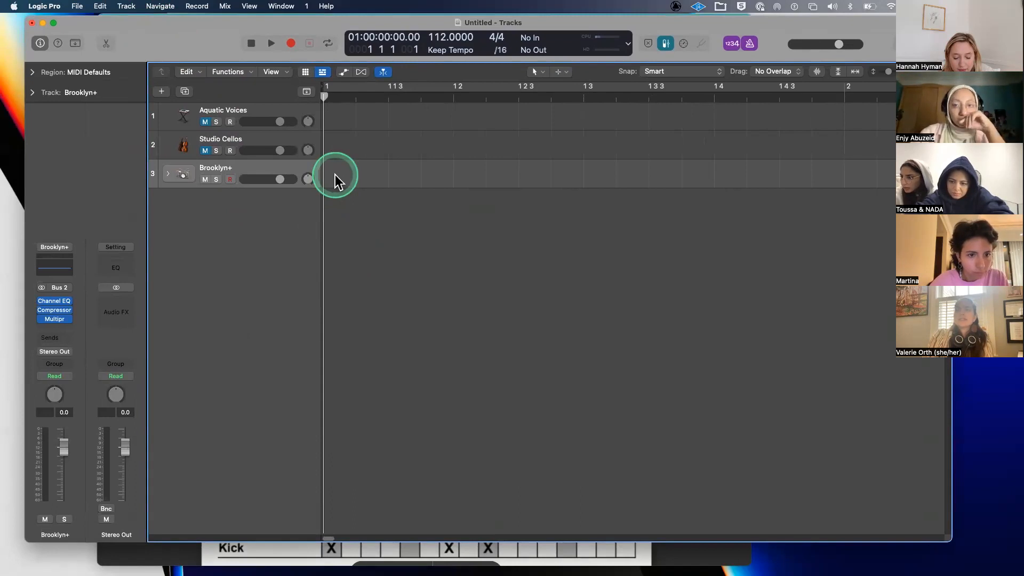
scroll(335, 175, left, 1)
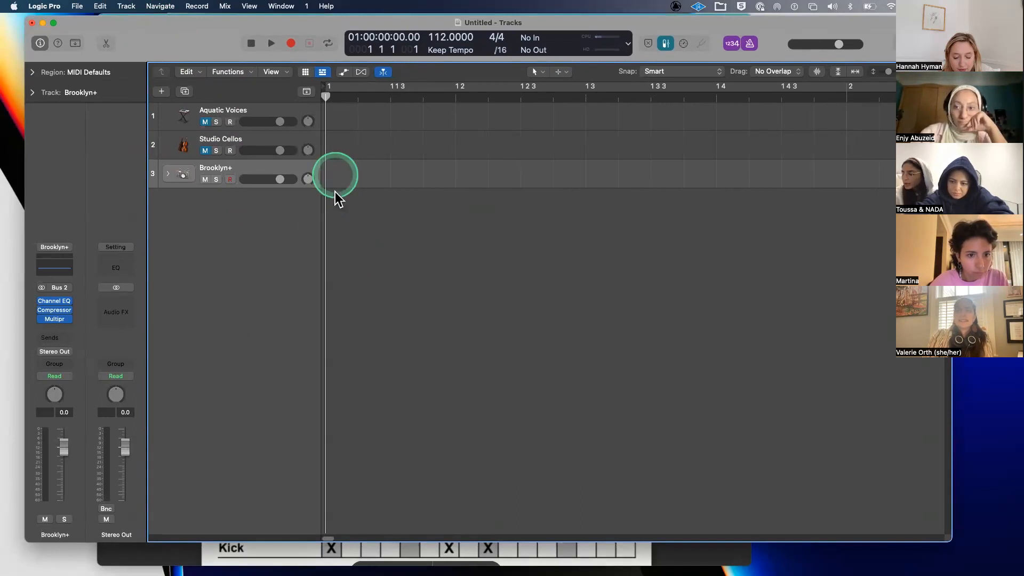
right_click(349, 167)
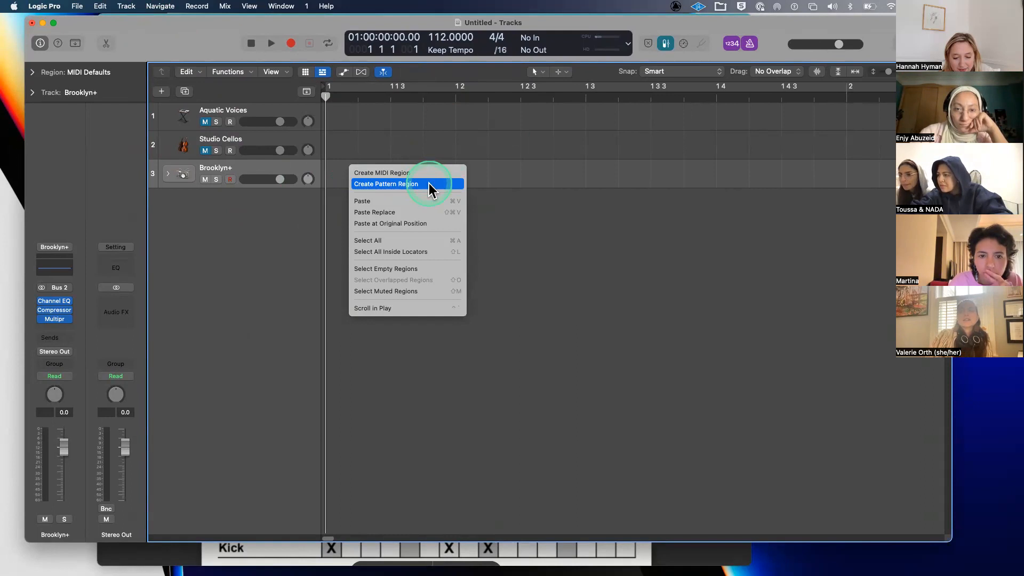
click(429, 184)
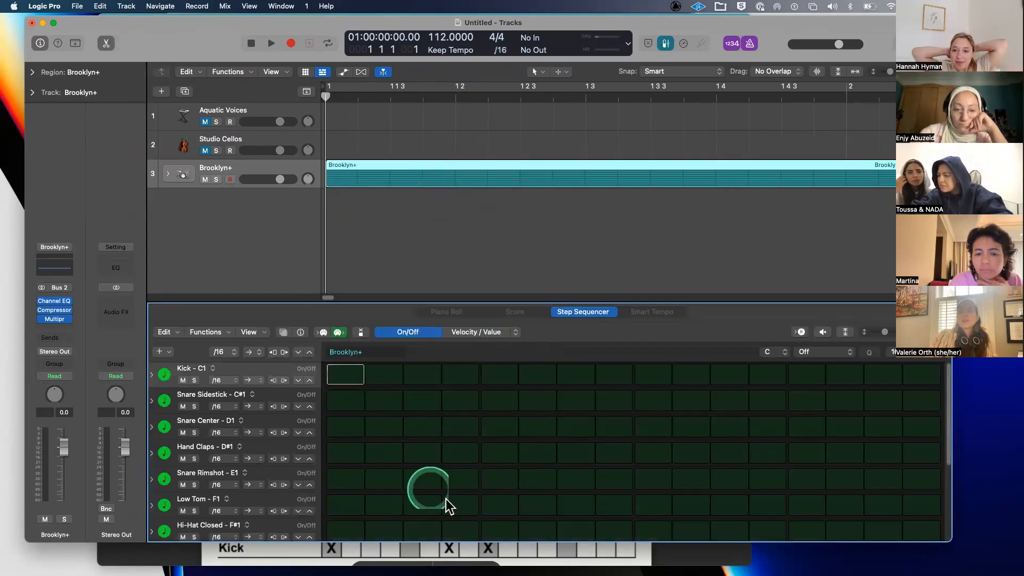
- Enlarge the Step Sequencer to show more of the Brooklyn+ drum rows
mouse_move(515, 217)
mouse_down()
mouse_move(517, 194)
mouse_move(515, 268)
mouse_move(483, 404)
mouse_move(506, 231)
mouse_up()
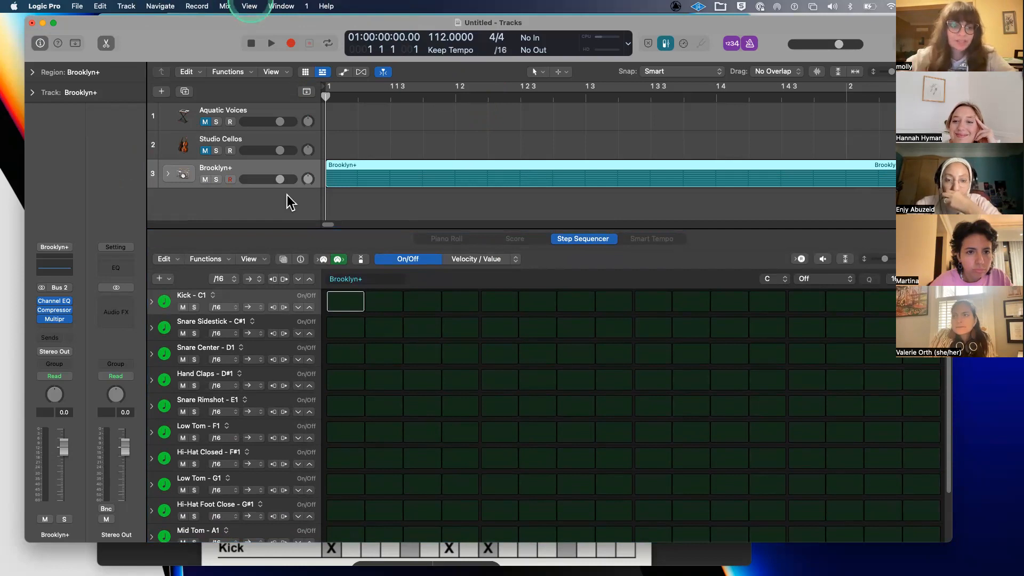
click(298, 220)
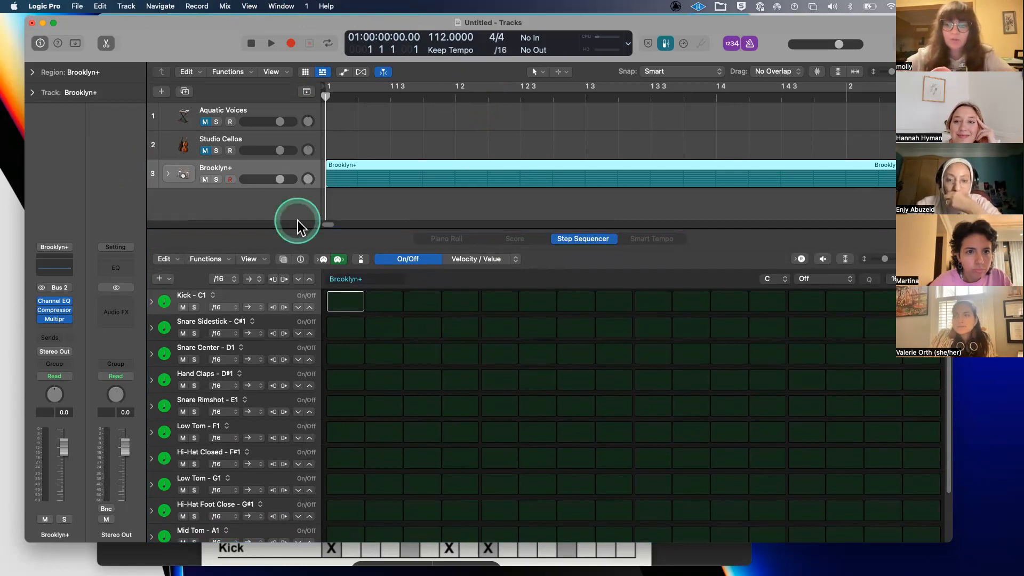
click(298, 220)
- Remove the Brooklyn+ pattern region and close the Step Sequencer to enlarge the tracks area
key(Delete)
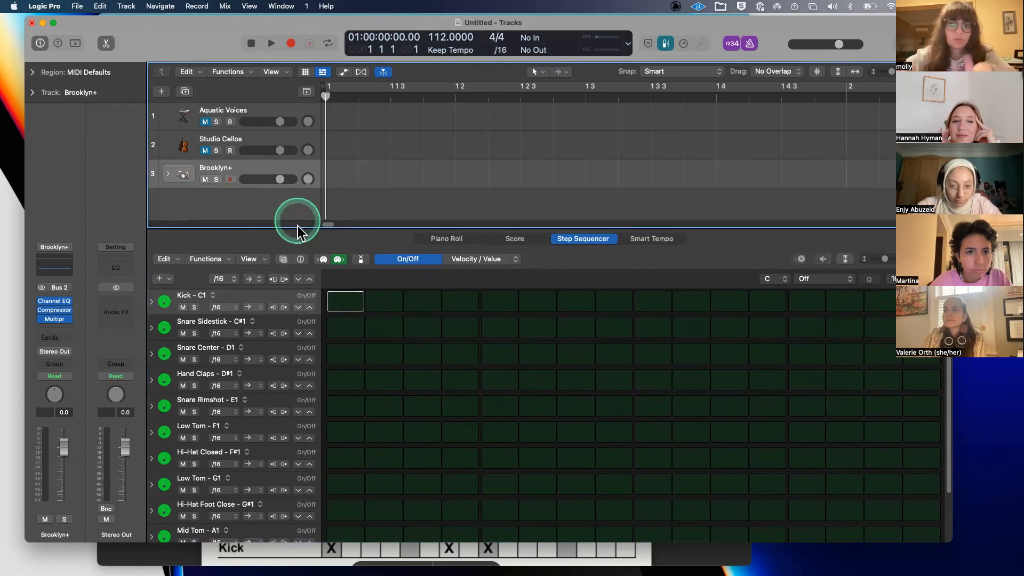
double_click(298, 226)
click(280, 321)
click(441, 220)
key(super+z)
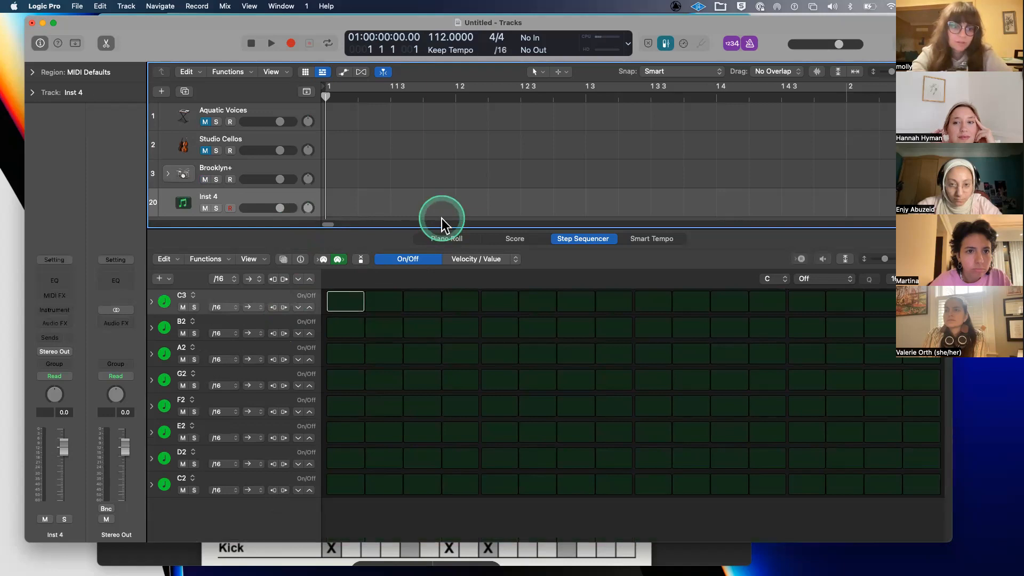
drag(441, 227, 378, 556)
- Delete the empty Inst 4 track
click(246, 199)
key(Delete)
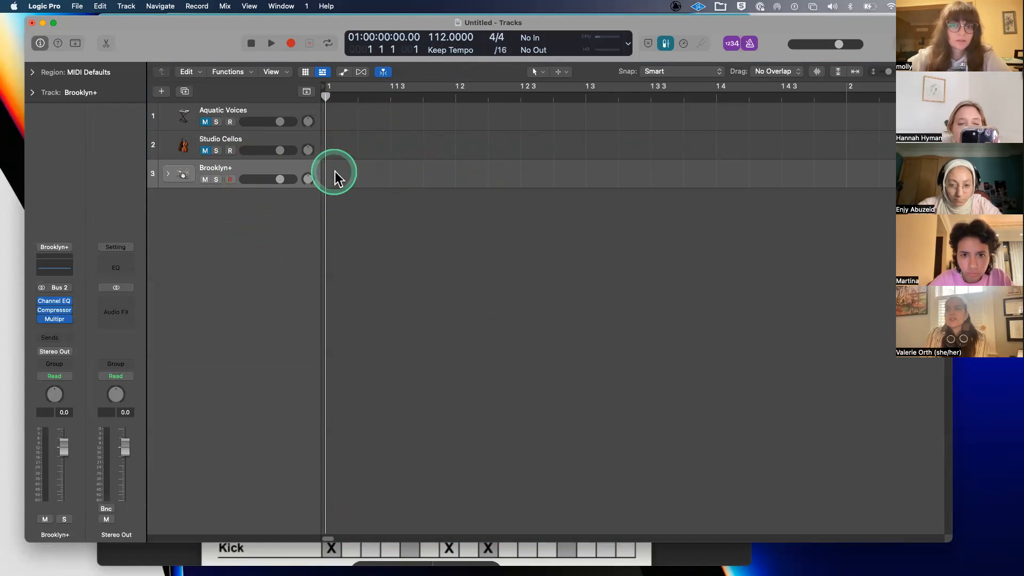
right_click(335, 171)
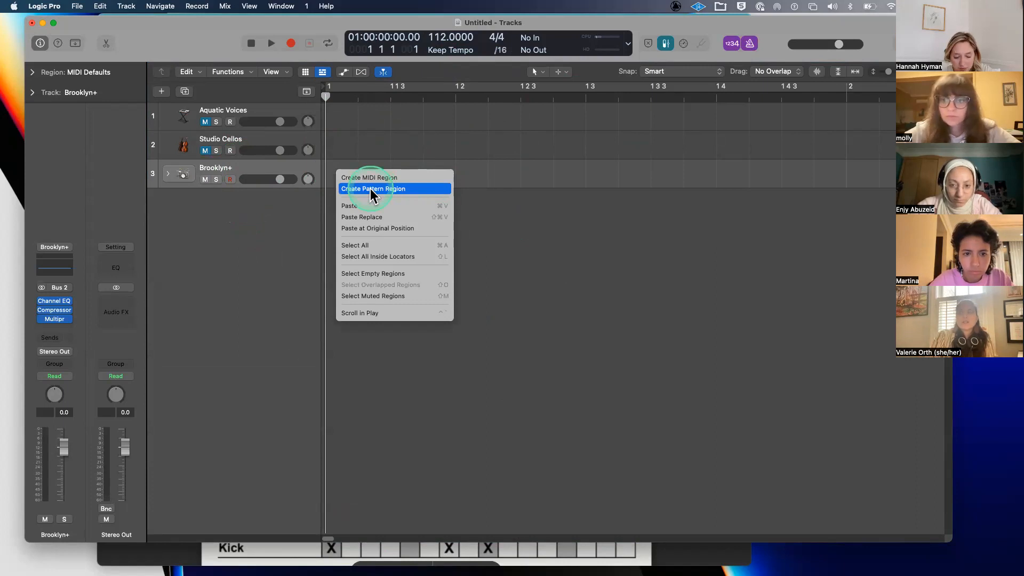
- Create a Brooklyn+ pattern region spanning bars 1–5 on track 3
click(371, 193)
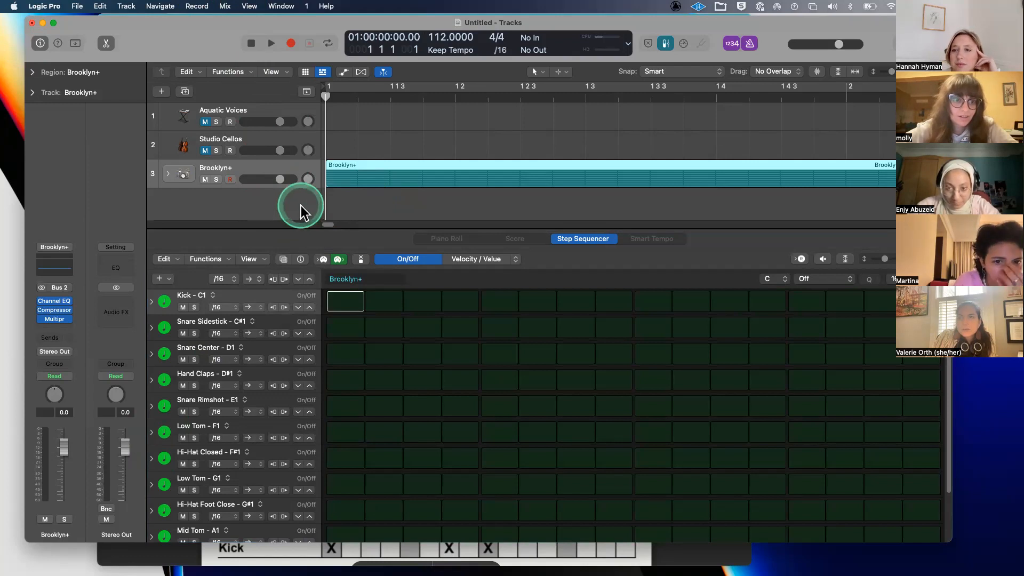
click(348, 167)
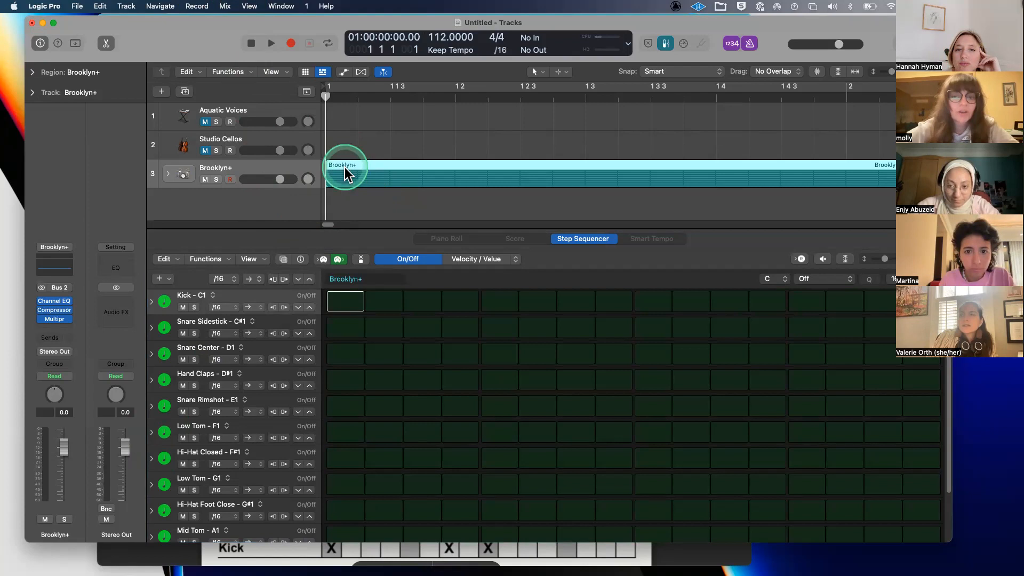
scroll(345, 168, down, 10)
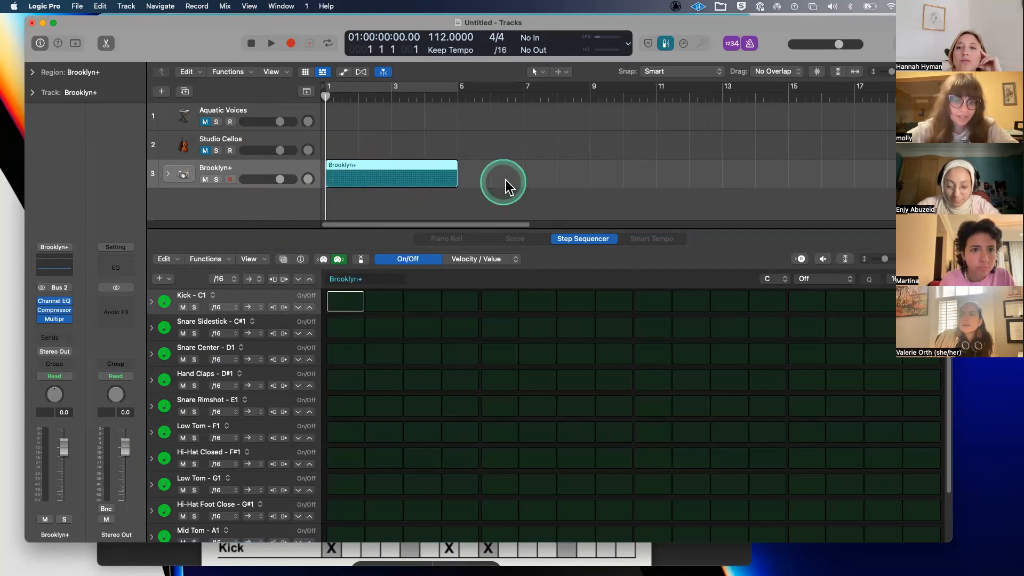
click(519, 174)
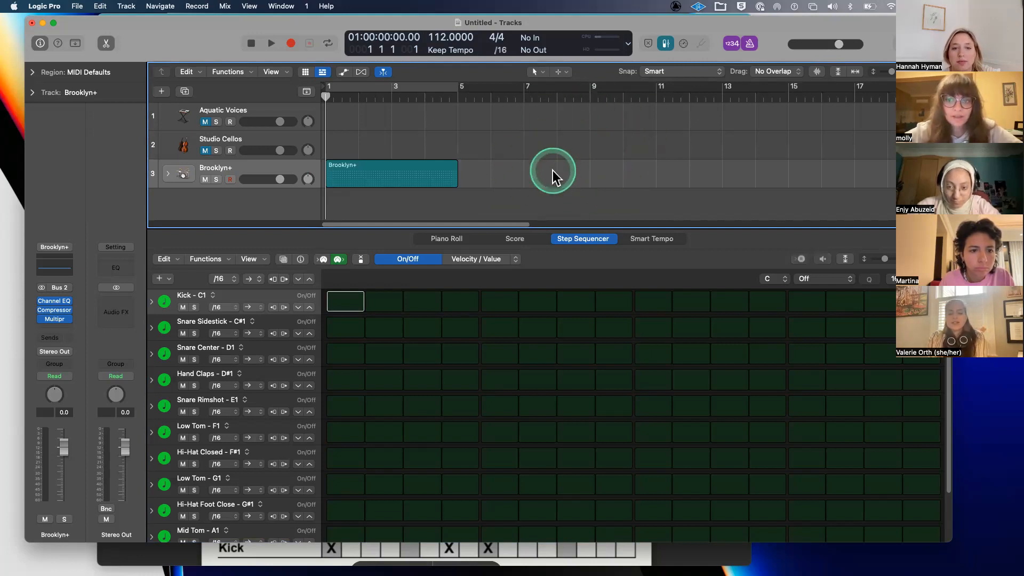
super+click(552, 170)
click(543, 172)
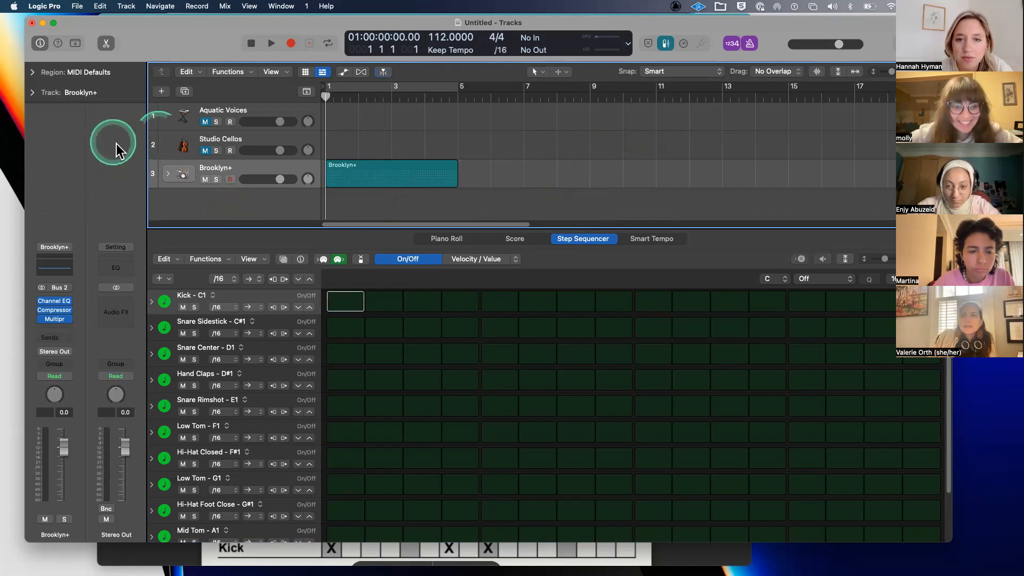
click(162, 91)
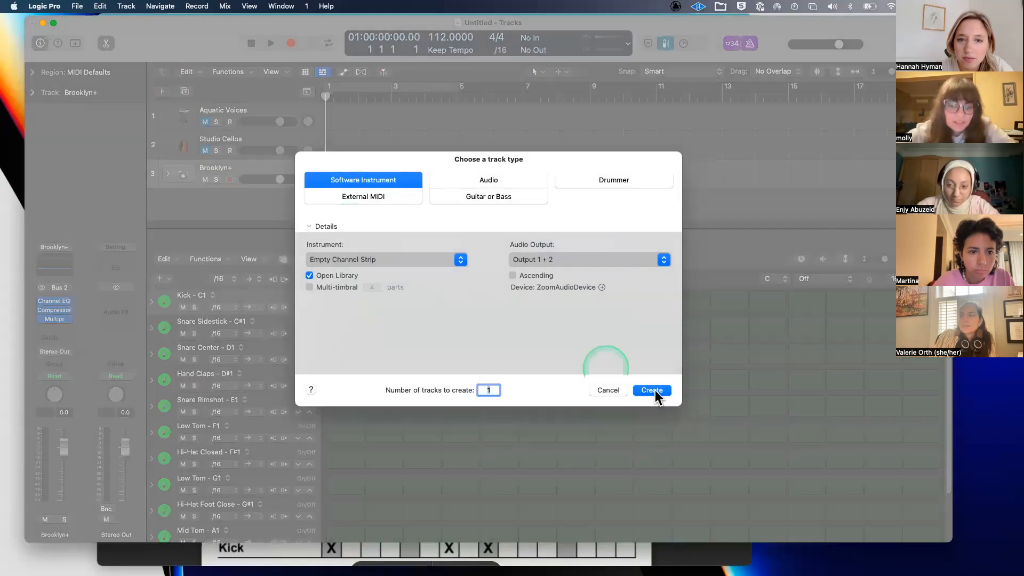
click(651, 390)
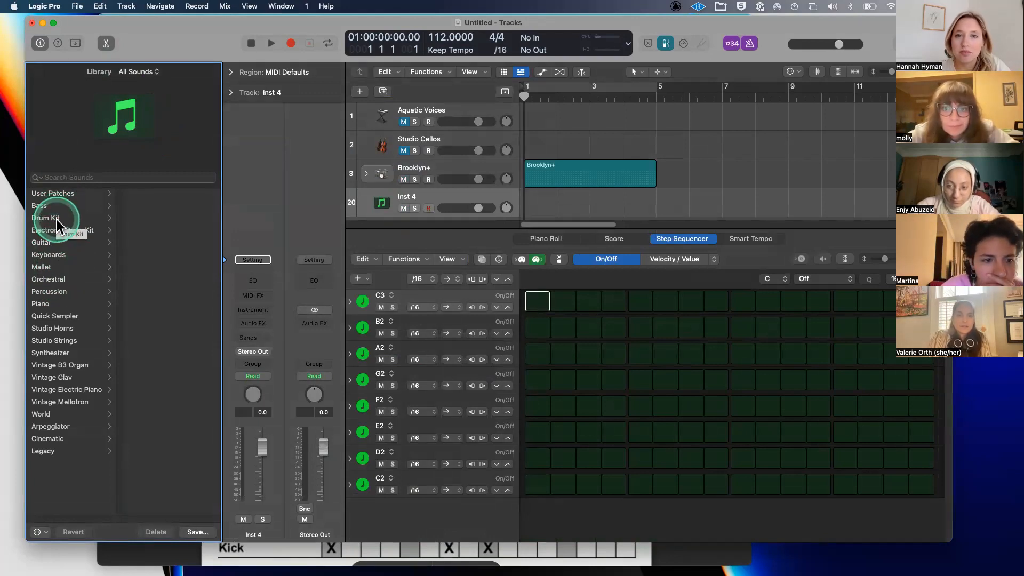
click(57, 220)
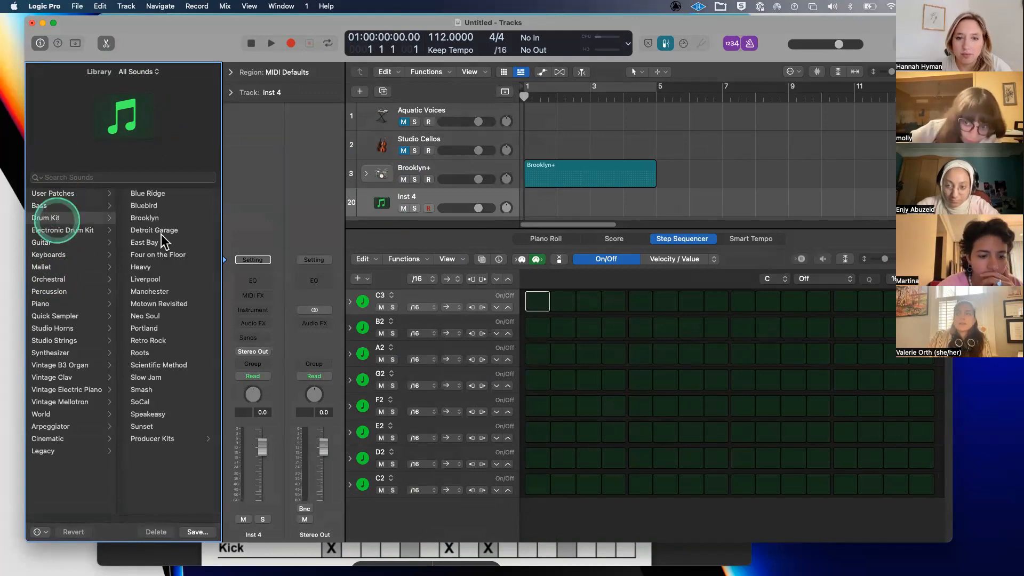
click(143, 438)
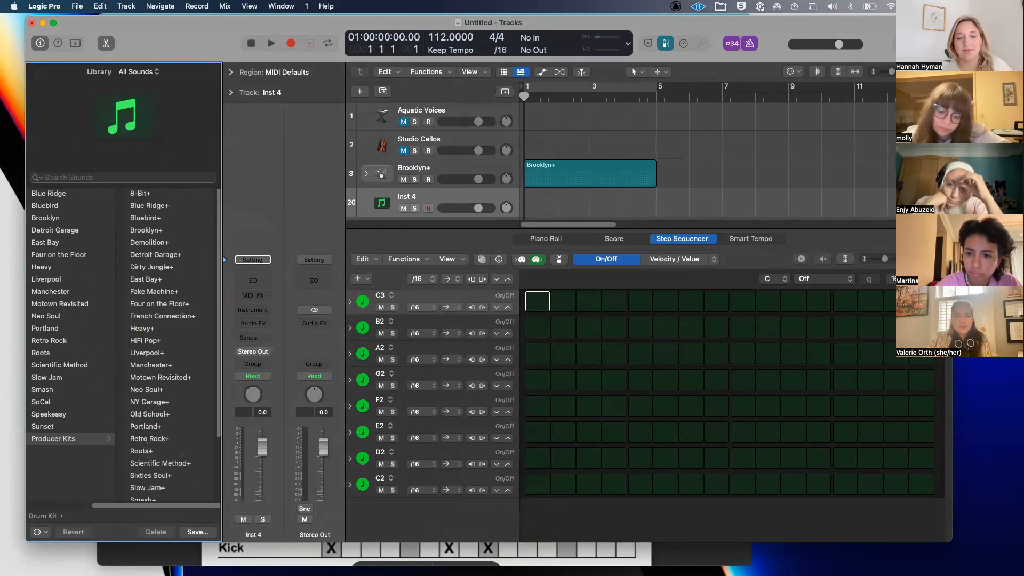
click(182, 150)
key(y)
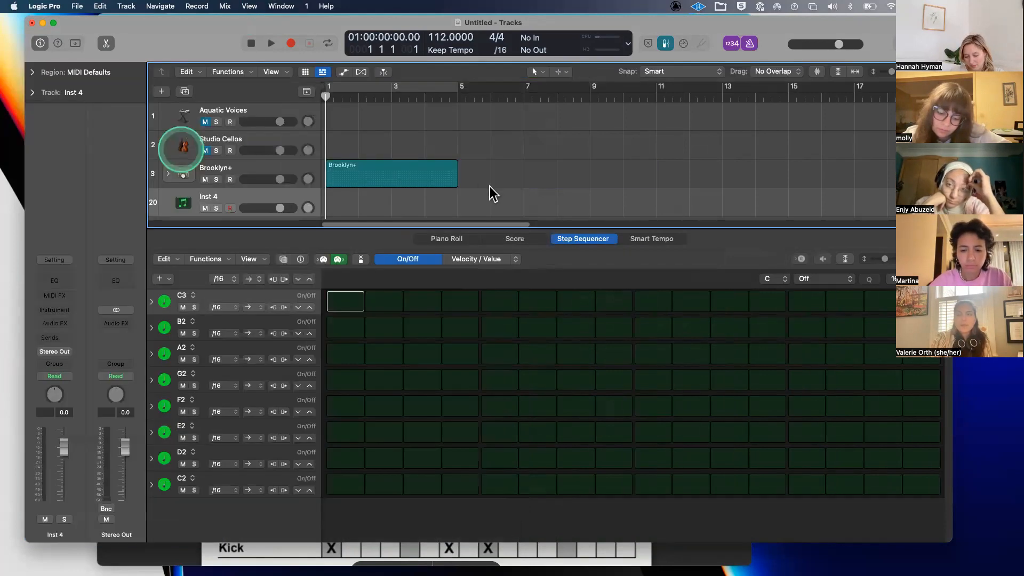
click(471, 200)
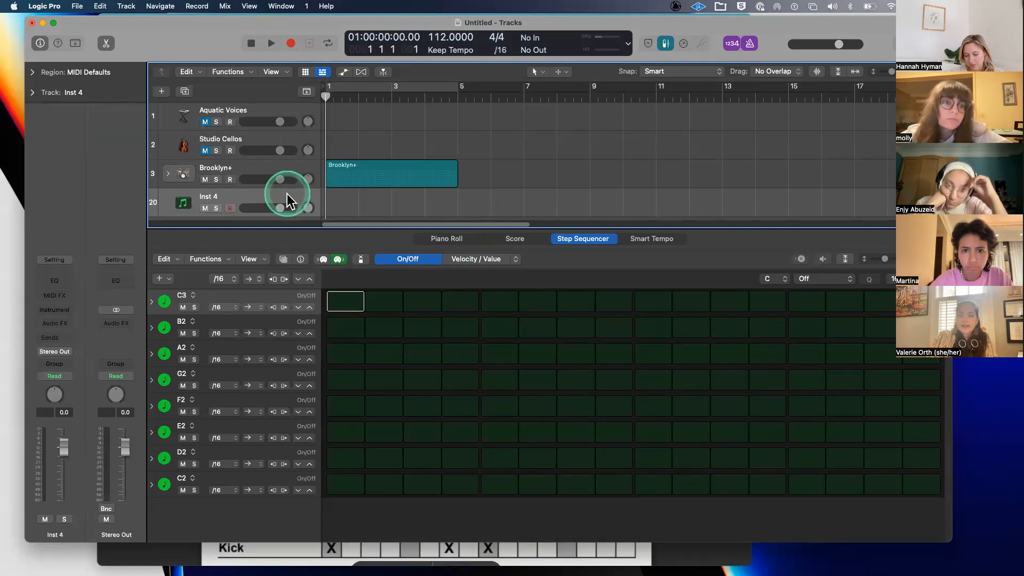
key(super+BackSpace)
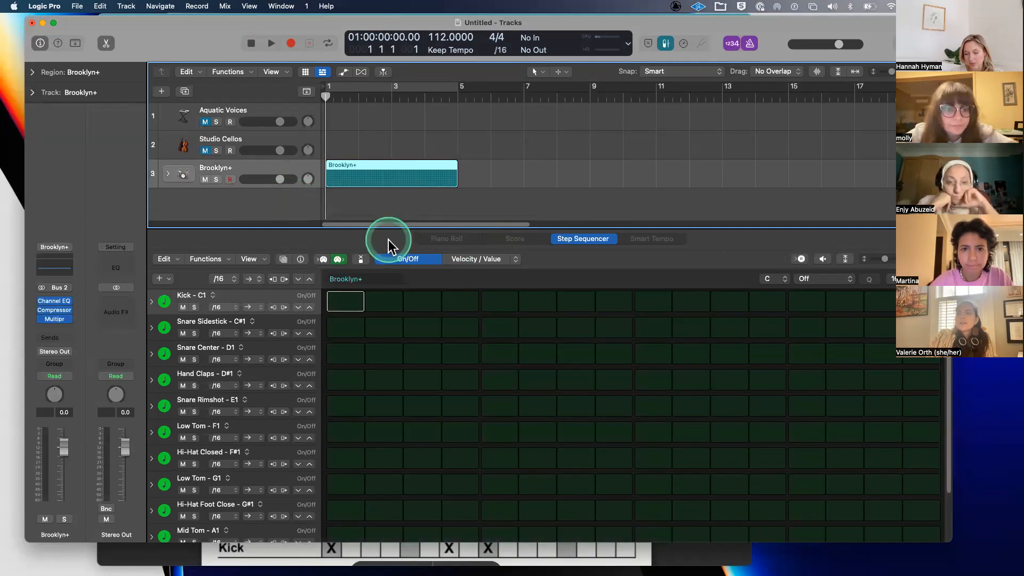
drag(311, 23, 293, 113)
click(366, 103)
- Review the Rock // Basic Backbeat chart in Groove+Library.pdf, then return to the Logic project
scroll(353, 229, down, 3)
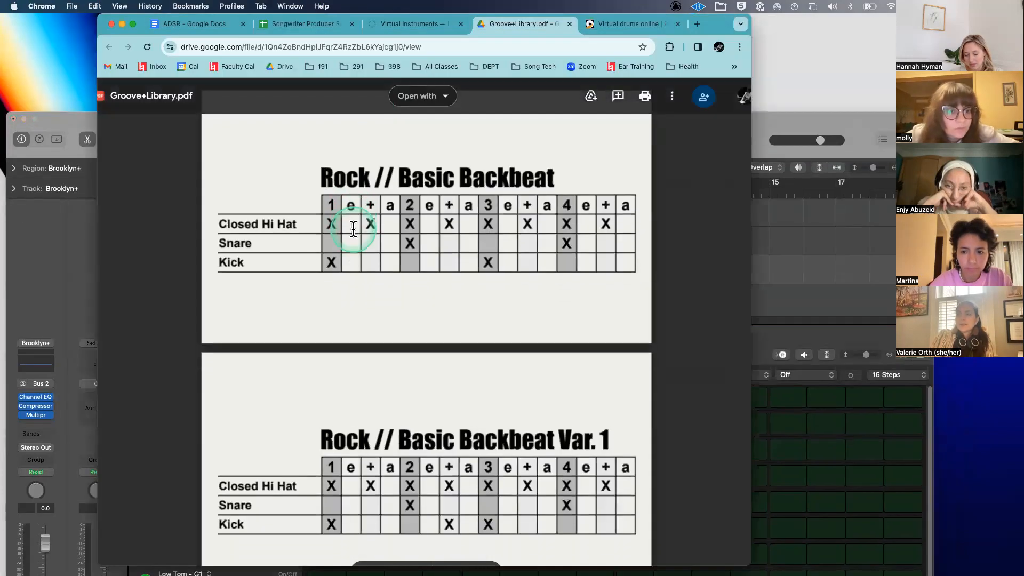
scroll(353, 230, down, 4)
scroll(353, 229, up, 5)
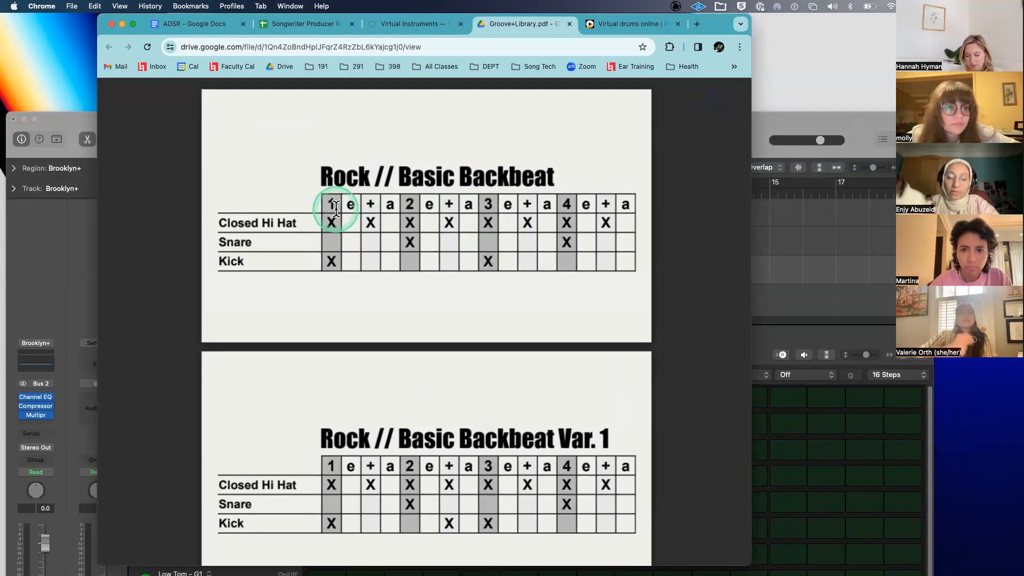
click(870, 123)
click(550, 161)
- Set the tempo to 93 BPM, cycle bars 1–5, and turn on the kick at step 1
key(space)
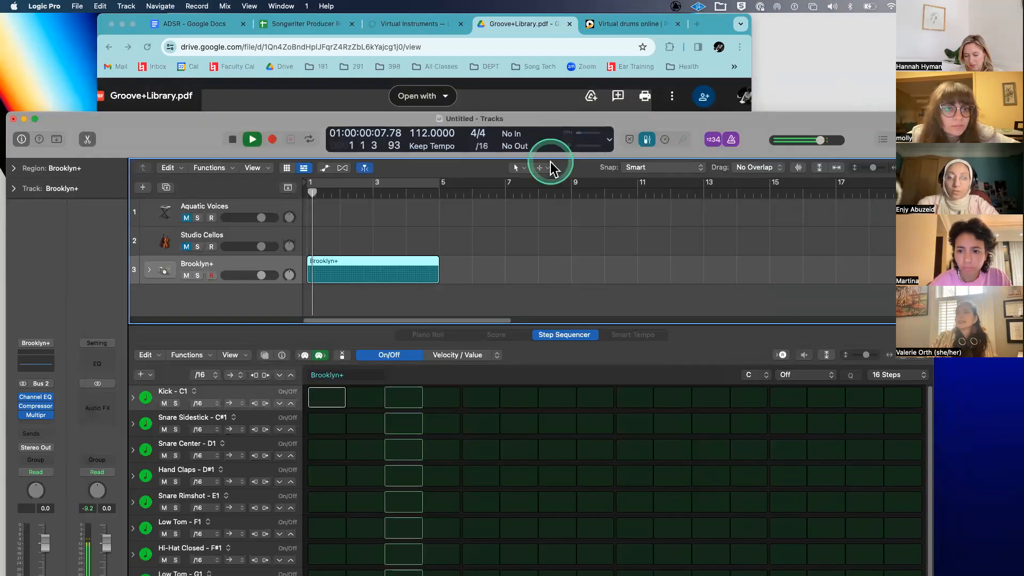
mouse_move(427, 135)
mouse_down()
mouse_move(422, 184)
mouse_move(420, 152)
mouse_up()
key(space)
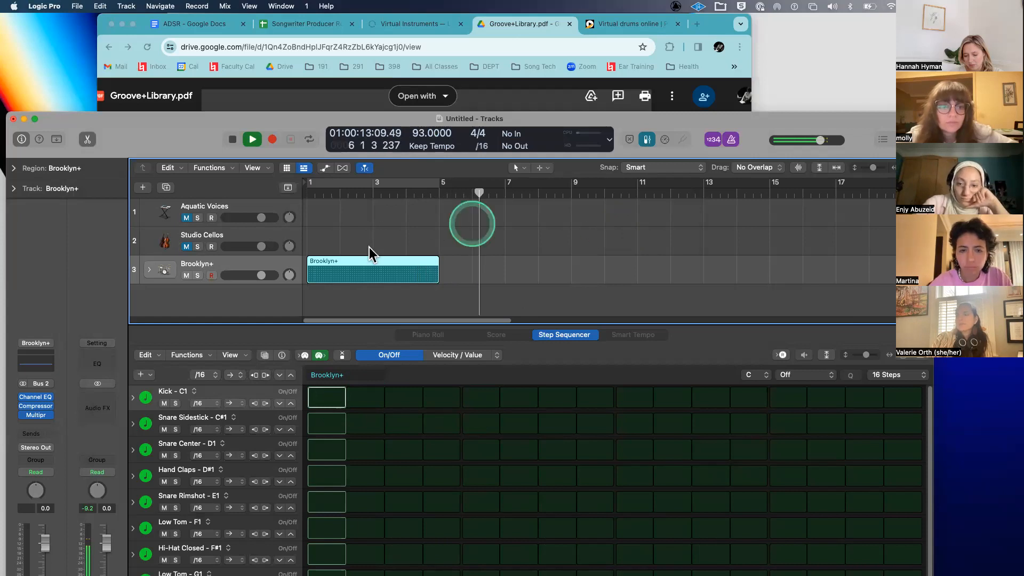
key(c)
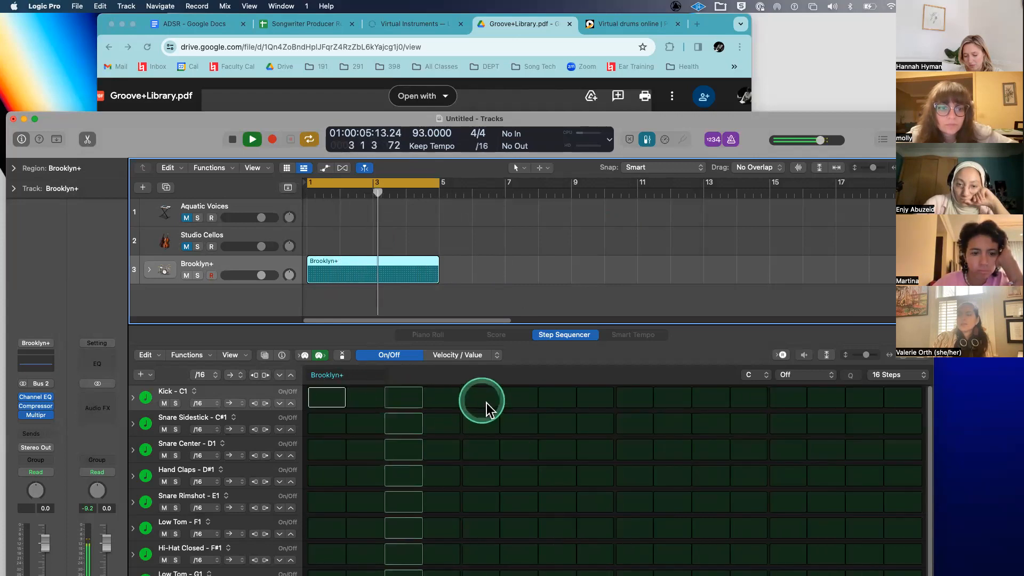
key(space)
click(322, 398)
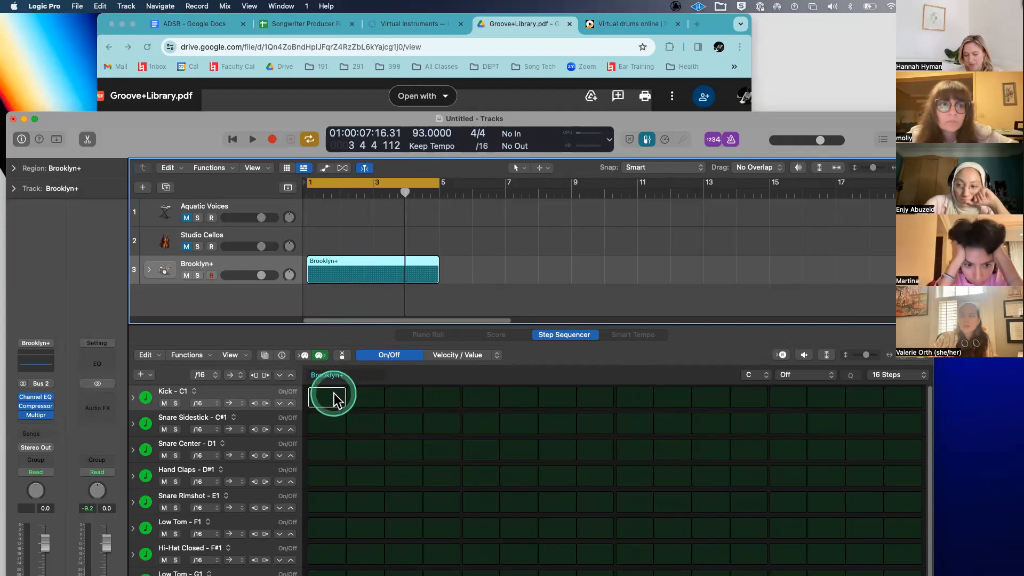
click(334, 399)
- Turn on Brooklyn+ kick steps 5, 9 and 13, then bring the groove chart PDF forward
click(484, 397)
click(634, 397)
click(781, 396)
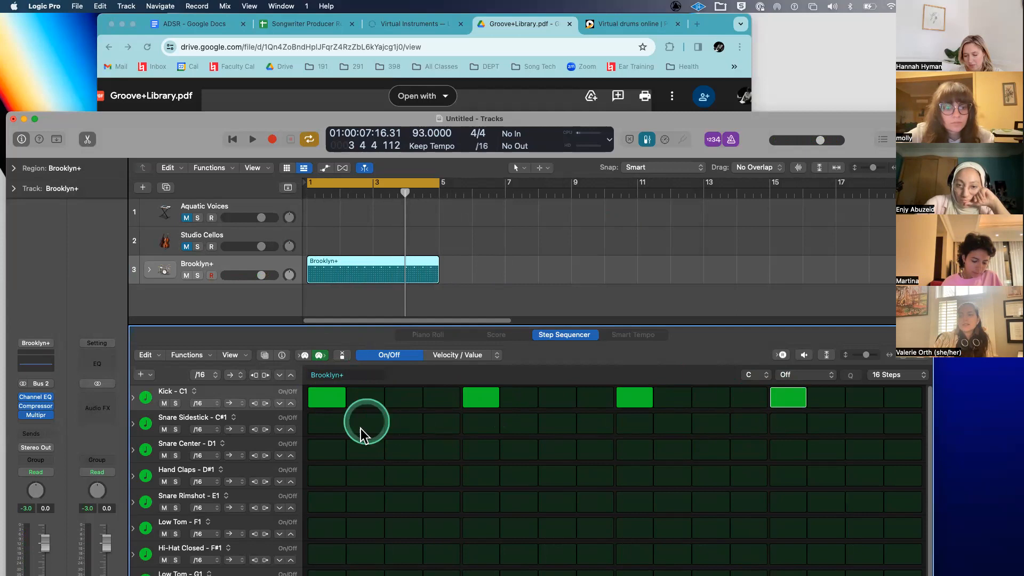
click(371, 88)
scroll(303, 213, up, 1)
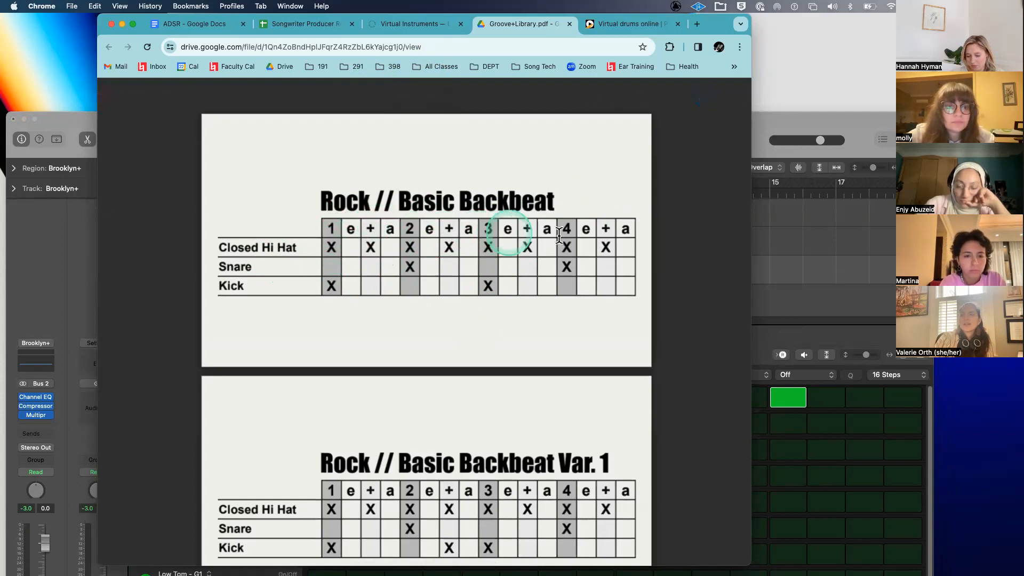
- Leave the Rock // Basic Backbeat chart and return to the Logic Pro project
click(784, 330)
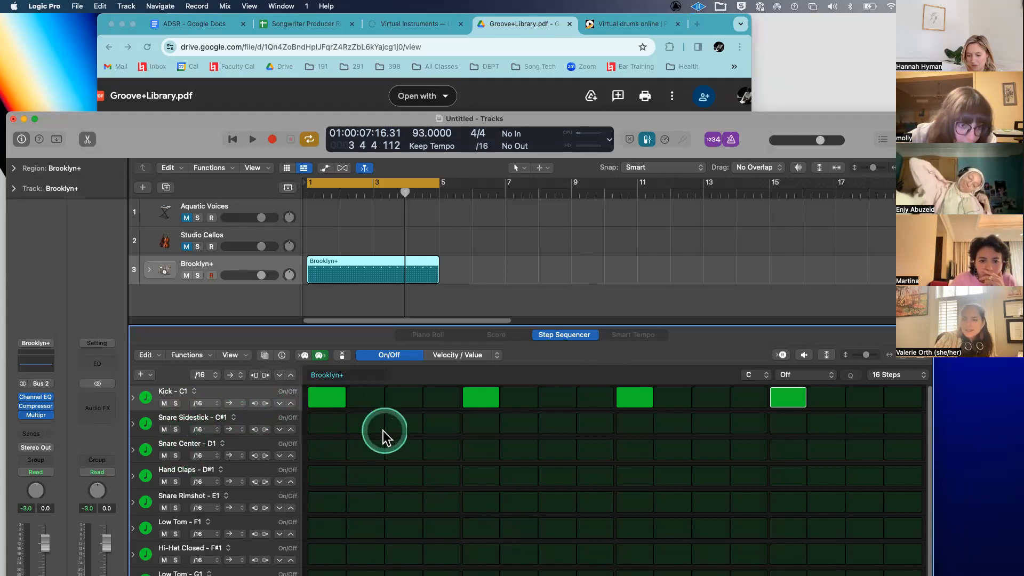
- Remove the kicks on steps 5 and 13 and place Snare Center hits on steps 5 and 13
click(404, 425)
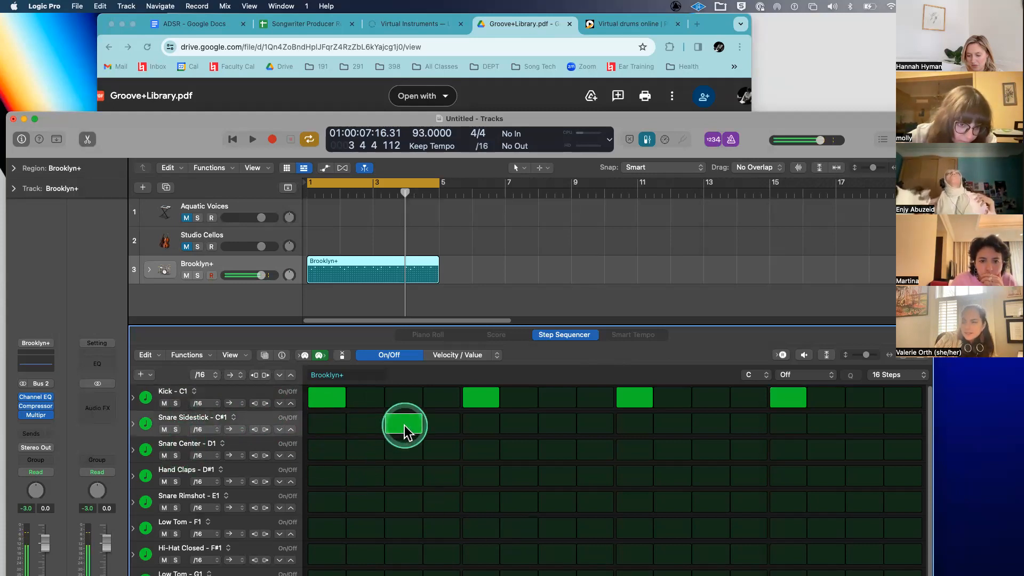
click(413, 416)
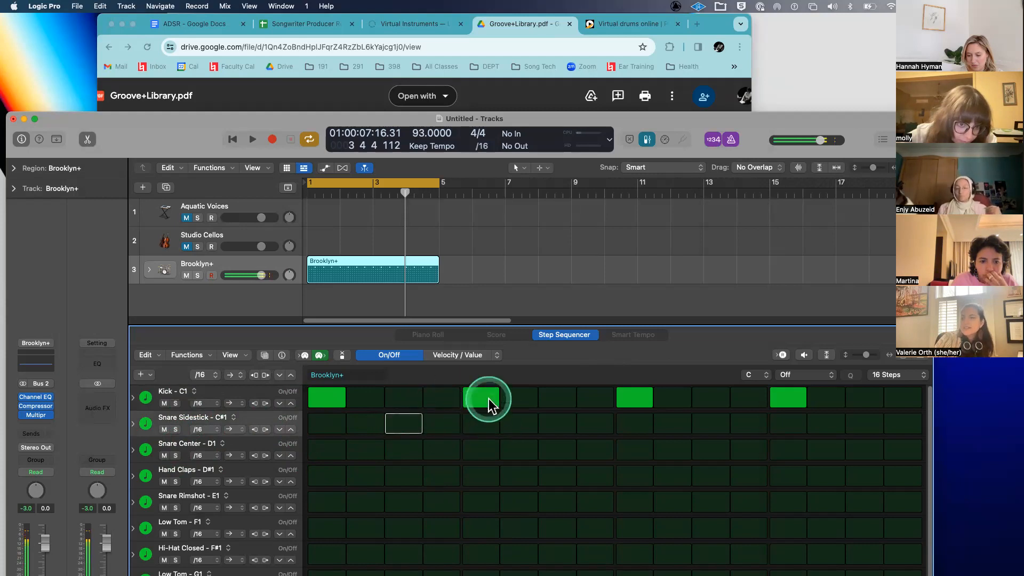
click(489, 405)
click(789, 401)
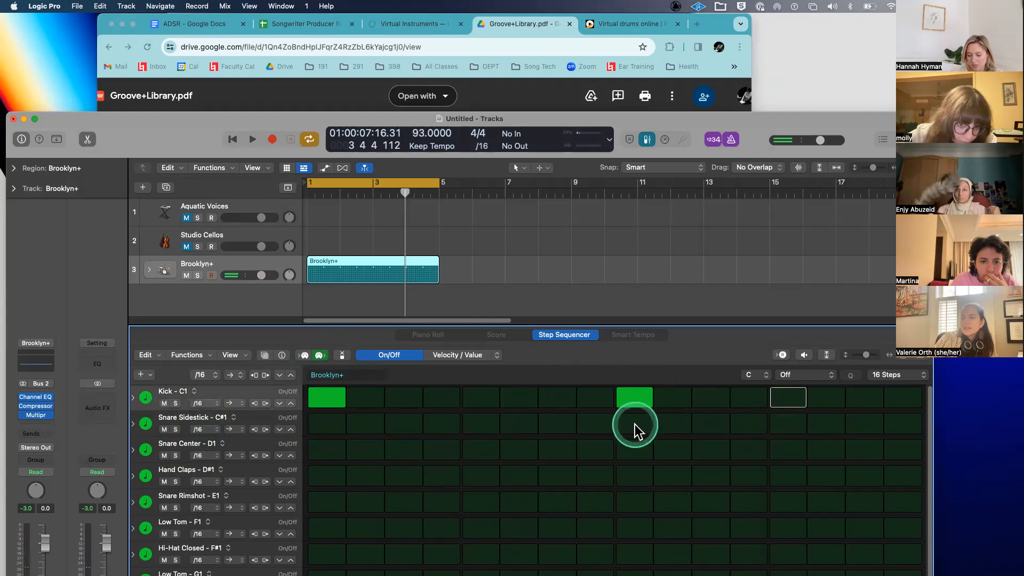
click(483, 421)
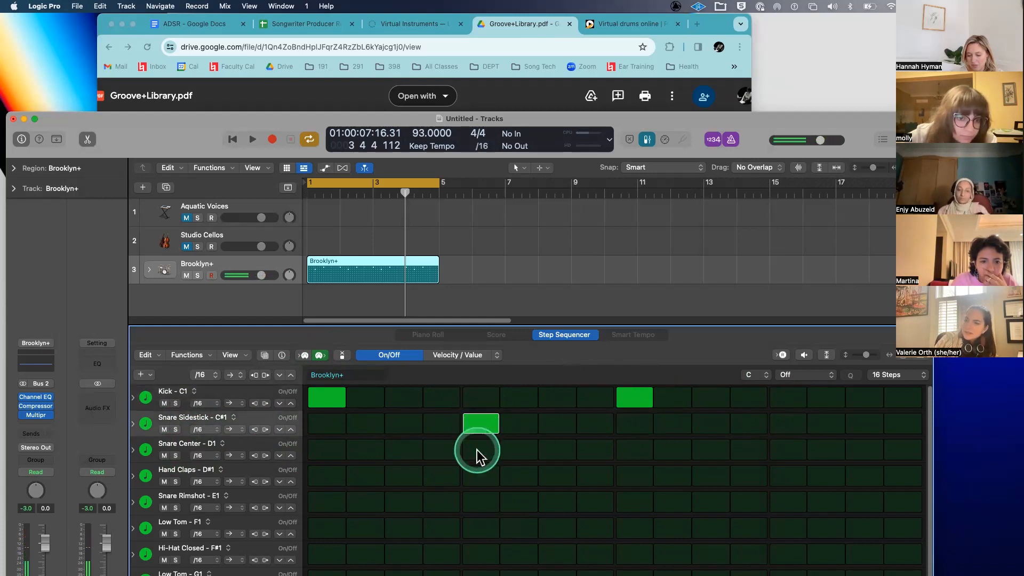
click(477, 450)
click(480, 423)
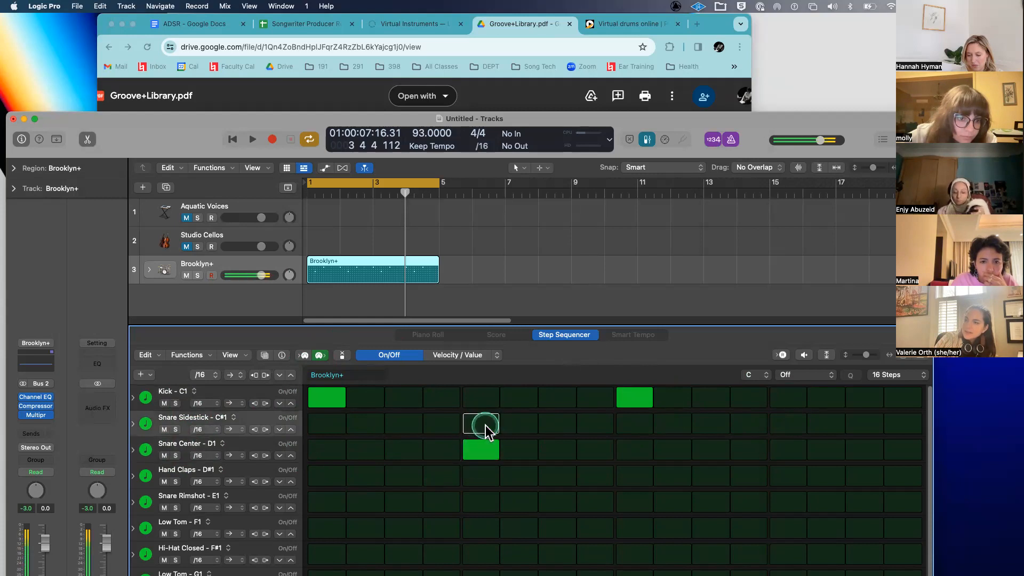
click(792, 453)
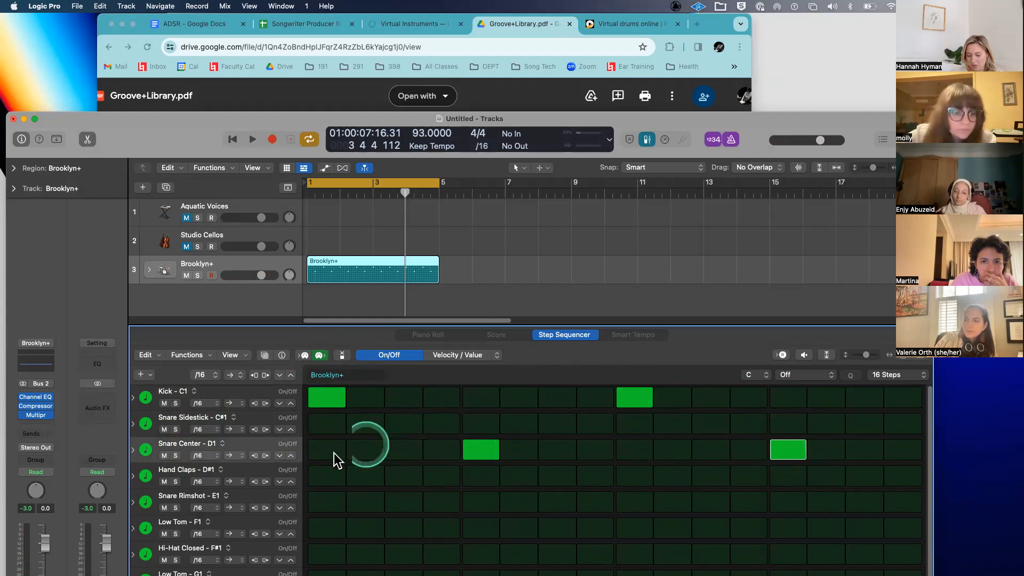
- Enlarge the step sequencer to show more drum rows and move the Logic window up
scroll(334, 453, down, 2)
scroll(334, 452, down, 2)
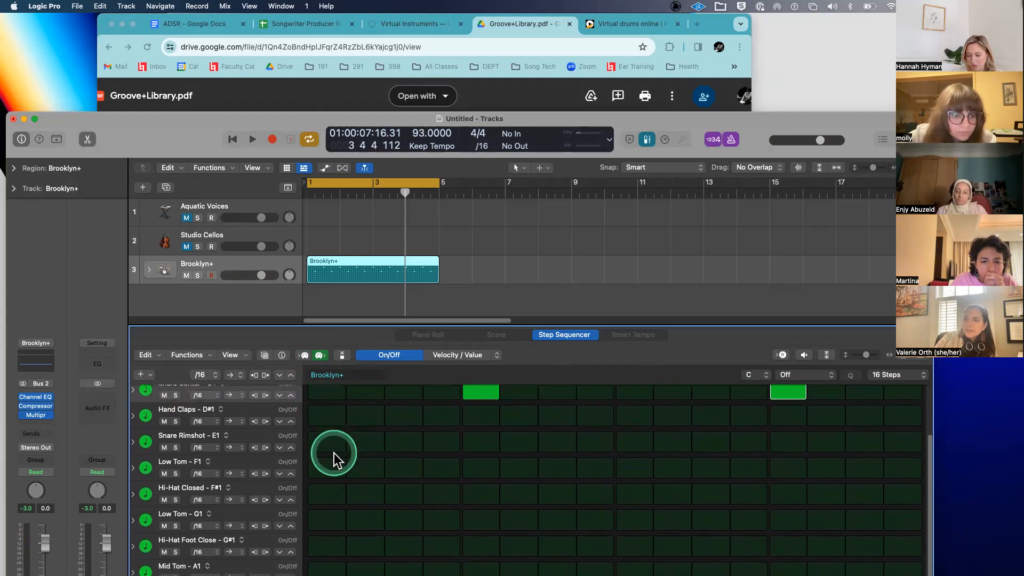
drag(613, 326, 617, 262)
drag(207, 120, 168, 16)
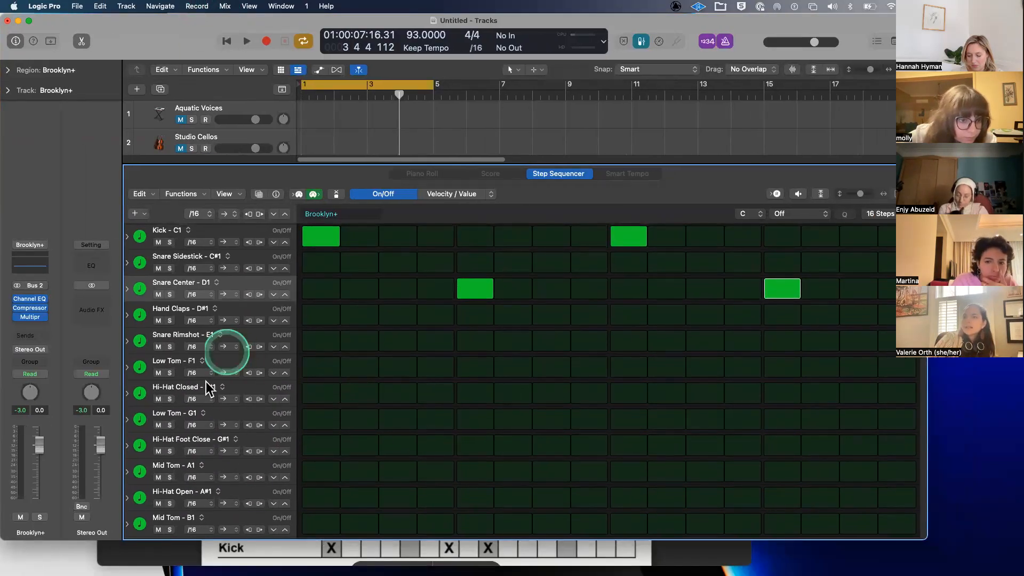
- Add Hi-Hat Closed hits on the odd steps from step 1 to the end of the bar
click(320, 393)
click(397, 393)
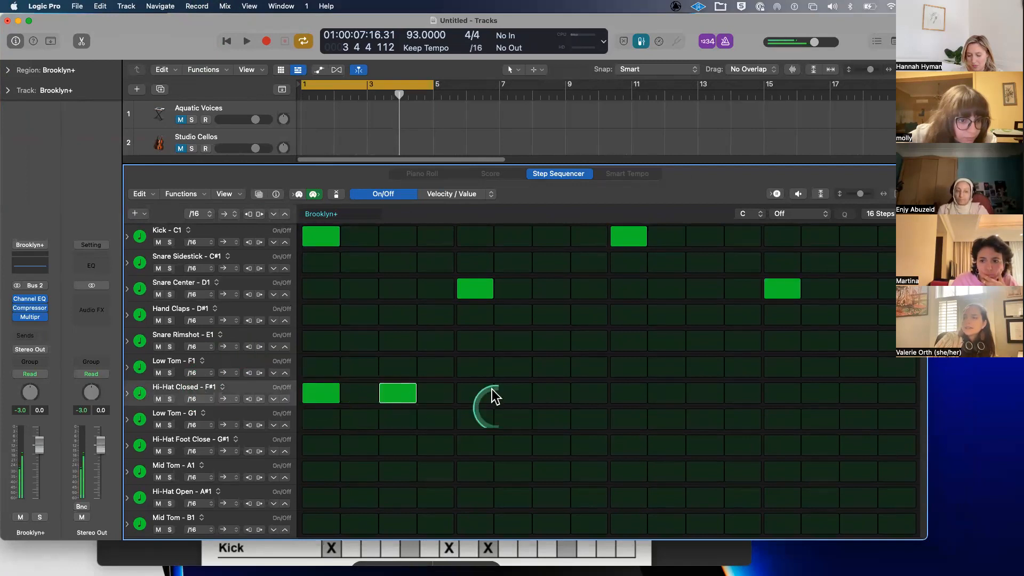
click(478, 392)
click(553, 393)
click(635, 393)
click(786, 397)
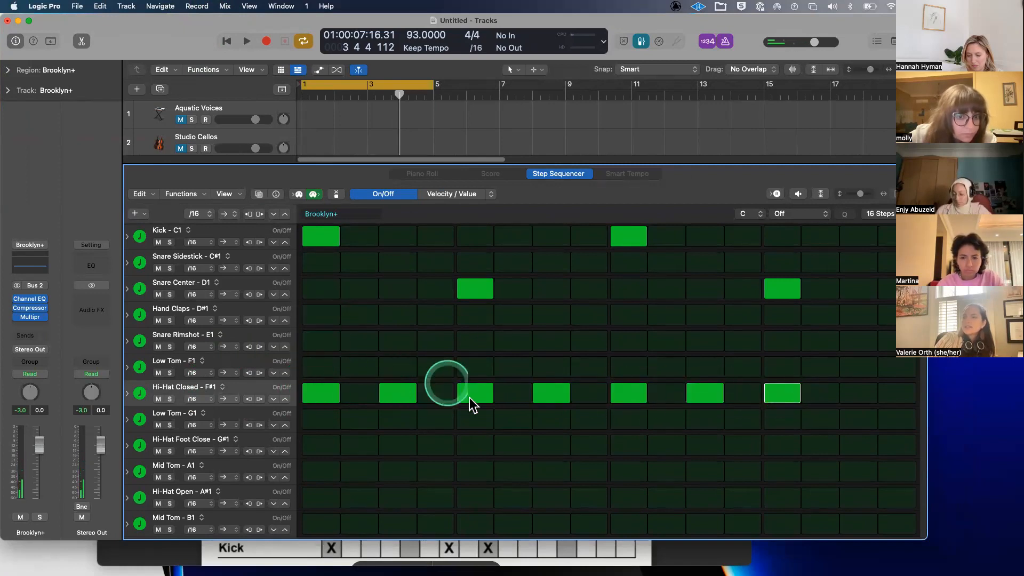
click(855, 396)
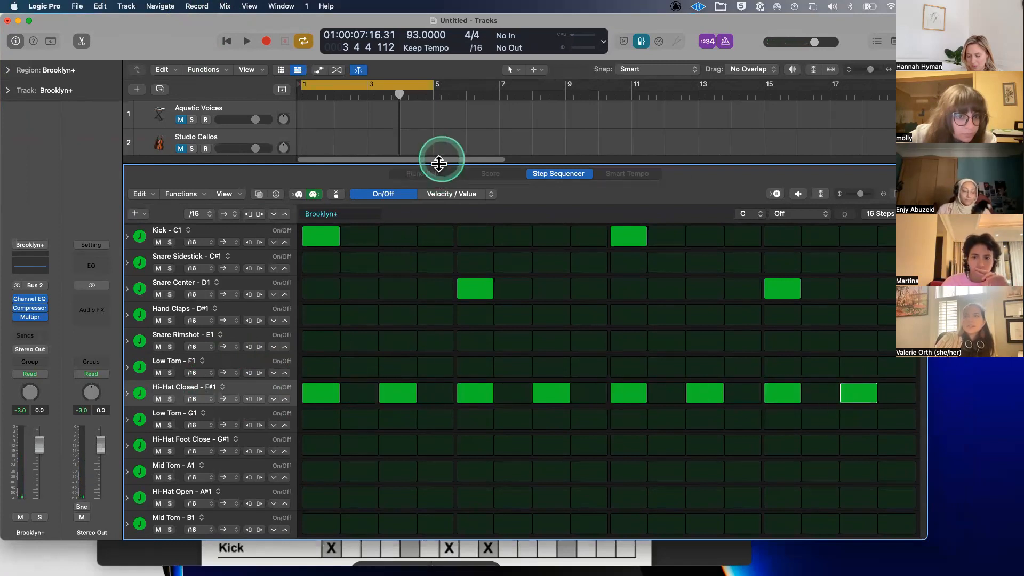
- Shrink the step sequencer and play the Brooklyn+ beat once, then stop playback
drag(432, 165, 429, 250)
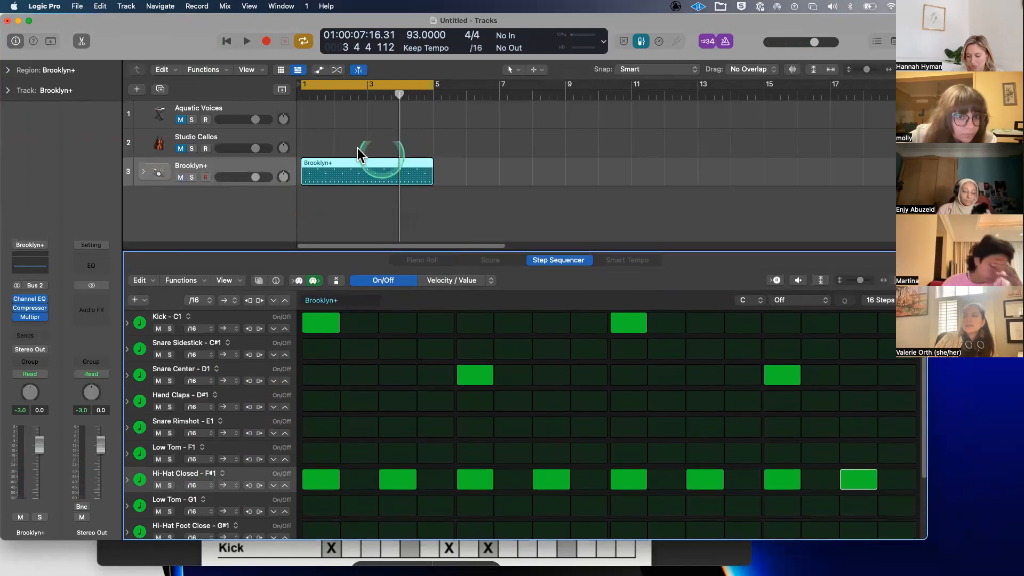
key(space)
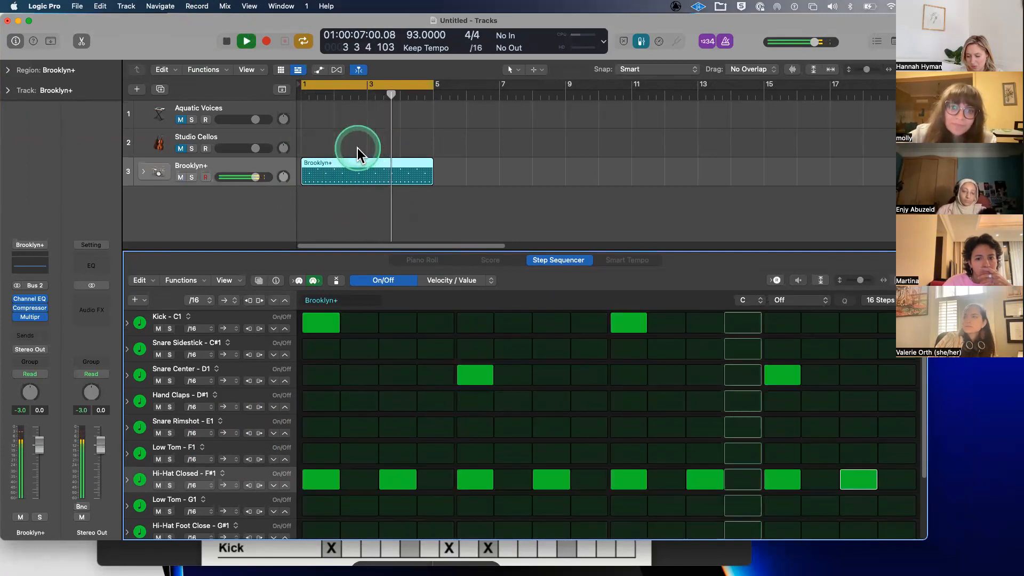
key(space)
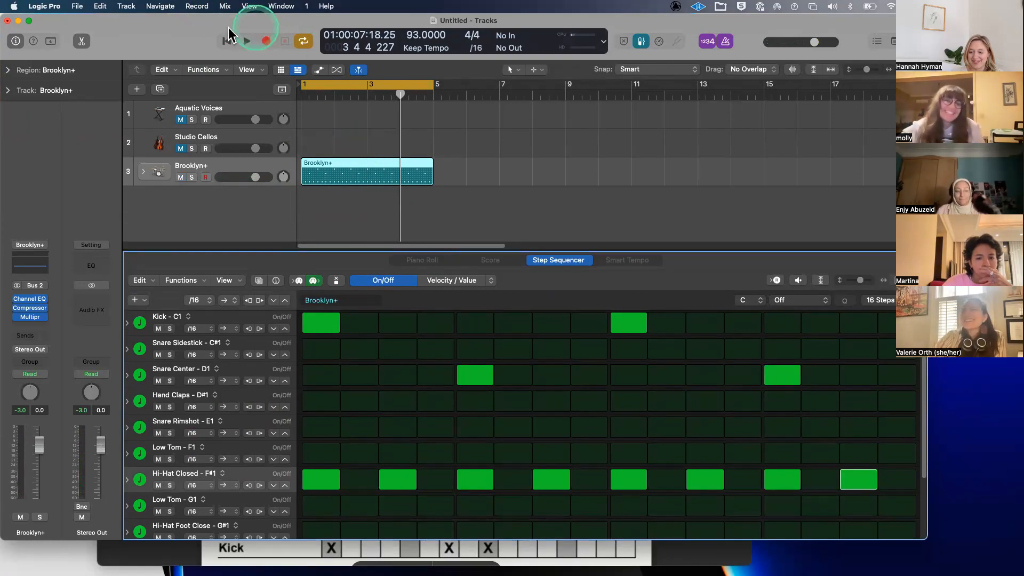
- Move the Logic Pro window down and bring the Groove+Library PDF to the front
drag(173, 25, 212, 36)
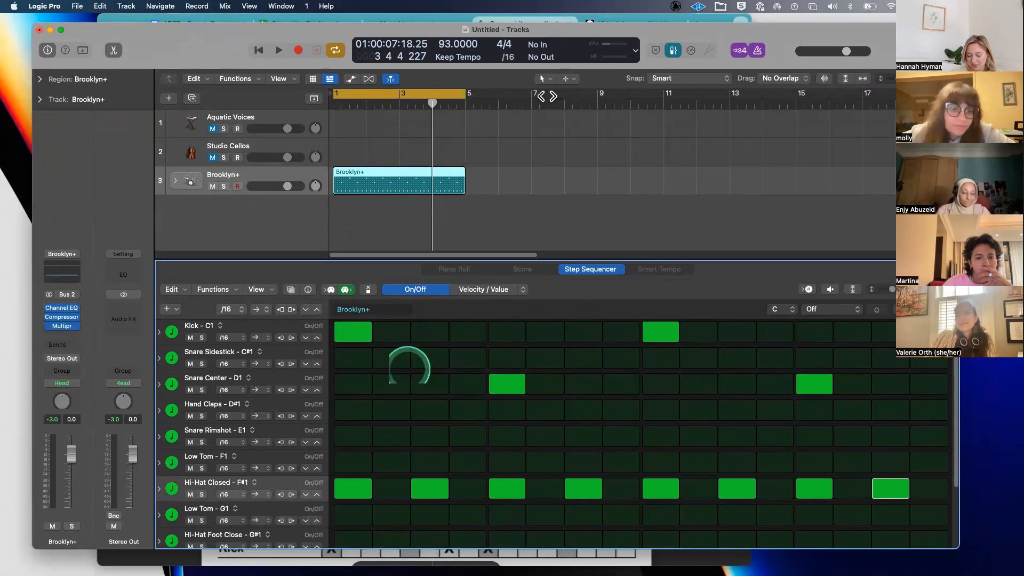
drag(200, 38, 186, 89)
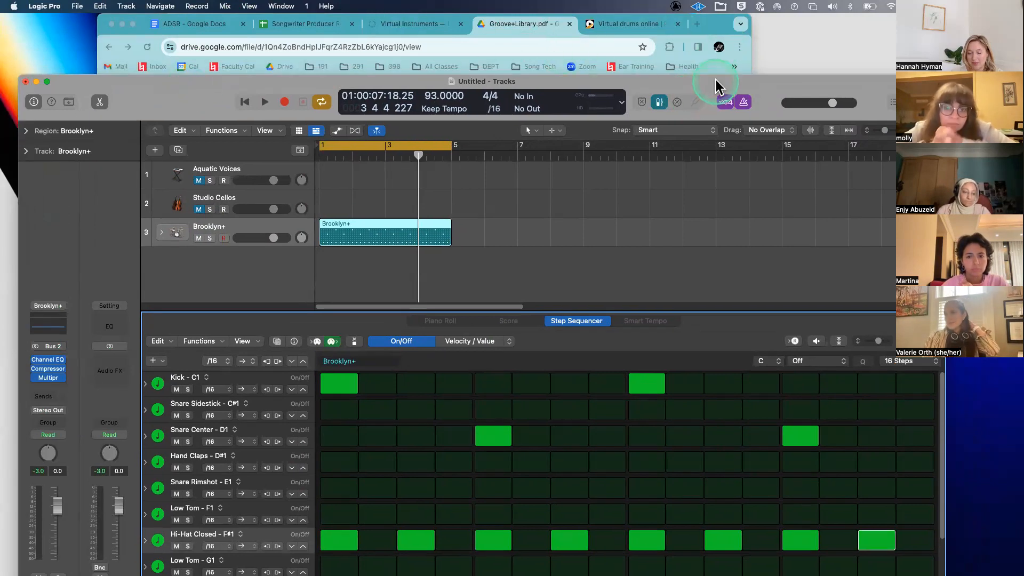
drag(716, 85, 681, 171)
click(562, 172)
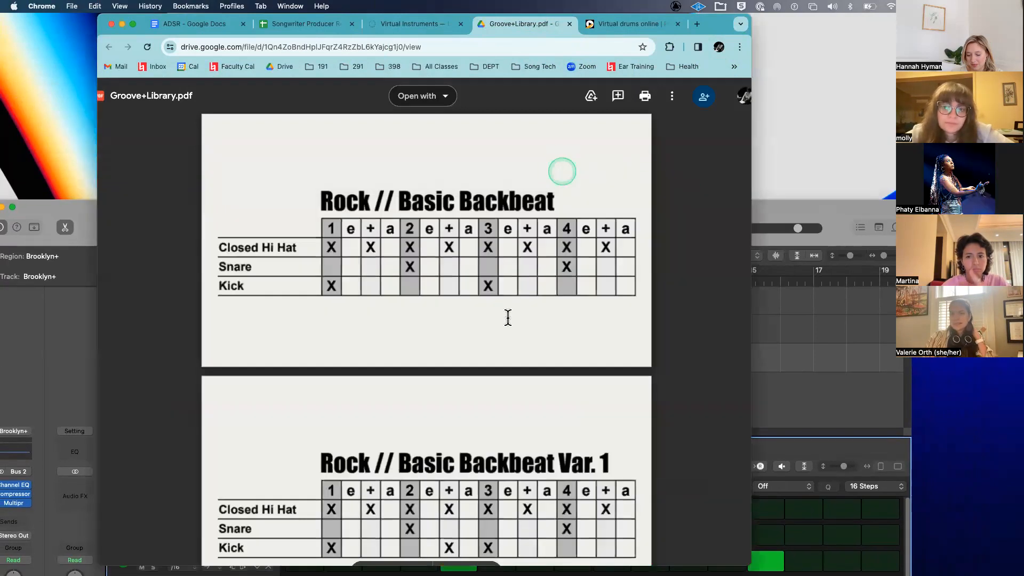
- Scroll the groove PDF down to Funk // 16th Syncopated Kick, then return to Logic Pro
click(507, 317)
scroll(507, 317, down, 1)
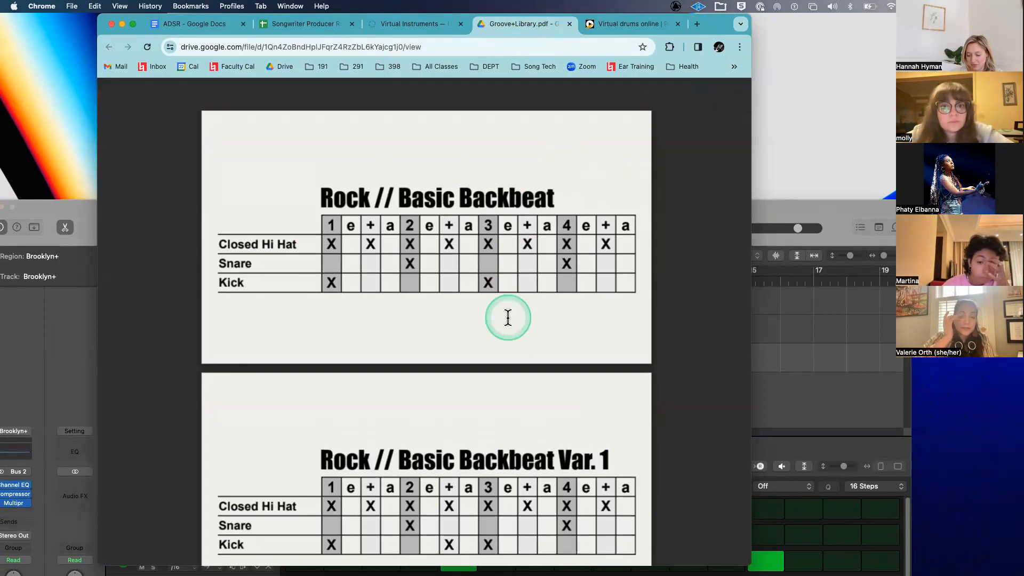
scroll(508, 318, down, 20)
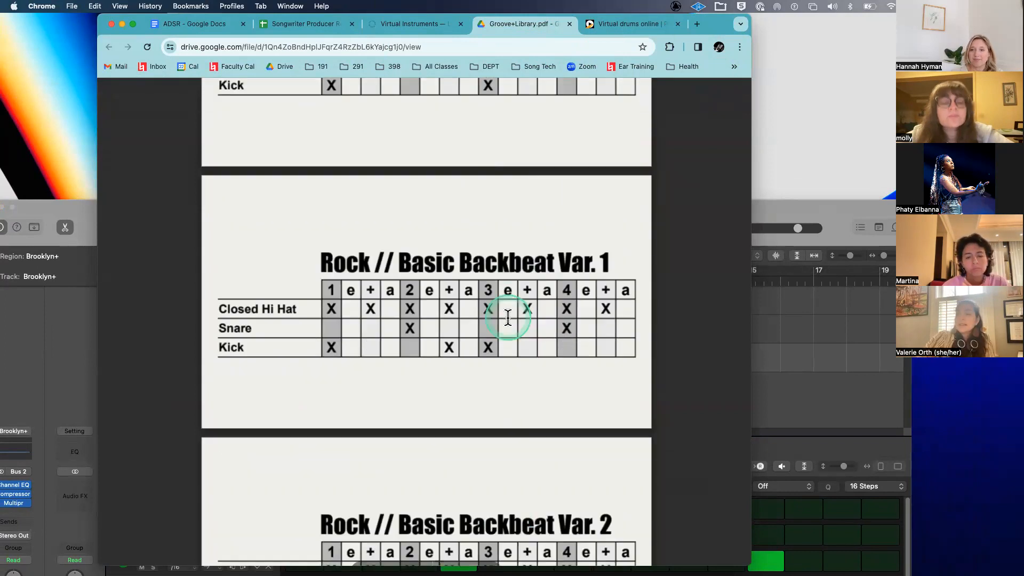
scroll(508, 317, down, 10)
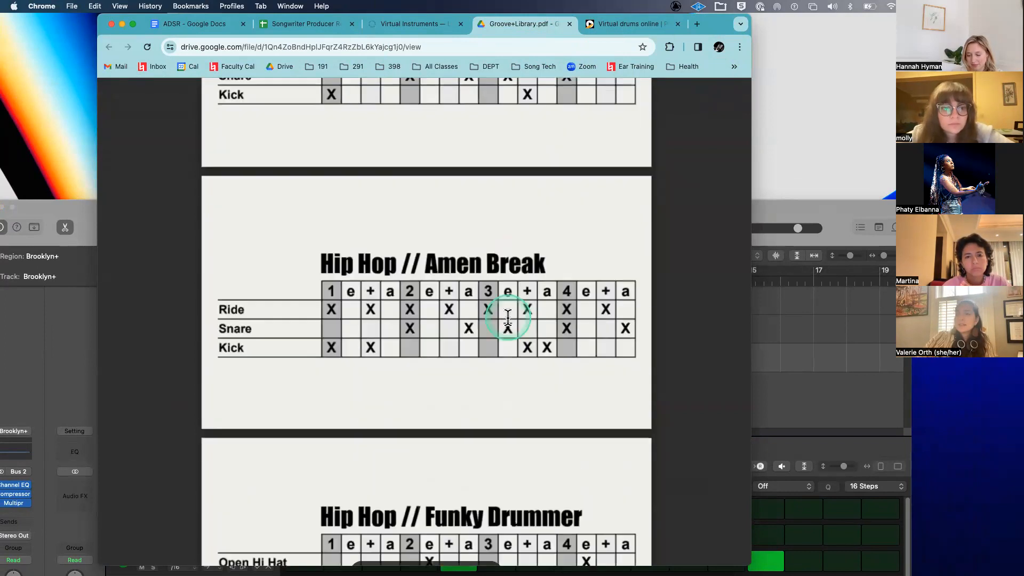
scroll(507, 318, down, 12)
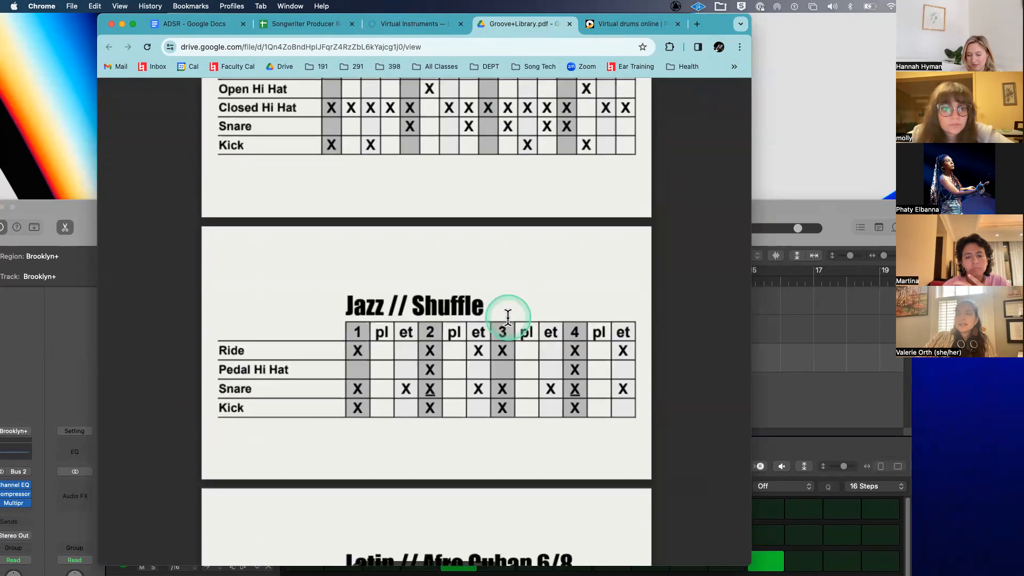
scroll(507, 318, down, 6)
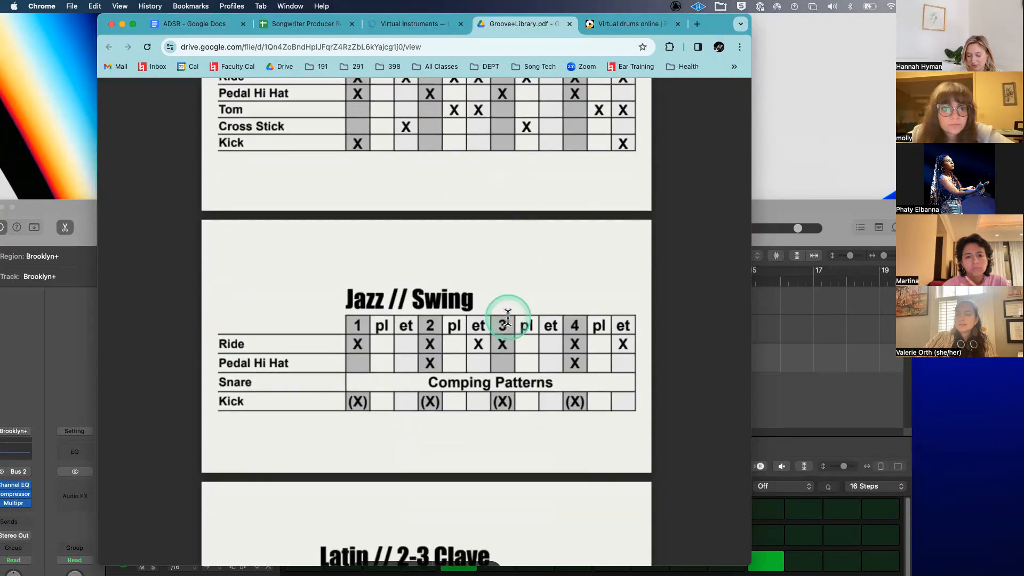
scroll(508, 318, down, 10)
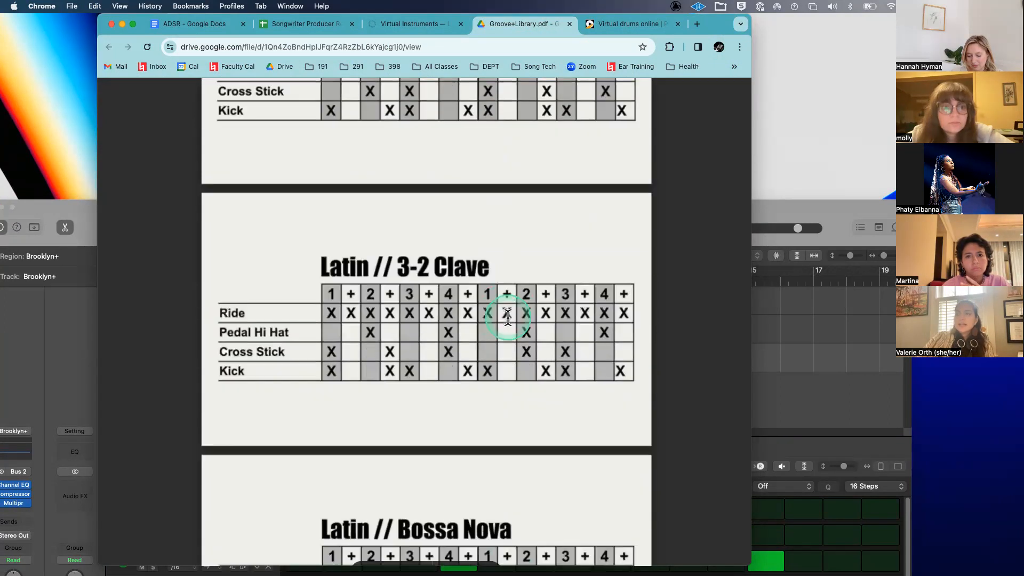
scroll(507, 318, down, 6)
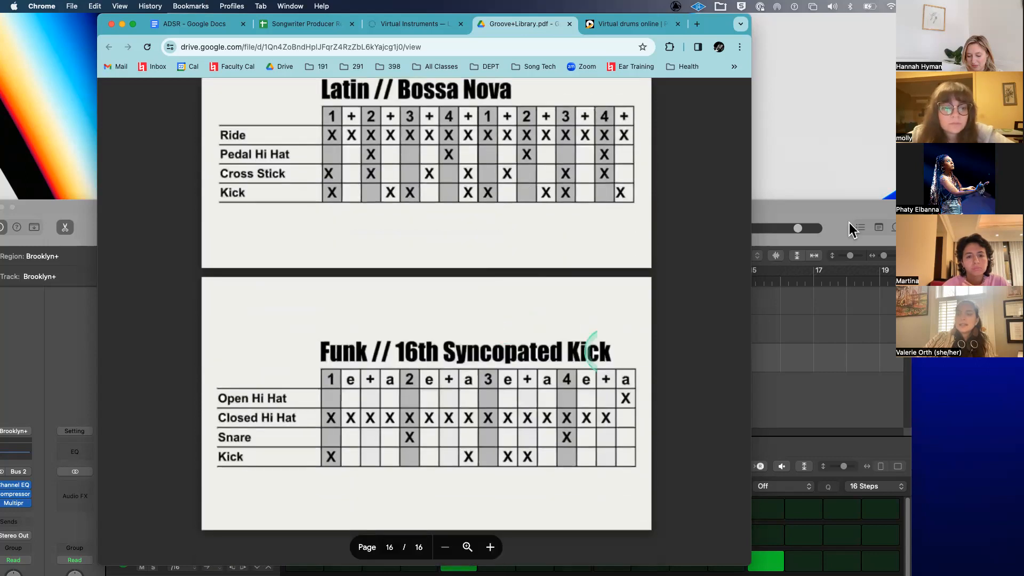
click(828, 207)
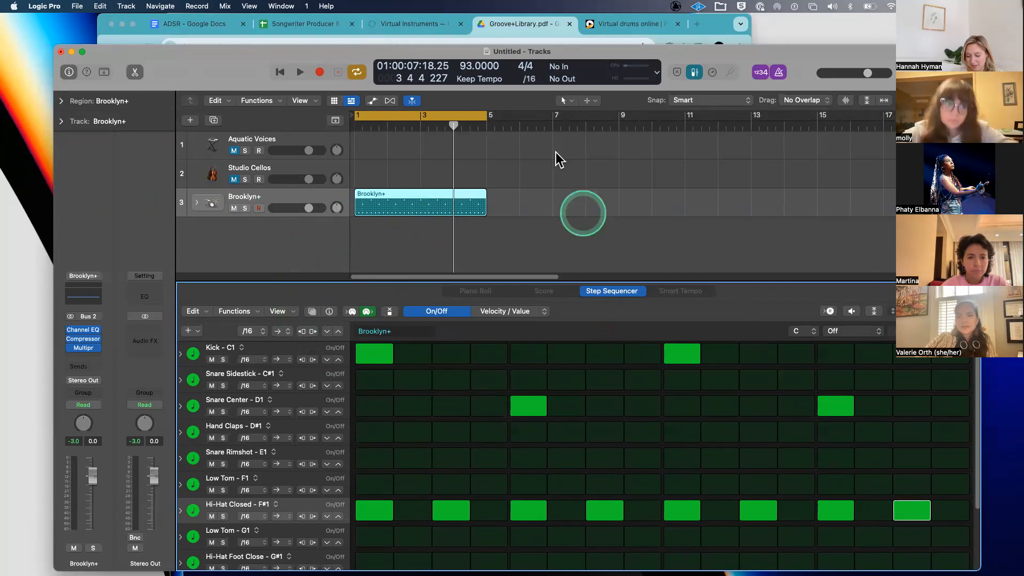
drag(207, 69, 210, 136)
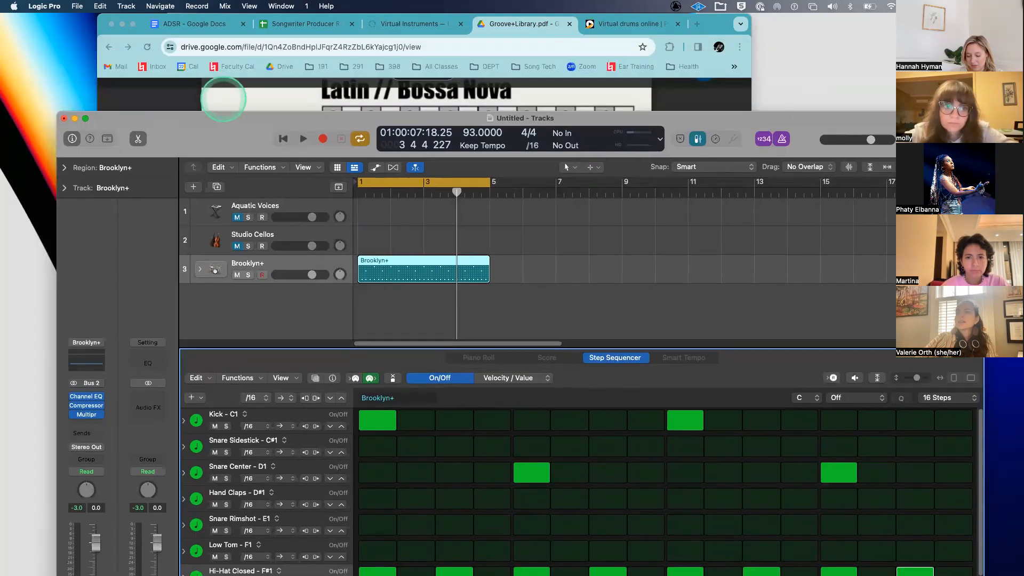
click(222, 96)
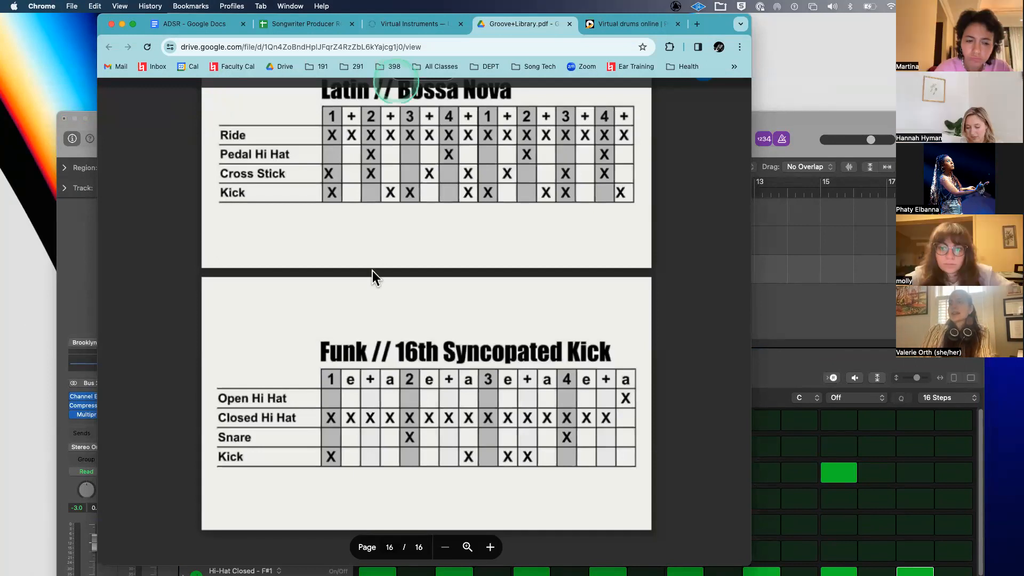
- Scroll the groove PDF from page 16 back up toward page 1's Rock // Basic Backbeat
scroll(372, 270, up, 20)
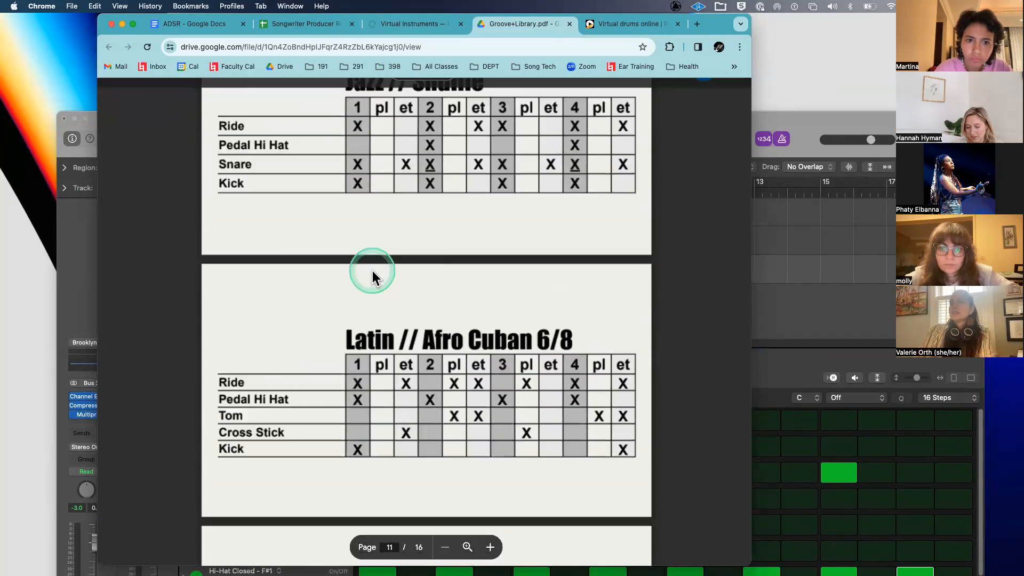
scroll(372, 270, up, 20)
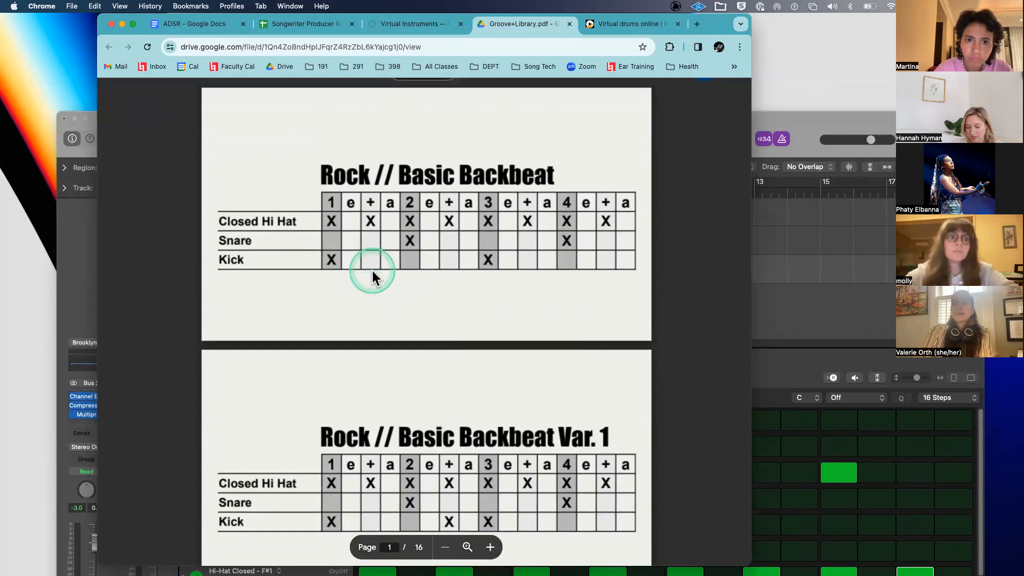
scroll(372, 271, up, 1)
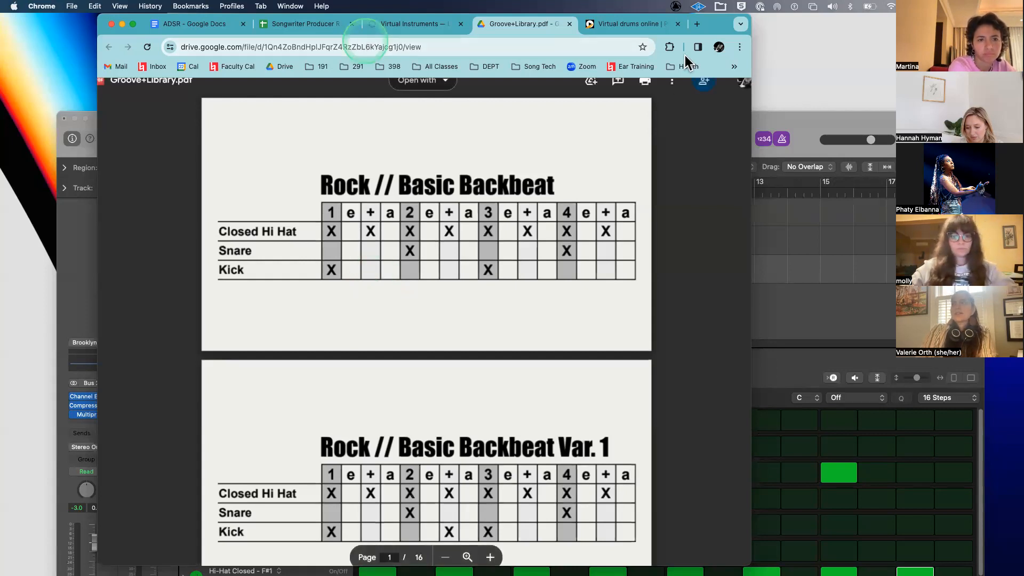
- Check the PDF's more-actions list and select its web address in the address bar
scroll(599, 167, up, 1)
click(672, 96)
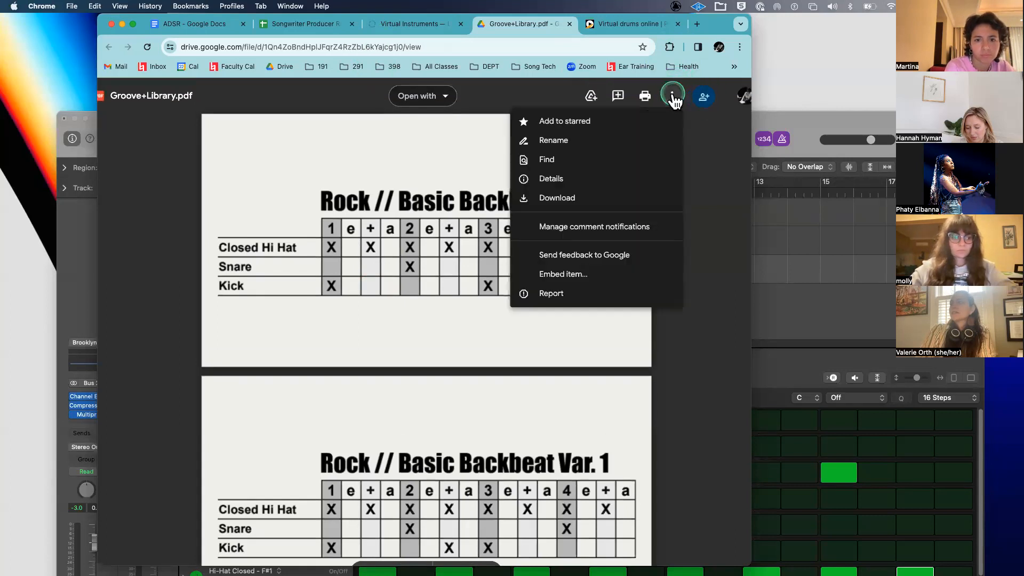
click(467, 177)
click(603, 152)
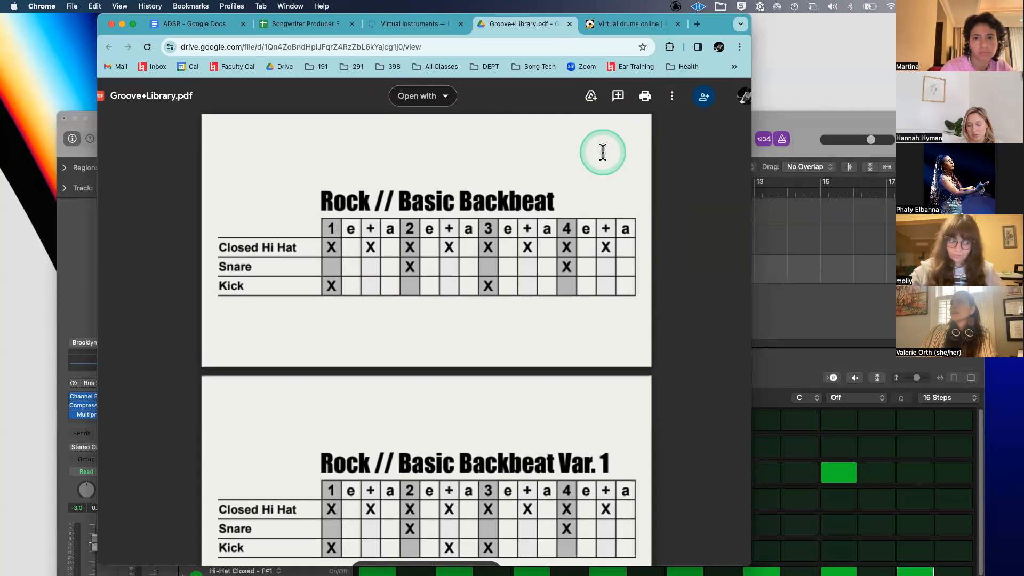
click(463, 57)
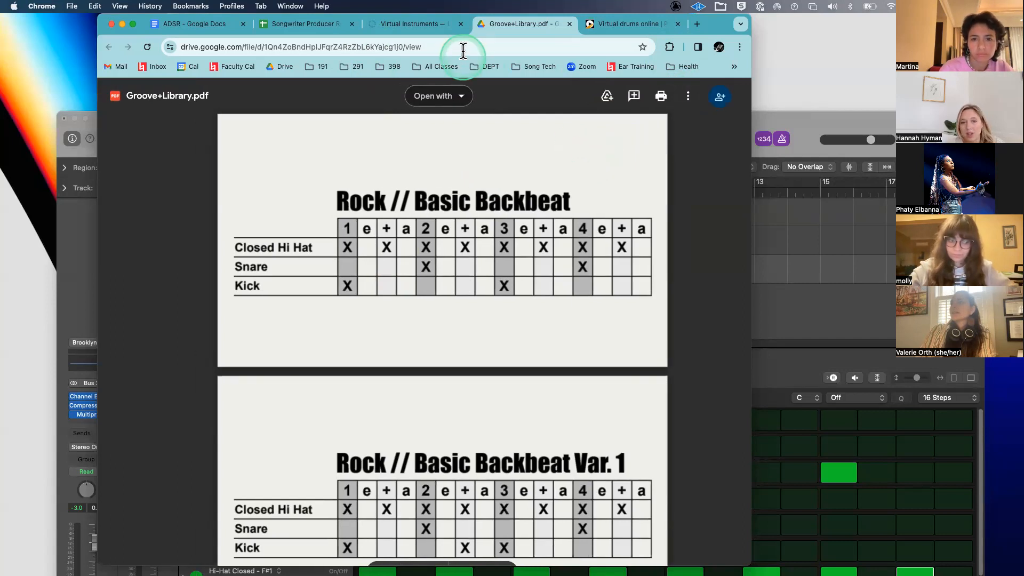
click(461, 47)
click(369, 293)
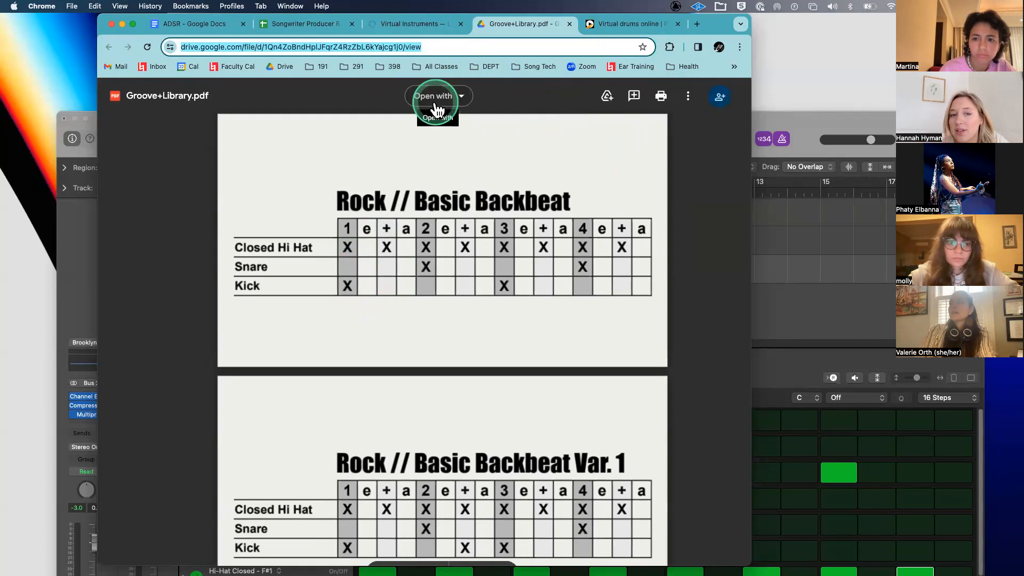
click(330, 173)
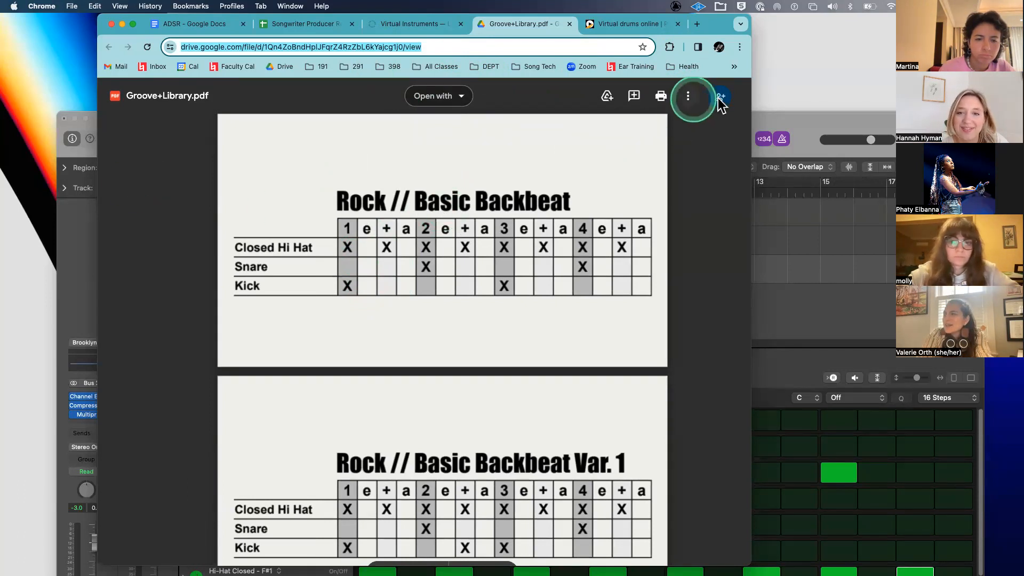
- Copy the Groove+Library.pdf share link, cancelling the Viewer change to keep Editor access
click(719, 97)
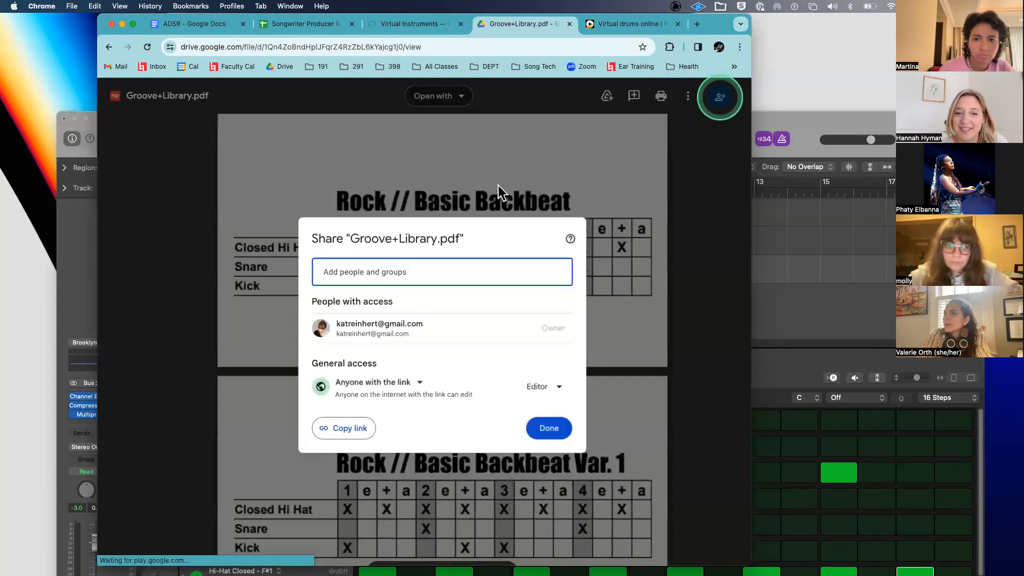
click(318, 356)
click(346, 433)
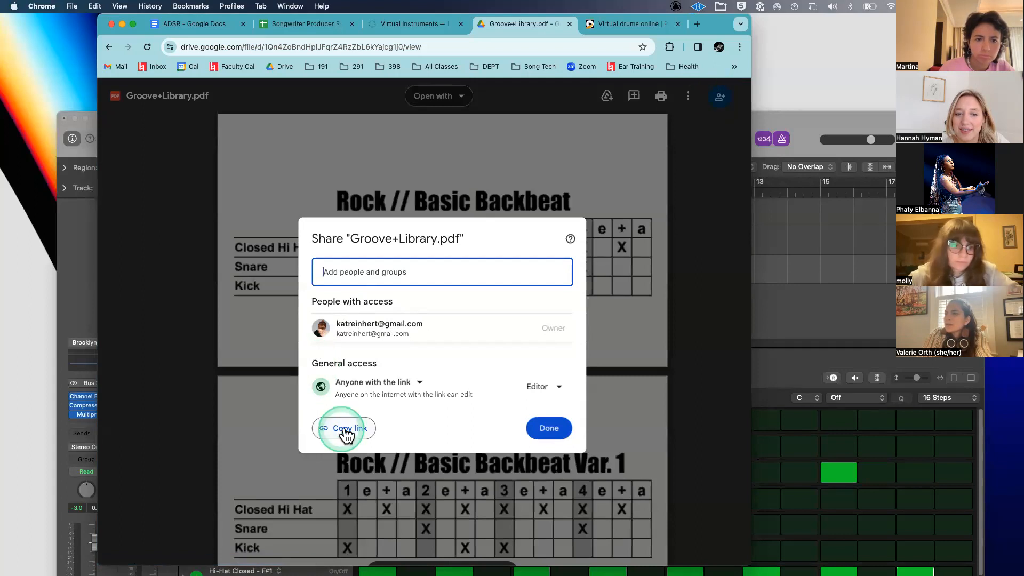
click(557, 387)
click(554, 434)
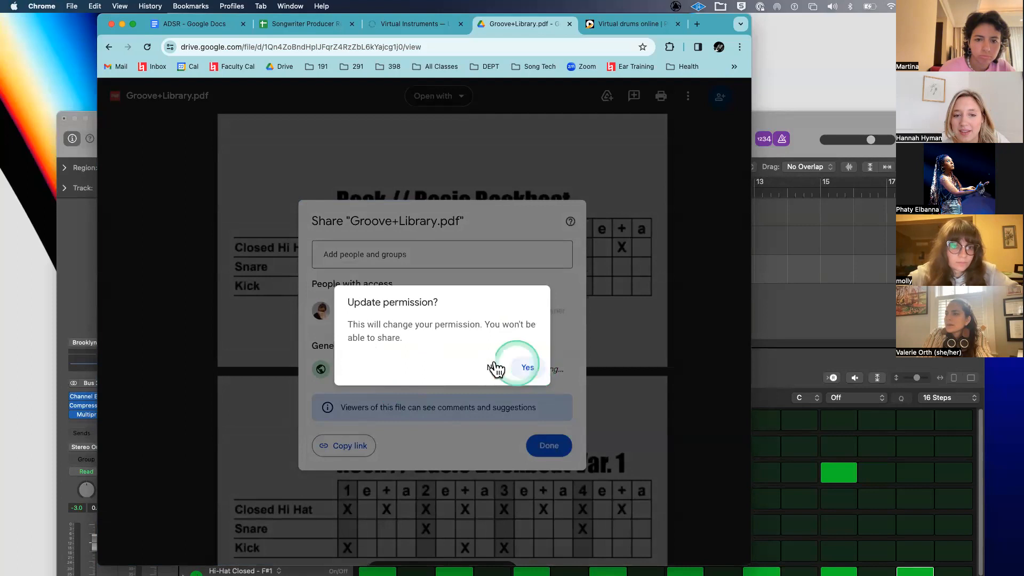
click(494, 366)
click(344, 446)
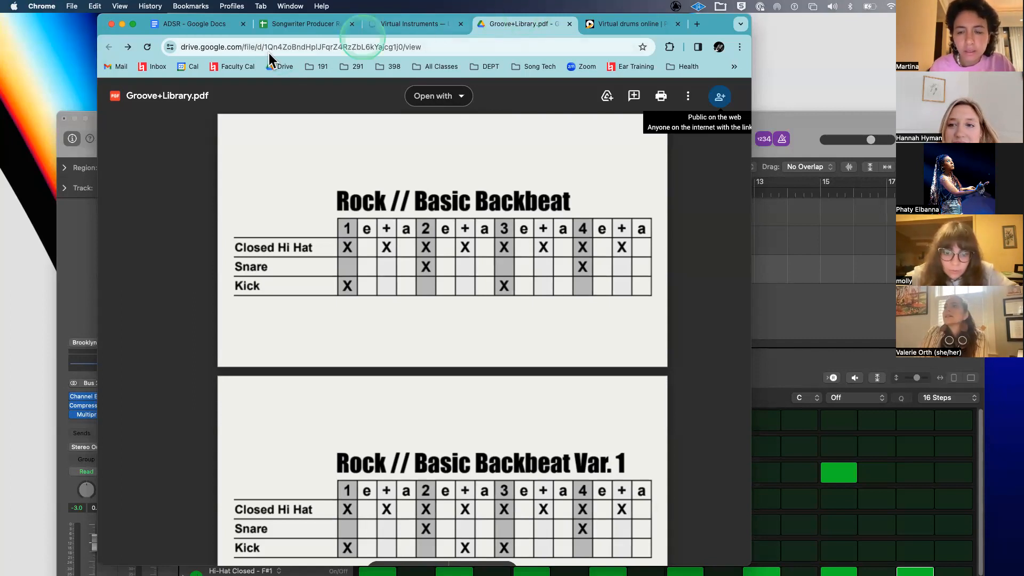
- Switch from the groove PDF to the ADSR - Google Docs tab
click(203, 22)
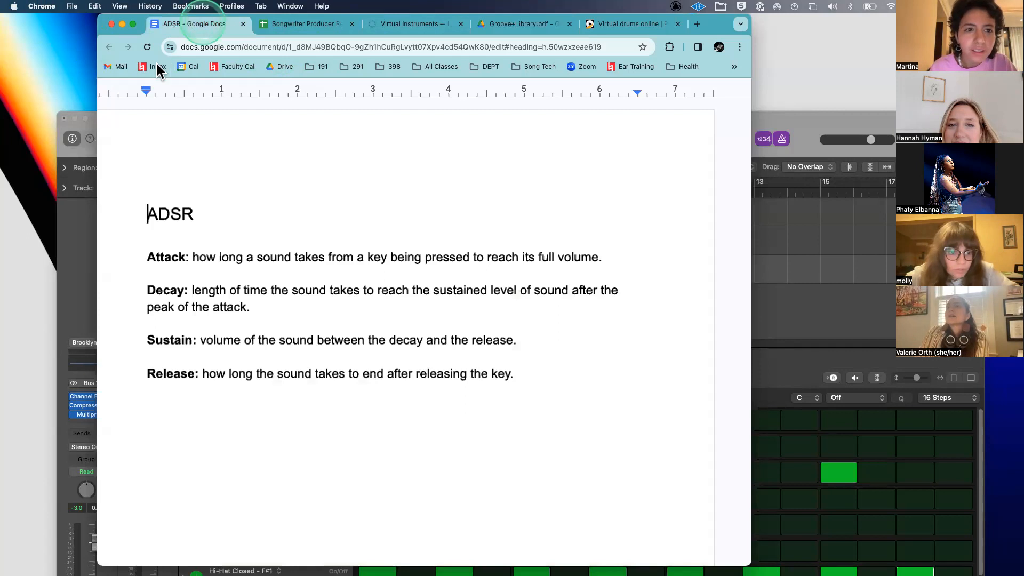
- Exit full screen and create a new blank Google Doc from the File menu
click(214, 258)
double_click(231, 247)
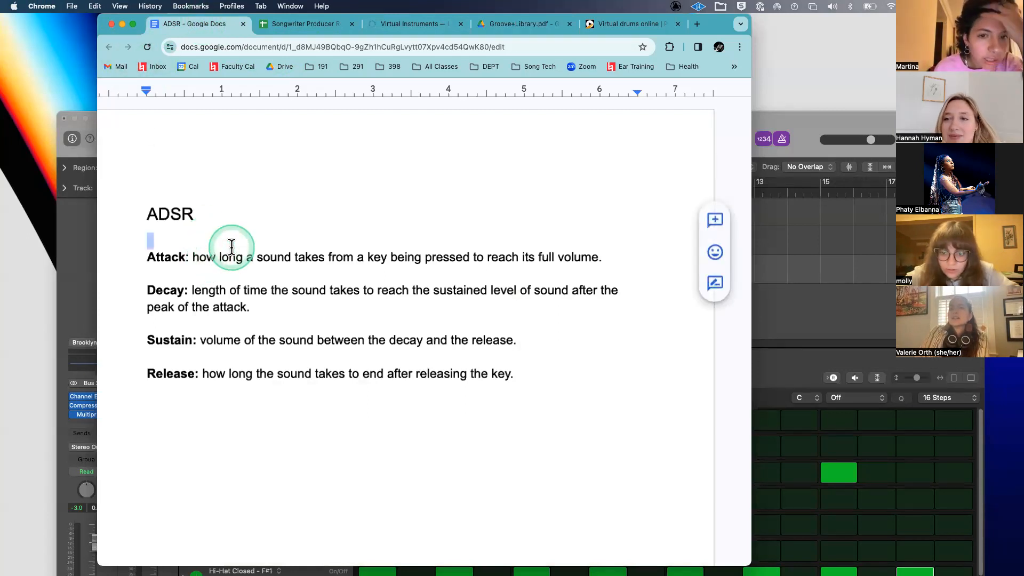
key(Escape)
click(136, 101)
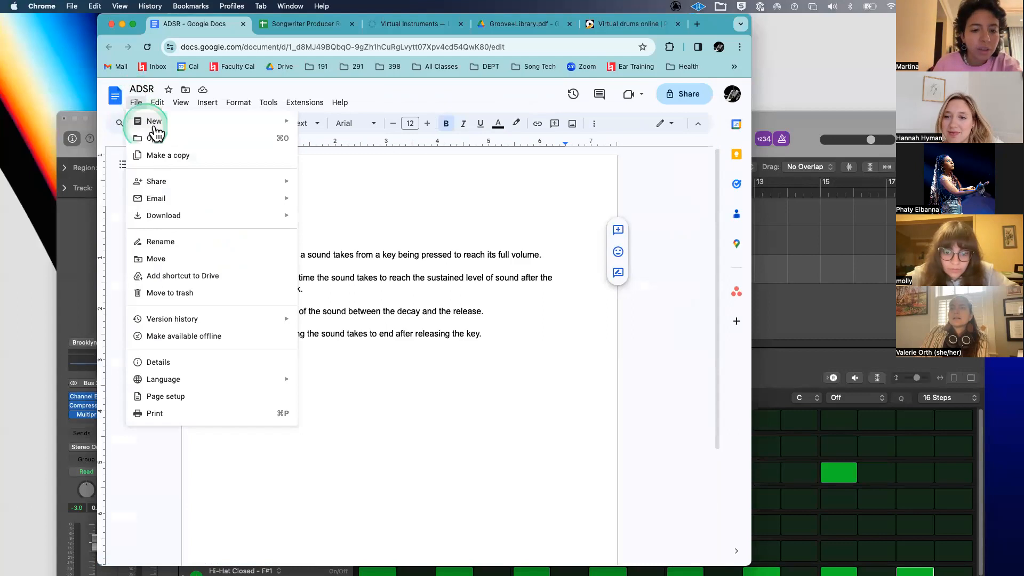
click(157, 122)
click(354, 126)
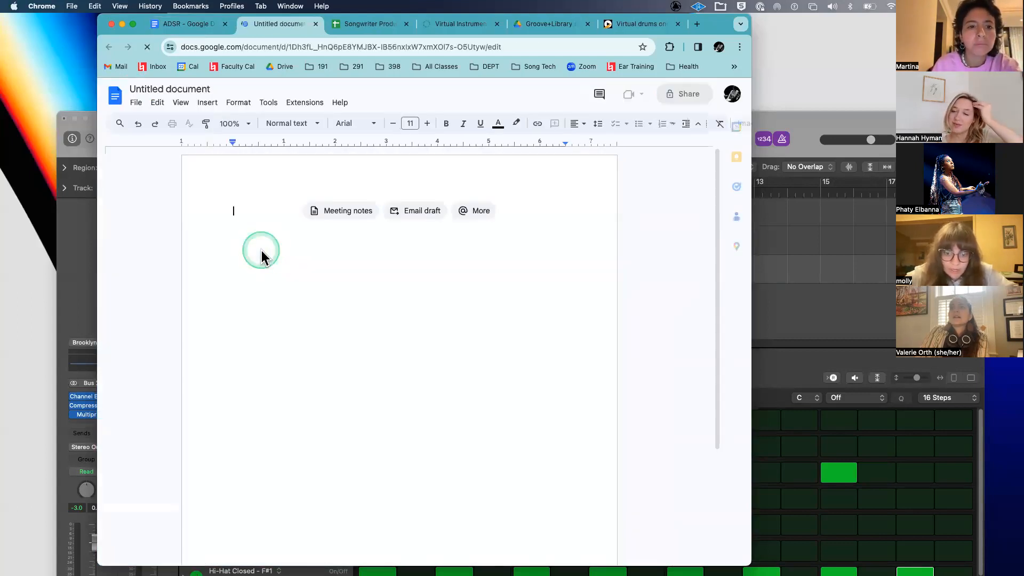
- Paste the task list and delete the participant-left, 12:40 PM and guest-joined lines
click(440, 331)
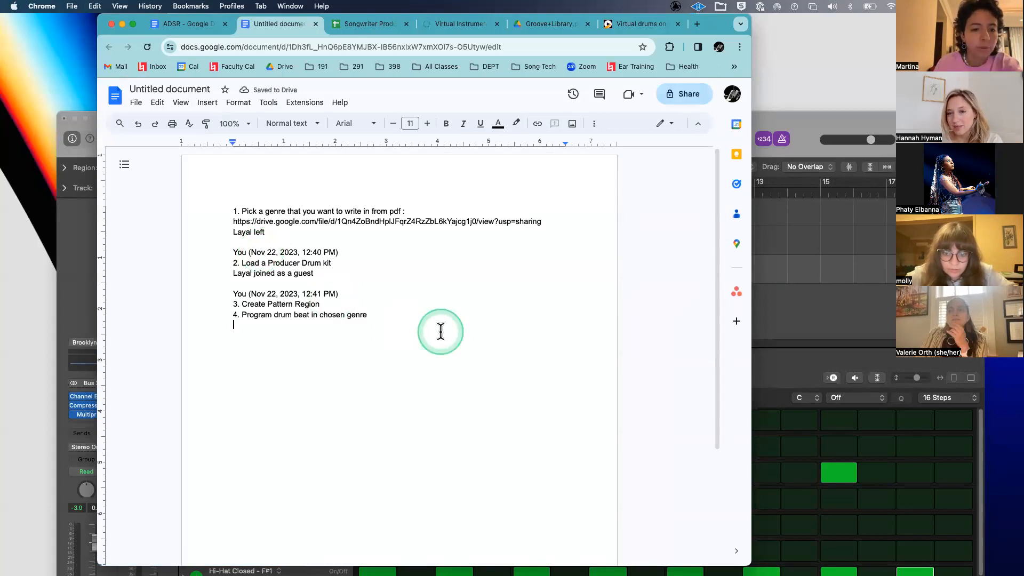
click(270, 231)
drag(243, 230, 203, 226)
triple_click(253, 238)
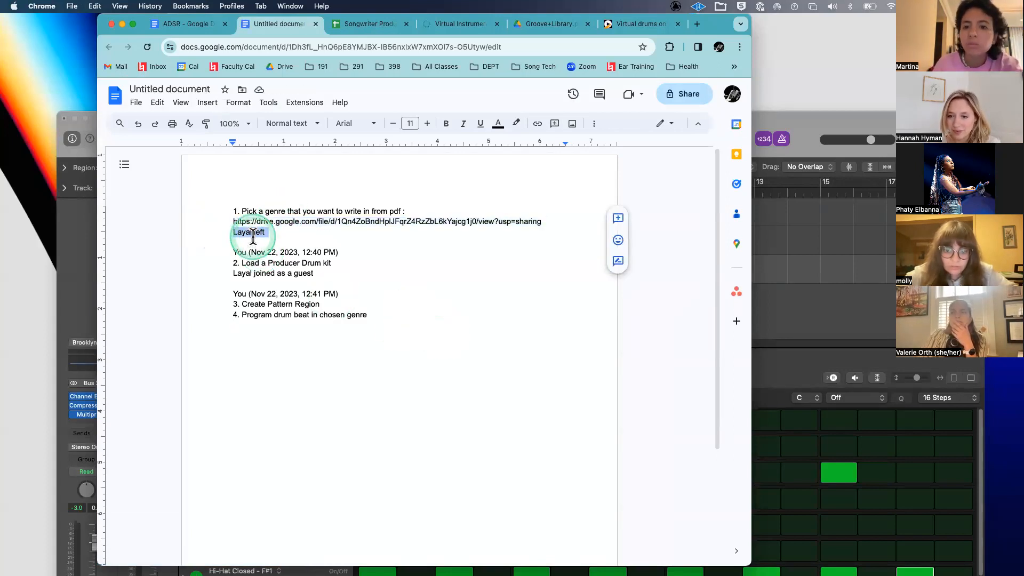
key(BackSpace)
click(256, 244)
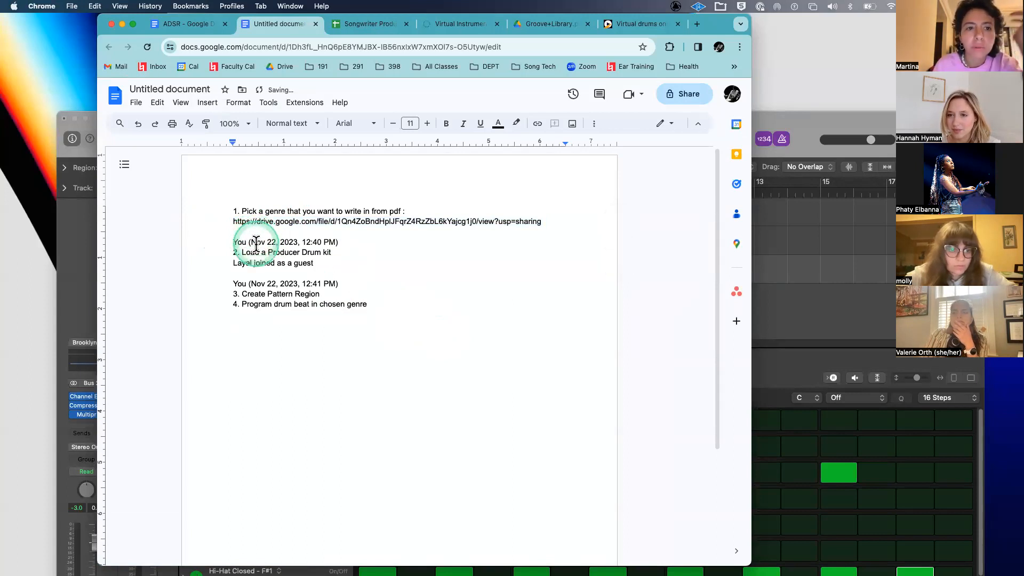
triple_click(256, 244)
key(BackSpace)
triple_click(246, 251)
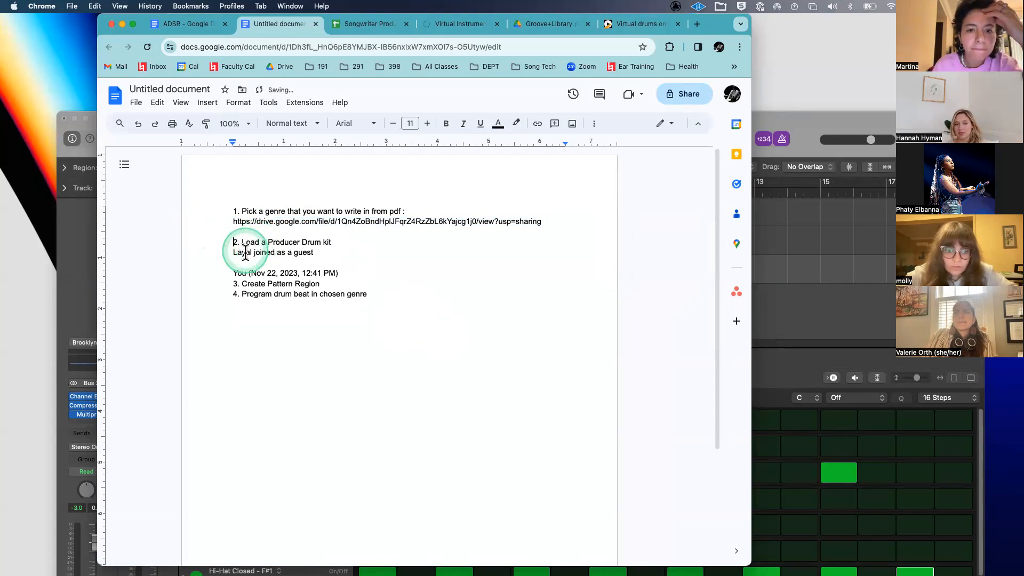
key(BackSpace)
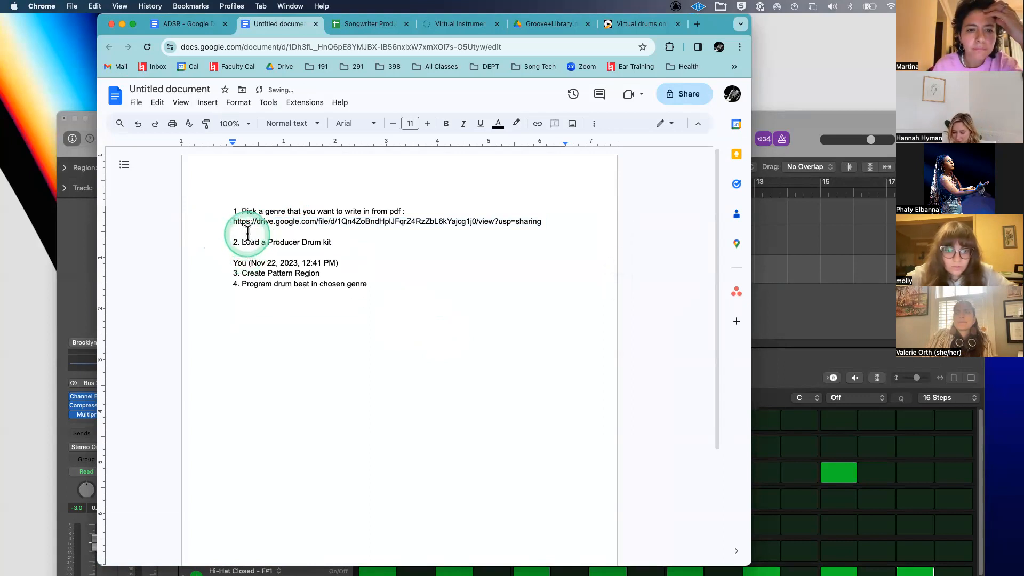
- Delete the 12:41 PM timestamp line and the blank line above item 2
triple_click(248, 222)
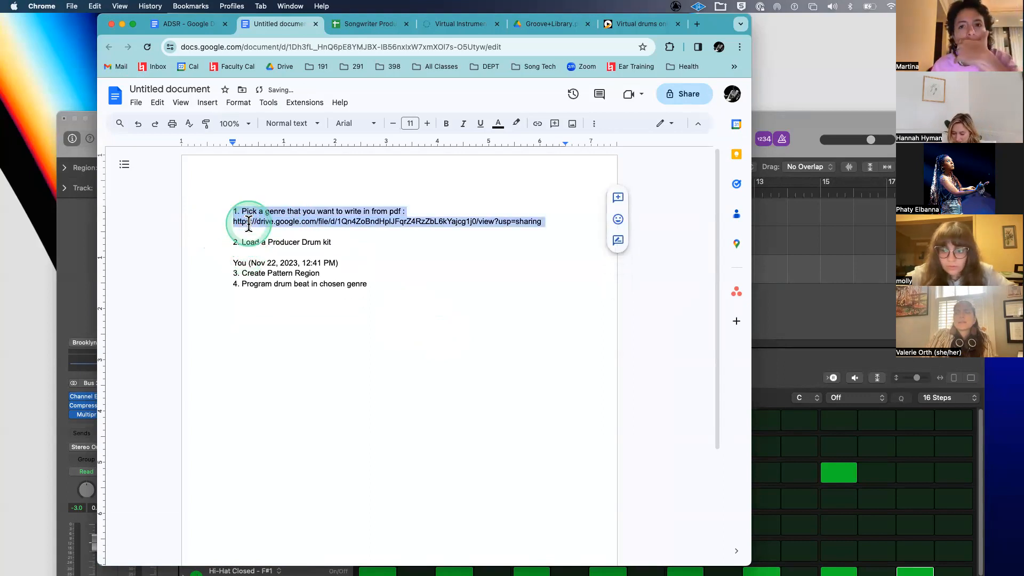
click(250, 222)
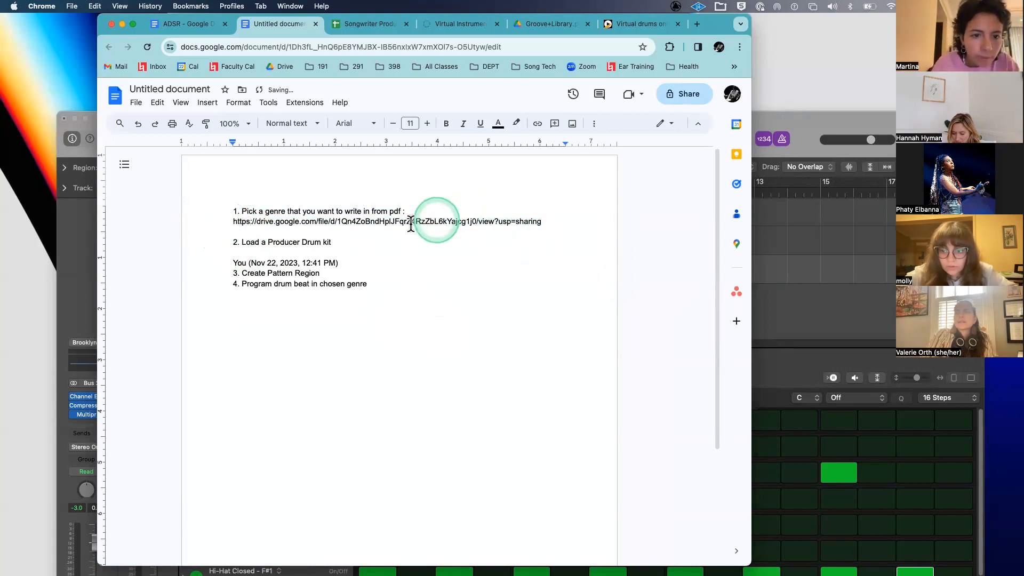
drag(350, 262, 203, 259)
key(BackSpace)
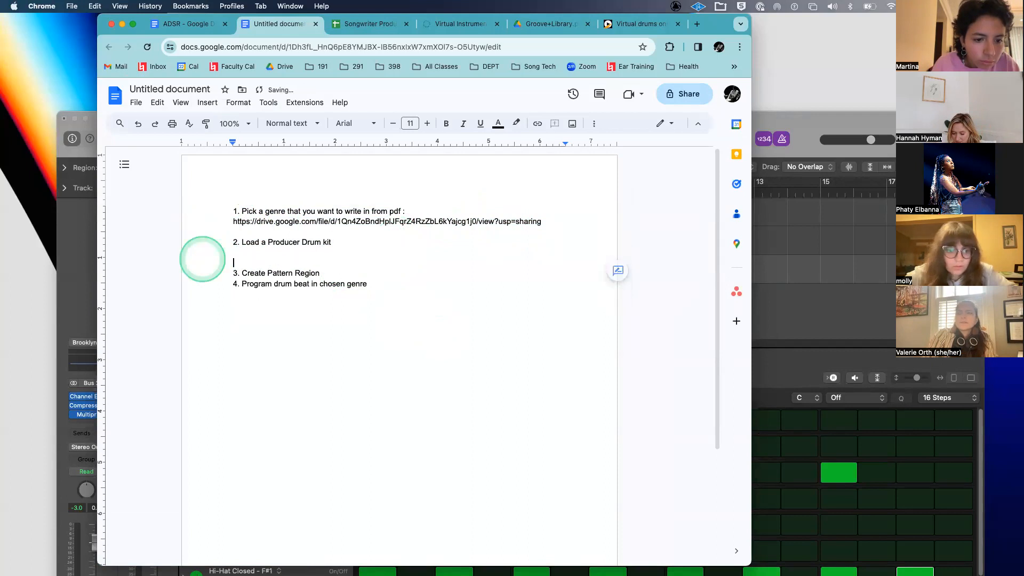
key(BackSpace)
key(BackSpace)
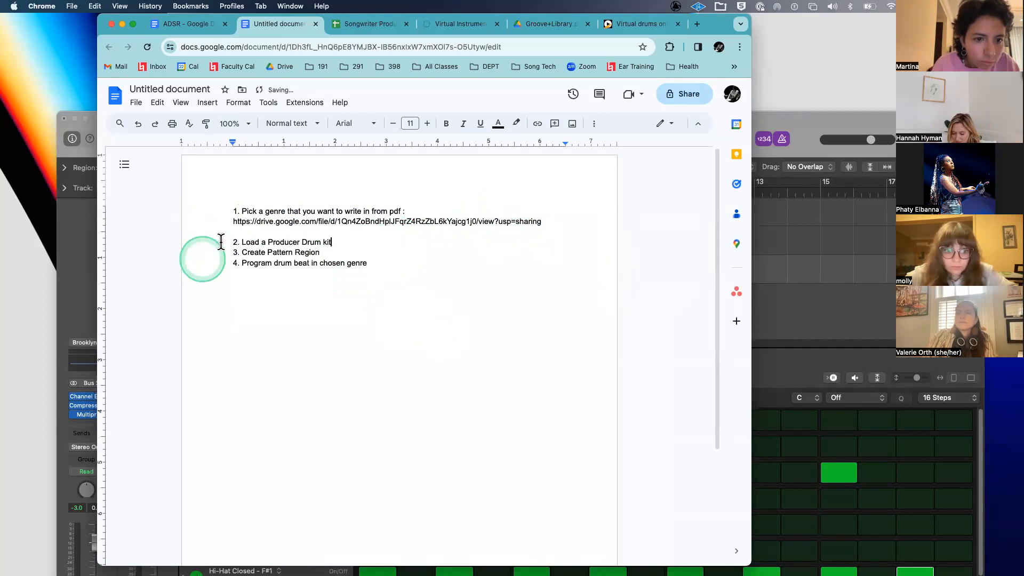
click(227, 236)
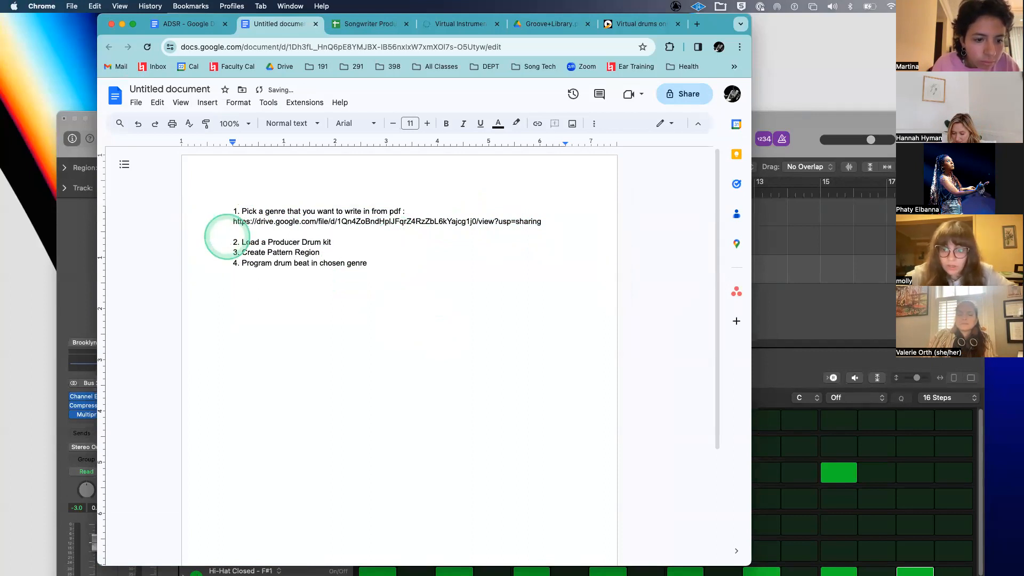
key(BackSpace)
- Zoom the four-step list to 150%, clear the selection, then zoom to 200%
drag(373, 260, 194, 202)
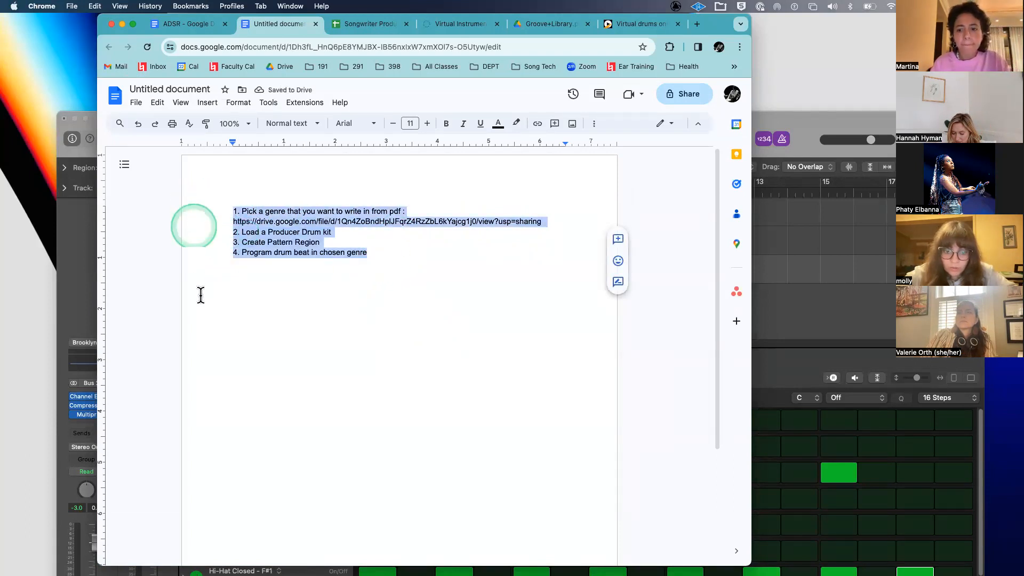
click(200, 295)
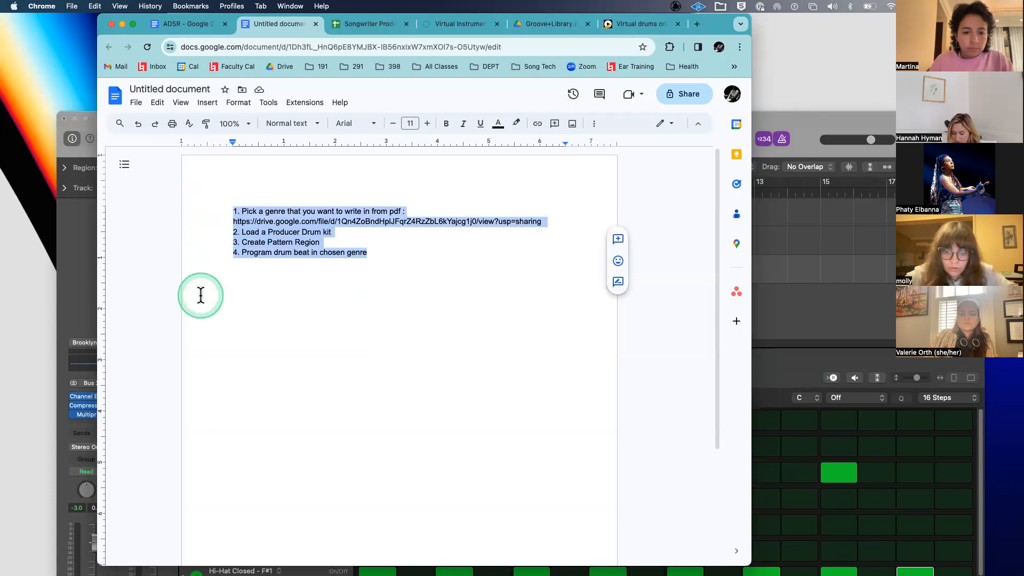
key(super+plus)
key(super+plus)
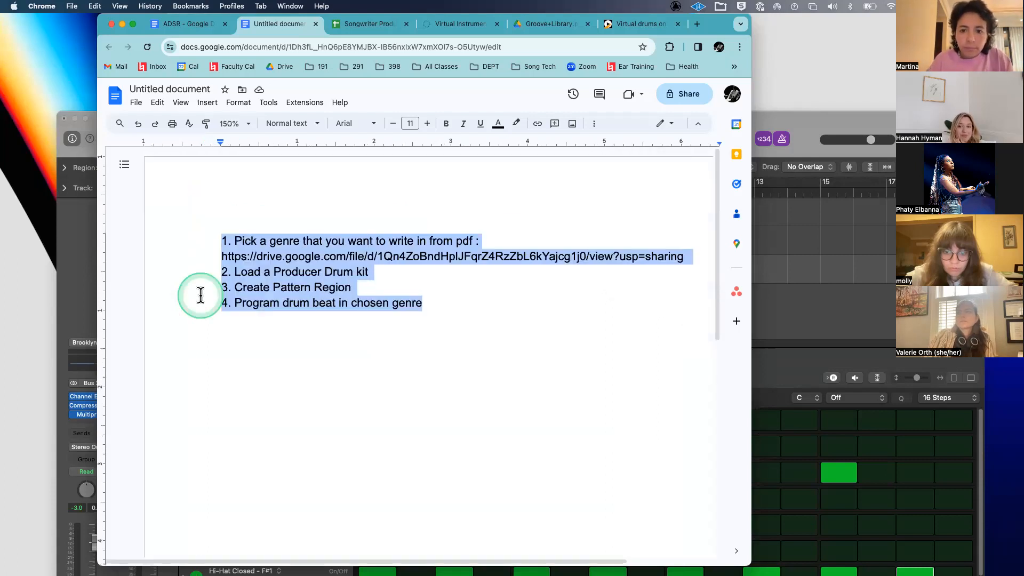
click(375, 383)
key(super+plus)
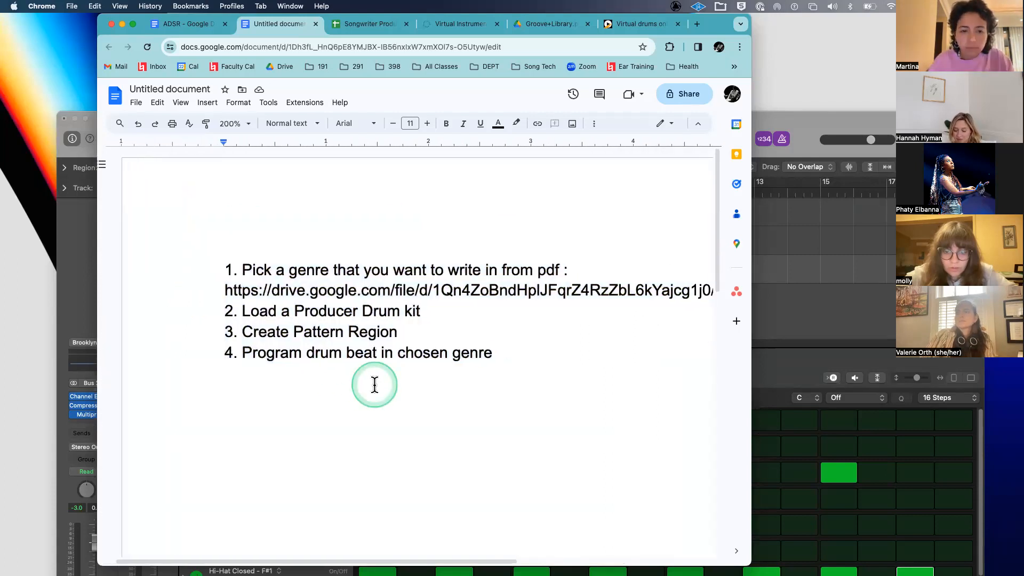
scroll(374, 384, right, 1)
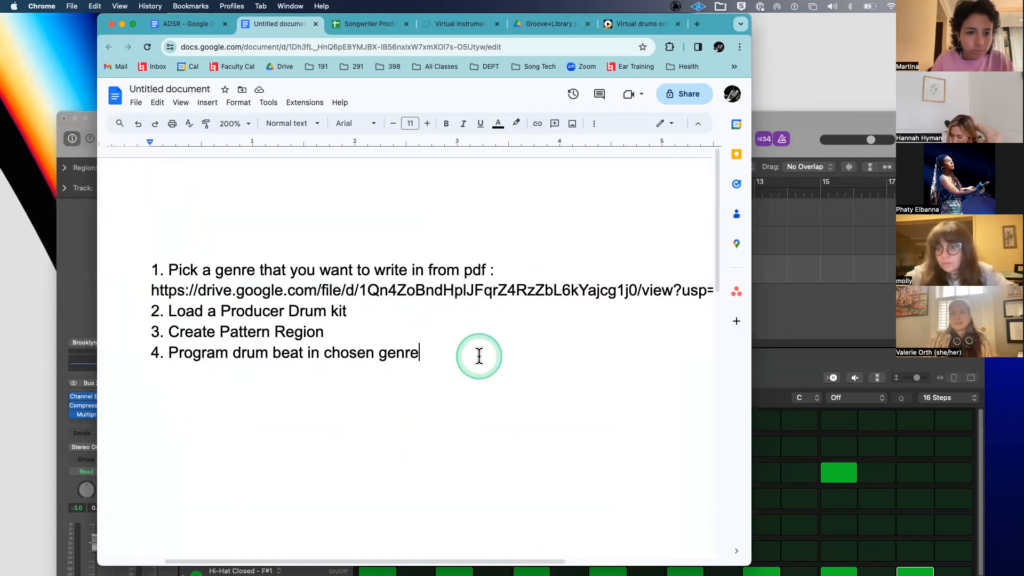
click(554, 23)
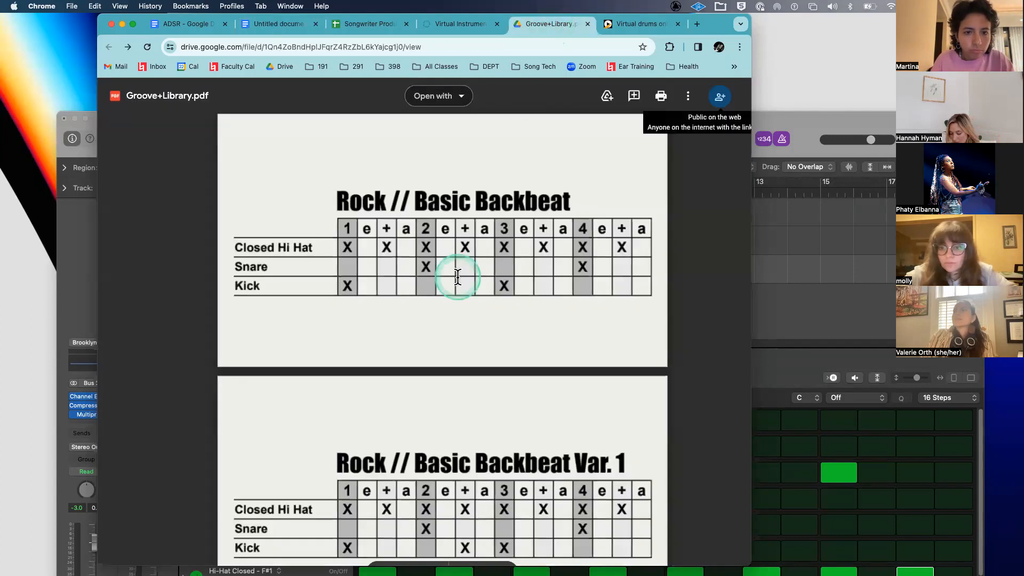
scroll(457, 276, down, 10)
scroll(457, 277, down, 20)
scroll(458, 277, down, 20)
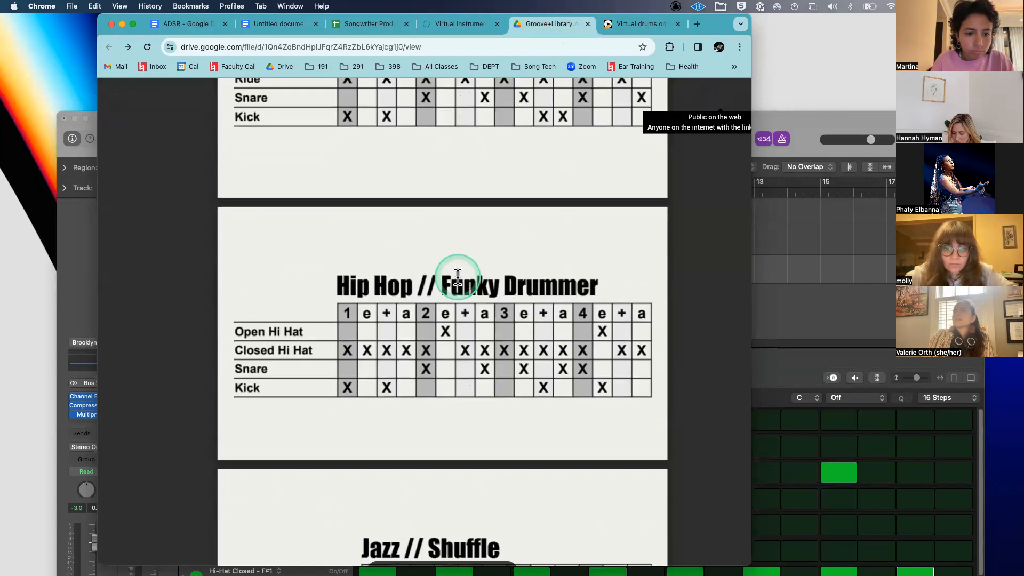
scroll(457, 276, down, 6)
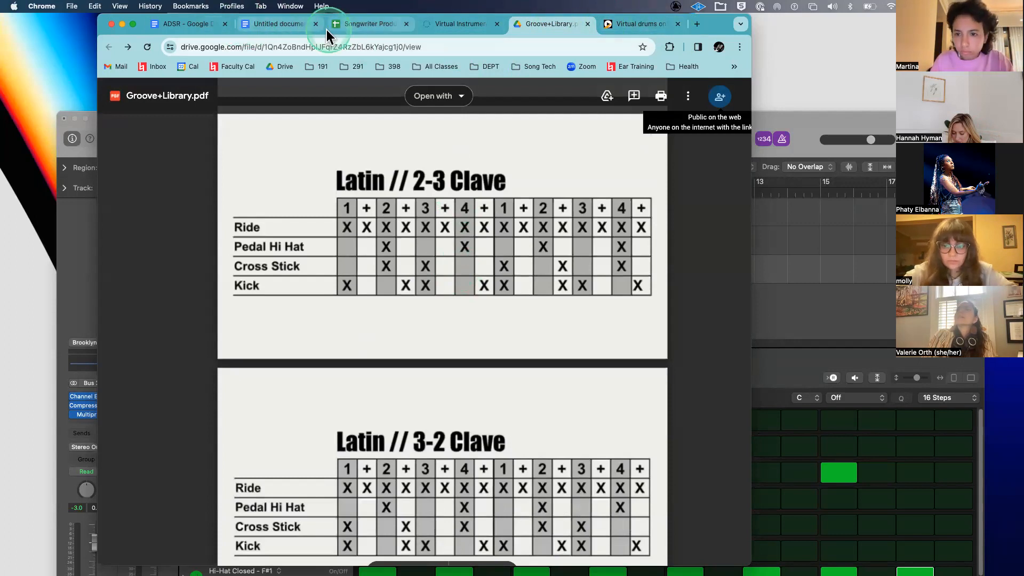
click(285, 24)
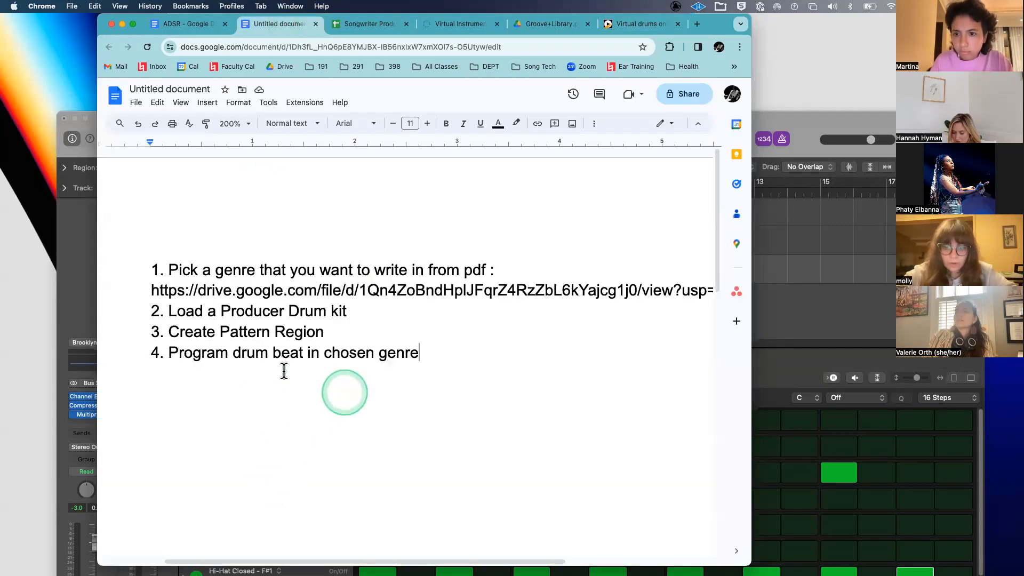
- Insert '1 bar of' before 'drum' in step 4, and delete step 1's colon, PDF link and 'sharing'
click(233, 353)
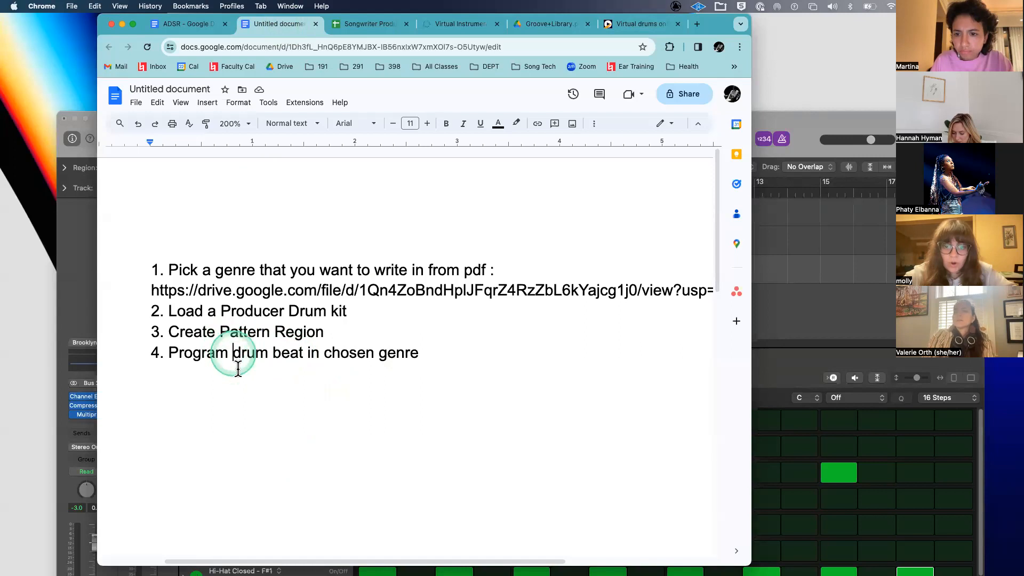
text(1 bar of)
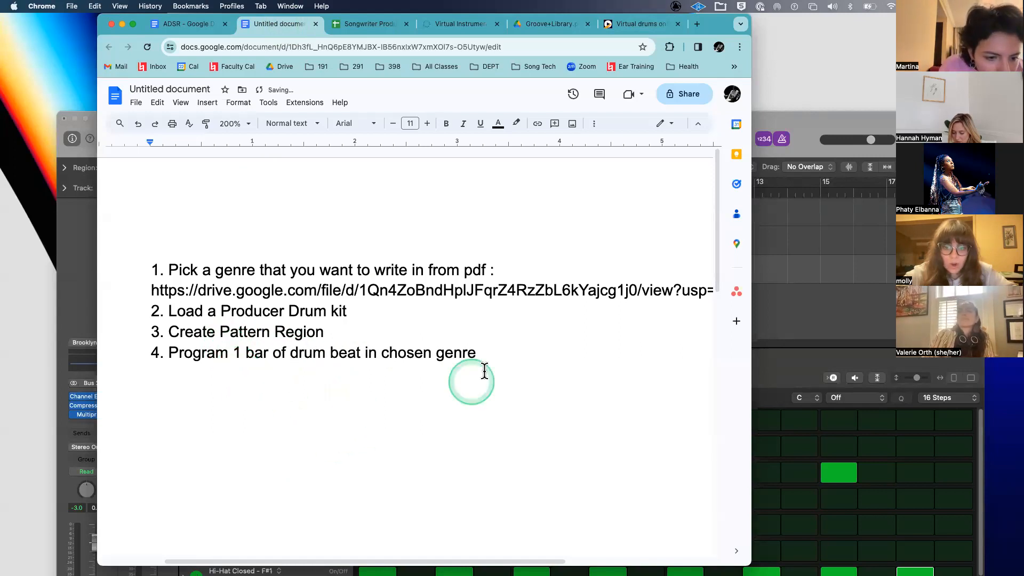
triple_click(462, 292)
click(517, 274)
drag(489, 271, 715, 298)
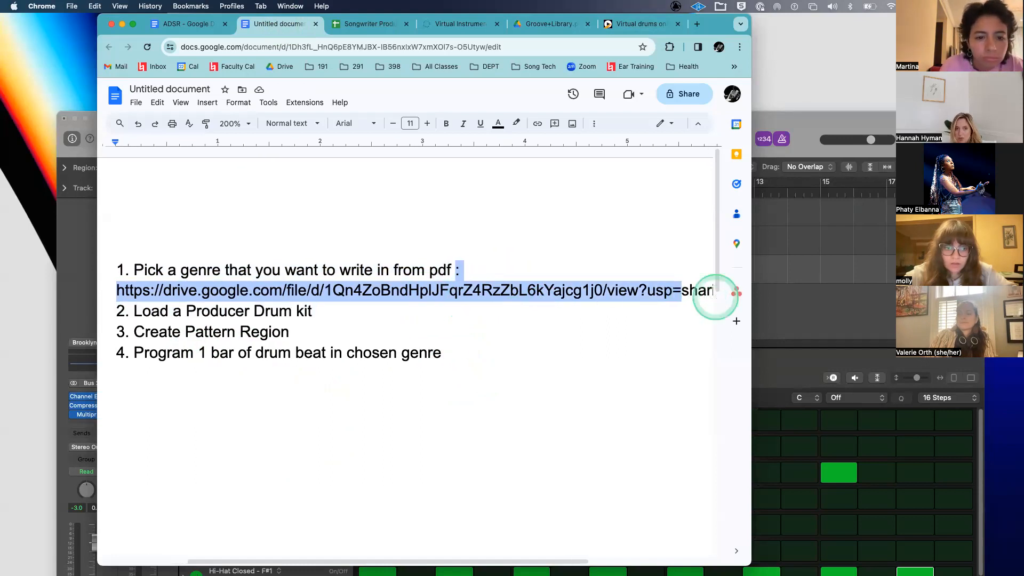
key(BackSpace)
double_click(489, 268)
key(BackSpace)
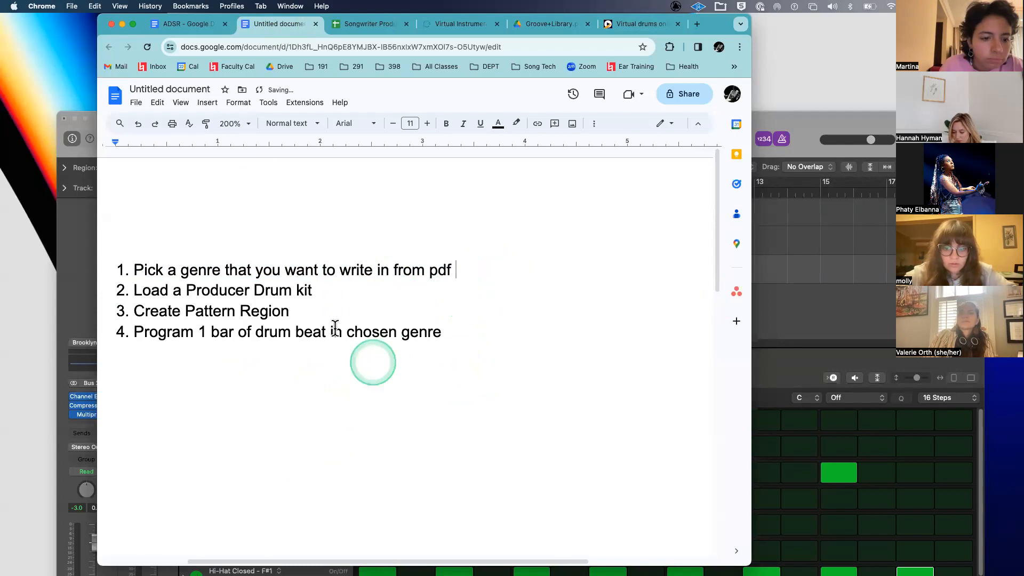
scroll(335, 326, up, 5)
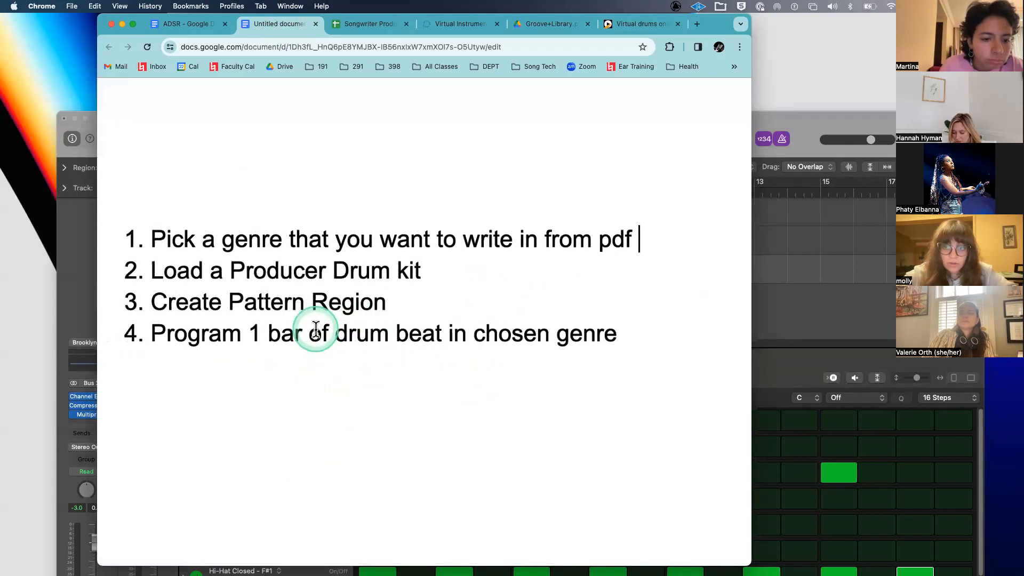
click(295, 397)
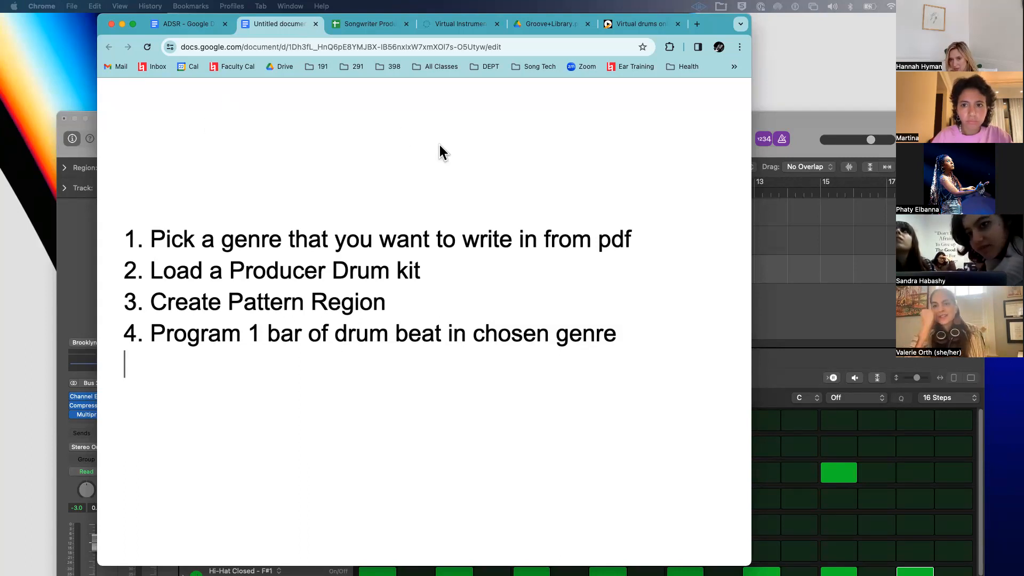
click(441, 159)
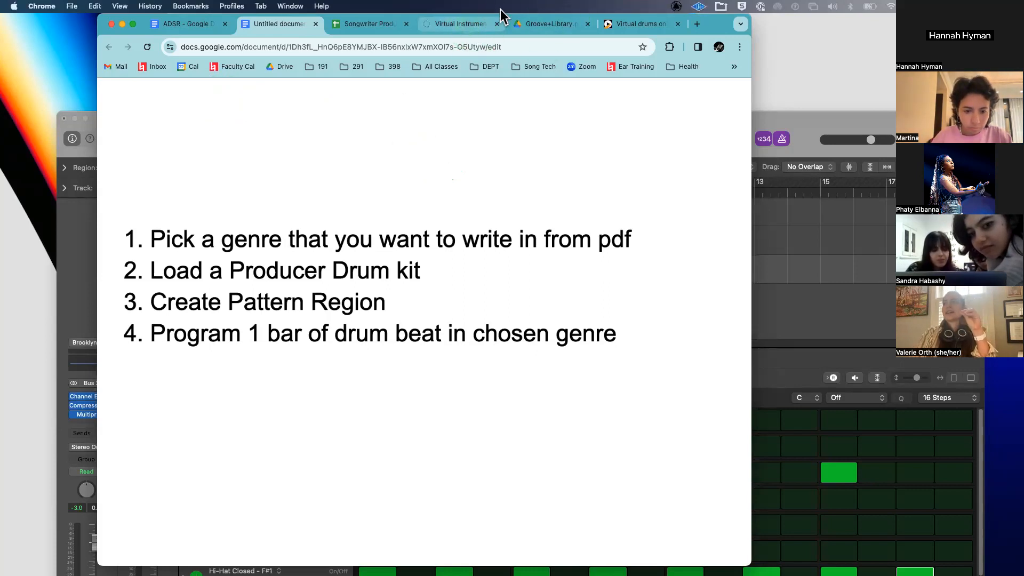
- Open the online virtual drum kit and play the left tom, the hi-hat and the neighbouring tom
click(469, 23)
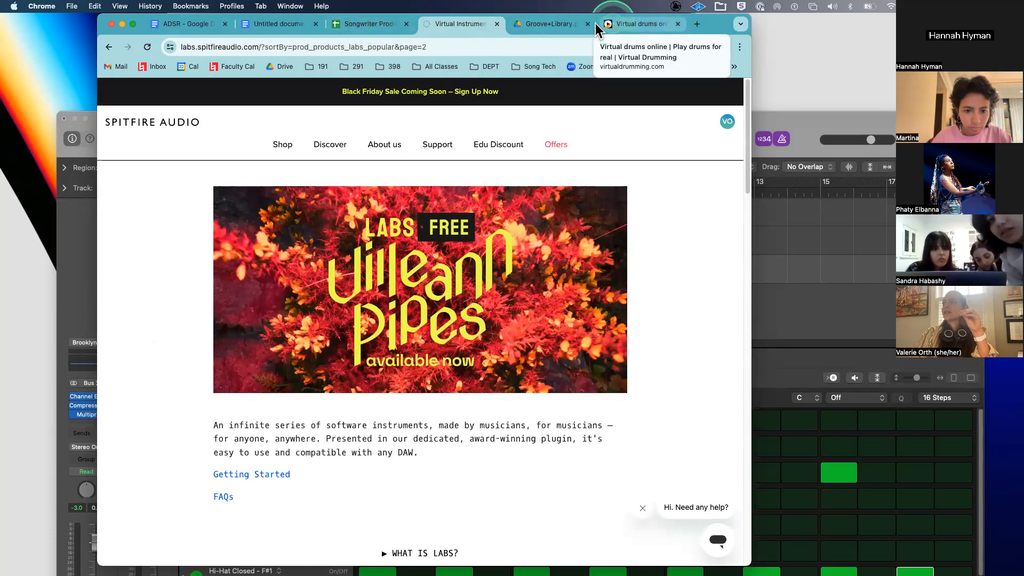
click(637, 24)
click(289, 298)
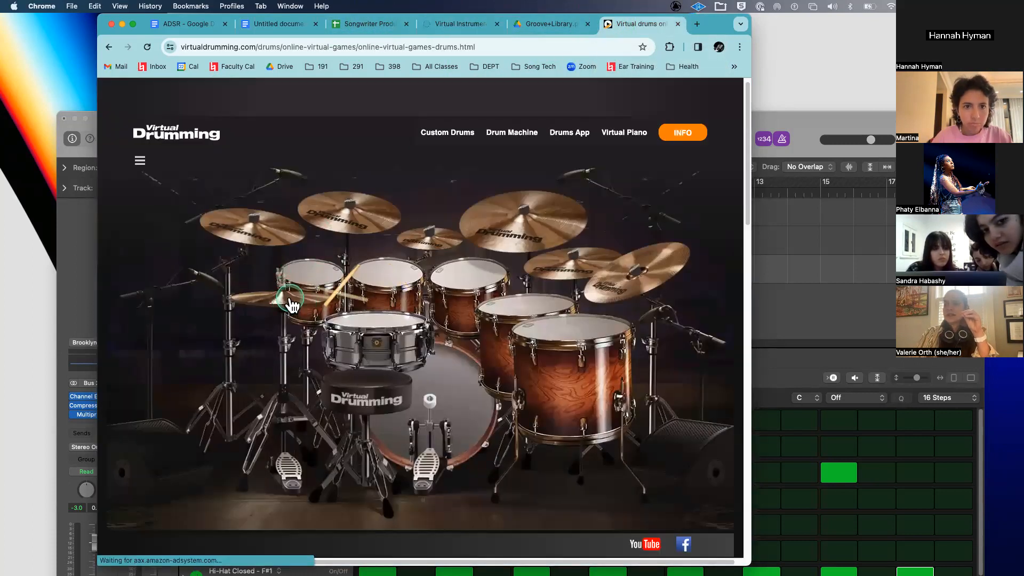
click(299, 301)
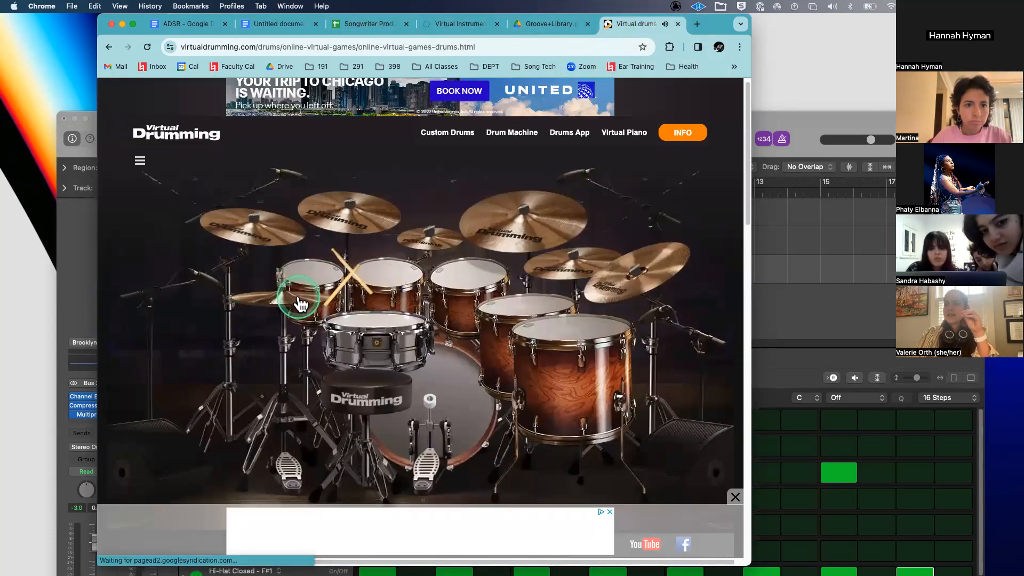
click(247, 302)
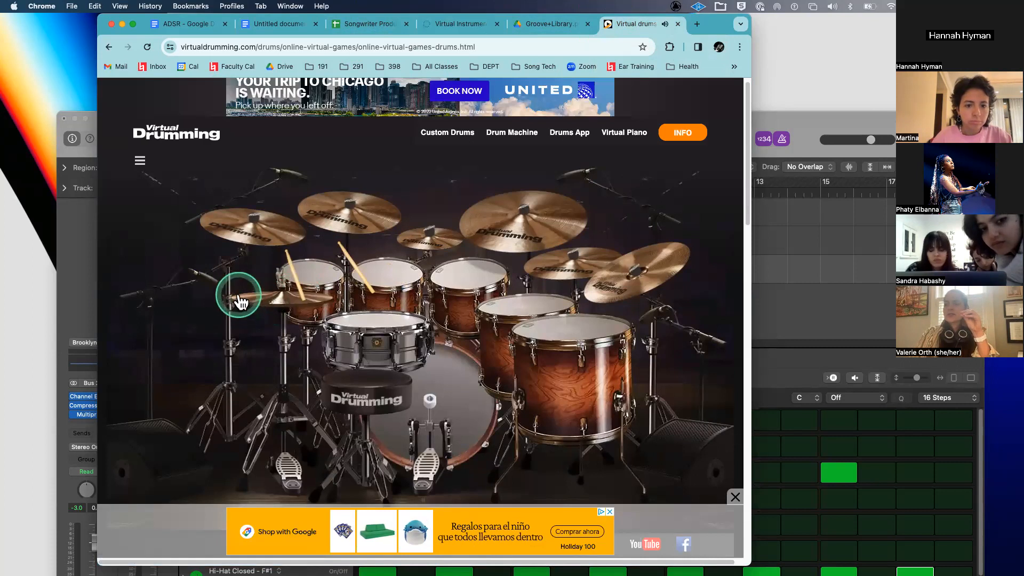
click(240, 301)
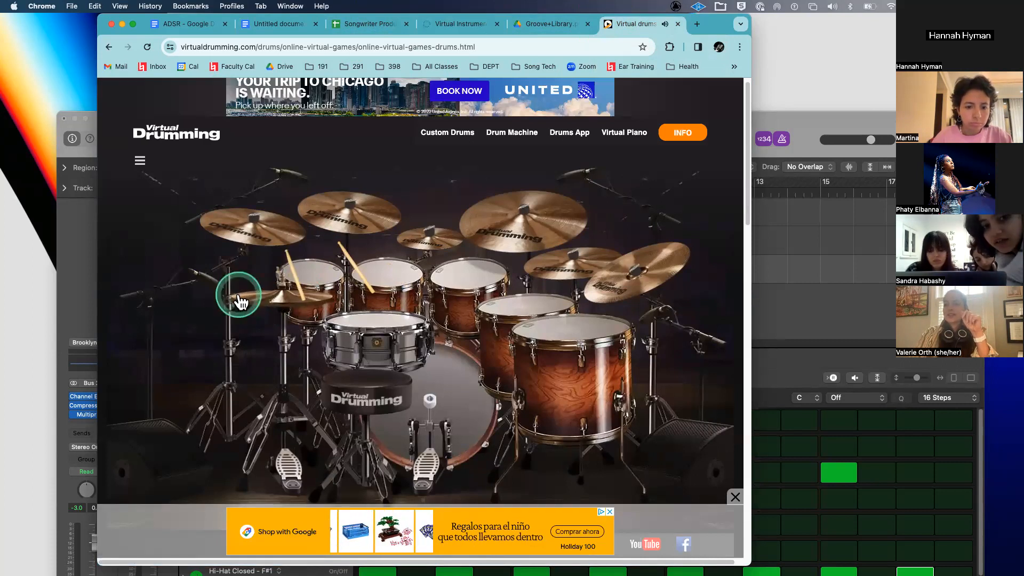
click(318, 304)
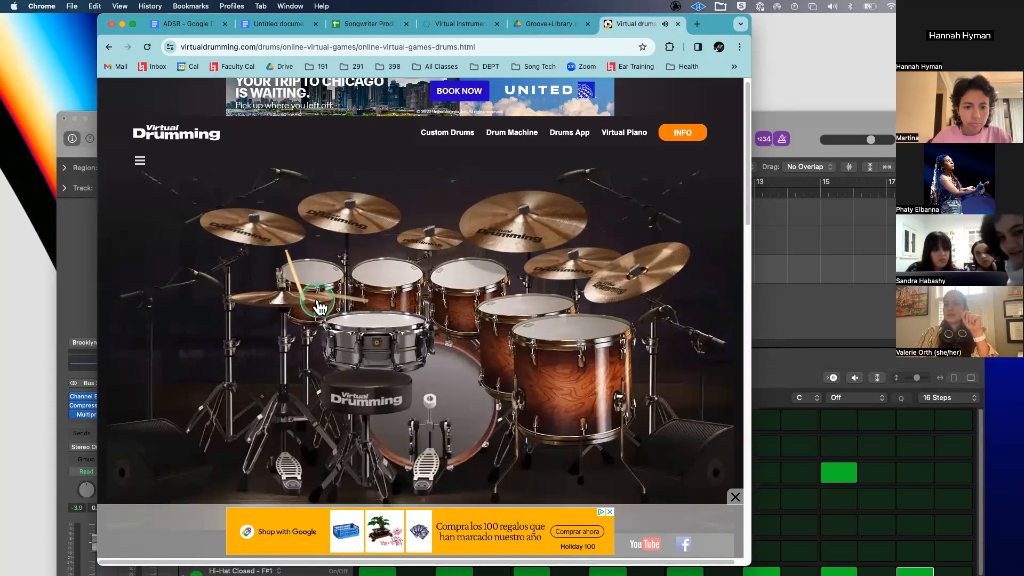
click(318, 304)
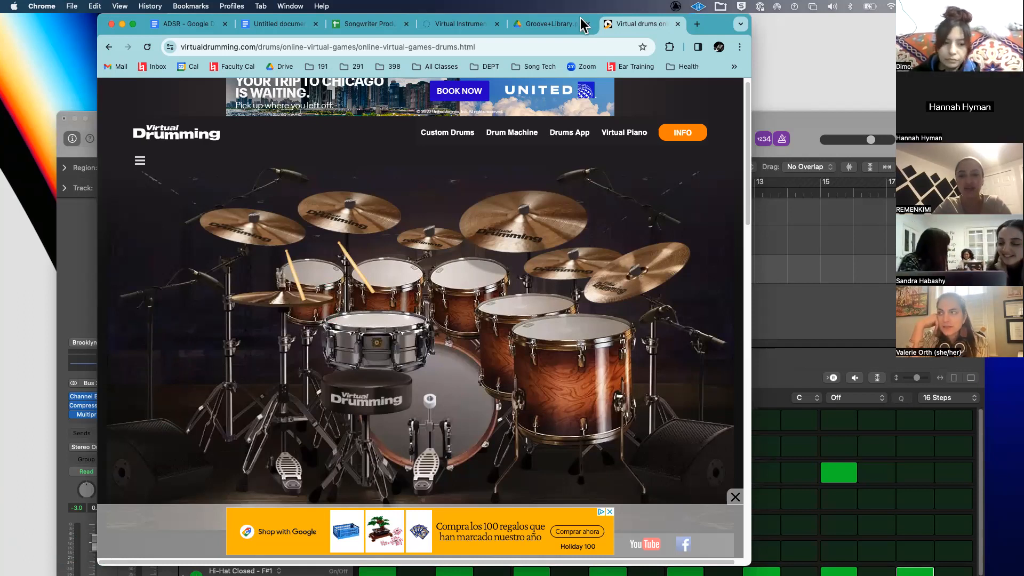
- Strike the ride cymbal, the far-right cymbal and the crash cymbal repeatedly
click(531, 201)
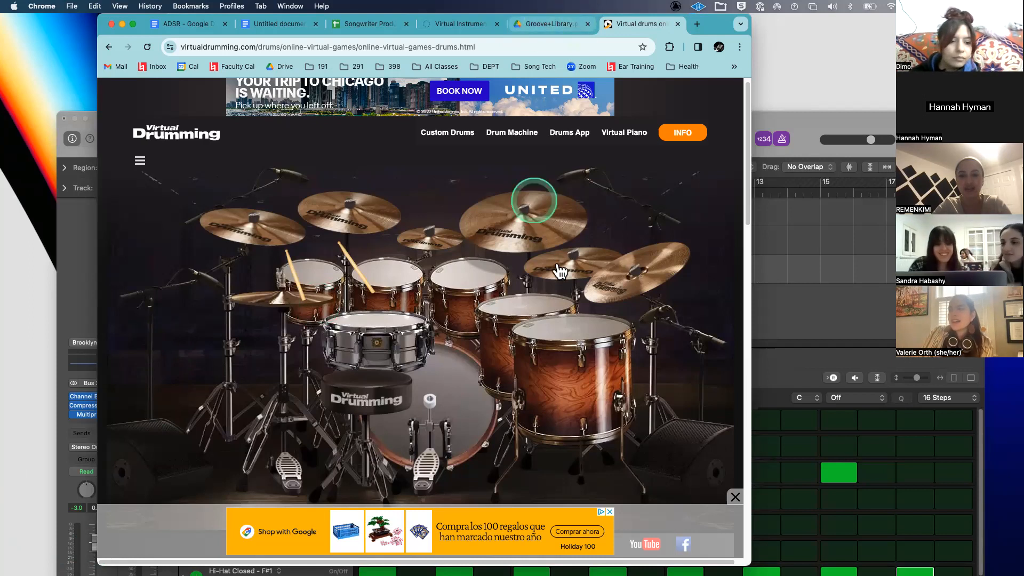
click(521, 221)
click(501, 220)
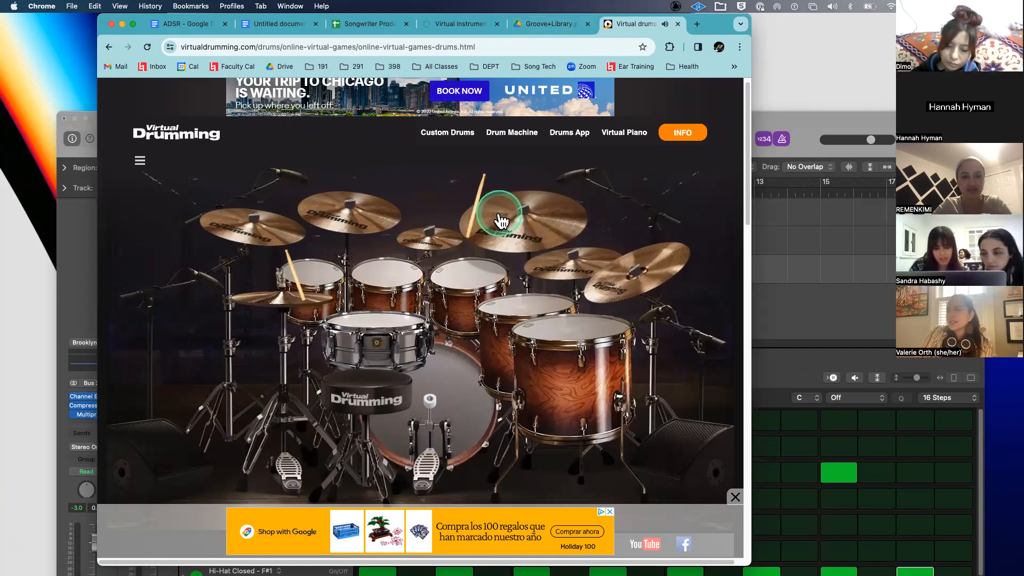
click(504, 226)
click(647, 288)
click(534, 237)
click(532, 234)
click(528, 233)
click(512, 222)
click(538, 231)
click(533, 229)
click(521, 242)
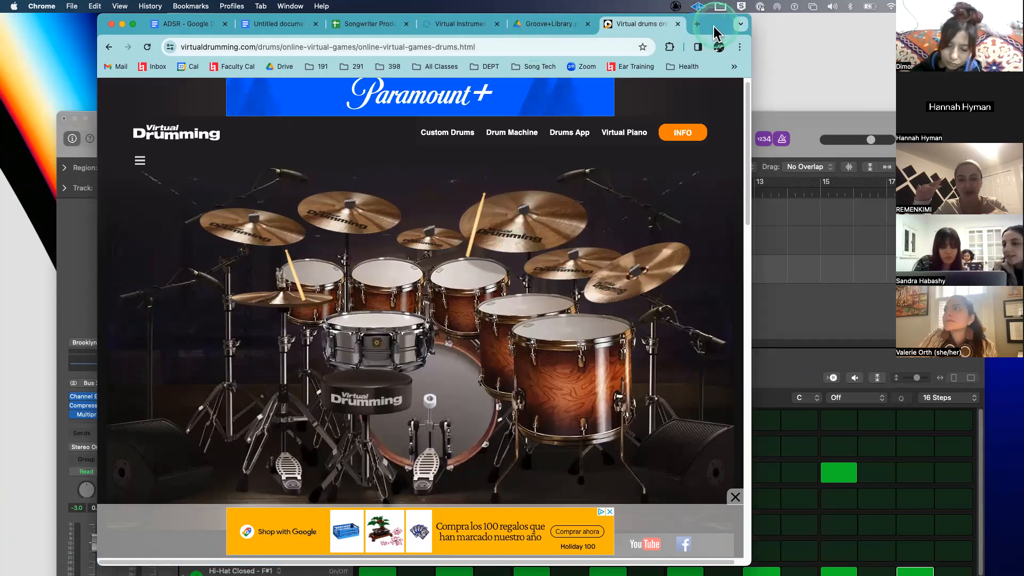
- Move the browser aside and add a new software instrument track in Logic Pro
drag(713, 26, 970, 31)
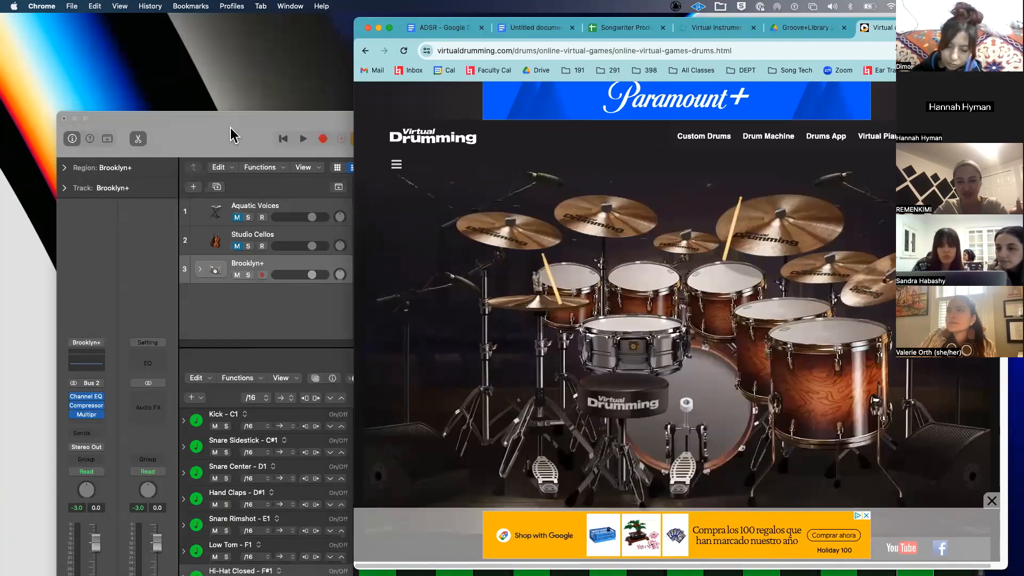
drag(444, 22, 498, 42)
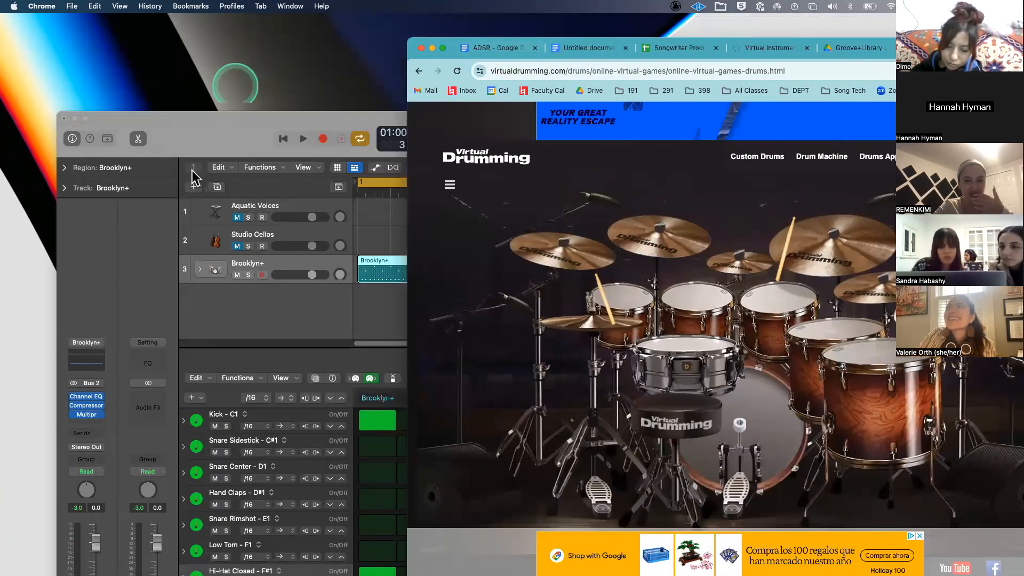
click(193, 193)
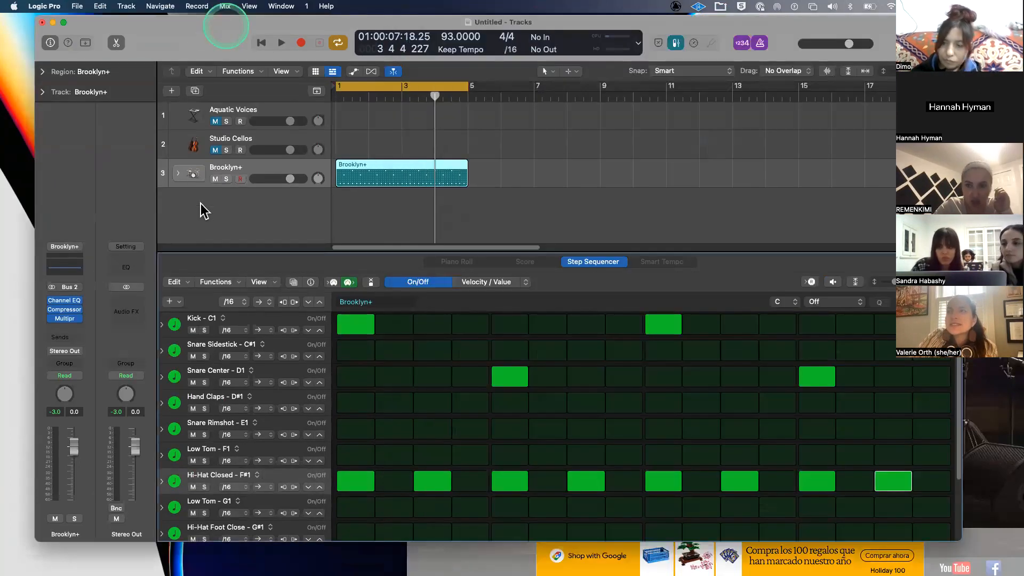
click(200, 204)
double_click(200, 203)
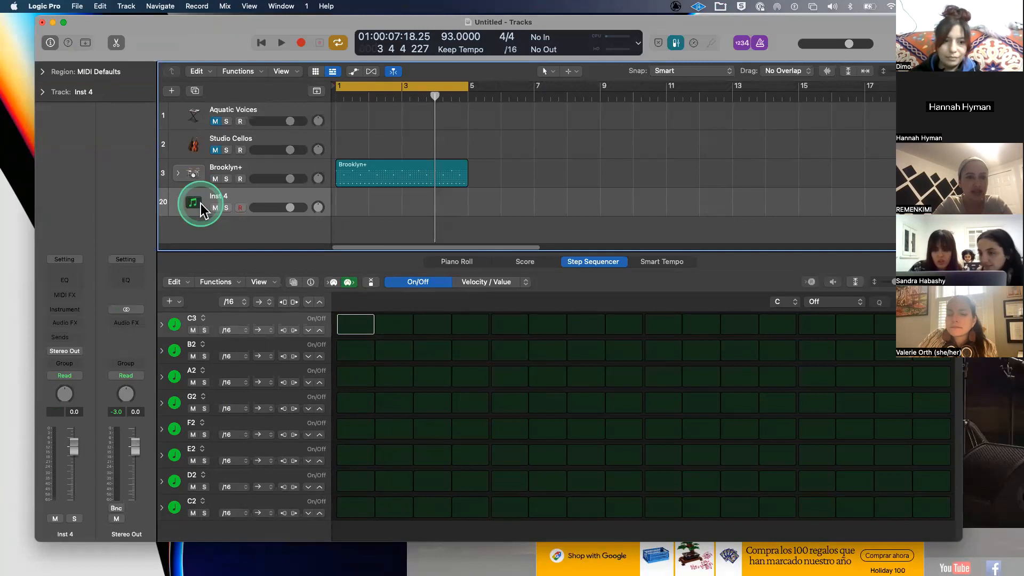
- Load the 8-Bit+ Producer Kit from the library's drum kits and expand its track stack
key(y)
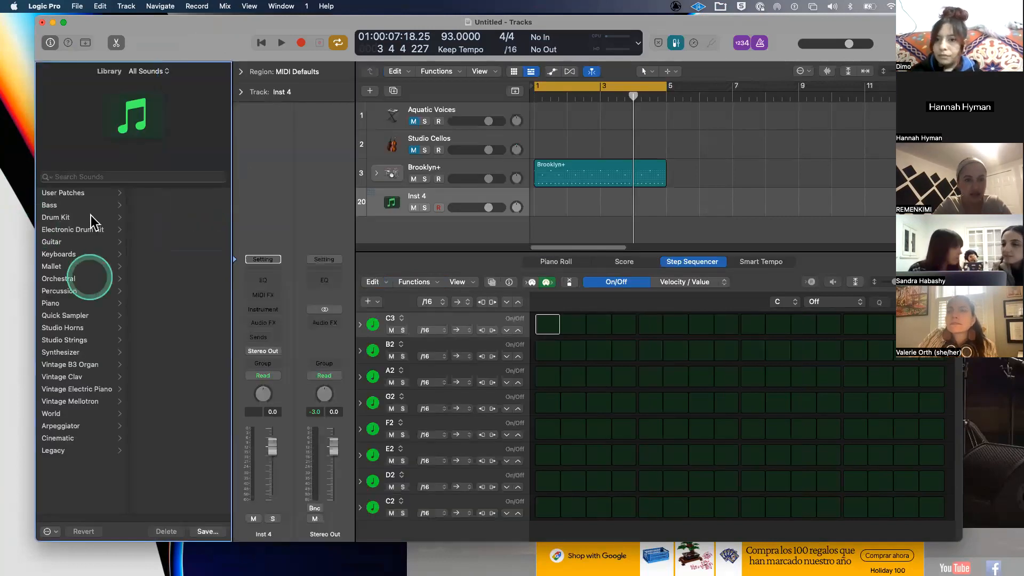
click(80, 217)
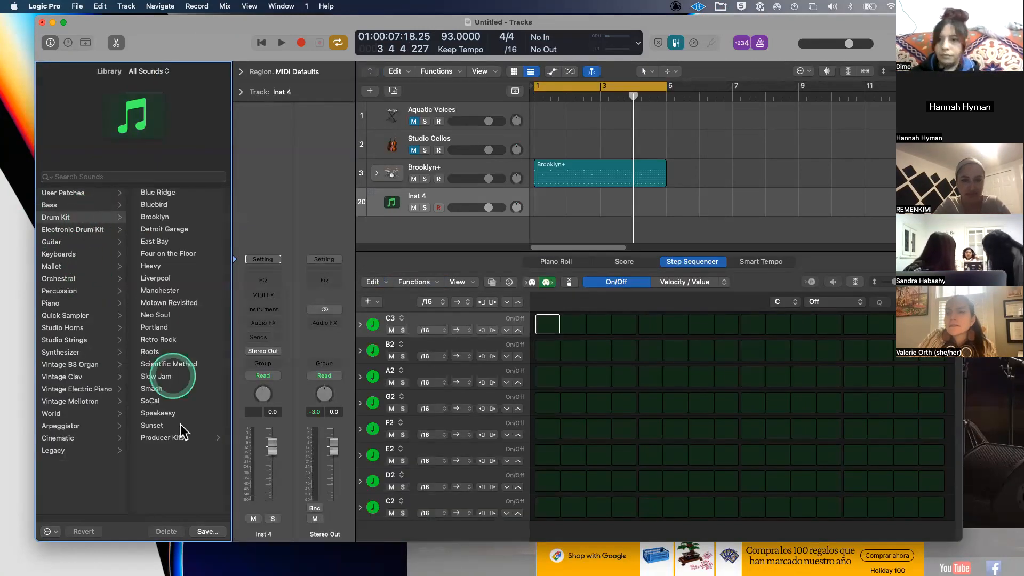
click(176, 438)
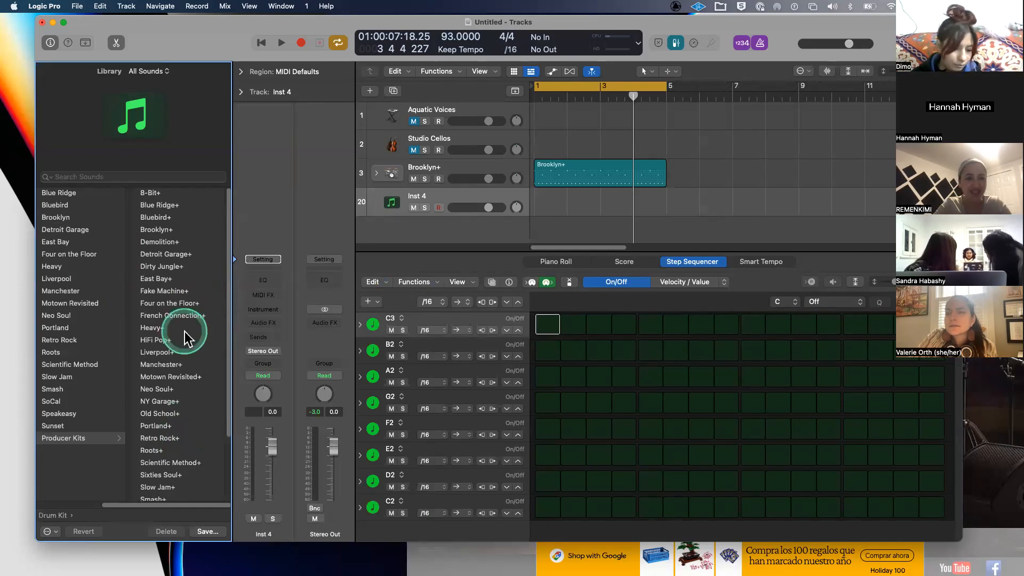
click(188, 194)
click(483, 215)
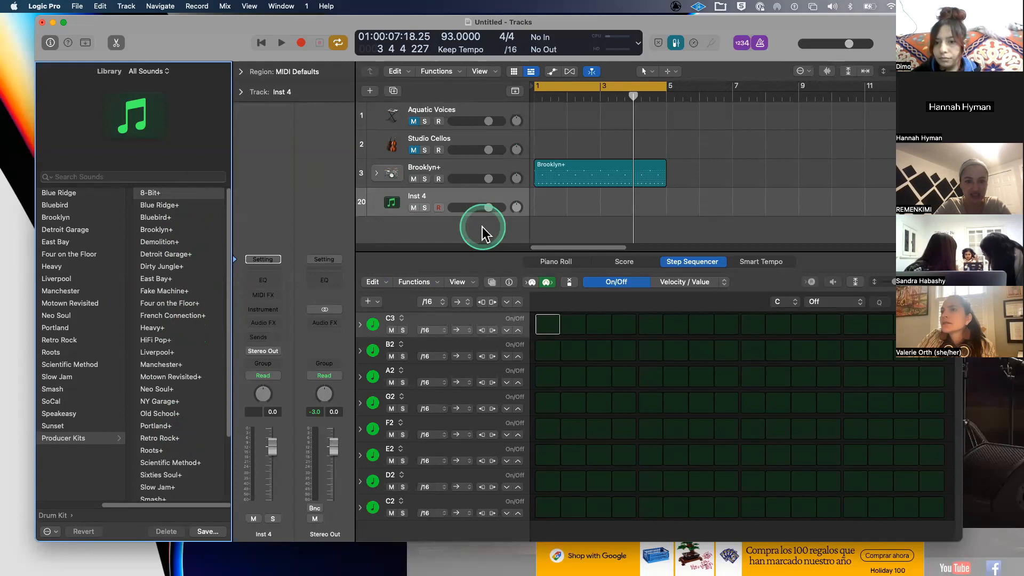
click(376, 202)
scroll(472, 175, down, 5)
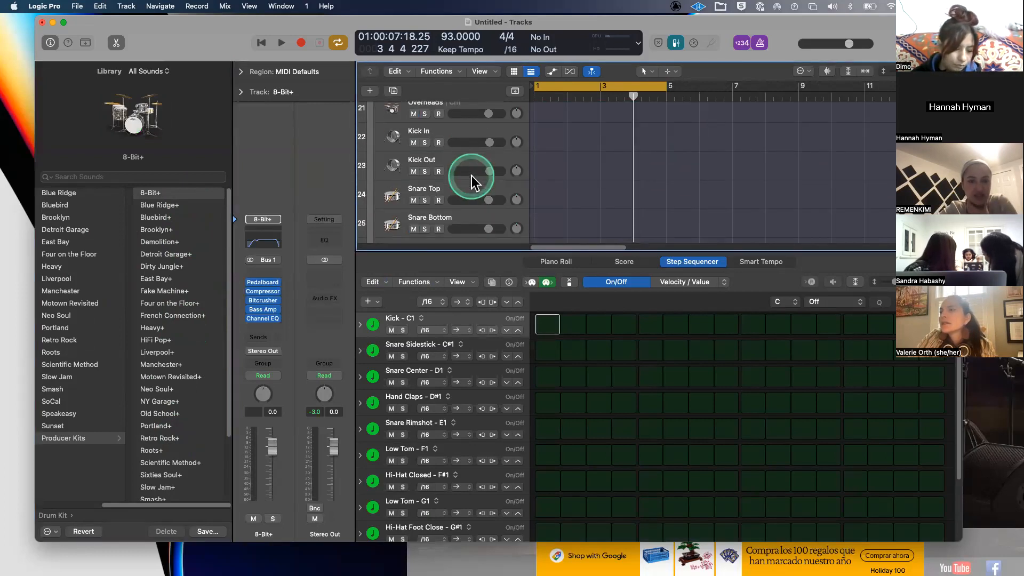
- Hide the sound library and drag the divider down to make the track list taller
key(y)
drag(433, 249, 407, 500)
scroll(333, 323, down, 5)
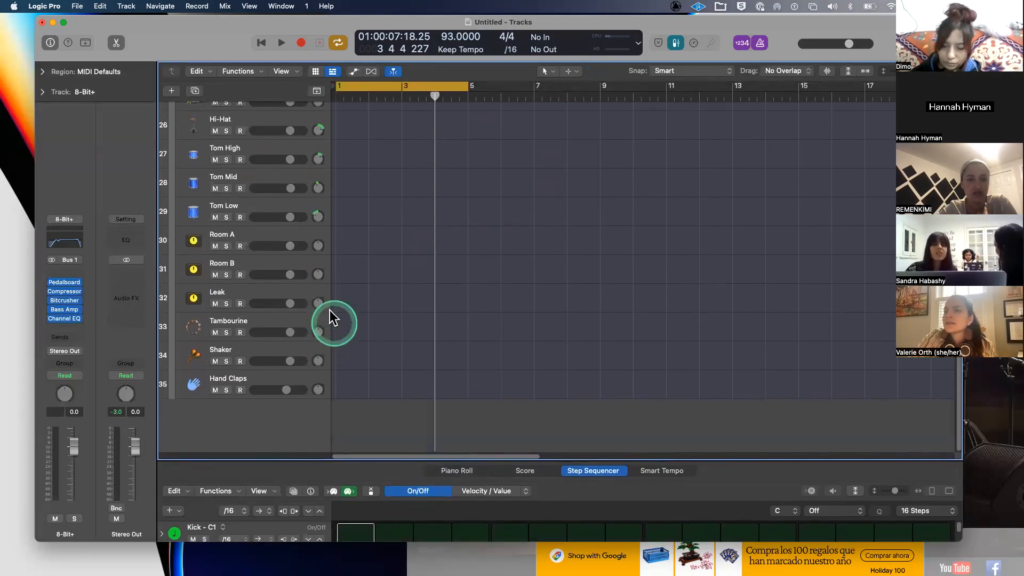
scroll(311, 277, up, 5)
scroll(310, 251, up, 3)
scroll(311, 244, down, 8)
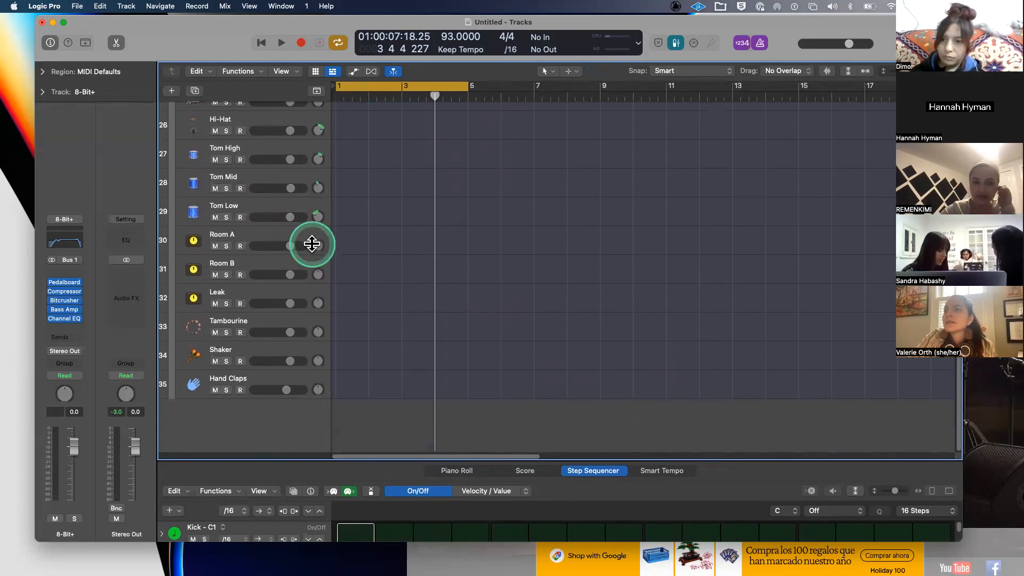
scroll(312, 243, up, 5)
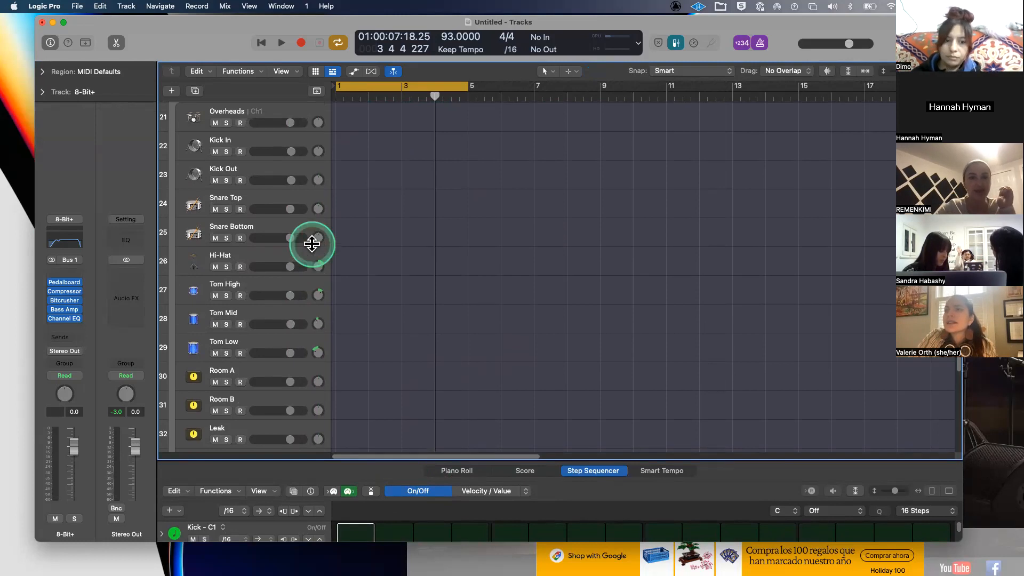
- Arm the Hi-Hat and 8-Bit+ kit tracks for recording and bring up Musical Typing
click(253, 261)
click(241, 266)
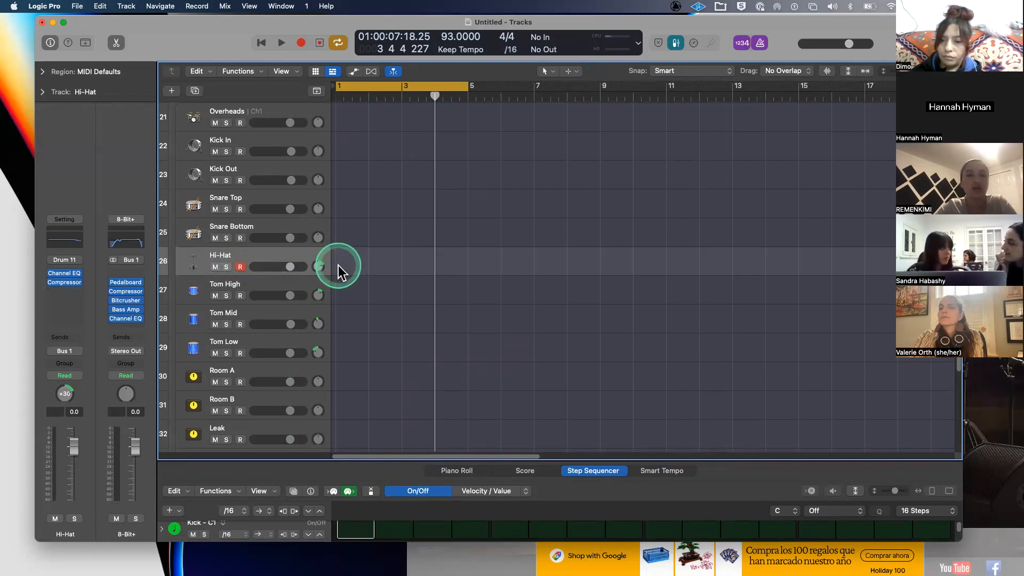
scroll(338, 264, up, 3)
click(240, 187)
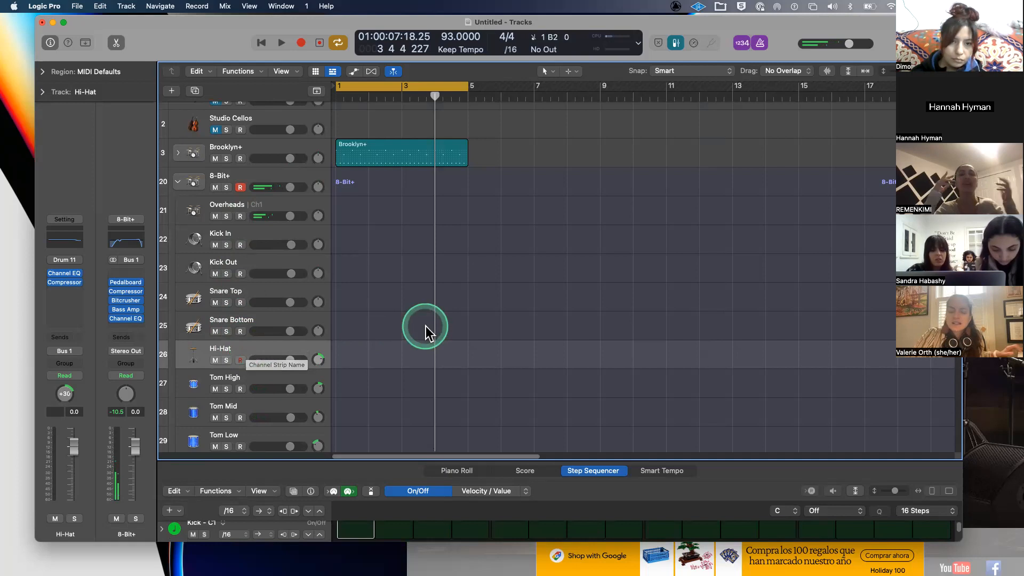
key(super+k)
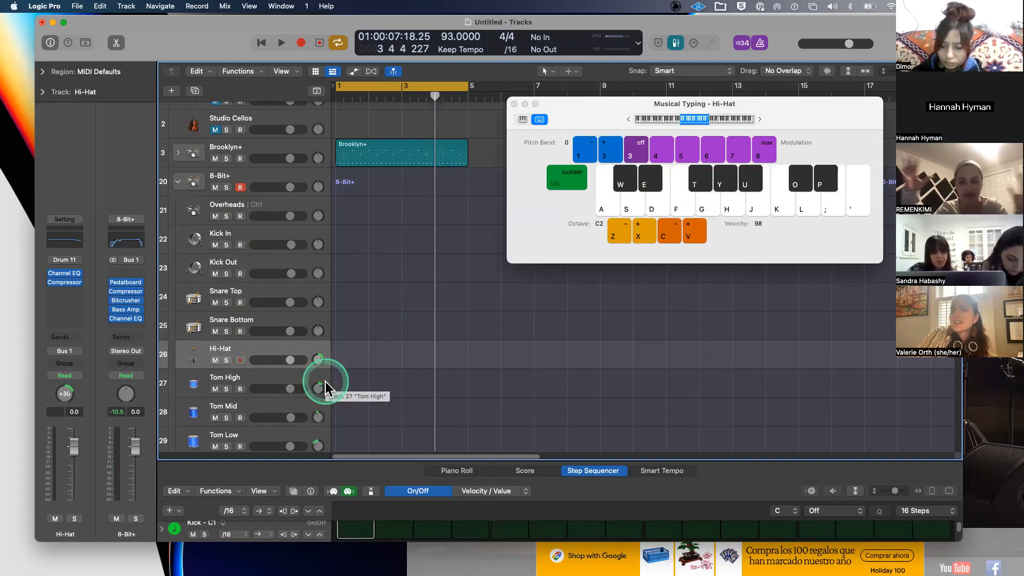
scroll(280, 389, down, 3)
scroll(280, 389, down, 7)
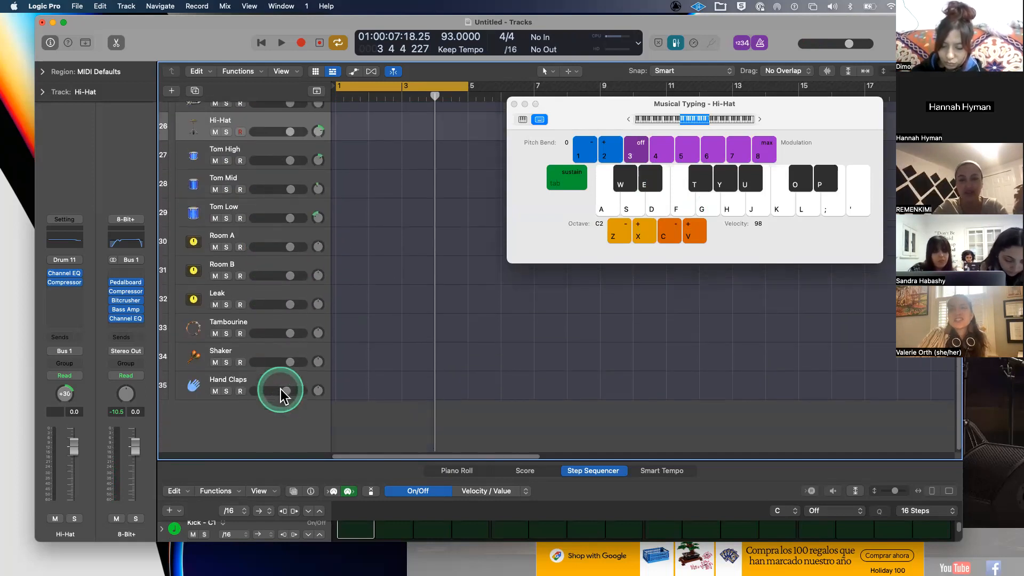
scroll(281, 267, up, 2)
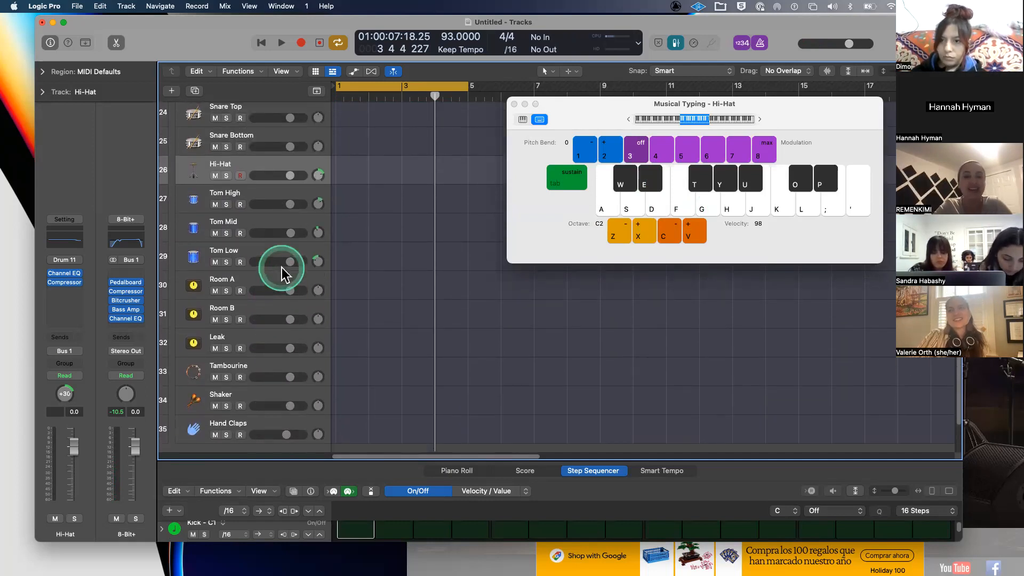
scroll(282, 267, up, 8)
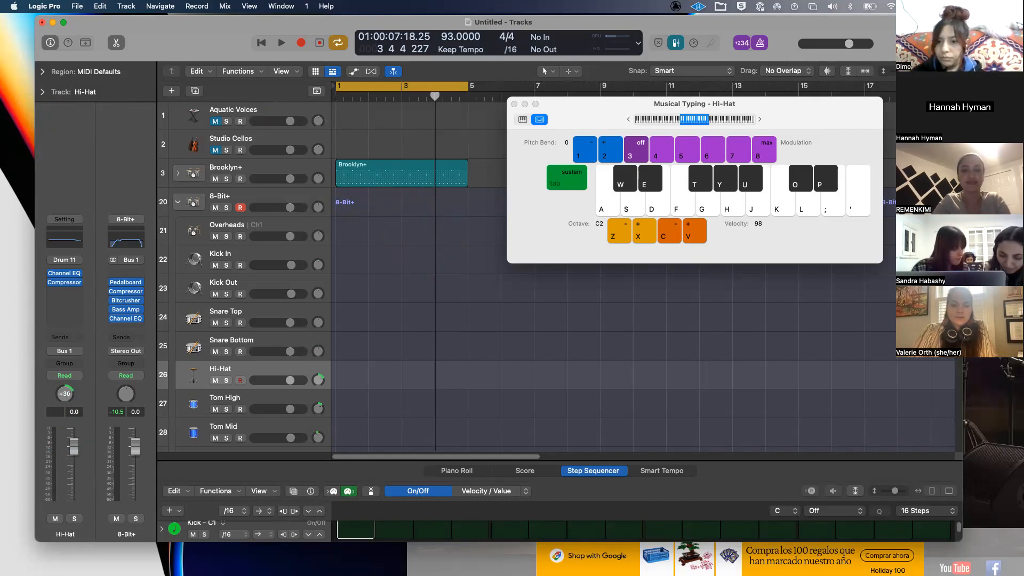
- Bring the Spotify window forward and drag it toward the lower-left, nearly off screen
key(super+Tab)
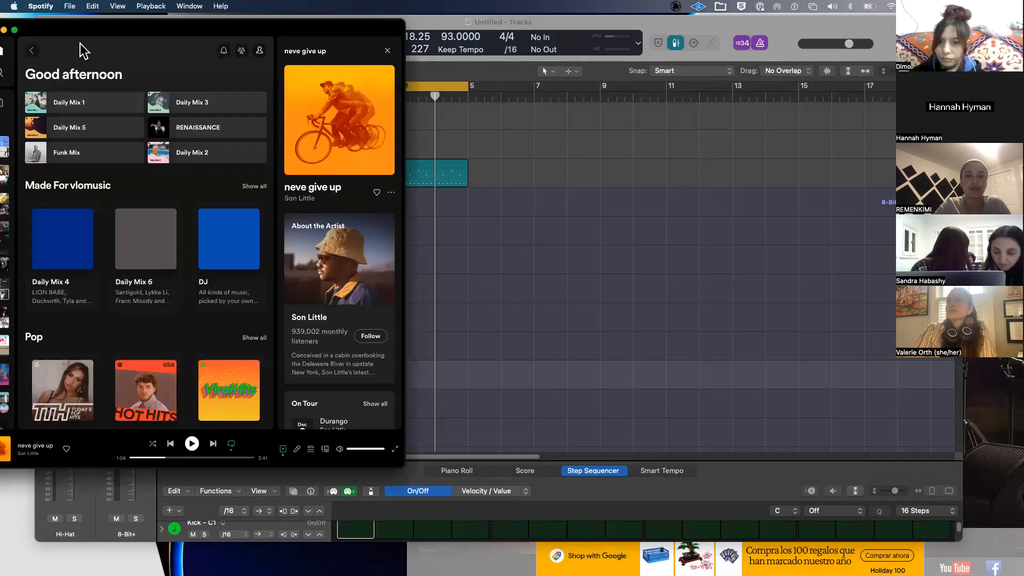
click(83, 46)
drag(92, 30, 0, 331)
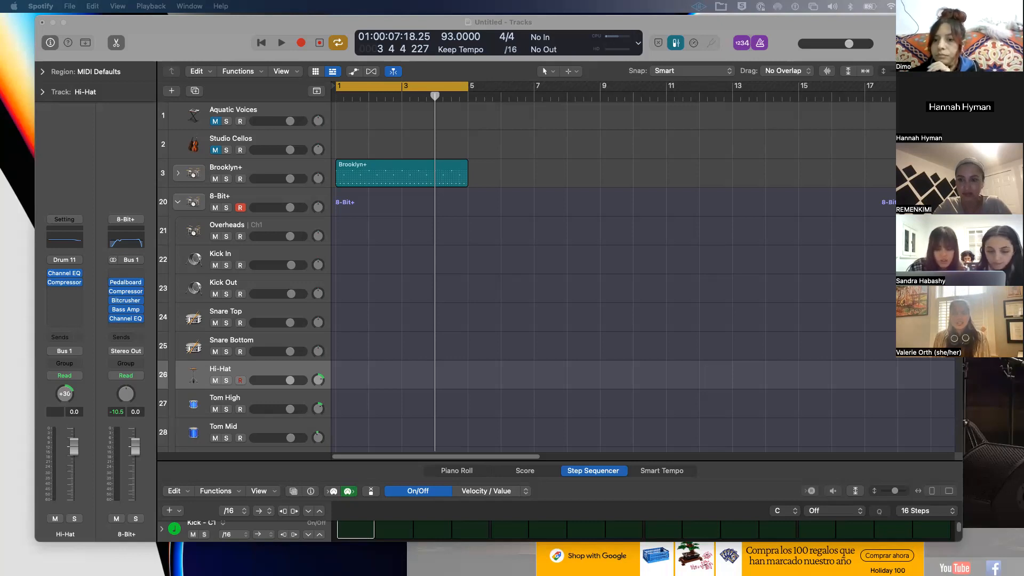
- Select the 8-Bit+ kit, then the Kick In and Kick Out sub-tracks
click(235, 260)
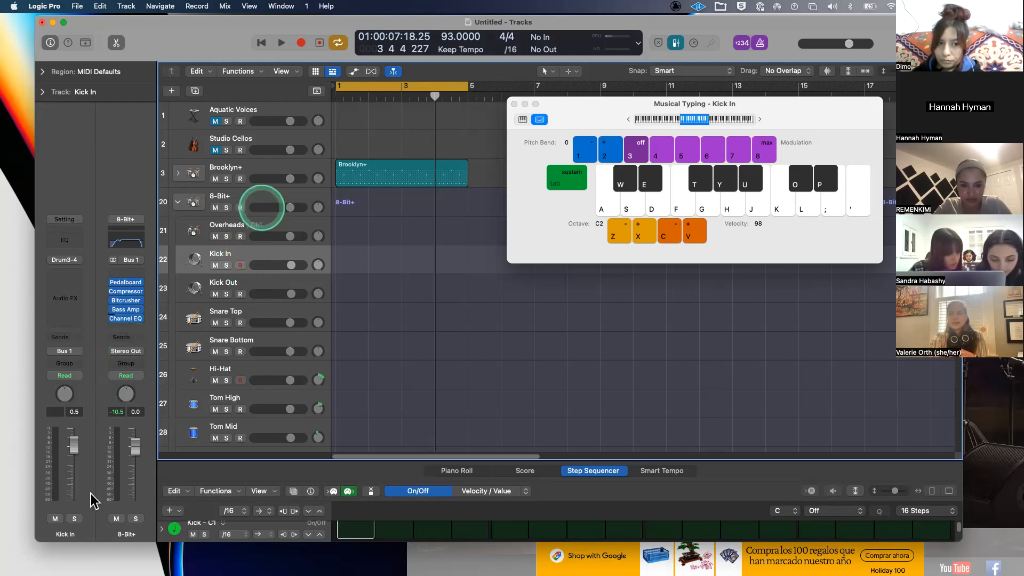
click(263, 201)
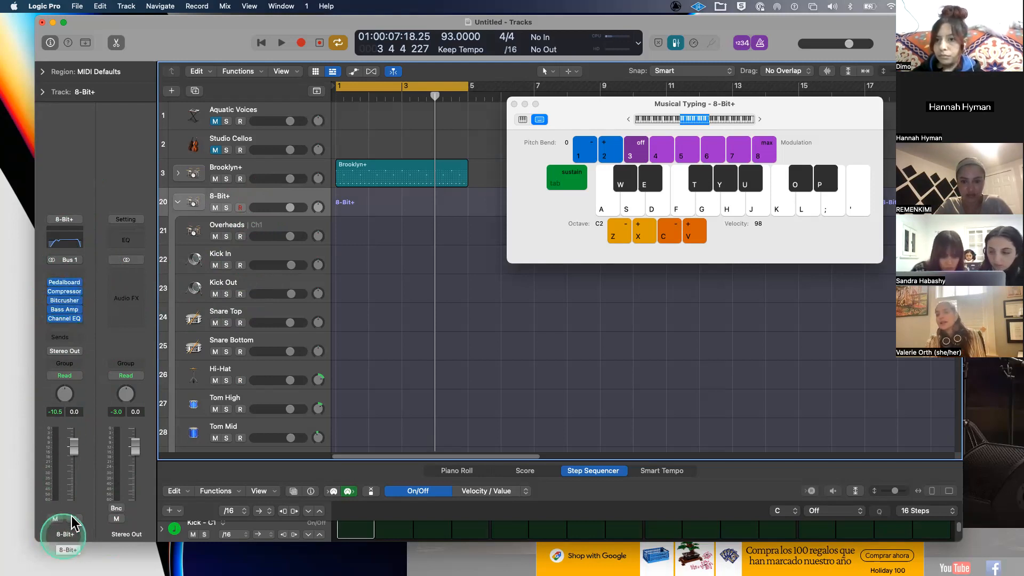
click(68, 293)
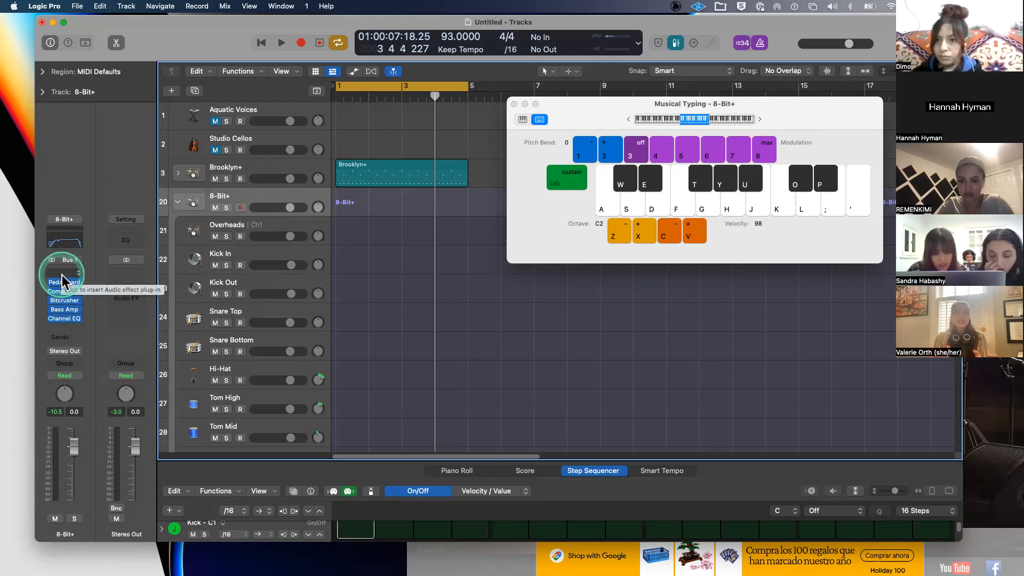
click(276, 256)
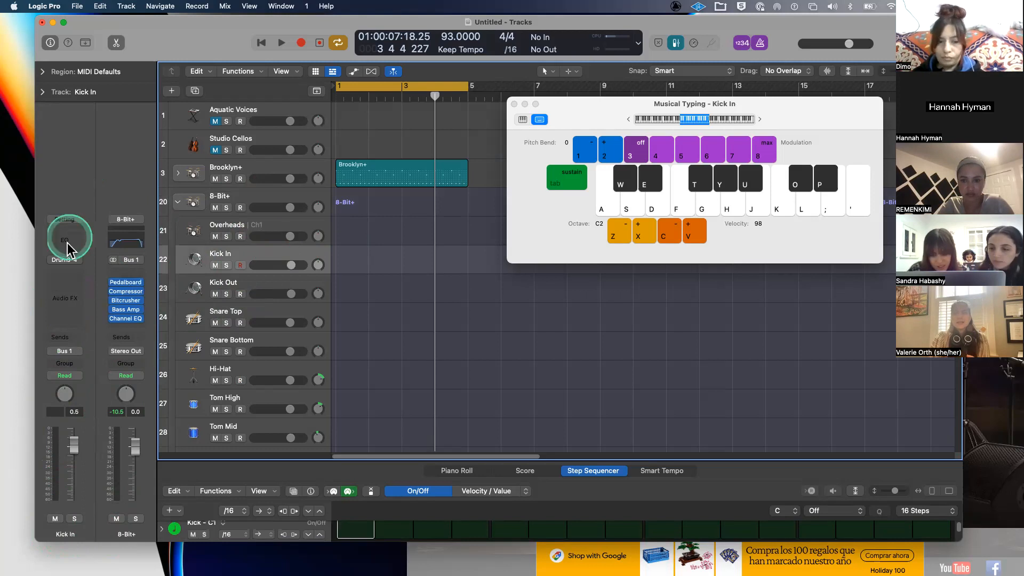
click(244, 280)
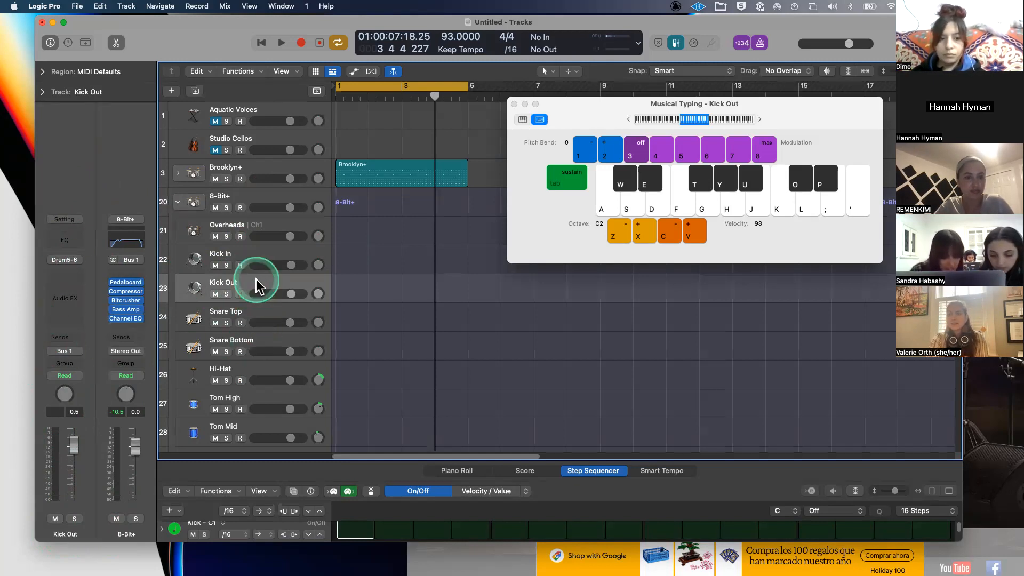
- Audition the Kick Out drum with Musical Typing keys L, ', K, H, G, F, E, S and A
key(l)
key(apostrophe)
key(l)
key(k)
key(h)
key(g)
key(f)
key(f)
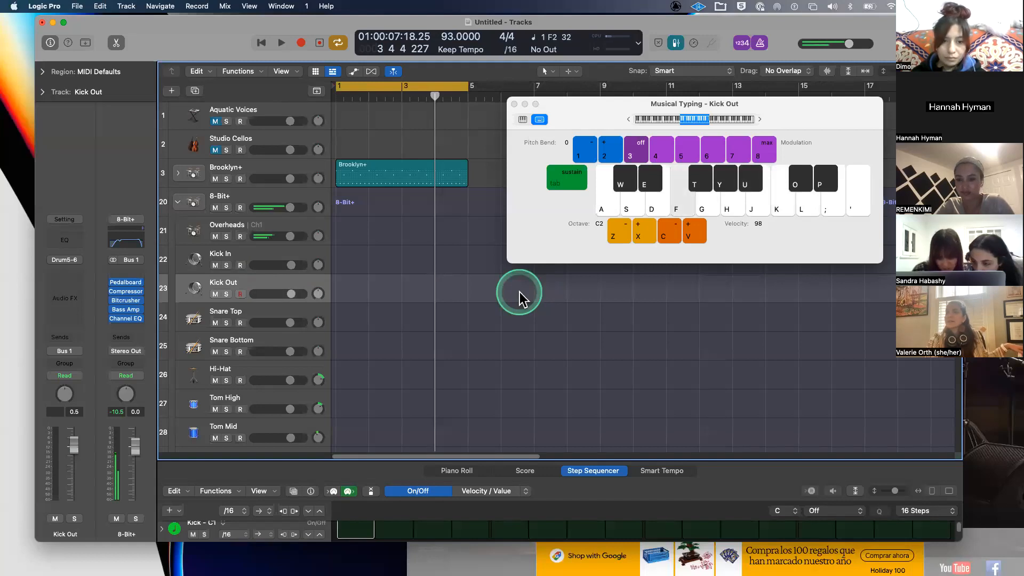
key(e)
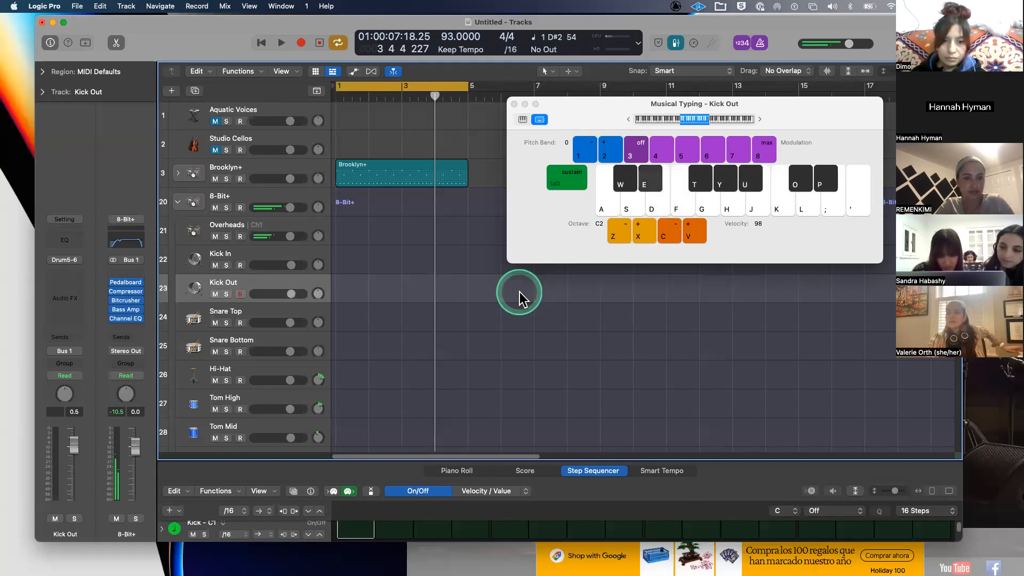
key(s)
key(a)
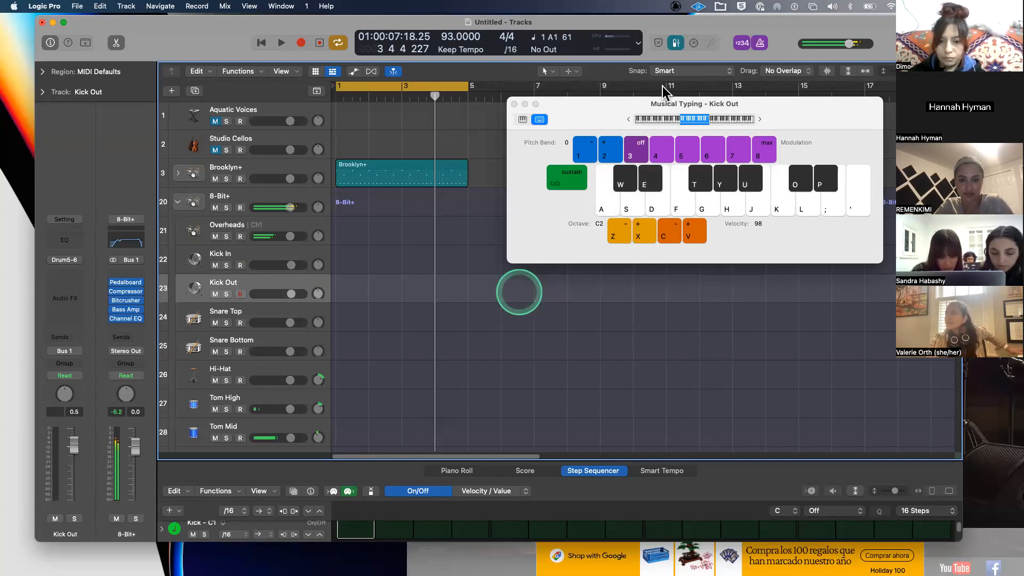
- Shift Musical Typing to octave C1, play Kick In notes, and enlarge the step sequencer
click(669, 118)
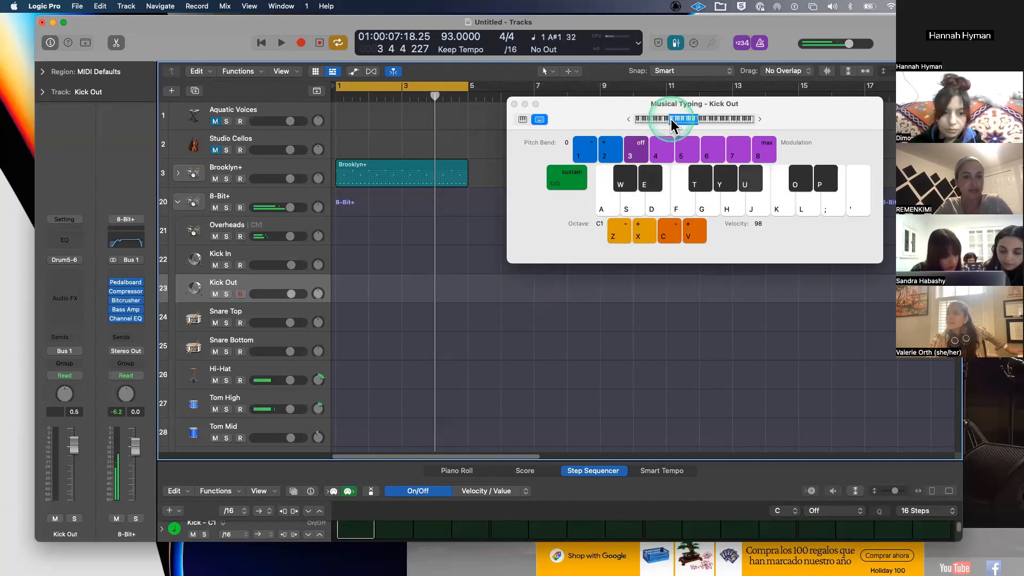
click(229, 255)
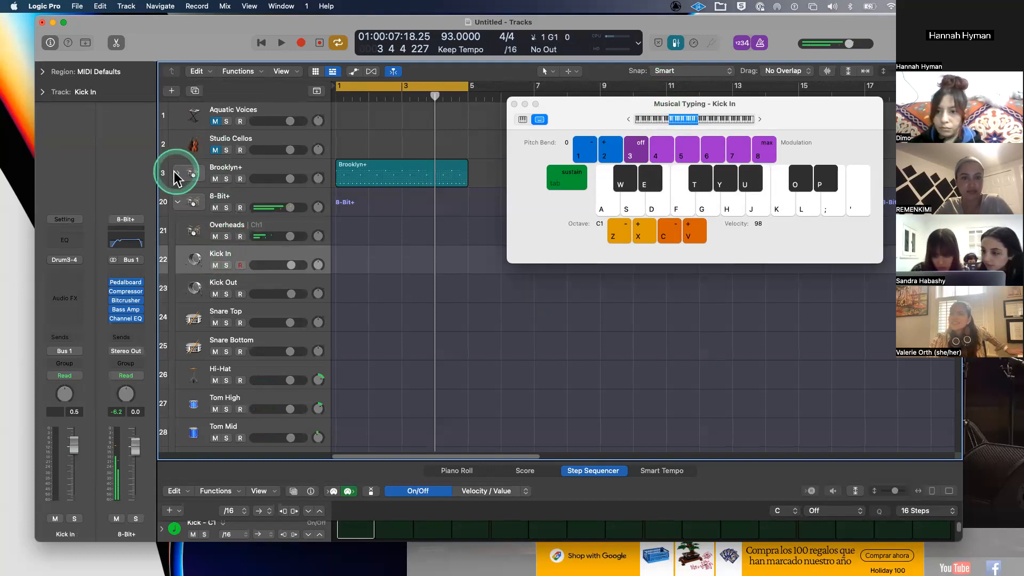
key(g)
key(h)
key(g)
key(j)
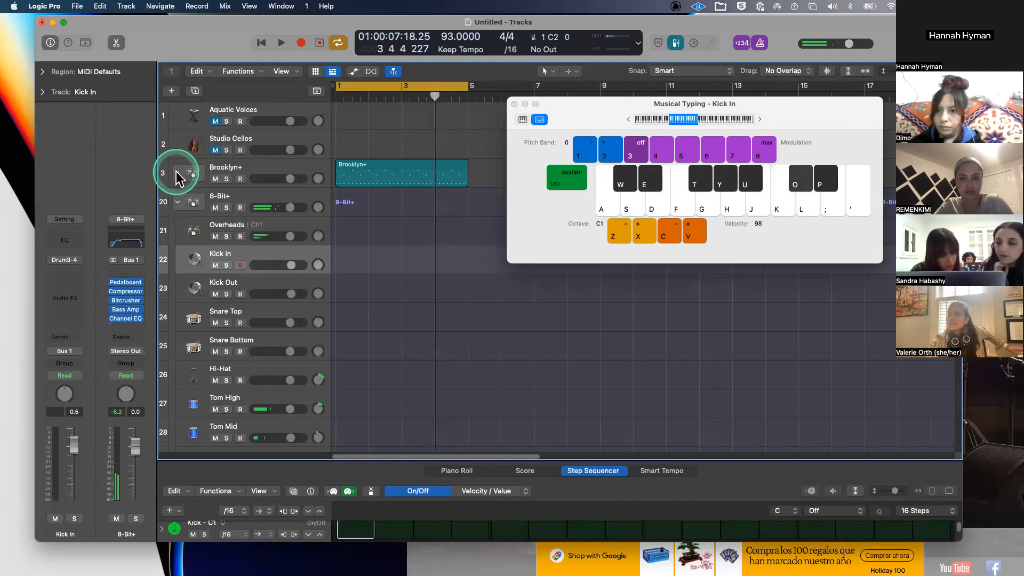
drag(507, 461, 486, 137)
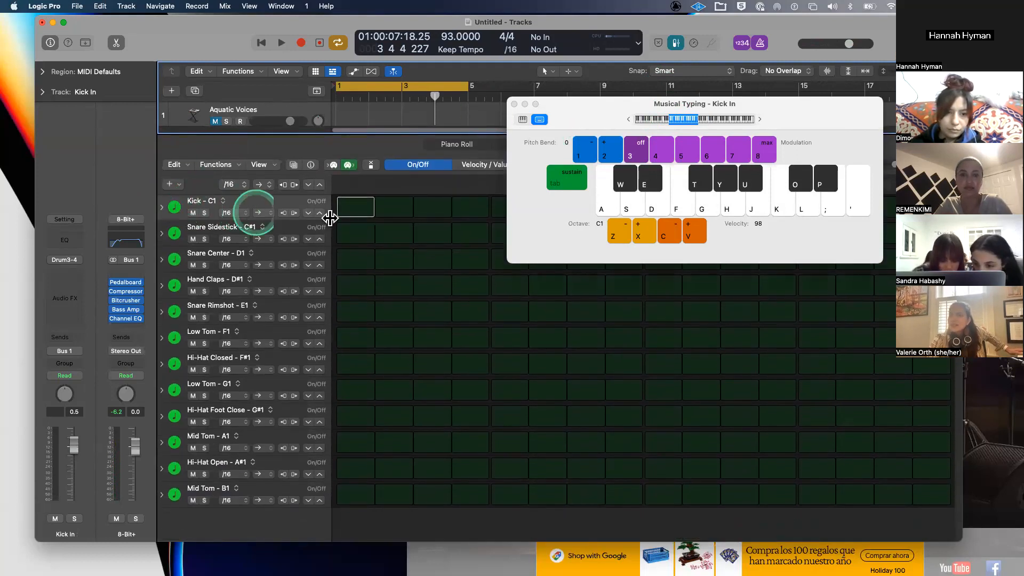
- Create a Kick In pattern with step 1 of Kick C1 on, then browse effect plug-ins without adding one
click(349, 209)
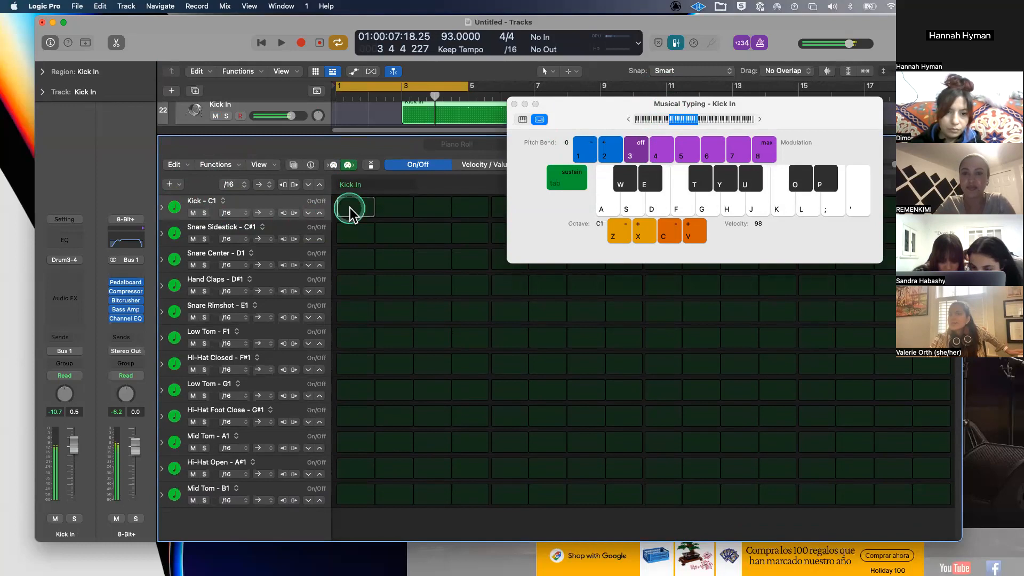
click(355, 207)
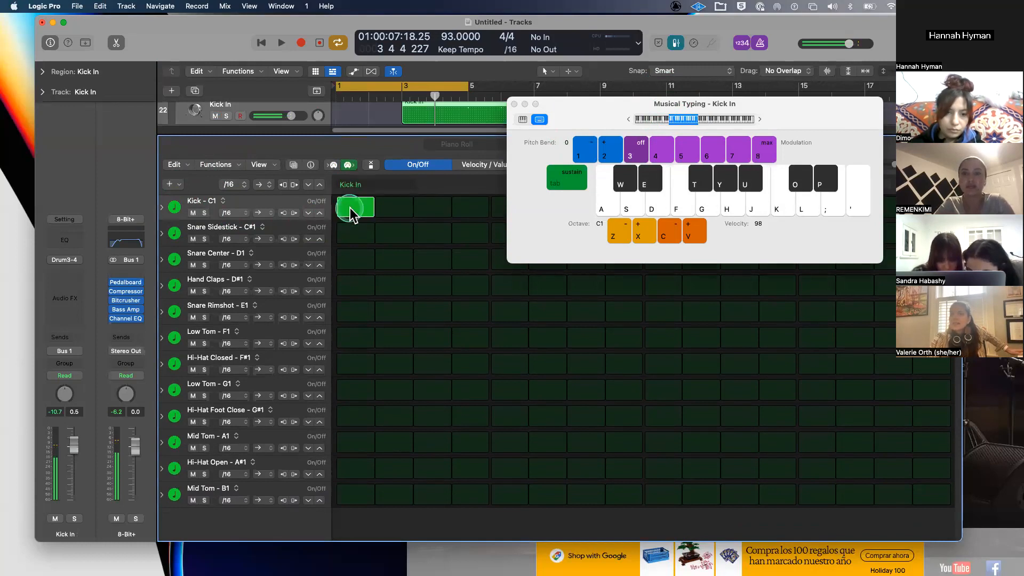
click(66, 277)
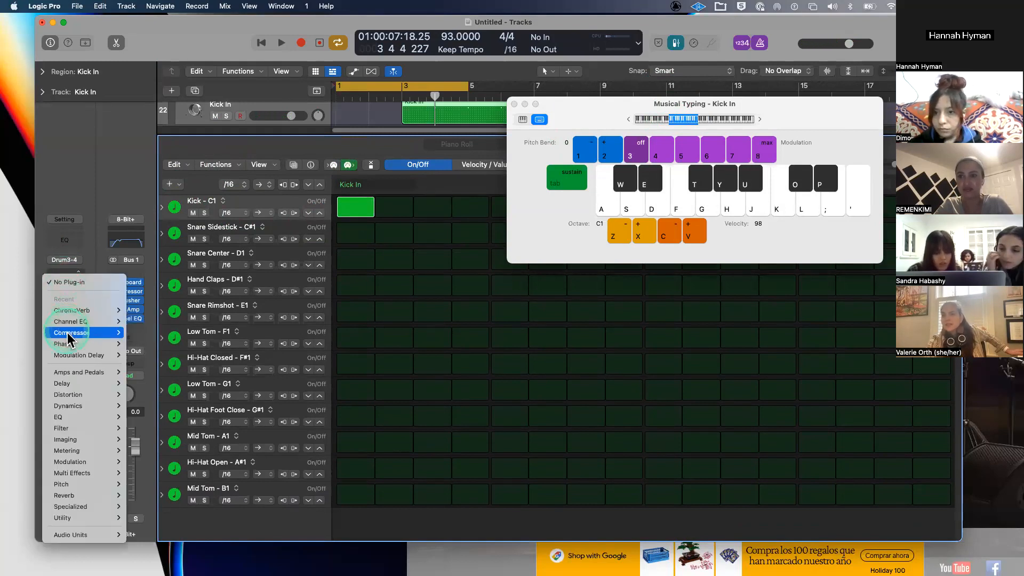
click(136, 341)
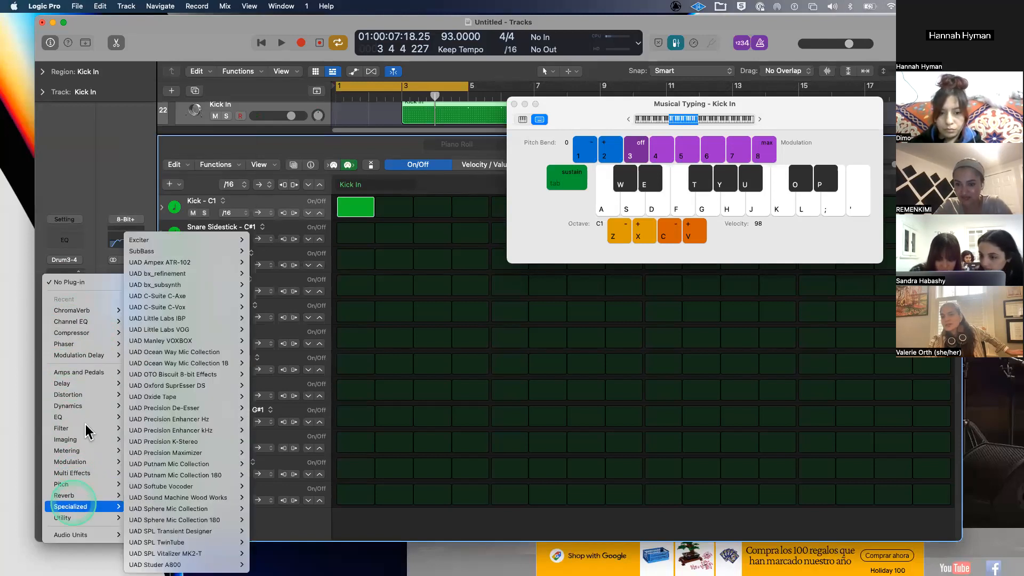
click(80, 407)
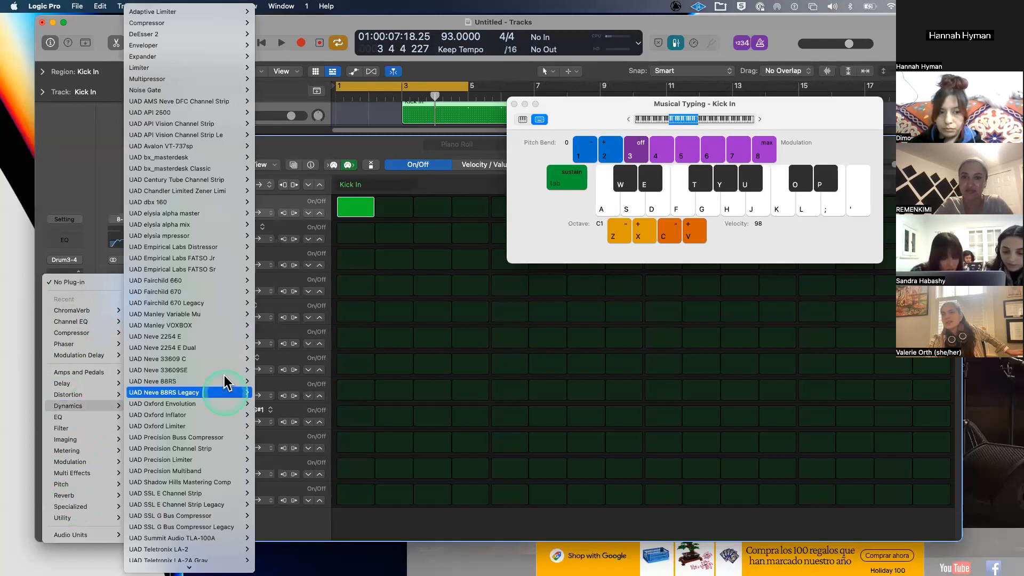
click(223, 174)
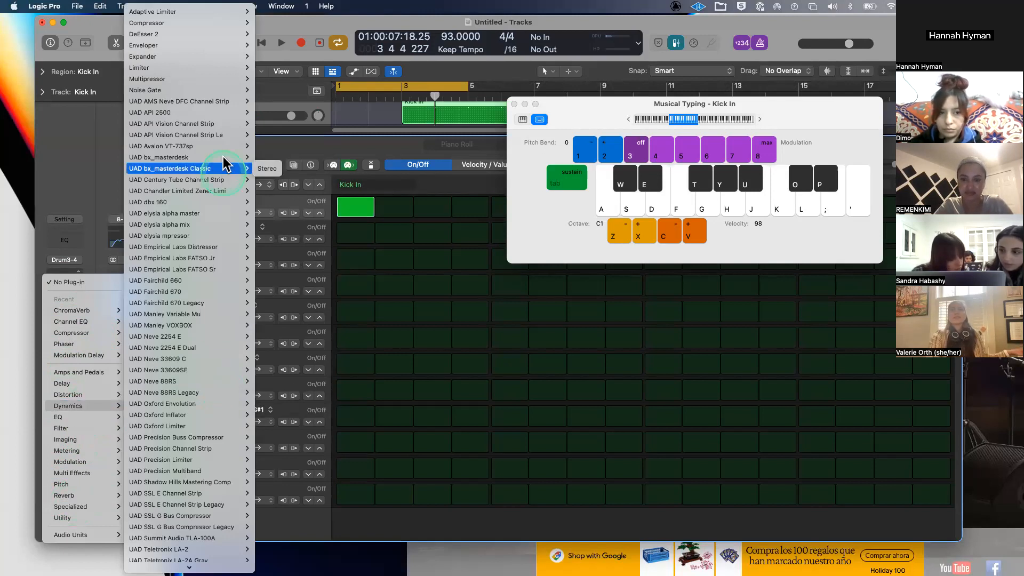
click(60, 279)
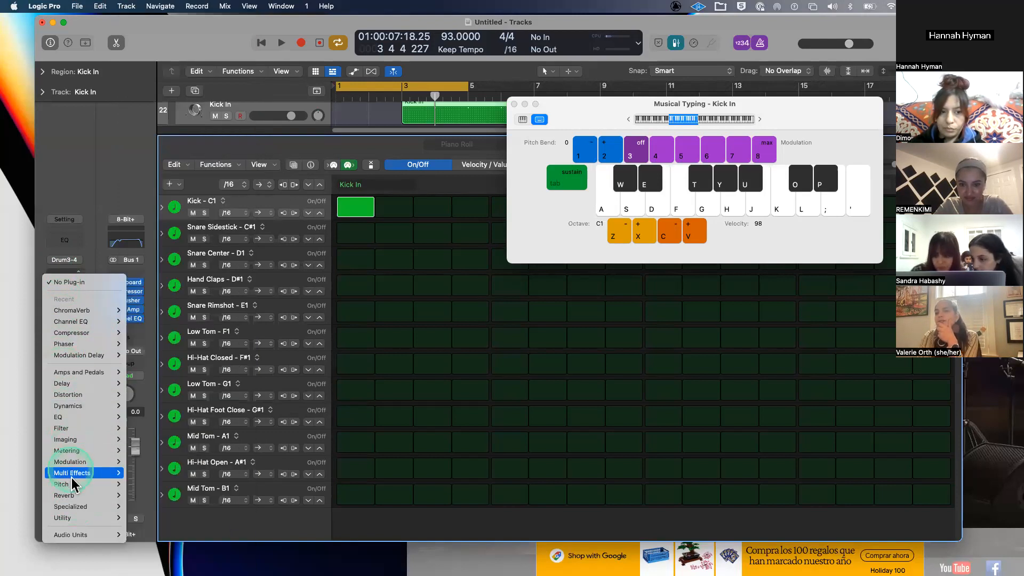
mouse_move(73, 496)
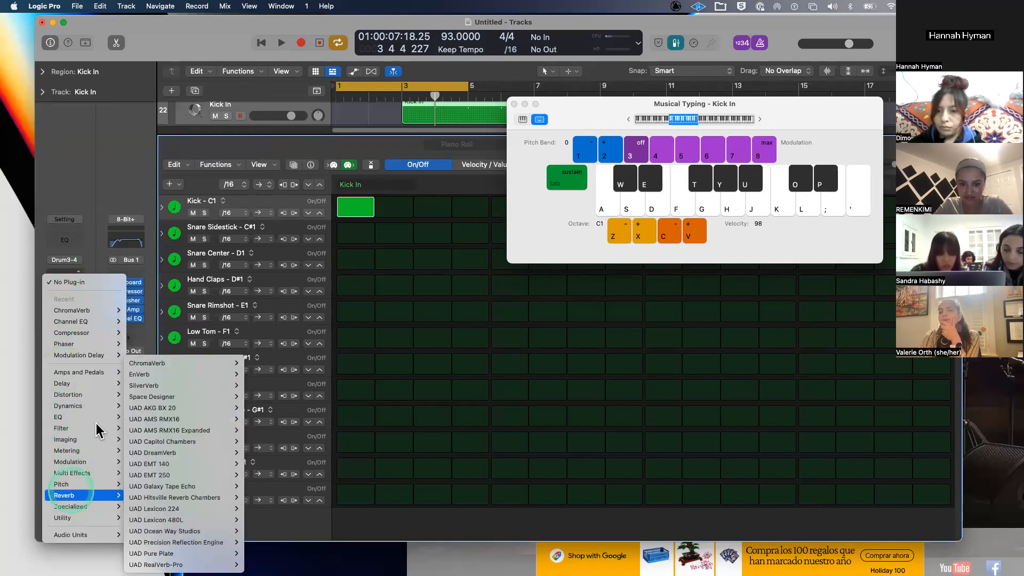
click(147, 191)
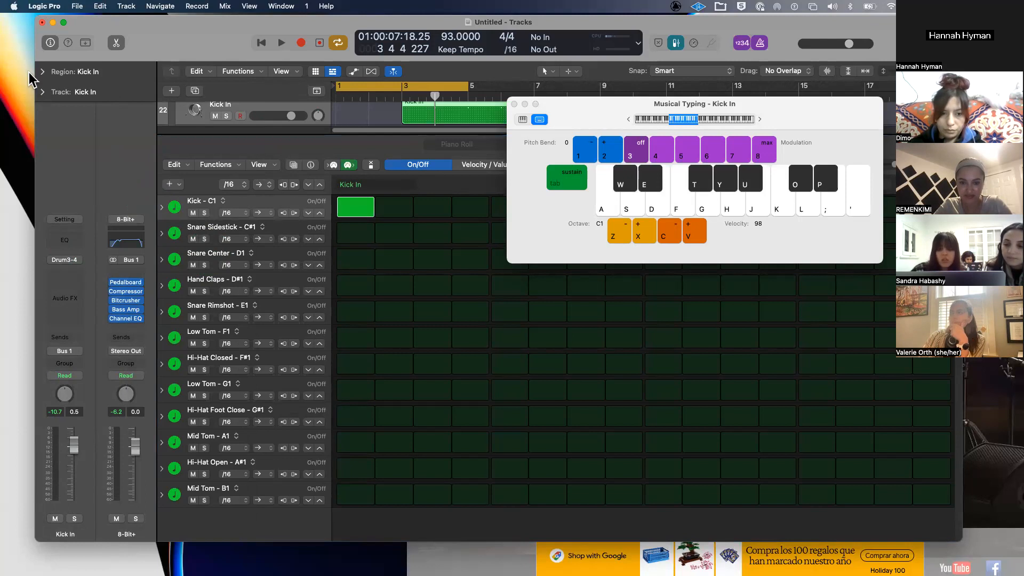
click(487, 140)
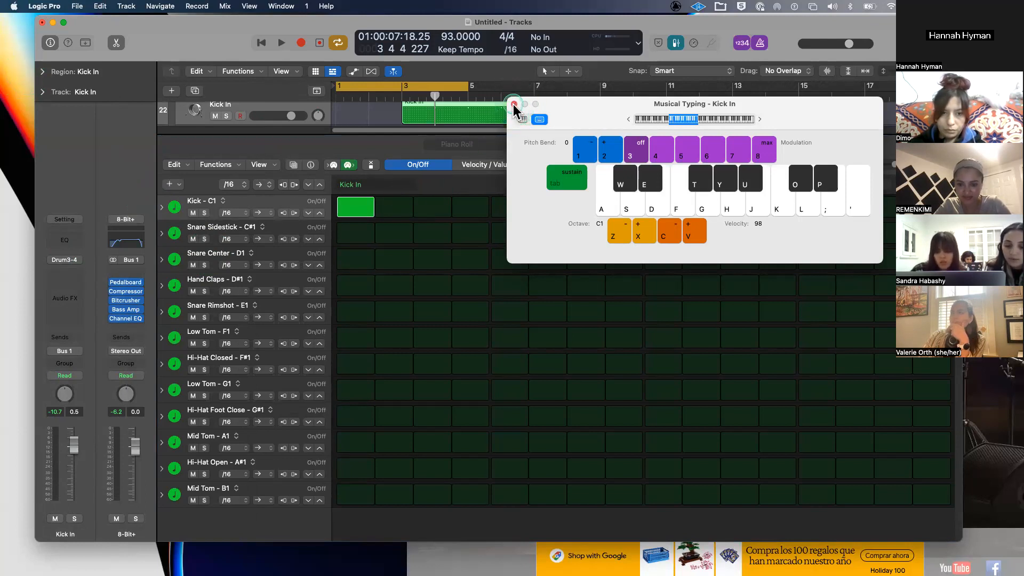
- Close Musical Typing, delete the Kick In region on track 22, and enlarge the tracks area
click(514, 104)
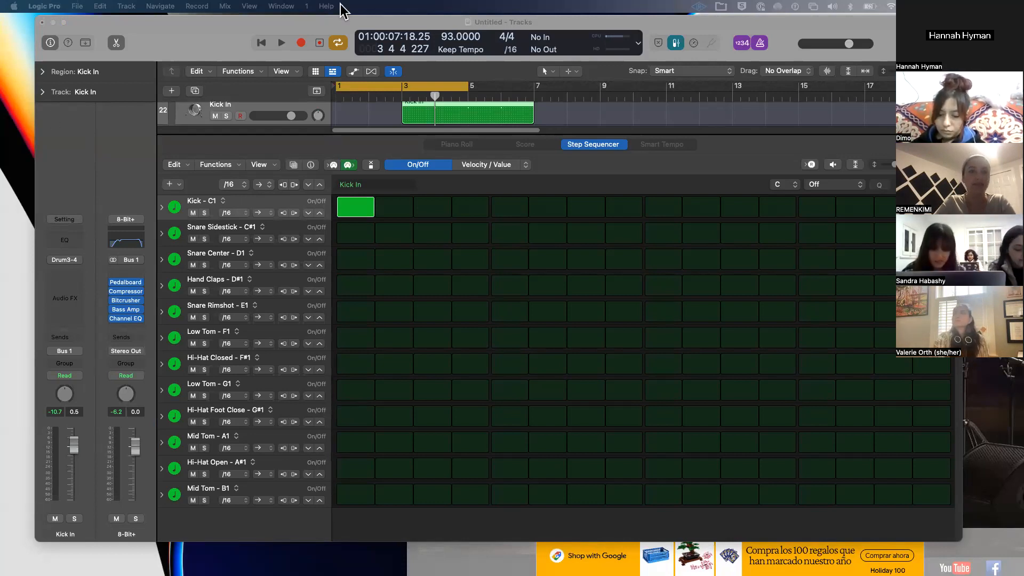
click(485, 106)
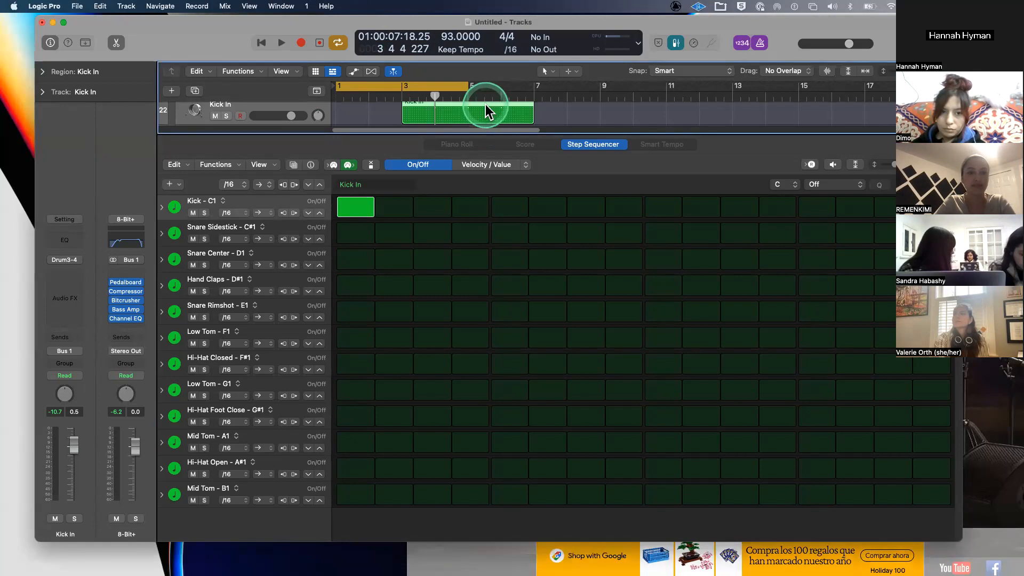
key(Delete)
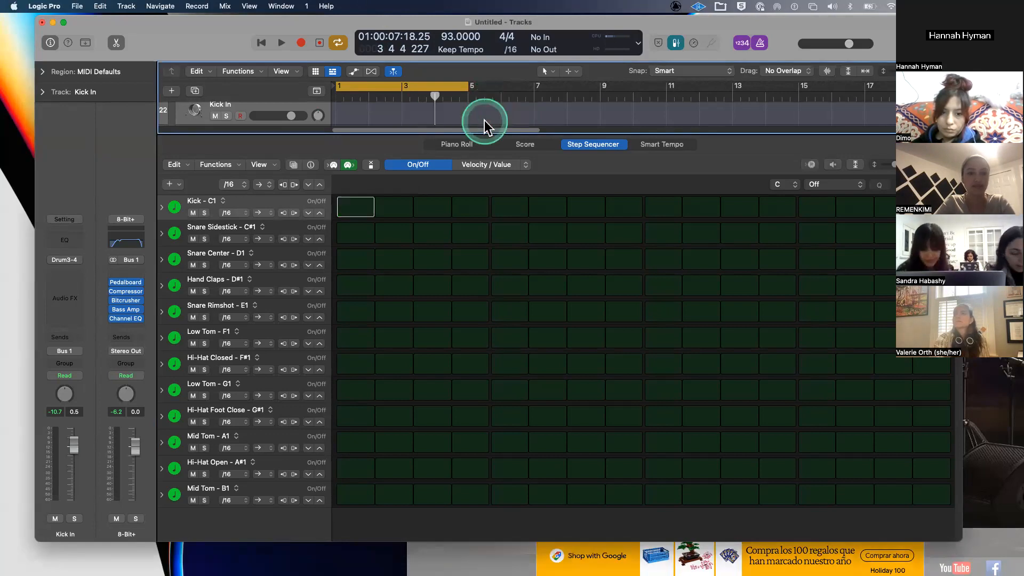
drag(480, 134, 482, 407)
scroll(259, 173, up, 5)
- Delete the 8-Bit+ track stack with all its sub-tracks and make the step sequencer taller
click(250, 194)
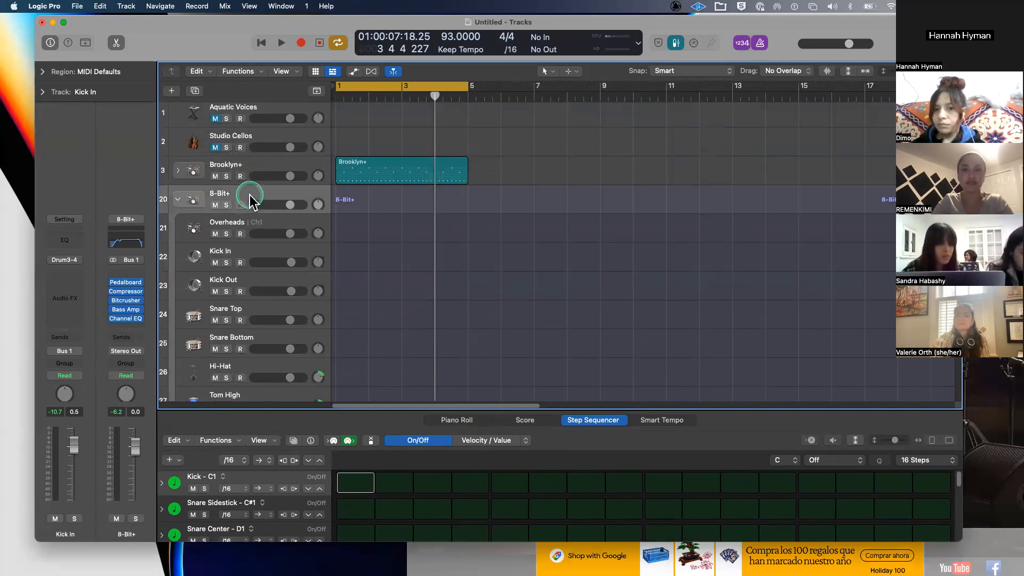
key(Delete)
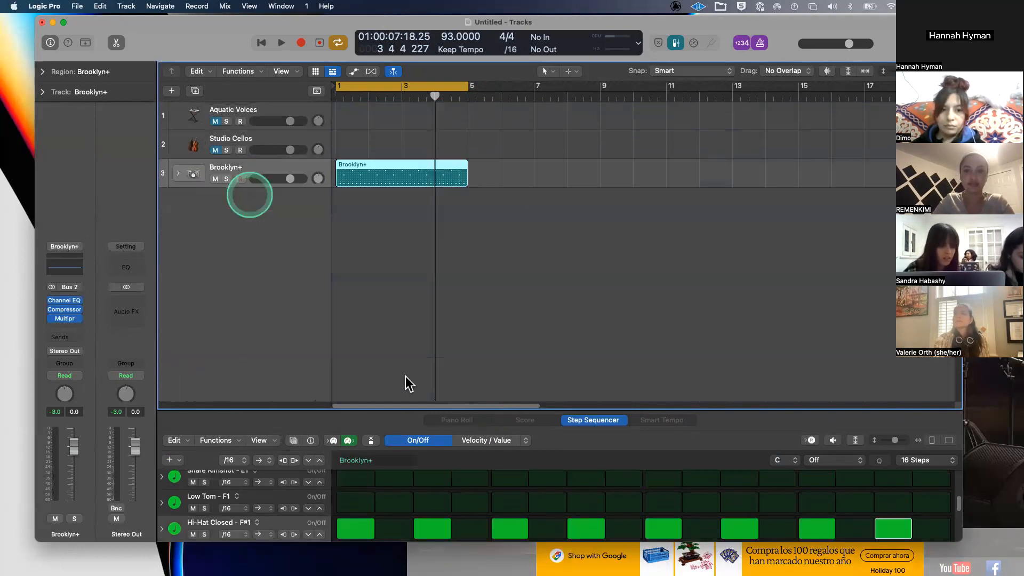
drag(404, 409, 402, 321)
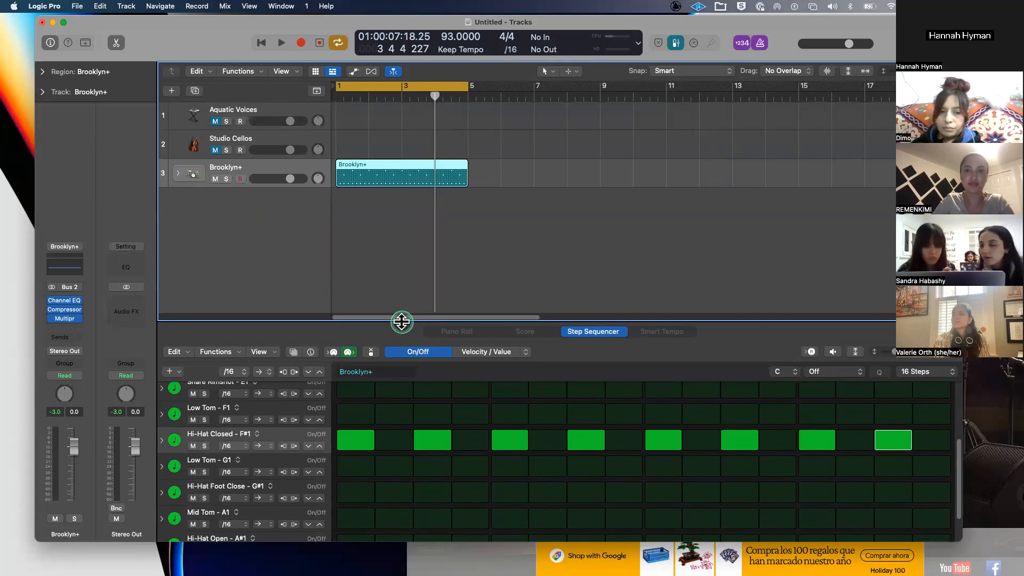
scroll(399, 407, up, 4)
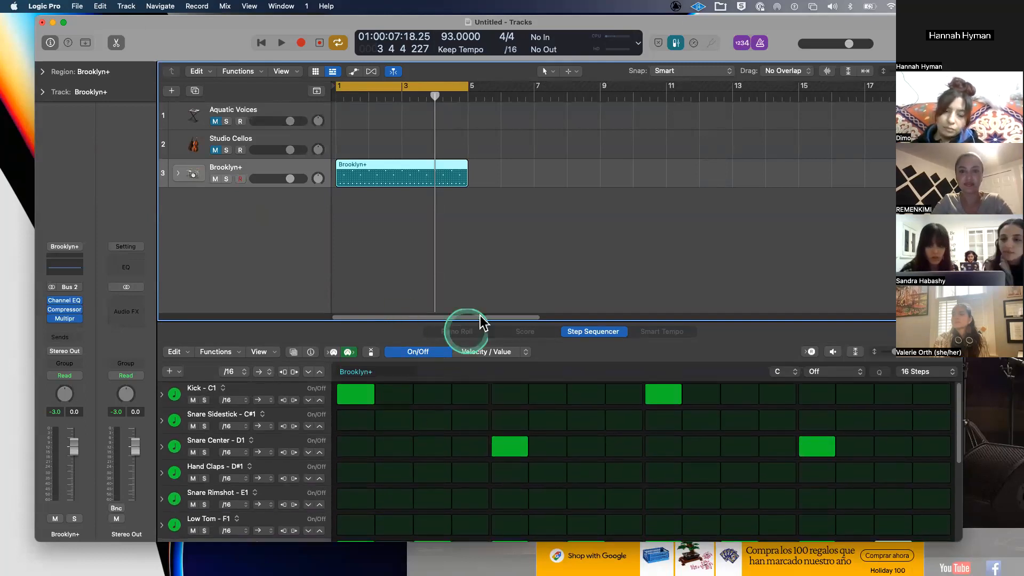
drag(475, 319, 485, 203)
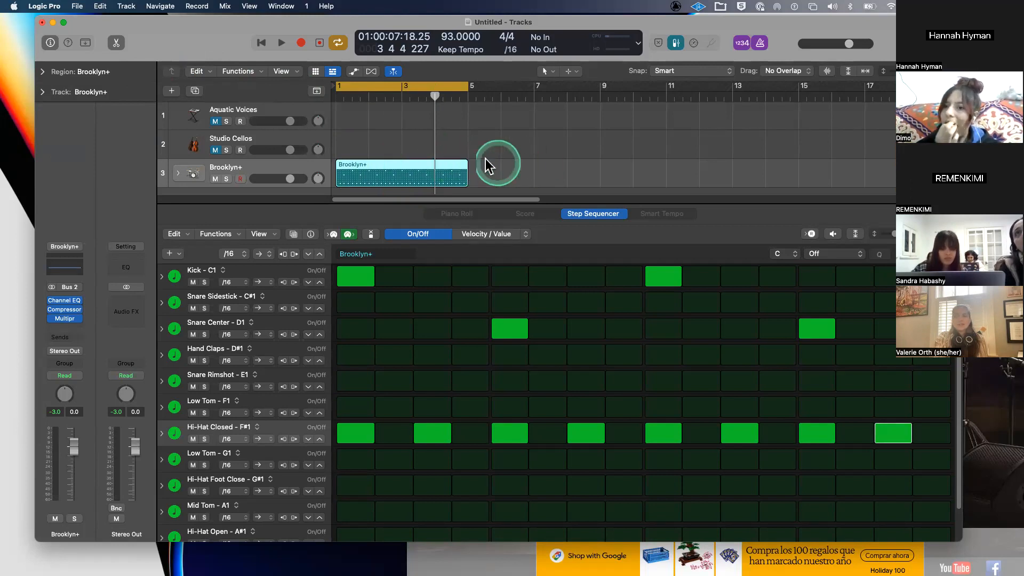
- Repeat the Brooklyn+ region with Cmd-R so a copy follows it, then reselect the original region
click(451, 169)
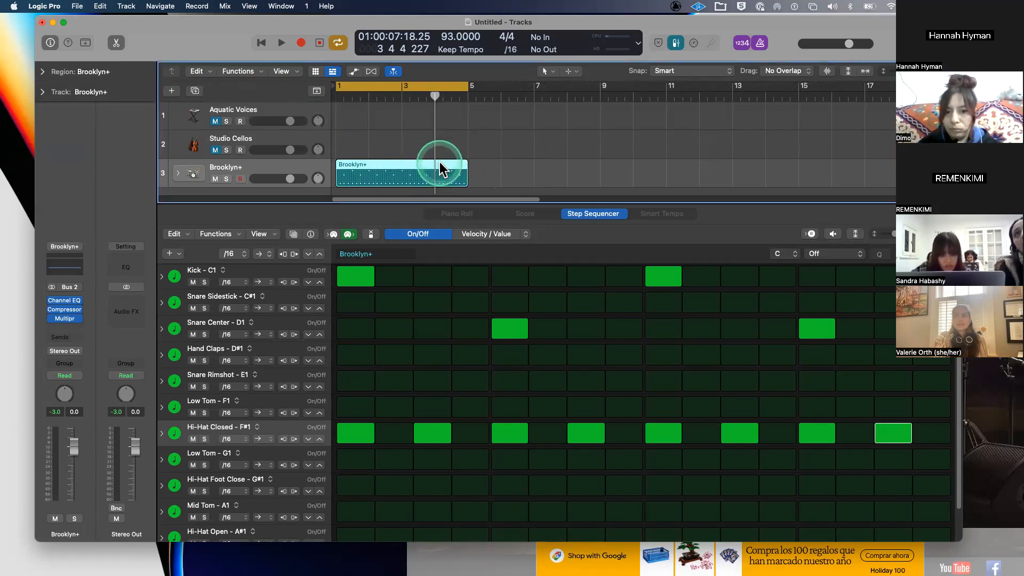
key(super+r)
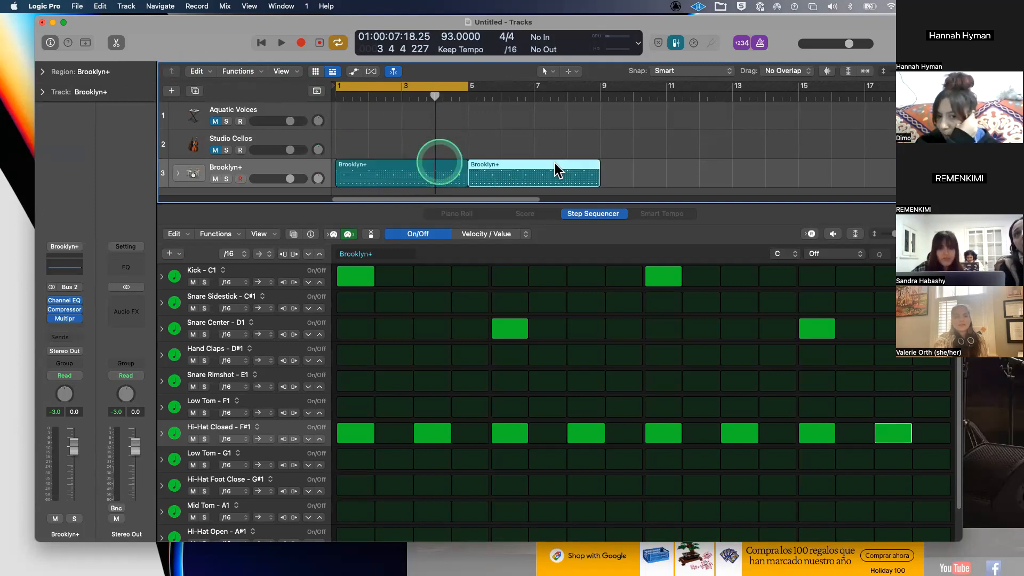
double_click(555, 162)
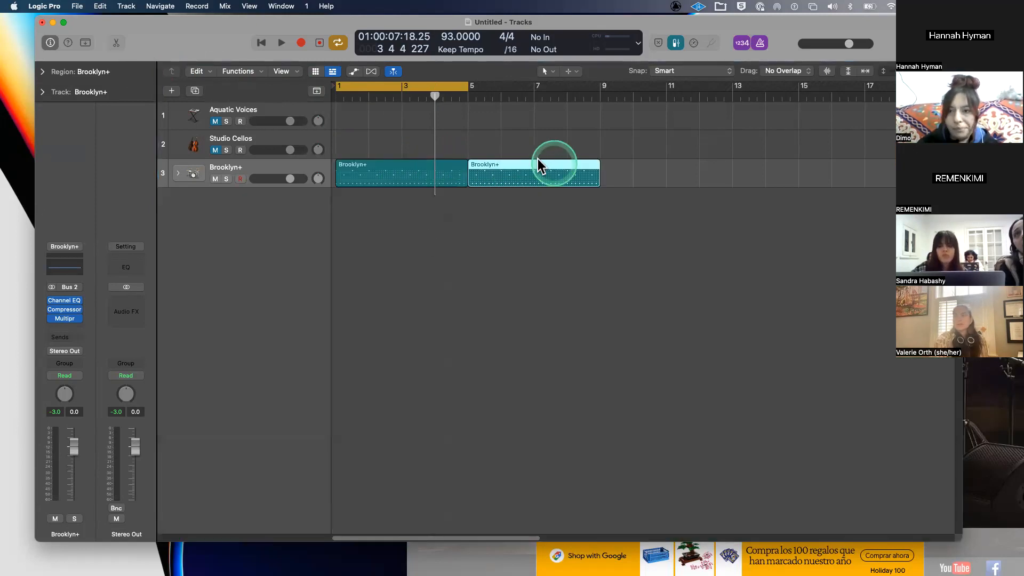
double_click(530, 161)
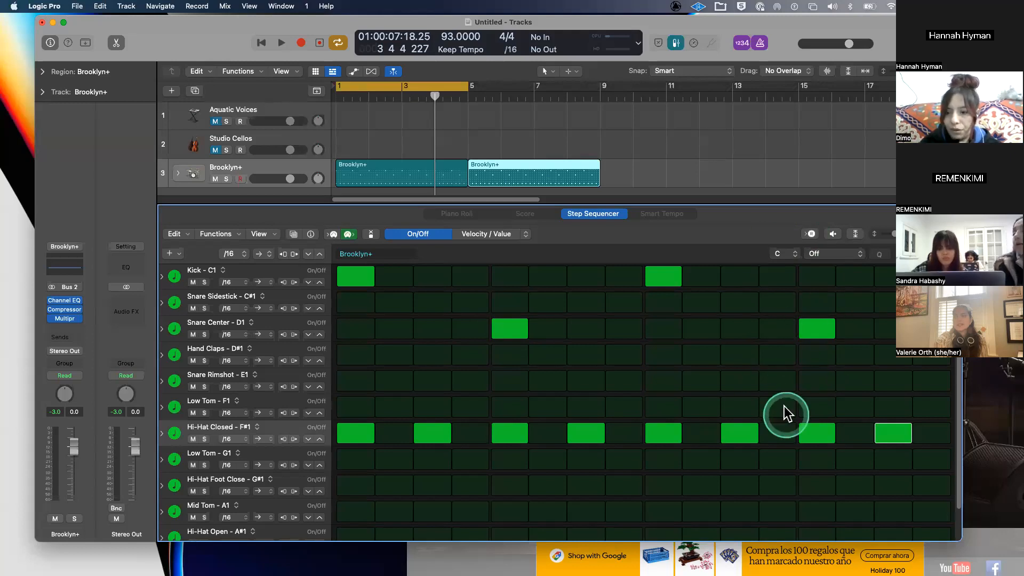
click(433, 161)
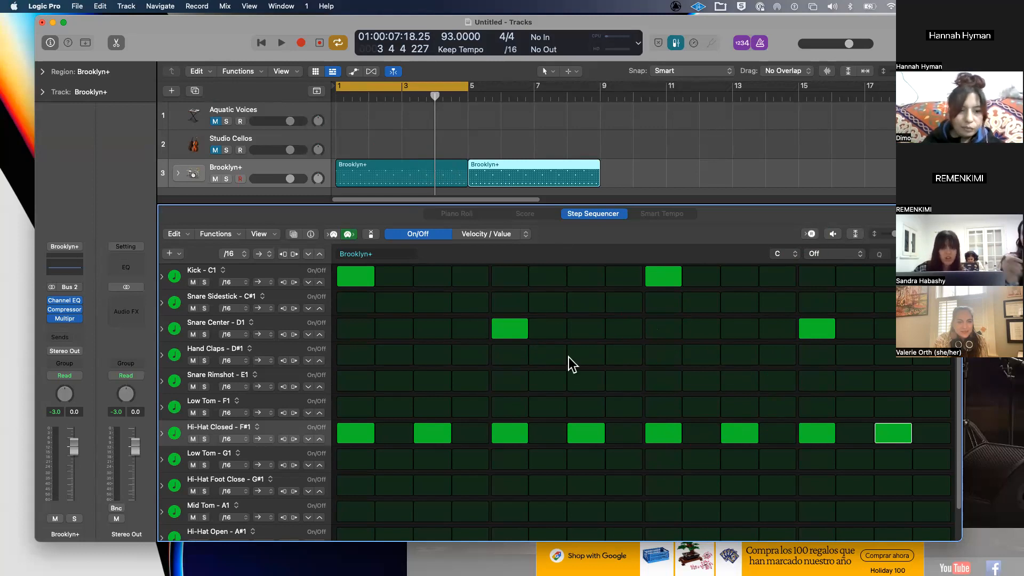
click(518, 172)
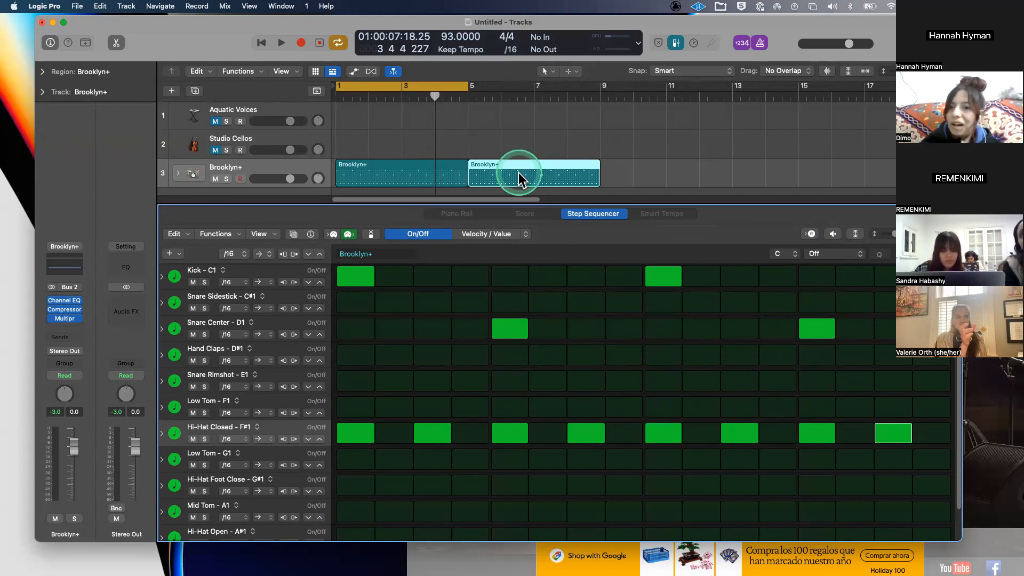
click(363, 180)
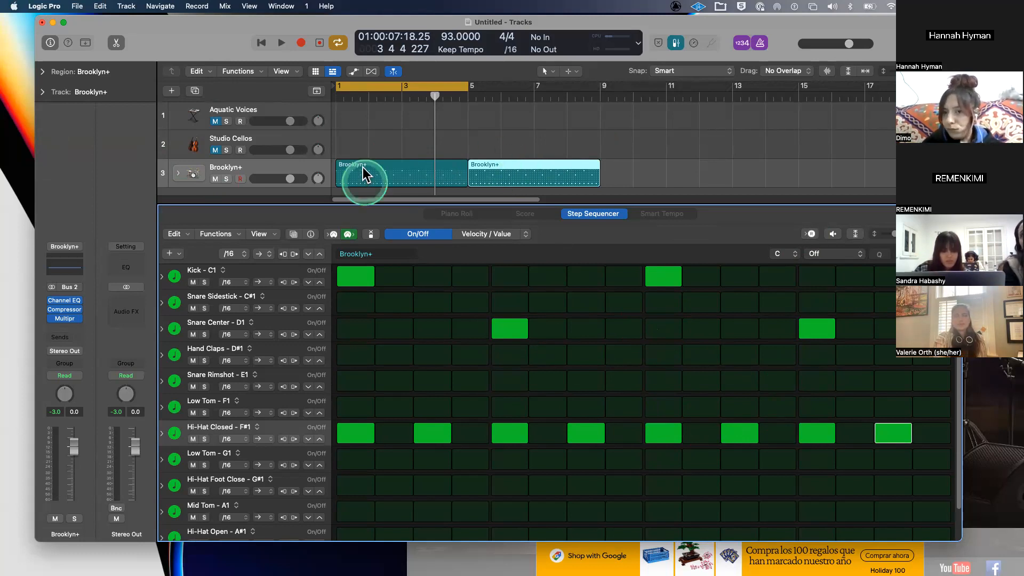
click(362, 168)
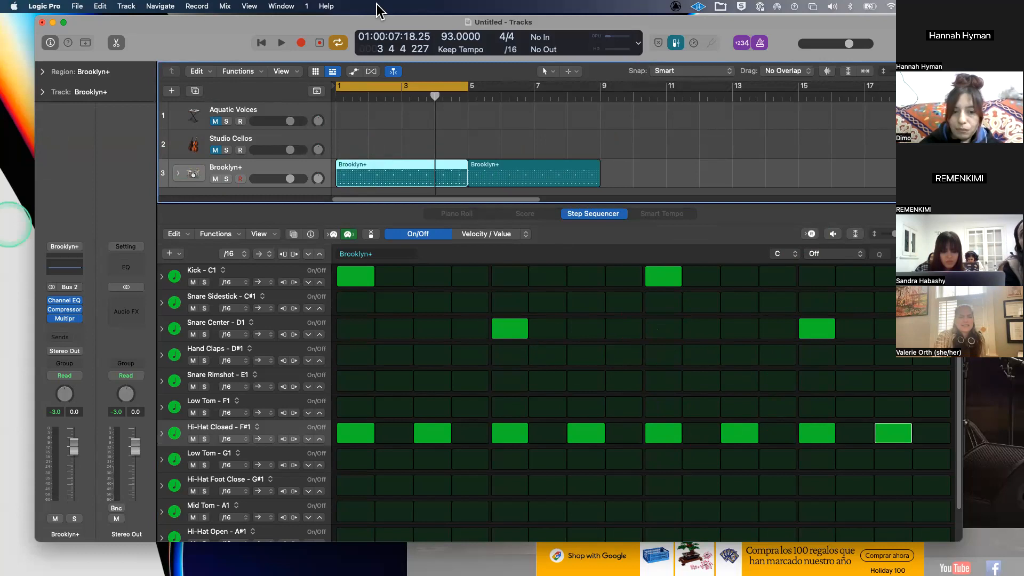
click(523, 164)
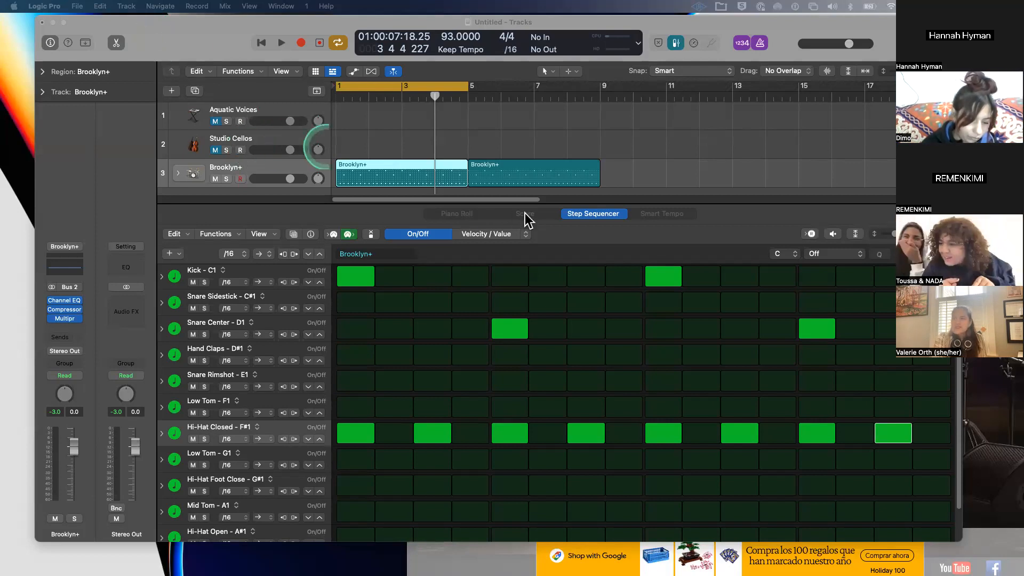
- Enlarge the tracks area and add a new instrument track loaded with the Brooklyn drum kit from the Library
drag(534, 200, 544, 391)
double_click(242, 200)
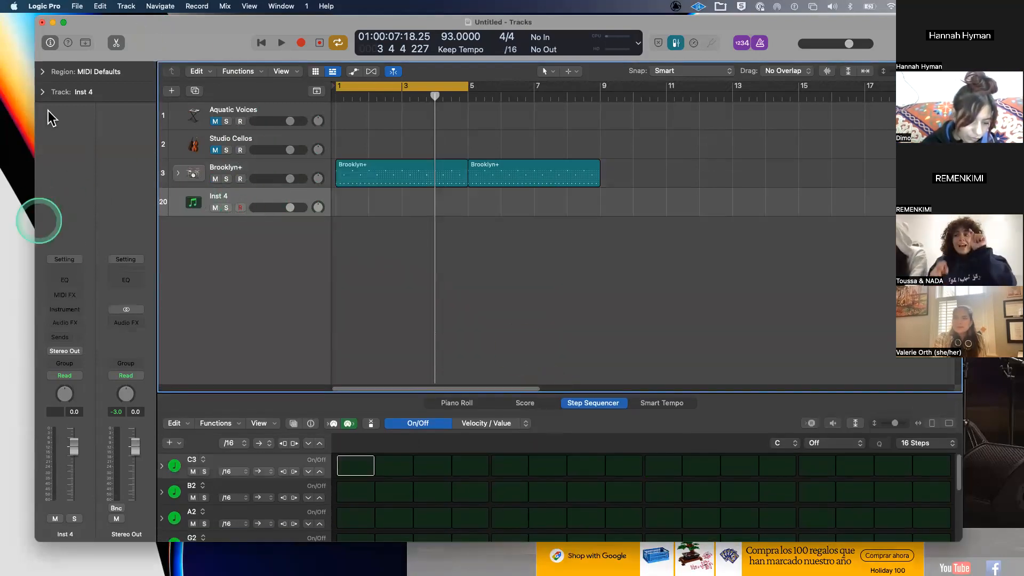
key(y)
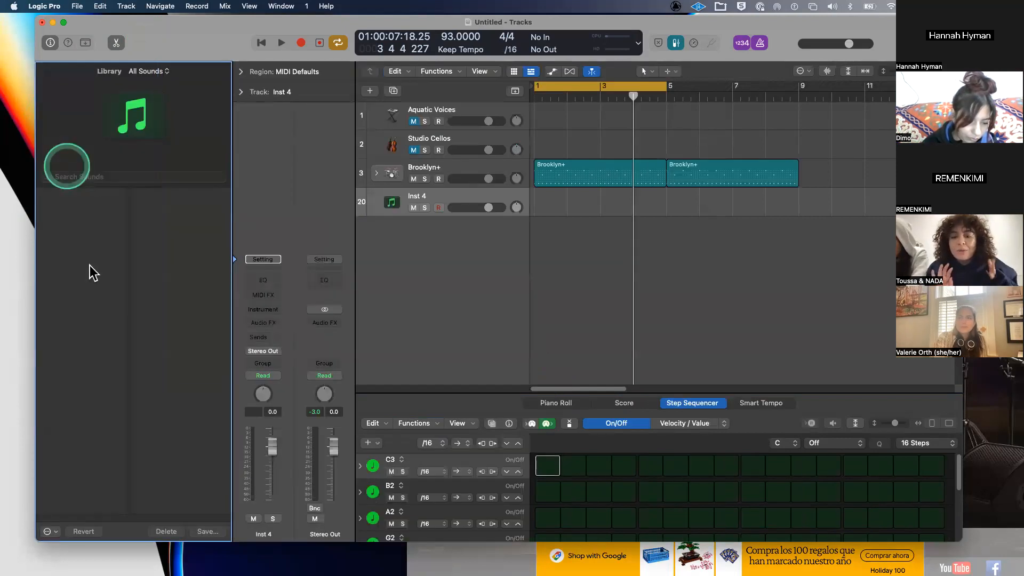
click(86, 217)
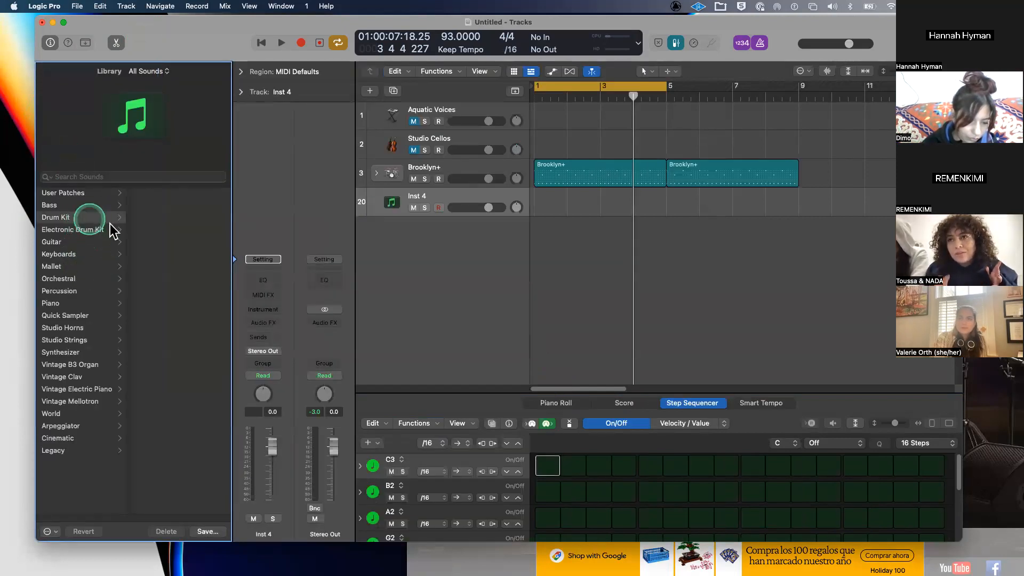
click(184, 218)
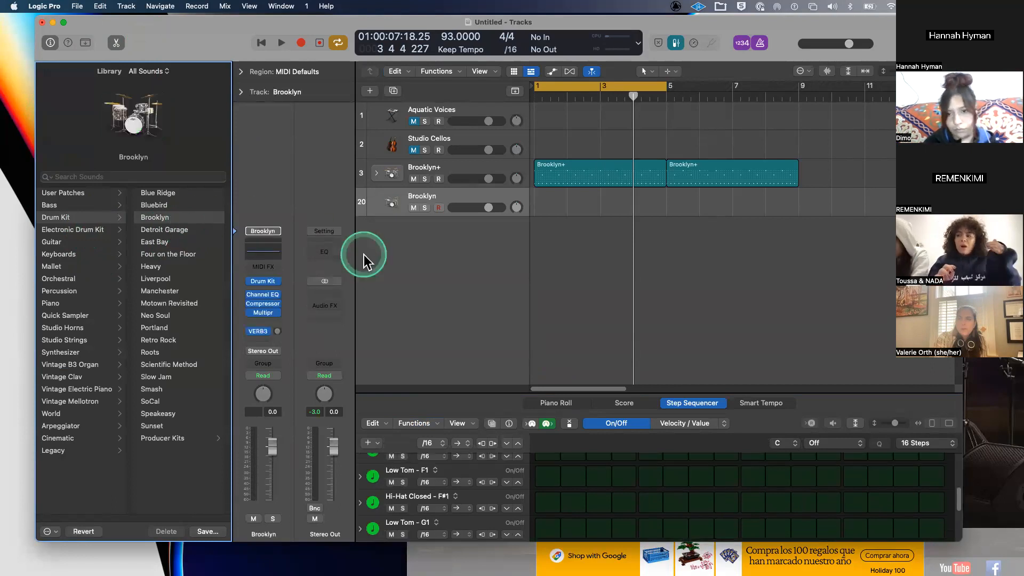
- Audition the Brooklyn kit's tom and kick in Drum Kit Designer, then close it
click(261, 282)
click(542, 328)
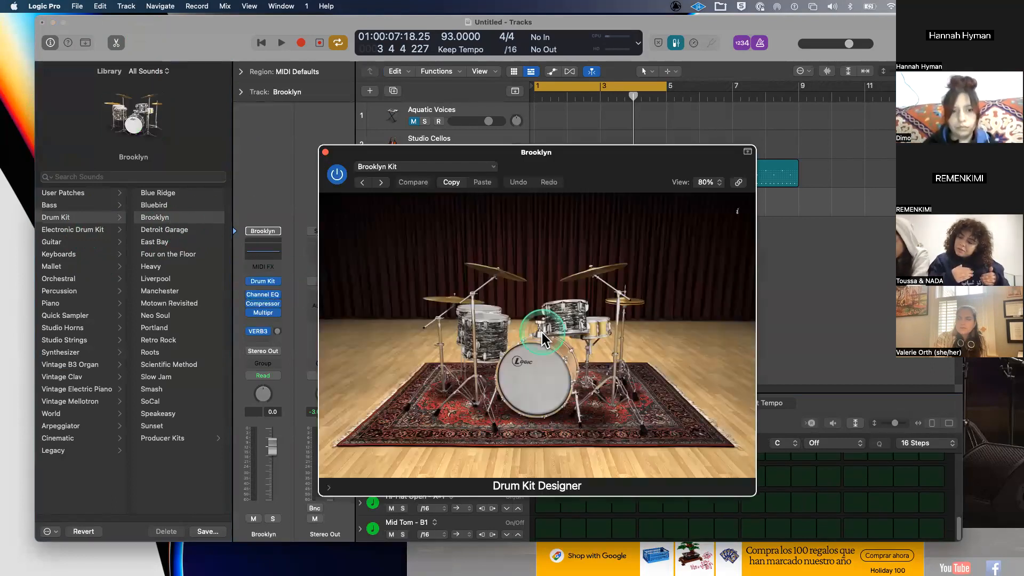
click(326, 153)
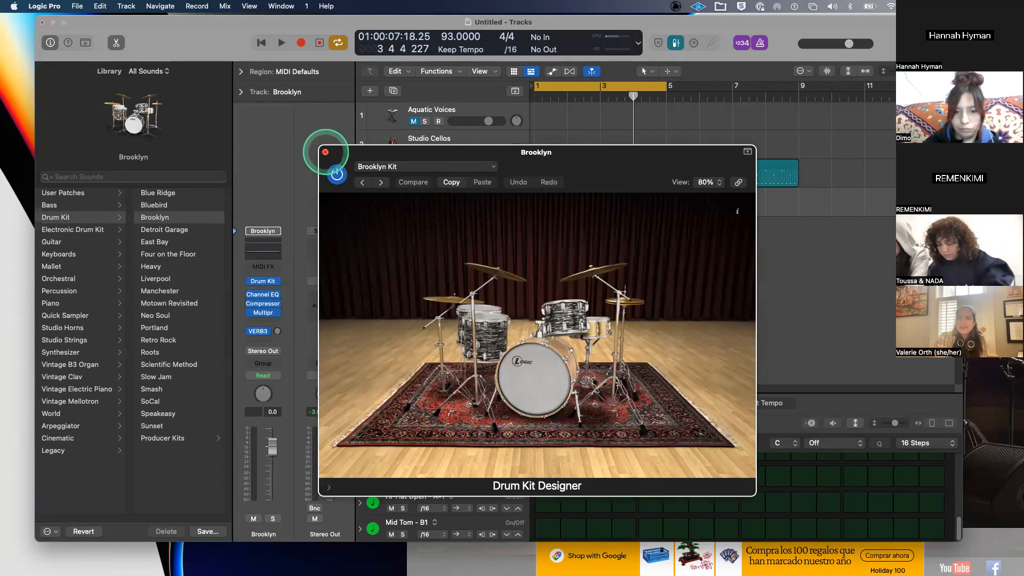
click(326, 152)
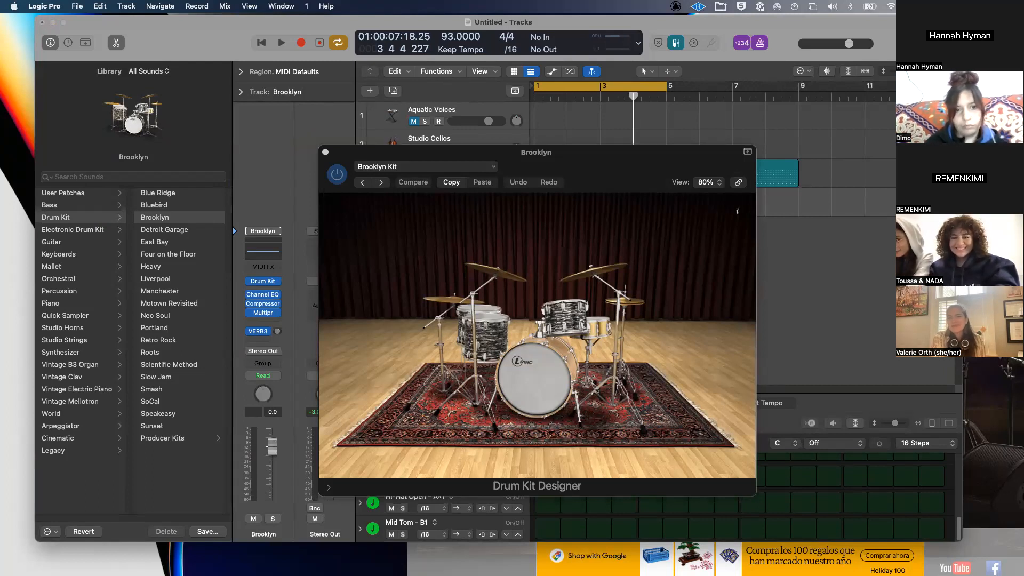
click(325, 152)
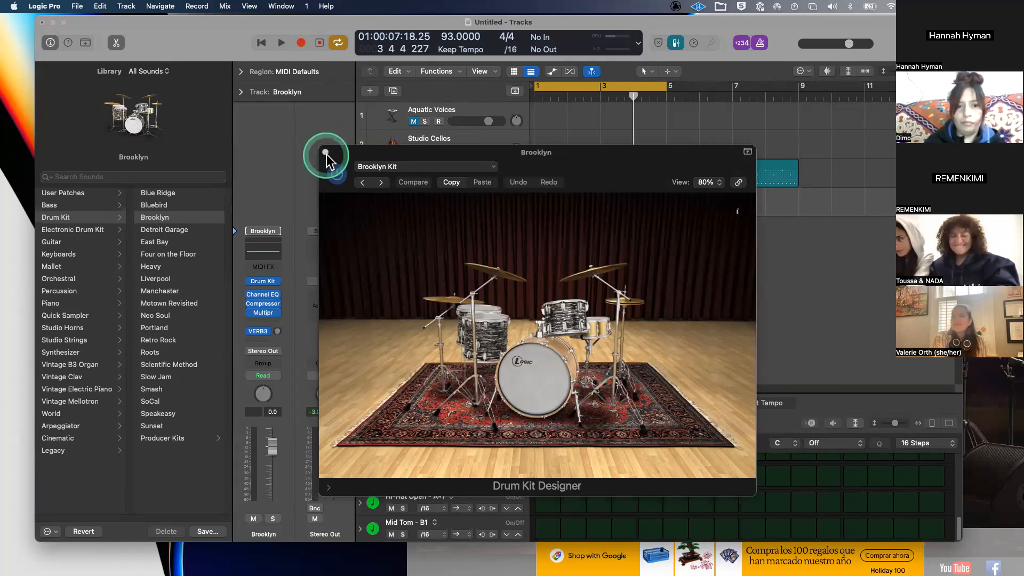
click(554, 376)
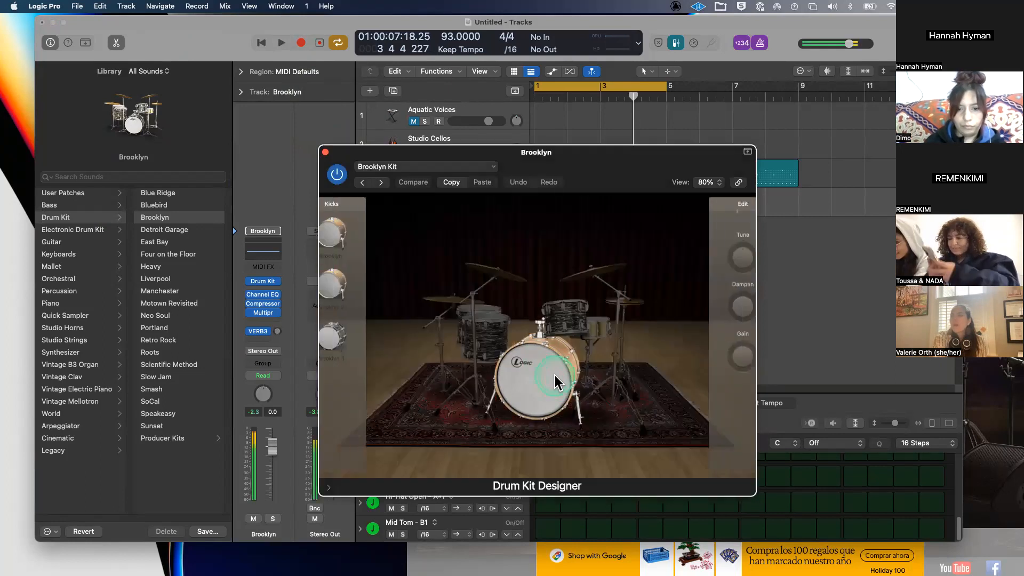
click(301, 42)
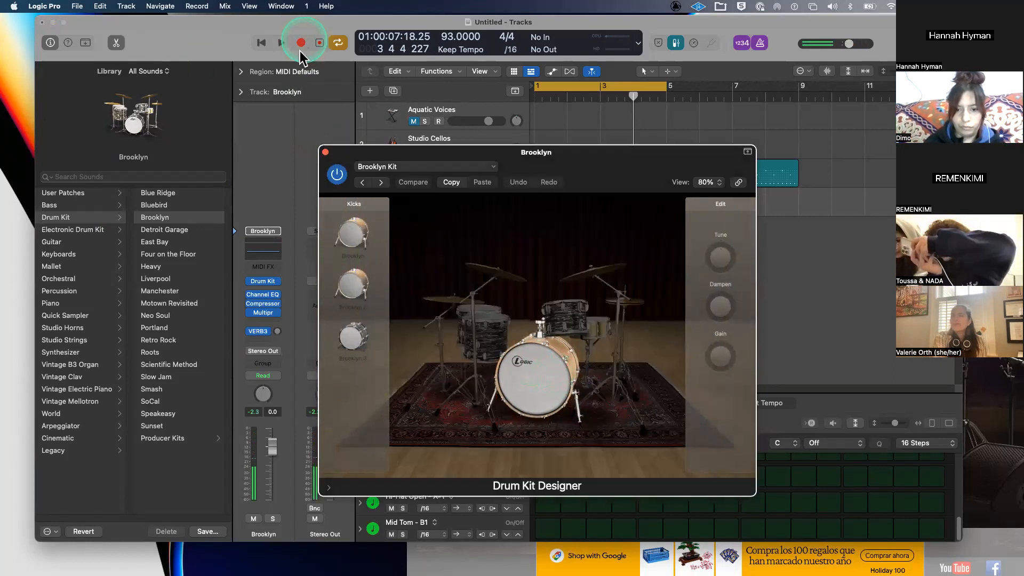
click(382, 157)
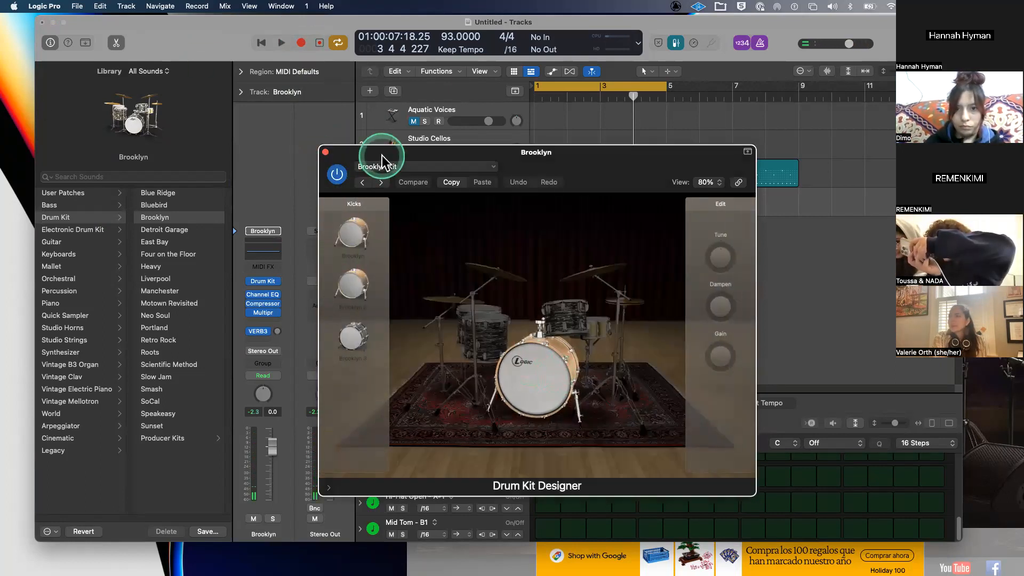
click(326, 153)
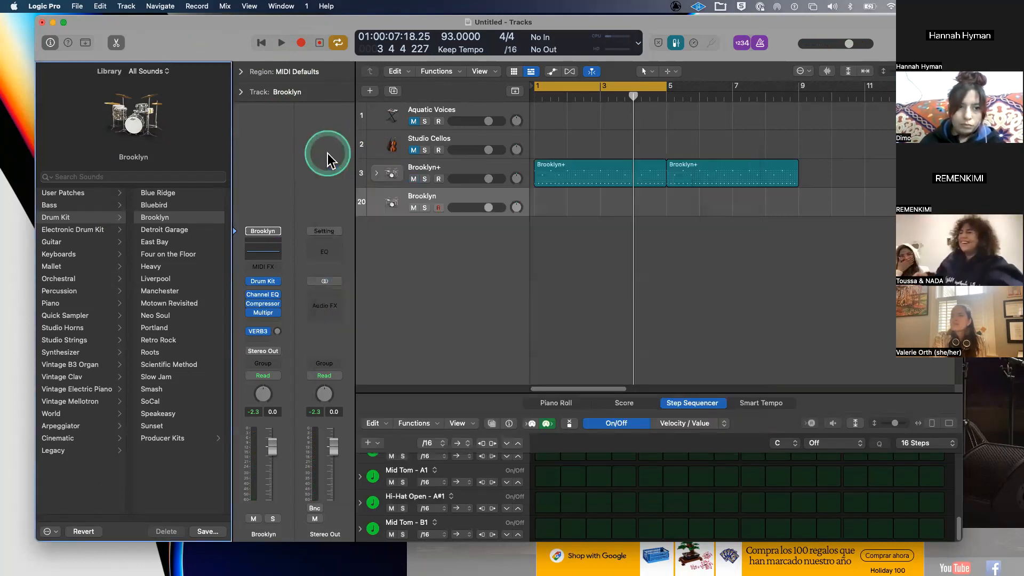
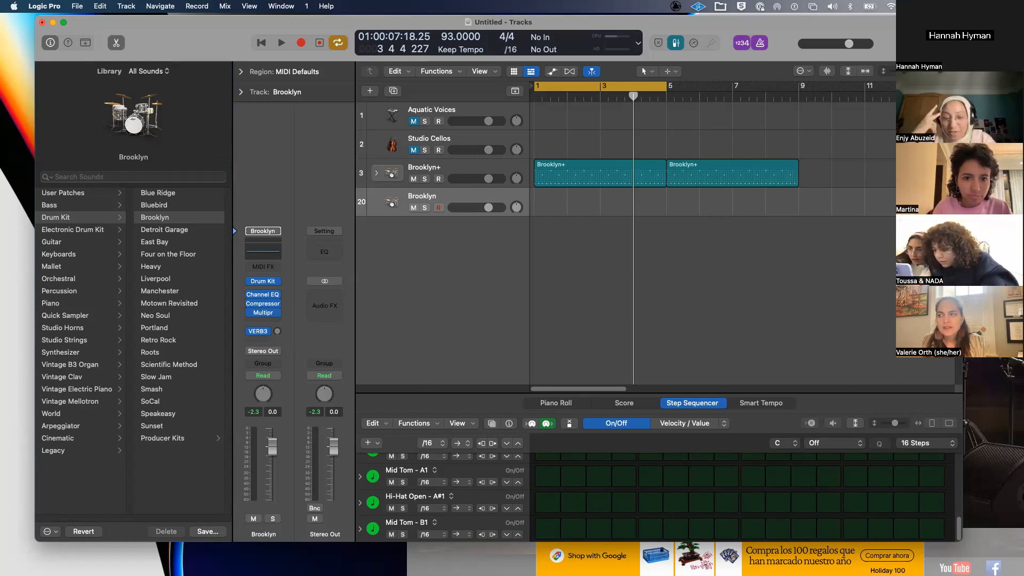
- Shift the Logic window left and select the first Brooklyn+ region to view its pattern
click(380, 128)
click(543, 241)
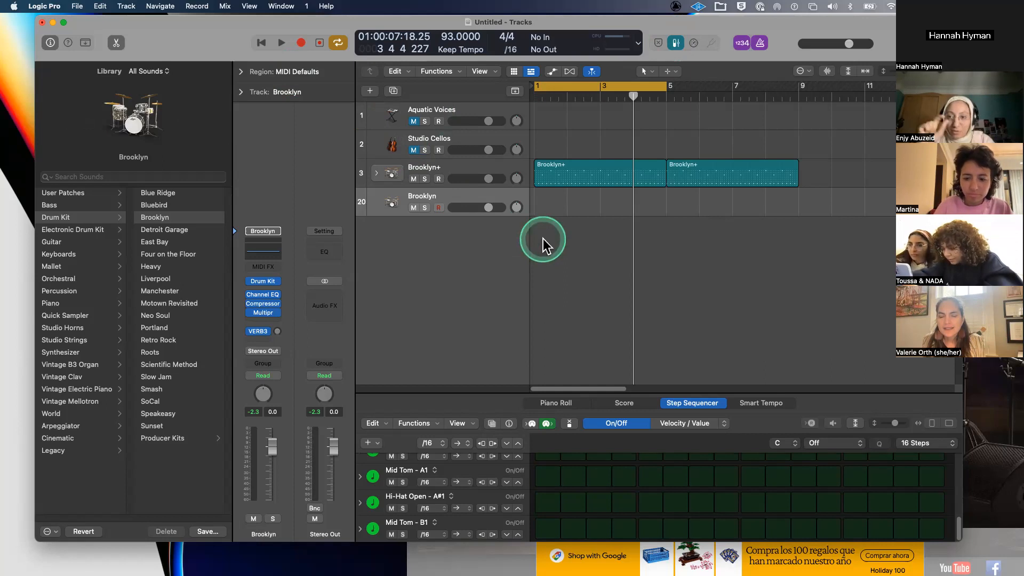
drag(222, 41, 190, 28)
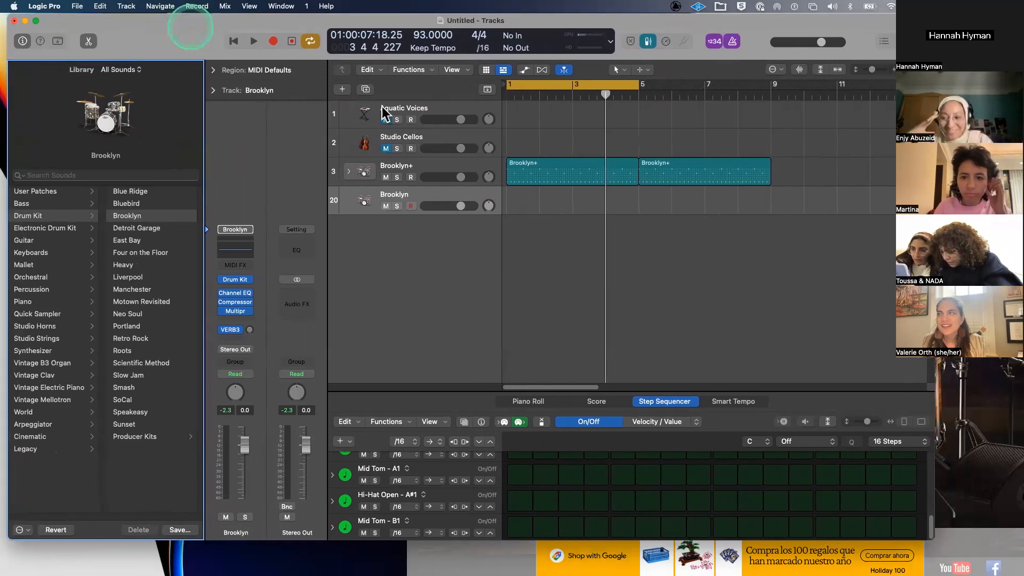
click(578, 160)
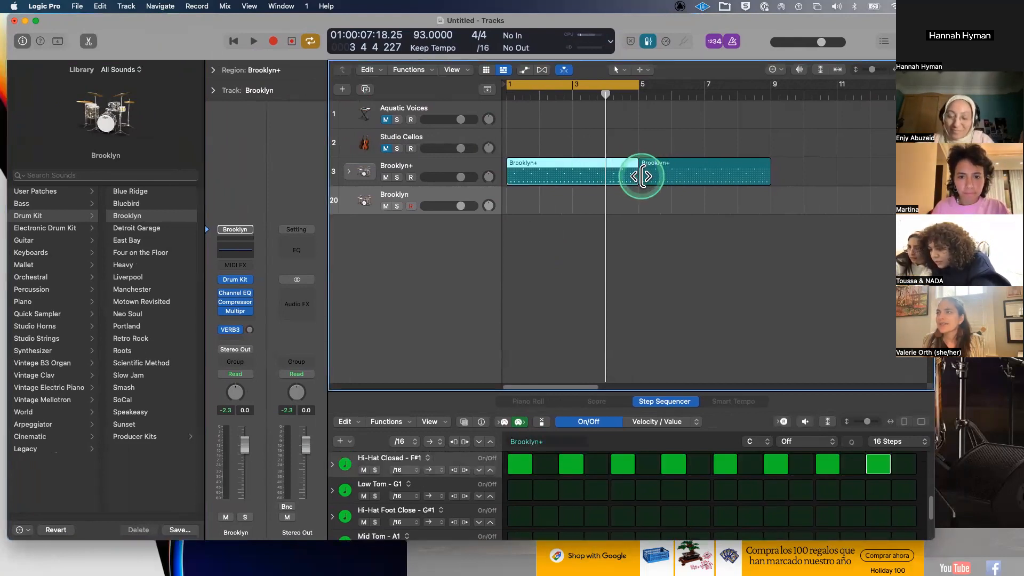
- Trim the second Brooklyn+ region to three beats and slide it against the first at bar 5
drag(645, 172, 678, 177)
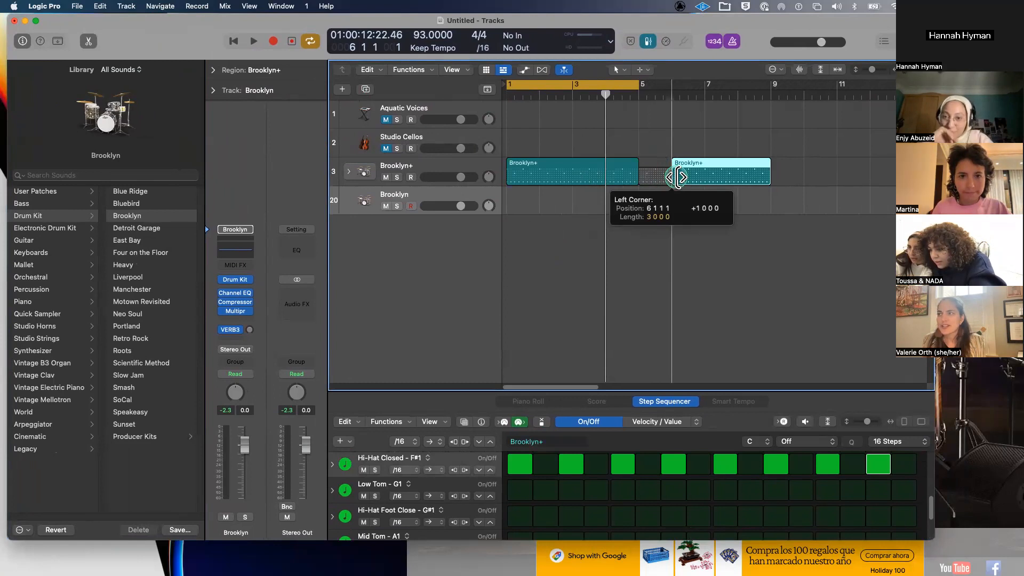
drag(770, 176, 698, 182)
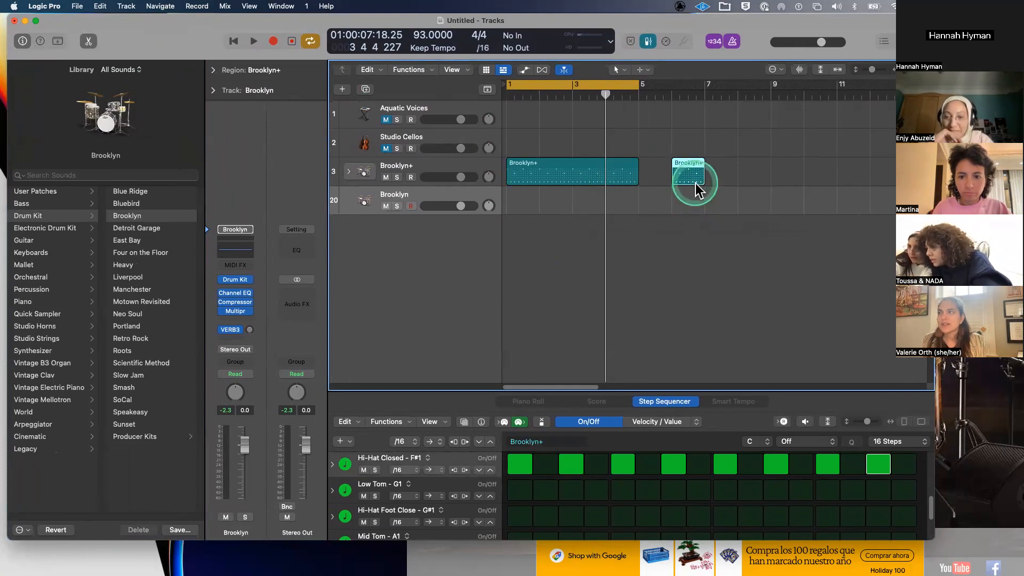
drag(690, 161, 656, 165)
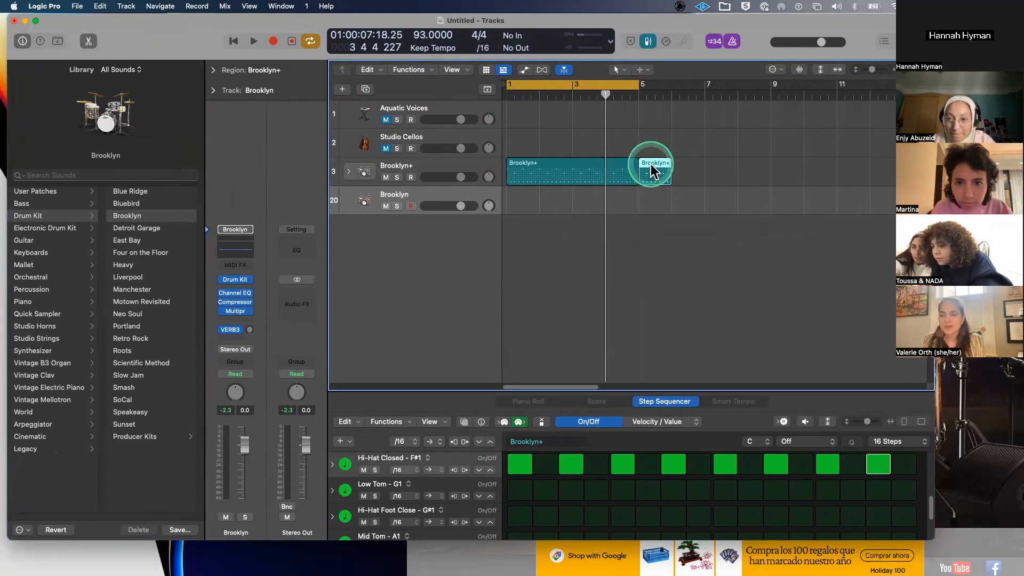
- Compare the two regions' patterns, select the short fill, and enlarge the step editor
click(572, 164)
click(655, 165)
click(615, 164)
click(663, 165)
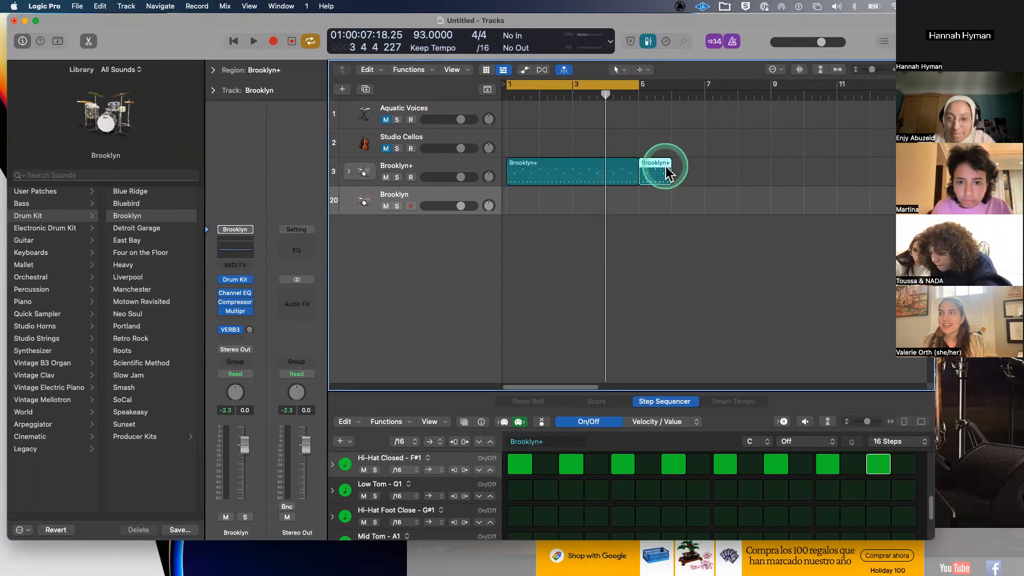
click(673, 400)
drag(672, 390, 653, 257)
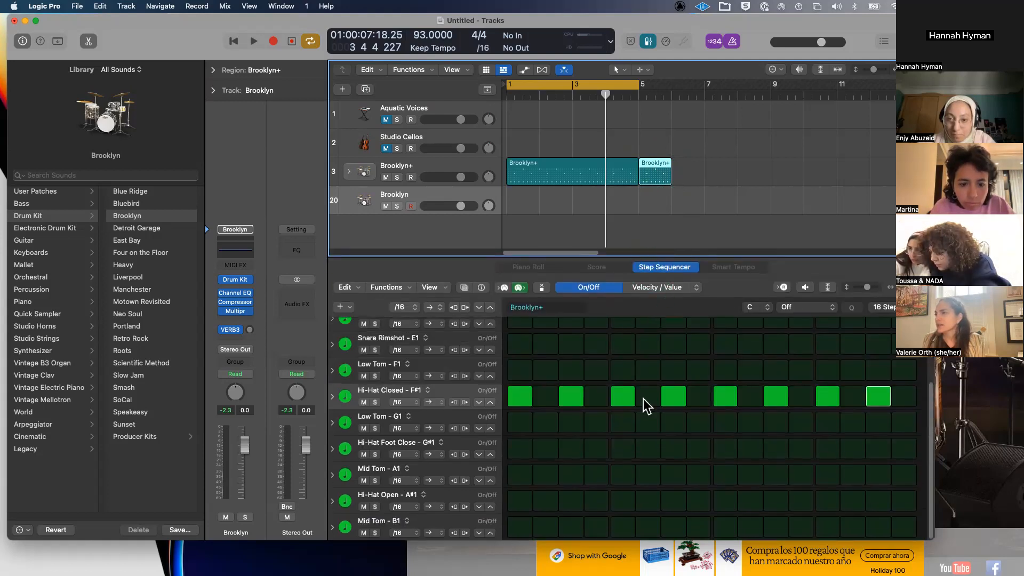
scroll(637, 404, up, 3)
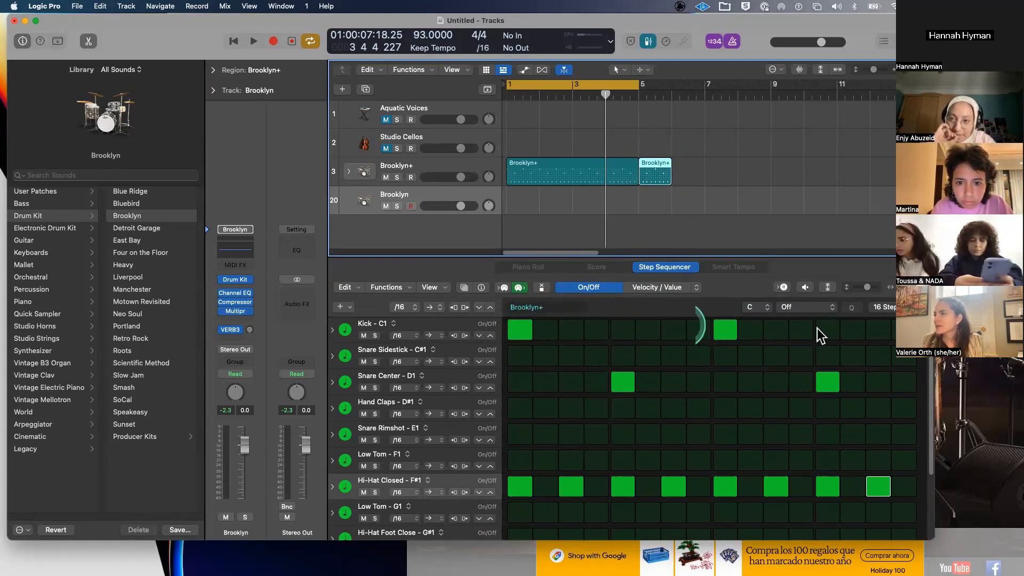
click(882, 307)
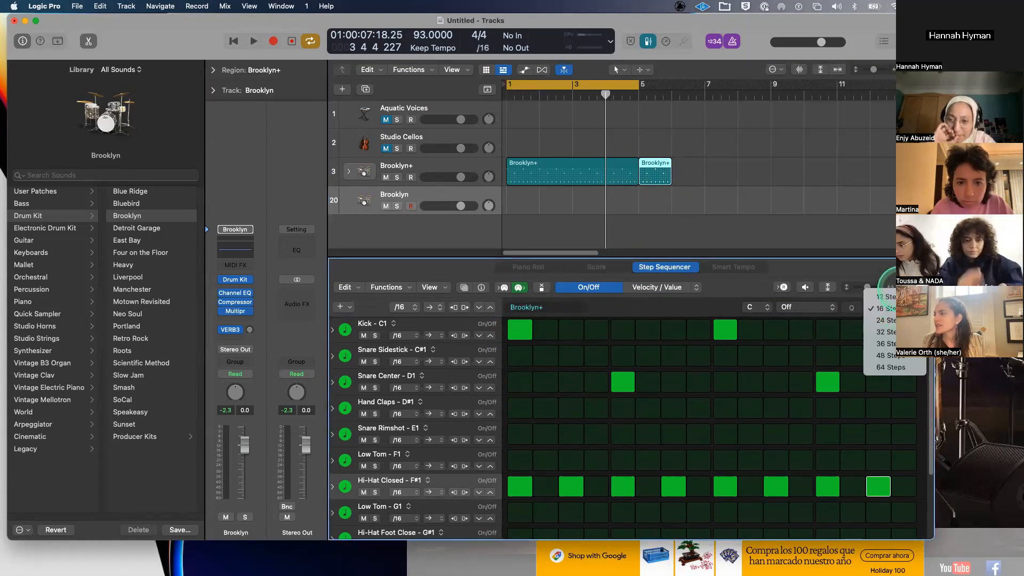
click(889, 296)
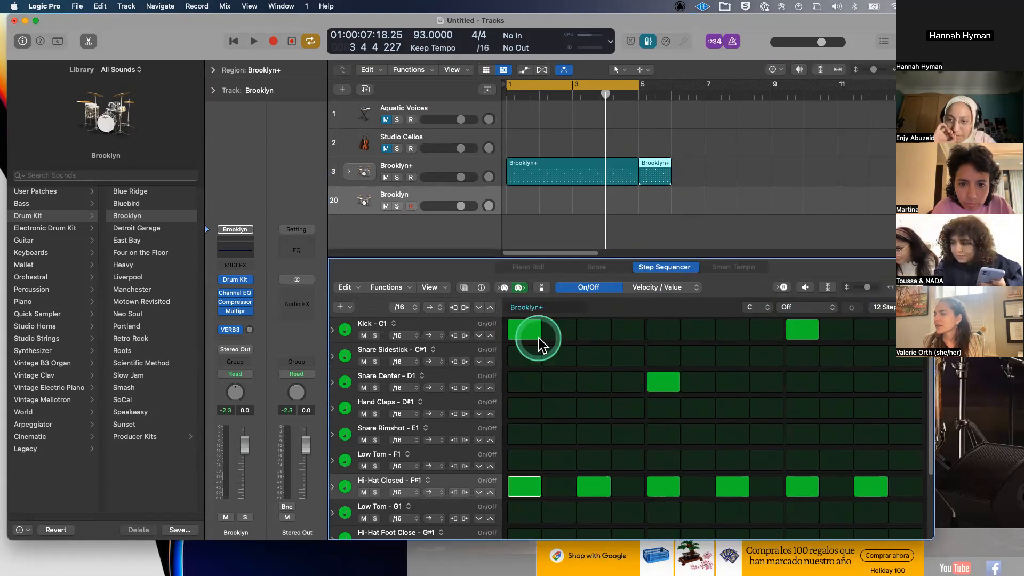
click(883, 307)
click(885, 320)
click(581, 176)
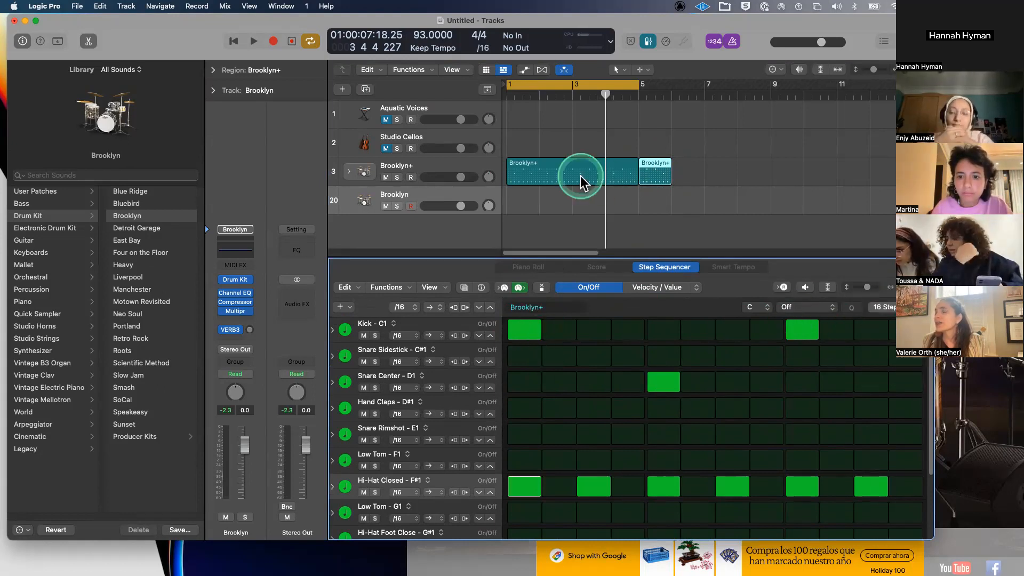
click(612, 154)
click(657, 162)
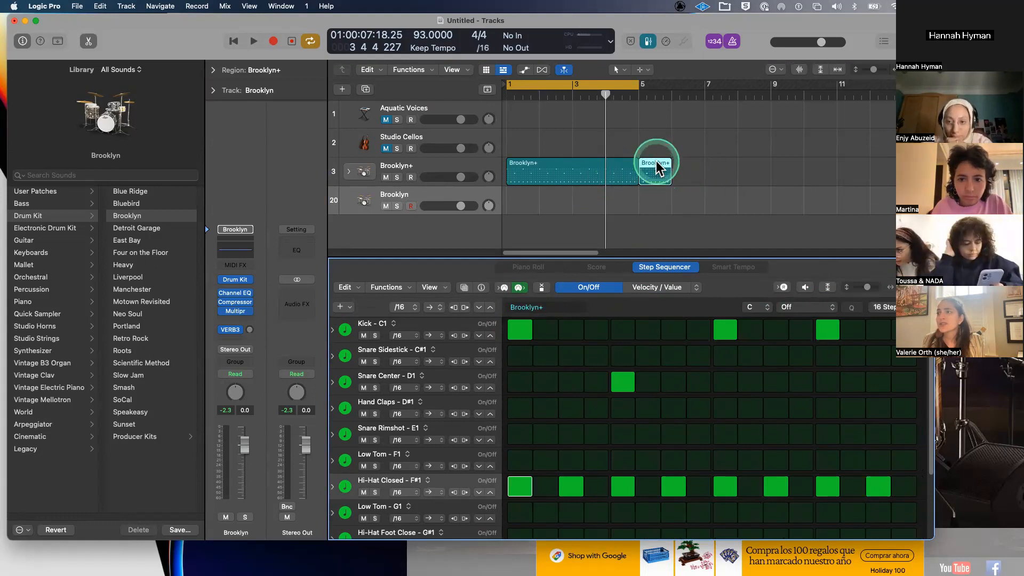
click(657, 161)
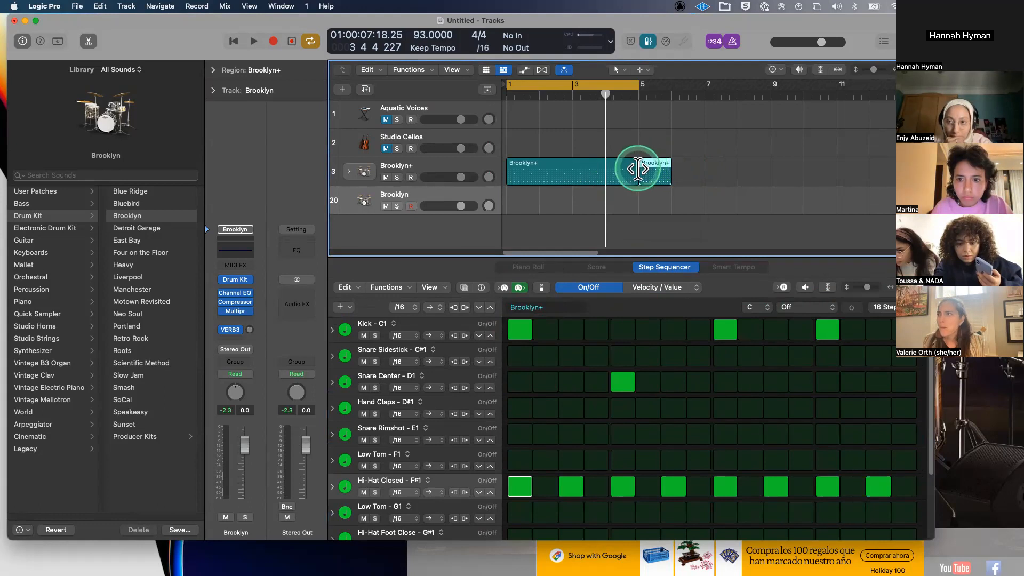
- Cut the main Brooklyn+ region back one bar and trim the fill region to about half a bar
mouse_move(633, 174)
mouse_down()
mouse_move(598, 174)
mouse_move(656, 169)
mouse_move(626, 171)
mouse_up()
click(657, 169)
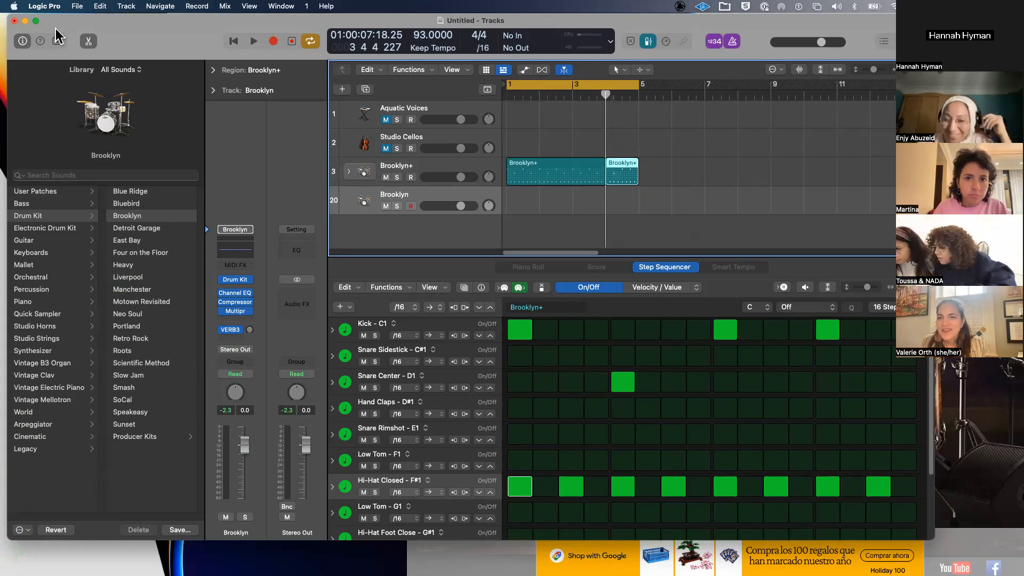
mouse_move(629, 178)
mouse_down()
mouse_move(713, 173)
mouse_move(633, 175)
mouse_up()
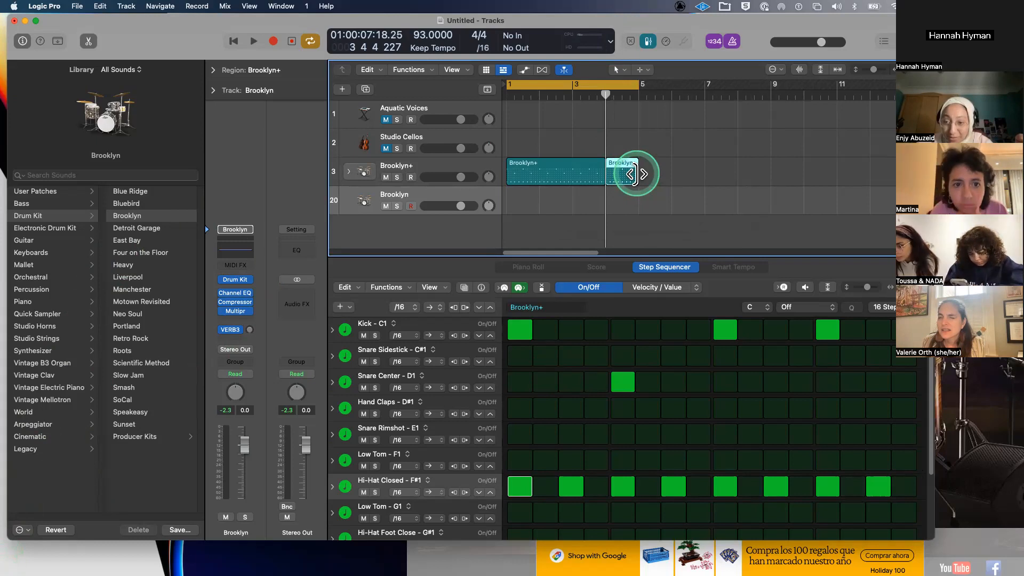
drag(632, 174, 616, 169)
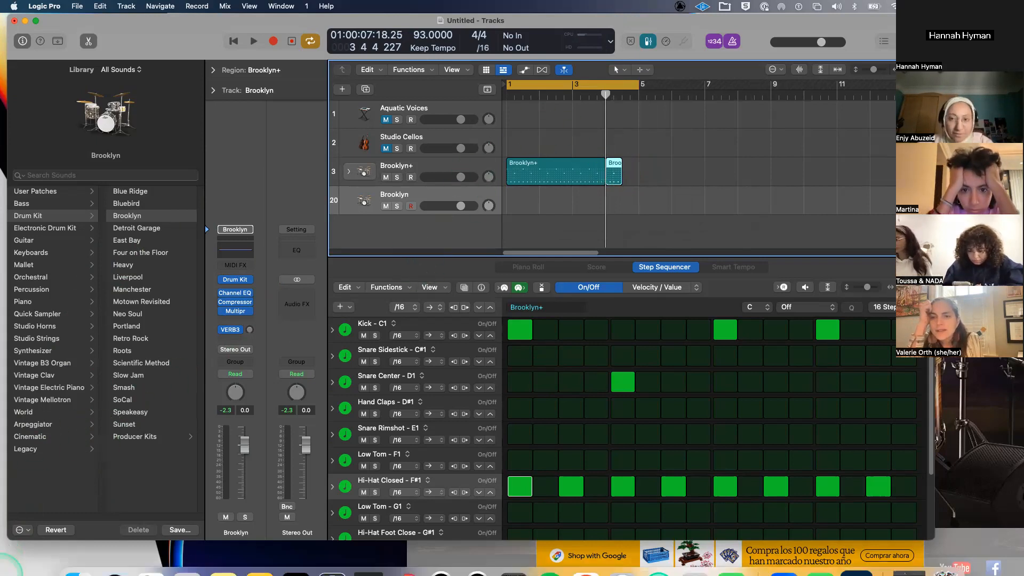
mouse_move(8, 567)
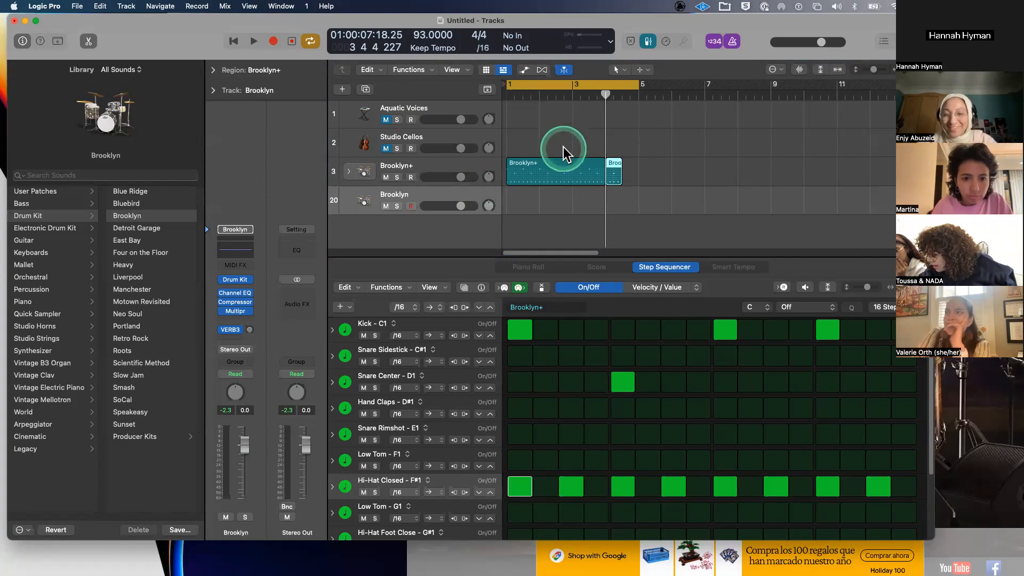
- Extend the fill region to end at bar 5, then select both Brooklyn+ regions on track 3
click(566, 167)
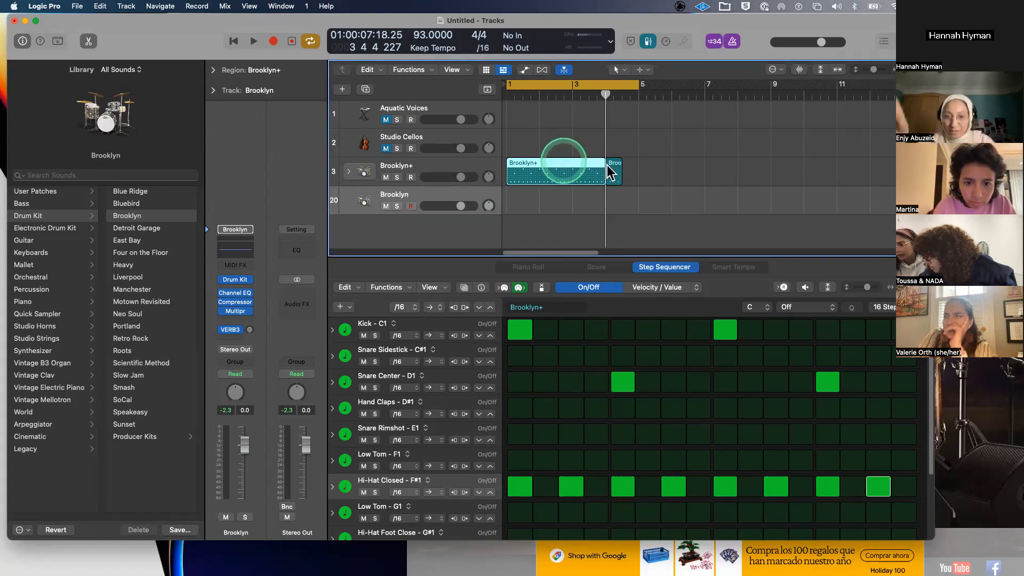
mouse_move(620, 175)
mouse_down()
mouse_move(706, 177)
mouse_move(613, 181)
mouse_move(633, 183)
mouse_up()
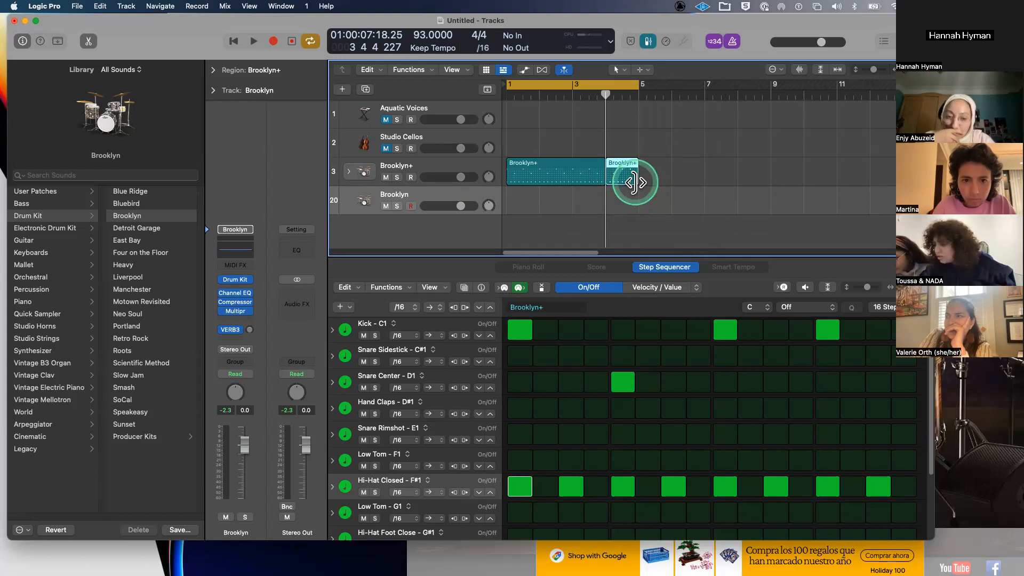
click(464, 173)
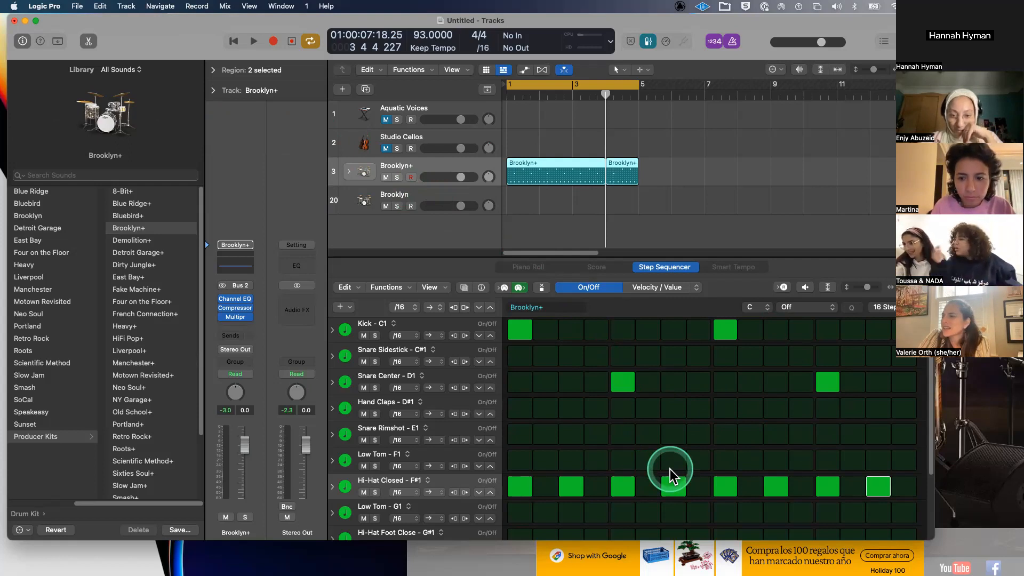
click(889, 311)
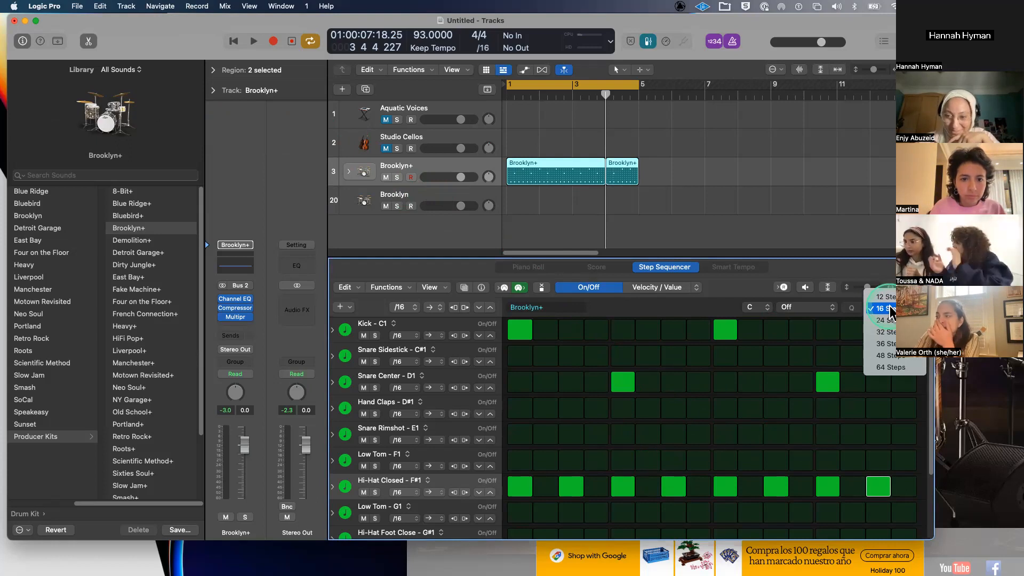
click(890, 309)
click(889, 309)
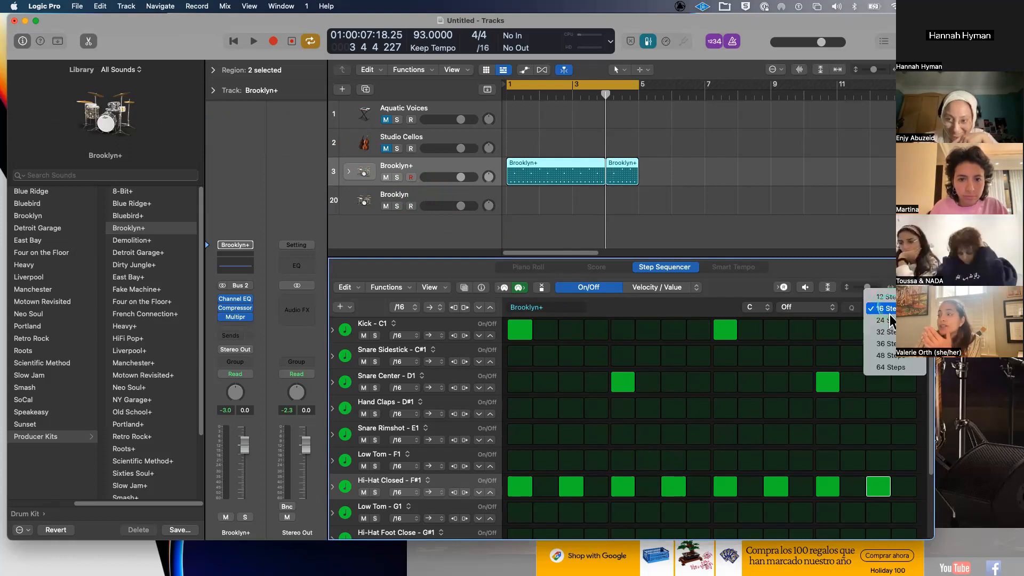
click(889, 333)
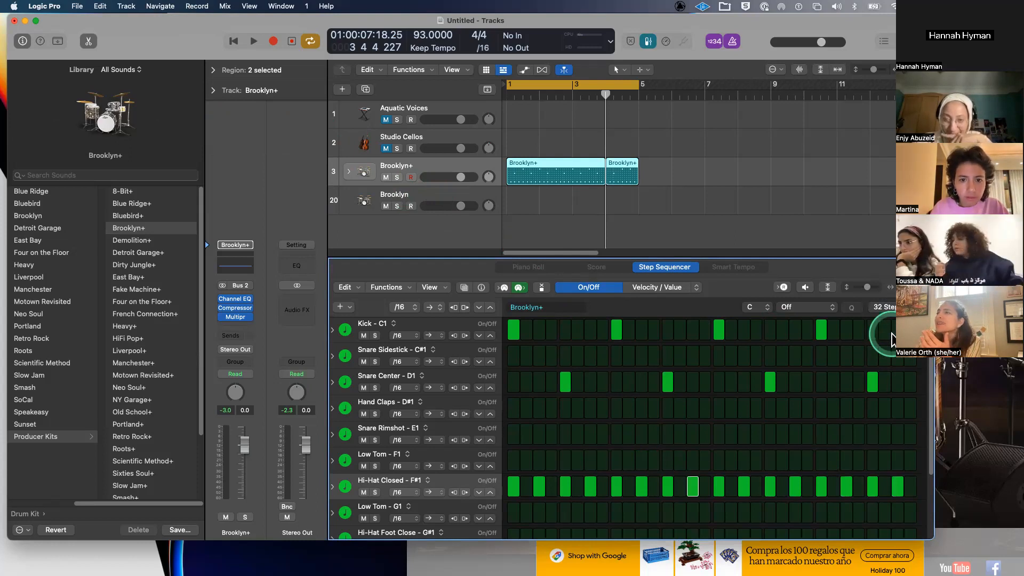
click(893, 305)
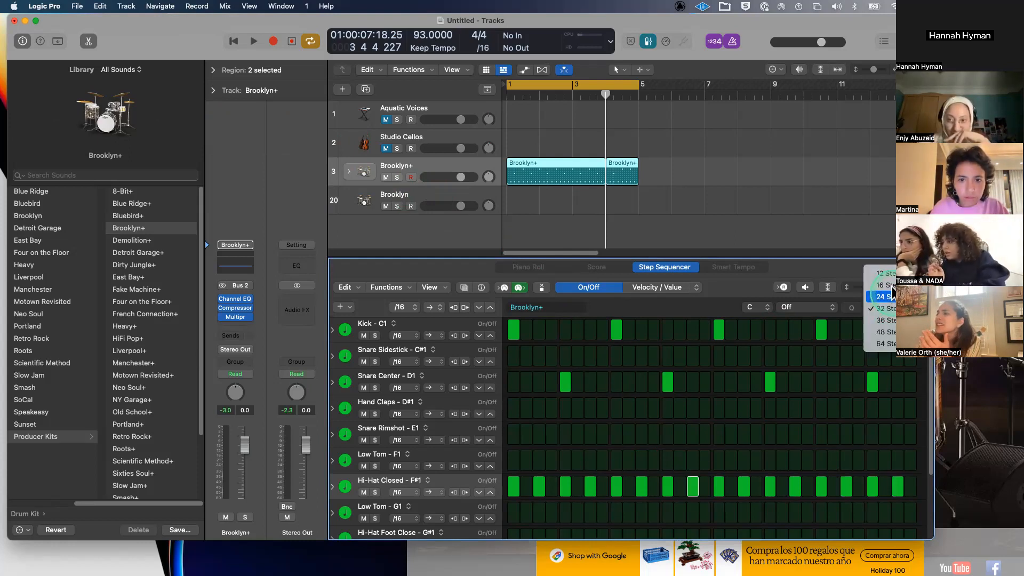
click(886, 285)
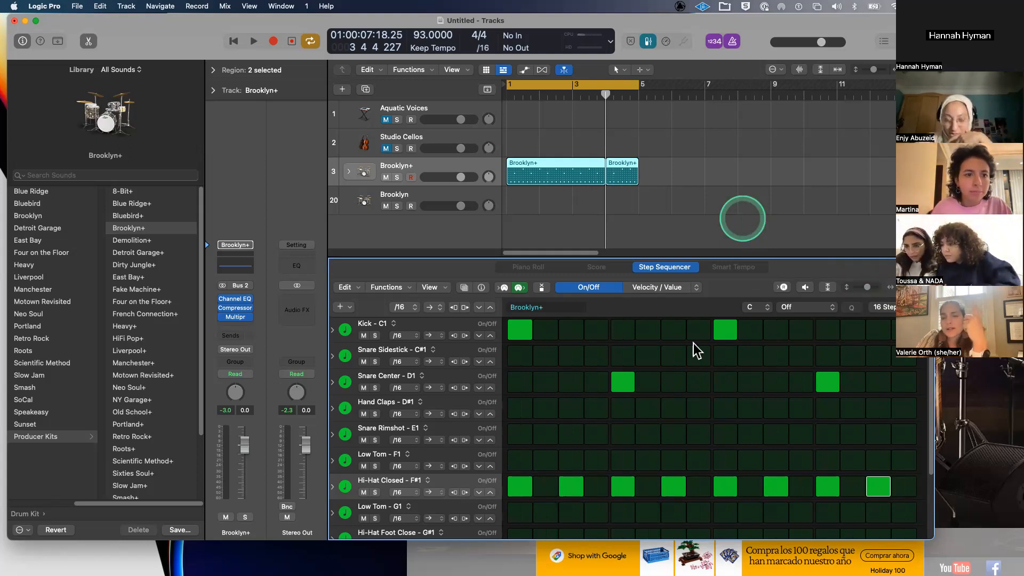
- Program the tom fill: Low Tom F1 on steps 13 and 15, Low Tom G1 on step 14
scroll(699, 439, down, 4)
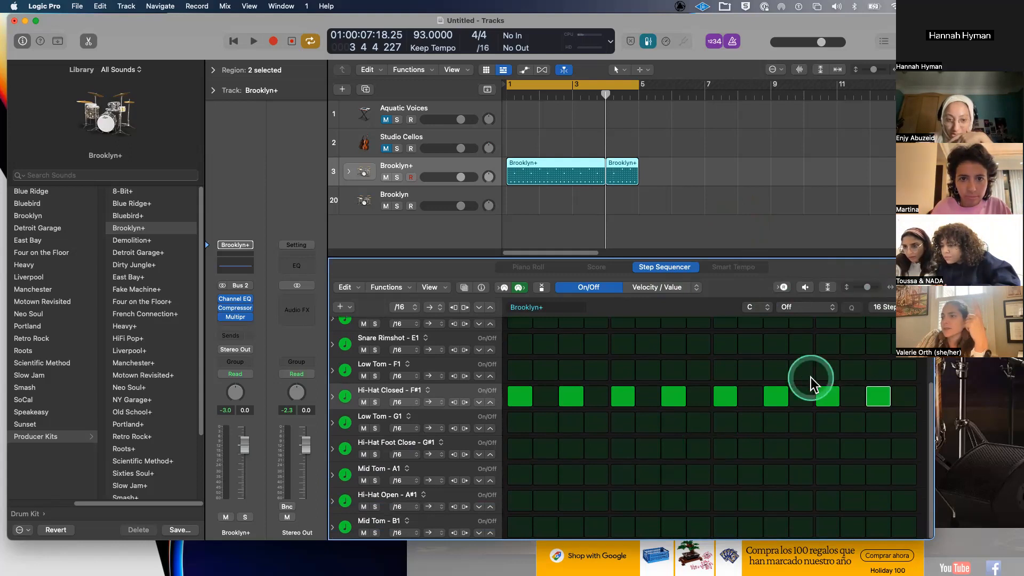
click(827, 370)
click(878, 370)
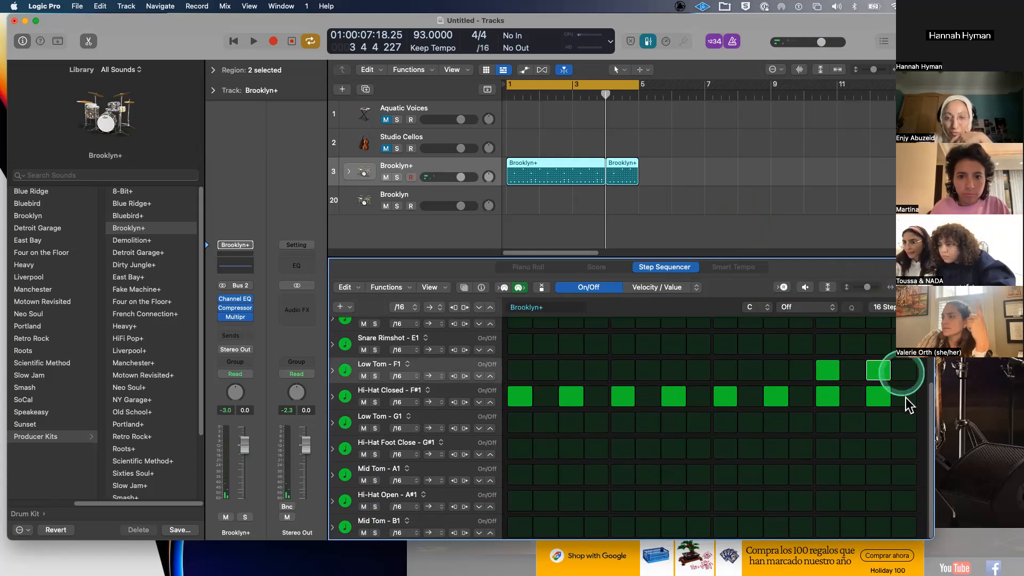
click(852, 422)
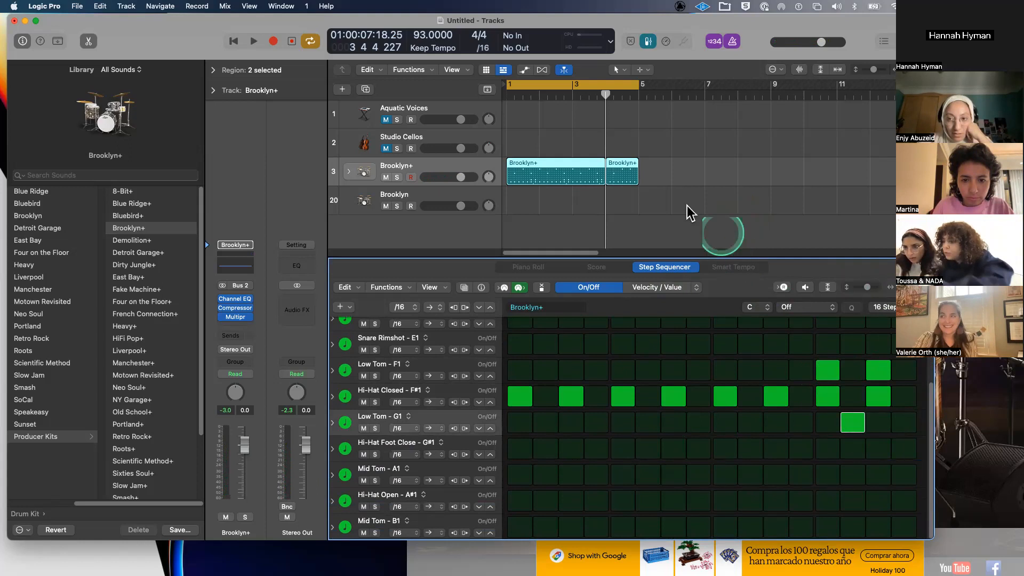
- Create a new pattern region in the empty track area, then move the project window aside
right_click(653, 169)
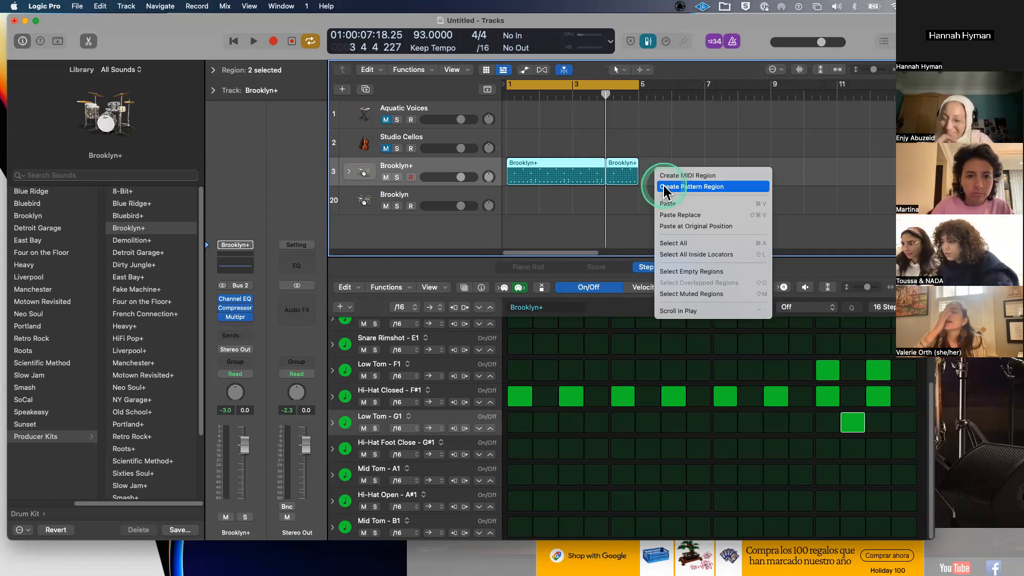
click(664, 184)
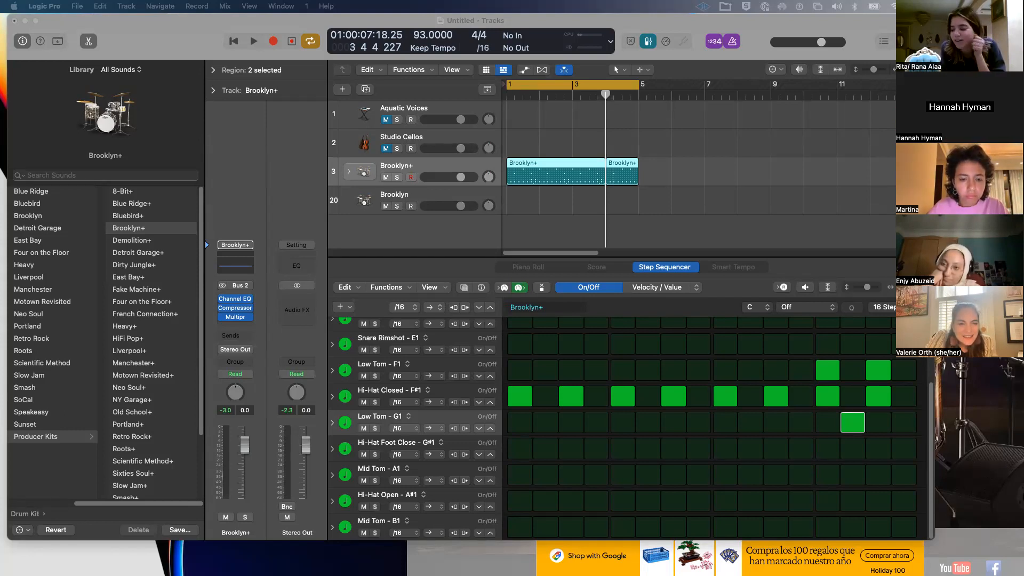
drag(172, 39, 208, 146)
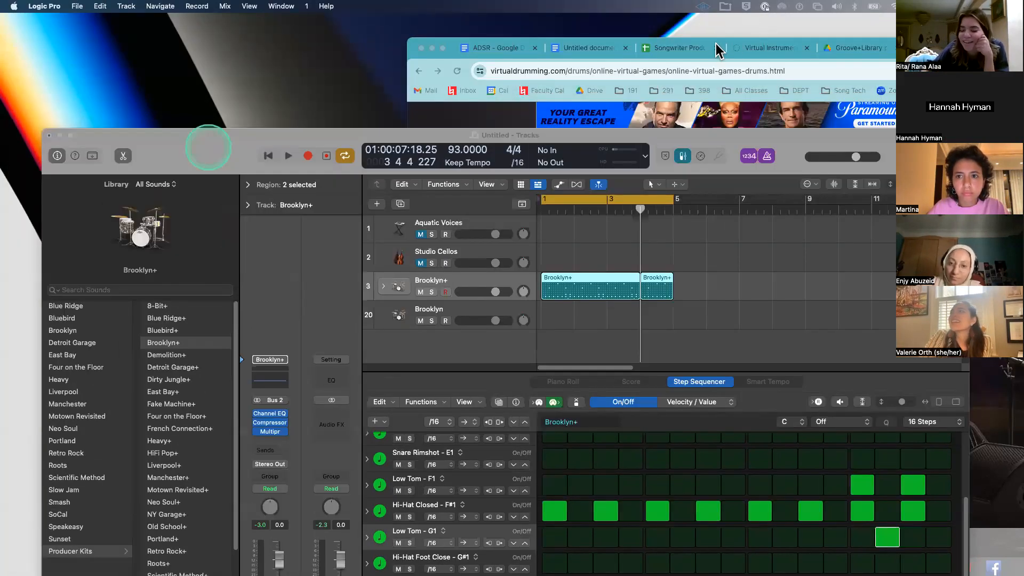
- Bring Chrome forward, open the Groove+Library.pdf tab and scroll through its first pages
click(446, 43)
click(639, 30)
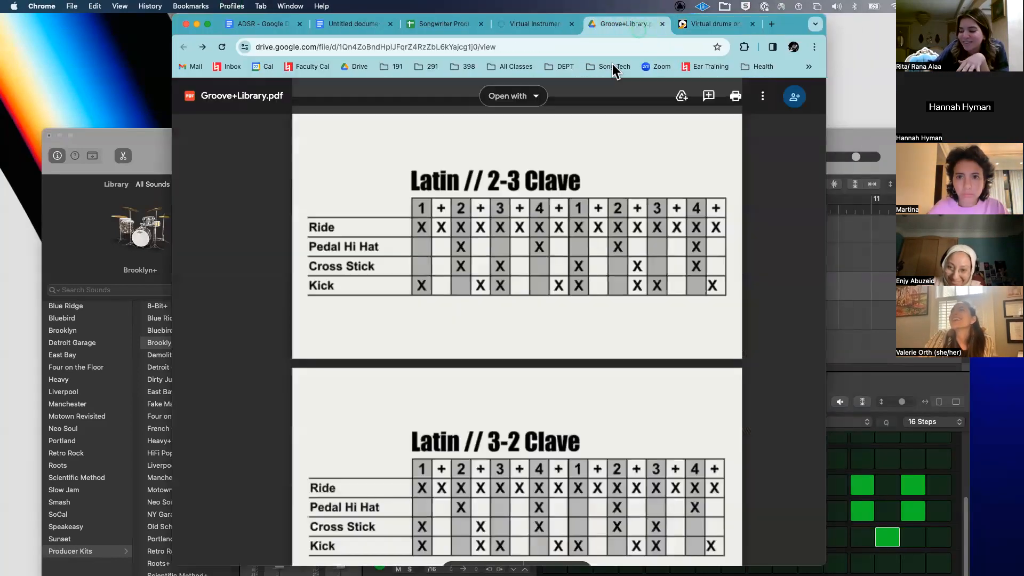
scroll(505, 300, down, 5)
click(505, 300)
scroll(505, 300, down, 5)
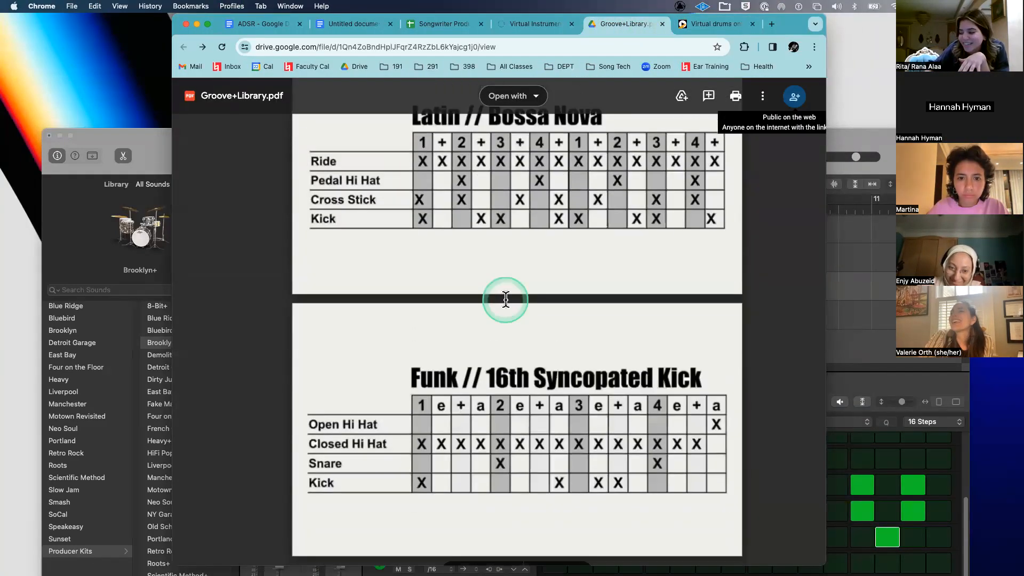
scroll(505, 299, up, 6)
scroll(506, 300, up, 8)
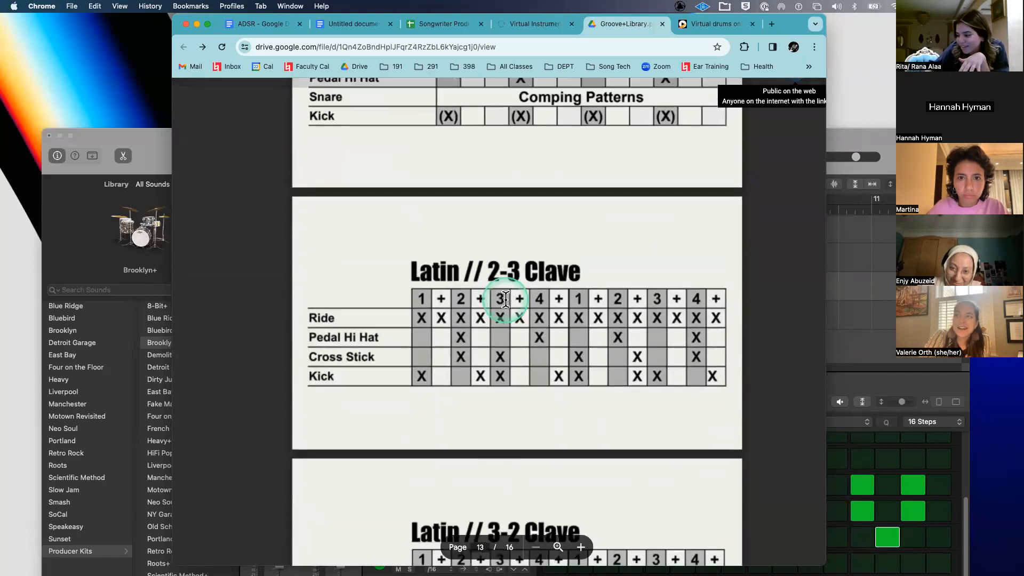
scroll(506, 299, up, 10)
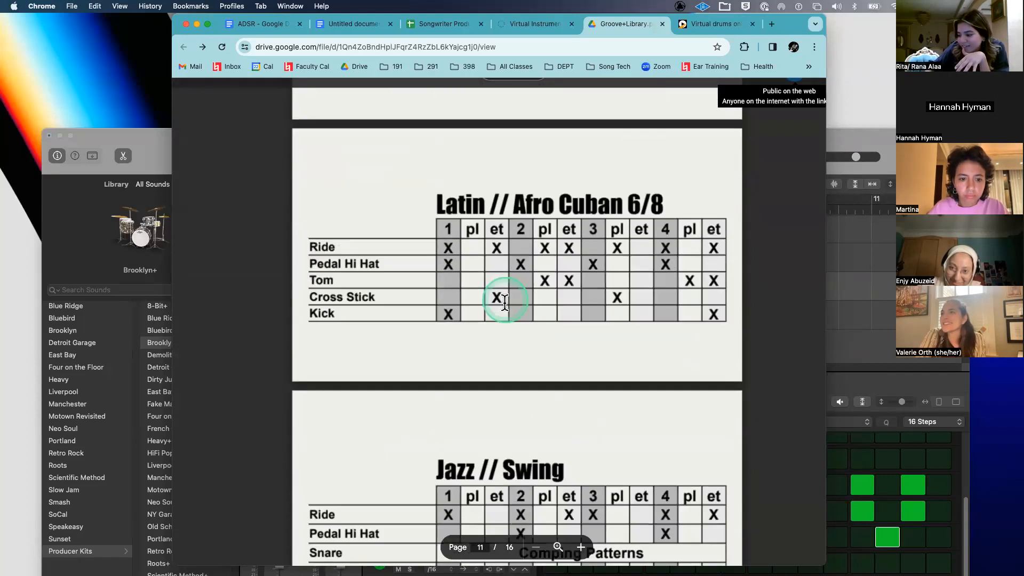
scroll(504, 302, up, 7)
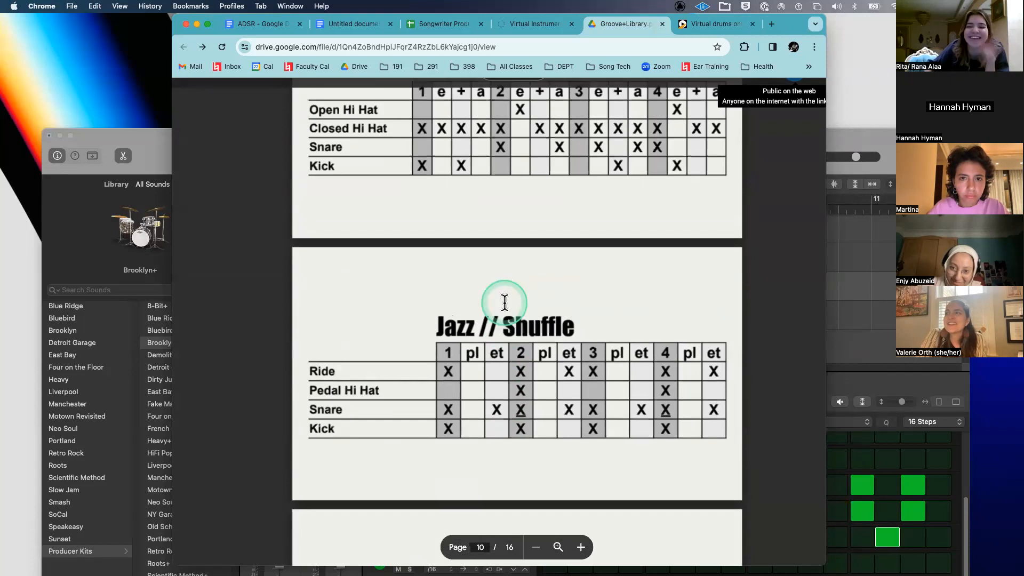
scroll(505, 302, up, 15)
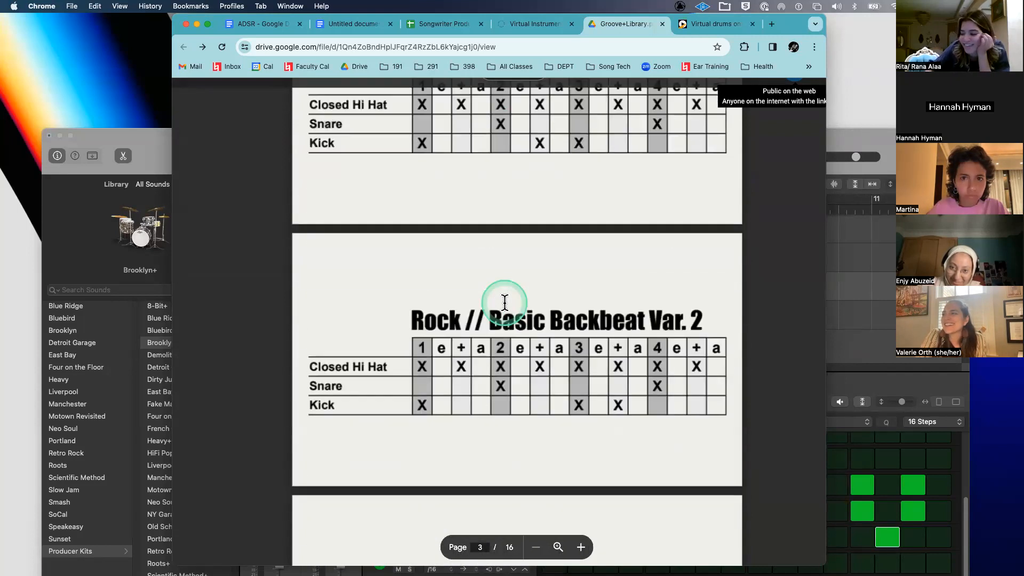
- Scroll down through the groove charts to the Latin 3-2 Clave and Bossa Nova on page 14
scroll(504, 302, down, 7)
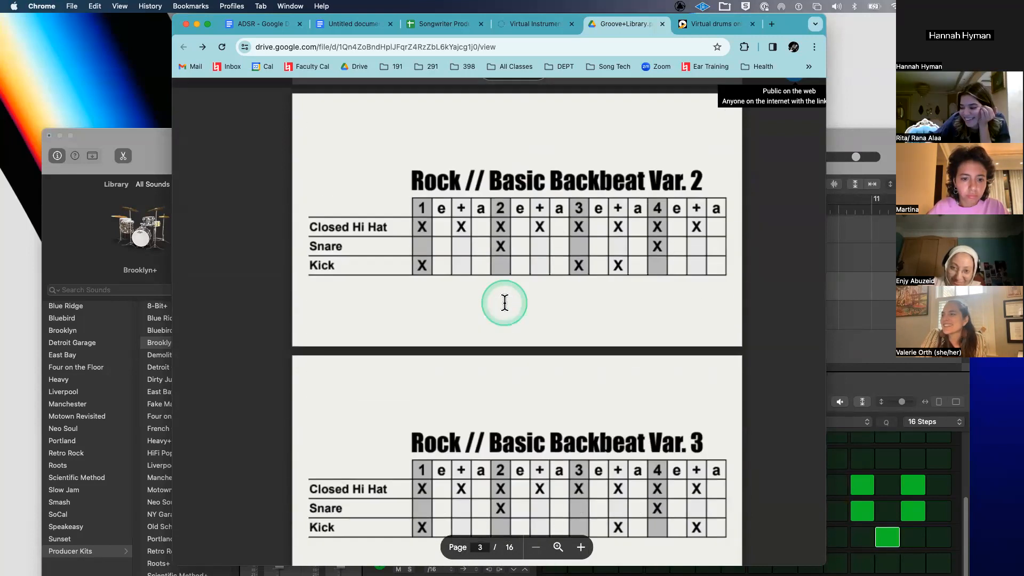
scroll(504, 302, down, 8)
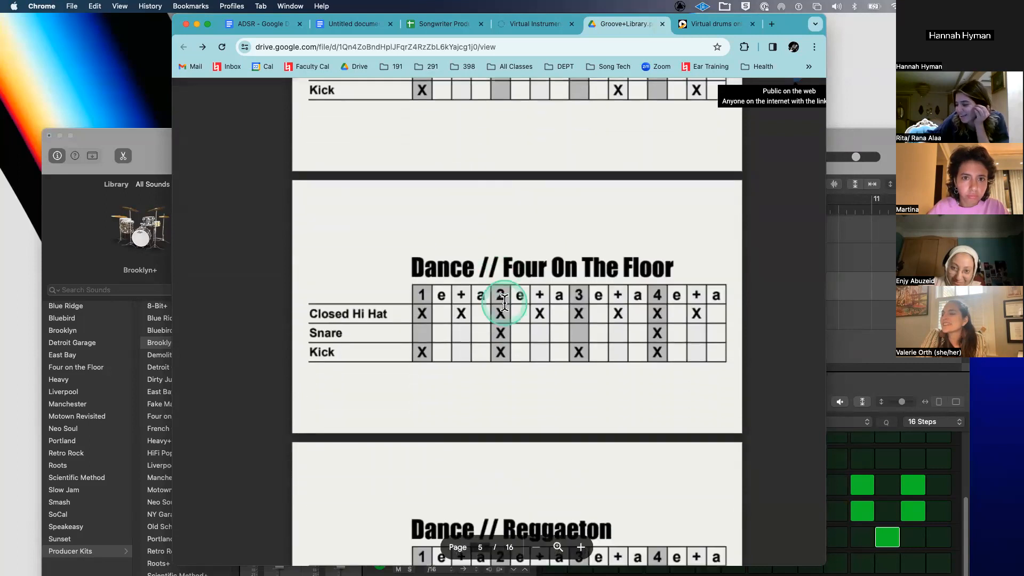
scroll(504, 302, down, 6)
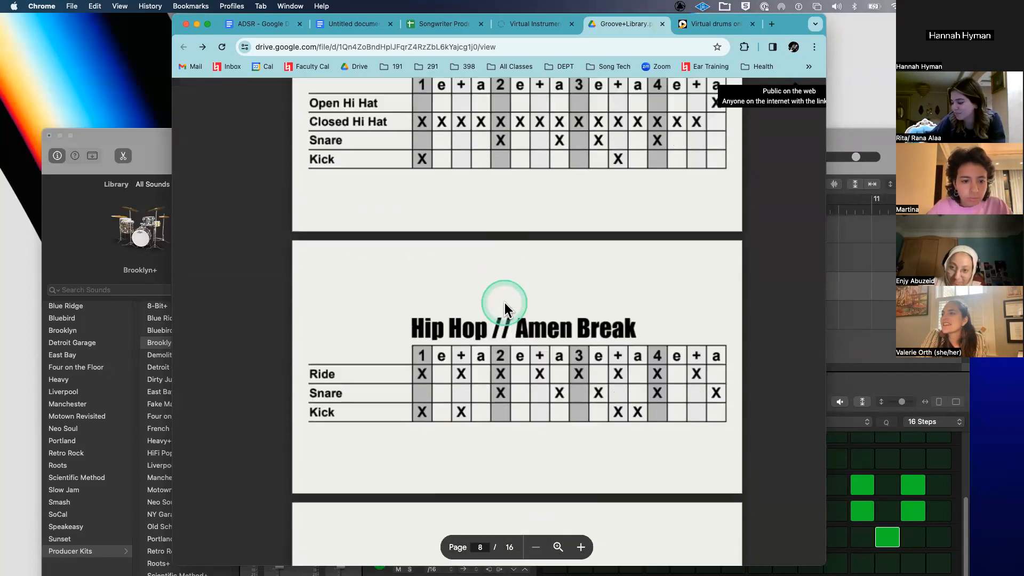
scroll(504, 302, down, 8)
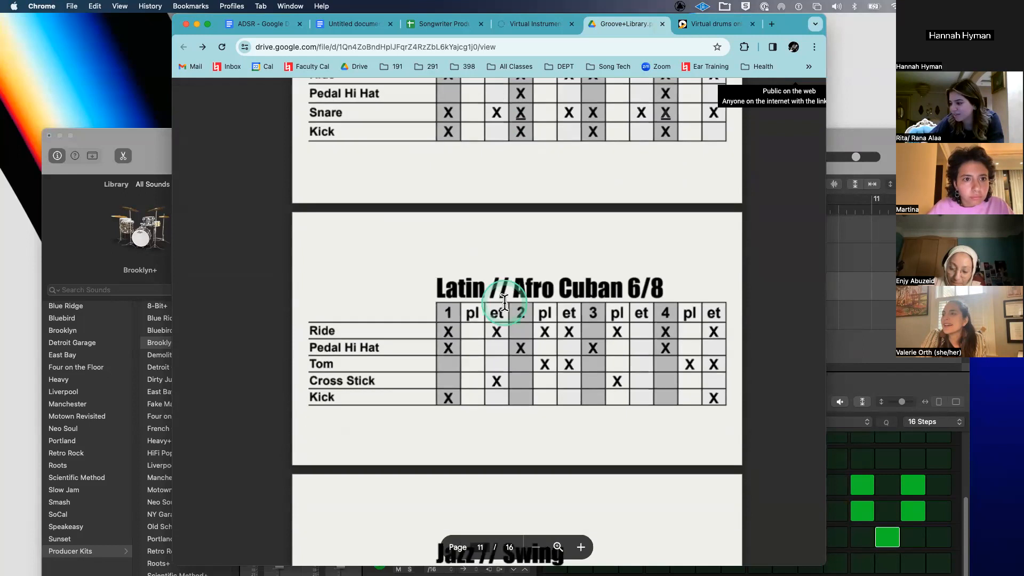
scroll(504, 302, down, 8)
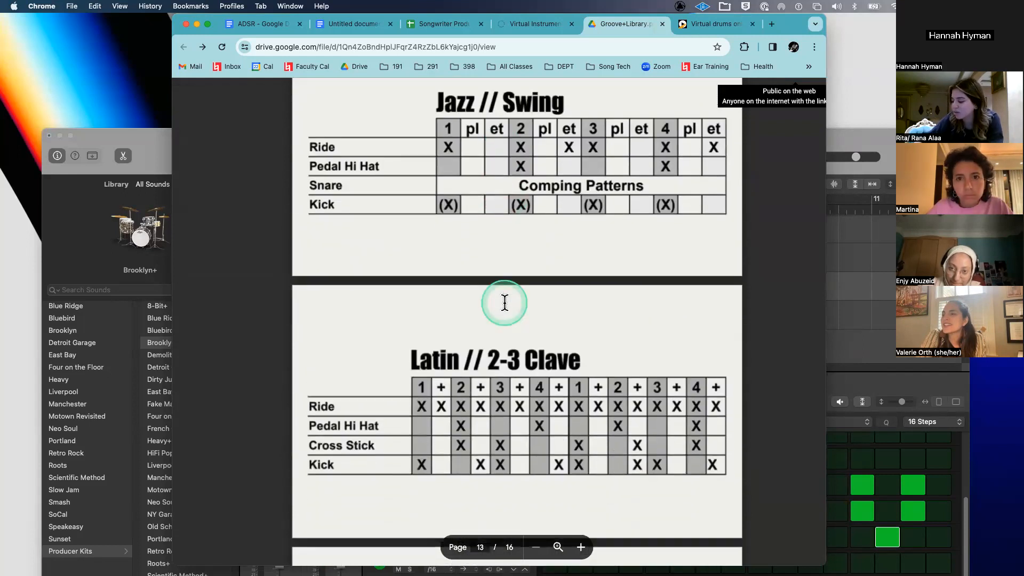
scroll(504, 302, down, 3)
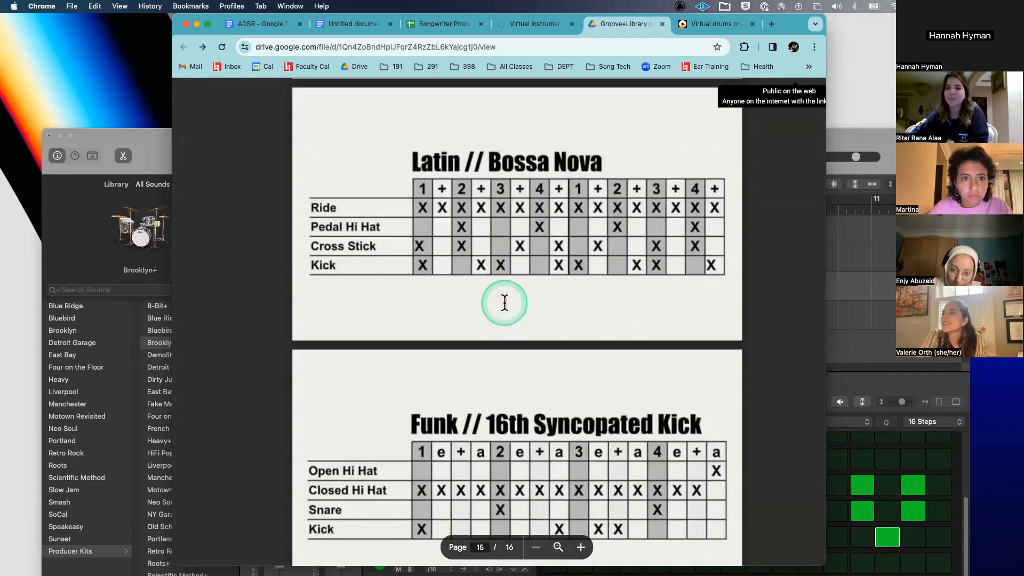
scroll(504, 302, up, 8)
scroll(505, 303, down, 5)
scroll(243, 329, down, 2)
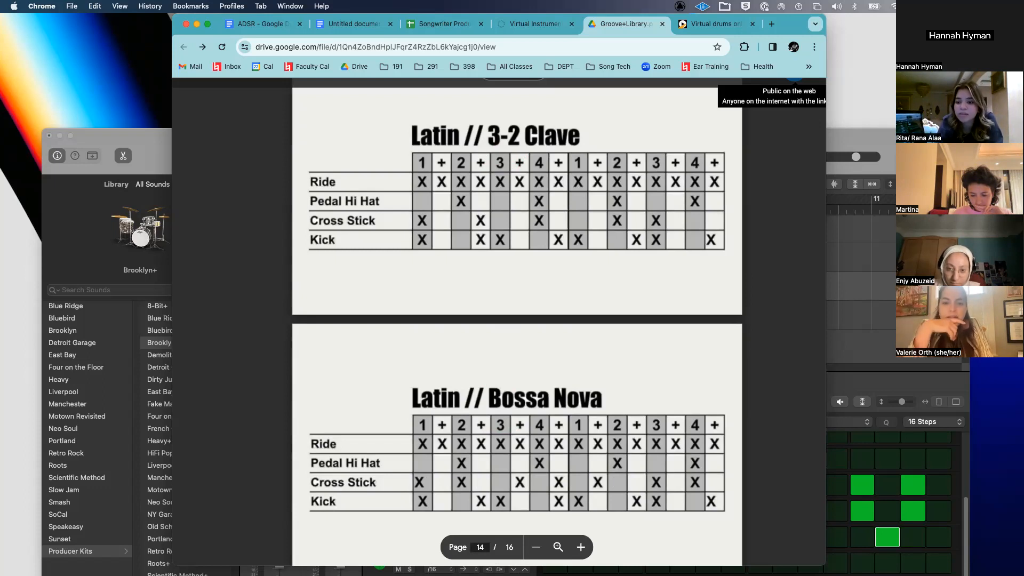
- Click within the PDF page, then bring the Logic project back in front
click(296, 202)
click(372, 320)
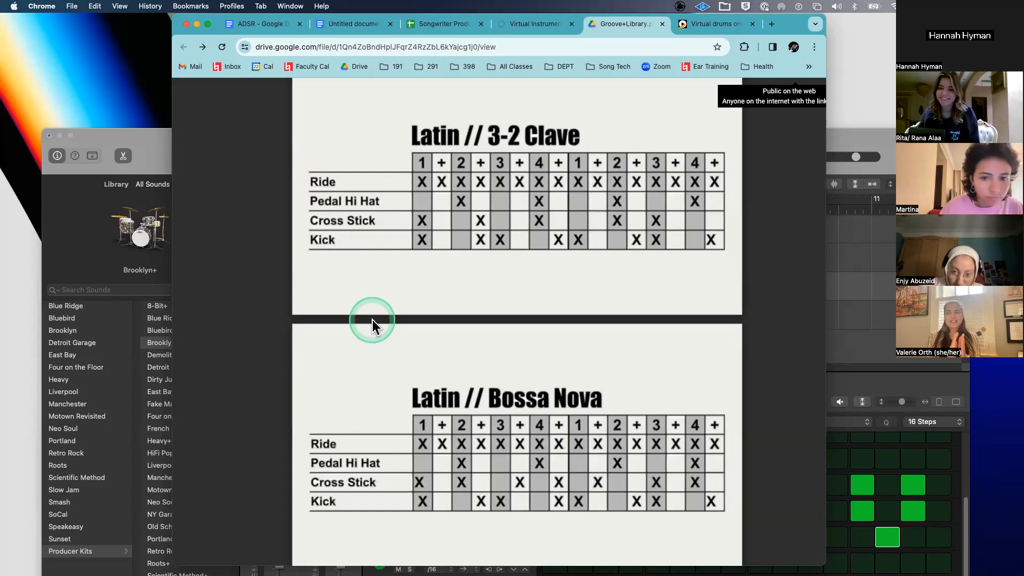
click(166, 145)
drag(167, 145, 137, 32)
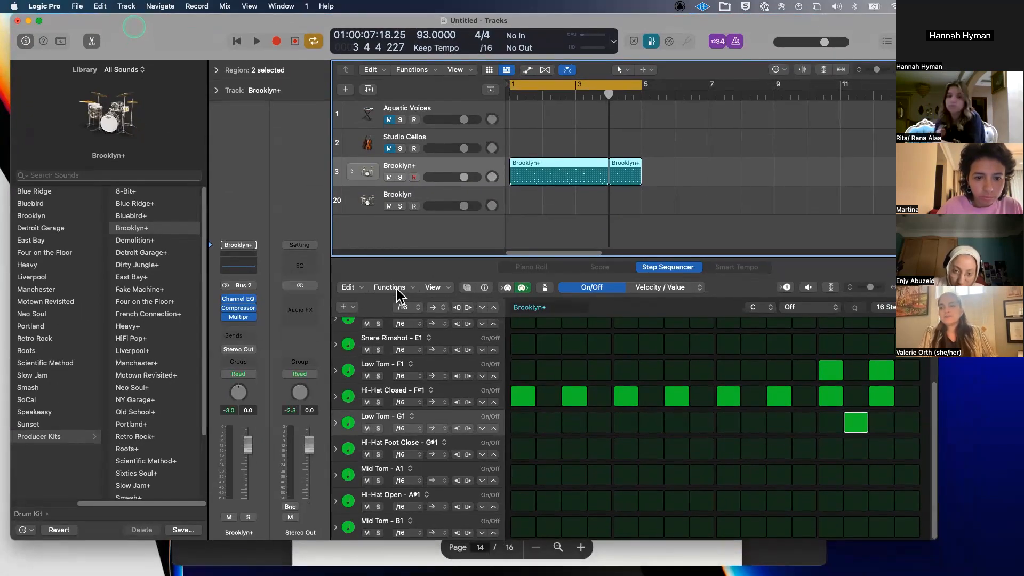
click(396, 289)
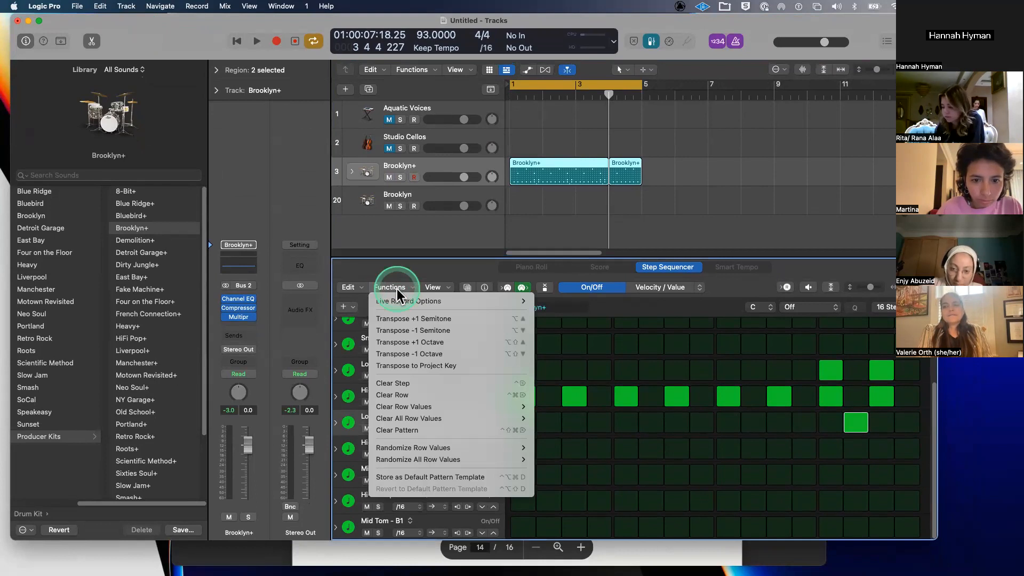
click(379, 274)
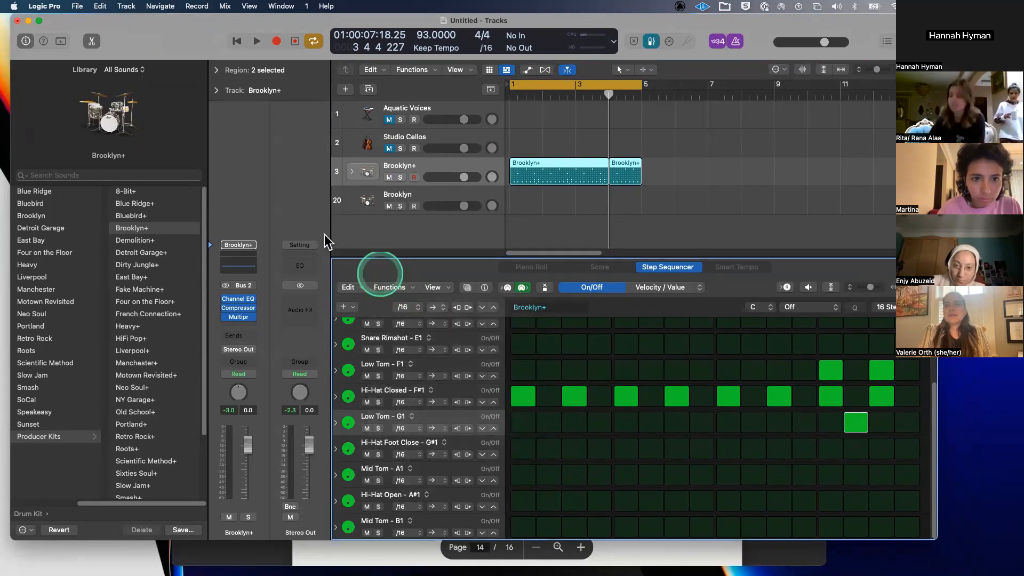
click(305, 229)
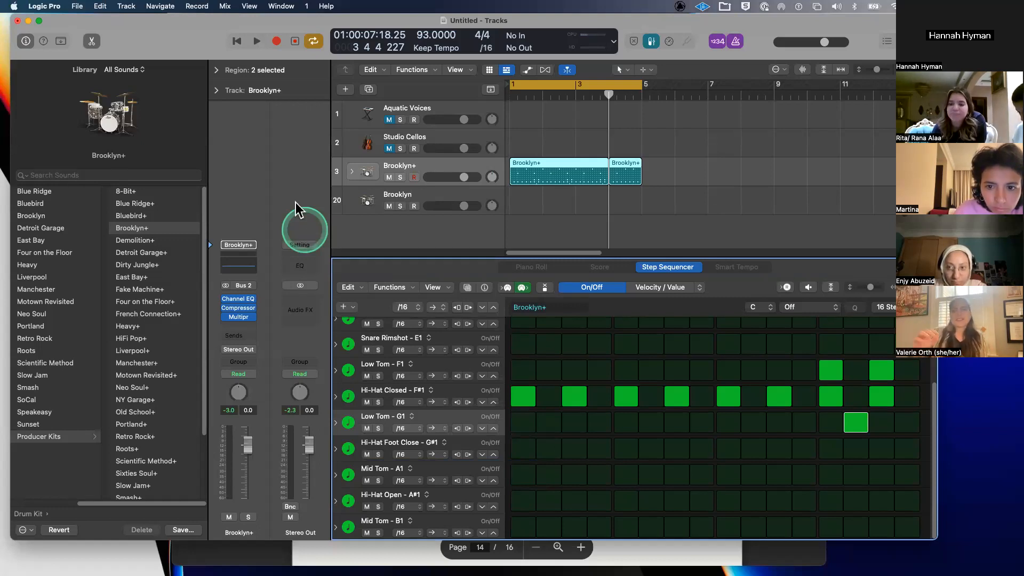
drag(182, 40, 183, 68)
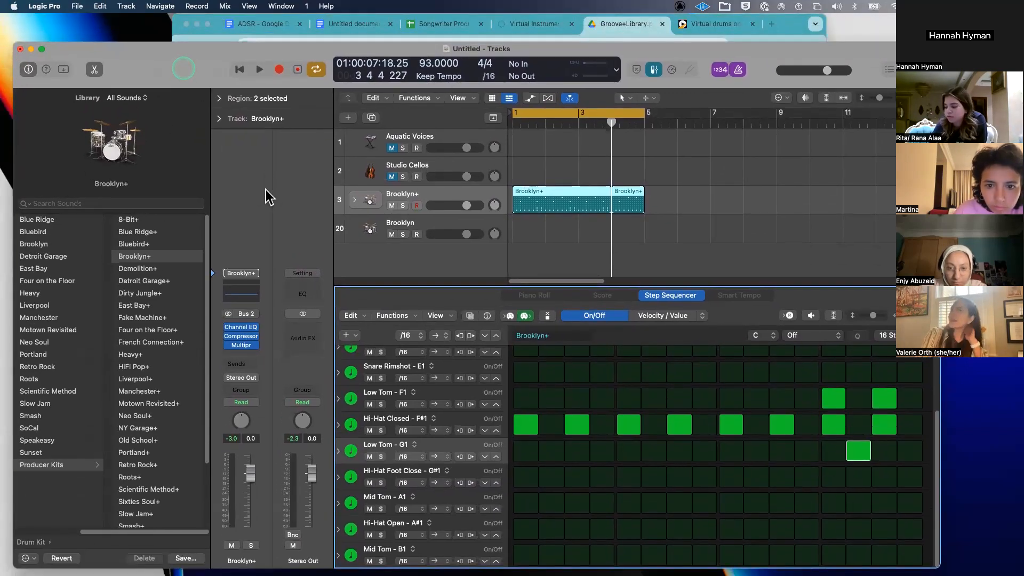
click(265, 190)
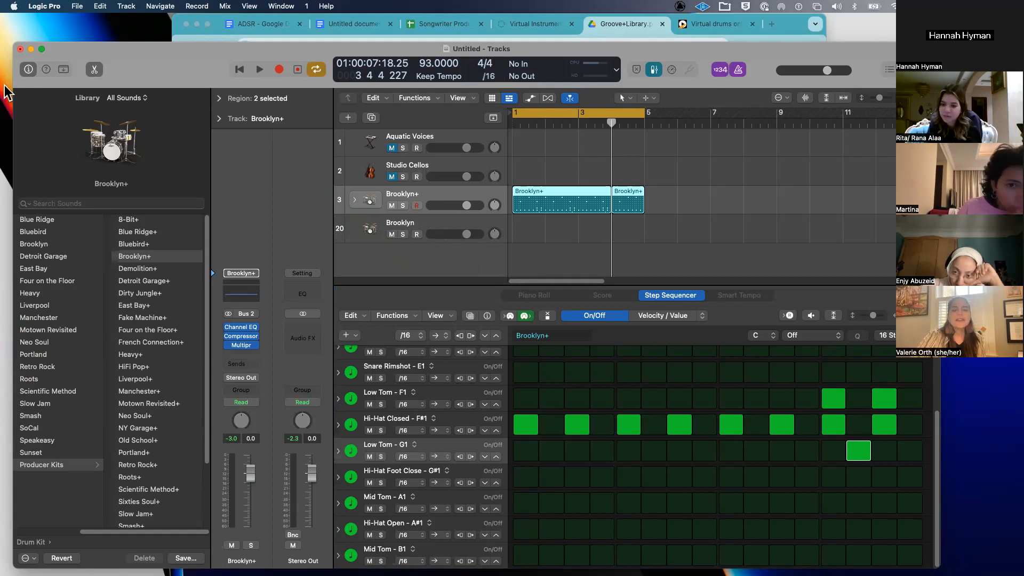
mouse_move(192, 75)
mouse_down()
mouse_move(190, 99)
mouse_move(186, 73)
mouse_up()
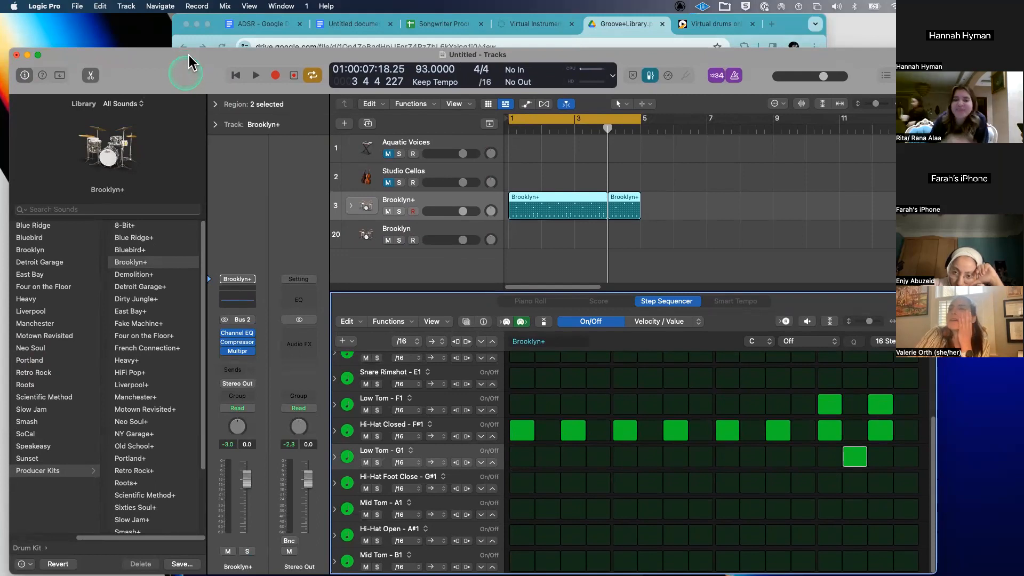
drag(186, 73, 188, 53)
click(378, 225)
click(378, 242)
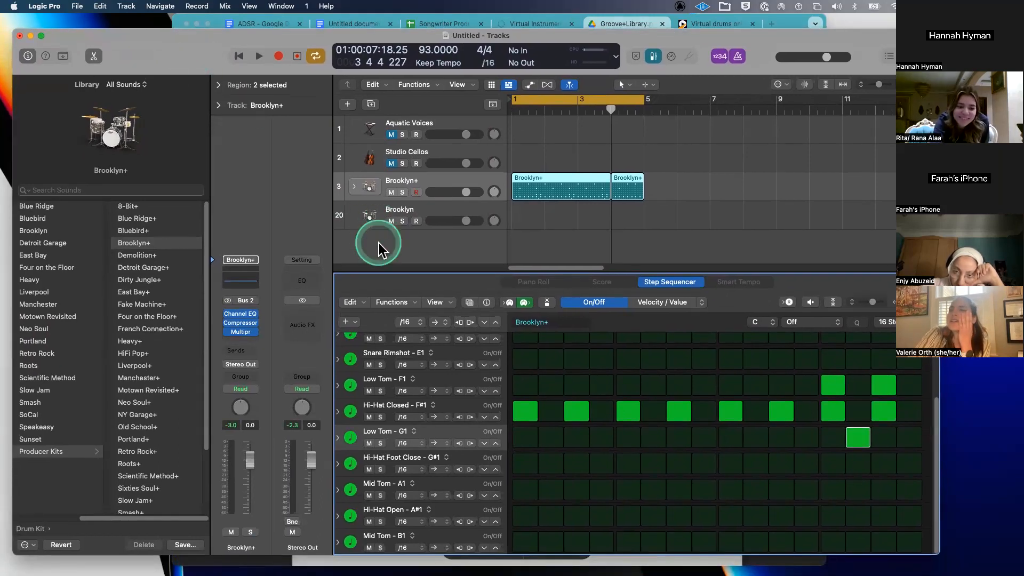
- Add Groove Track to the track header components and select the Brooklyn track
right_click(340, 222)
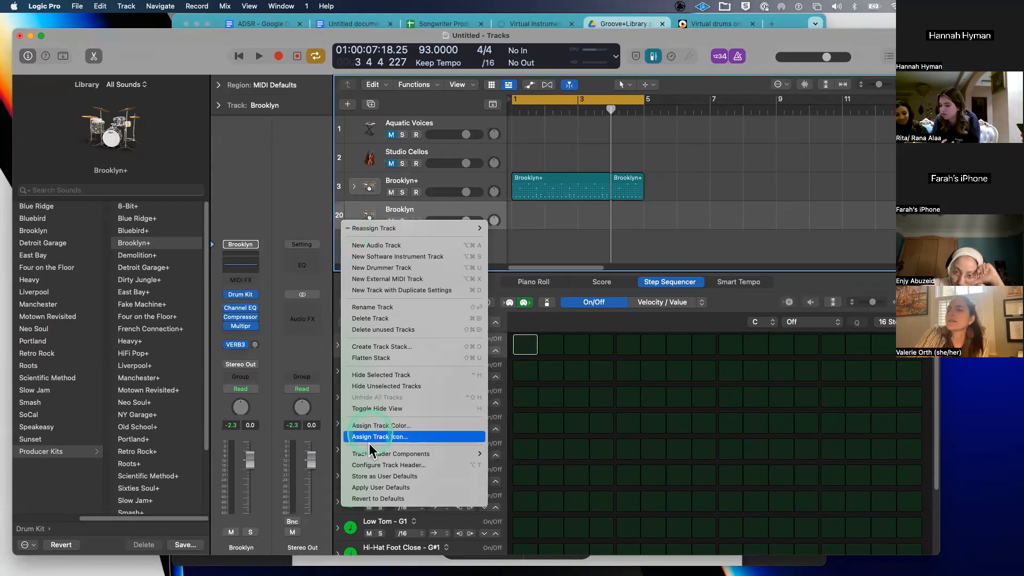
mouse_move(367, 460)
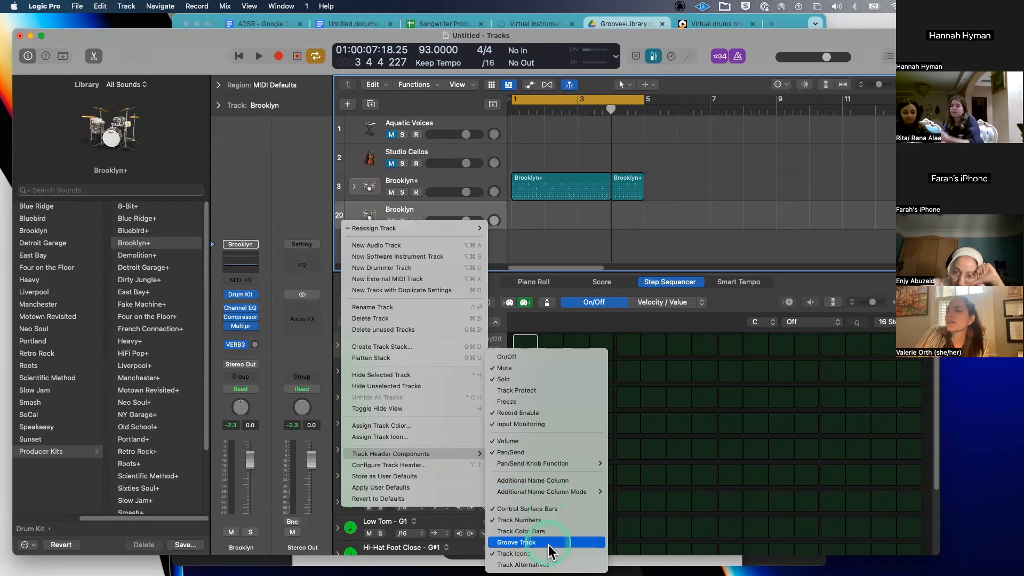
click(549, 553)
click(462, 235)
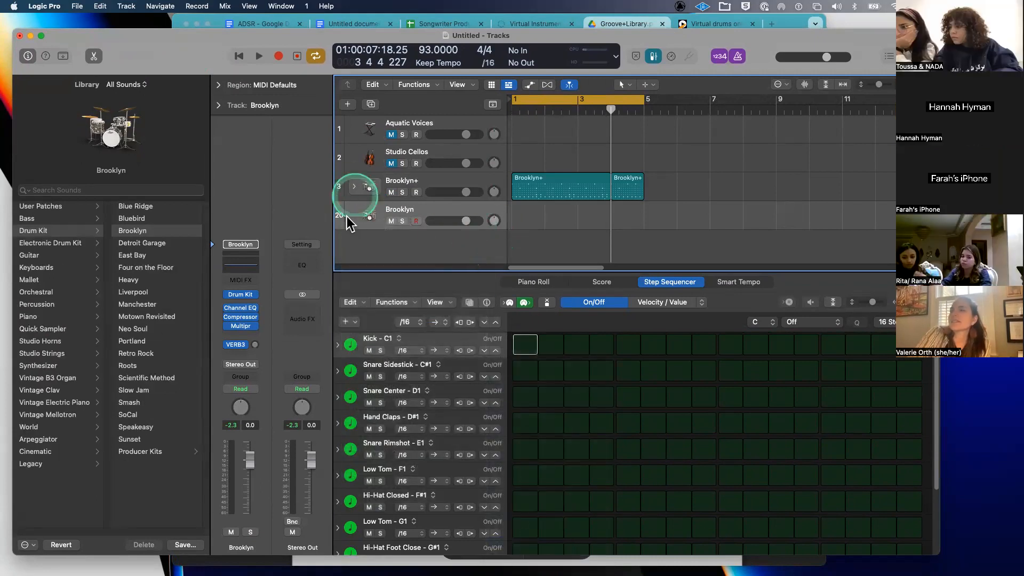
mouse_move(341, 215)
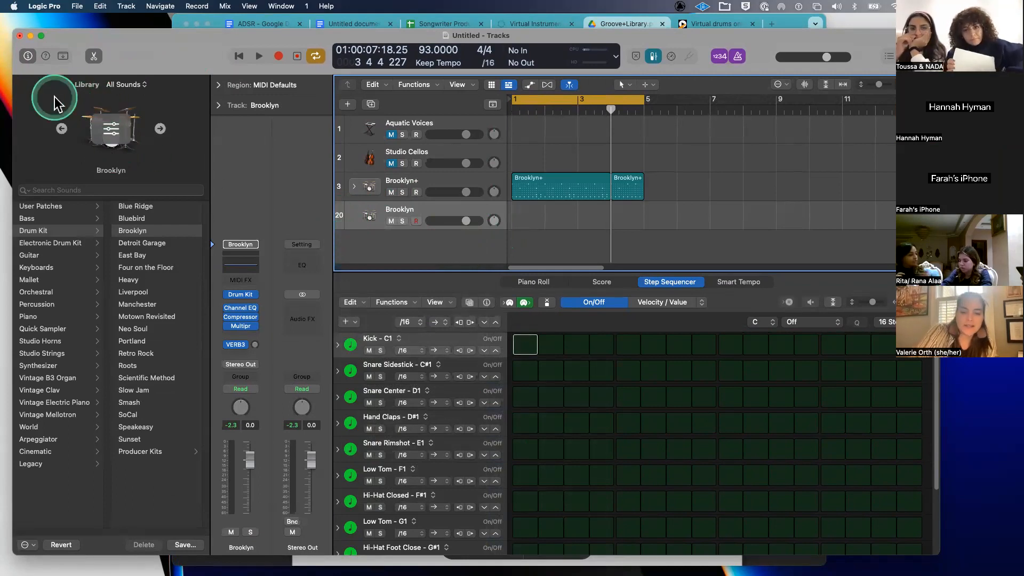
- Hide the Library, move the project window to the top, and check the track header menu
key(y)
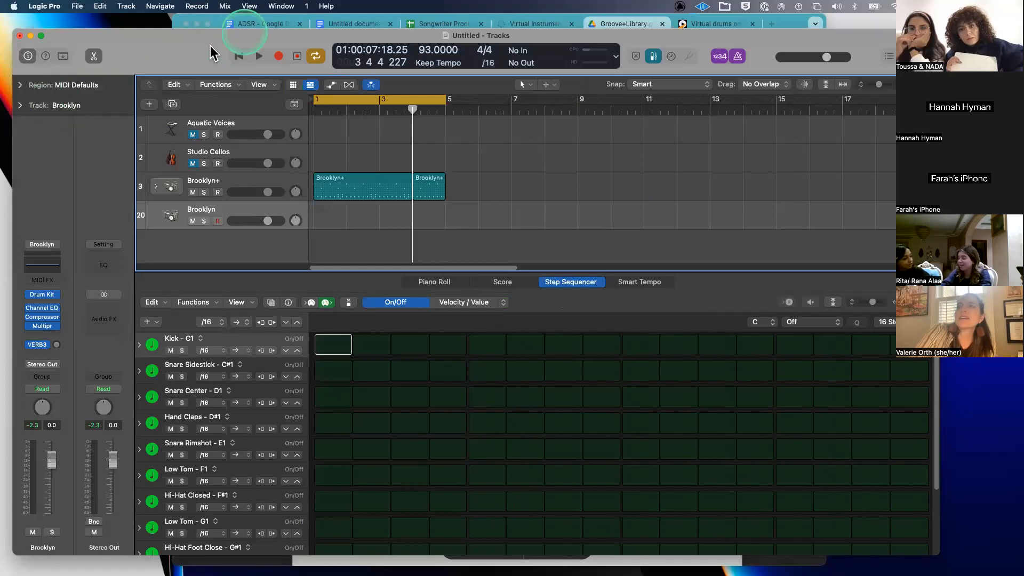
drag(210, 45, 193, 21)
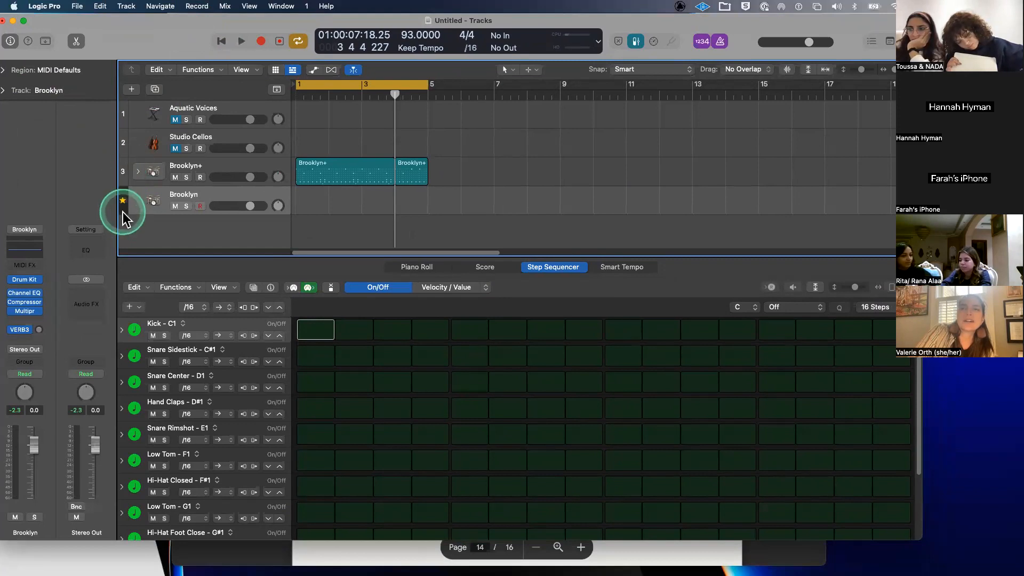
right_click(123, 212)
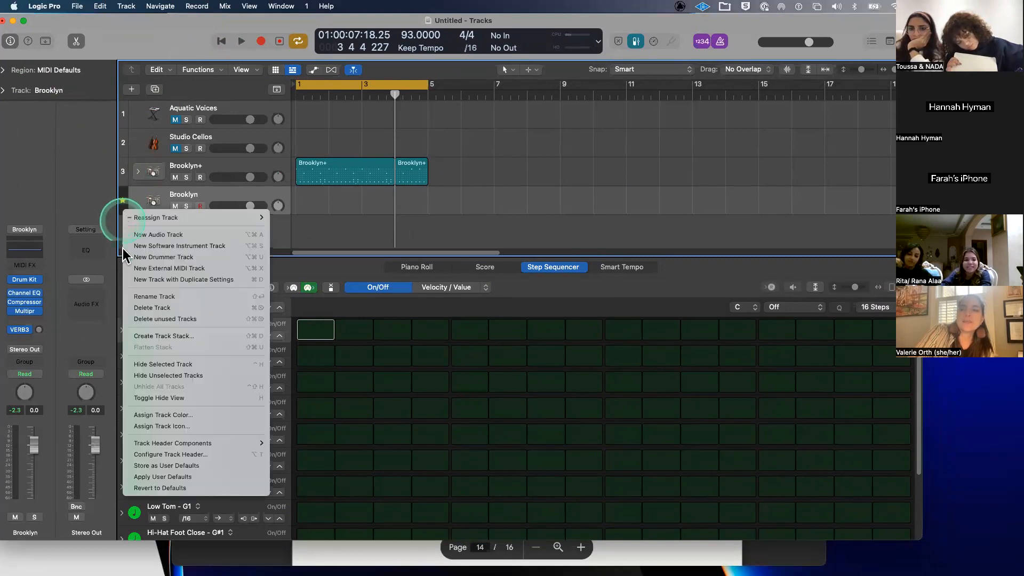
mouse_move(141, 444)
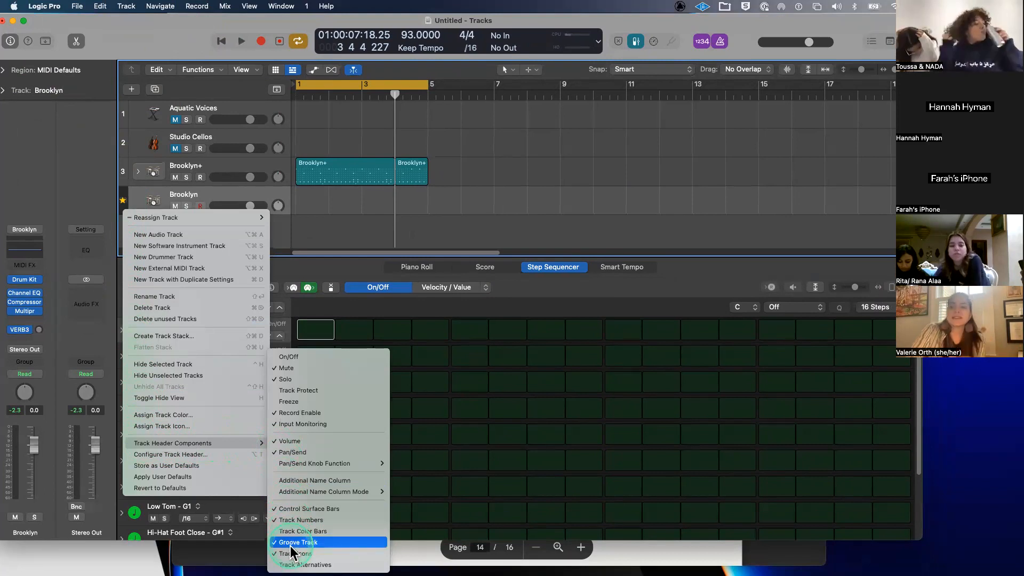
click(115, 166)
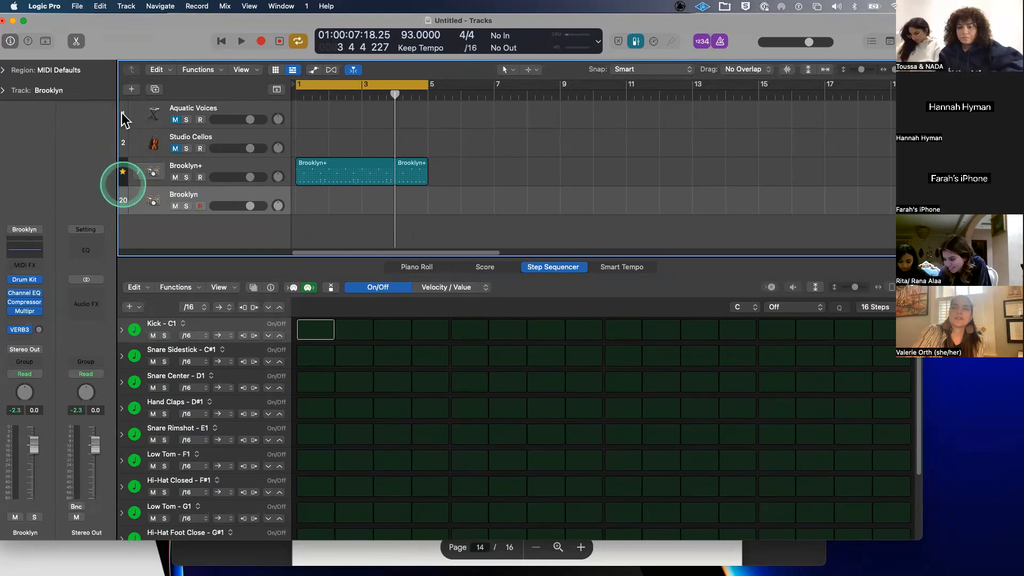
- Make Brooklyn+ the groove track instead of Brooklyn so its pattern fills the step sequencer
click(125, 202)
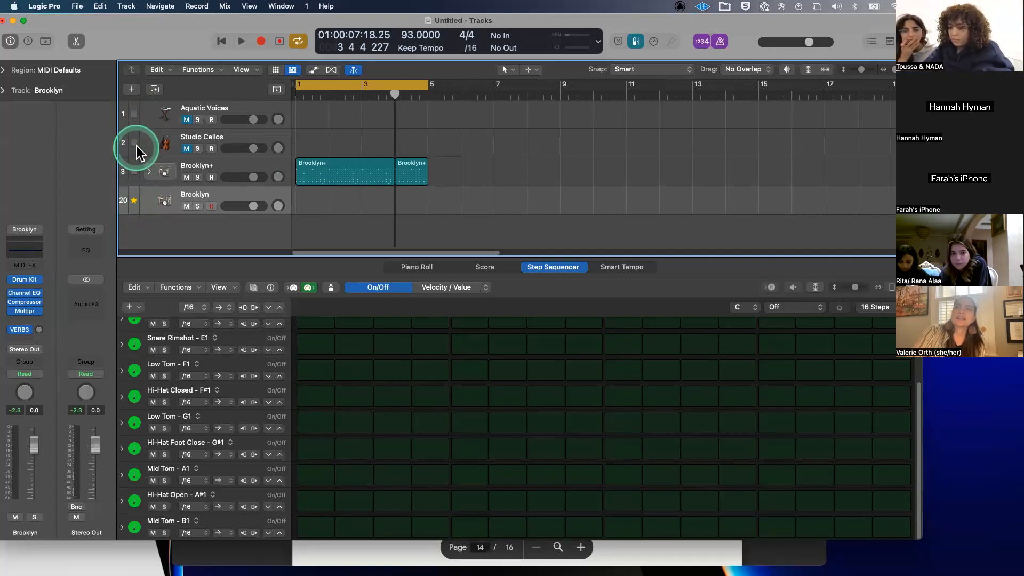
click(134, 201)
click(129, 172)
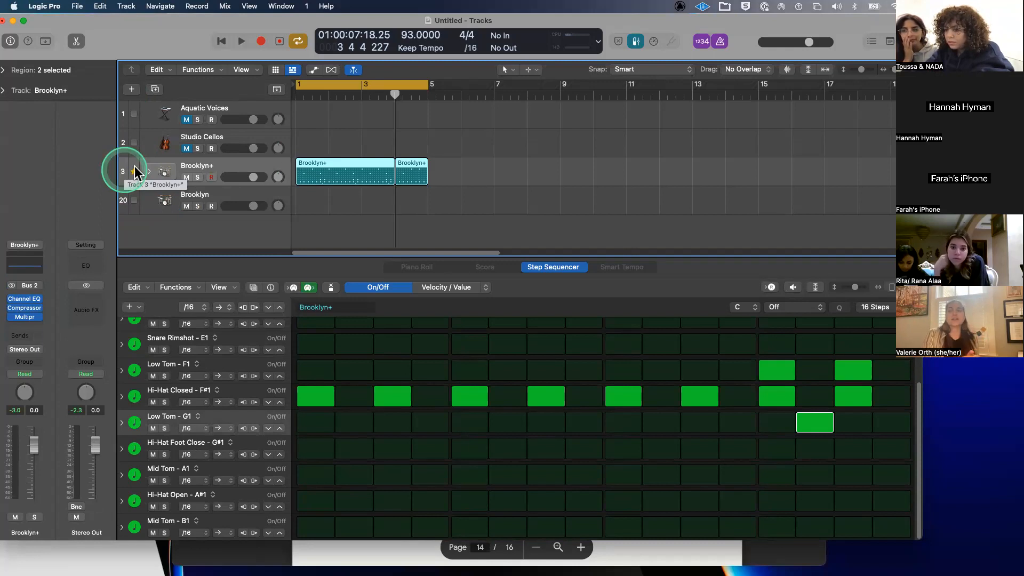
click(349, 153)
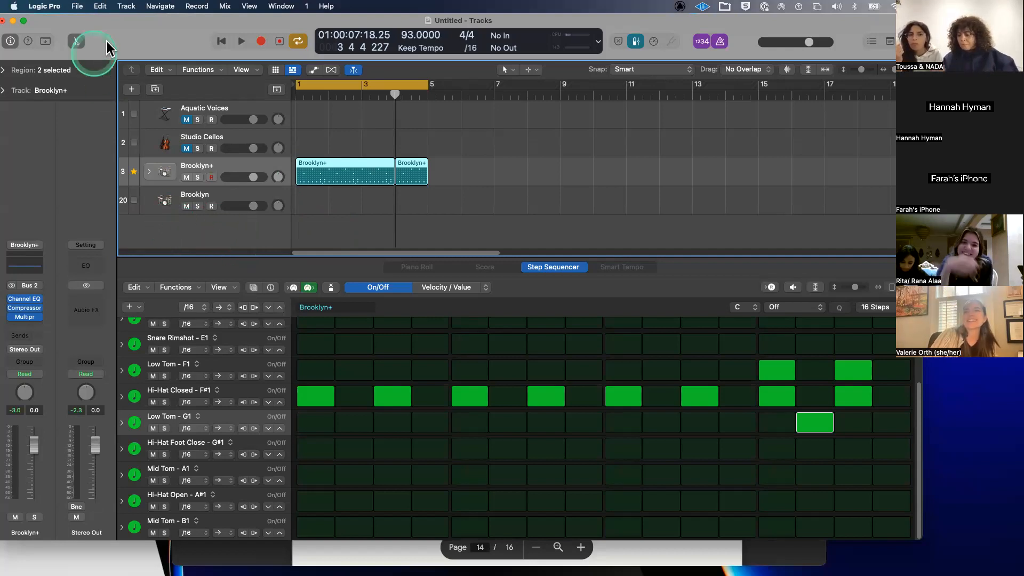
- Nudge the window right and select the Brooklyn track to show its empty MIDI Defaults pattern
drag(106, 41, 130, 40)
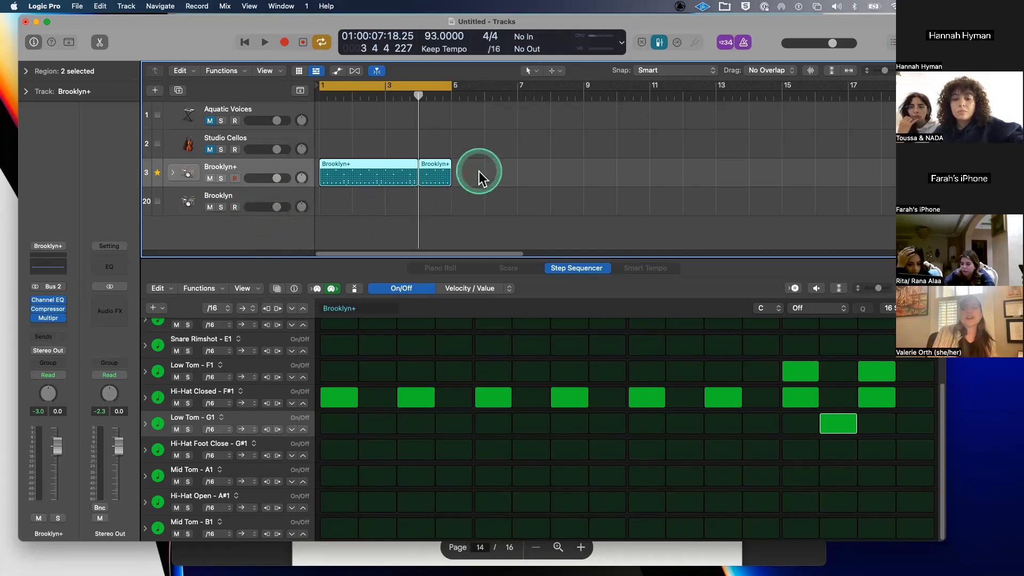
click(219, 212)
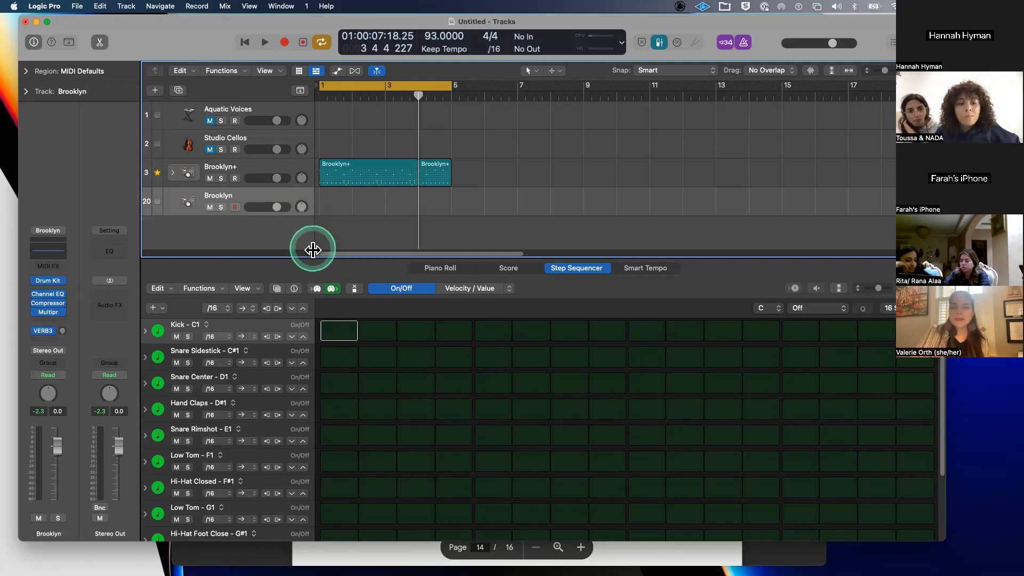
- Hide the editor, clear the groove track setting, and add a new software instrument track
key(e)
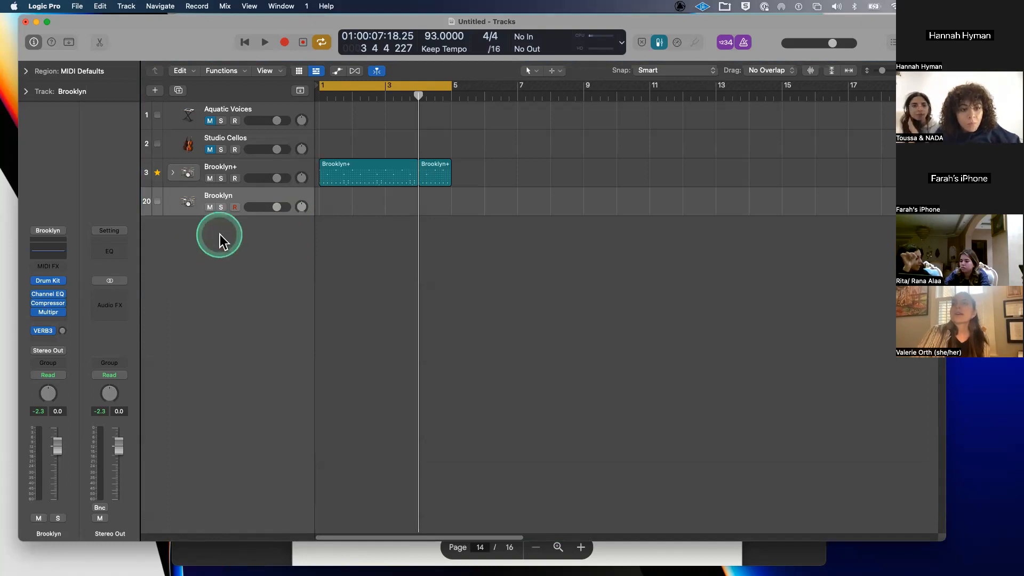
click(158, 173)
double_click(177, 235)
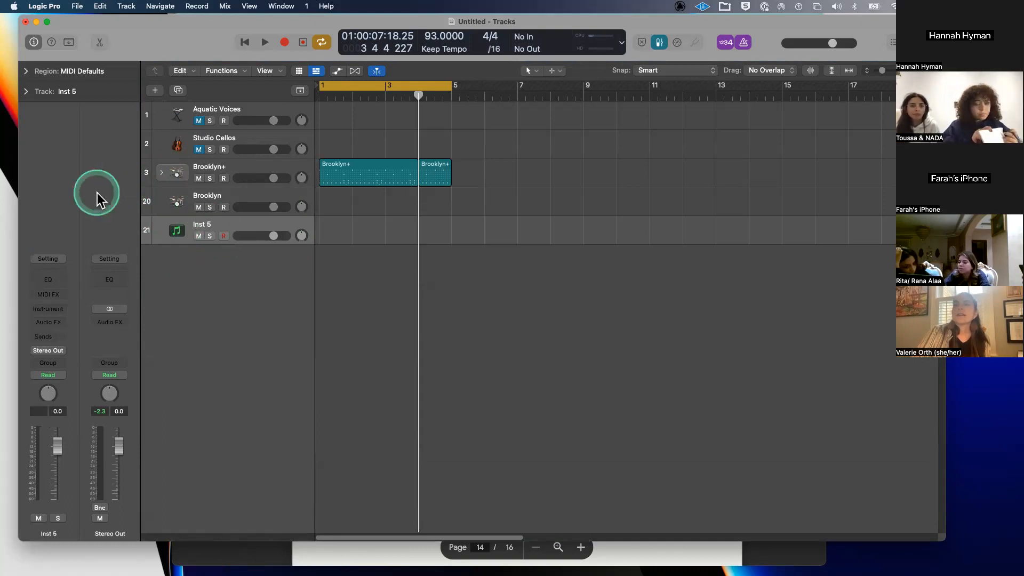
- Load the Detroit Garage+ producer kit on new track 21 and mute the Brooklyn+ track
key(y)
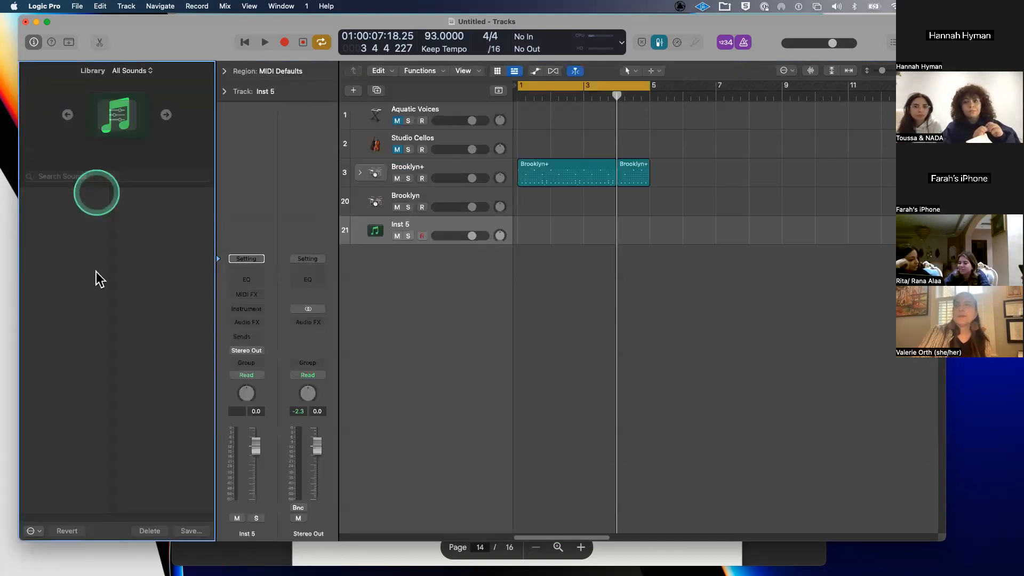
click(74, 217)
click(135, 436)
click(168, 253)
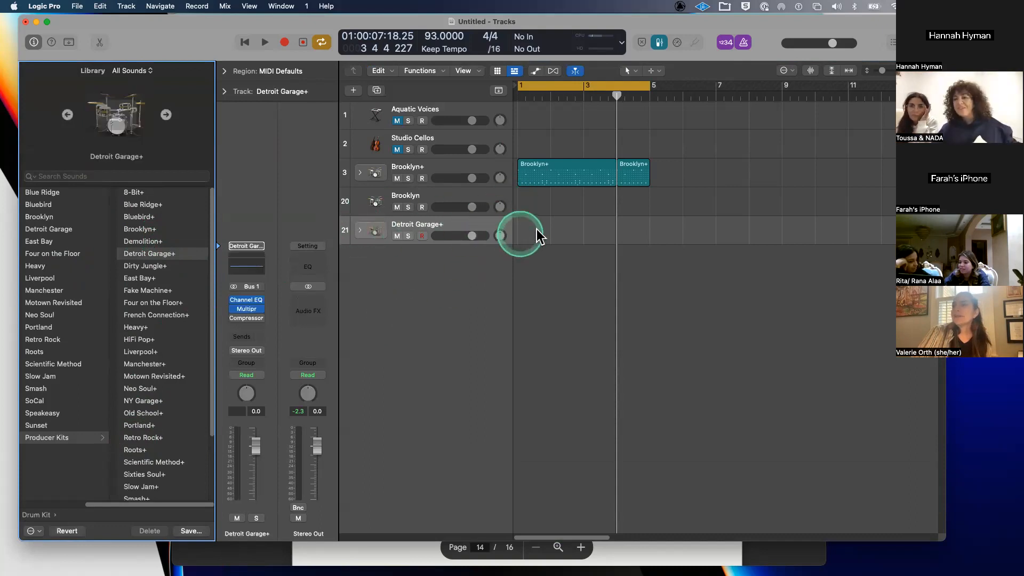
click(397, 178)
click(561, 243)
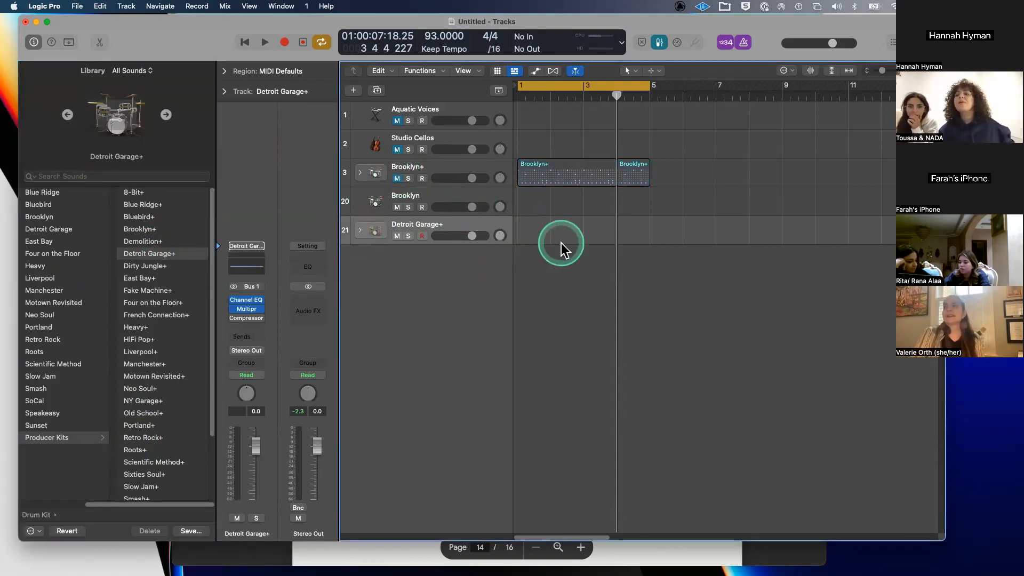
- Create an empty Detroit Garage+ MIDI region at bar 1 on track 21 and open it in the Piano Roll
right_click(538, 233)
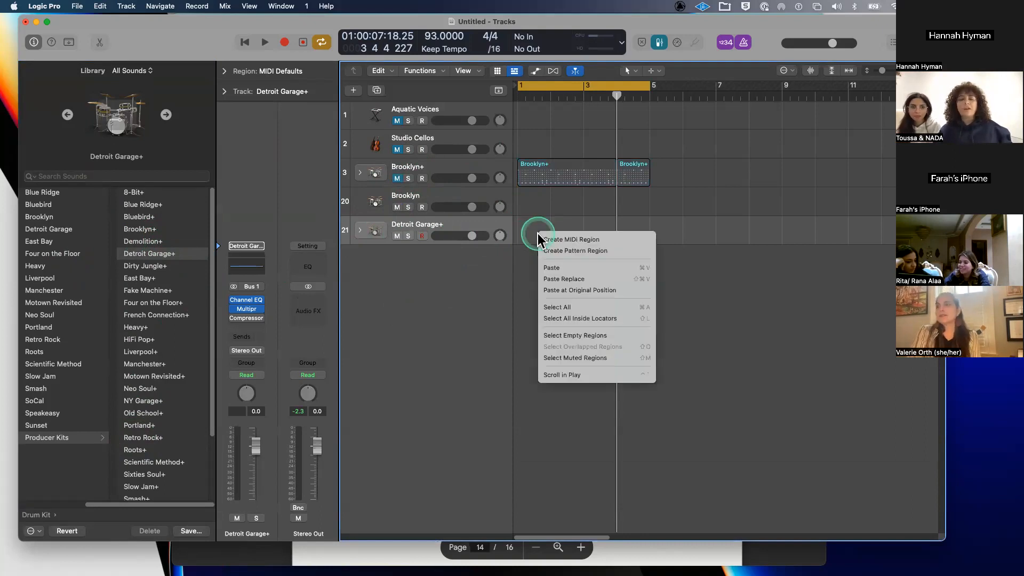
click(565, 239)
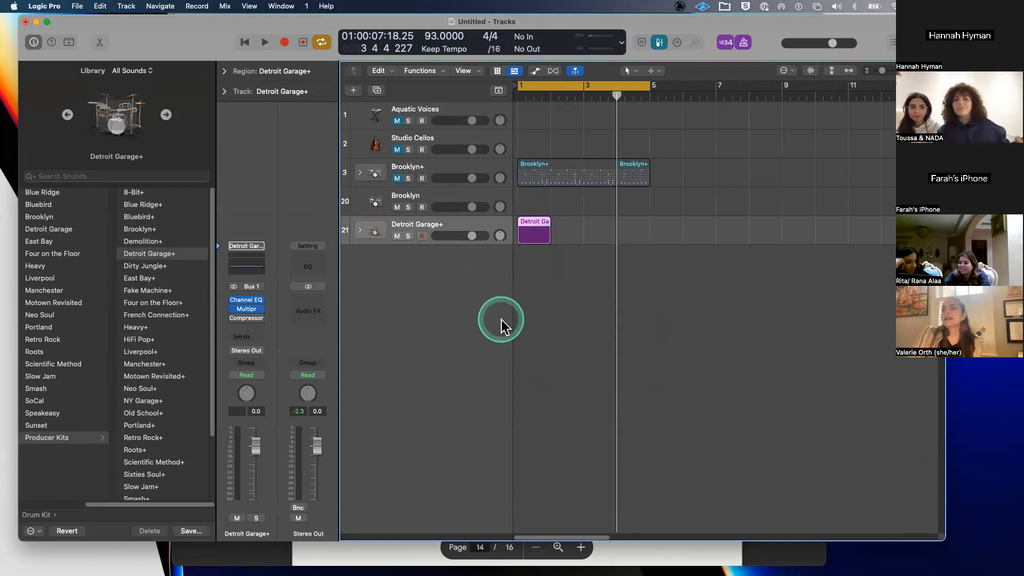
click(533, 224)
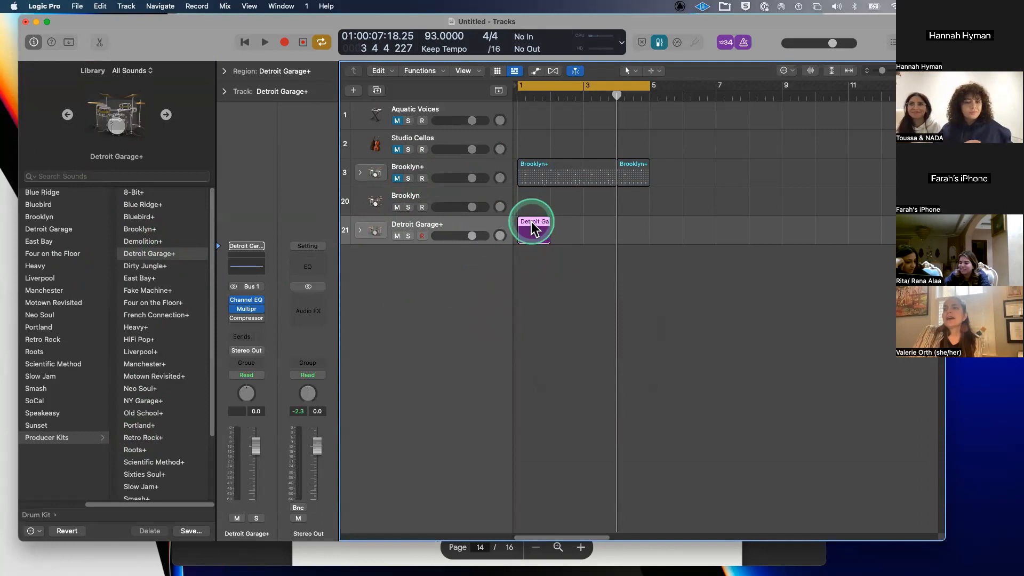
double_click(532, 223)
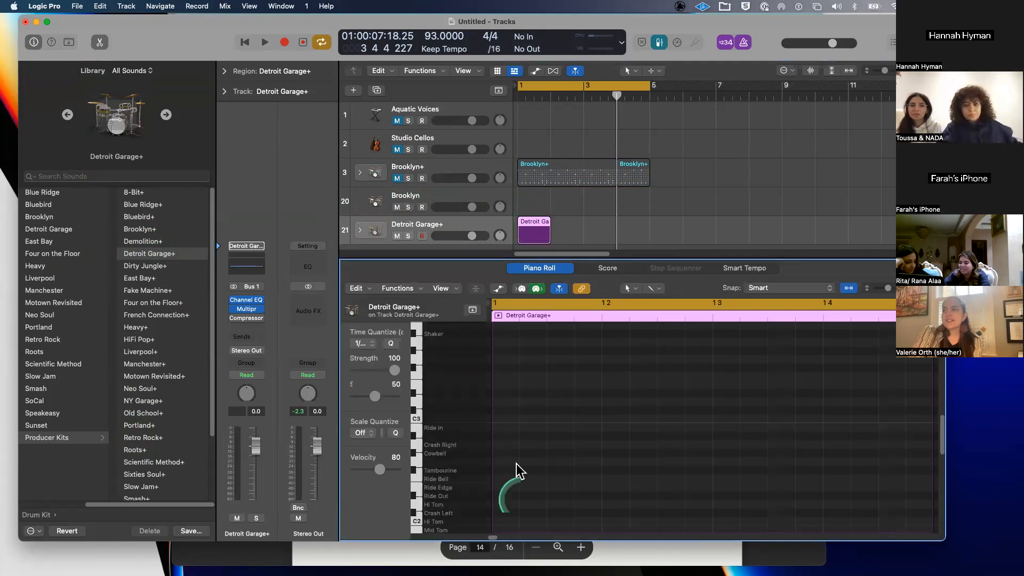
scroll(454, 456, down, 5)
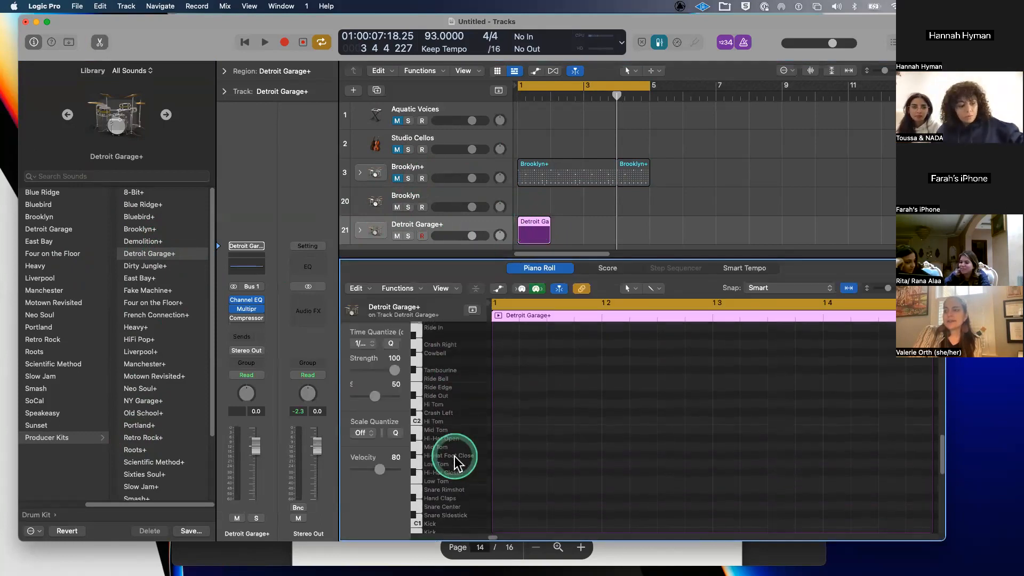
click(601, 389)
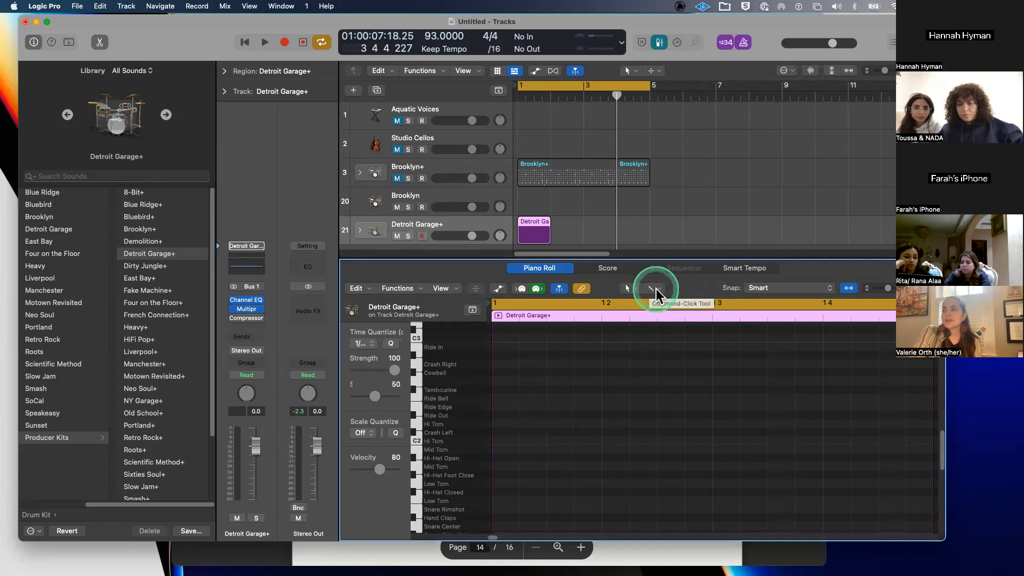
click(633, 289)
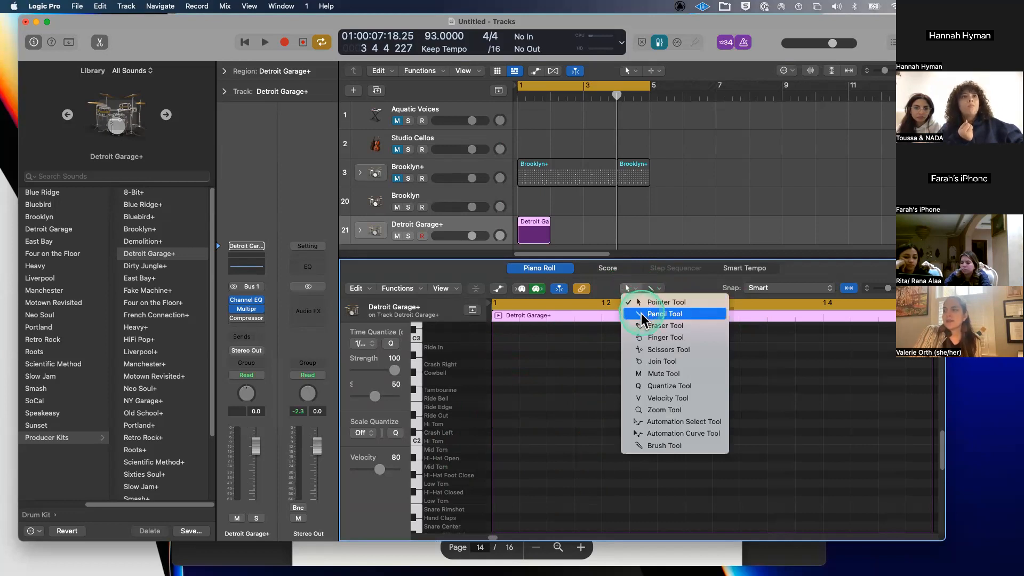
- With the Pencil Tool, draw five Kick notes across bar 1, including beats 1.3 and 1.4
click(665, 314)
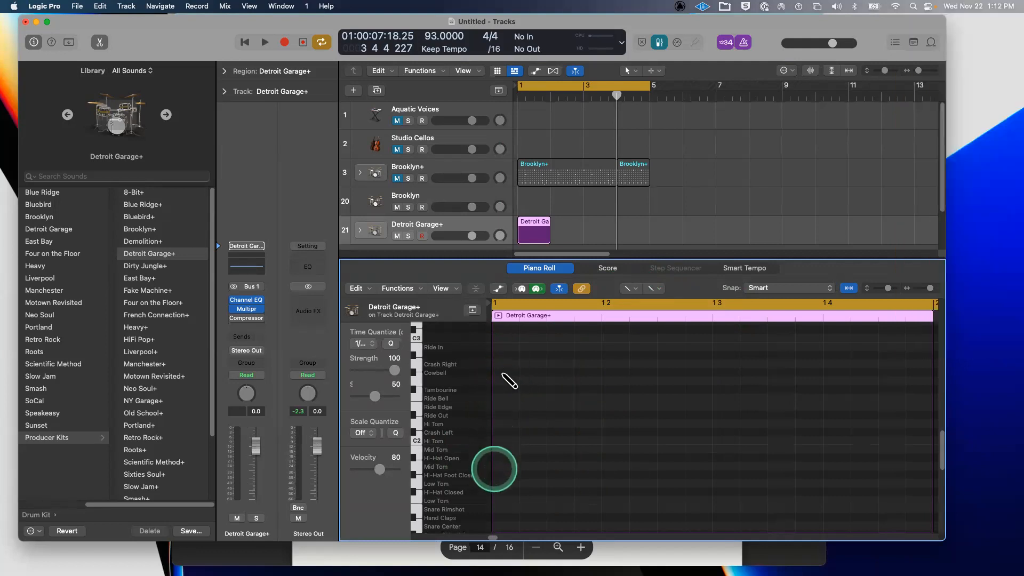
scroll(503, 454, down, 3)
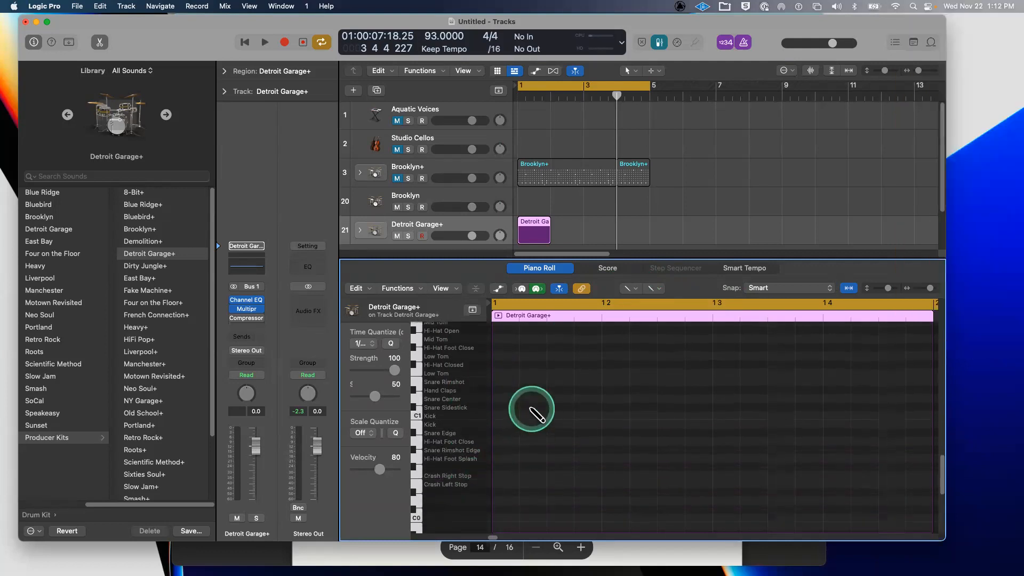
click(502, 416)
click(589, 415)
click(612, 415)
click(717, 415)
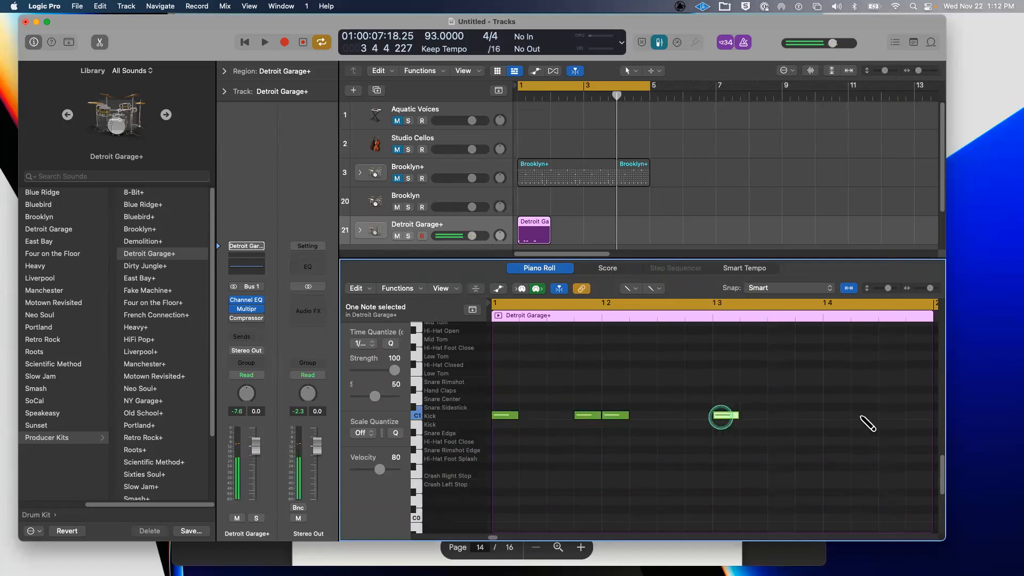
click(840, 416)
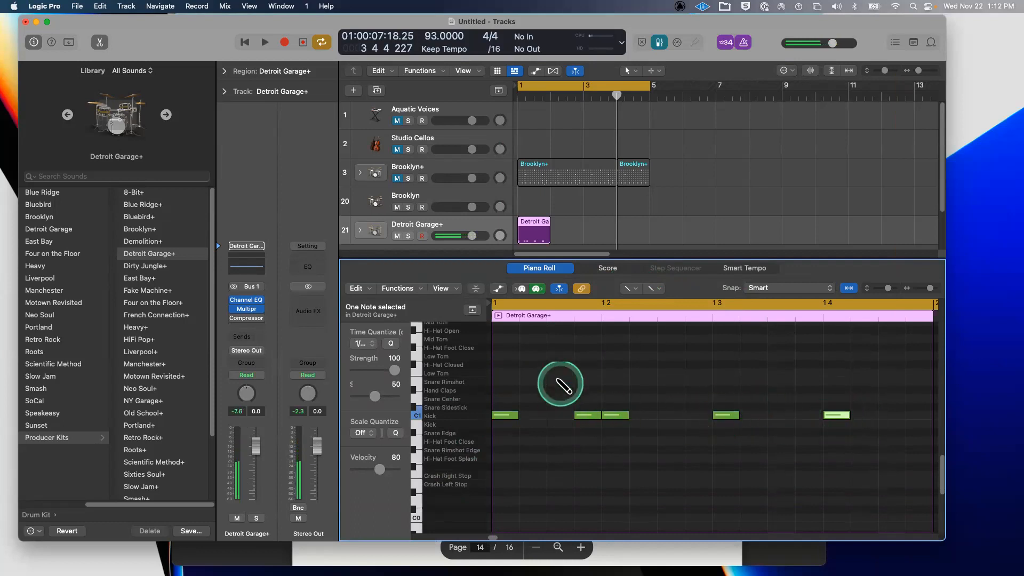
- Loop the Detroit Garage+ region and play it back with the metronome turned off
click(633, 293)
click(658, 303)
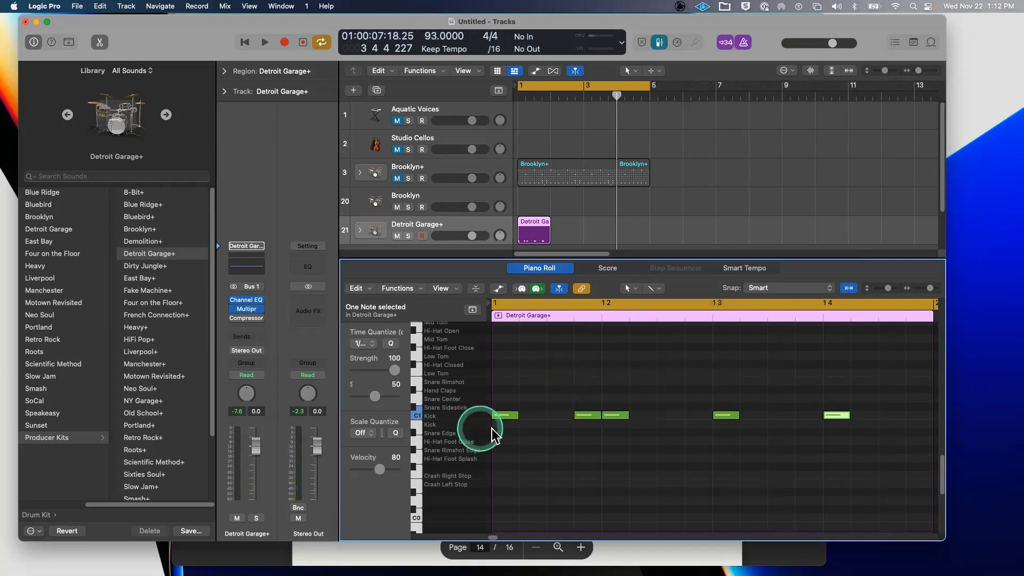
scroll(528, 372, up, 1)
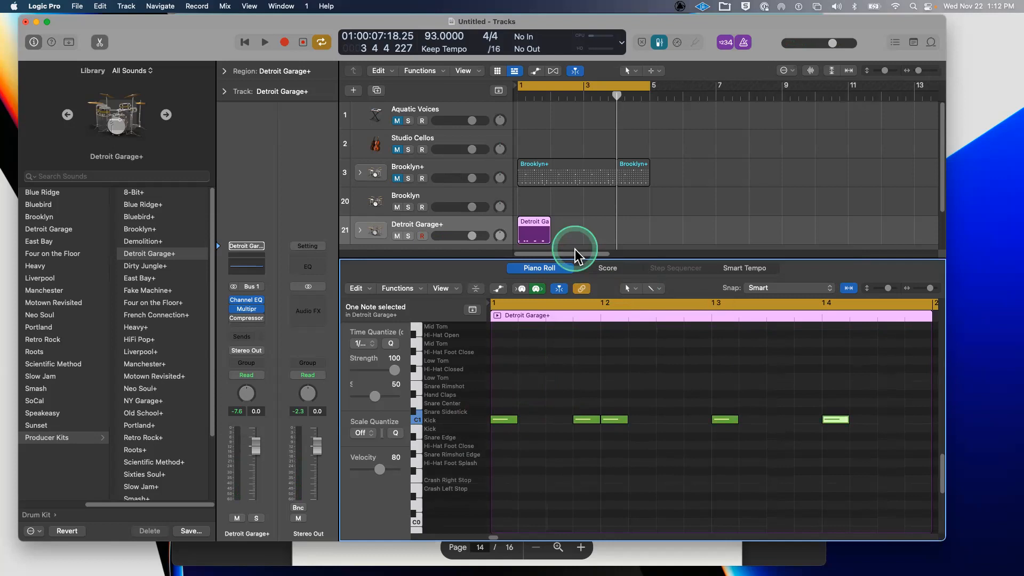
click(540, 224)
key(u)
key(space)
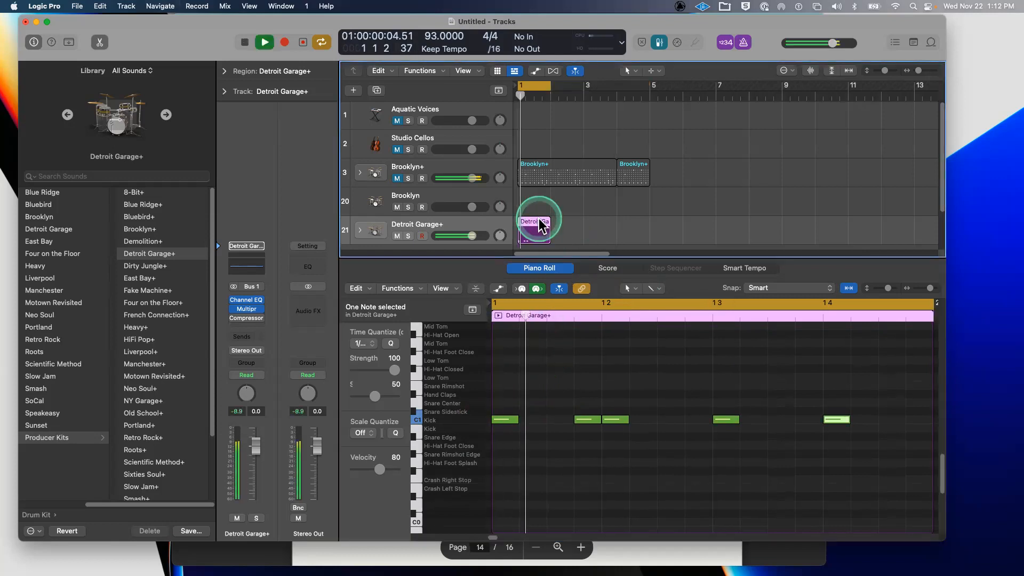
click(743, 44)
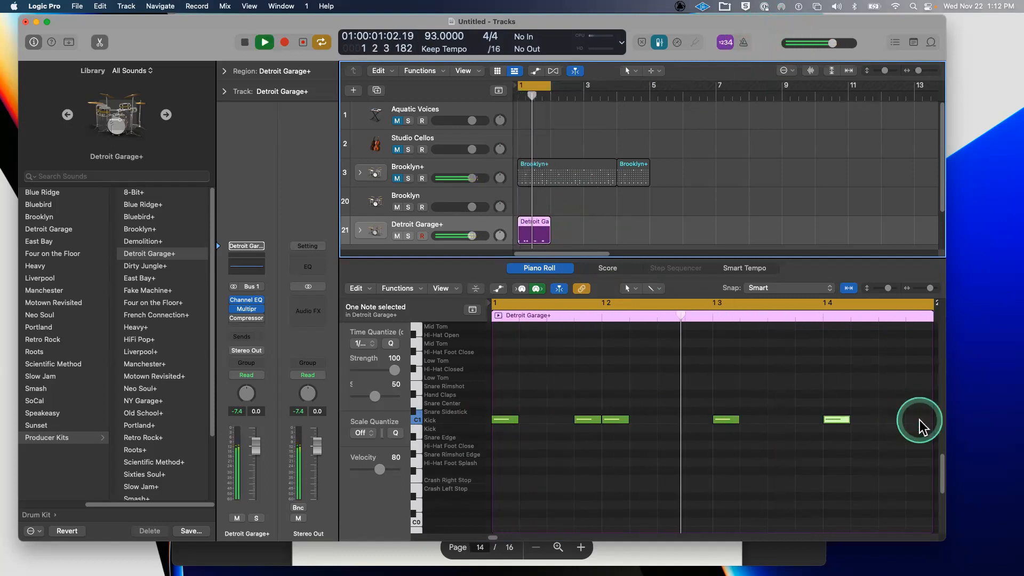
key(space)
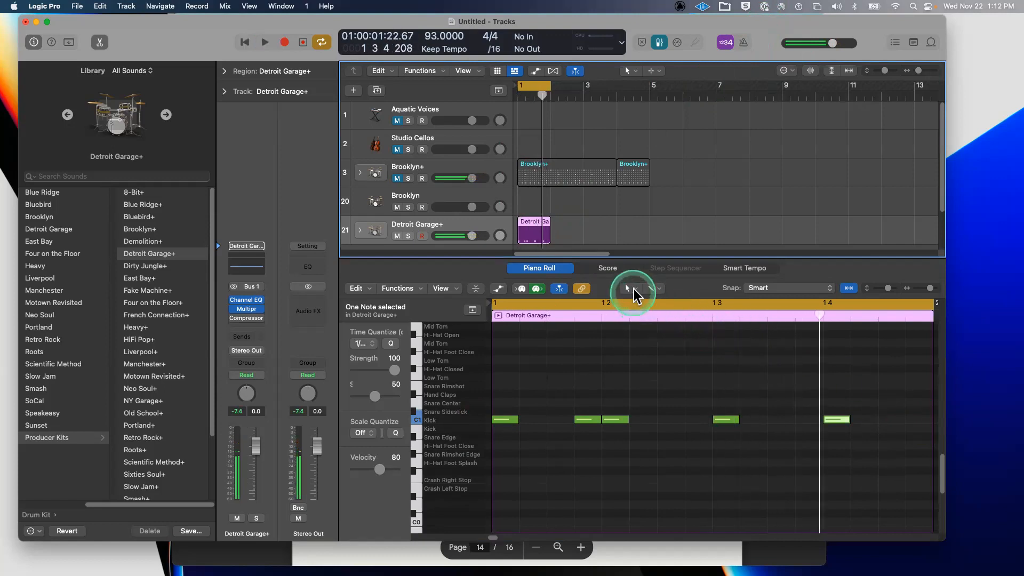
- Add a sixth Kick note near the end of the bar, then return to the Pointer and hide the library
click(633, 289)
key(p)
click(918, 419)
click(634, 289)
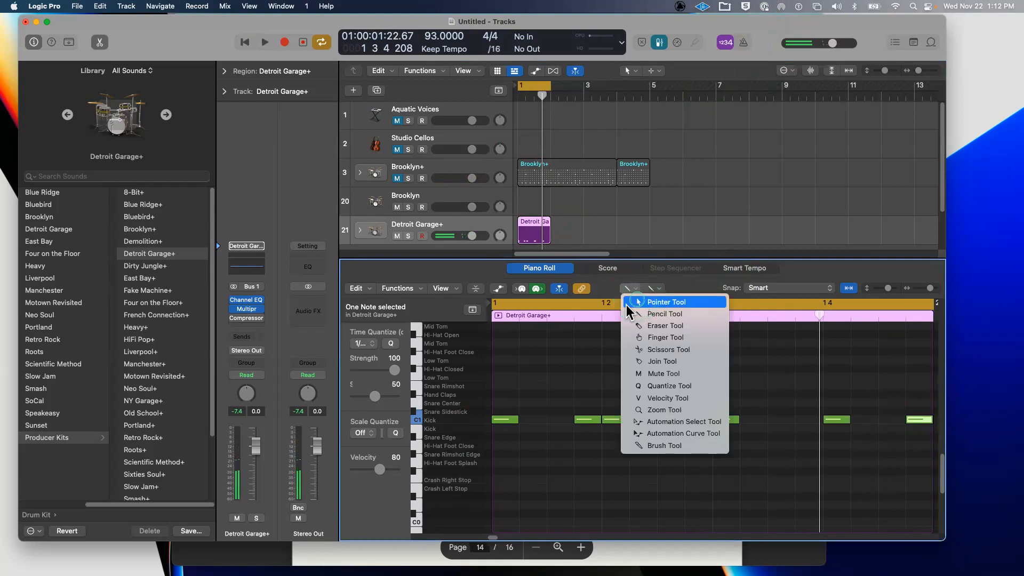
click(629, 303)
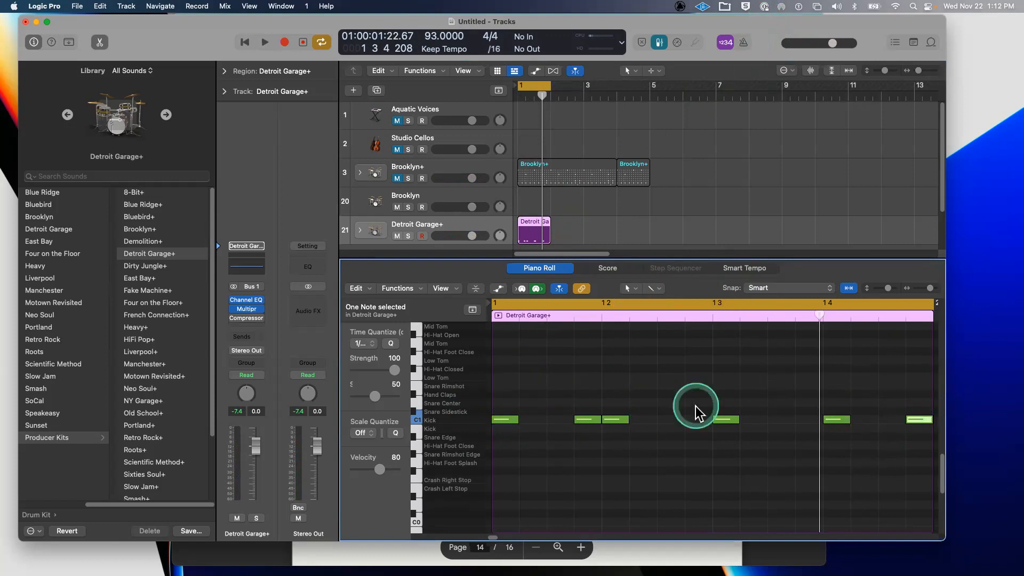
key(y)
click(321, 410)
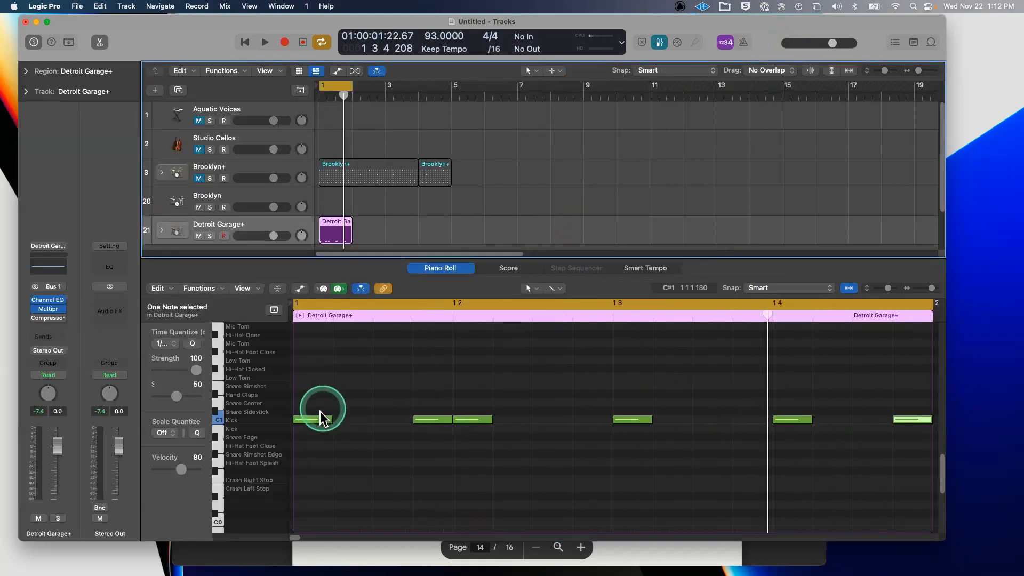
click(318, 421)
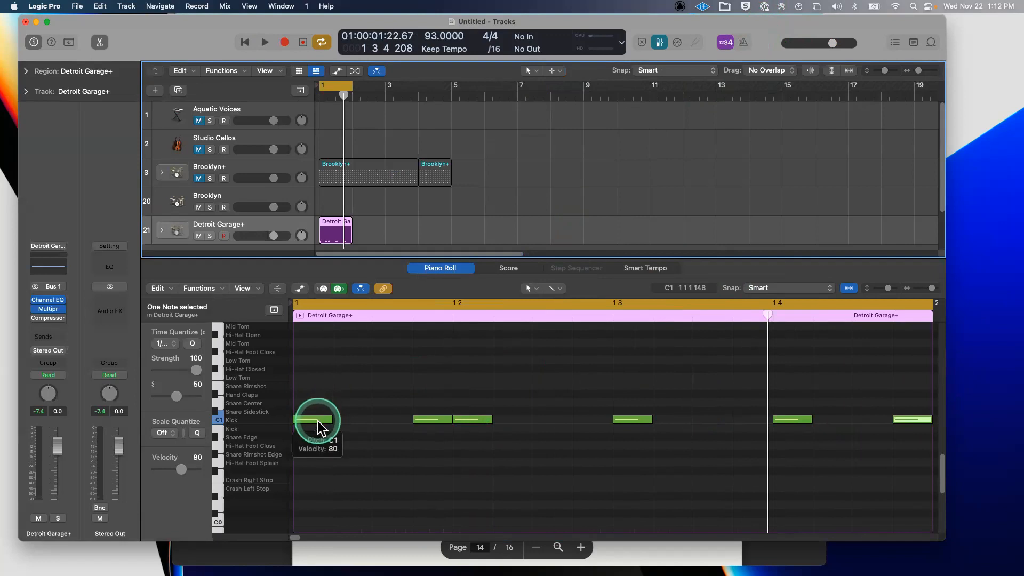
click(318, 421)
click(326, 419)
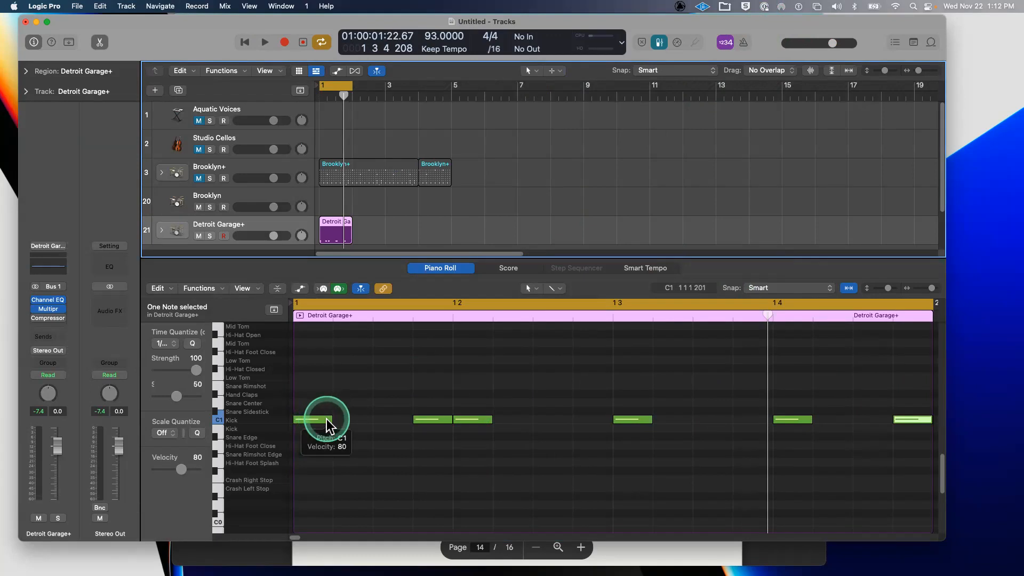
click(320, 419)
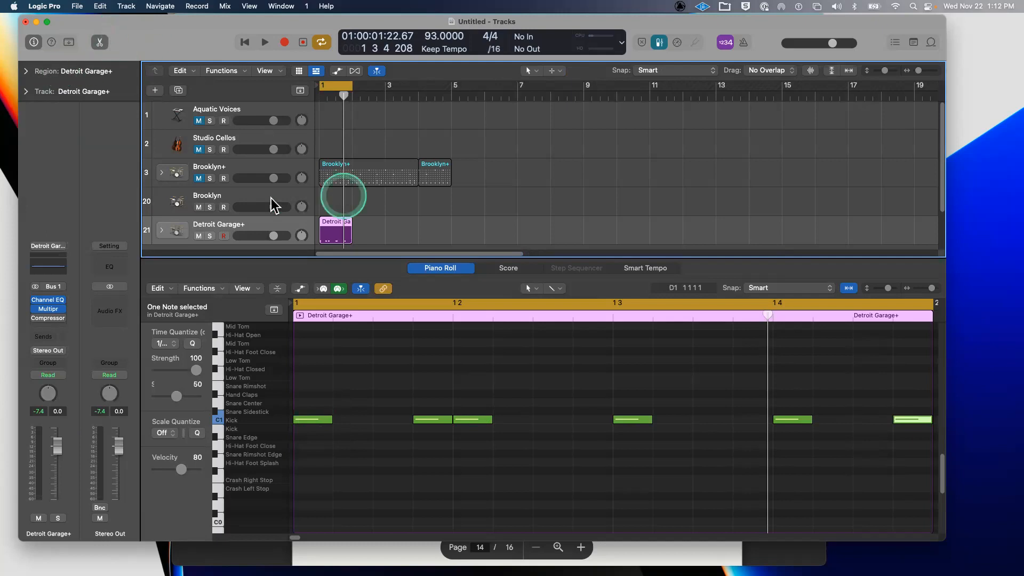
scroll(258, 200, down, 2)
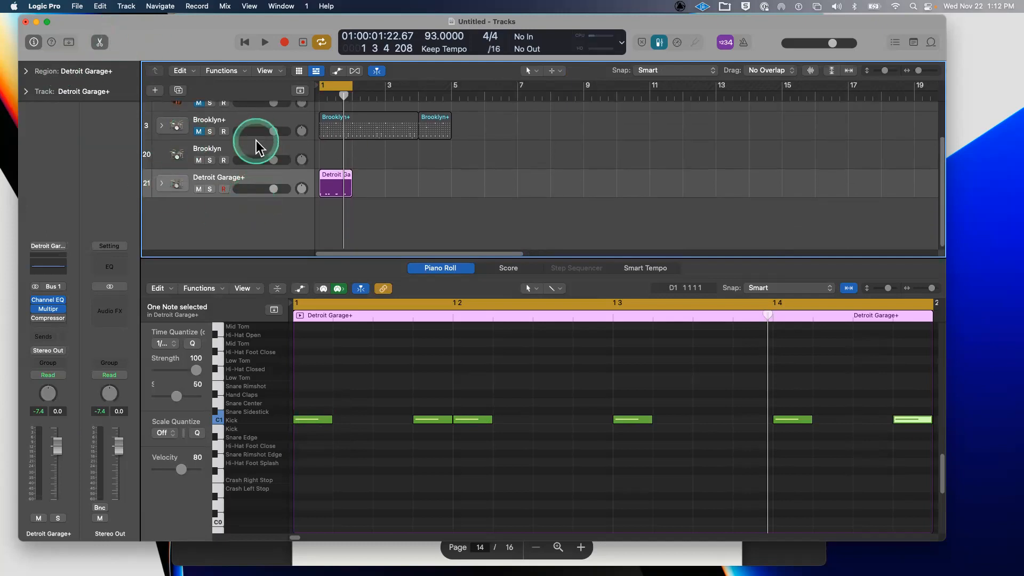
scroll(256, 139, up, 1)
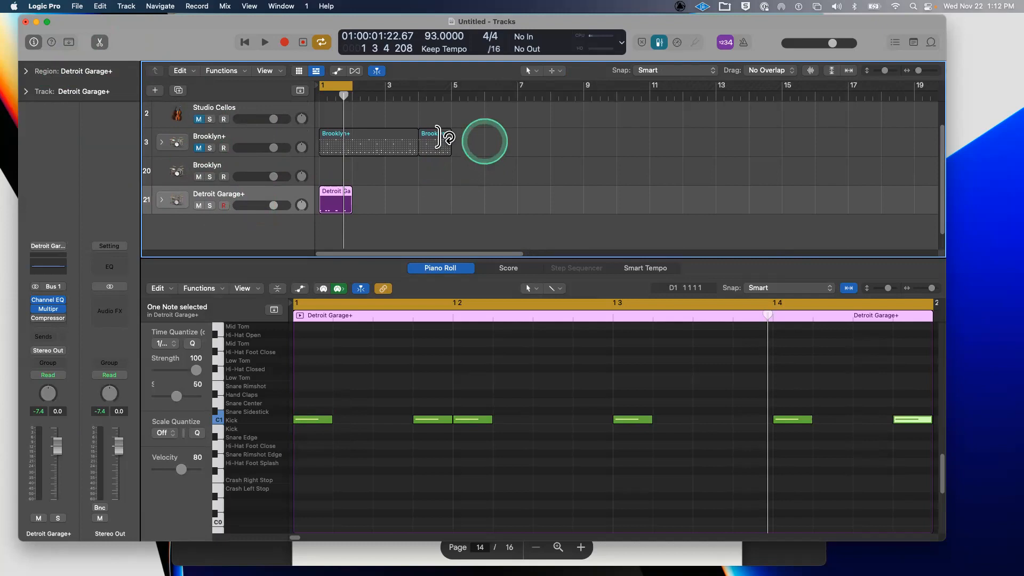
- Add a second empty MIDI region at bar 3 on track 21, then reselect the six-kick region
click(402, 198)
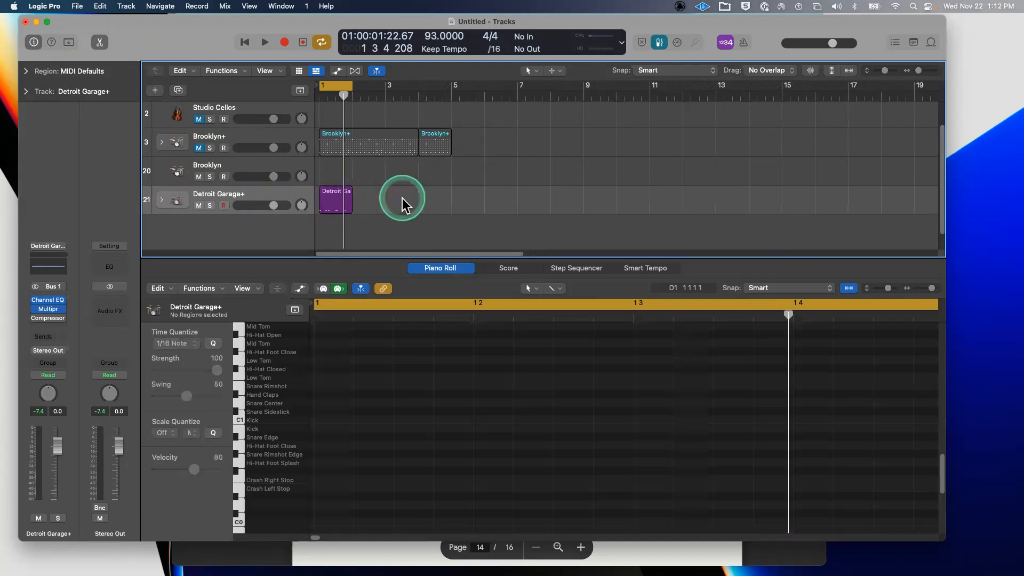
right_click(402, 199)
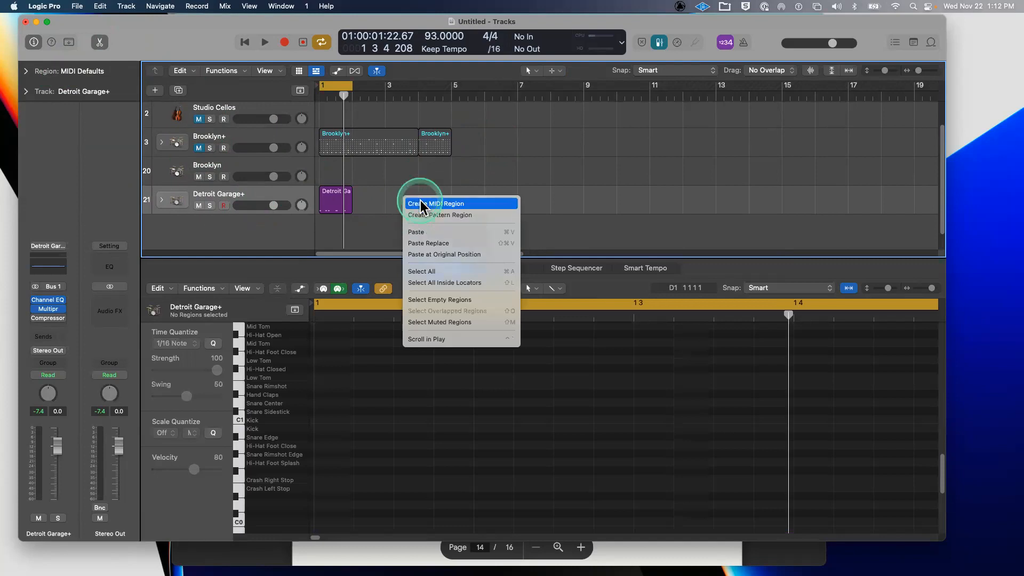
click(421, 203)
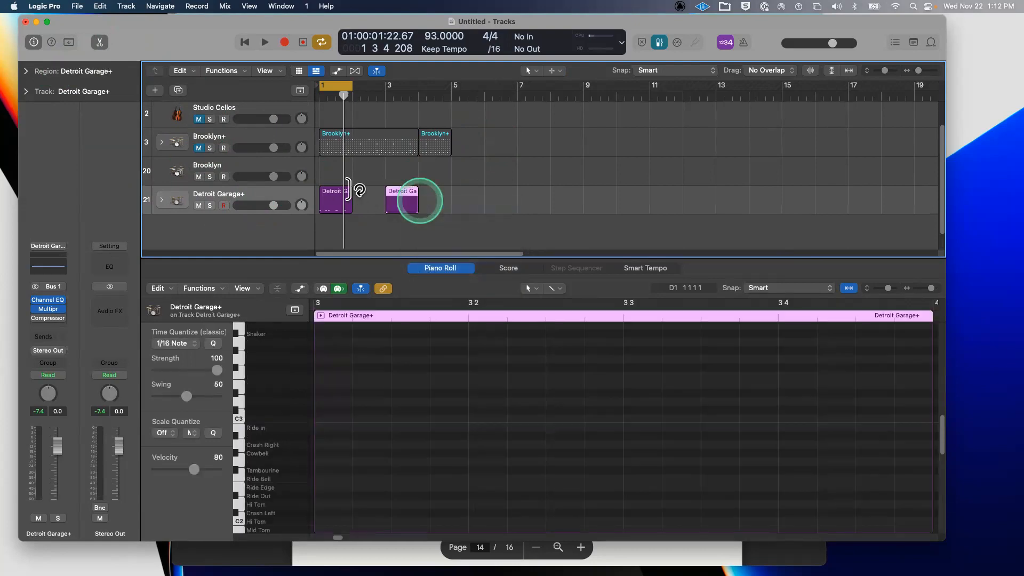
click(334, 190)
click(404, 198)
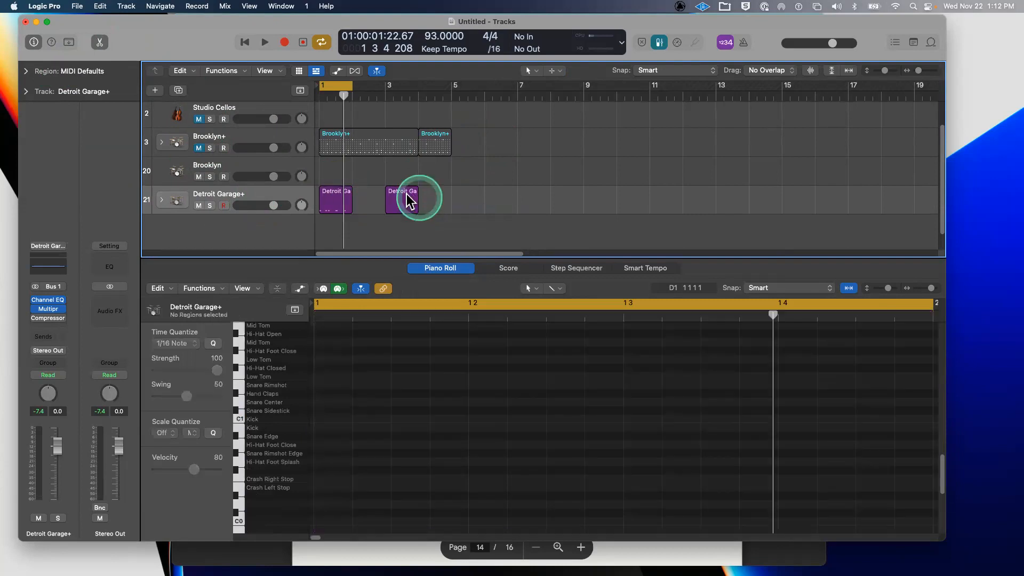
click(330, 195)
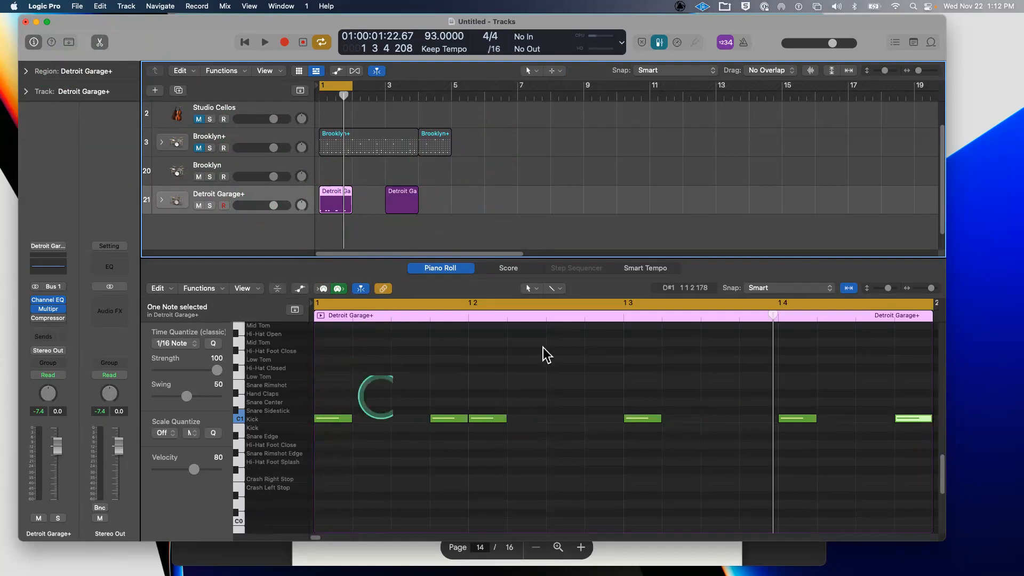
- With the Pencil Tool, add Snare Sidestick hits before beat 2, on beat 2 and on beat 4
click(528, 289)
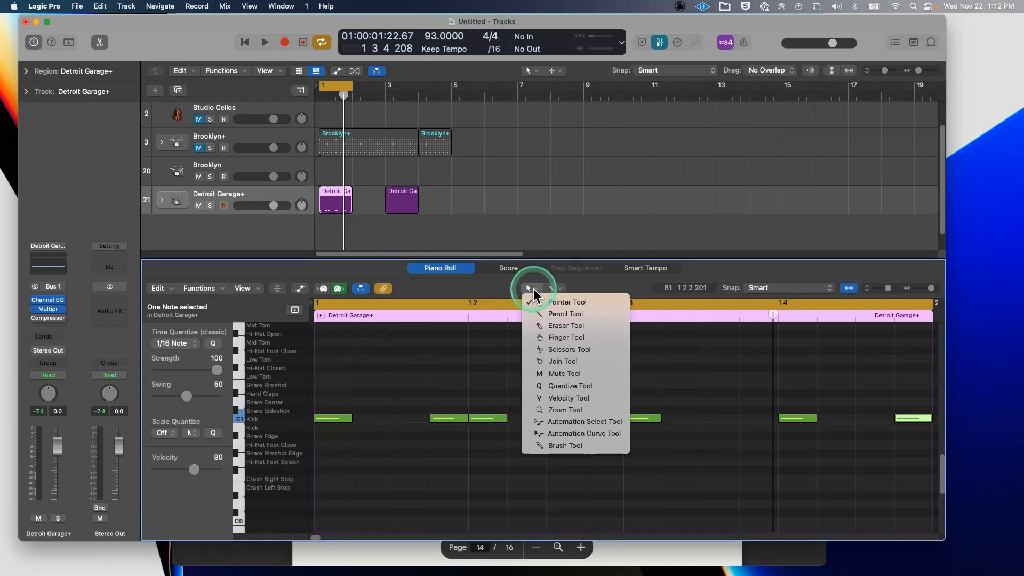
click(545, 318)
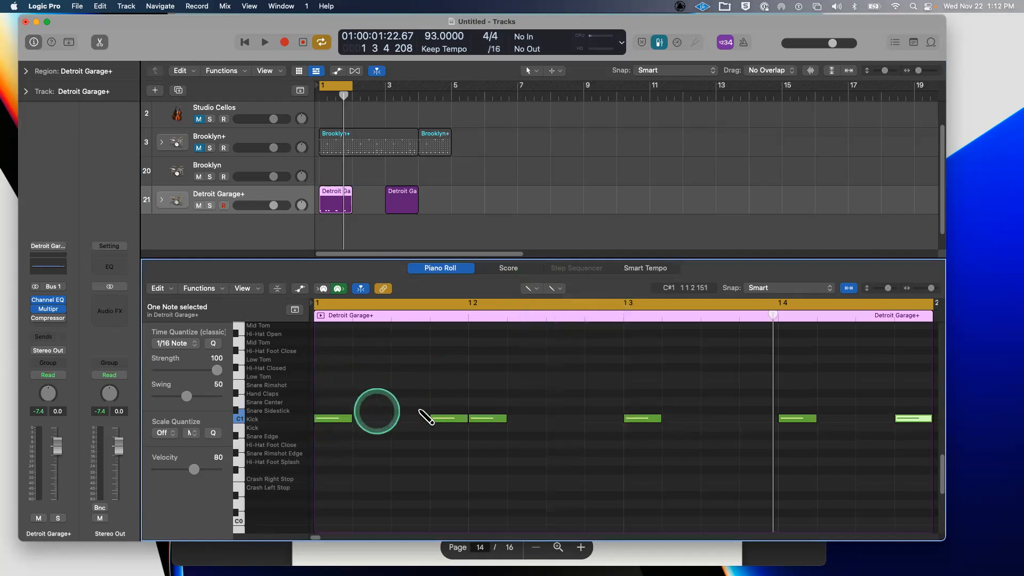
click(420, 411)
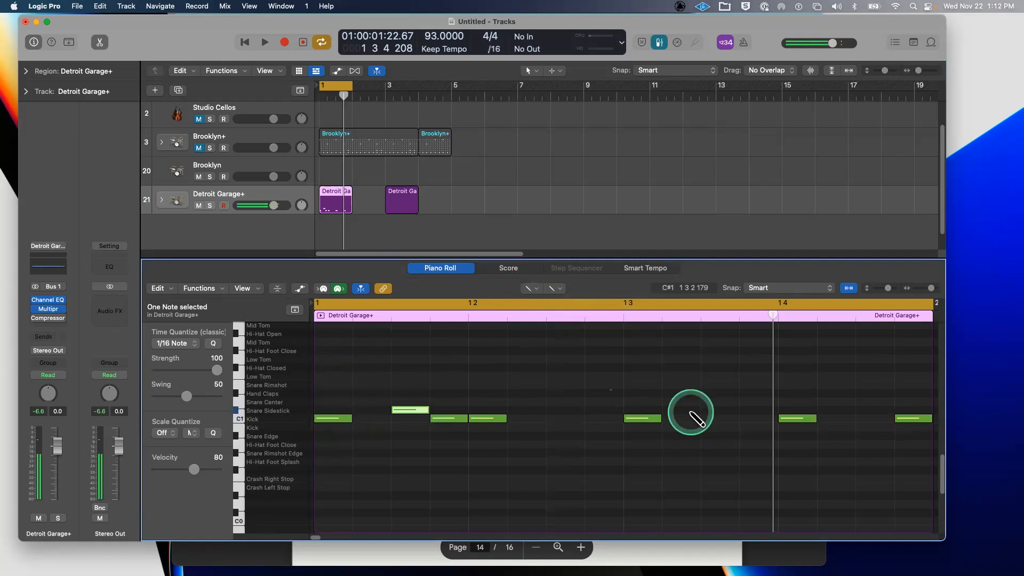
click(480, 410)
click(422, 410)
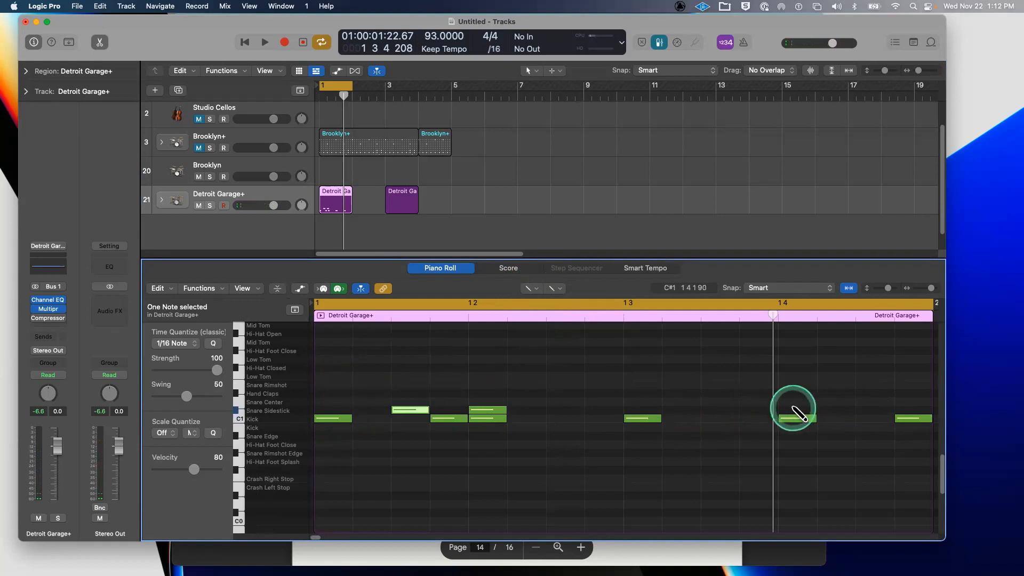
click(794, 410)
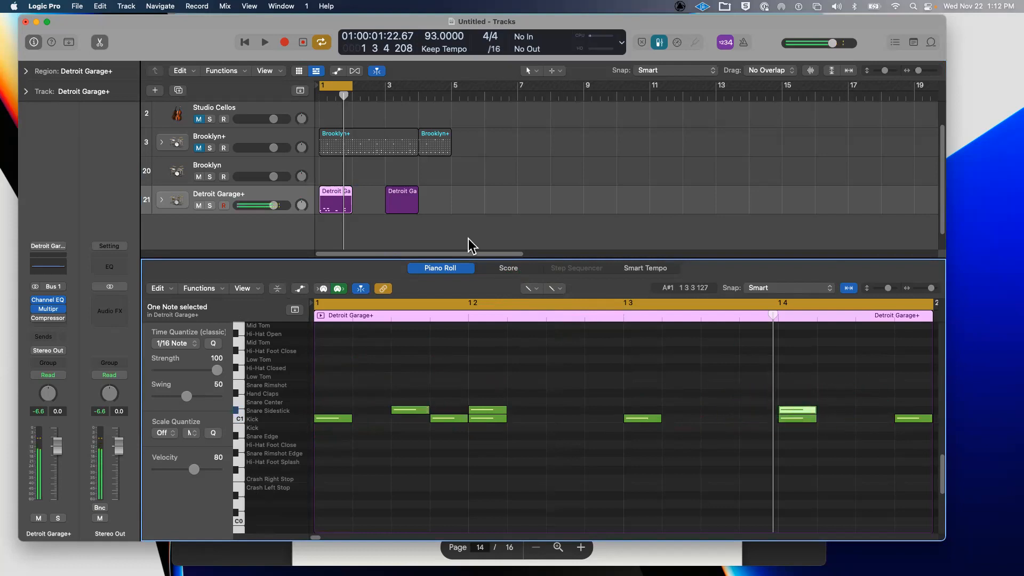
- Play the pattern to hear the sidestick hits, then return to the Pointer Tool
key(space)
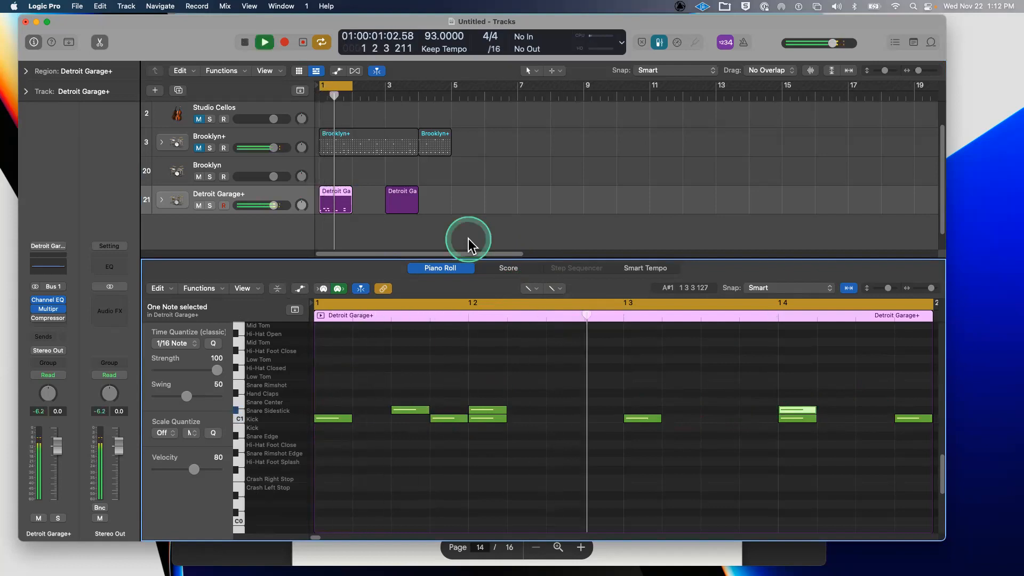
key(space)
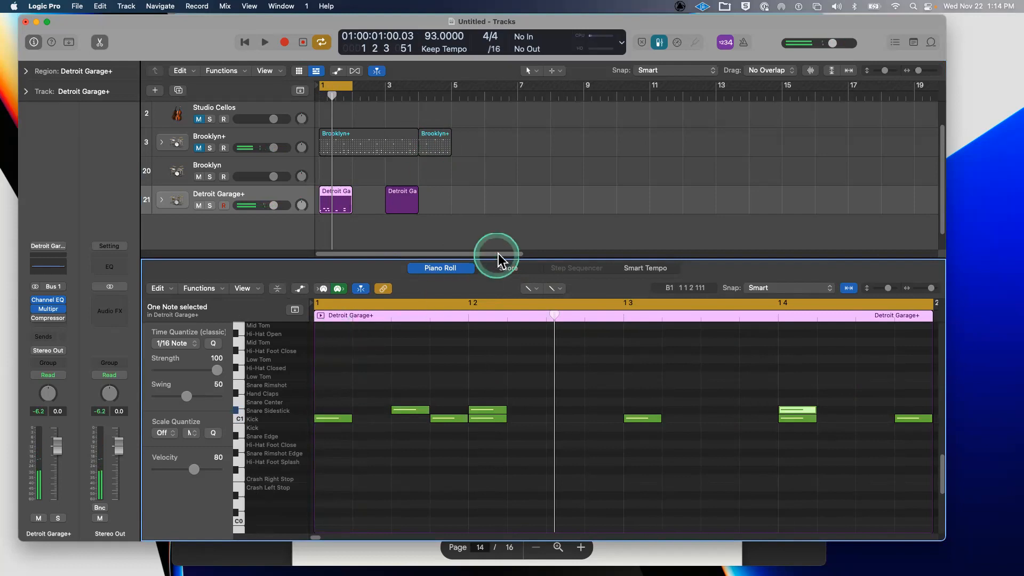
click(531, 289)
click(566, 302)
click(337, 418)
click(267, 417)
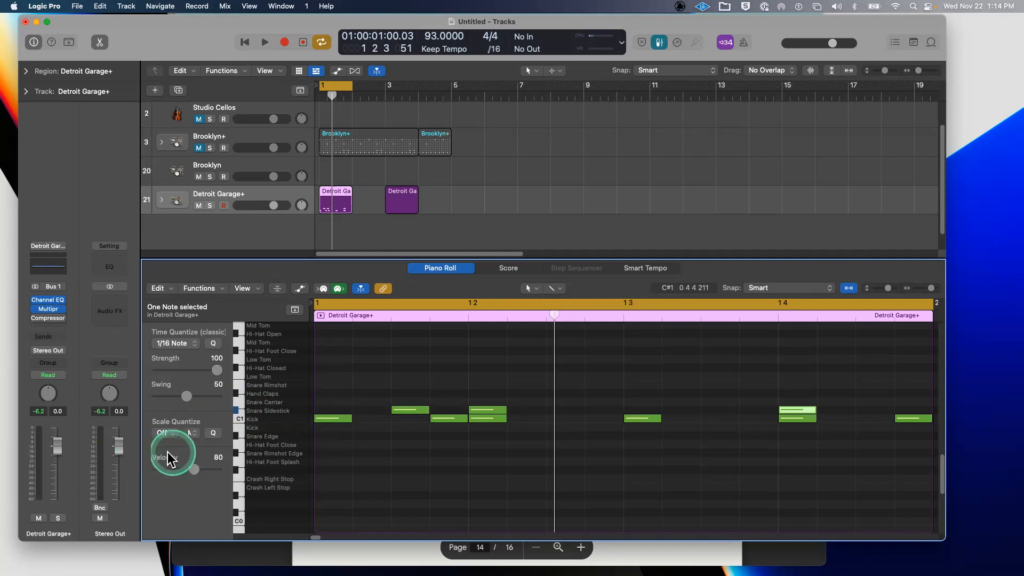
- Select all Snare Sidestick notes and lower their velocity to soften them
click(337, 465)
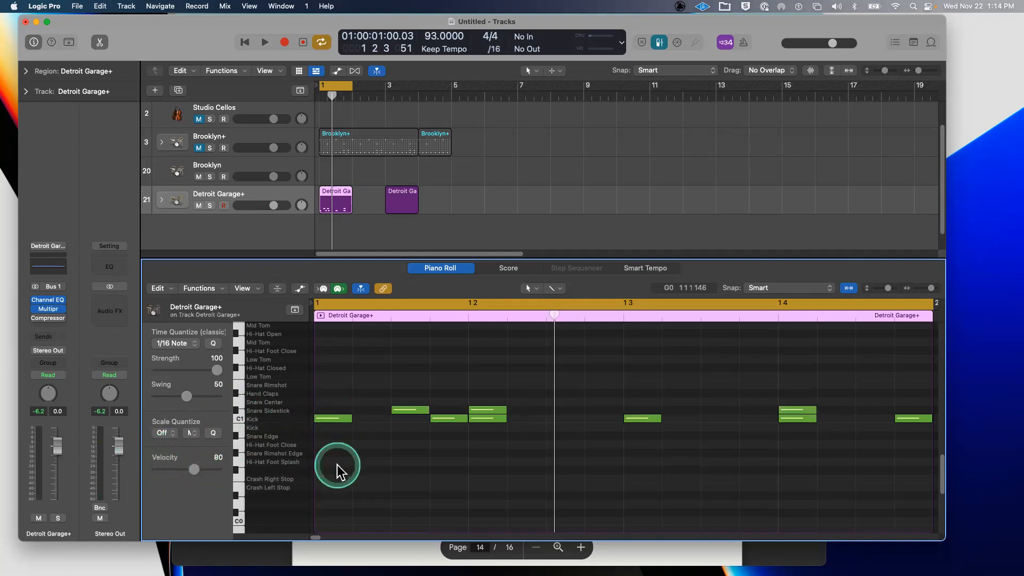
key(super+a)
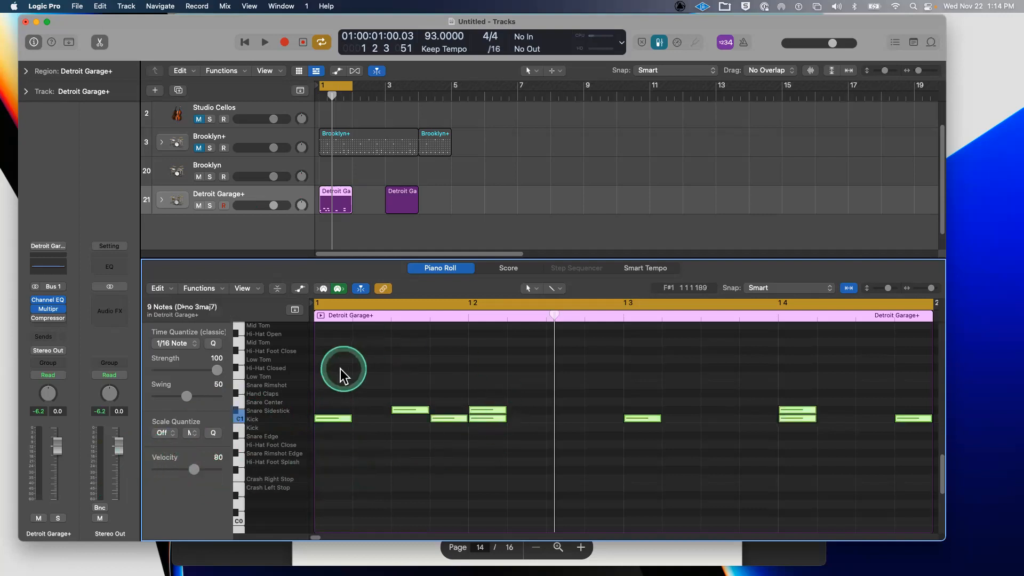
click(283, 419)
click(273, 411)
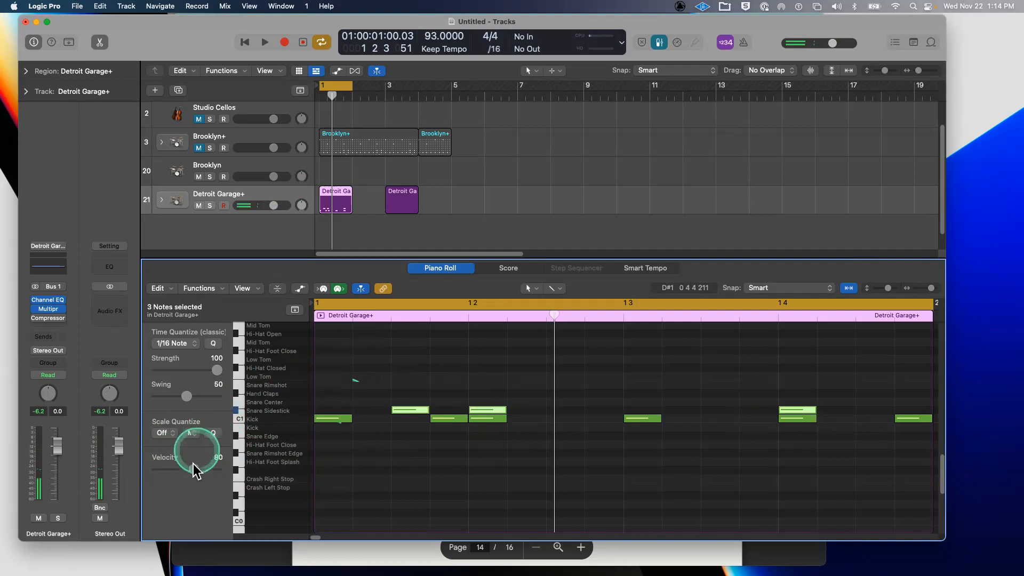
mouse_move(192, 467)
mouse_down()
mouse_move(160, 468)
mouse_move(196, 472)
mouse_move(172, 466)
mouse_move(187, 466)
mouse_up()
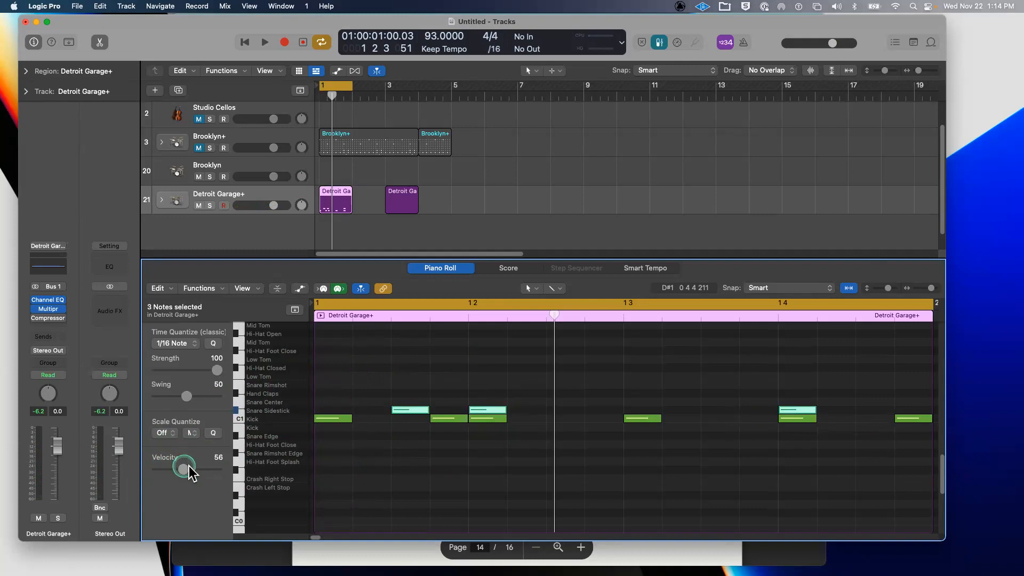
drag(184, 466, 185, 466)
click(382, 467)
click(359, 409)
mouse_move(188, 470)
mouse_down()
mouse_move(215, 472)
mouse_move(181, 476)
mouse_up()
- Vary individual kick velocities, softening the pickup kick to 17 and raising the beat-3 kick to 114, then play
click(336, 418)
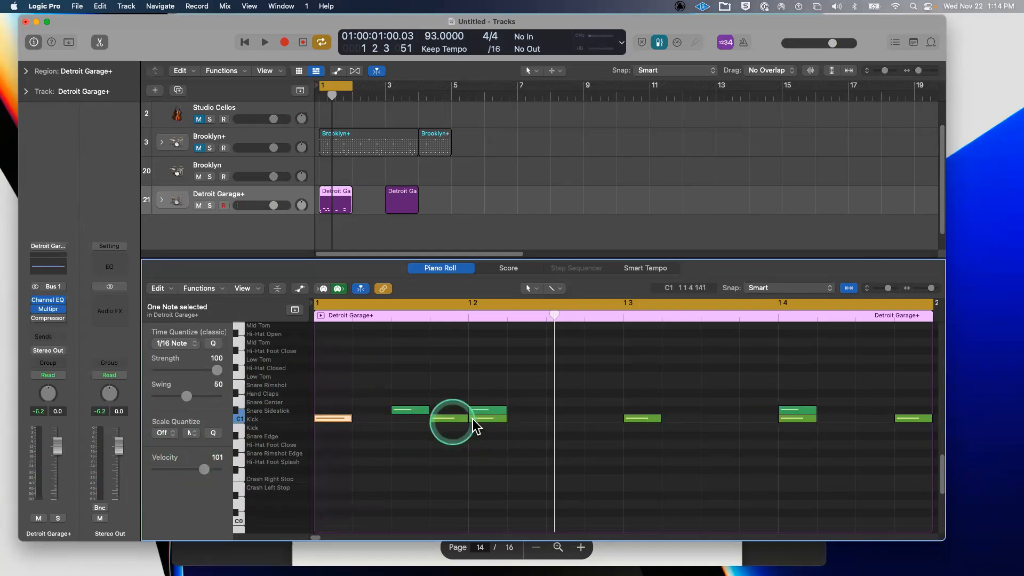
drag(203, 451, 183, 465)
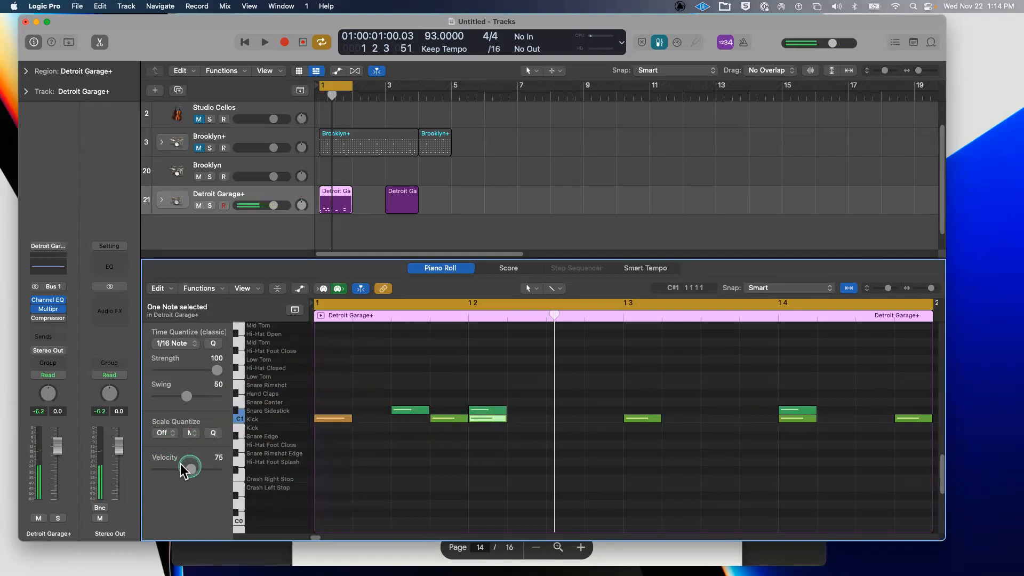
click(449, 418)
drag(194, 468, 160, 472)
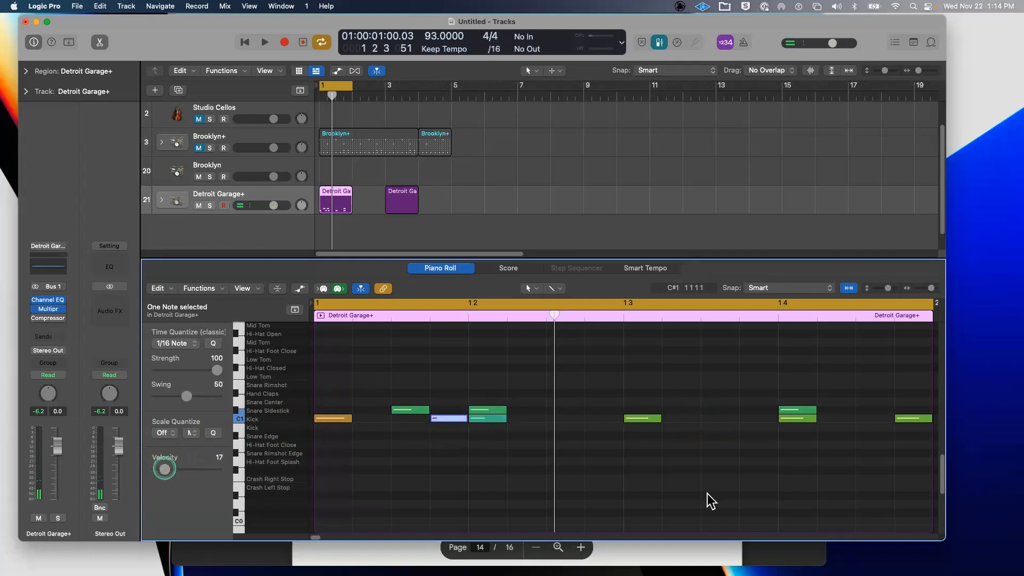
click(645, 418)
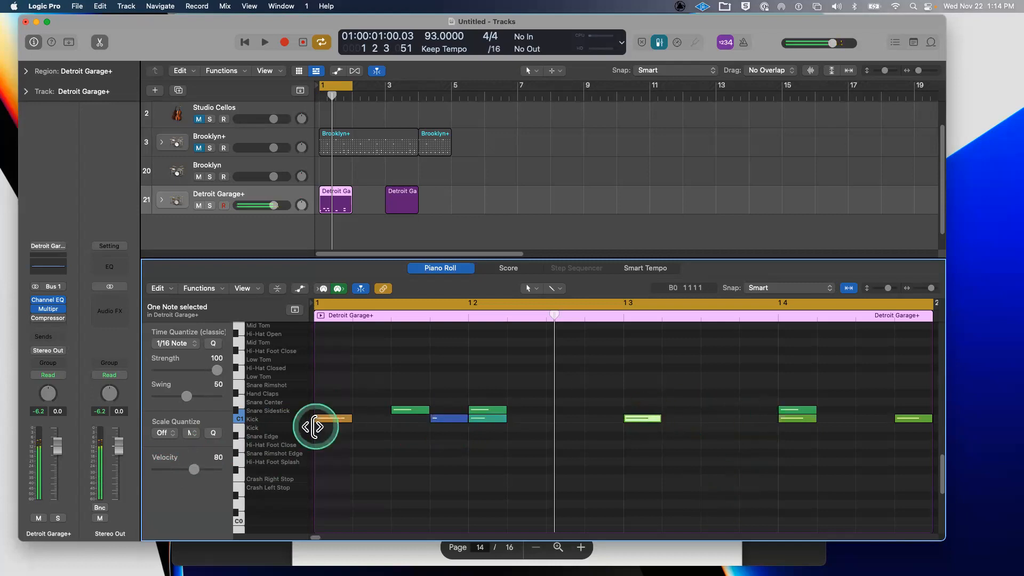
drag(194, 468, 214, 473)
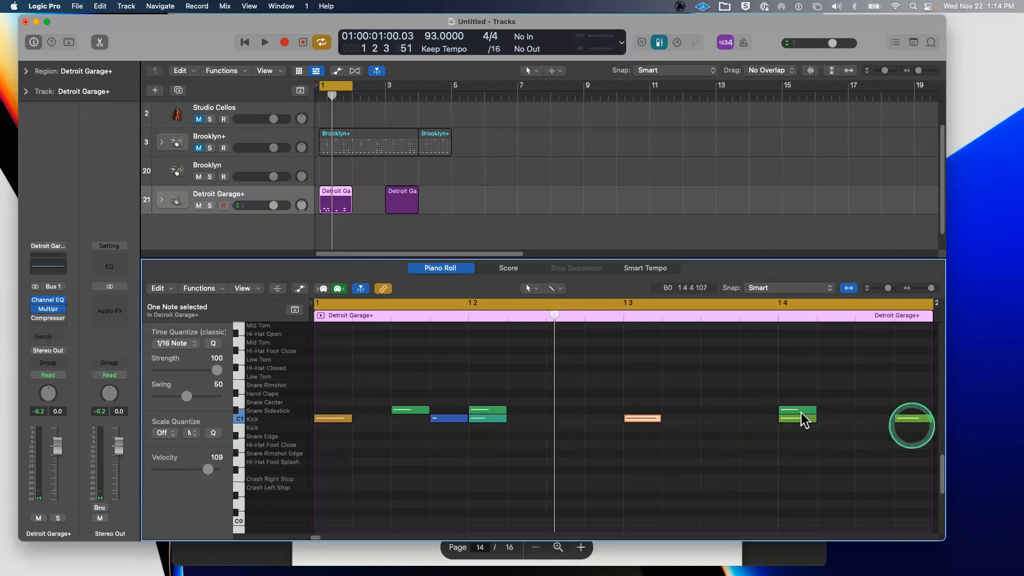
key(space)
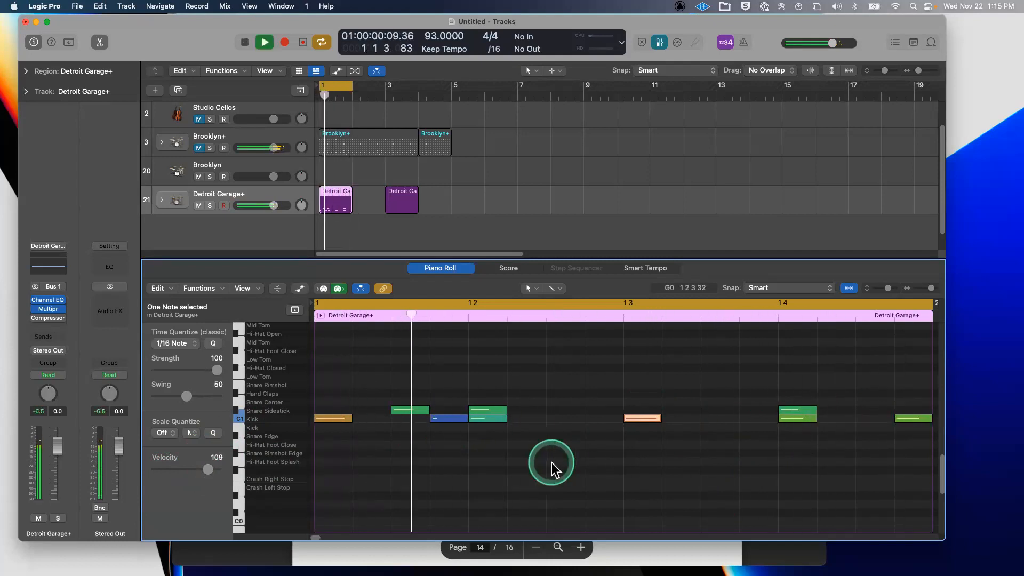
key(space)
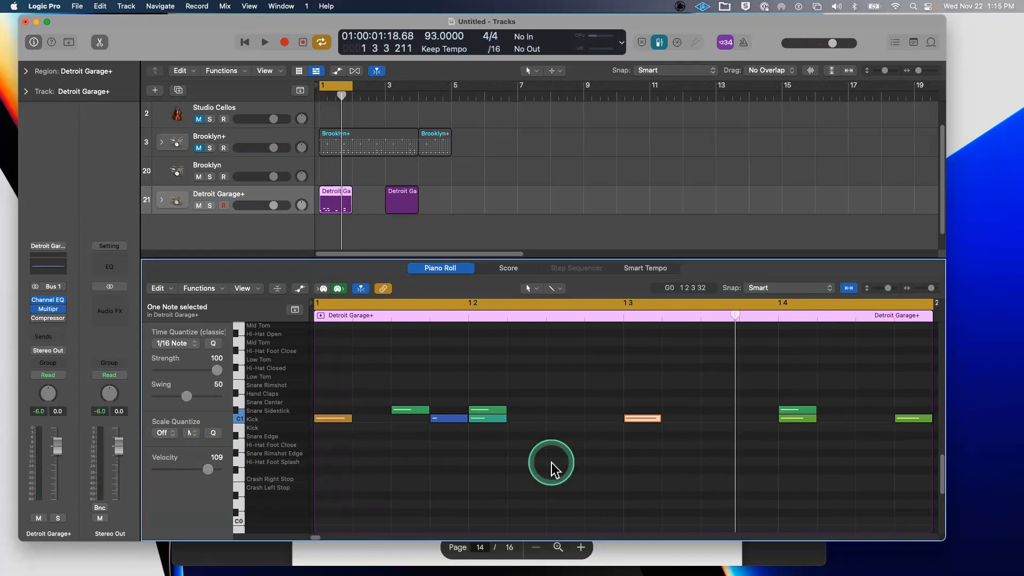
scroll(552, 462, up, 4)
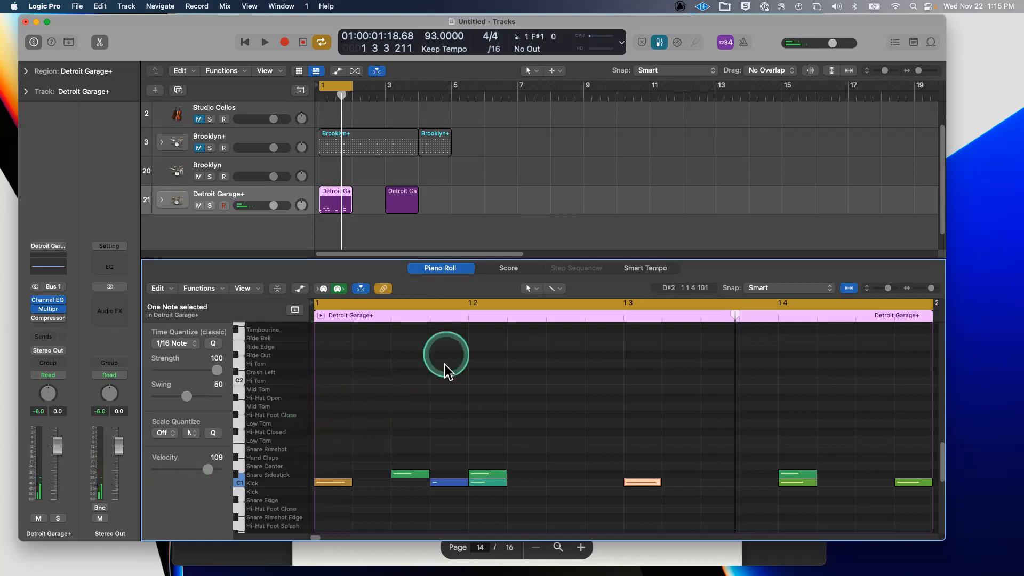
- Stop playback and return the playhead to bar 1, after briefly checking the audio settings
click(462, 212)
key(super+comma)
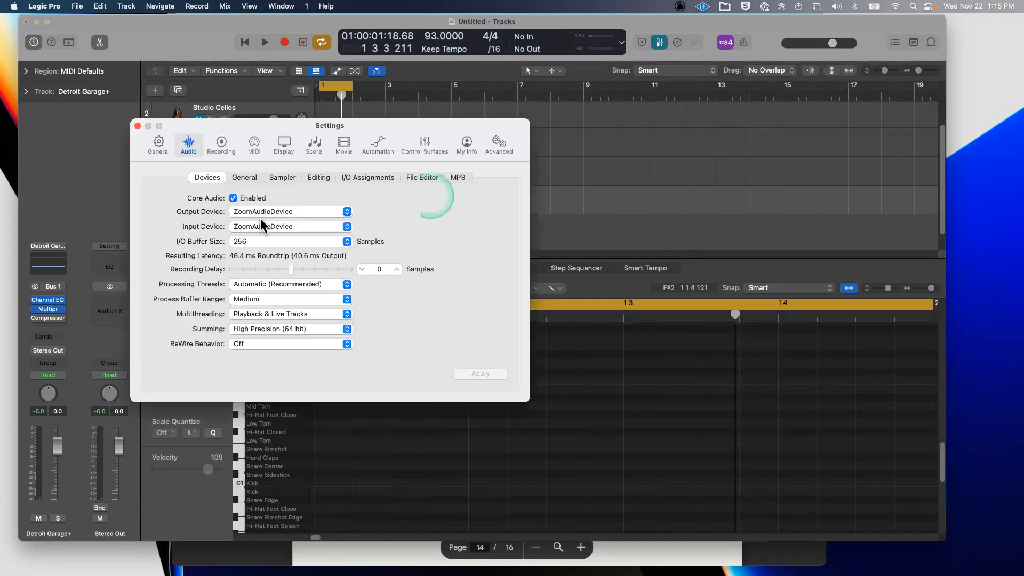
click(138, 126)
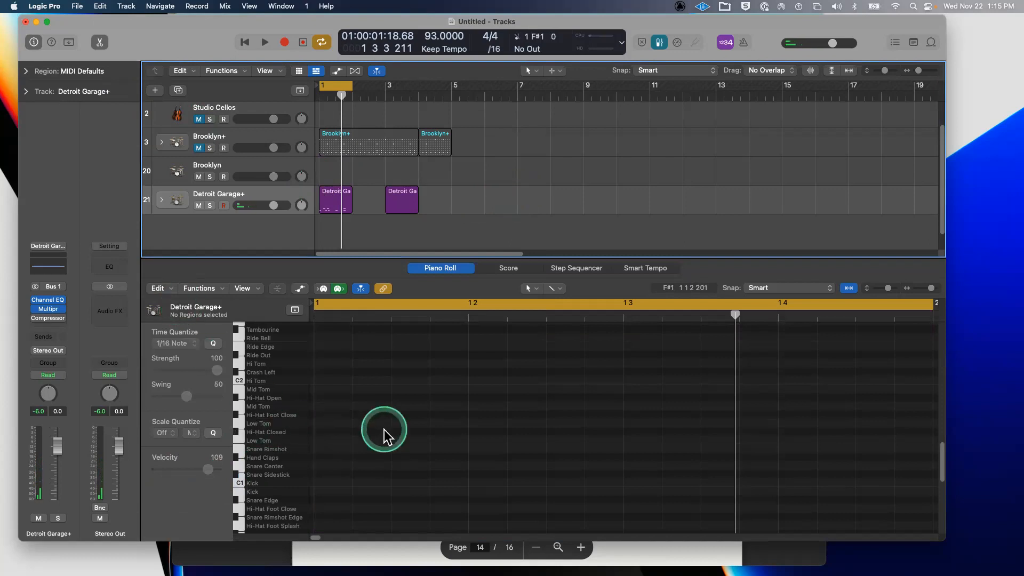
key(Return)
scroll(359, 436, up, 3)
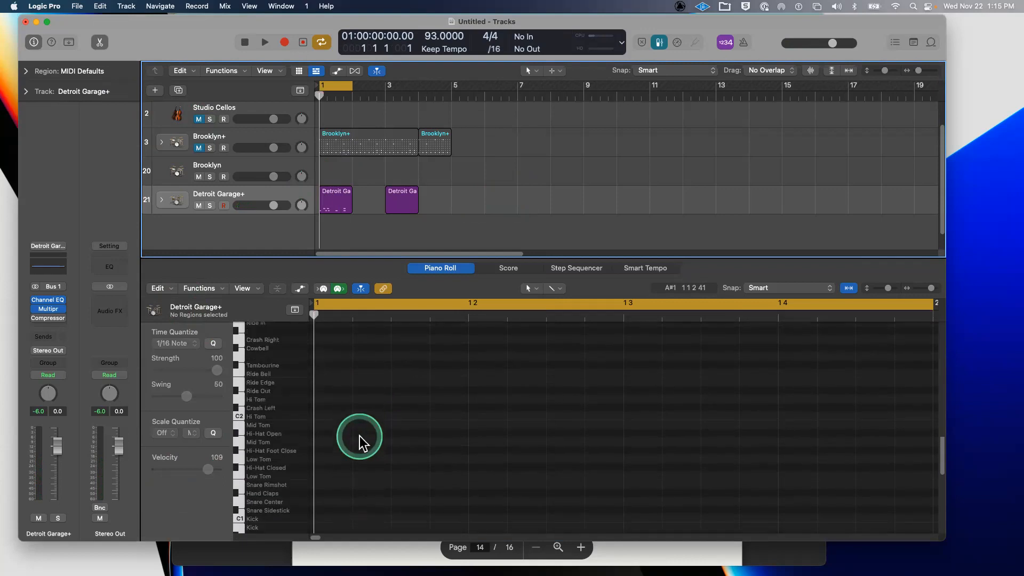
- Delete the second Detroit Garage+ region at bar 3, keeping only the bar-1 pattern
click(336, 200)
click(400, 191)
key(Delete)
click(338, 193)
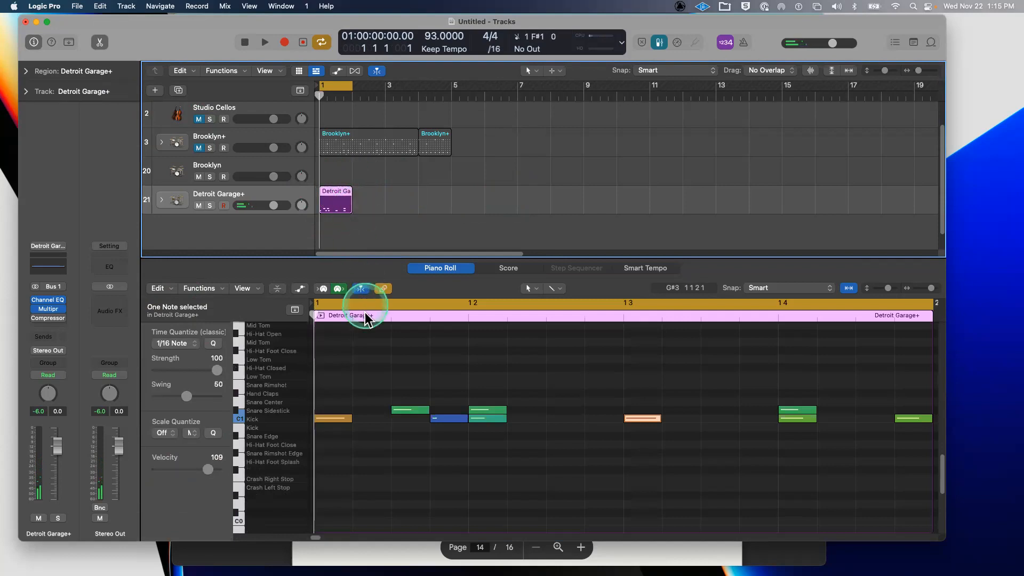
- Play back the drum pattern and arm the Detroit Garage+ track for recording
scroll(363, 333, up, 3)
click(338, 460)
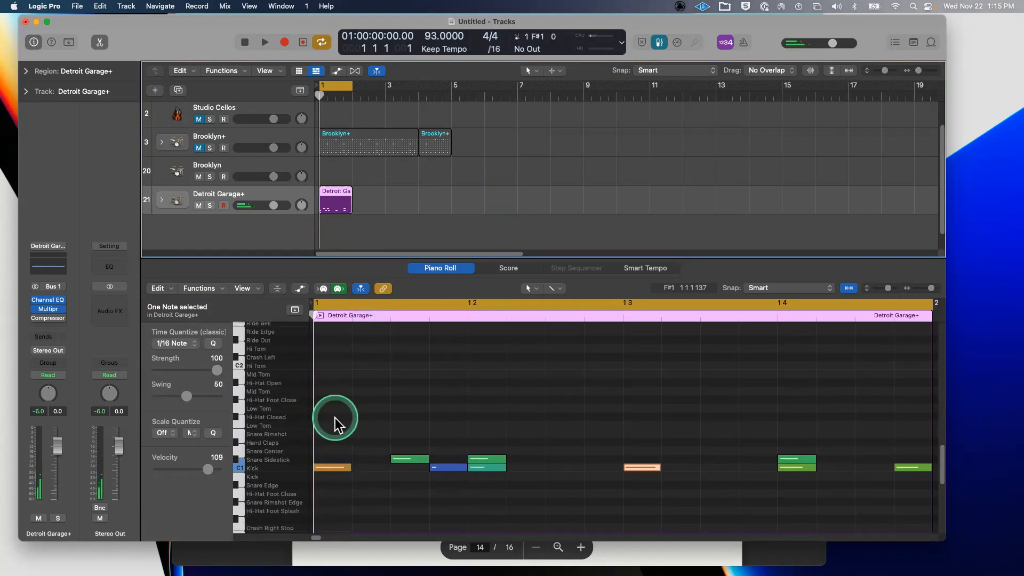
key(space)
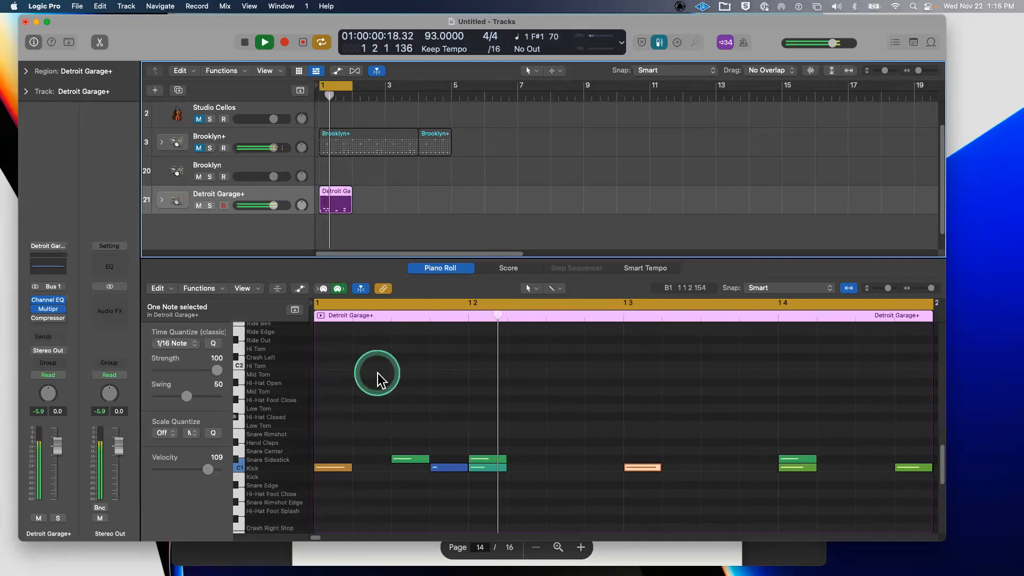
click(222, 205)
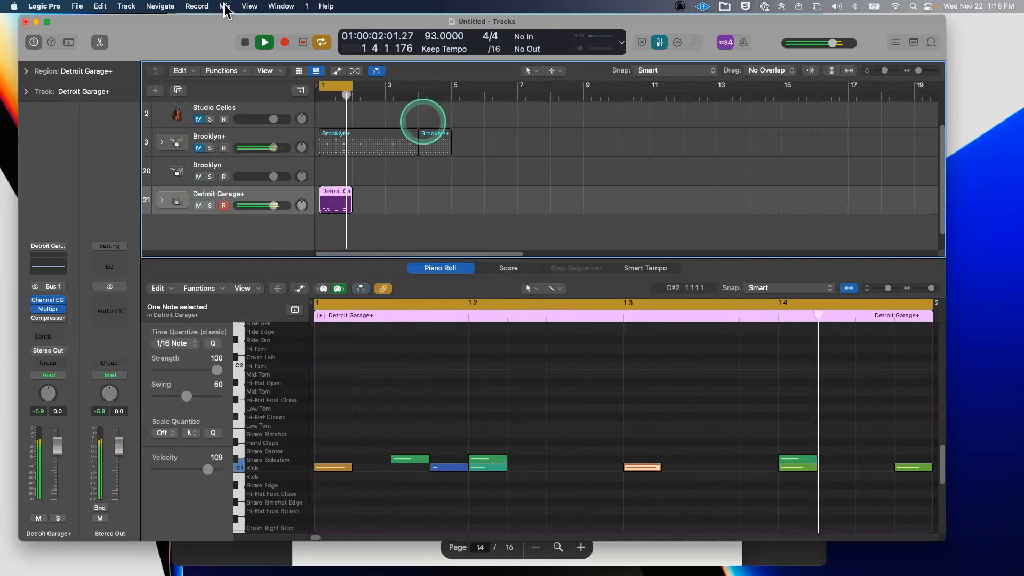
- Record a closed hi-hat part over the loop, then delete the extra recorded take and its track
click(285, 42)
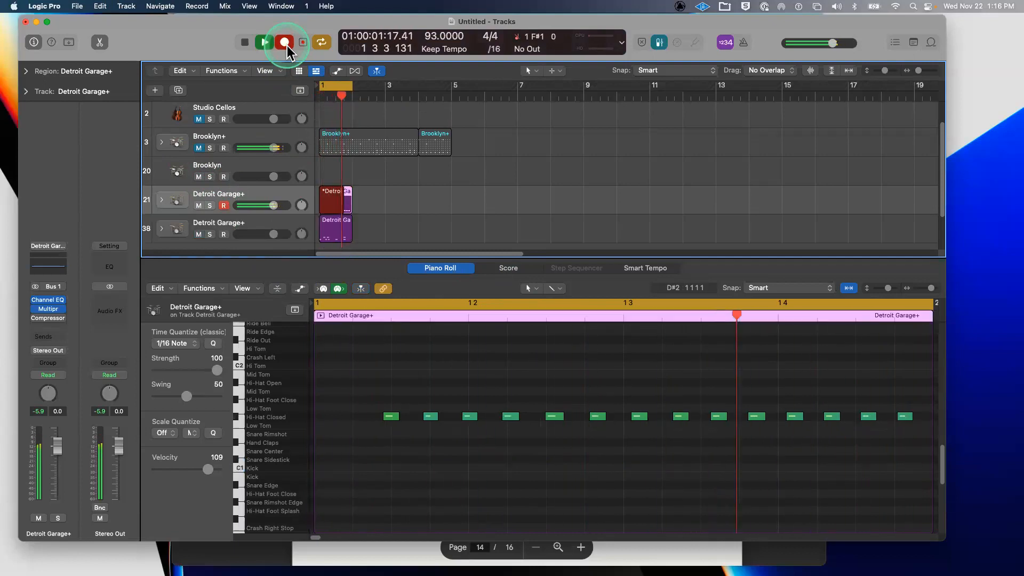
key(space)
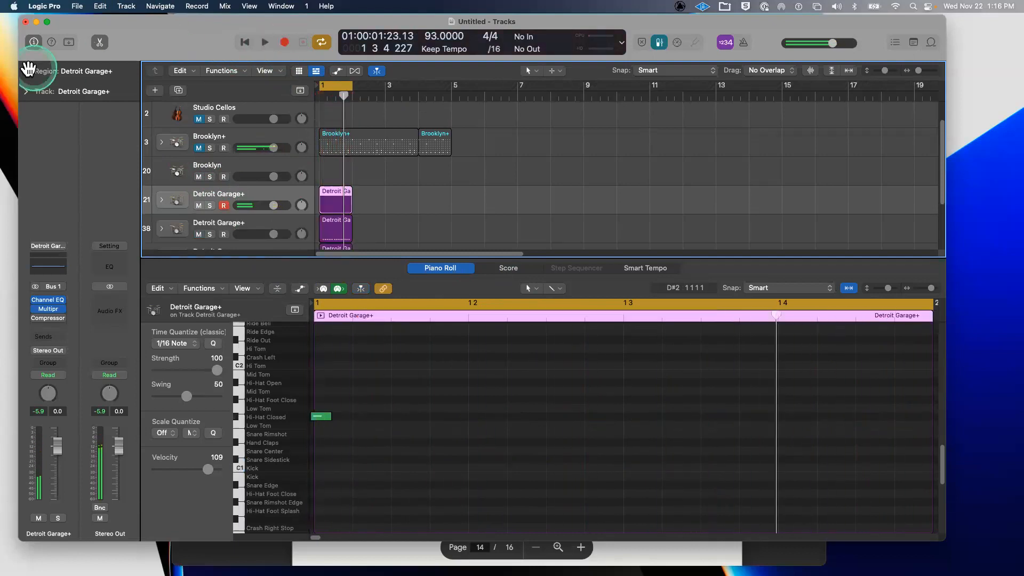
click(464, 191)
scroll(461, 194, down, 2)
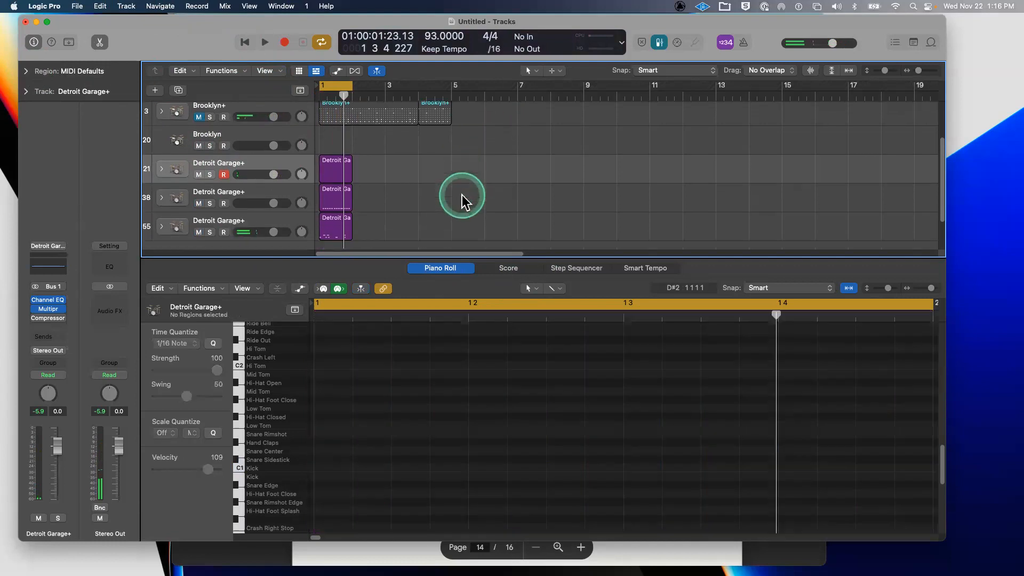
click(338, 174)
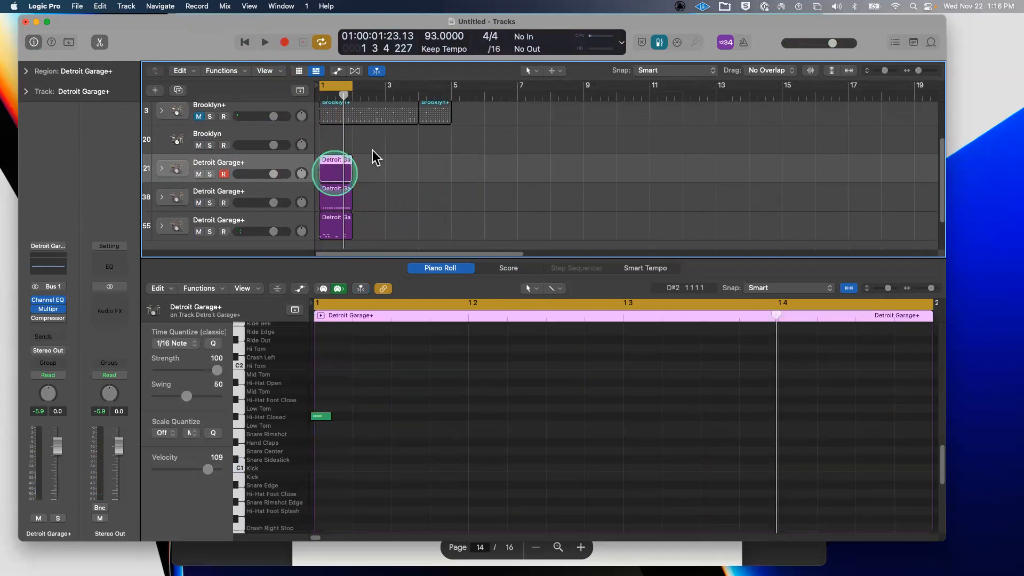
key(Delete)
key(Delete)
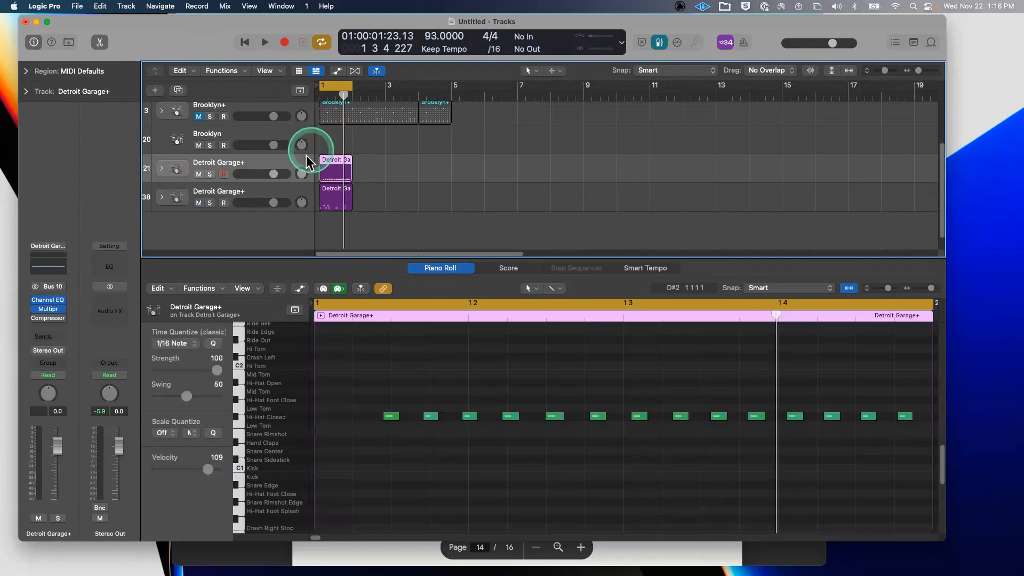
- Open track 38's original pattern and select its six kick notes
click(341, 191)
click(340, 161)
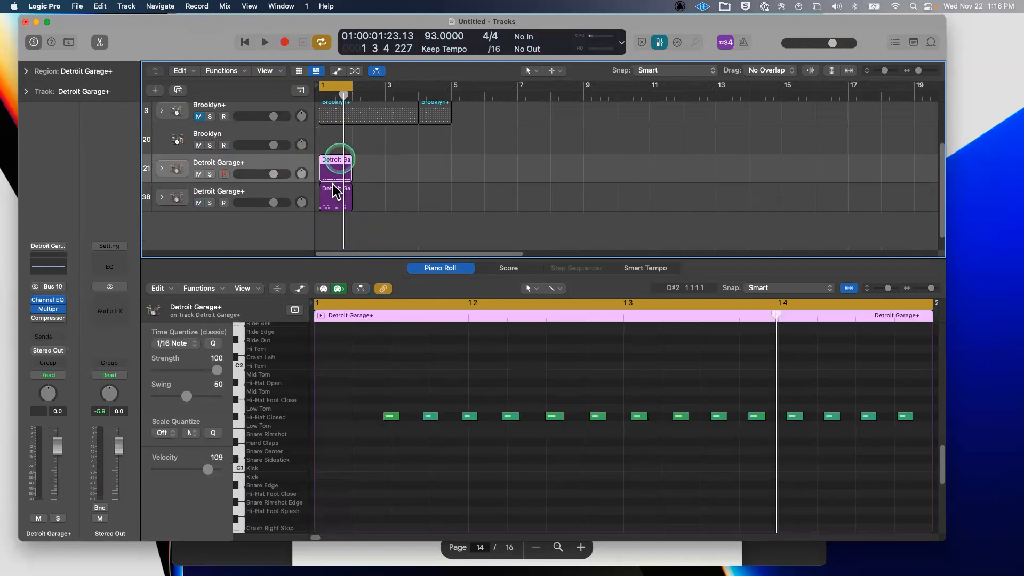
click(331, 190)
click(337, 156)
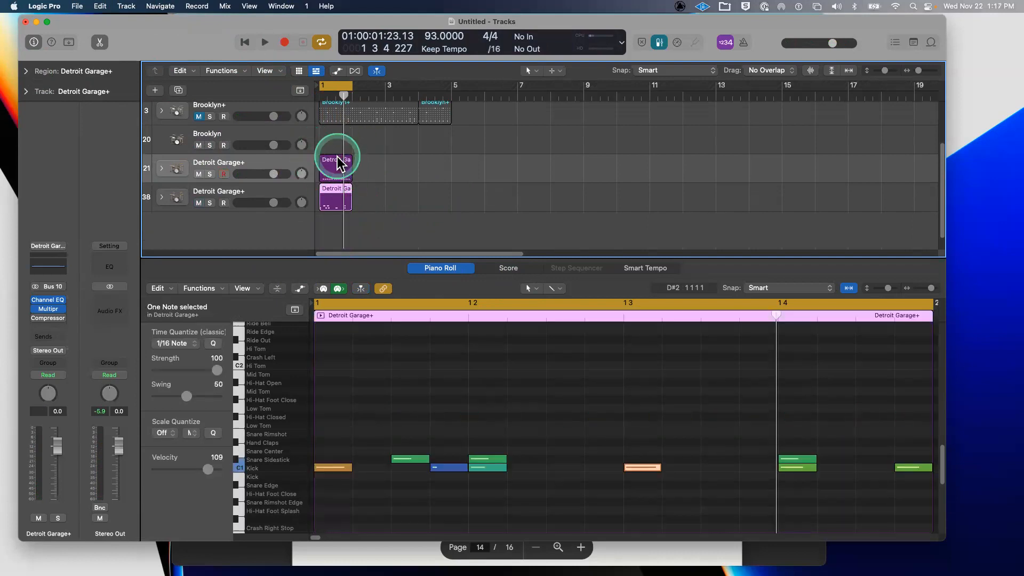
click(337, 186)
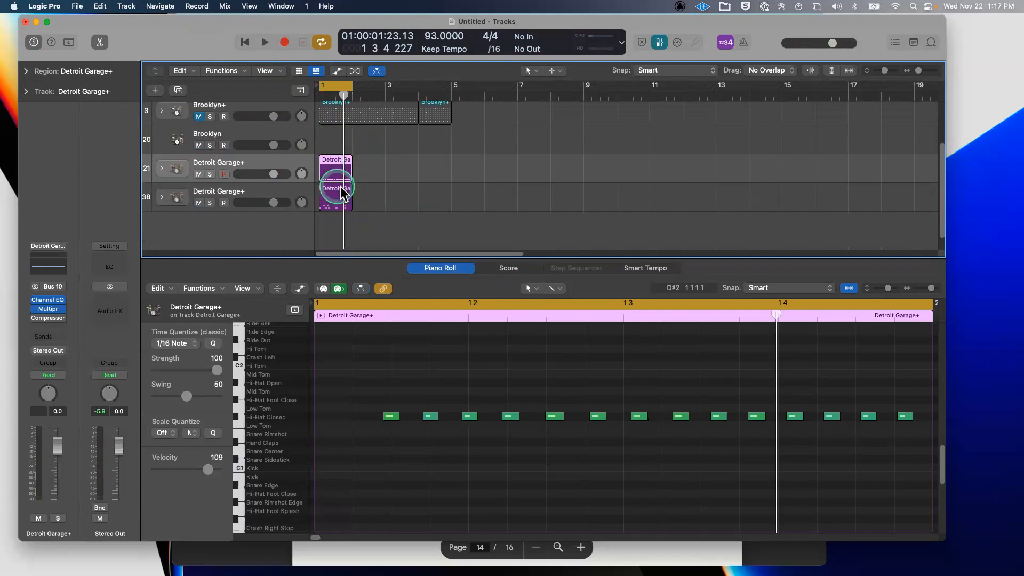
click(236, 465)
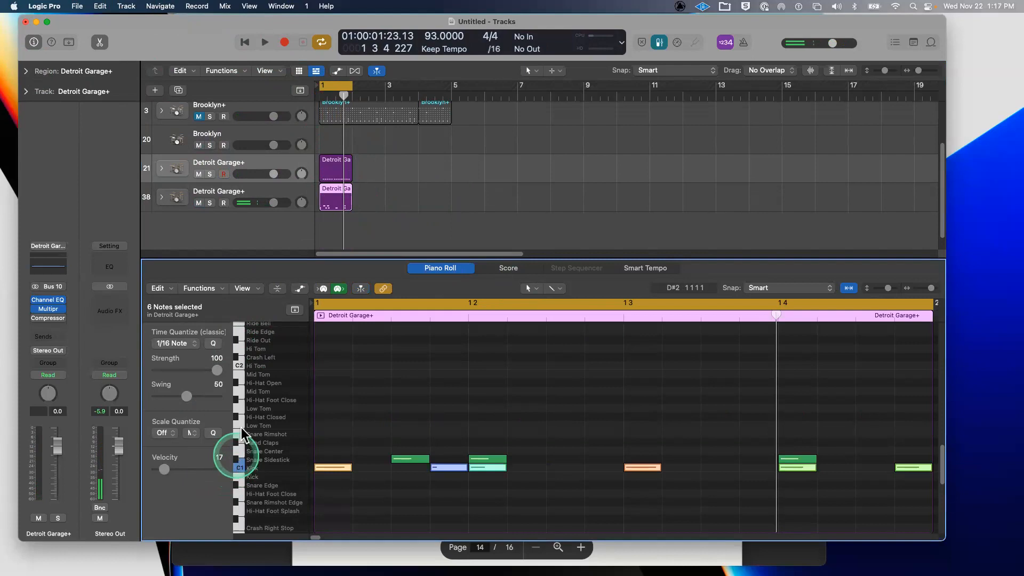
- Switch to the hi-hat region on track 21 and bring the kick notes into its note editor
click(262, 162)
click(202, 172)
click(187, 175)
click(251, 170)
click(334, 380)
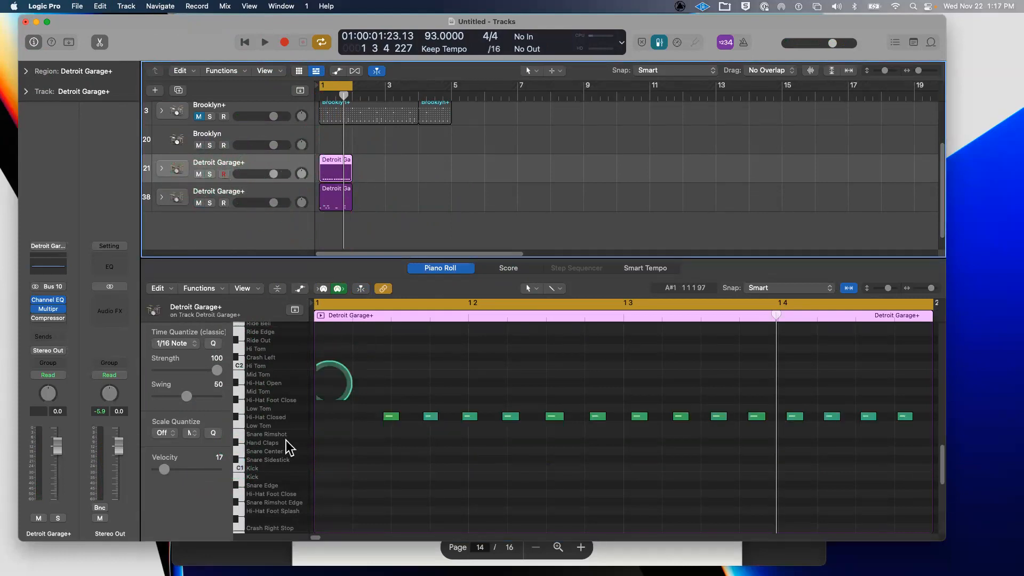
click(291, 466)
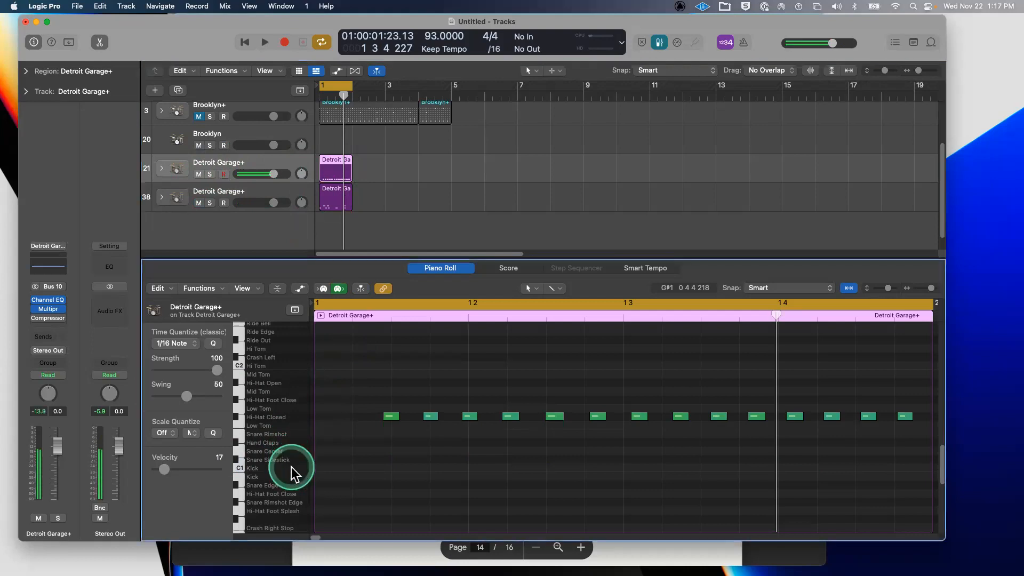
click(243, 465)
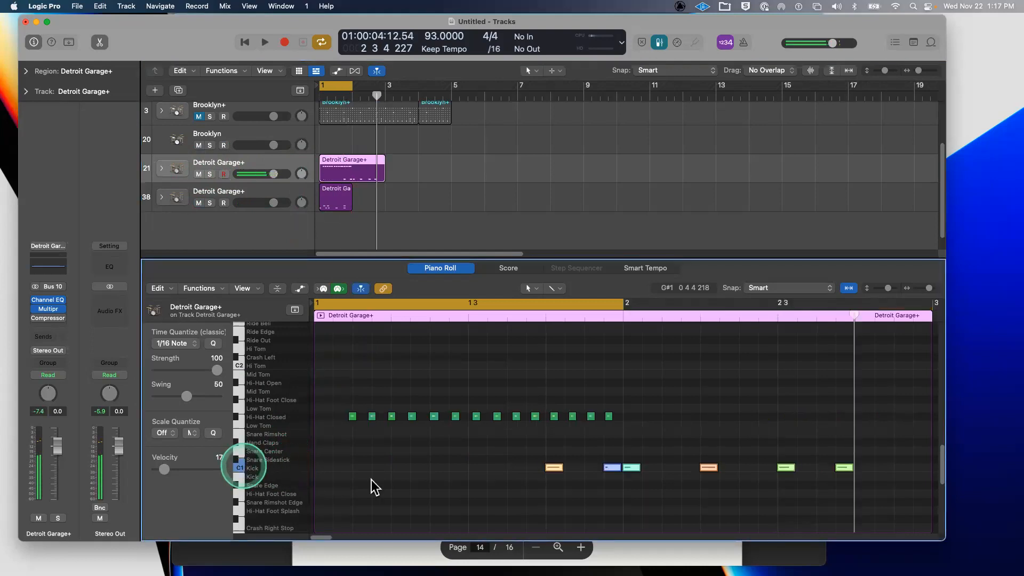
click(501, 497)
click(552, 469)
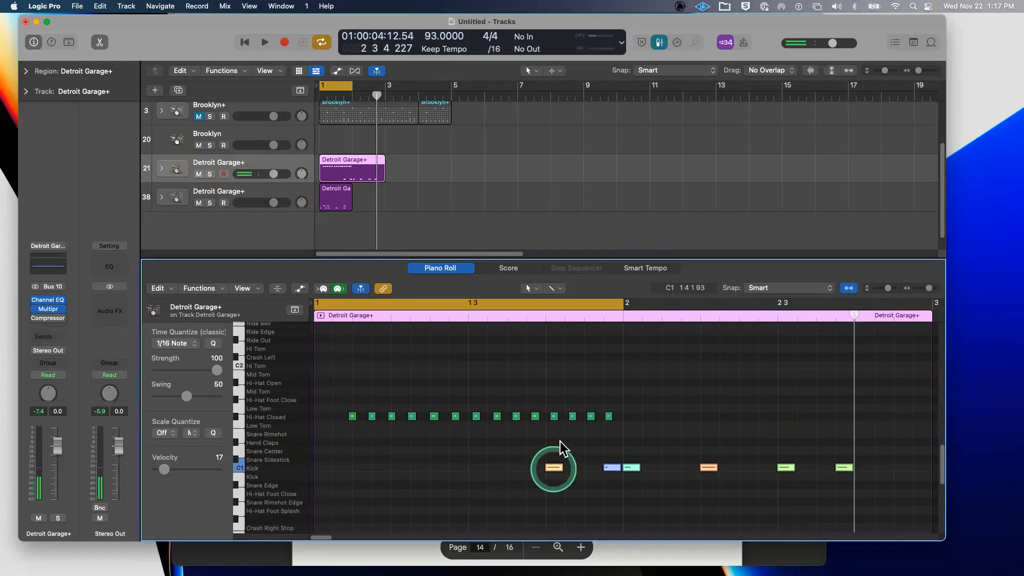
- Move the pasted kick notes to bar 1 and select track 38's three Snare Sidestick notes
drag(549, 439, 813, 484)
drag(476, 469, 325, 466)
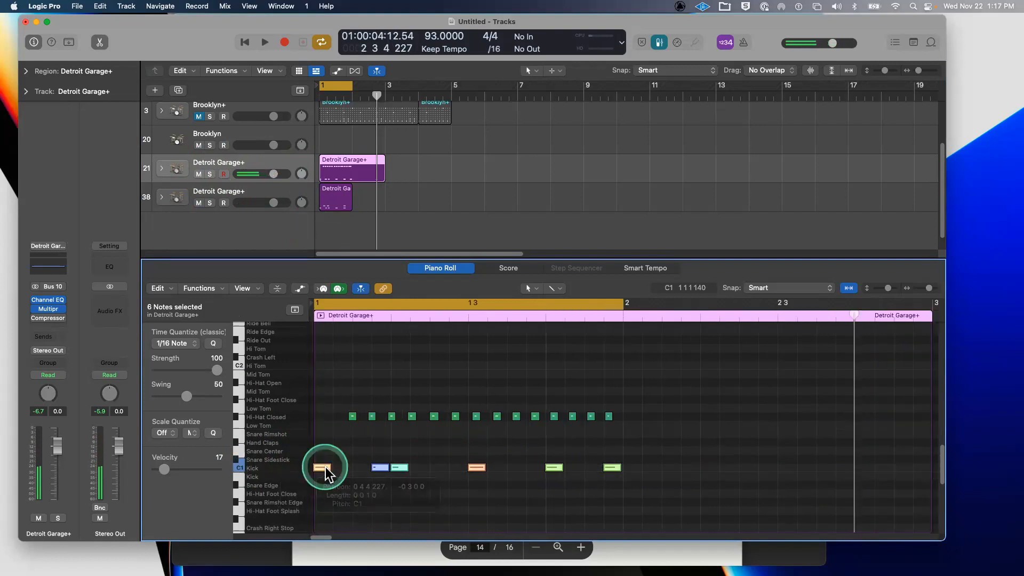
click(212, 199)
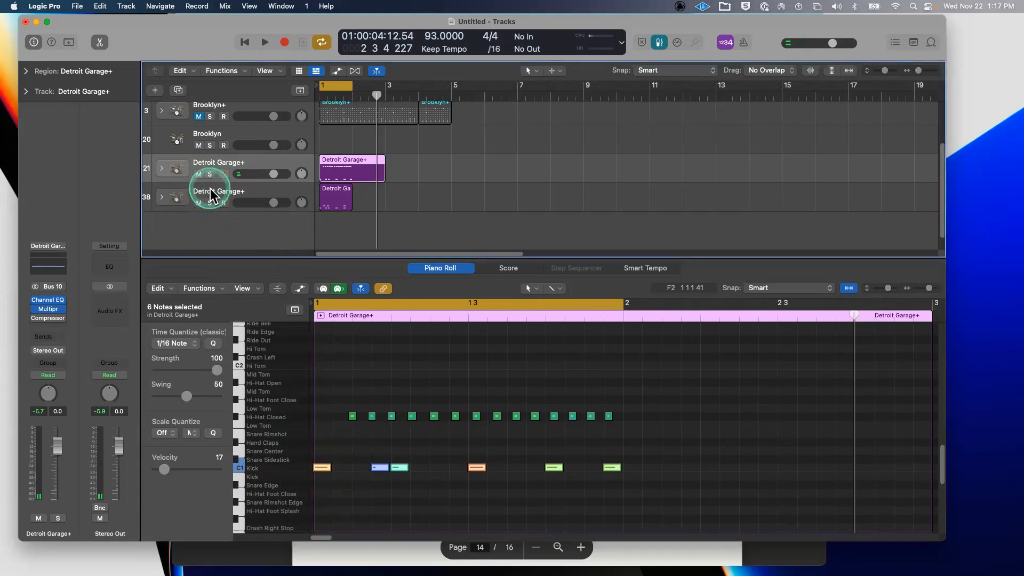
click(288, 458)
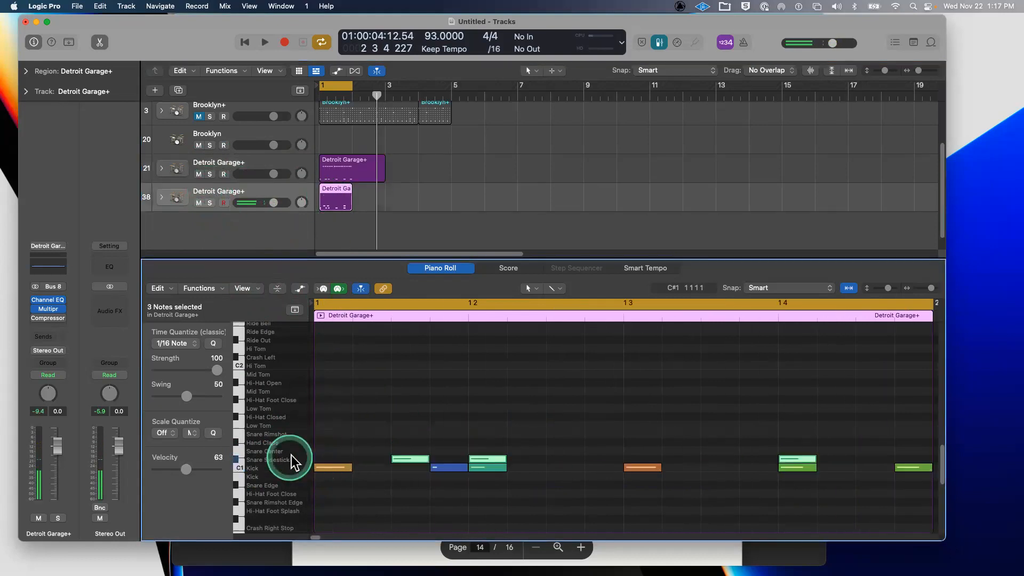
- Paste the Snare Sidestick hits into the hi-hat region, shift them later, and play the groove
click(273, 169)
click(285, 452)
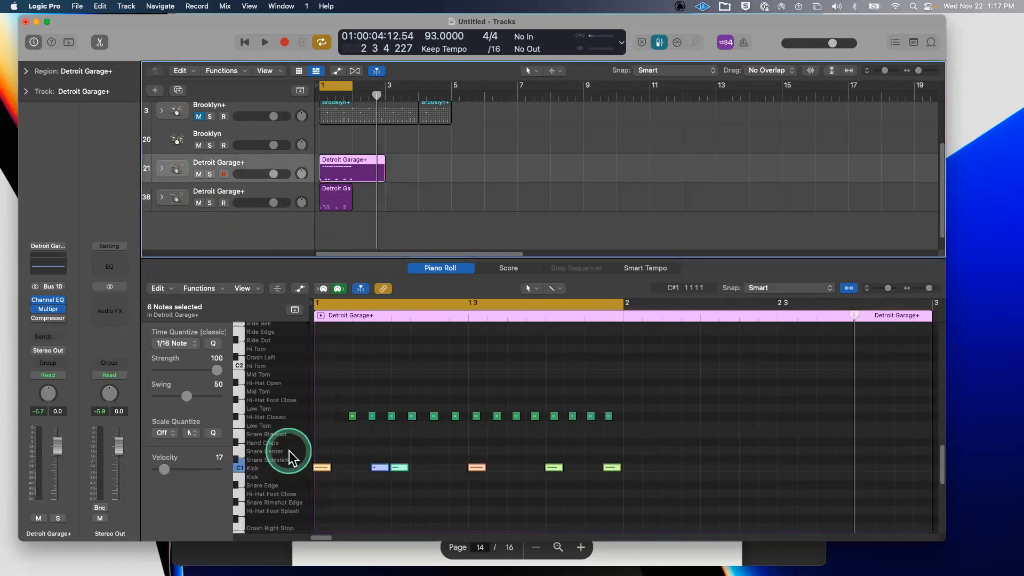
click(243, 449)
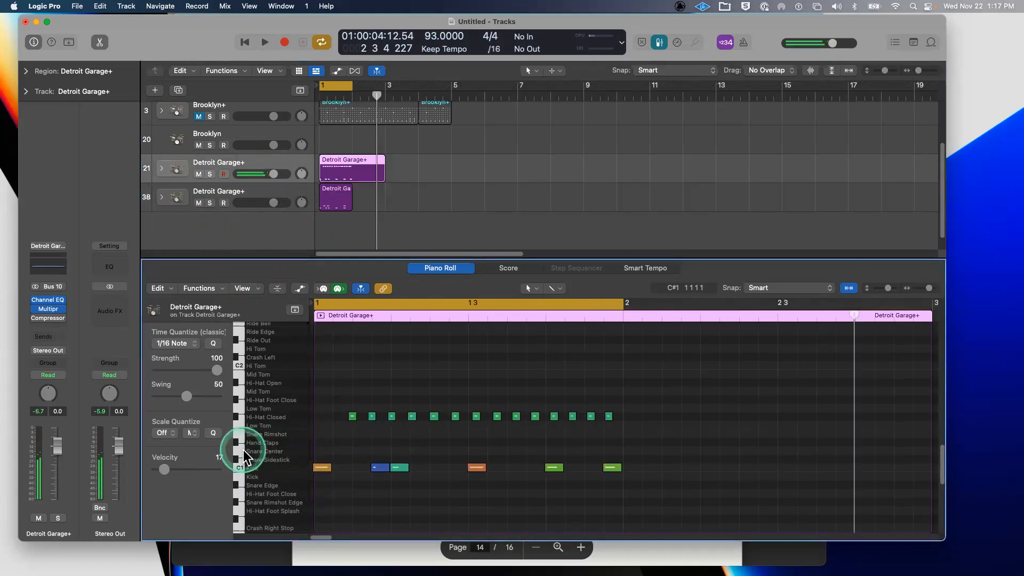
key(Return)
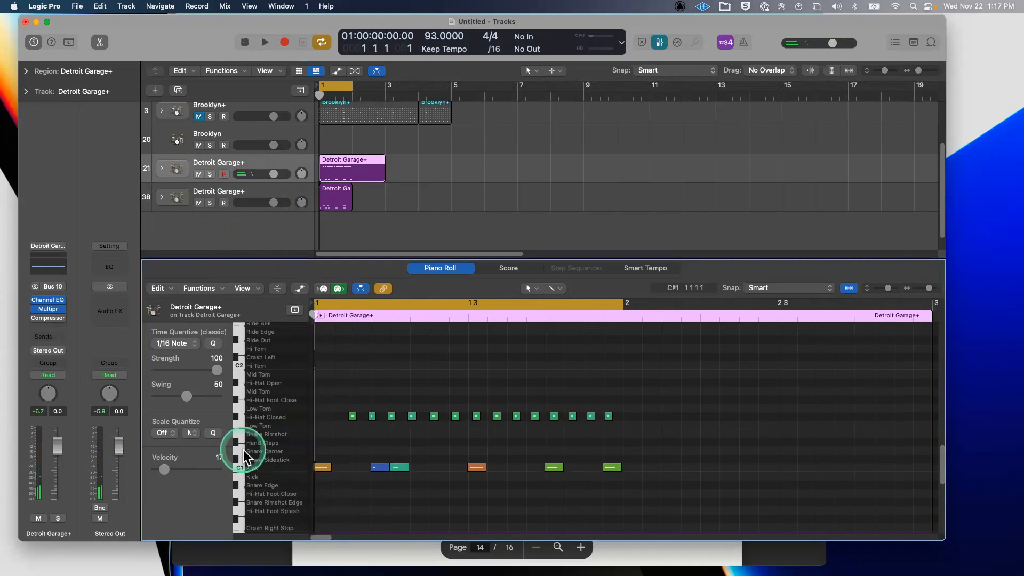
key(super+v)
click(324, 459)
mouse_move(333, 460)
mouse_down()
mouse_move(311, 464)
mouse_move(393, 466)
mouse_move(349, 458)
mouse_up()
key(space)
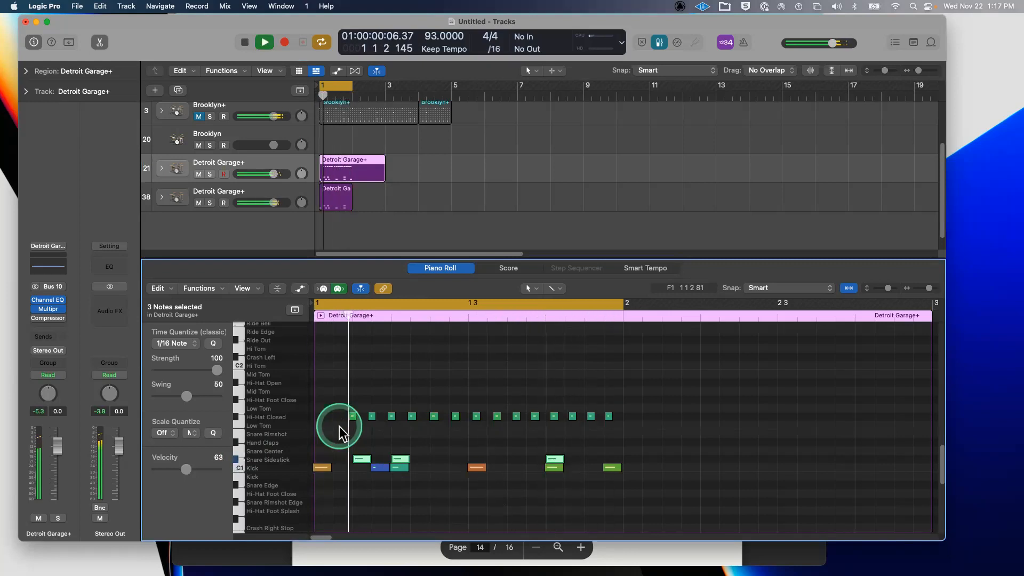
key(space)
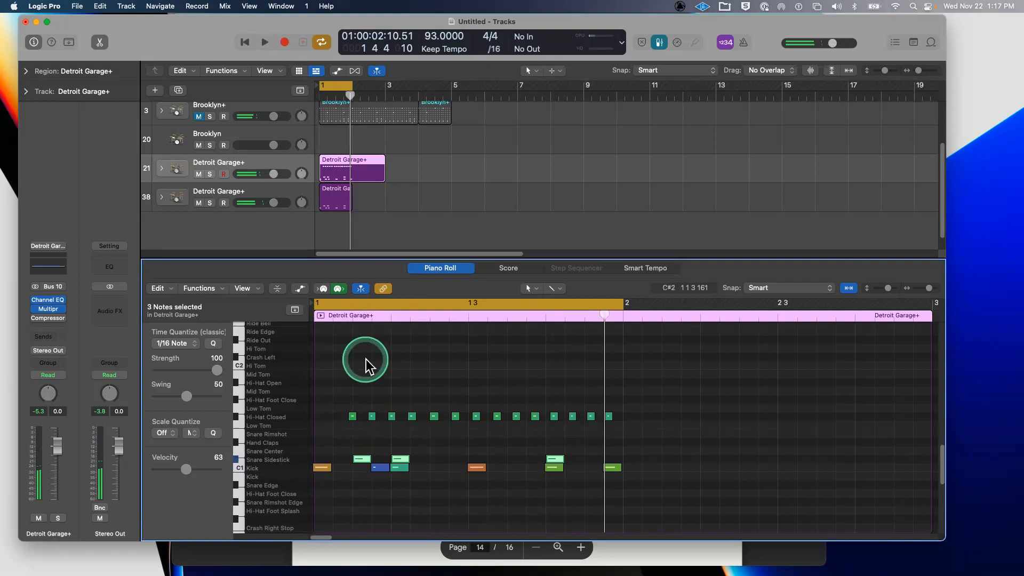
click(254, 200)
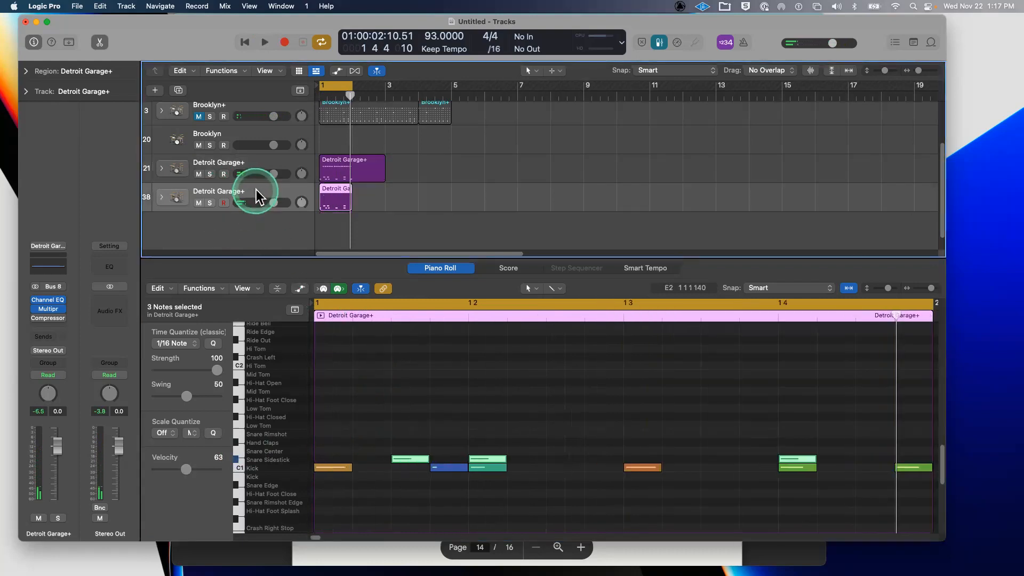
- Delete the original pattern region and the now-empty track 38
key(Delete)
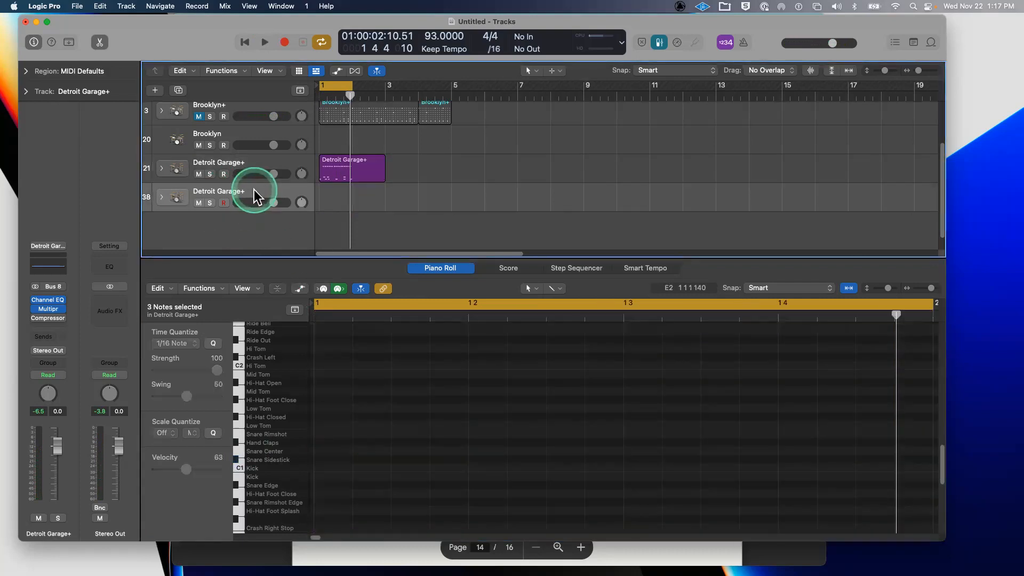
key(super+BackSpace)
click(361, 344)
click(322, 467)
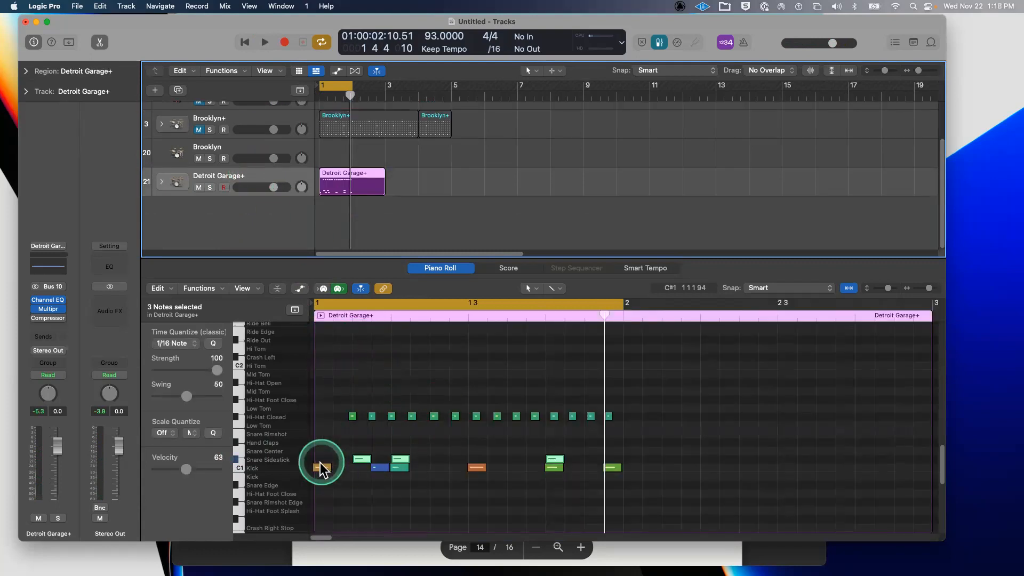
click(325, 408)
- Quantize the 14 Hi-Hat Closed notes to a 1/16 grid, then undo the quantize
drag(363, 423, 632, 423)
click(395, 415)
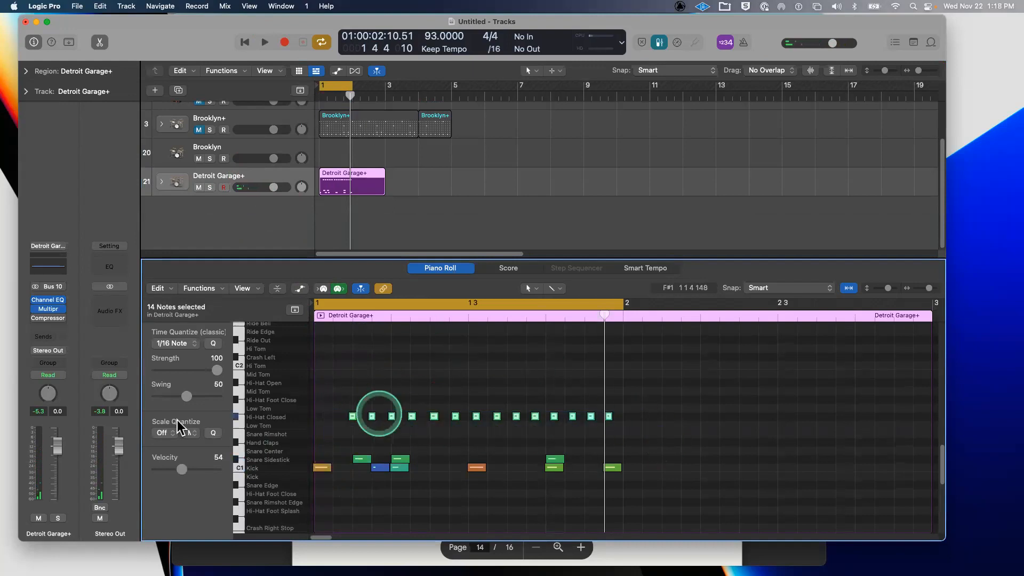
click(213, 343)
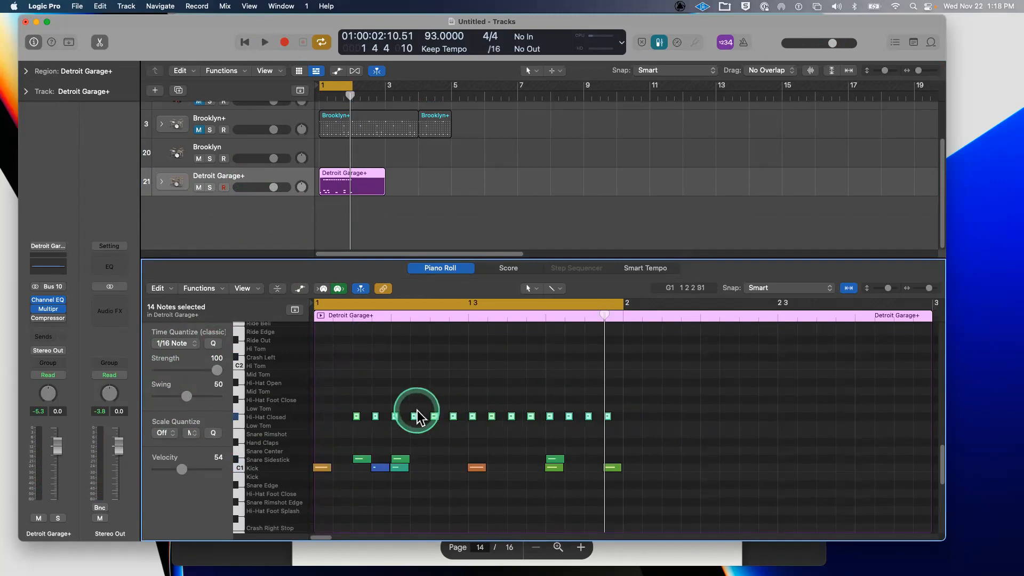
key(super+z)
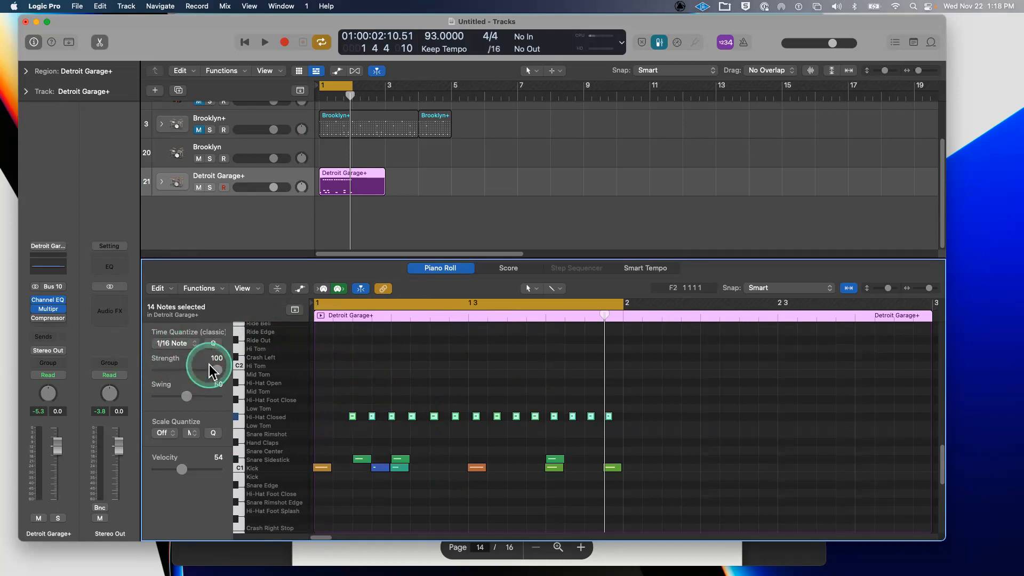
- Set quantize strength to 77 and move the first two closed hi-hats to the start of bar 1
drag(216, 369, 202, 369)
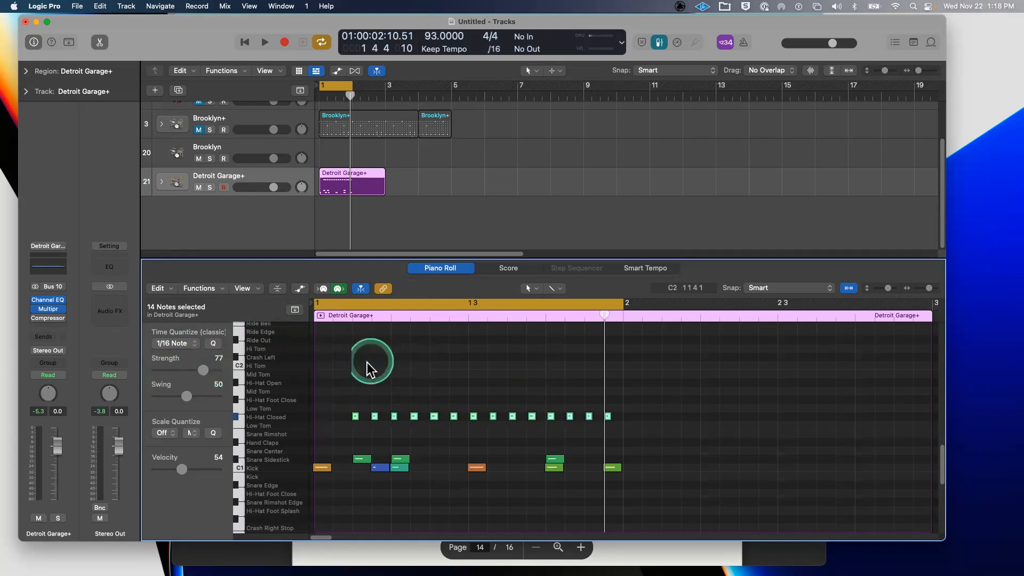
click(345, 405)
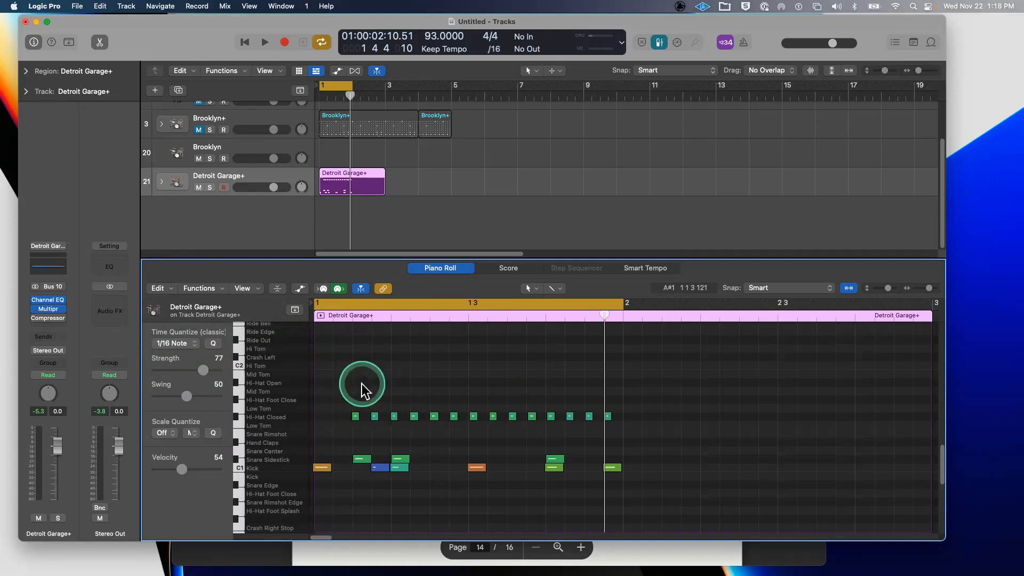
drag(357, 393, 384, 427)
click(356, 416)
drag(355, 417, 318, 416)
click(388, 340)
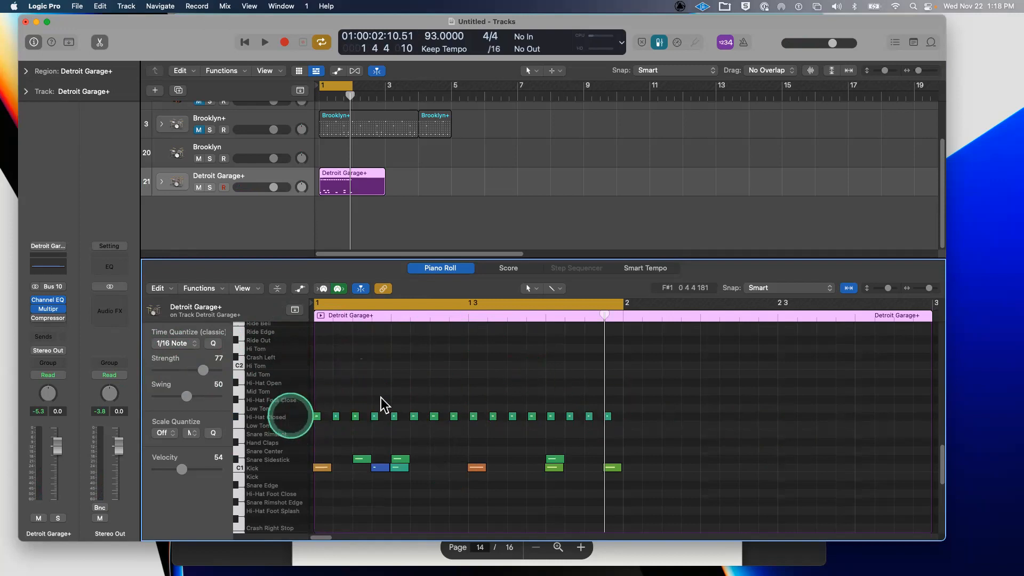
- Raise the velocity of all 16 closed hi-hat notes to 63
click(305, 417)
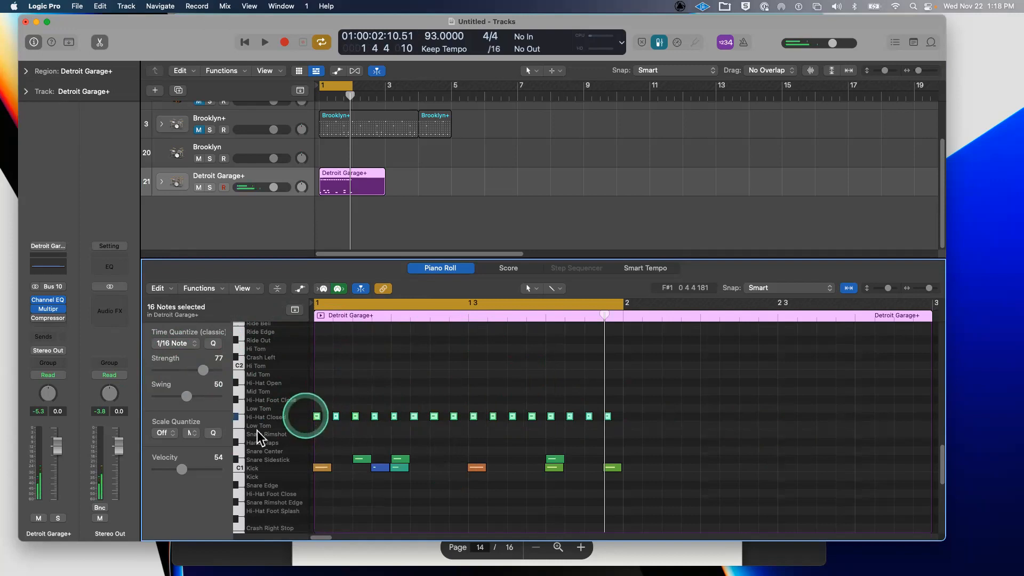
drag(183, 469, 187, 469)
click(349, 387)
click(294, 424)
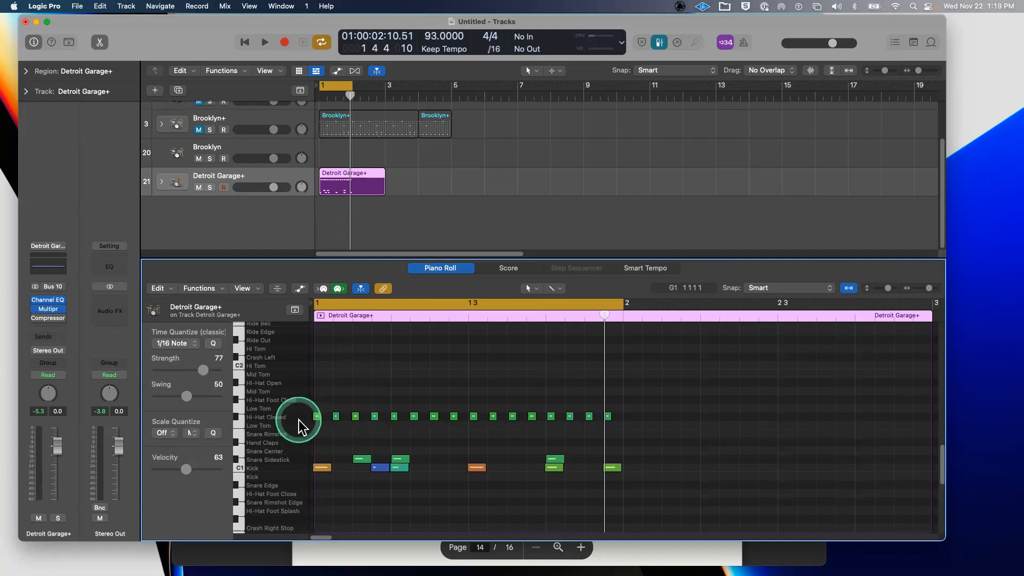
click(297, 415)
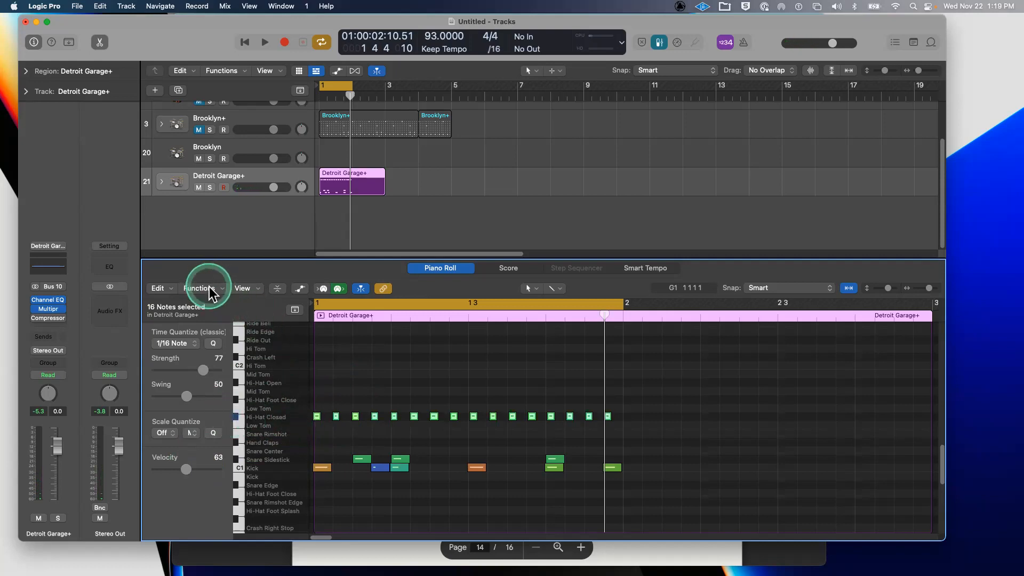
- Load the Random Velocity MIDI Transform preset (velocities 1–109) and bring its window fully into view
click(209, 288)
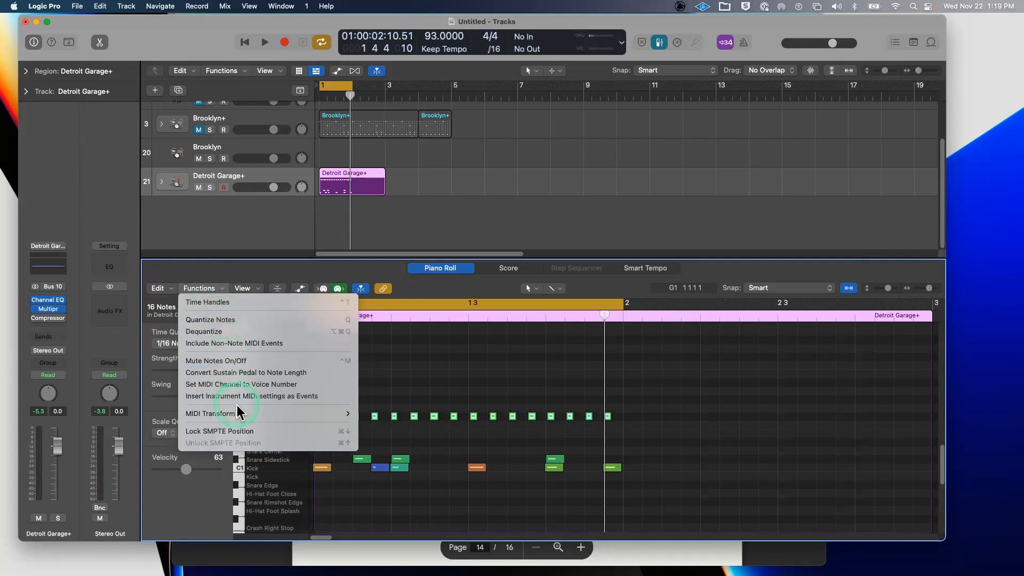
mouse_move(236, 414)
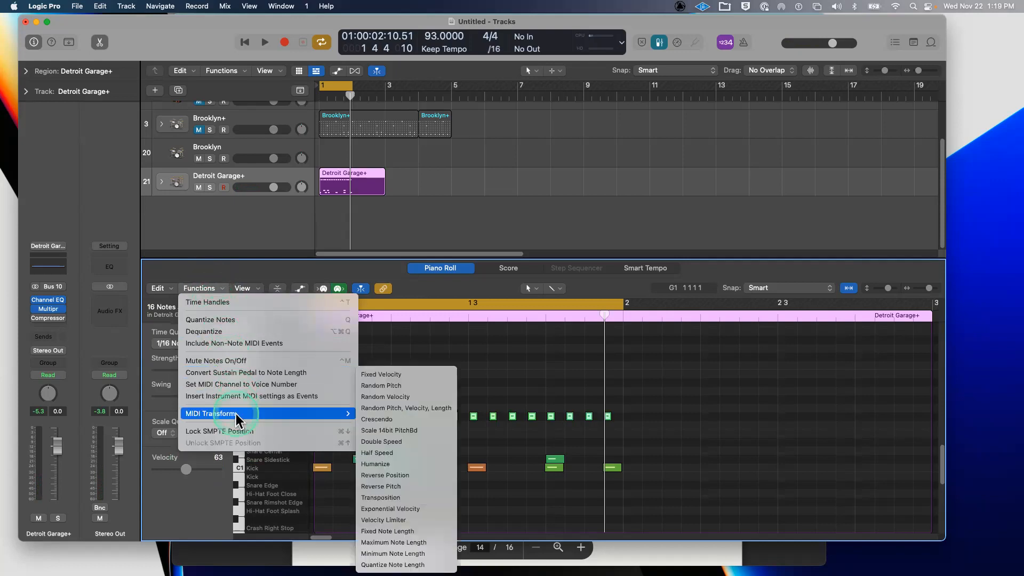
click(392, 395)
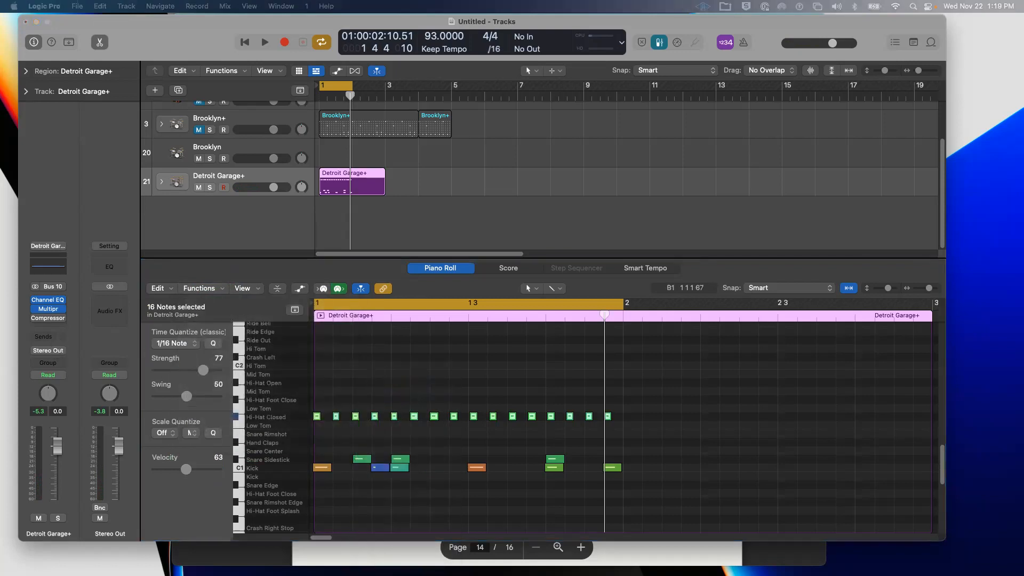
click(17, 155)
drag(0, 11, 852, 51)
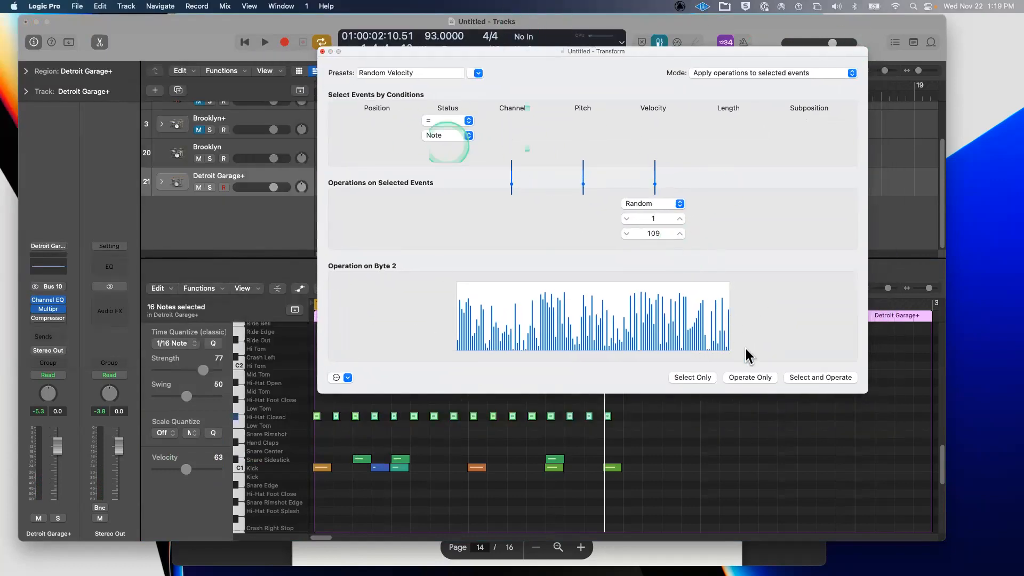
- Randomize the velocities of all 25 notes and play back to hear them
click(817, 378)
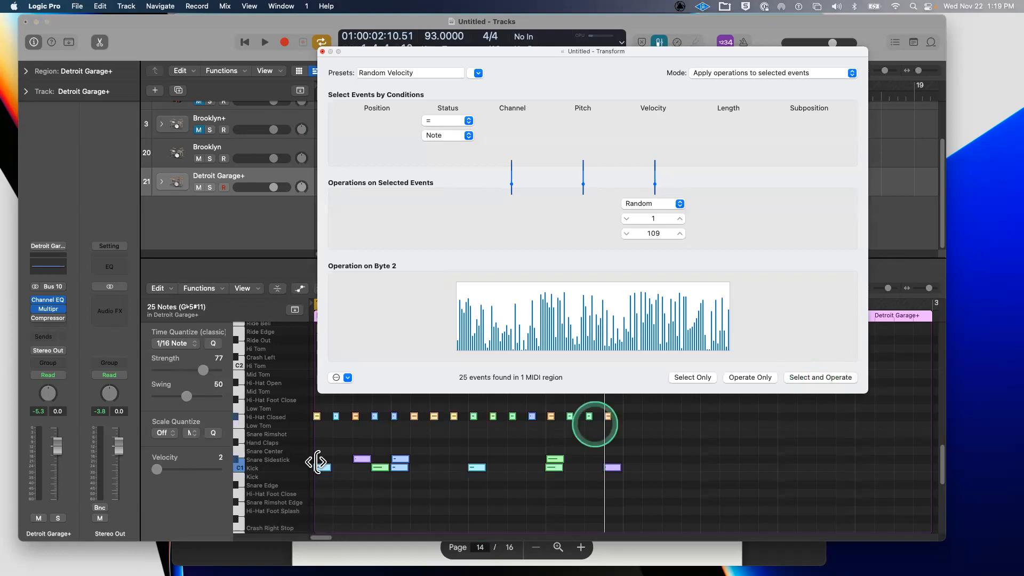
click(322, 51)
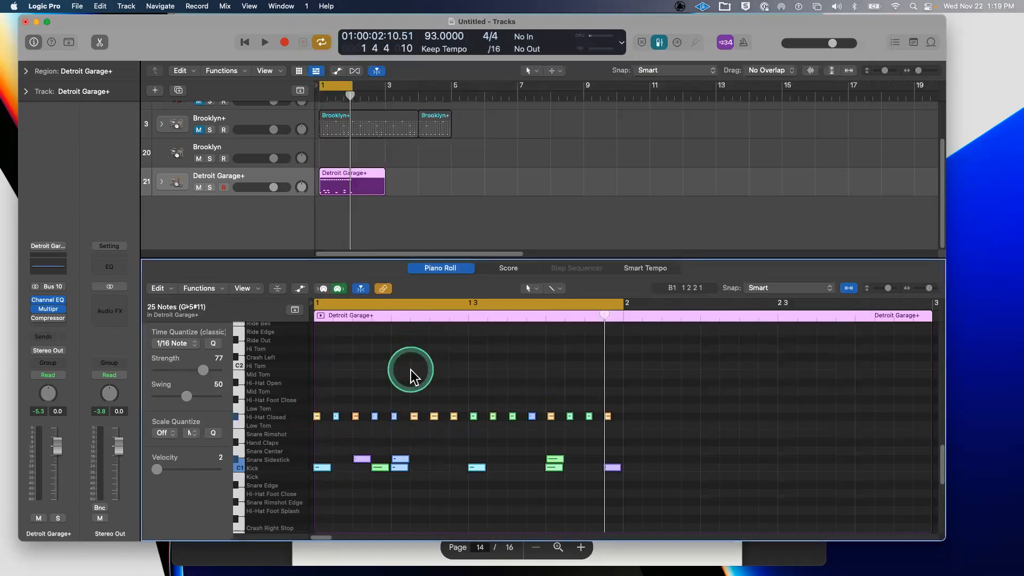
key(space)
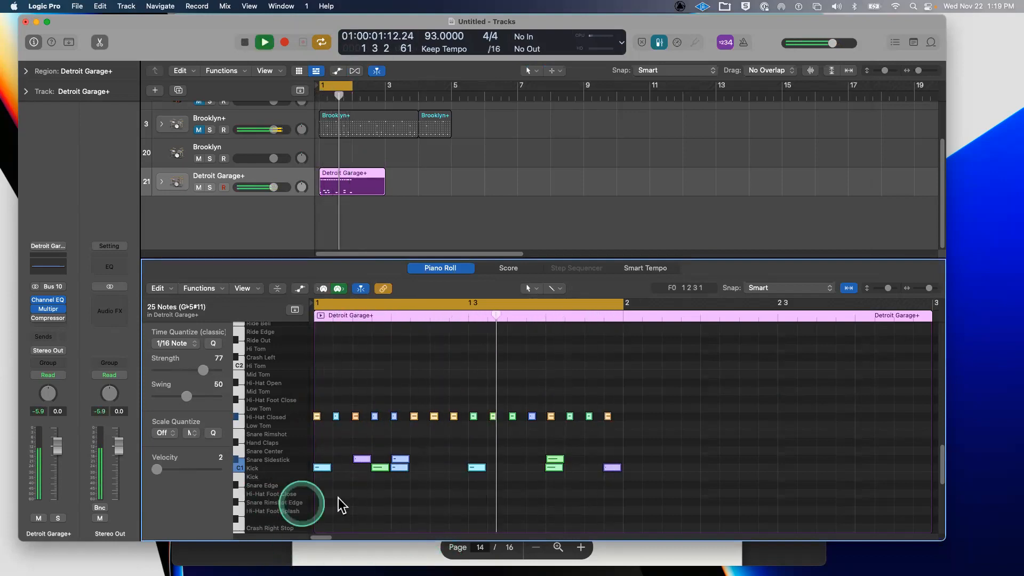
- Nudge the first Kick note slightly later
click(327, 472)
click(327, 472)
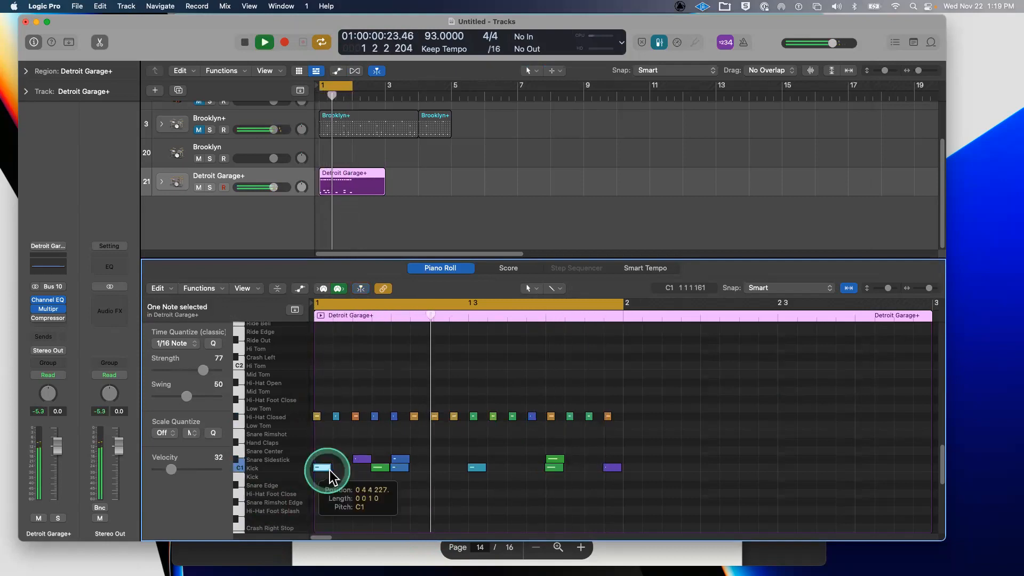
click(330, 474)
click(323, 468)
click(327, 469)
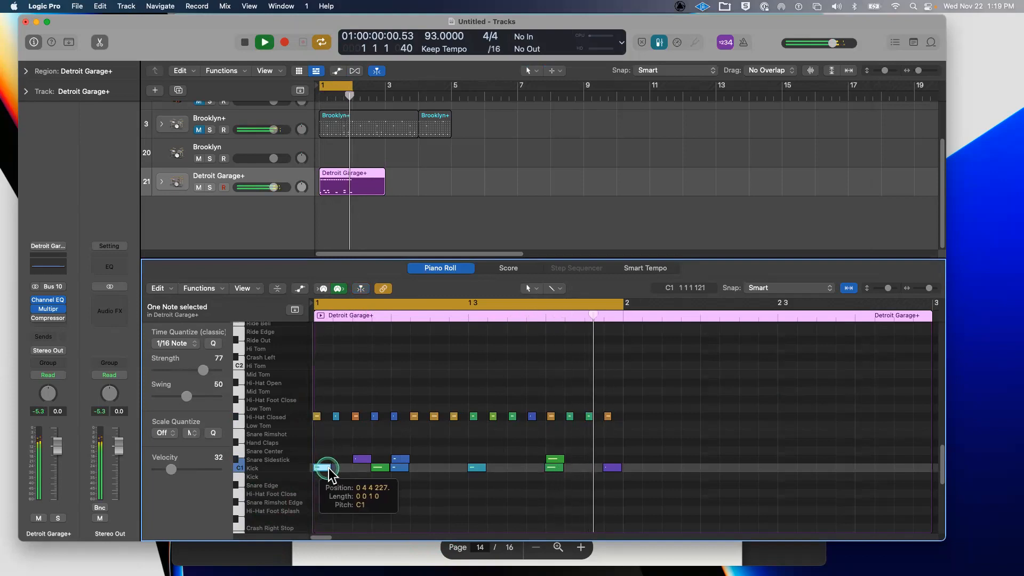
drag(328, 472, 331, 469)
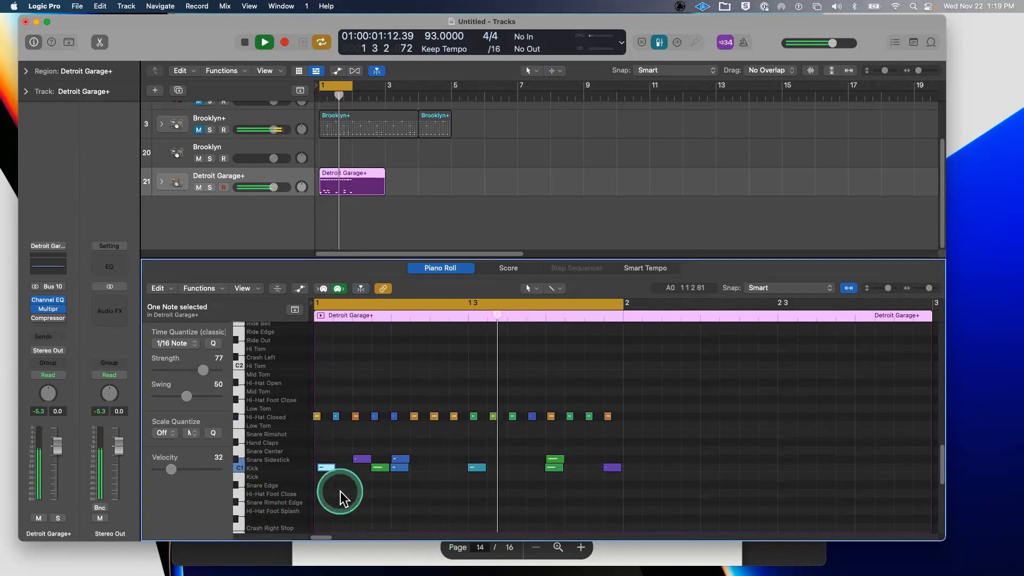
- Stop playback and shorten the Detroit Garage+ region to one bar
key(space)
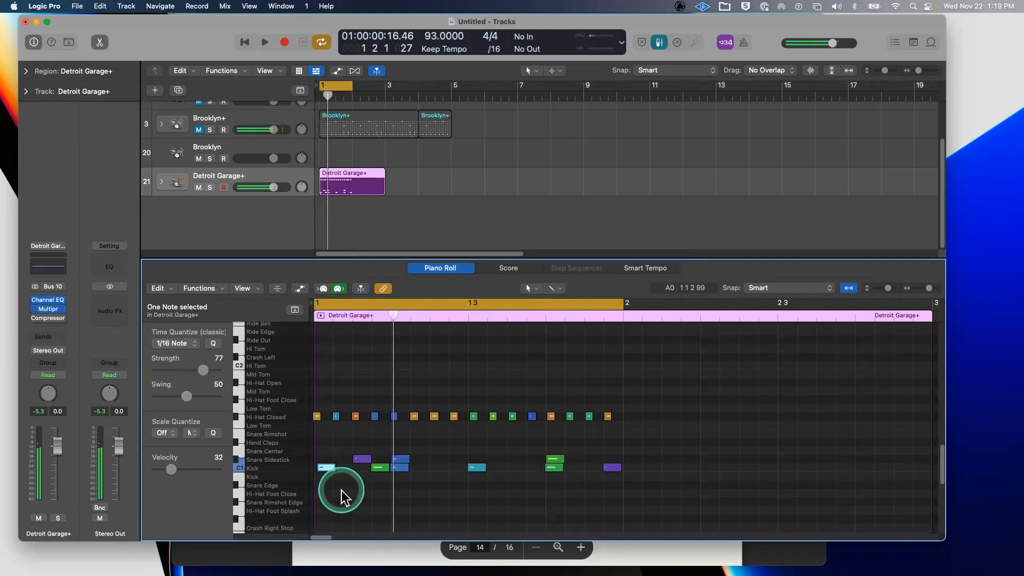
drag(384, 191, 359, 191)
click(373, 185)
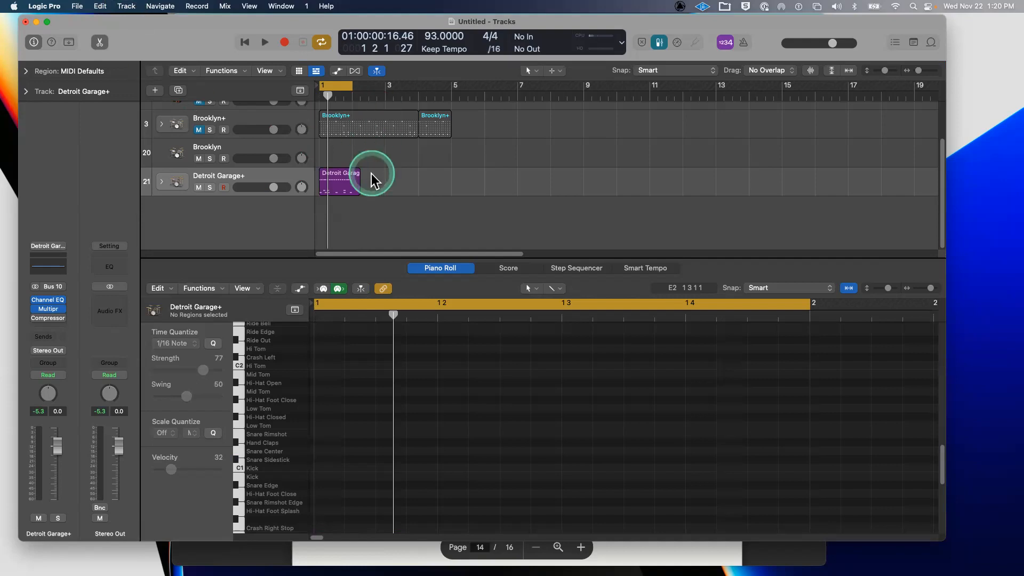
- Create and delete an empty MIDI region at bar 3, then show Detroit Garage+ notes in the Piano Roll
right_click(403, 176)
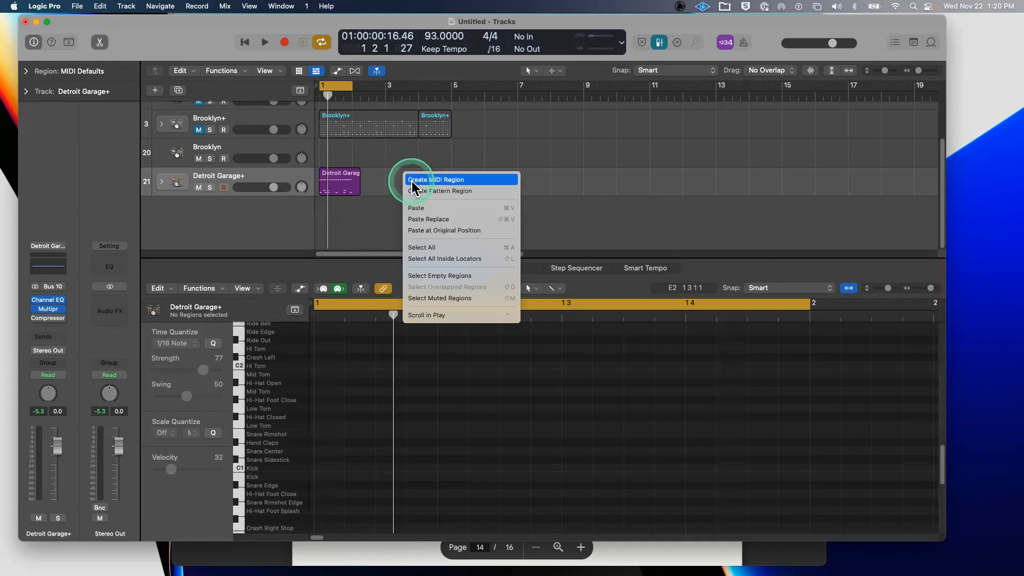
click(412, 181)
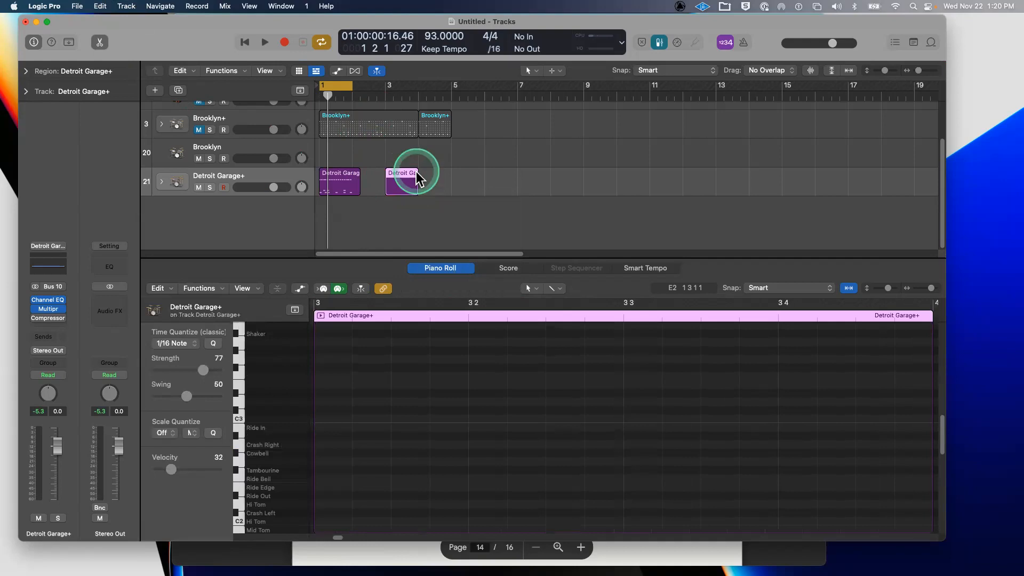
click(415, 170)
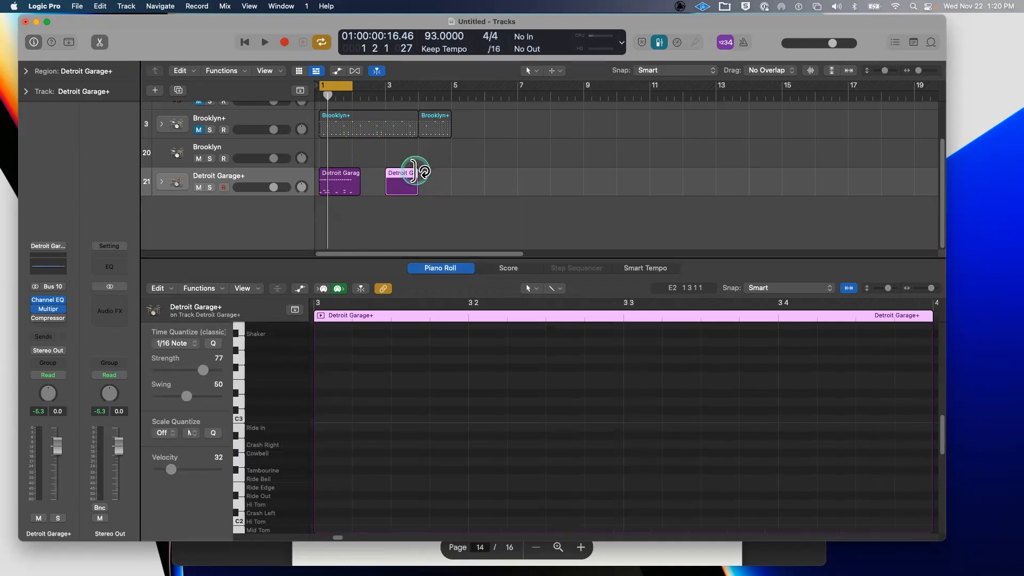
key(Delete)
click(416, 267)
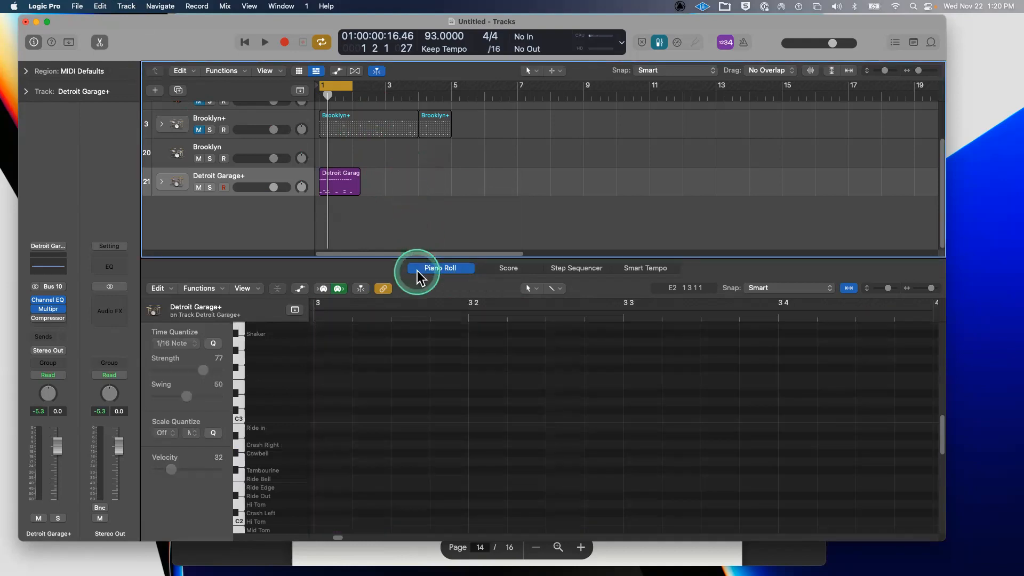
click(333, 181)
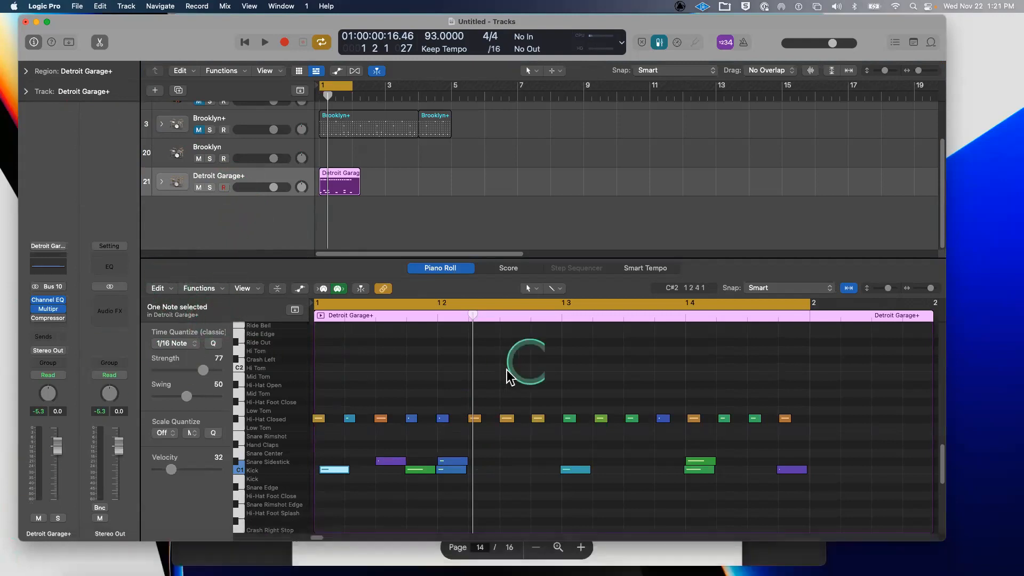
click(250, 213)
click(224, 187)
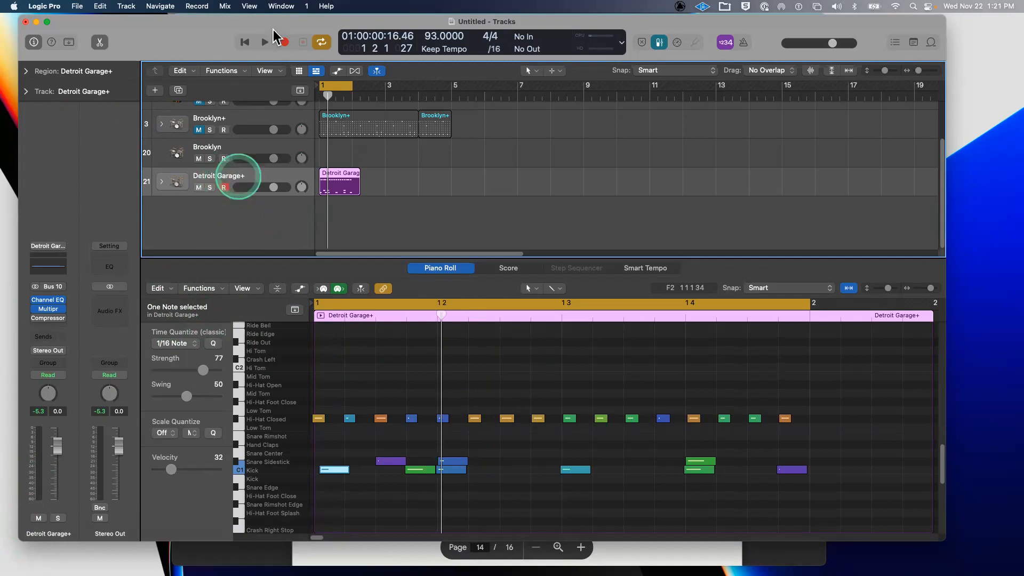
click(283, 43)
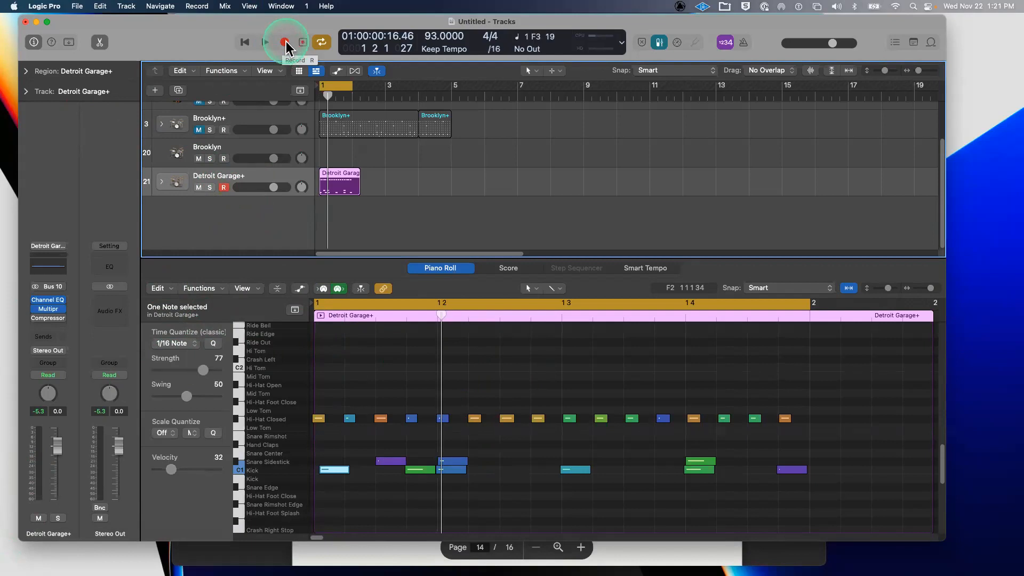
click(473, 420)
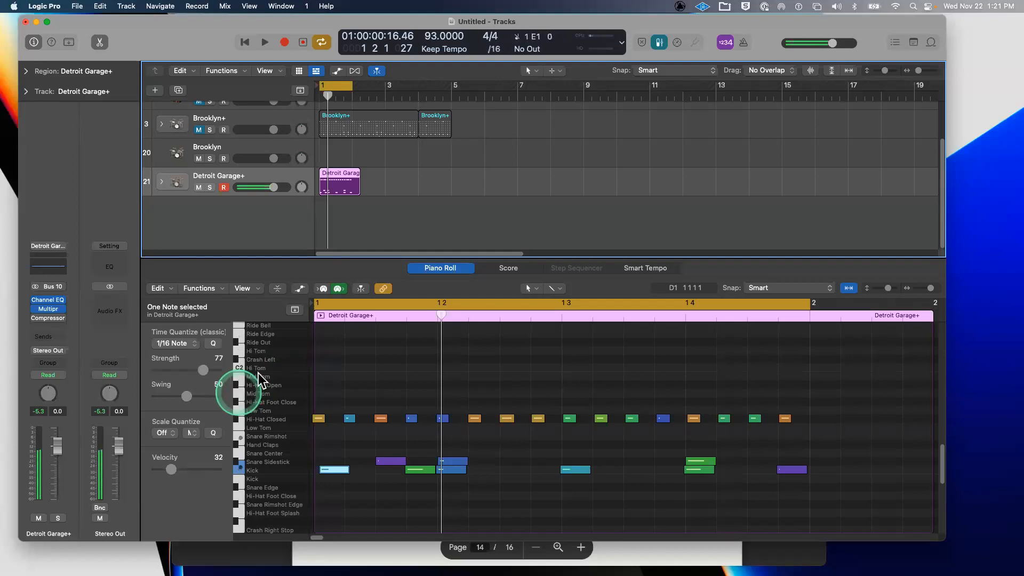
click(223, 187)
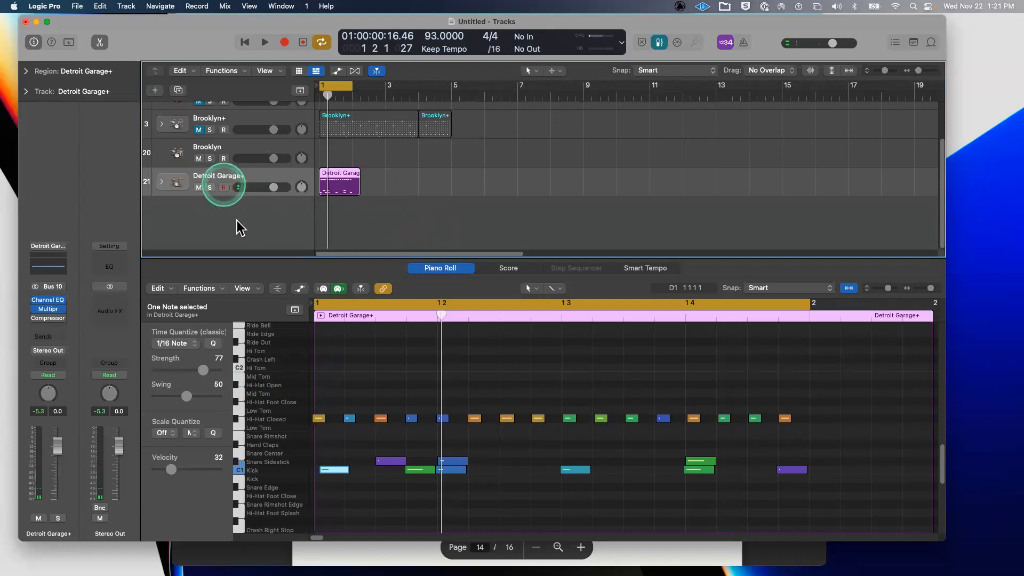
- Enlarge the tracks area to show tracks 1 and 2 and arm the Detroit Garage+ track
drag(228, 30, 217, 24)
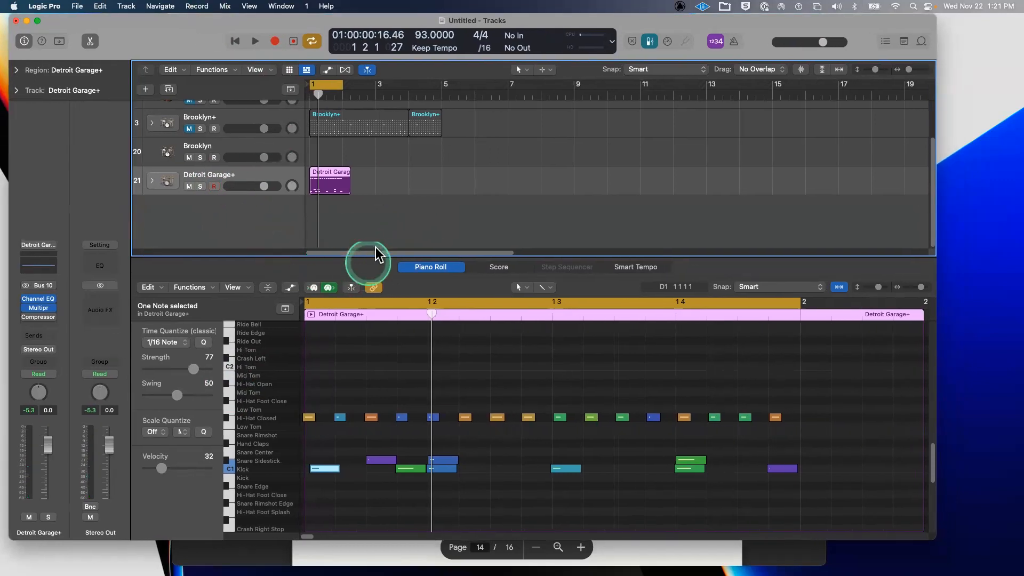
drag(382, 254, 391, 407)
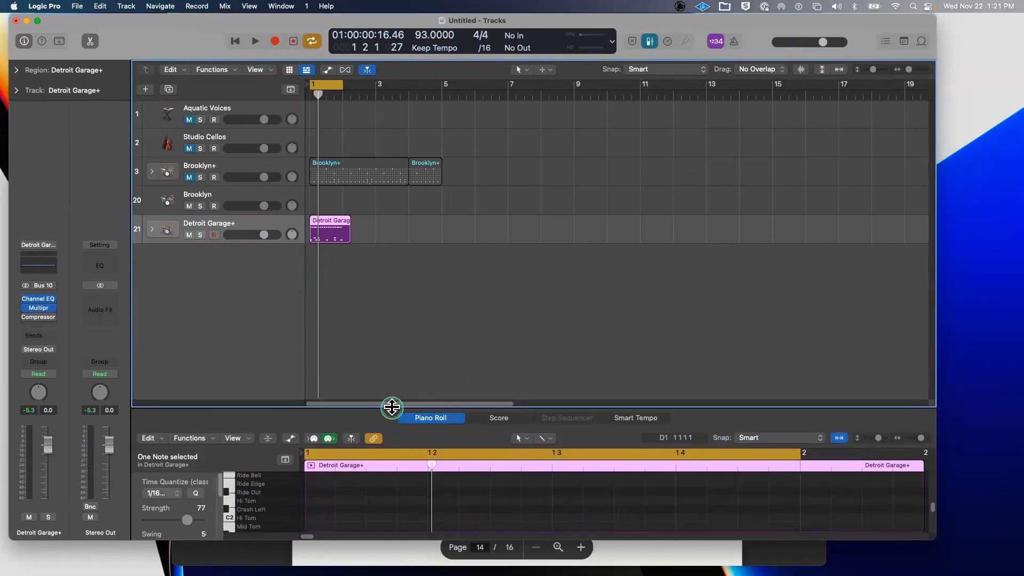
click(227, 249)
click(235, 270)
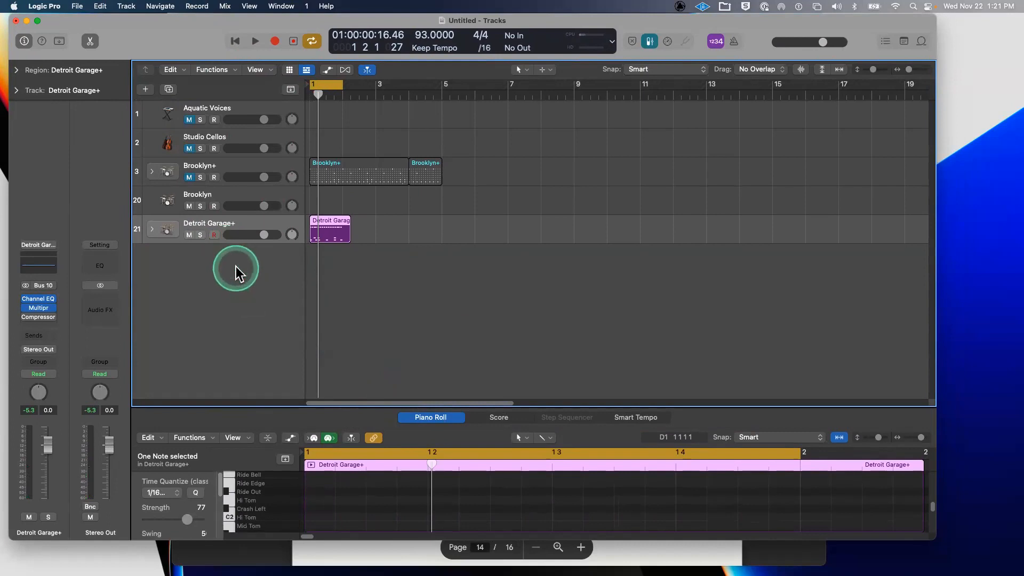
- Create a new Drummer track with a chosen genre, producing the Trap Door drummer and region
click(146, 90)
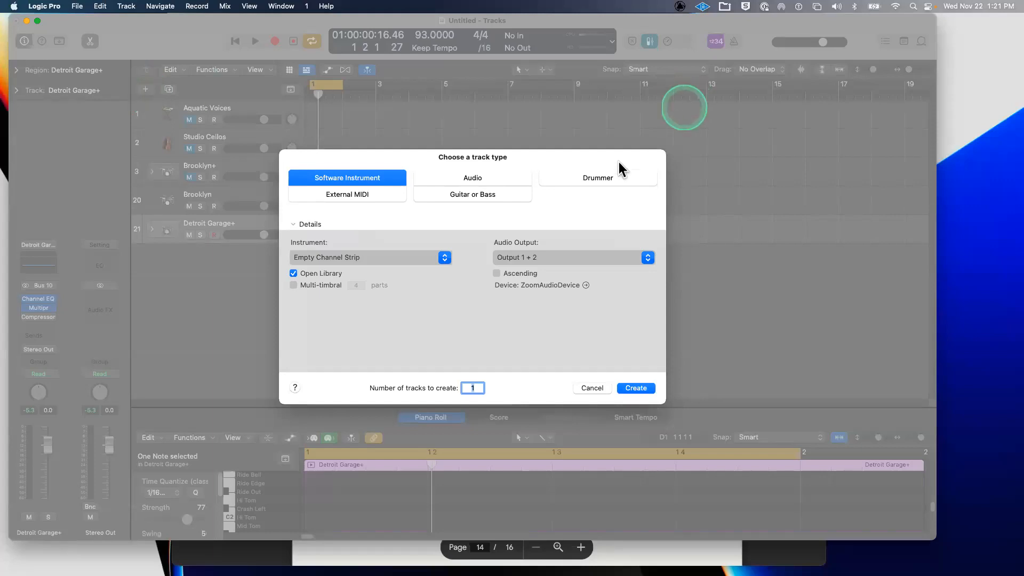
click(616, 182)
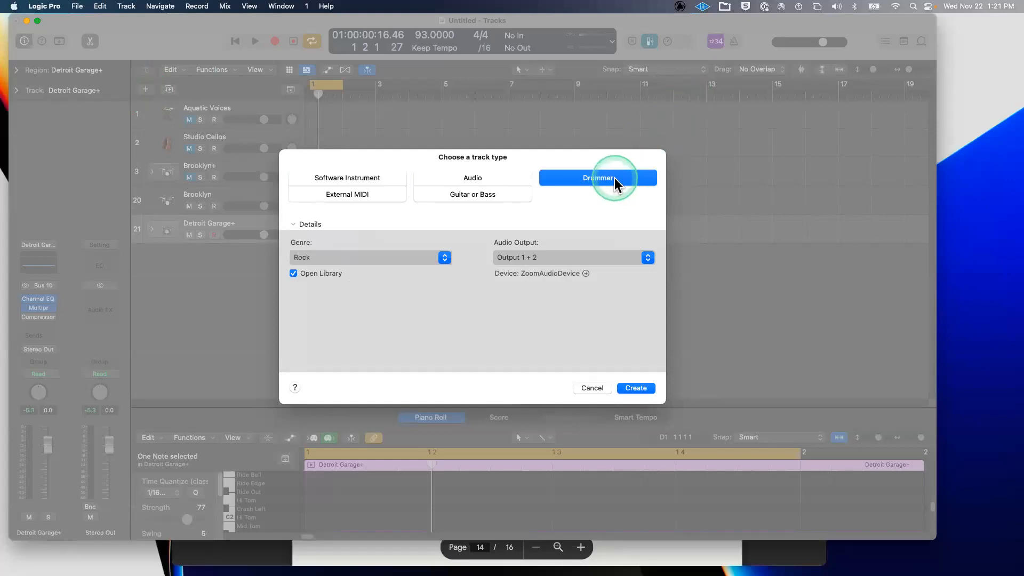
click(313, 258)
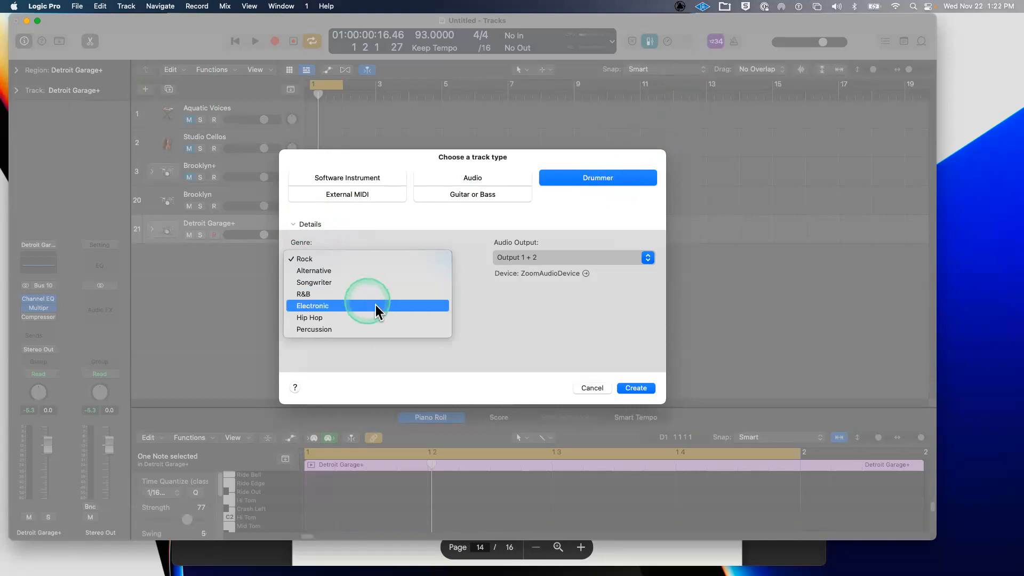
click(375, 305)
click(376, 258)
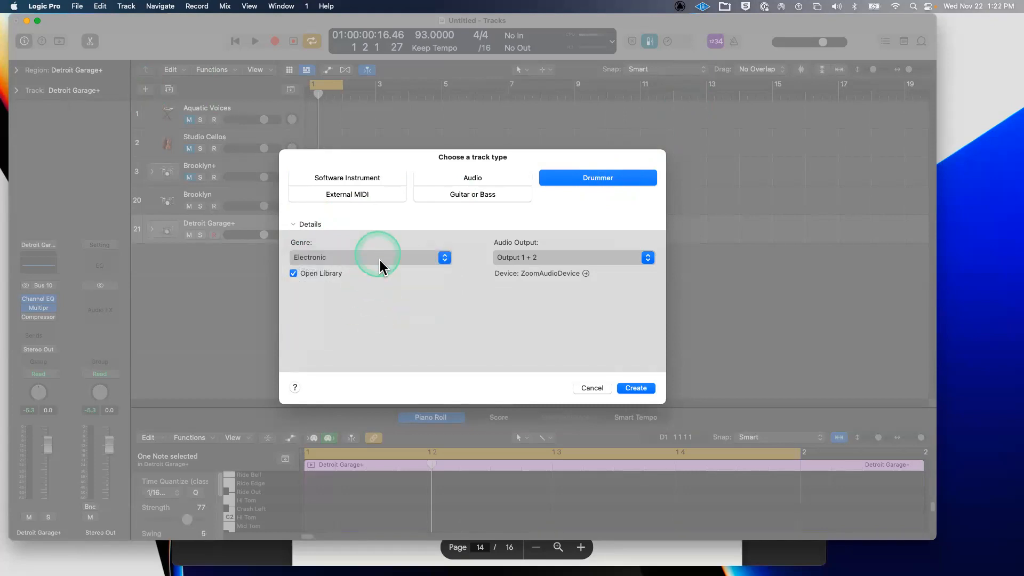
click(521, 335)
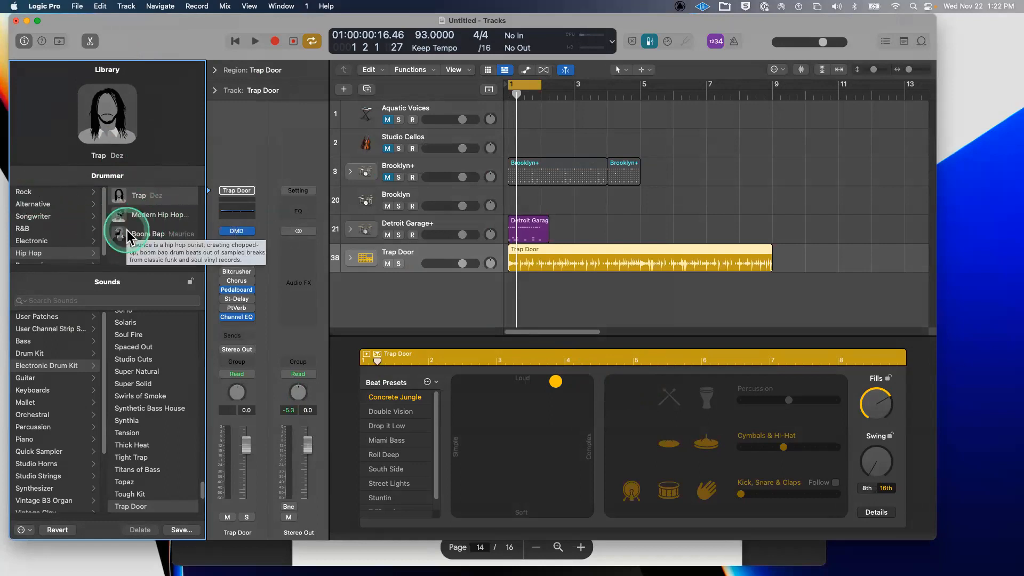
- Switch the drum track to the Boom Bap drummer with the Crate Digger kit
click(155, 215)
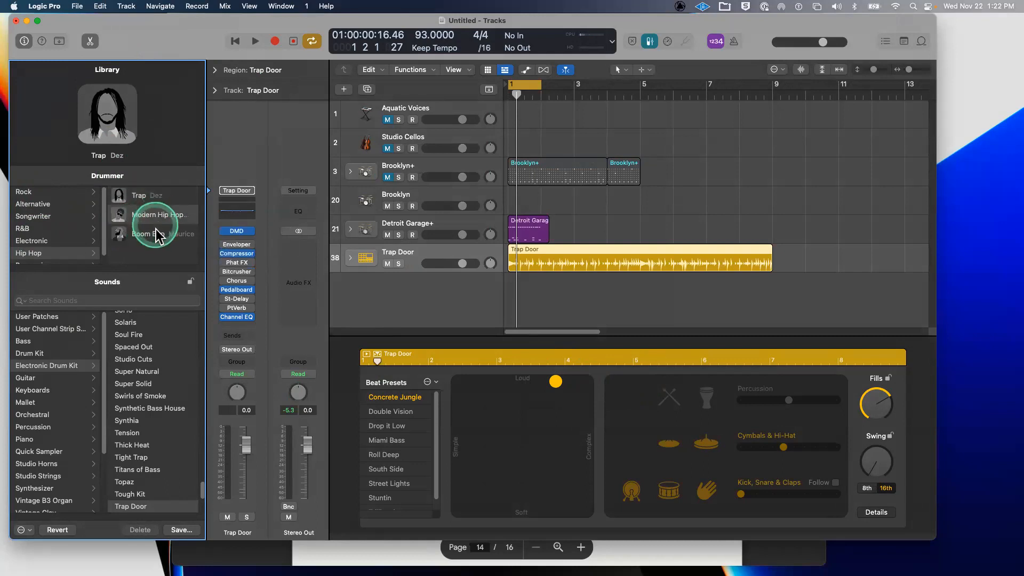
click(155, 236)
click(598, 277)
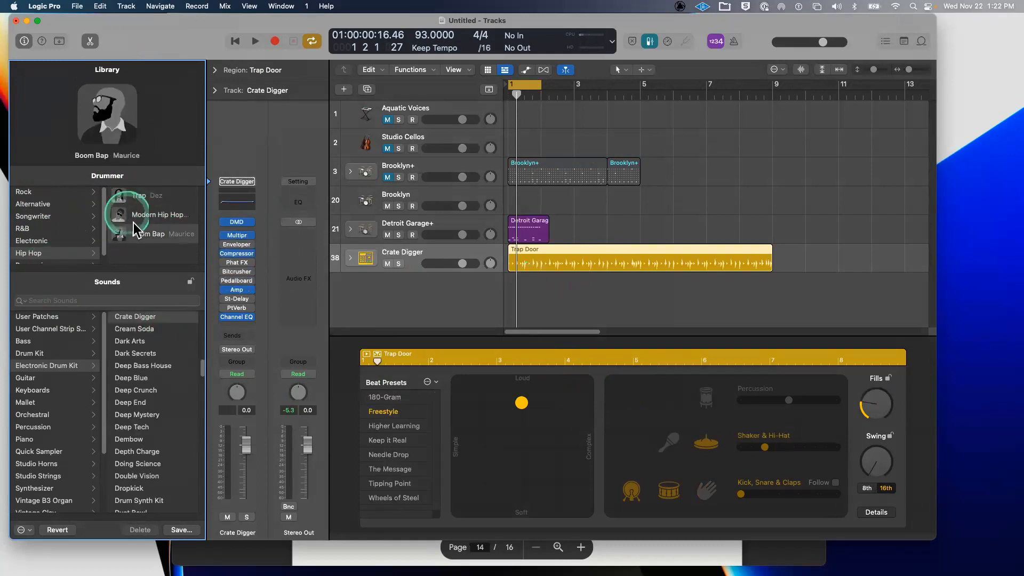
- Mute the Detroit Garage+ track and turn off cycle playback
drag(156, 46, 147, 40)
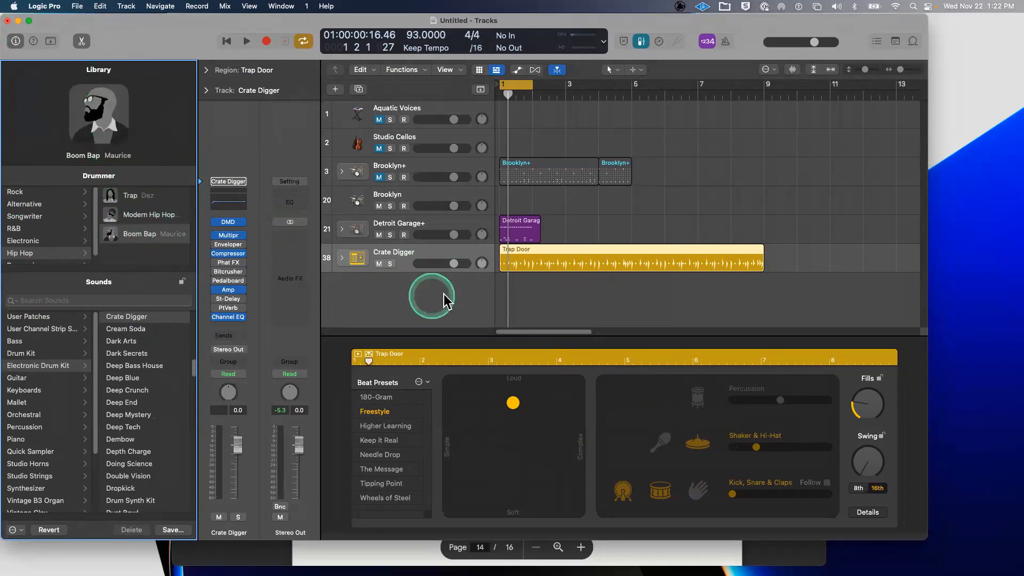
click(379, 234)
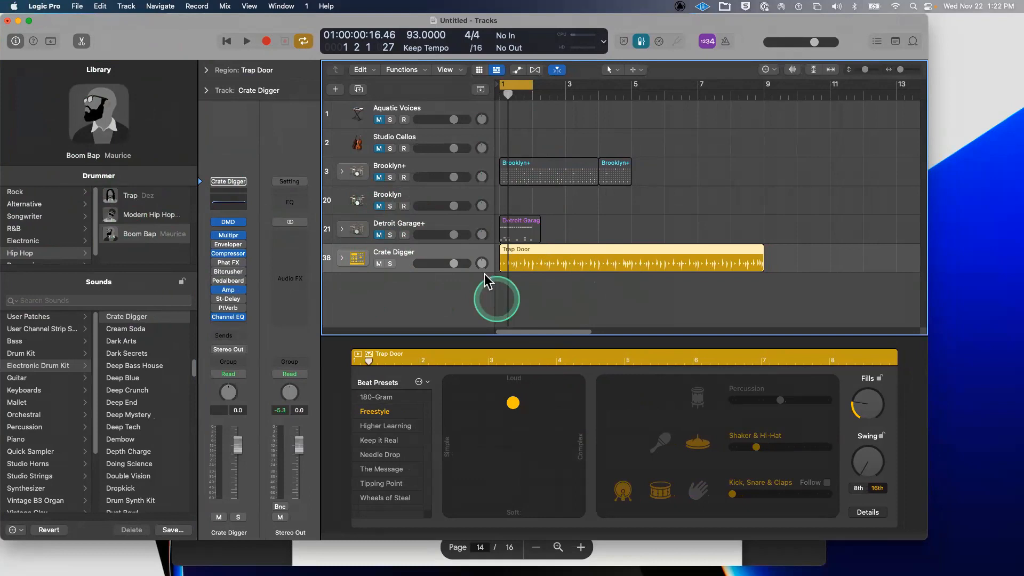
click(525, 85)
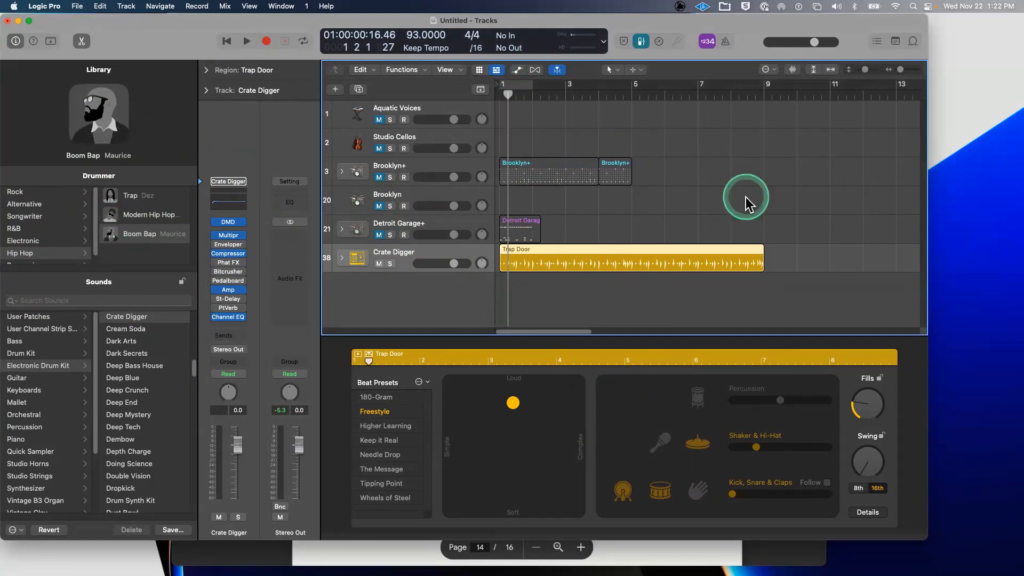
key(space)
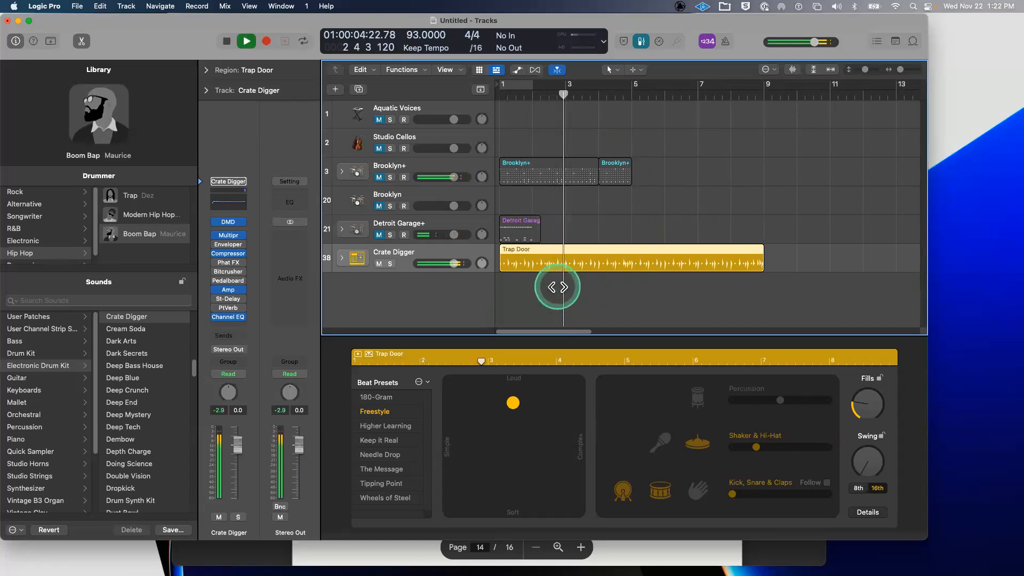
key(space)
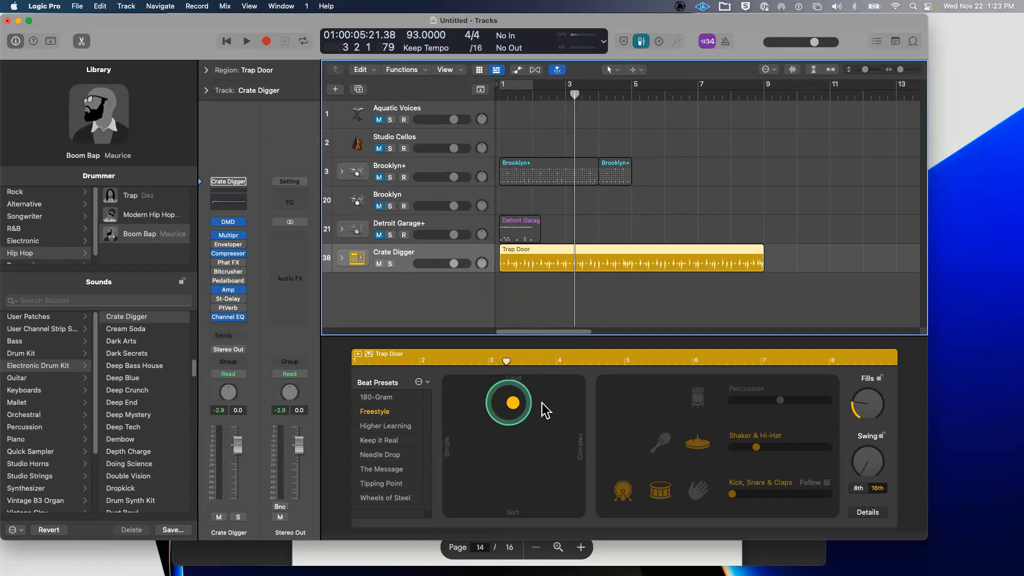
- Center the Drummer XY puck for medium loudness and complexity, and cycle bars 1–9 over Trap Door
drag(516, 426, 520, 453)
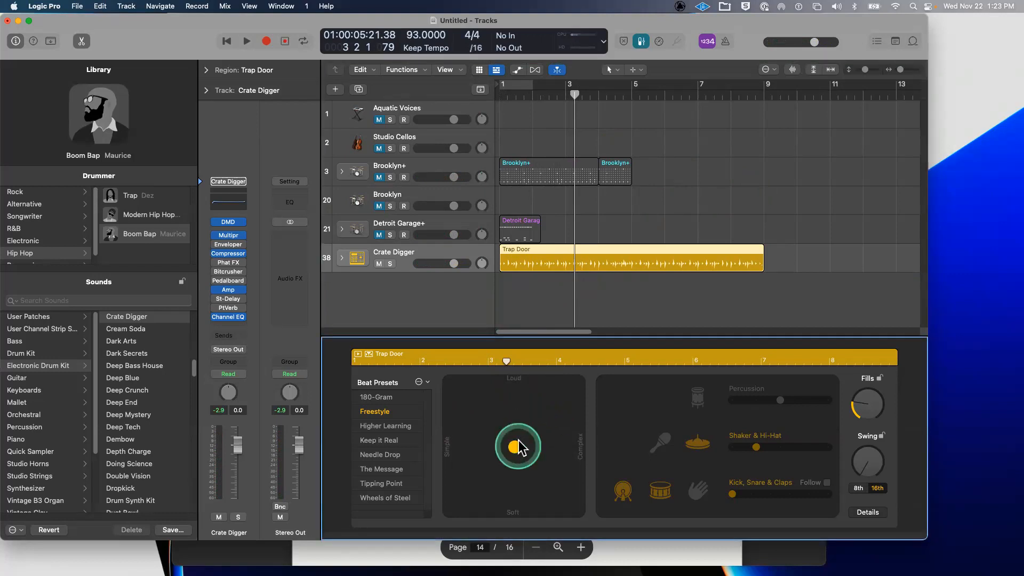
click(511, 411)
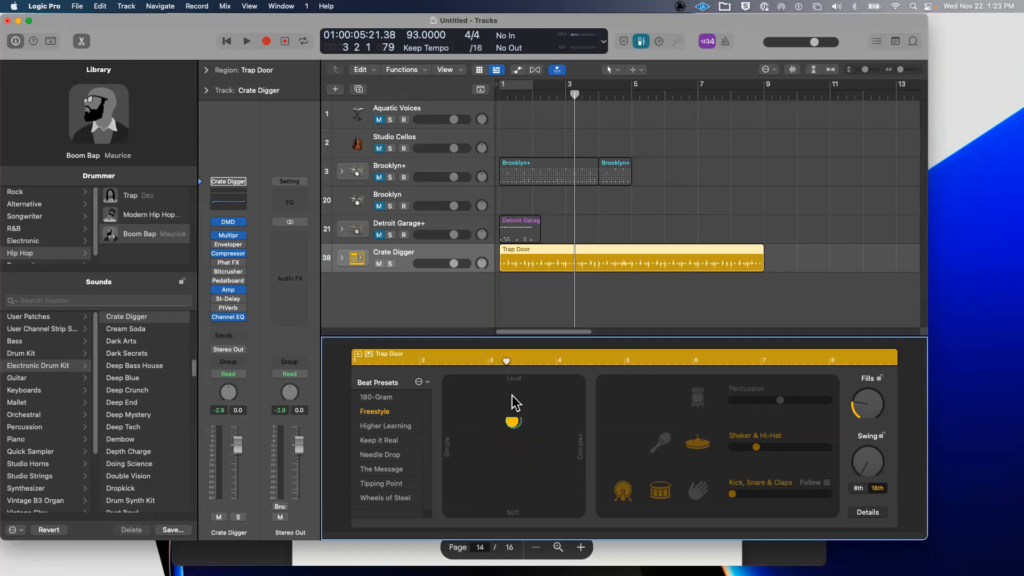
drag(484, 394, 445, 561)
key(space)
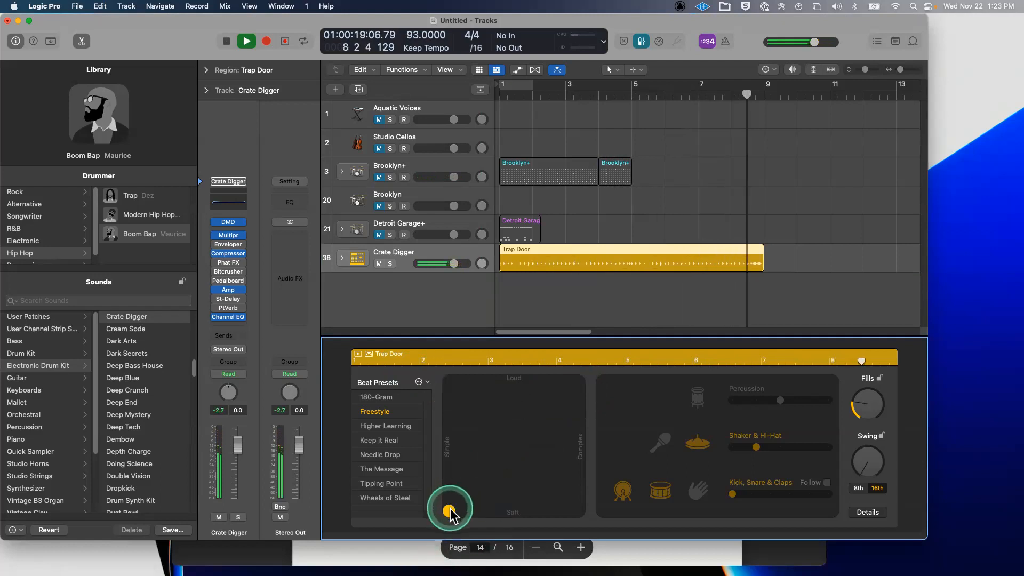
drag(451, 509, 525, 456)
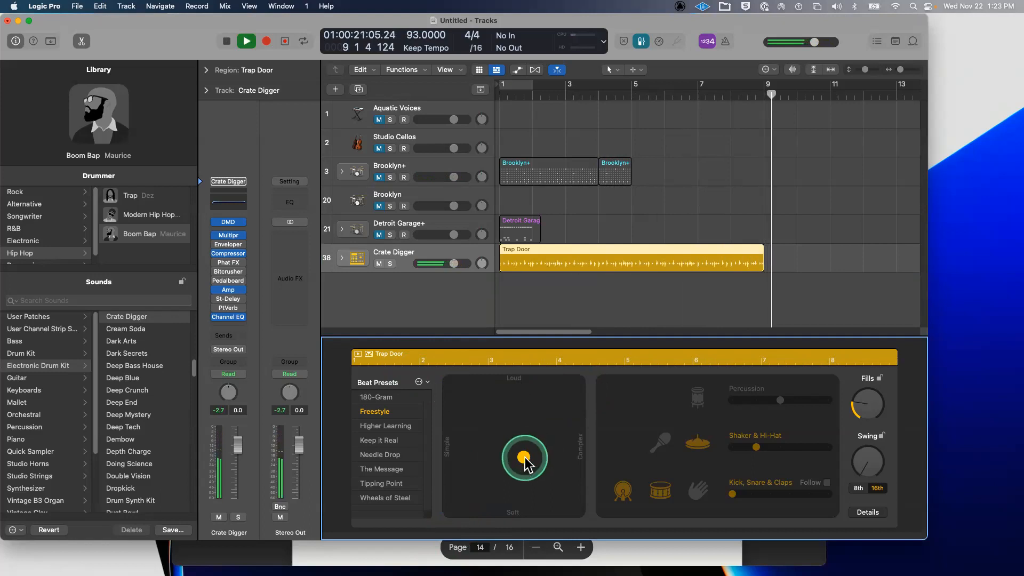
click(727, 249)
key(super+u)
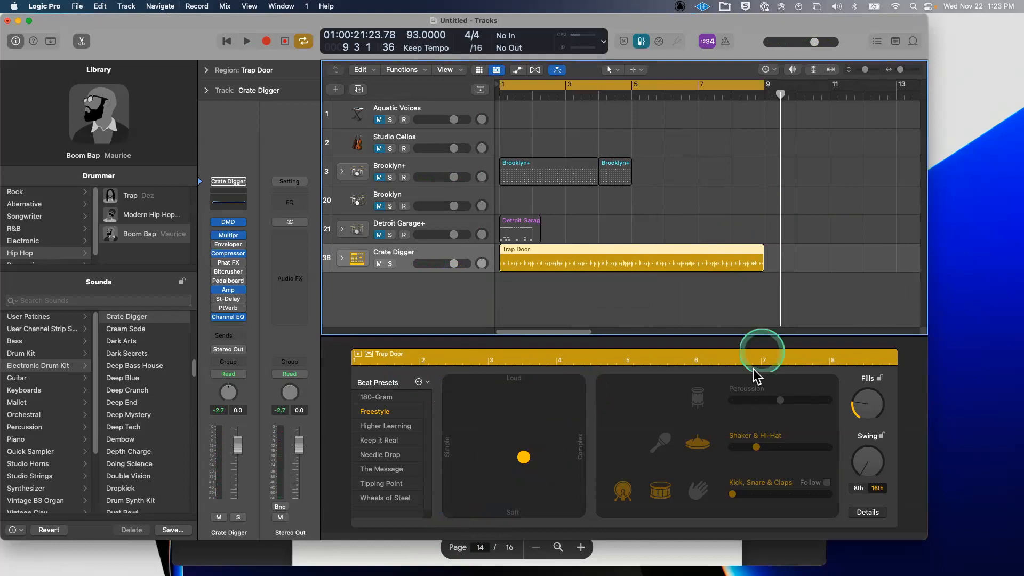
- Add percussion to the Crate Digger pattern and move it toward simpler, slightly louder
click(699, 402)
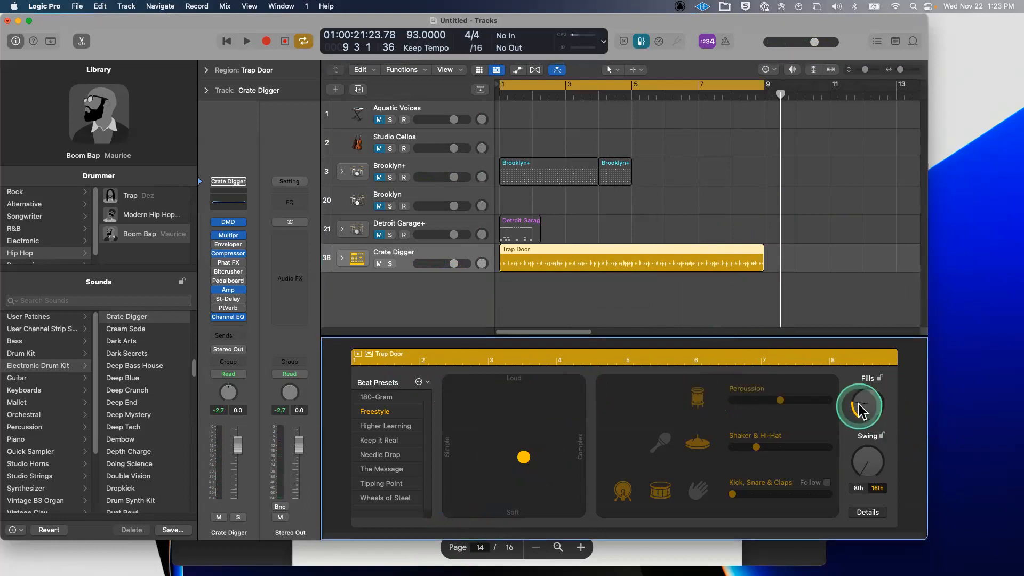
key(space)
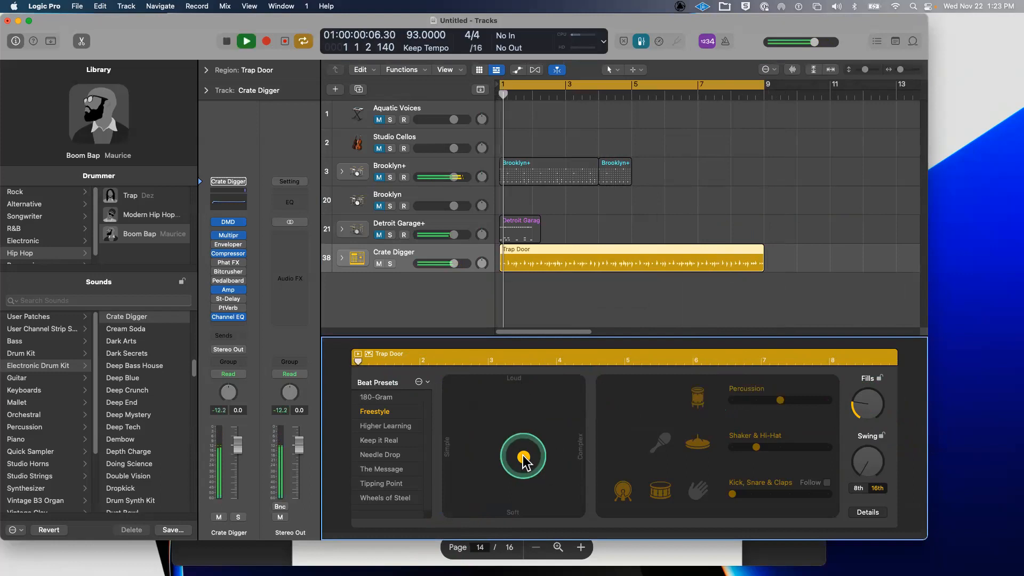
drag(523, 457, 482, 430)
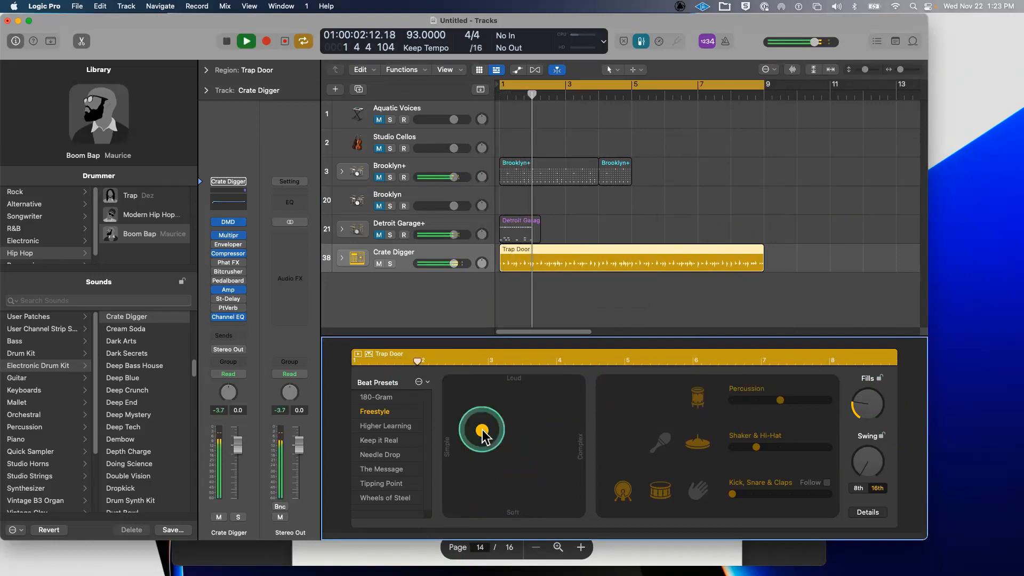
- Make hi-hats and kick/snare/claps busier, and add more swing on 8th notes
click(781, 448)
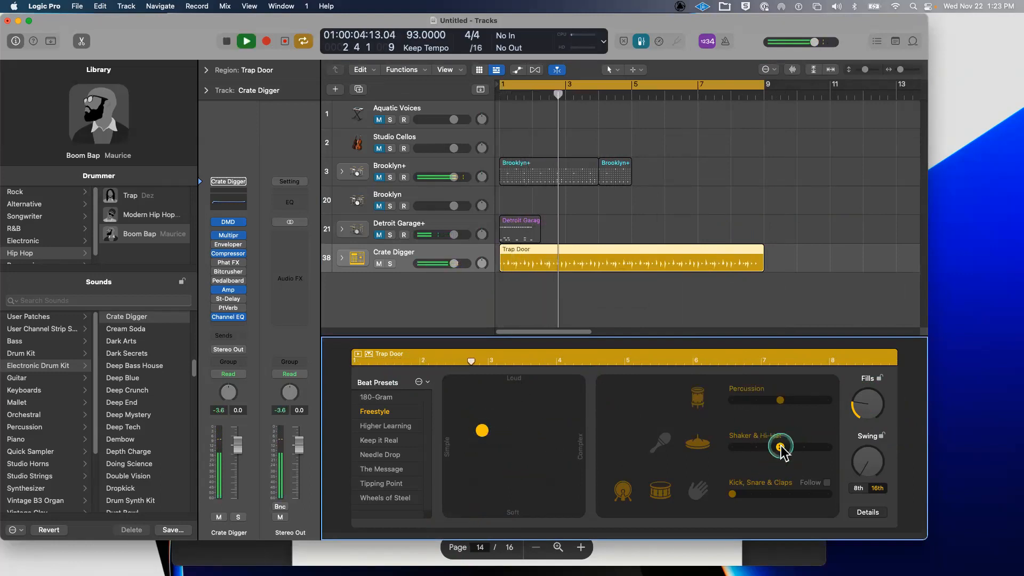
drag(867, 478, 869, 449)
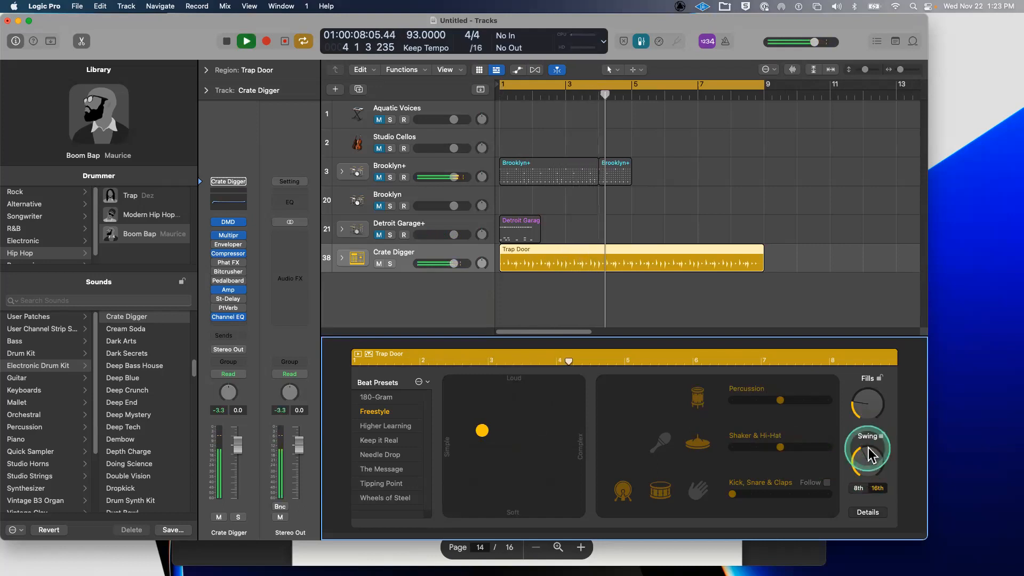
click(858, 488)
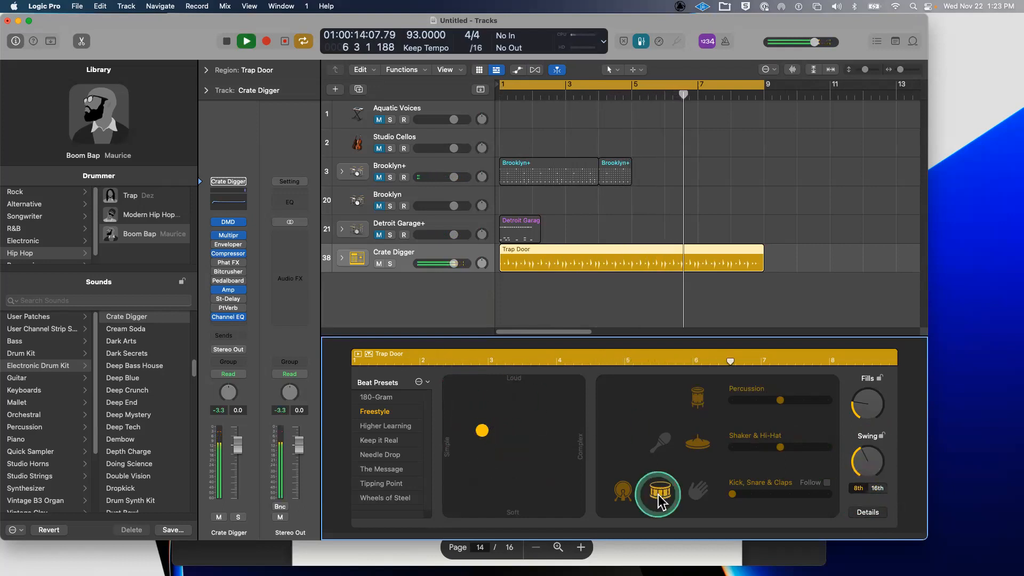
click(751, 494)
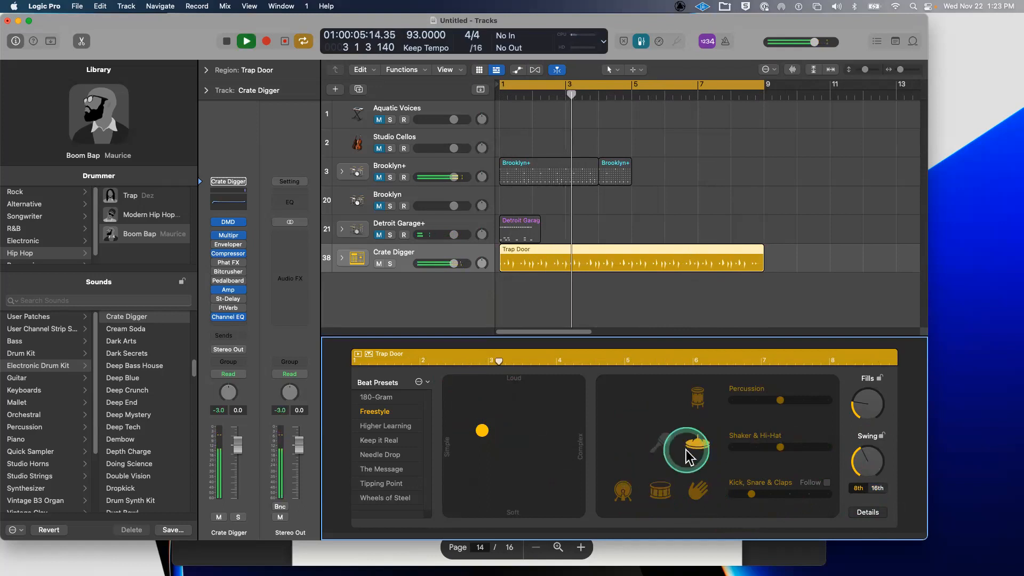
key(space)
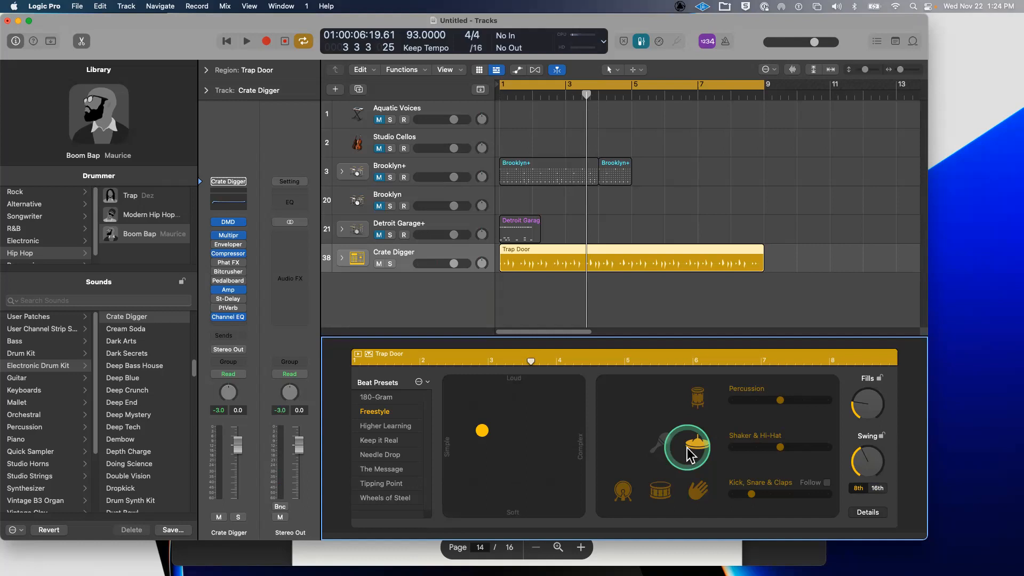
scroll(75, 242, down, 1)
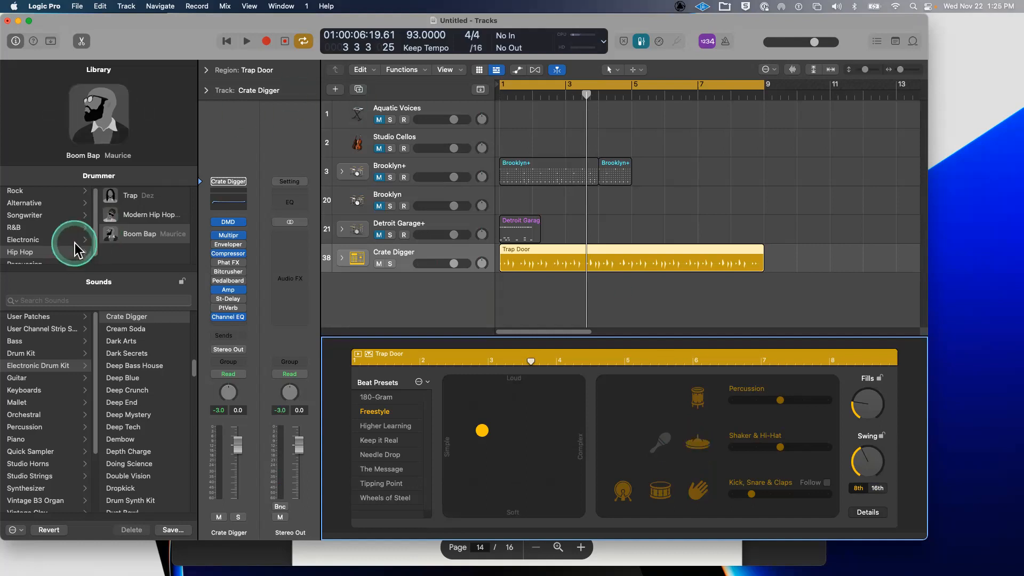
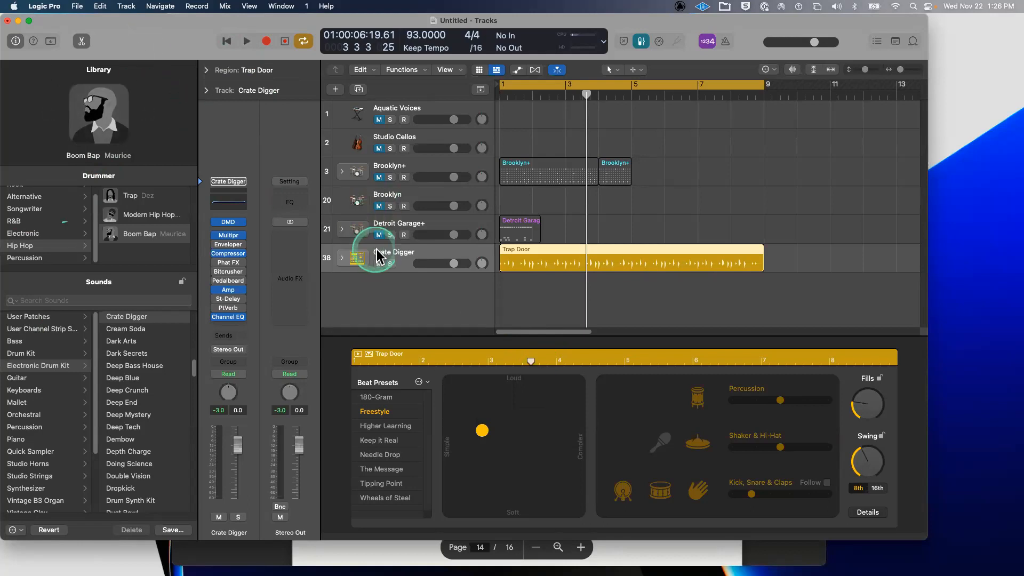
- Mute the Crate Digger track and hide the Library and Drummer editor panes
click(379, 262)
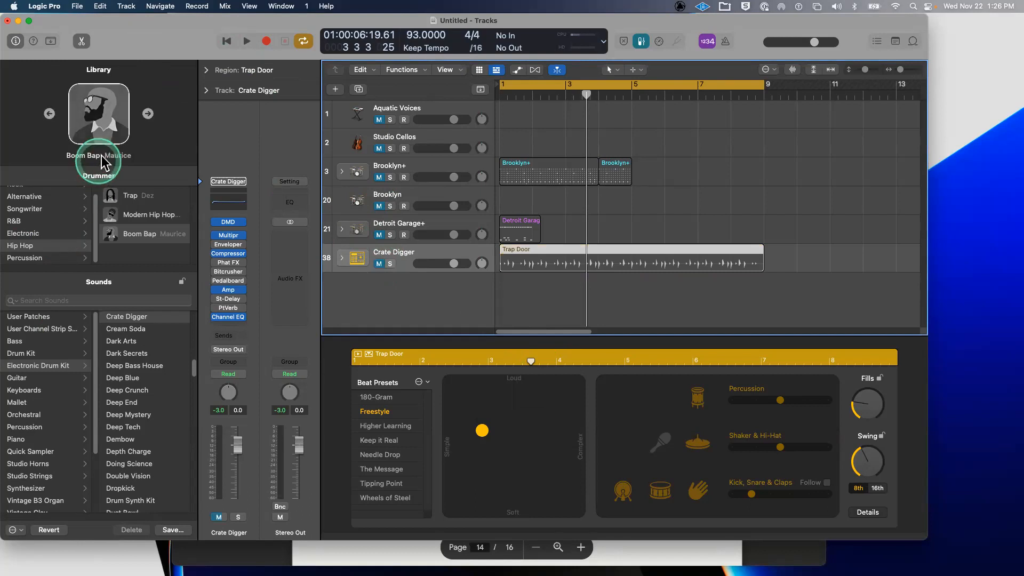
key(y)
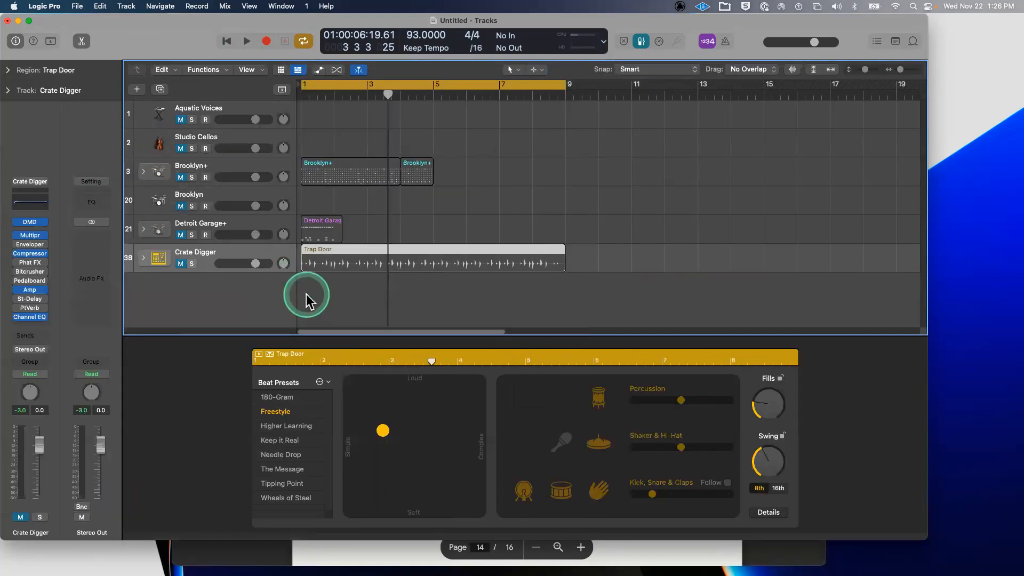
key(e)
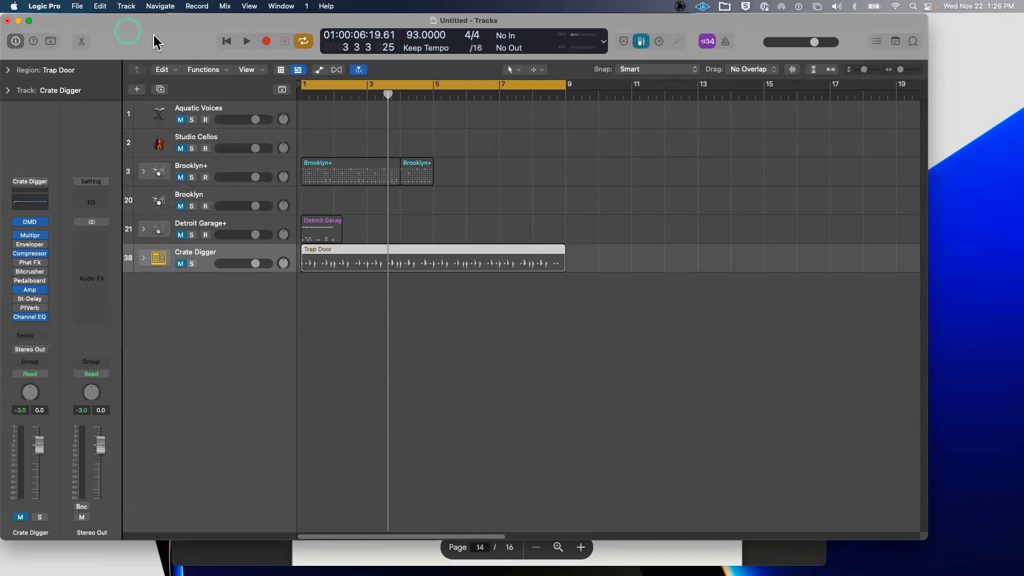
drag(126, 32, 153, 36)
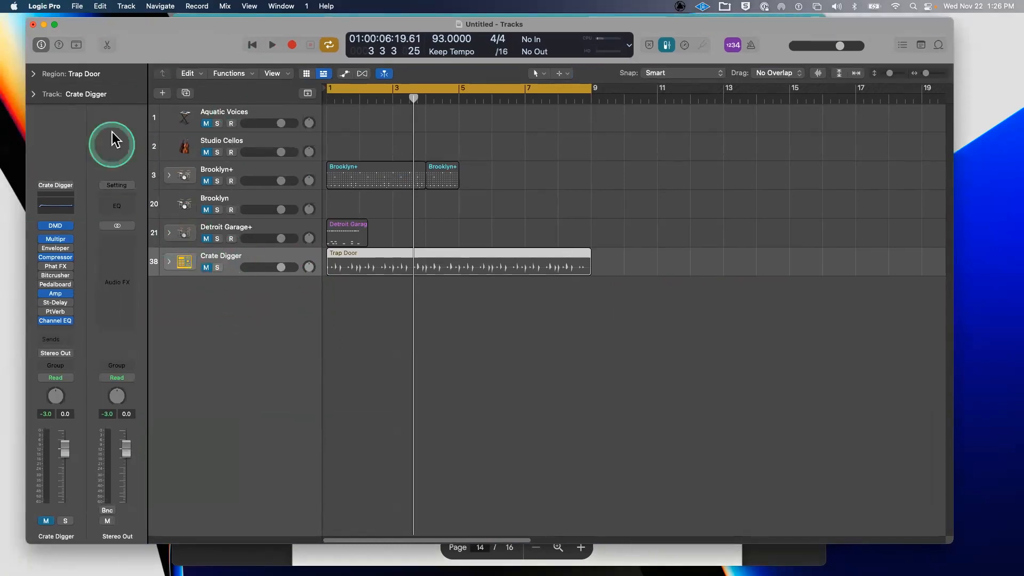
- Add a new empty software instrument track, Inst 30
click(163, 93)
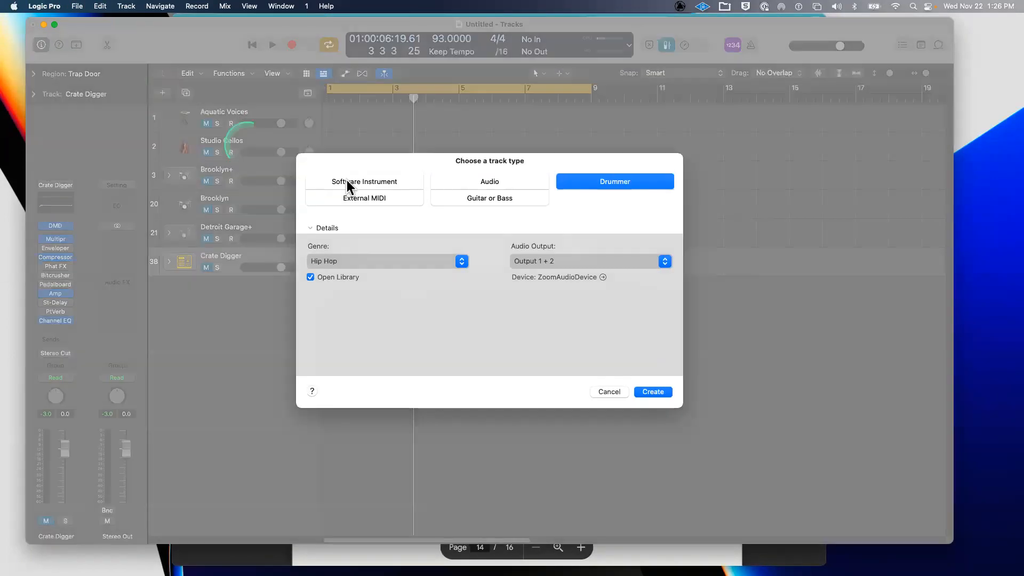
click(346, 180)
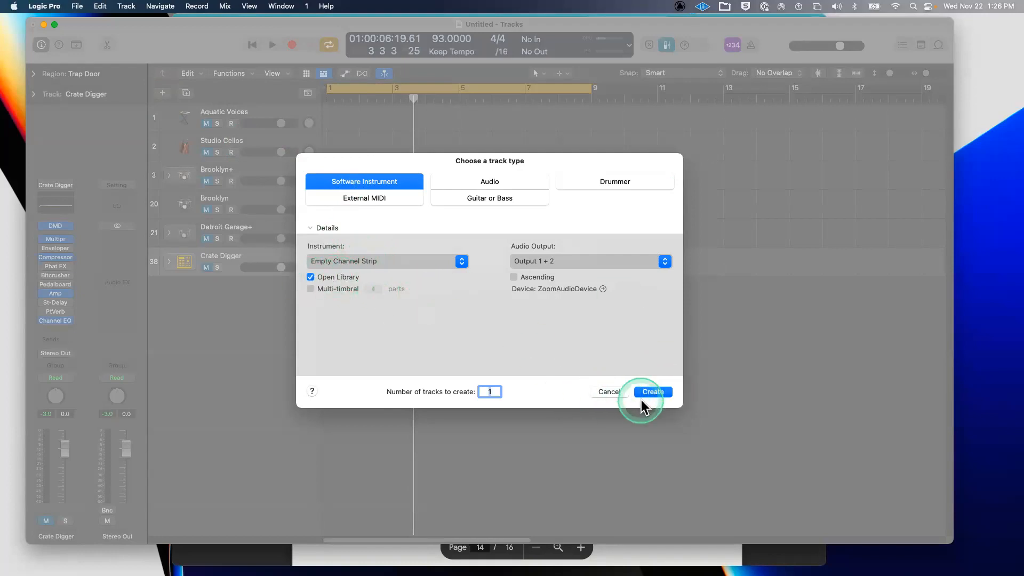
click(651, 392)
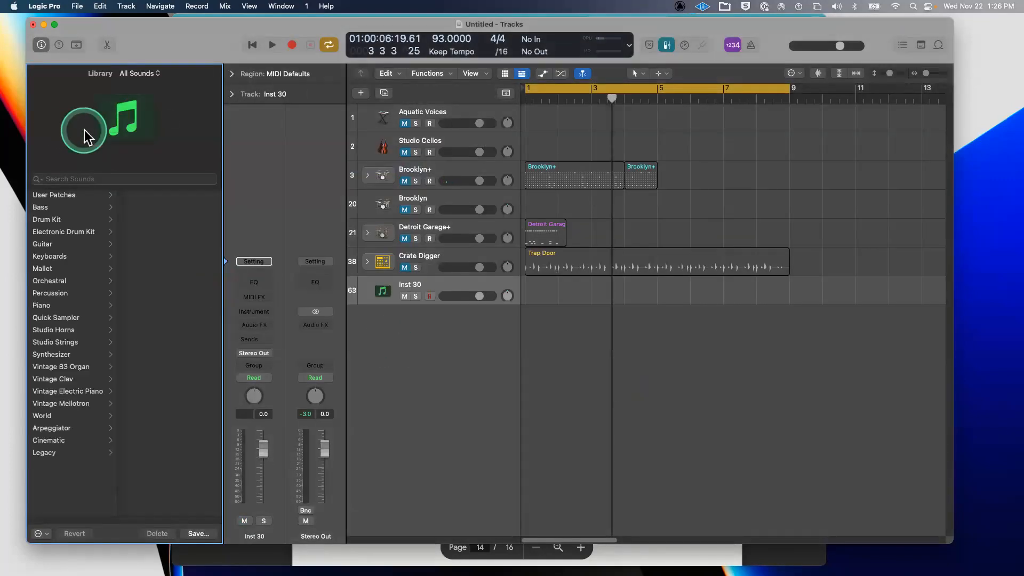
- Hide the Library and load Drum Machine Designer into Inst 30's Instrument slot
key(y)
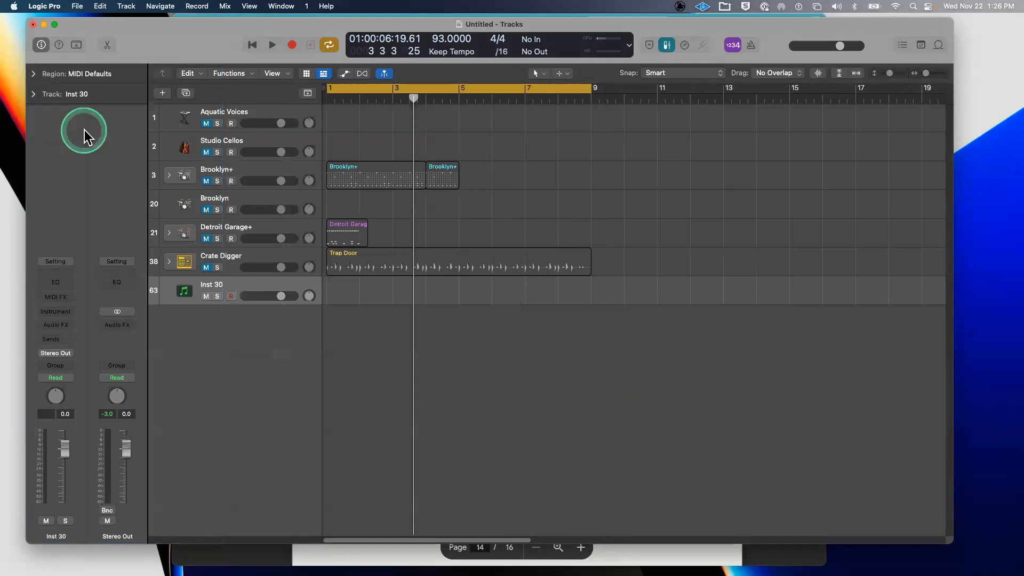
drag(148, 48, 219, 44)
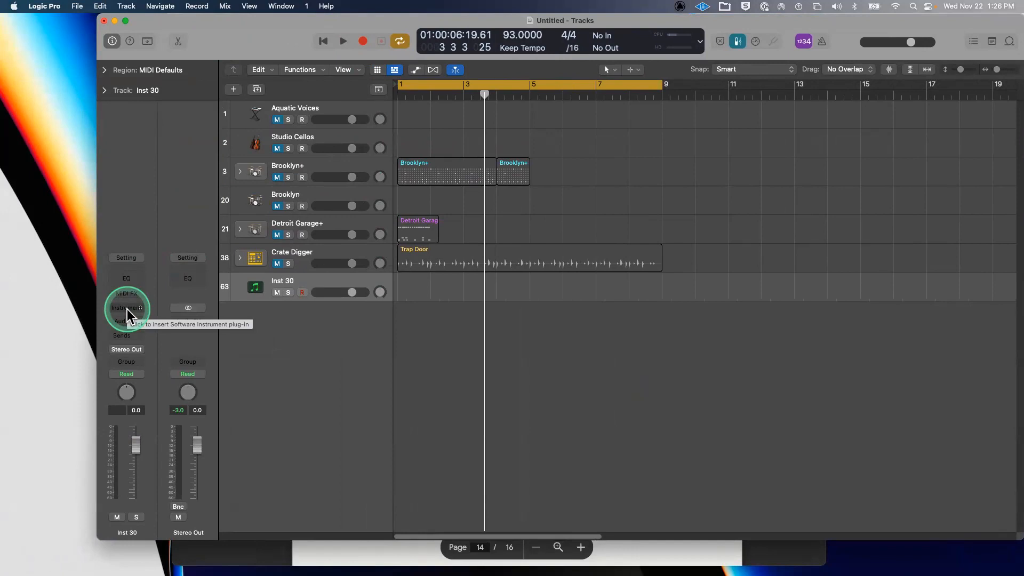
click(126, 309)
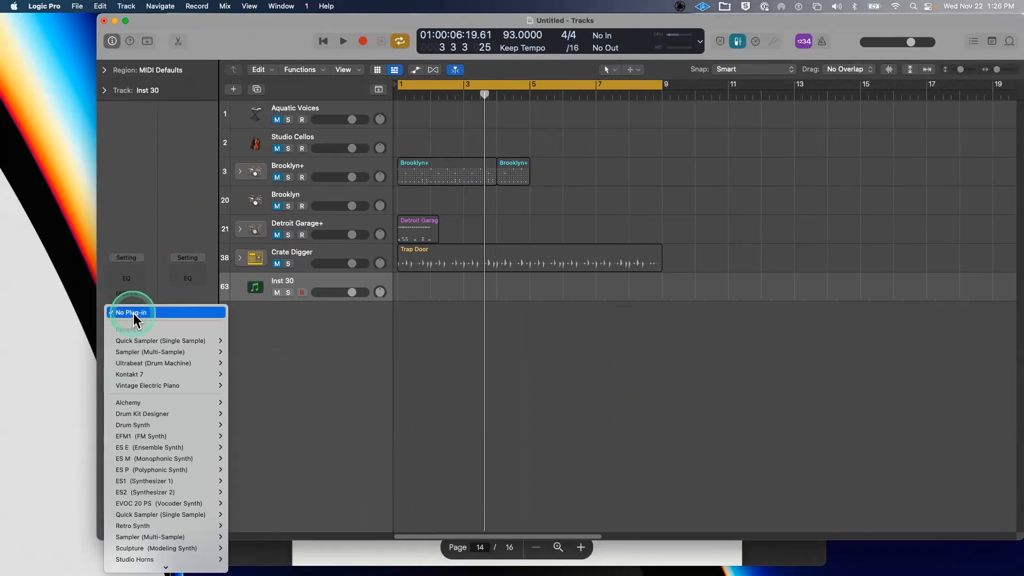
mouse_move(141, 573)
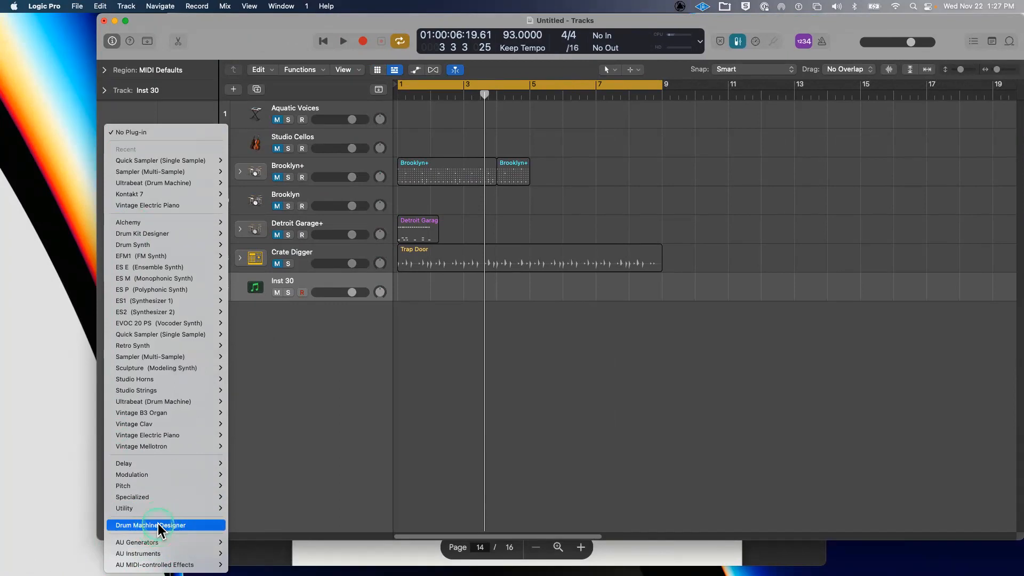
click(158, 524)
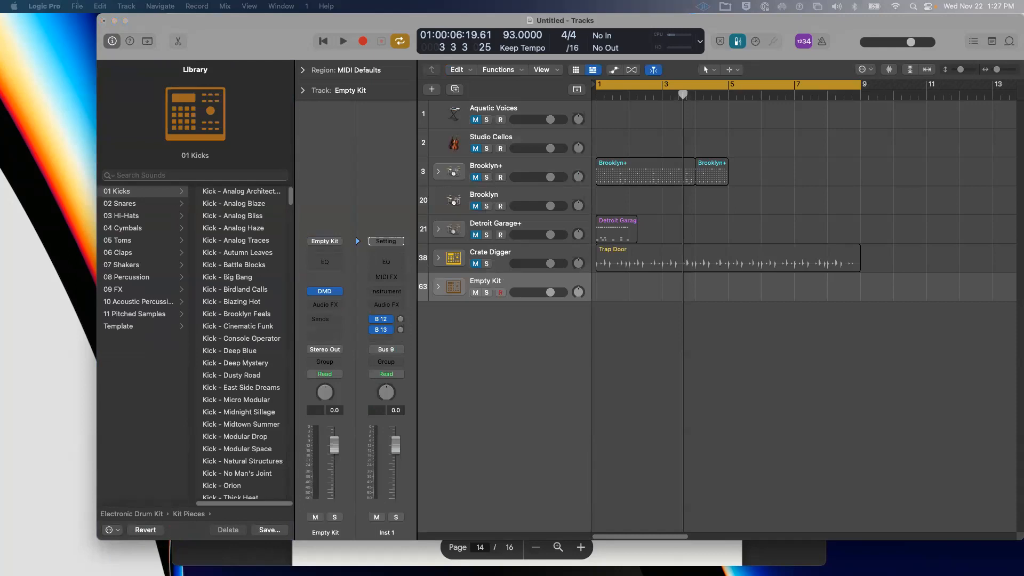
- Bring the Drum Machine Designer window into view and select the Inst 1 kick pad
drag(0, 56, 391, 80)
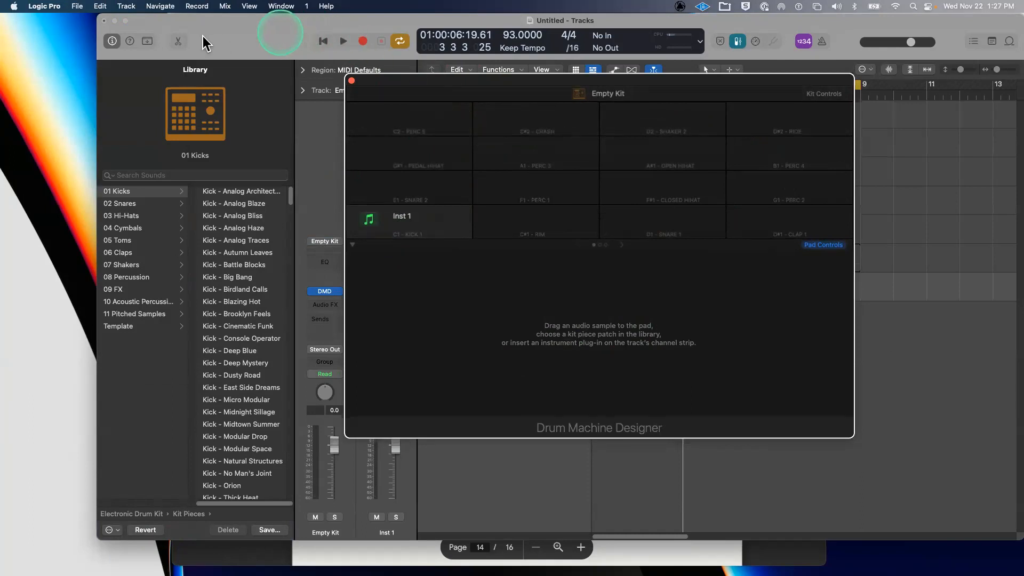
drag(280, 33, 199, 37)
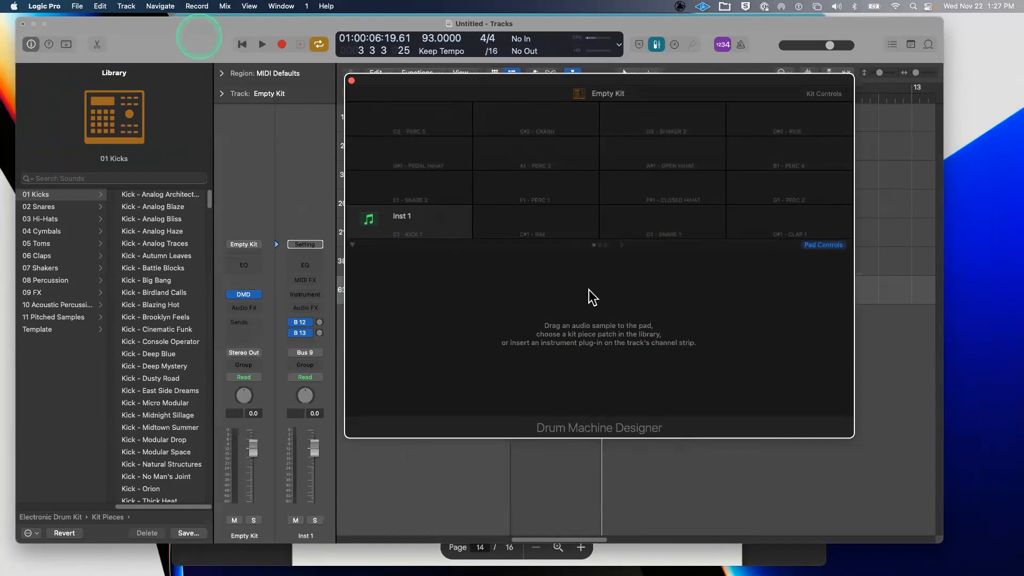
click(379, 135)
click(544, 272)
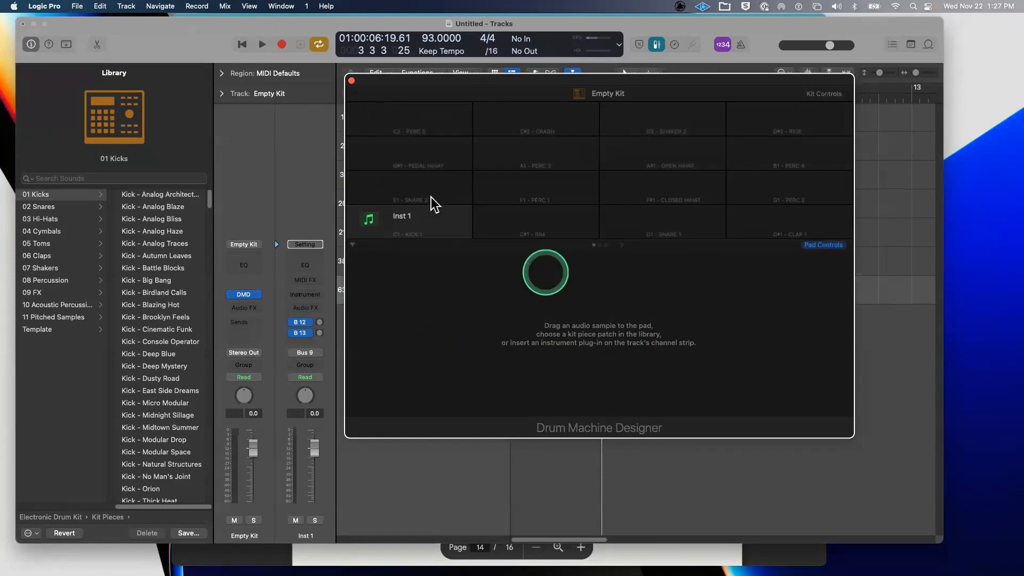
click(430, 225)
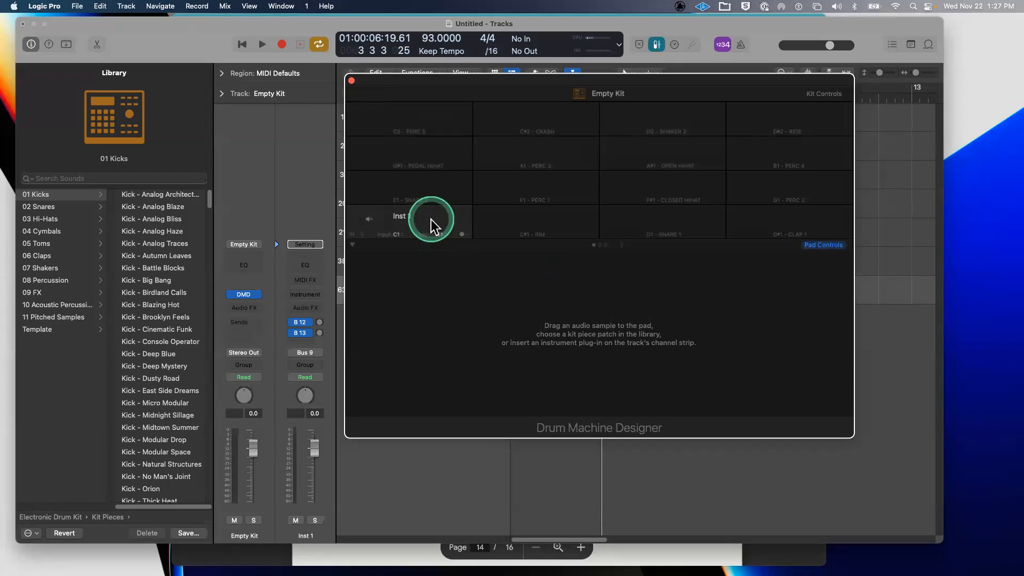
- Close Drum Machine Designer, delete the Empty Kit track, hide the Library and return to start
drag(402, 84, 417, 93)
click(366, 91)
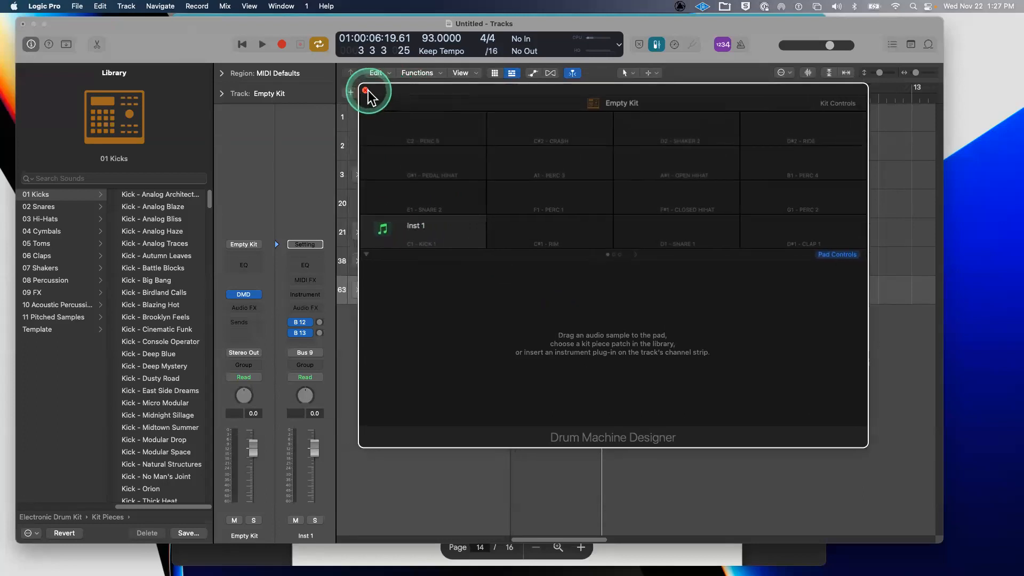
click(462, 286)
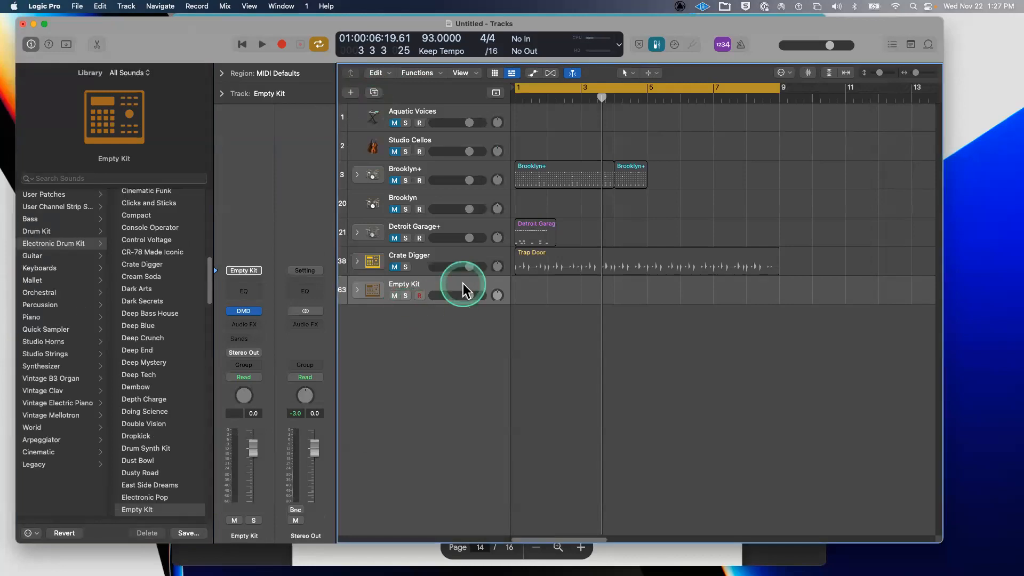
key(super+BackSpace)
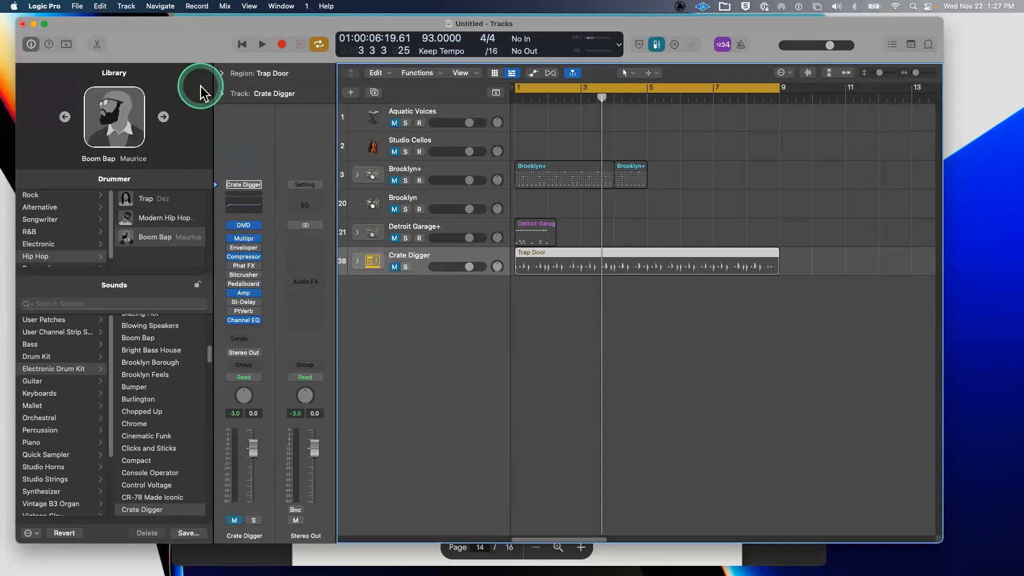
key(y)
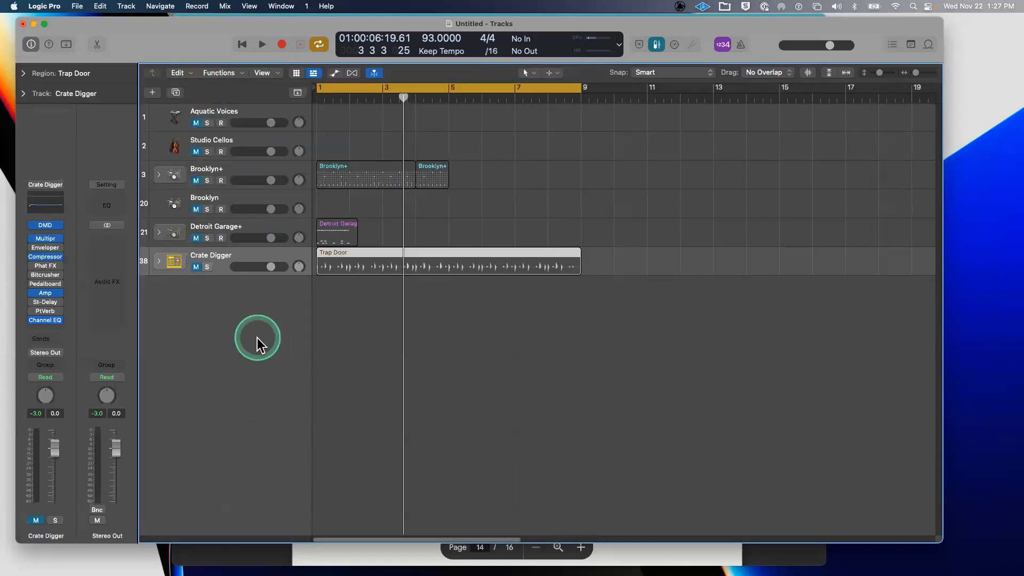
key(Return)
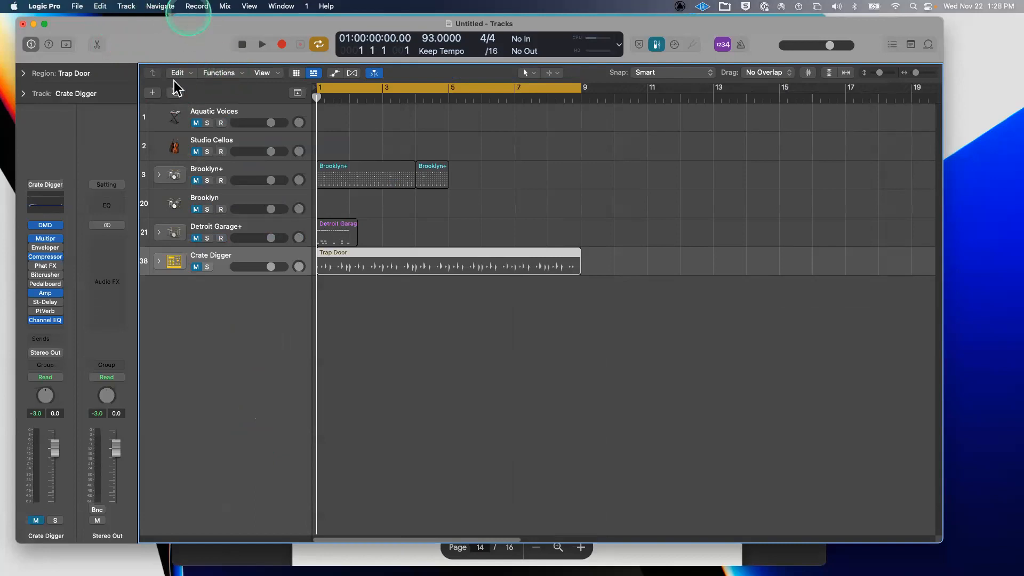
- Add another software instrument track and load Drum Machine Designer onto it
click(152, 93)
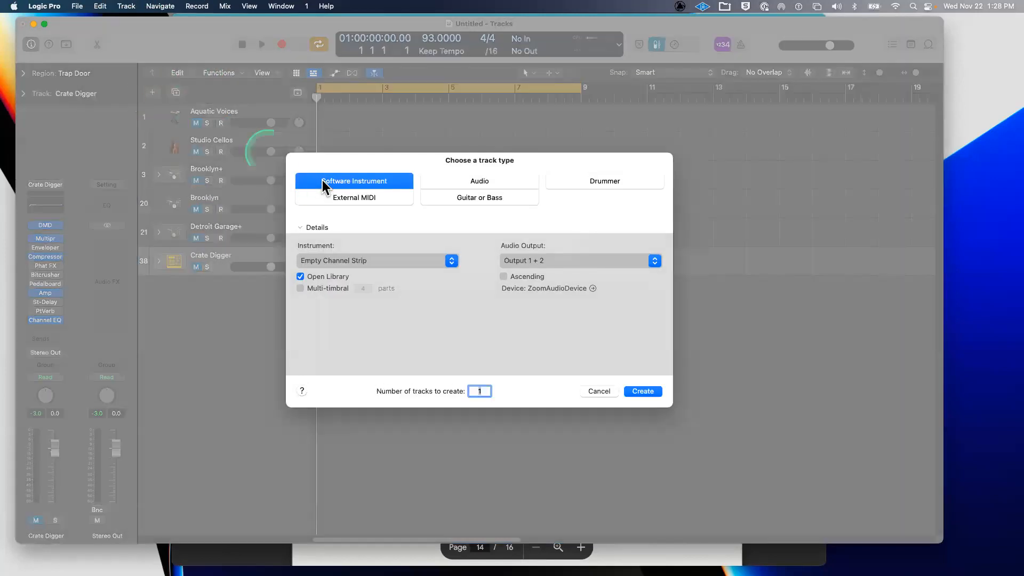
click(322, 180)
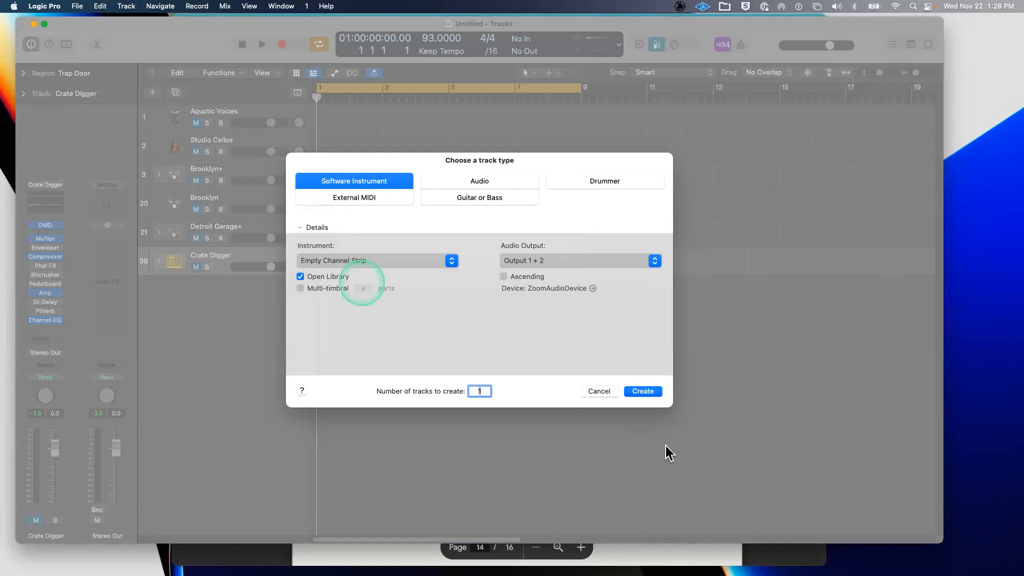
click(653, 393)
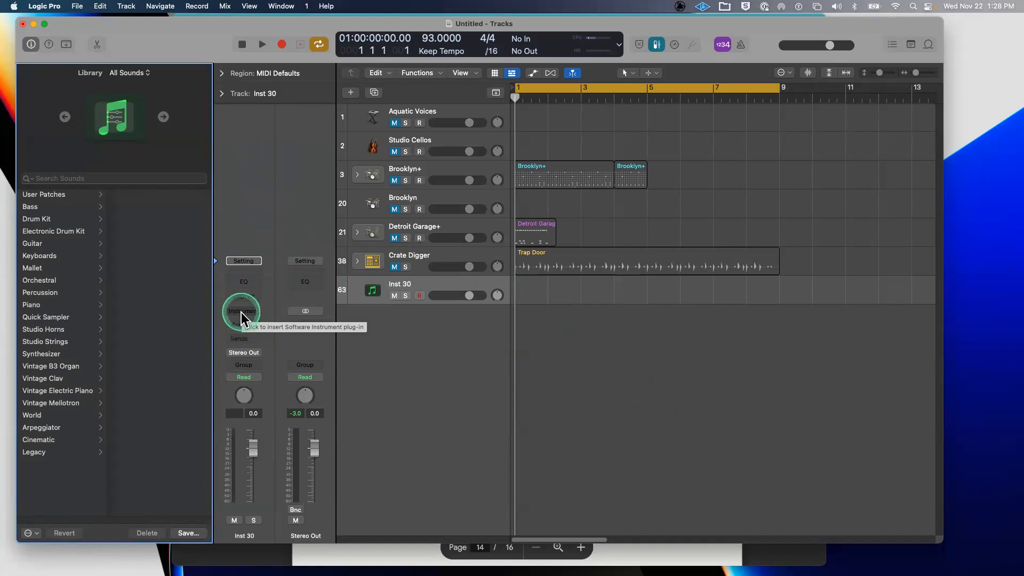
click(241, 311)
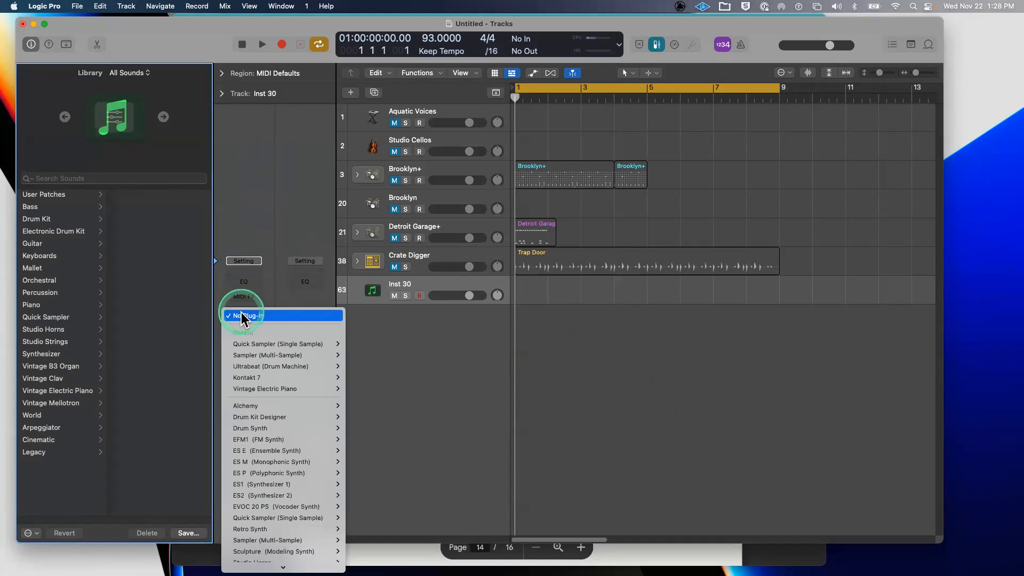
mouse_move(269, 569)
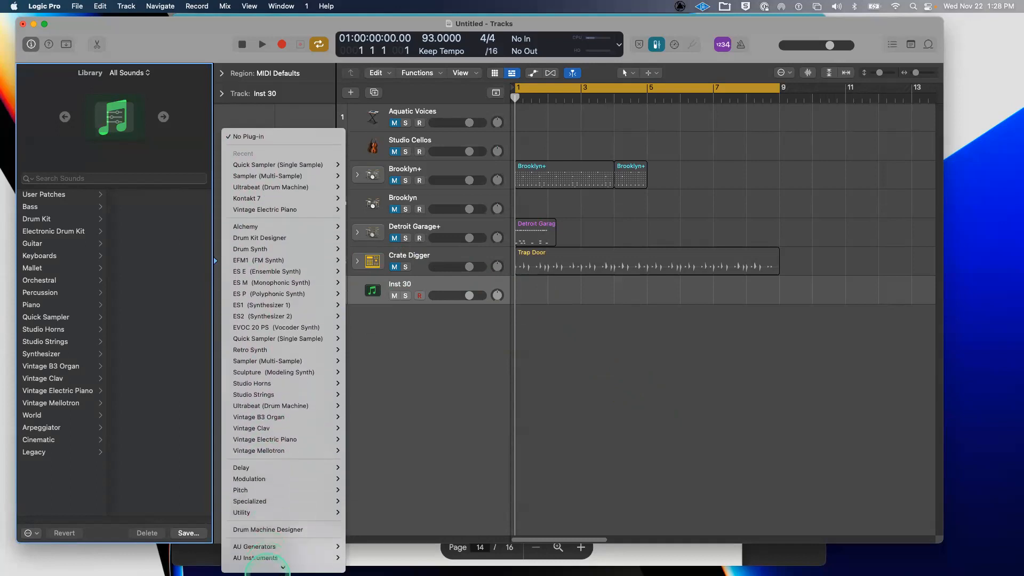
click(275, 527)
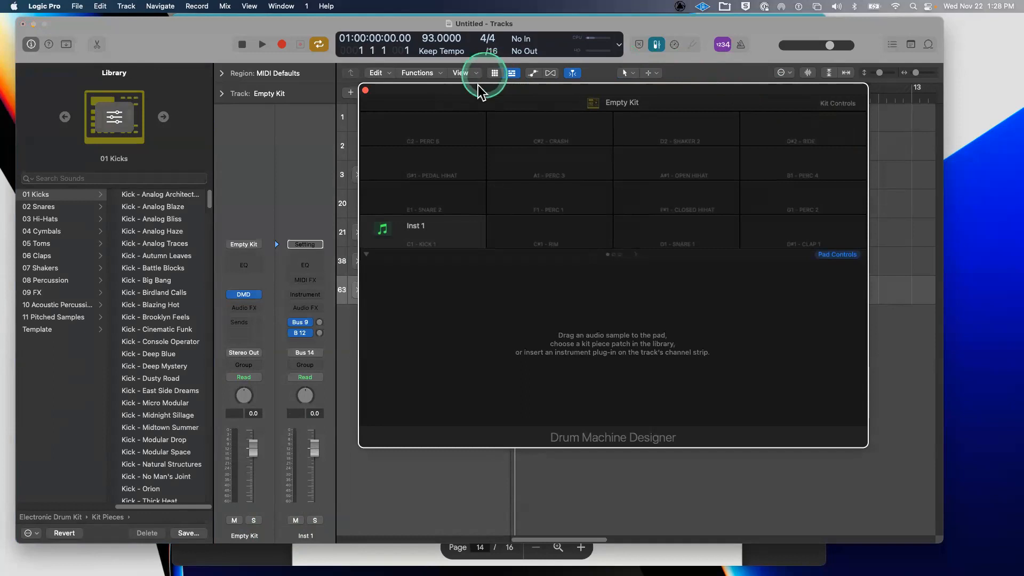
- Close Drum Machine Designer and delete the resulting Empty Kit track again
drag(474, 100, 472, 114)
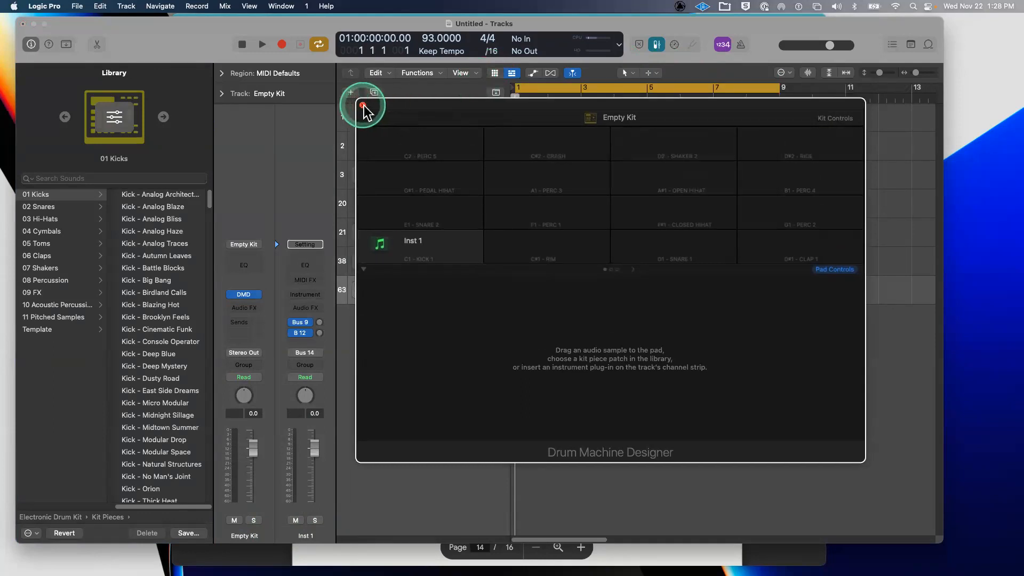
click(363, 106)
click(495, 280)
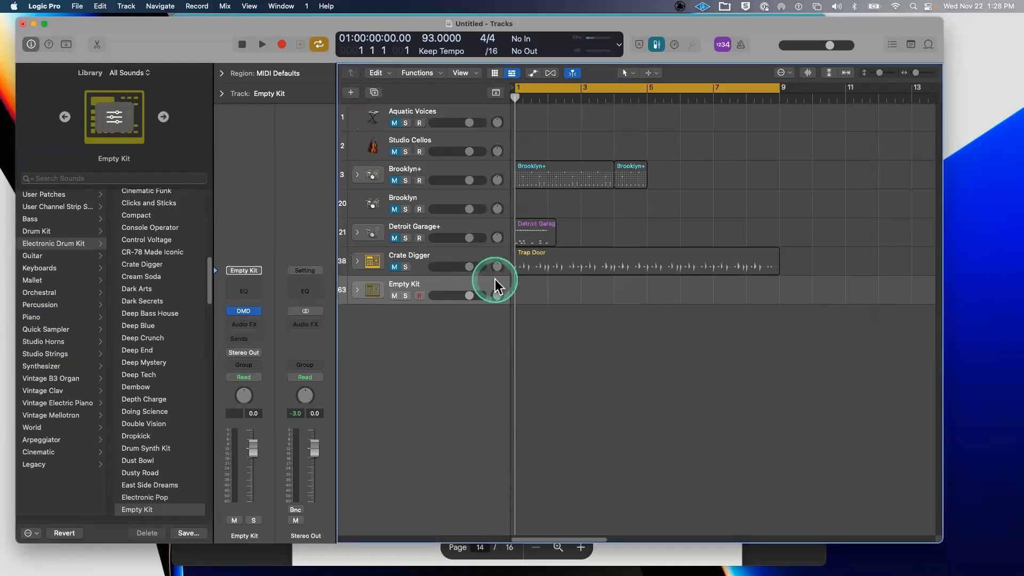
key(super+BackSpace)
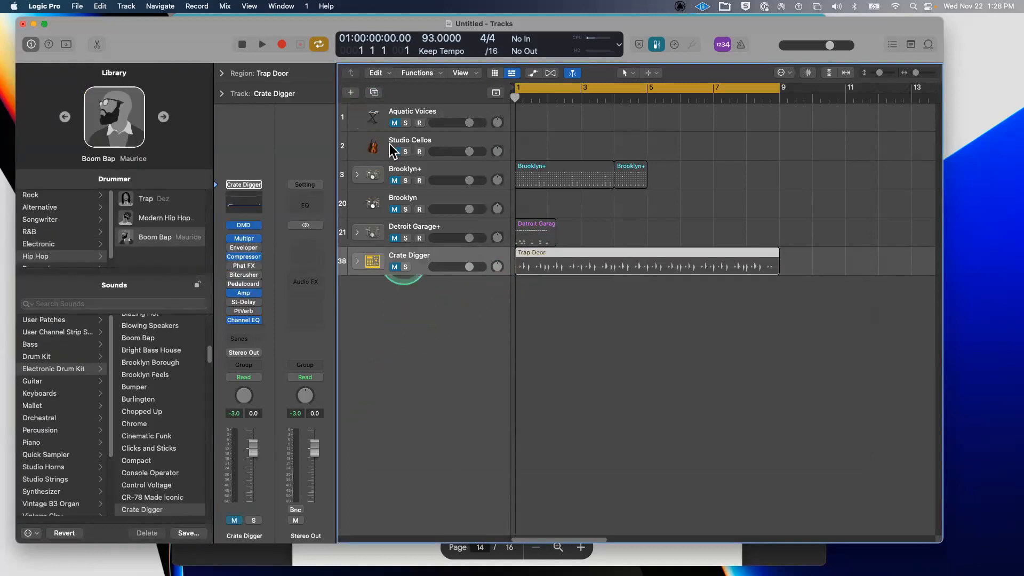
- Create a fresh software instrument track, Inst 30
click(352, 94)
click(327, 180)
click(642, 391)
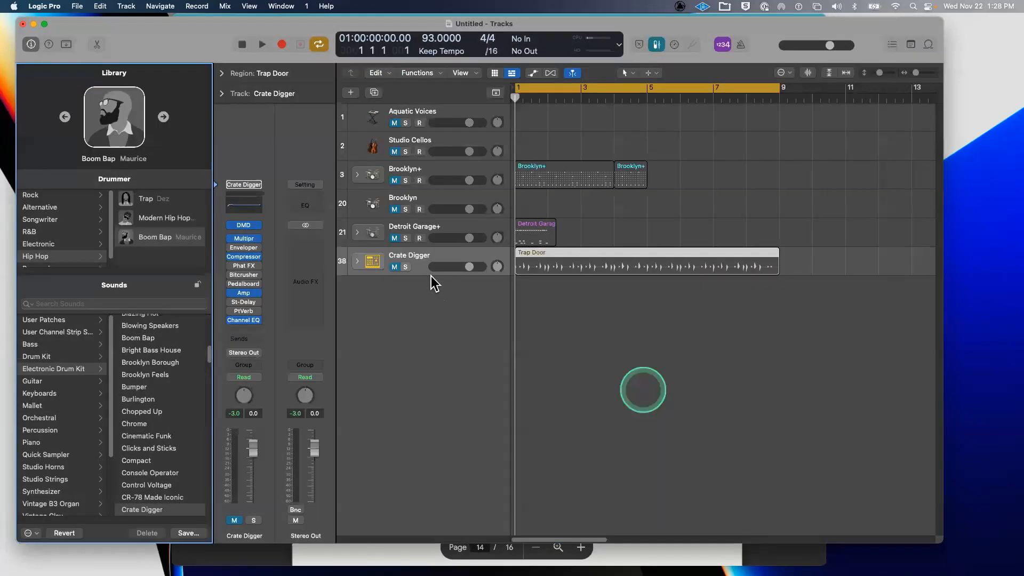
- Load Drum Machine Designer onto Inst 30, turning it into an Empty Kit
click(429, 279)
click(248, 308)
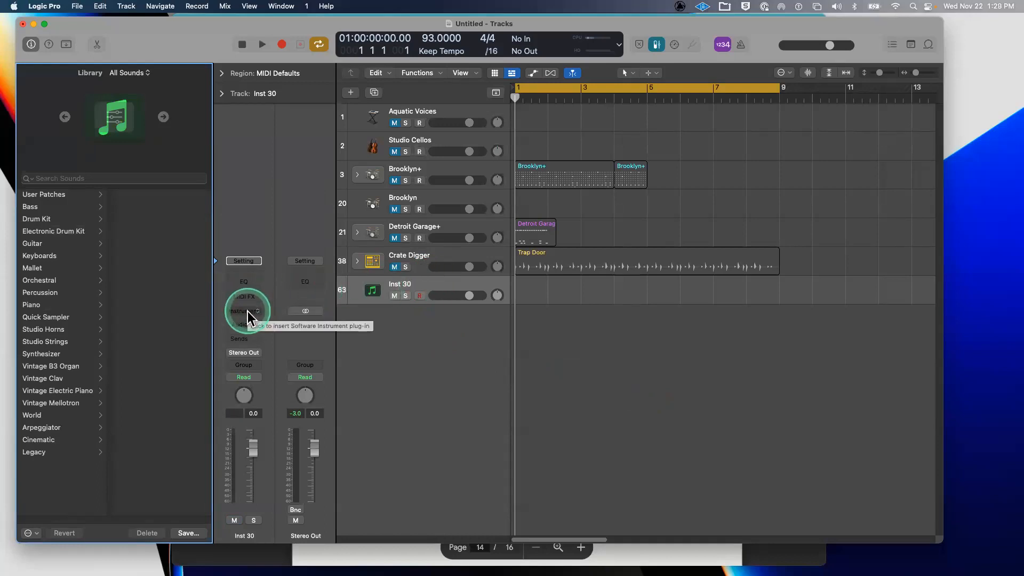
click(247, 312)
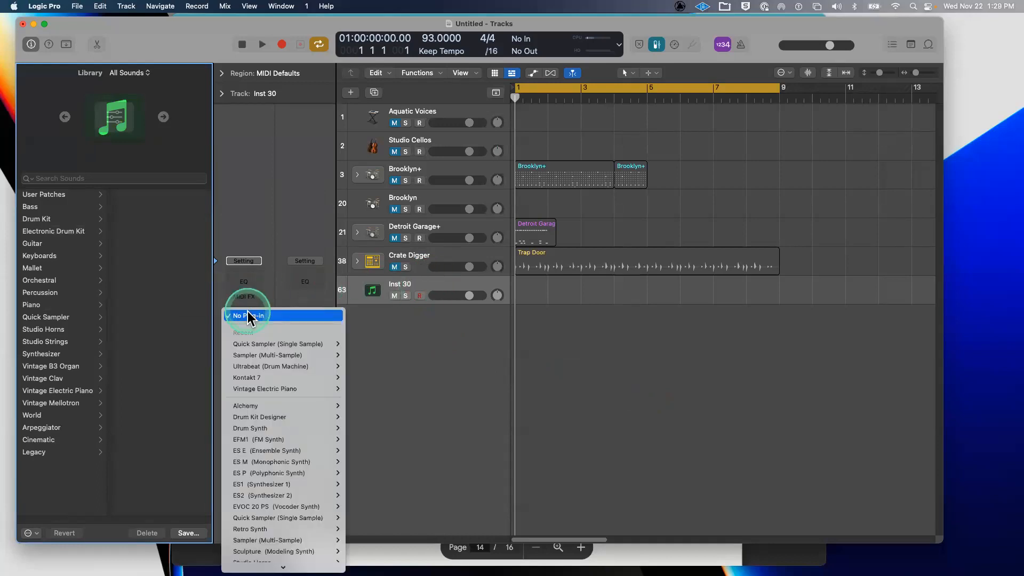
mouse_move(251, 569)
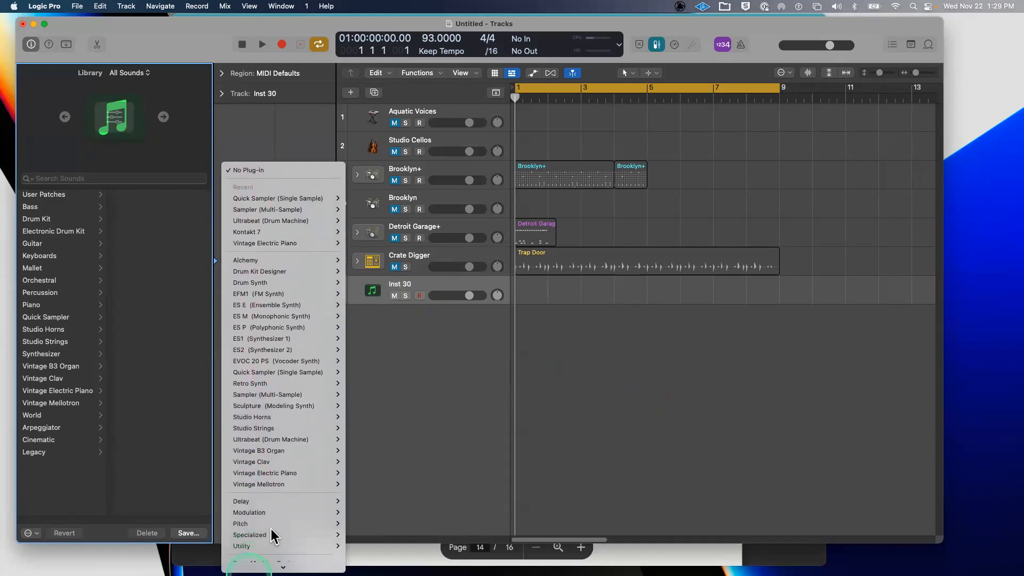
click(291, 523)
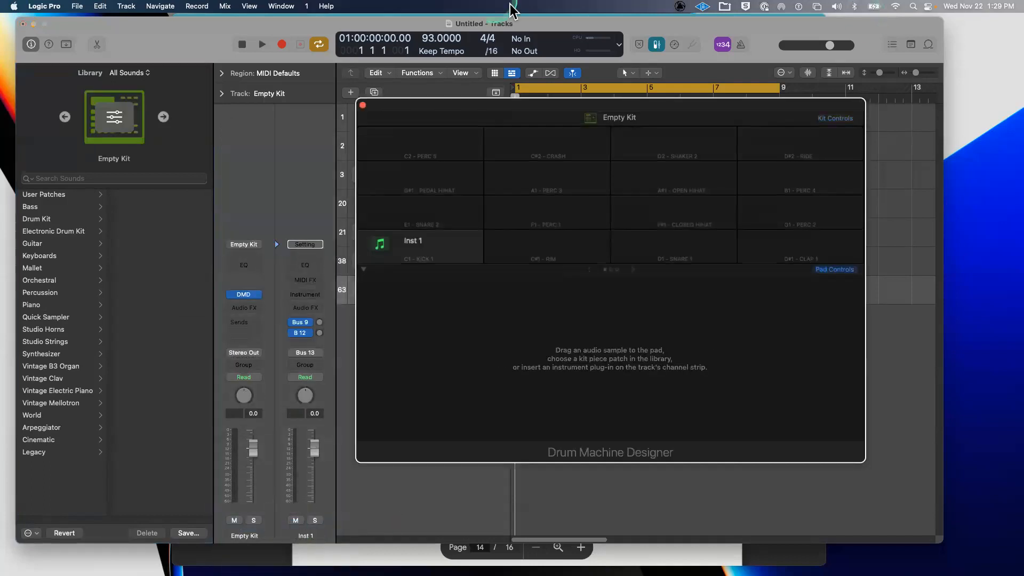
click(354, 313)
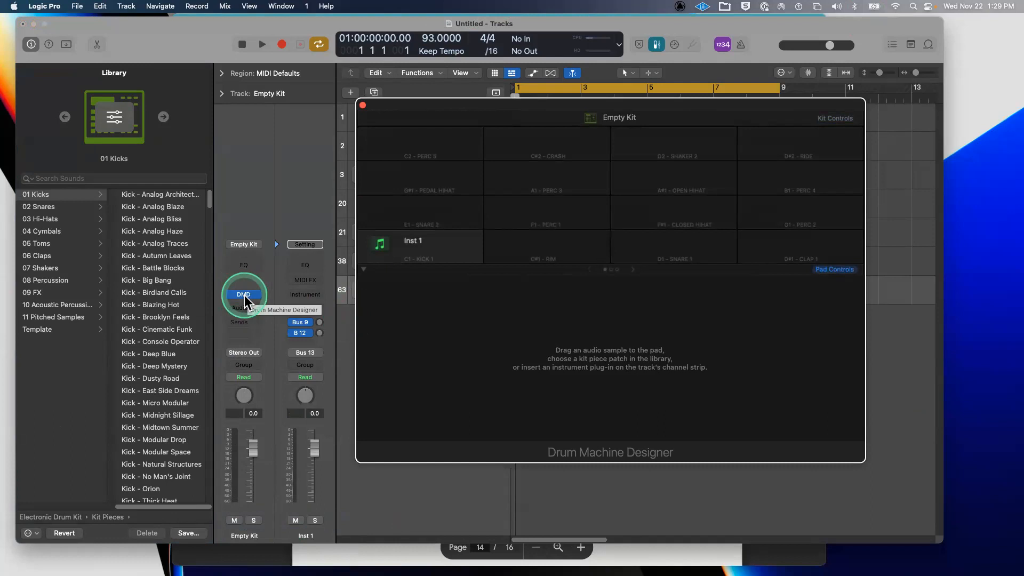
mouse_move(423, 248)
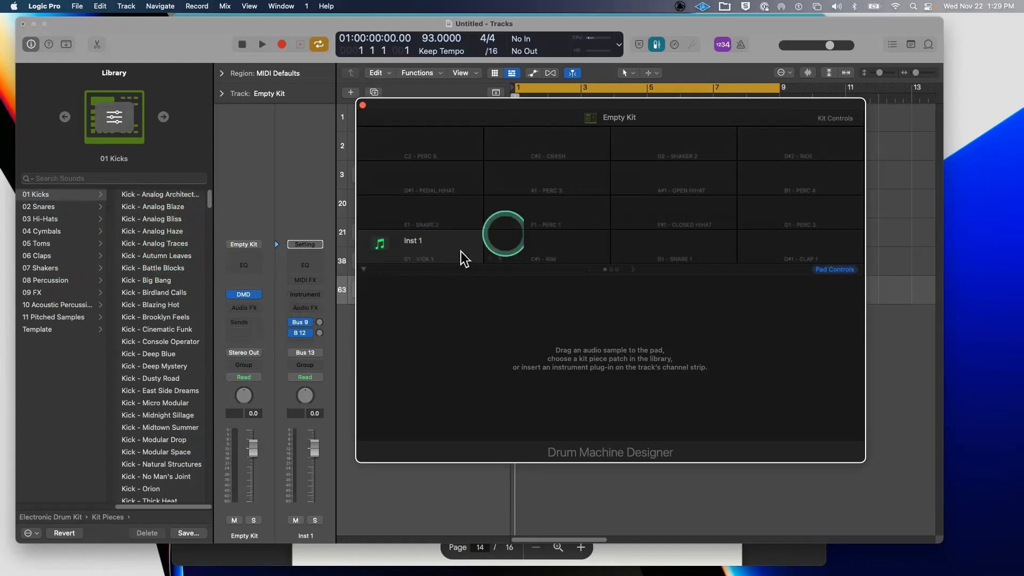
click(591, 245)
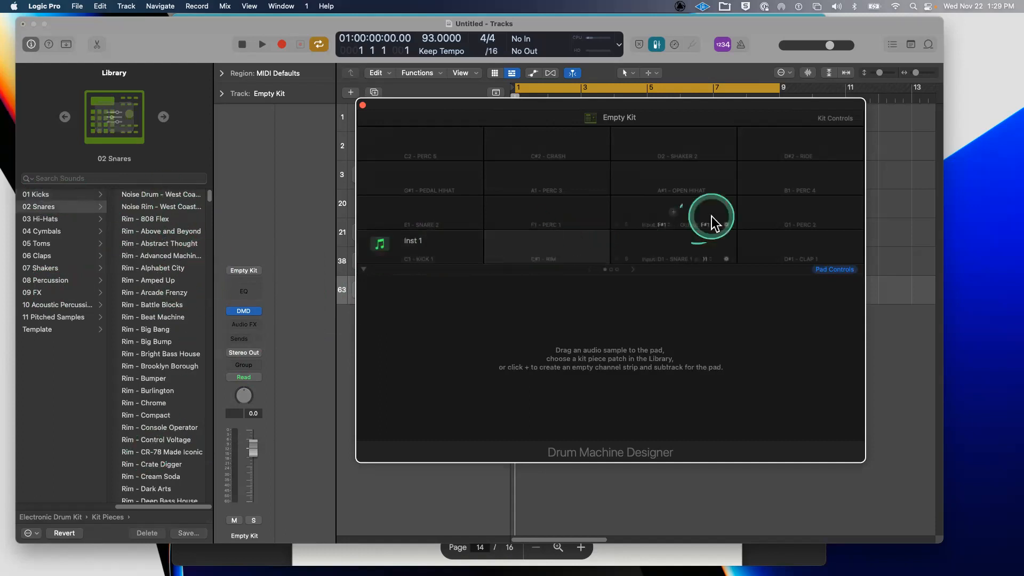
click(634, 253)
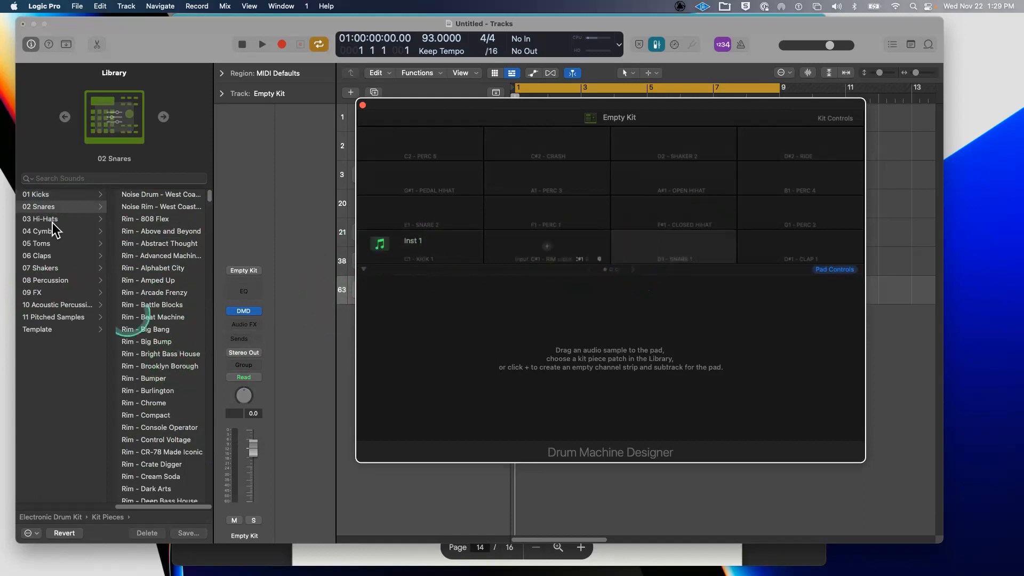
click(758, 247)
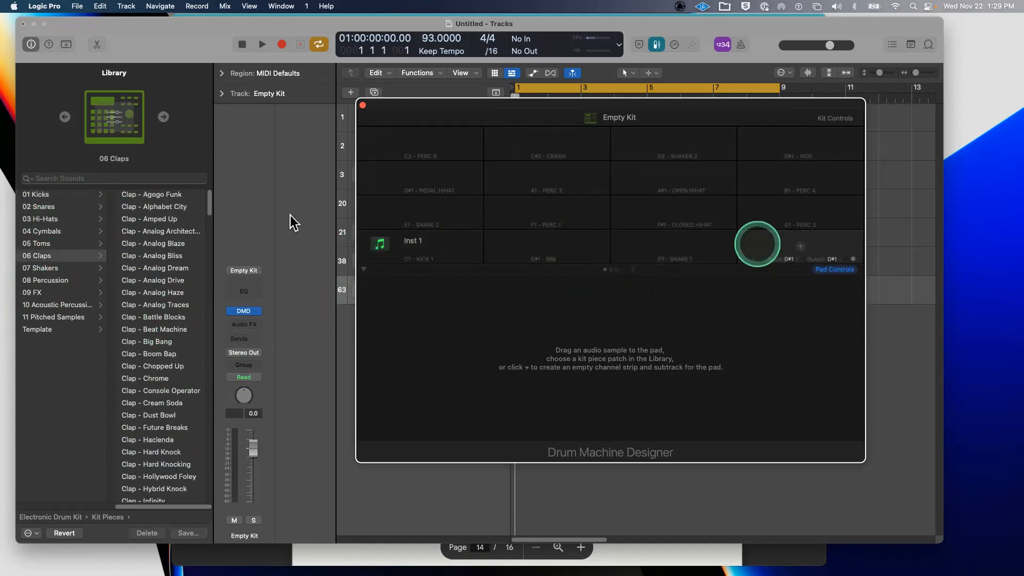
click(431, 248)
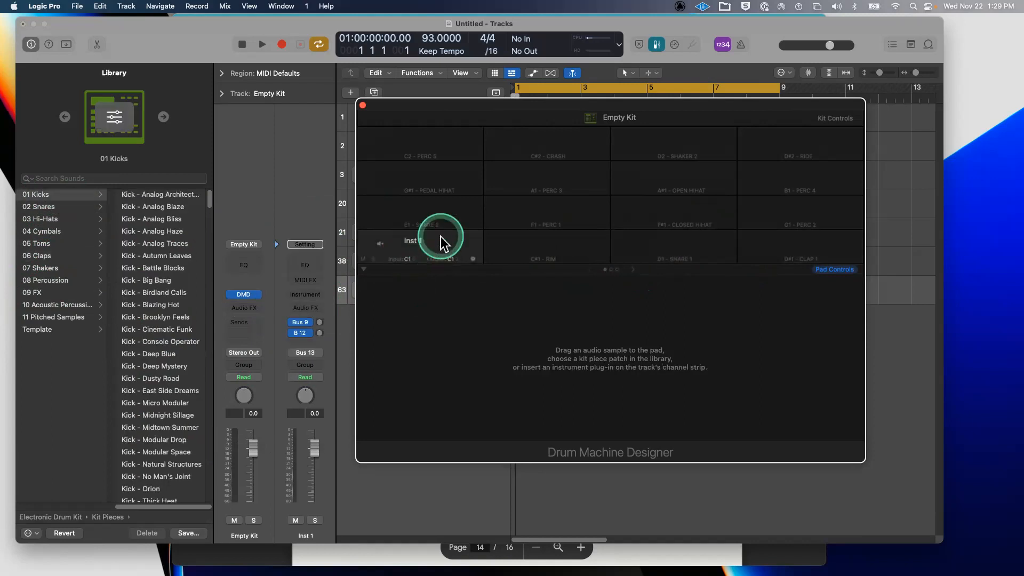
click(172, 192)
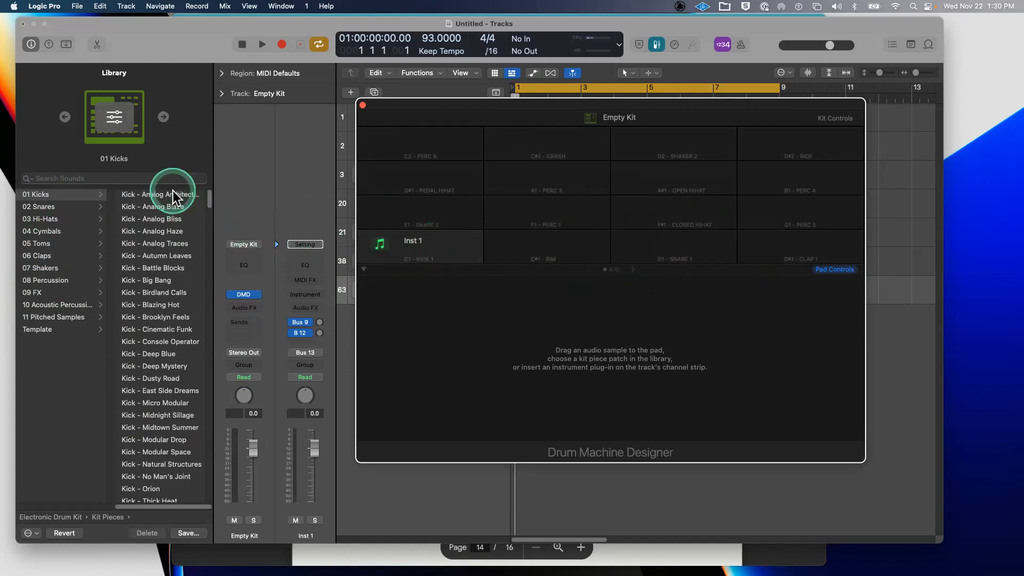
- Audition kick sounds and load Kick - Autumn Leaves onto the kick pad
click(167, 215)
click(170, 194)
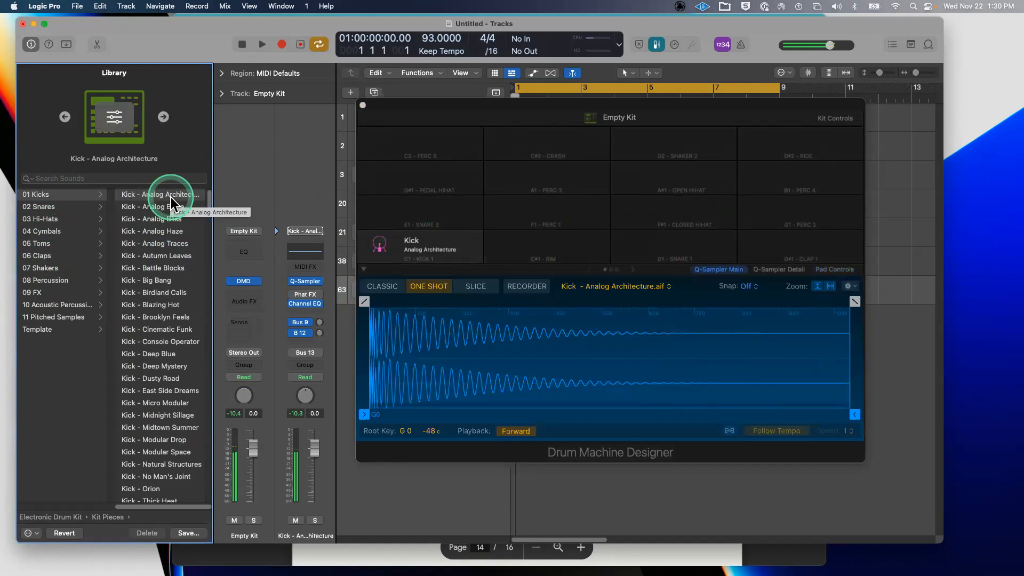
key(Down)
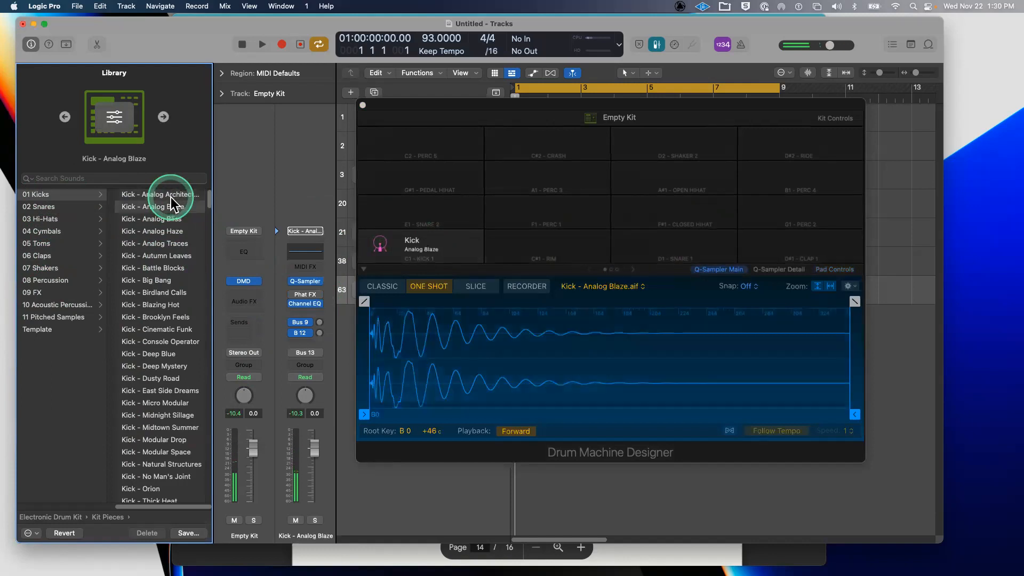
key(Down)
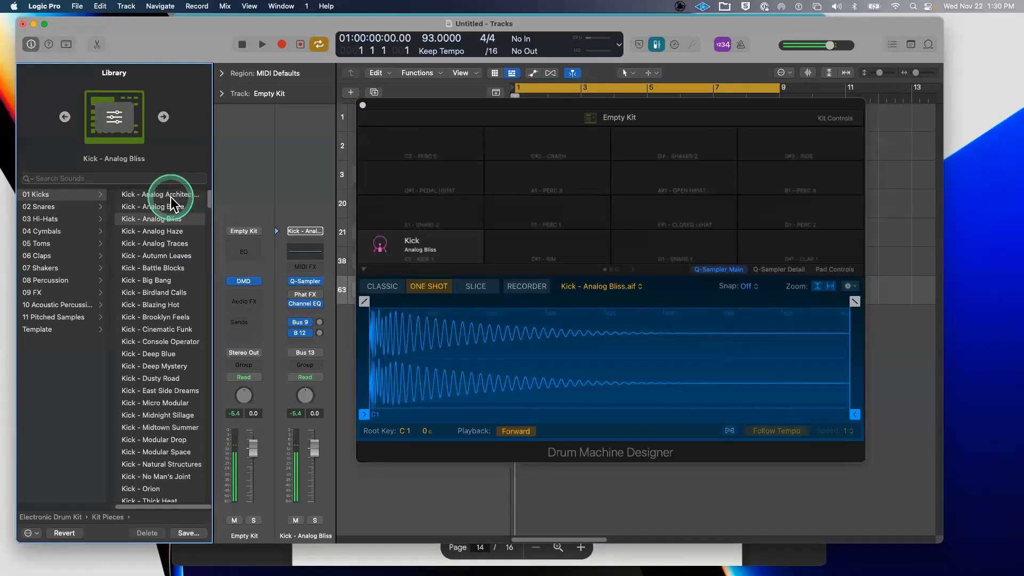
key(Down)
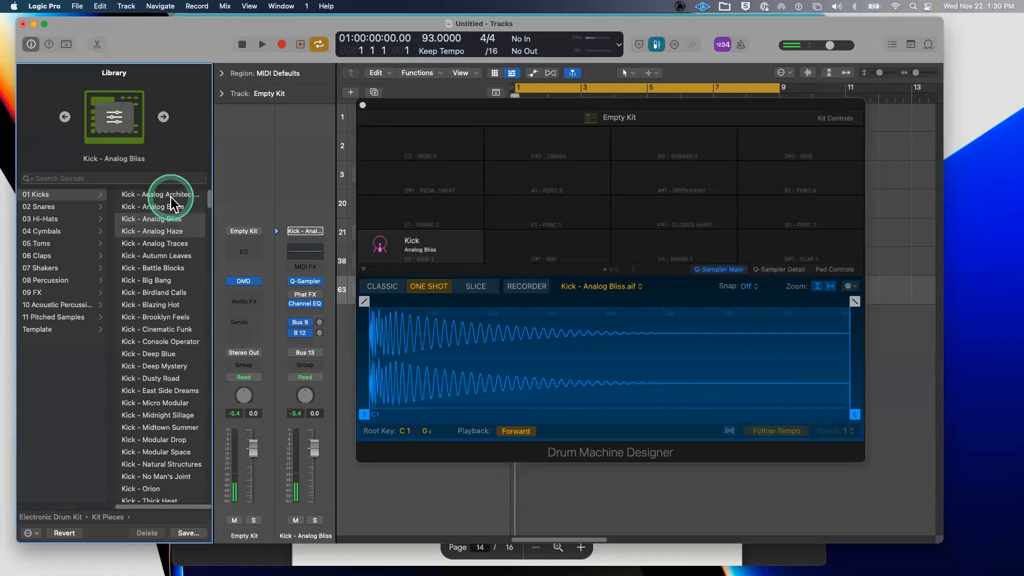
key(Down)
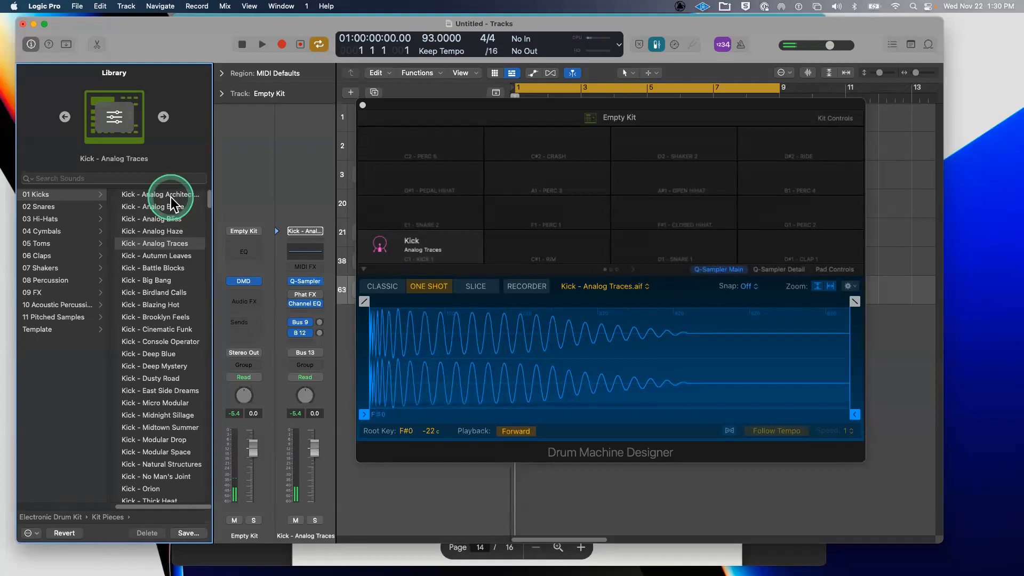
click(169, 256)
- Load Rim - Crate Digger onto the empty C#1 pad
click(531, 234)
click(517, 238)
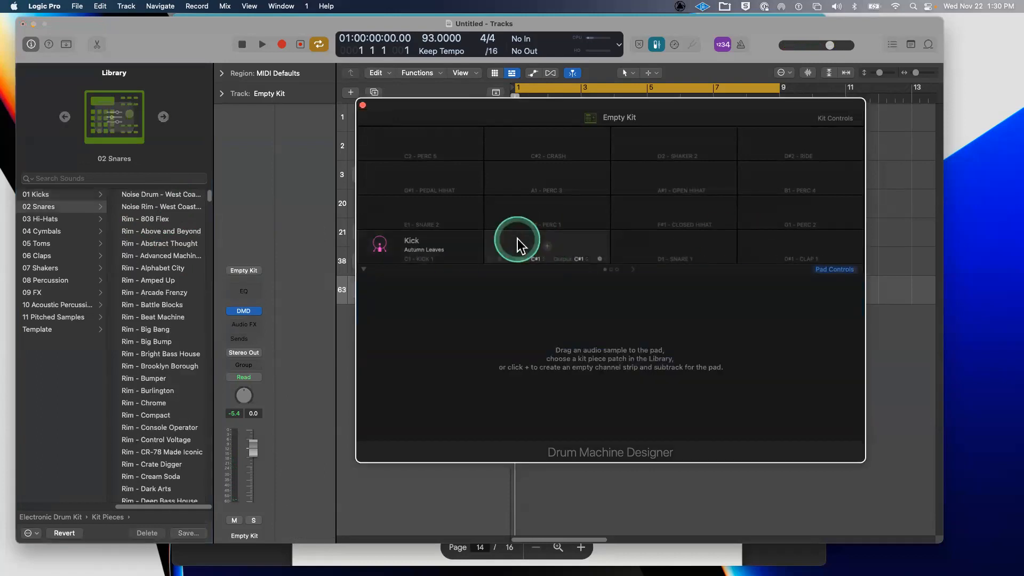
click(162, 329)
click(197, 465)
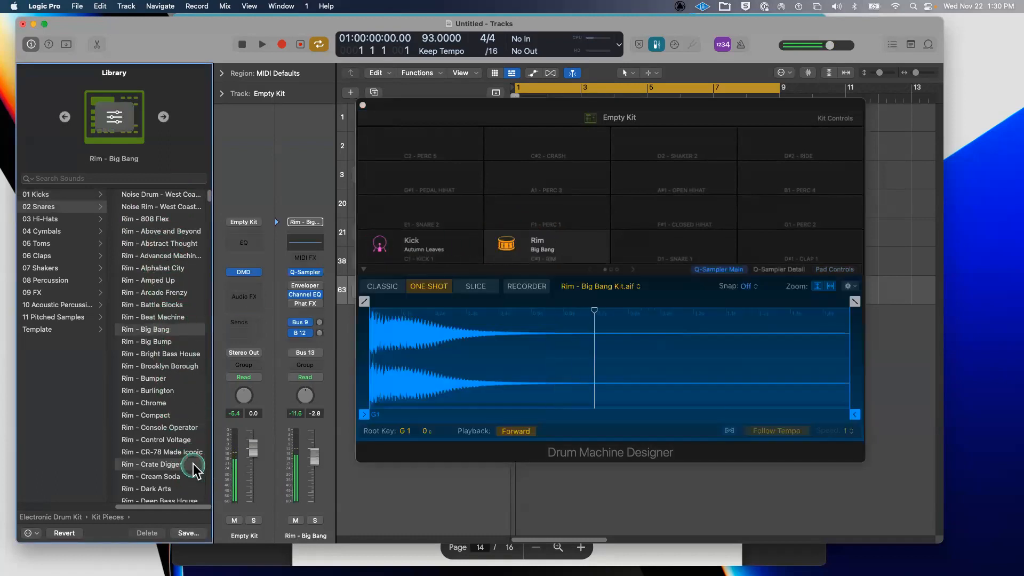
- Load Snare - Brooklyn Feels onto the empty D1 snare pad
click(642, 235)
click(642, 235)
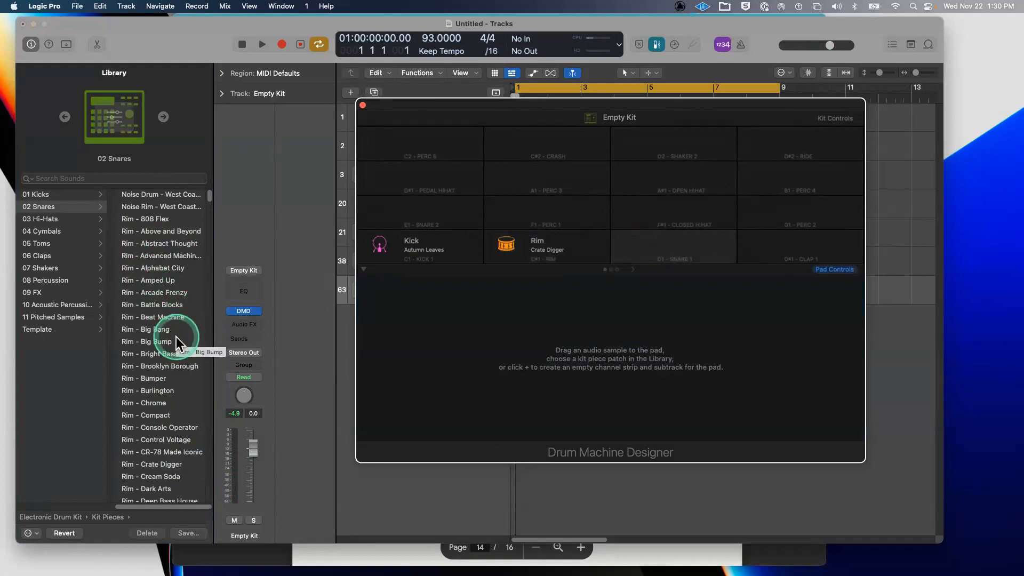
scroll(176, 343, down, 10)
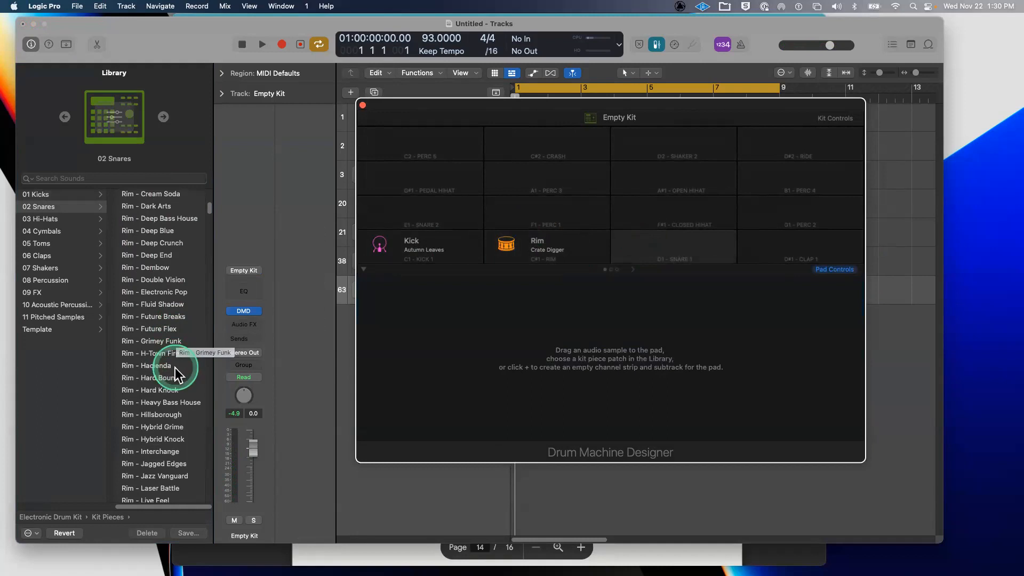
scroll(179, 373, down, 12)
scroll(185, 374, down, 15)
scroll(184, 363, up, 2)
click(183, 274)
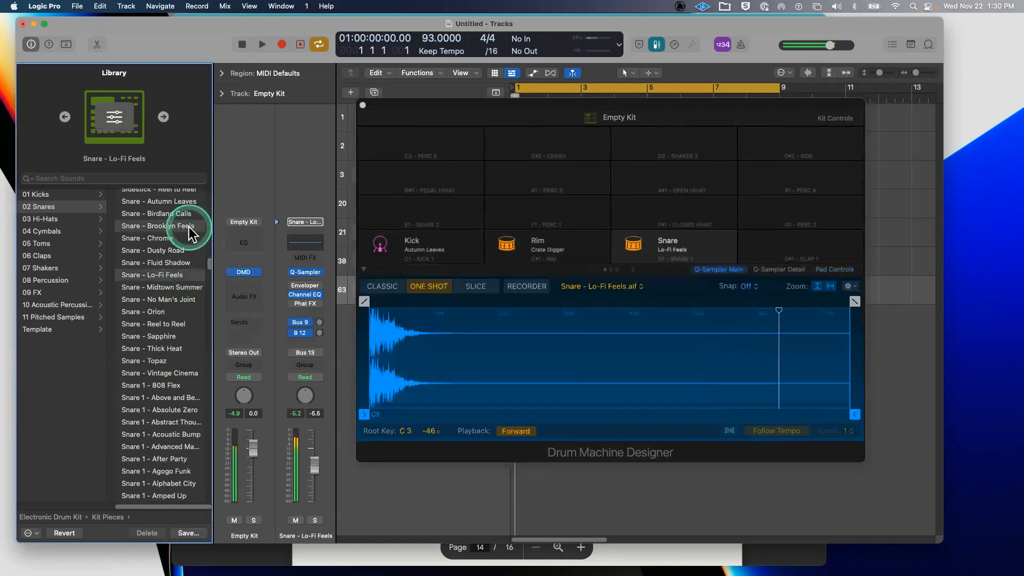
click(188, 226)
- Audition claps and load Clap - Cream Soda onto the clap pad beside the snare
drag(788, 239, 763, 239)
click(763, 243)
click(164, 278)
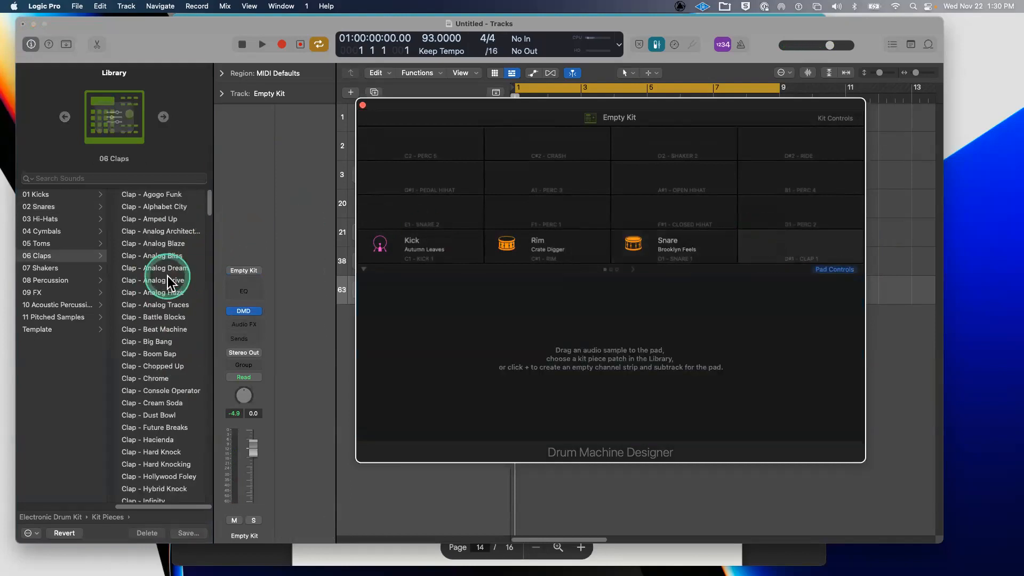
click(170, 266)
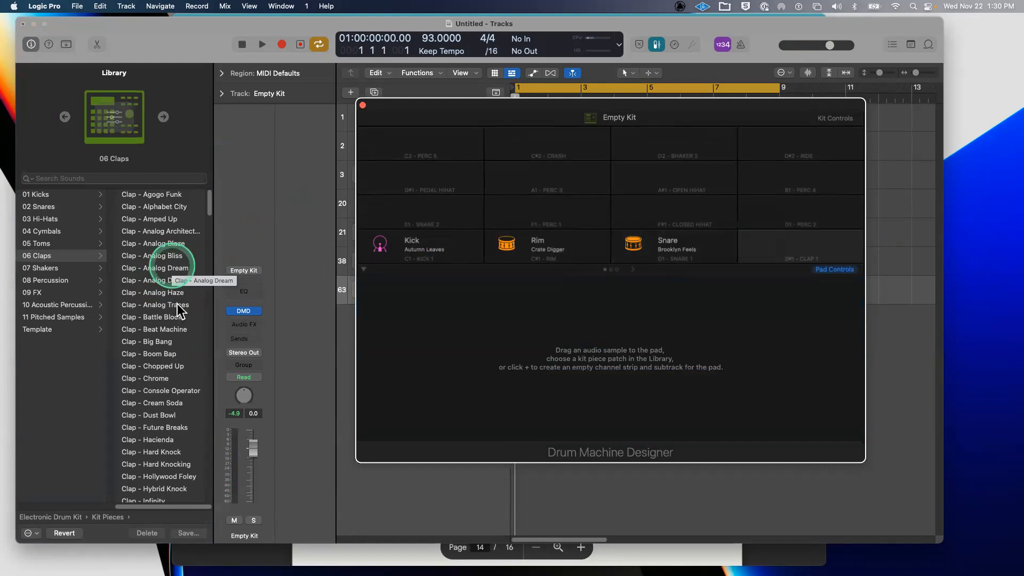
scroll(185, 364, down, 10)
scroll(185, 364, up, 2)
scroll(185, 365, up, 8)
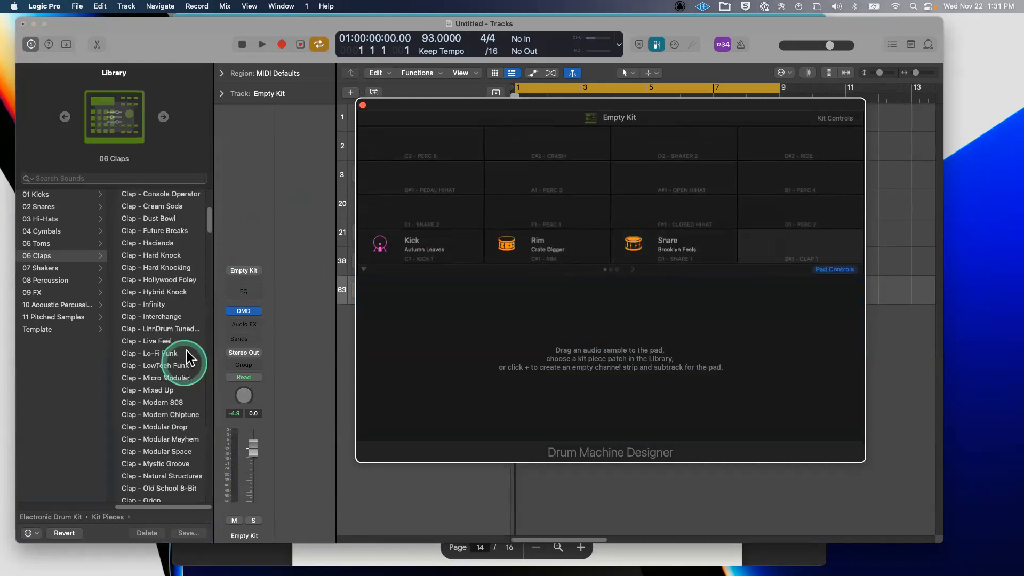
scroll(184, 361, up, 4)
click(188, 258)
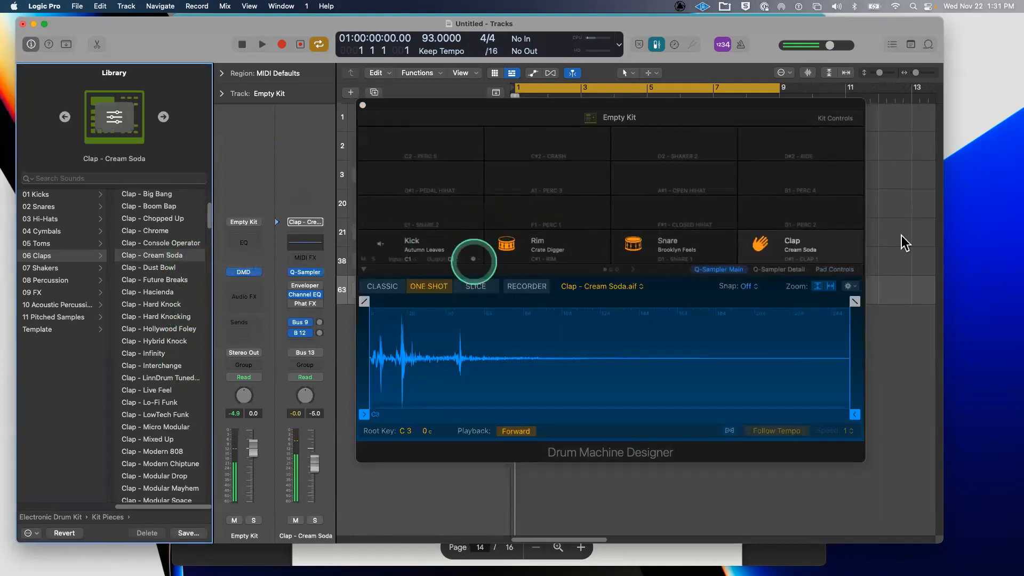
click(444, 109)
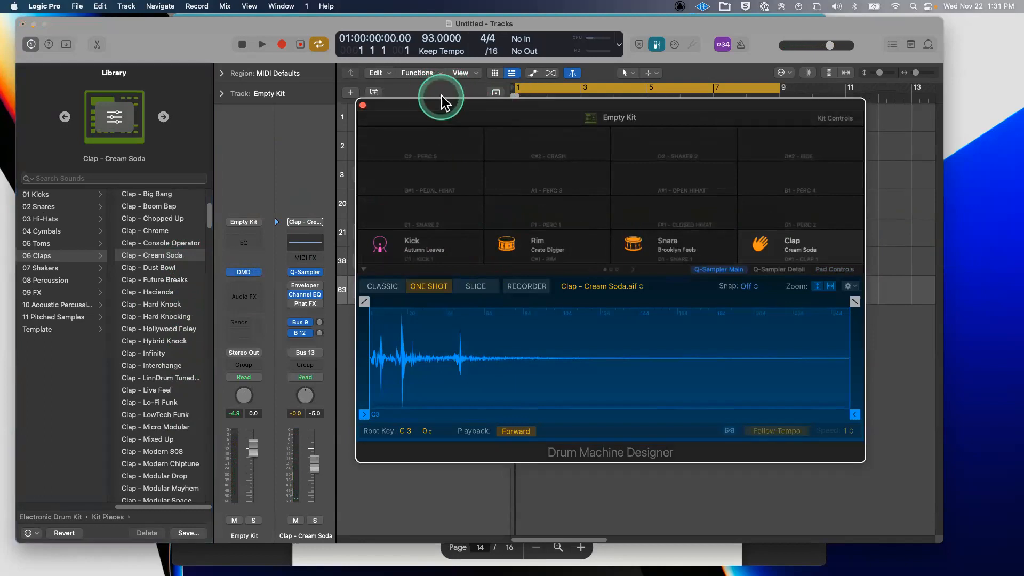
drag(439, 102, 680, 105)
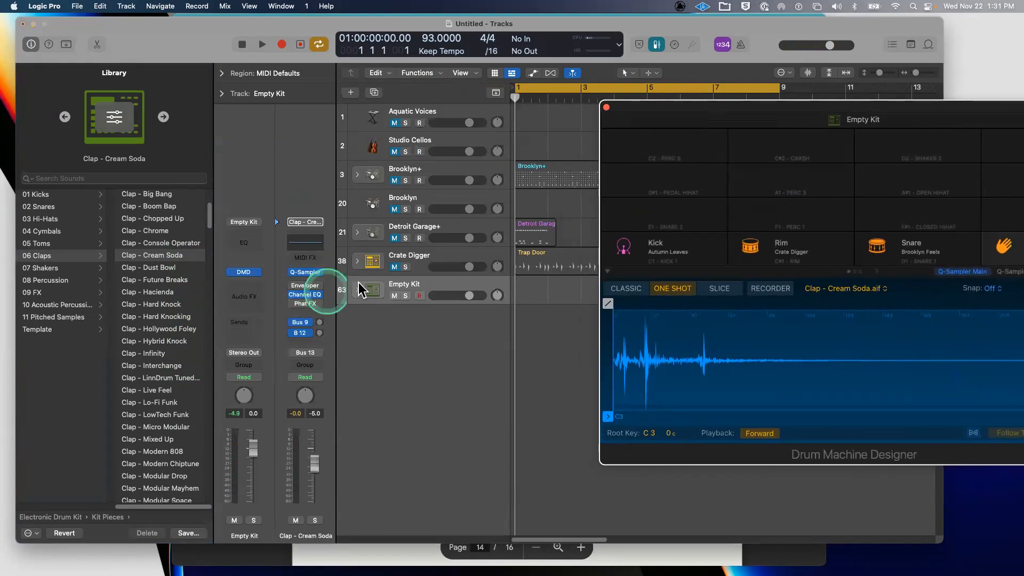
- Check the Empty Kit stack's subtracks and rearrange the Drum Machine Designer and Tracks windows
click(357, 290)
click(357, 290)
click(357, 291)
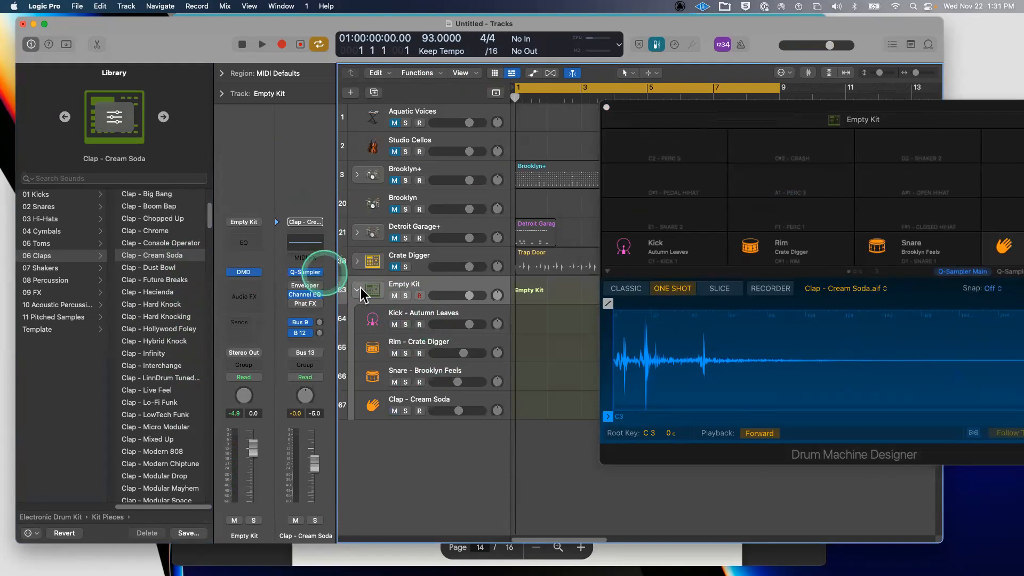
click(356, 290)
click(696, 96)
drag(709, 106, 219, 107)
drag(179, 100, 123, 42)
drag(715, 23, 810, 21)
drag(306, 46, 200, 60)
- Create a pattern region on the Empty Kit track lane
click(628, 288)
right_click(628, 288)
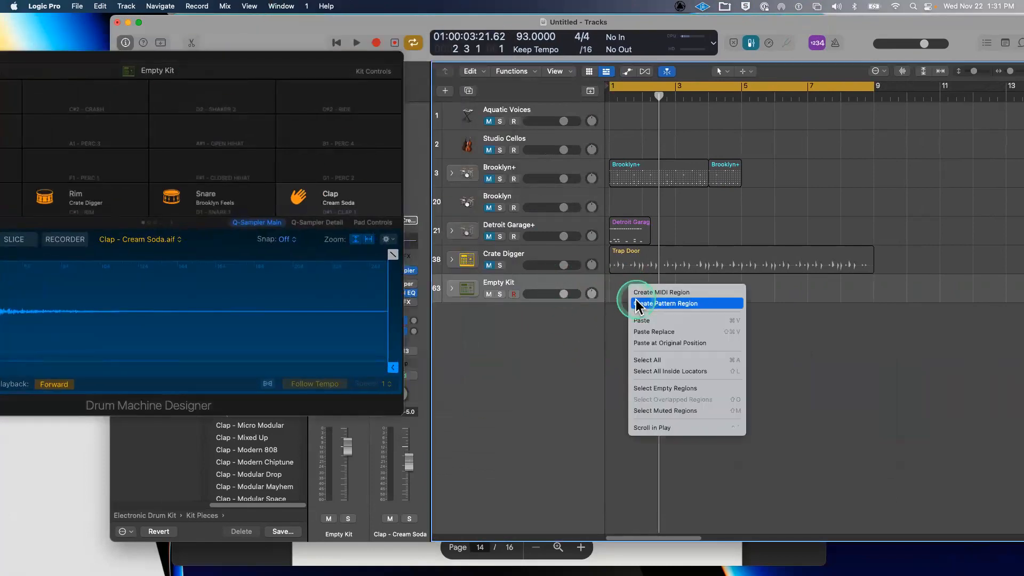
click(637, 303)
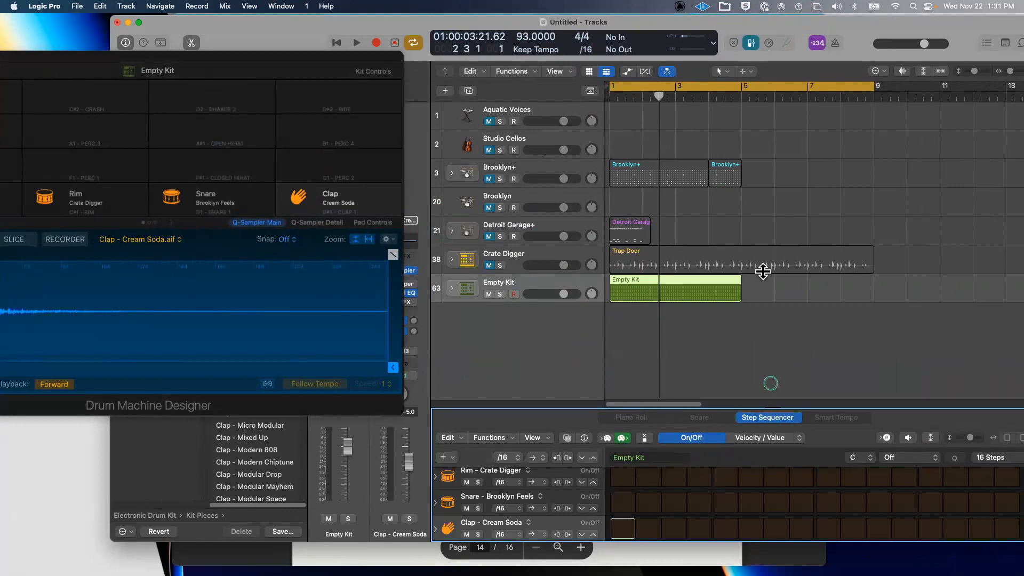
- Program kick on steps 1, 5, 9, 13, rim on 5, and snare on 9 and 13
drag(762, 271, 773, 227)
click(622, 296)
click(725, 297)
click(827, 297)
click(930, 297)
click(725, 323)
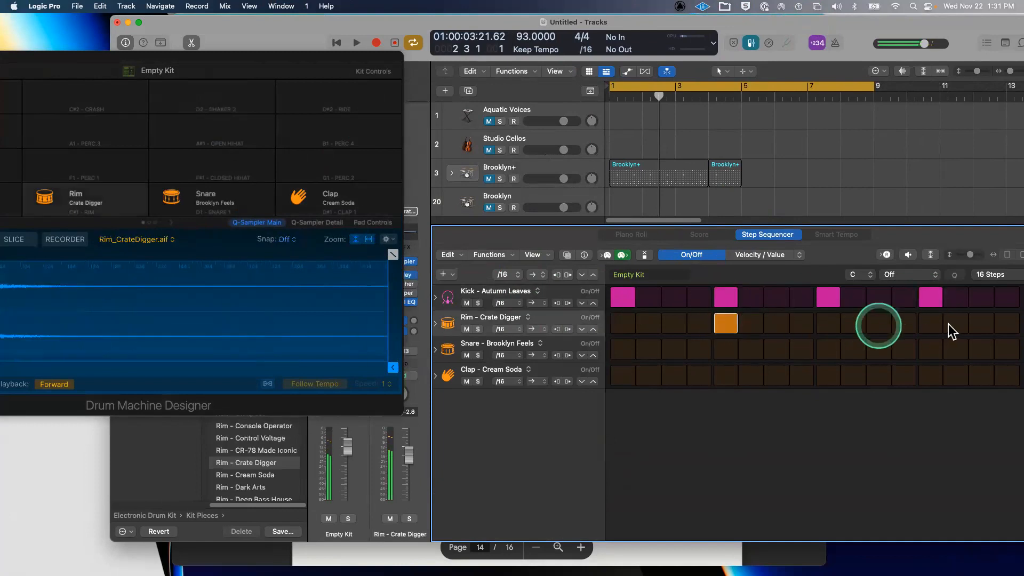
click(827, 349)
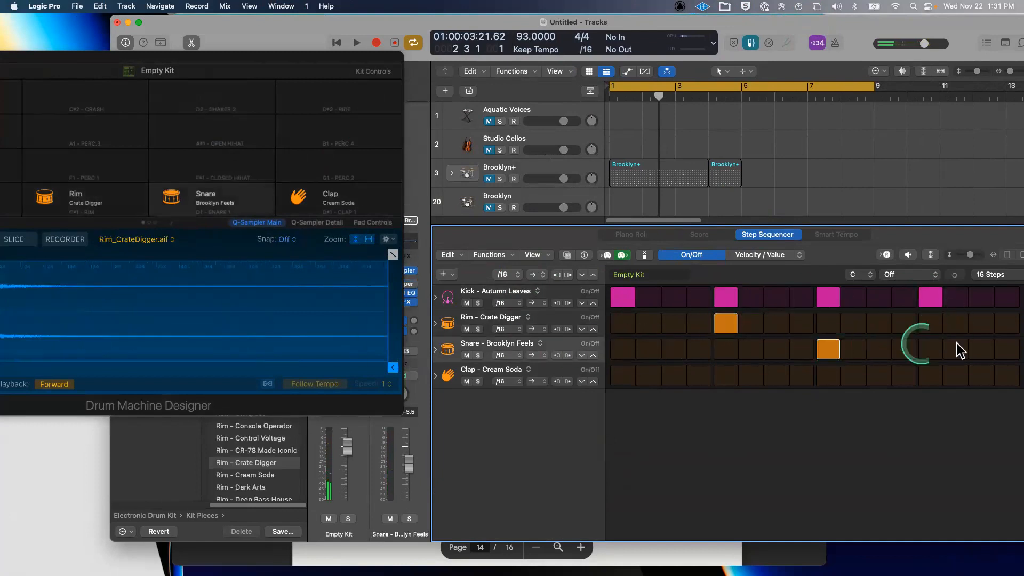
click(930, 350)
- Fill the clap row, then clear clap steps 2, 4, 6, 10, 12, 13 and 14
drag(621, 376, 1012, 380)
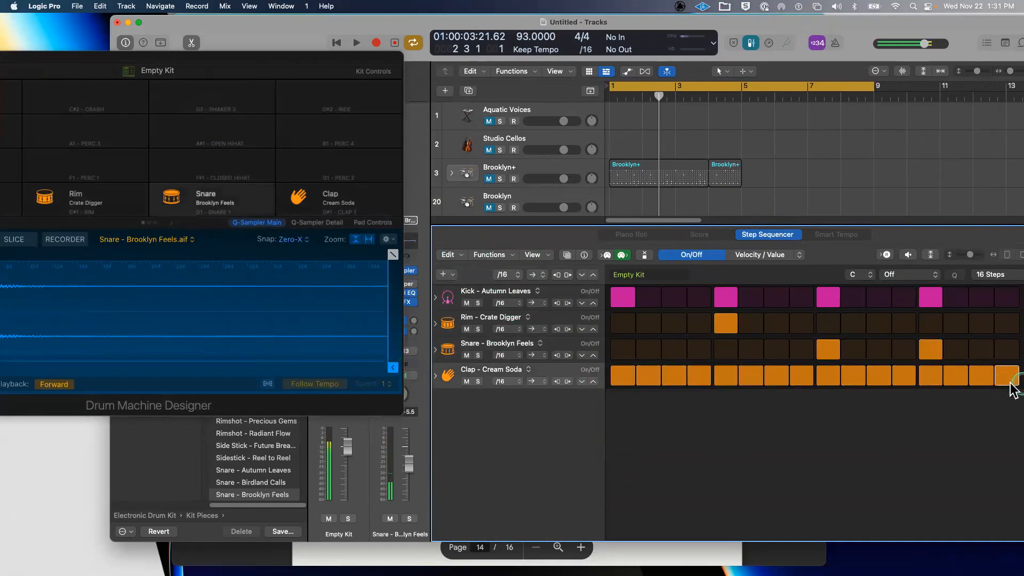
click(700, 376)
click(644, 375)
click(903, 375)
click(853, 375)
click(955, 376)
click(930, 376)
click(750, 376)
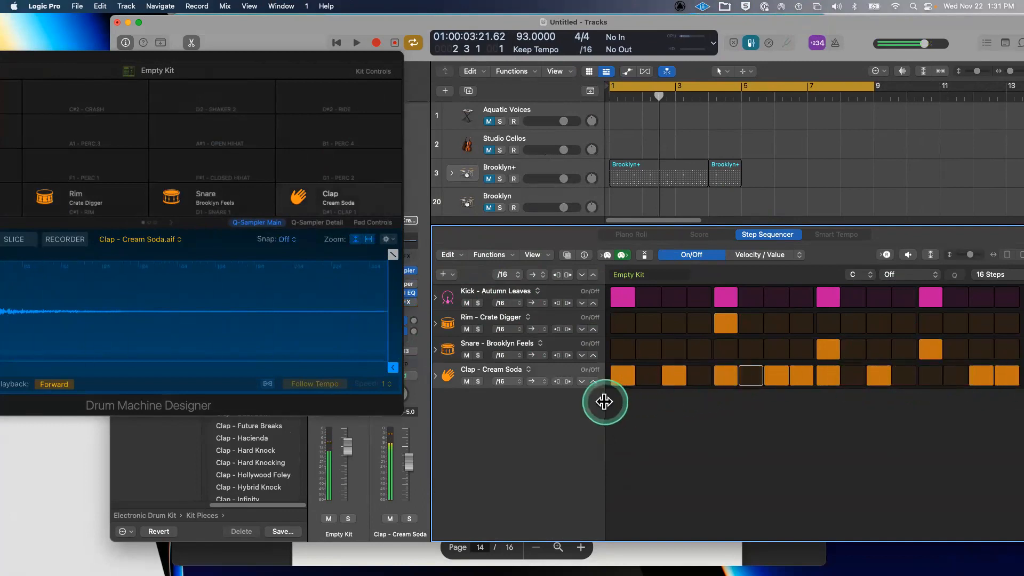
- Play the beat back, then move the Drum Machine Designer window over the tracks
key(space)
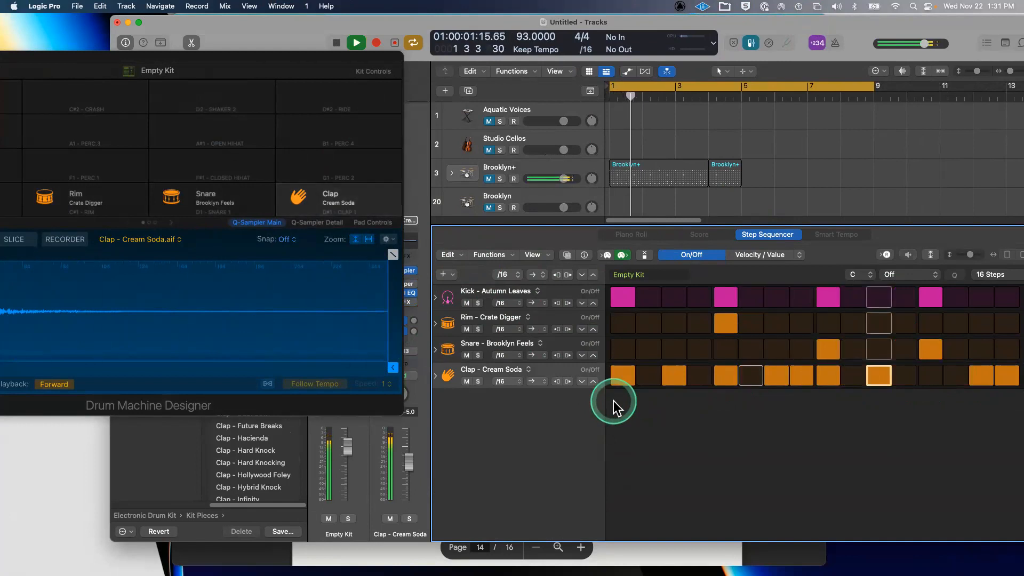
key(space)
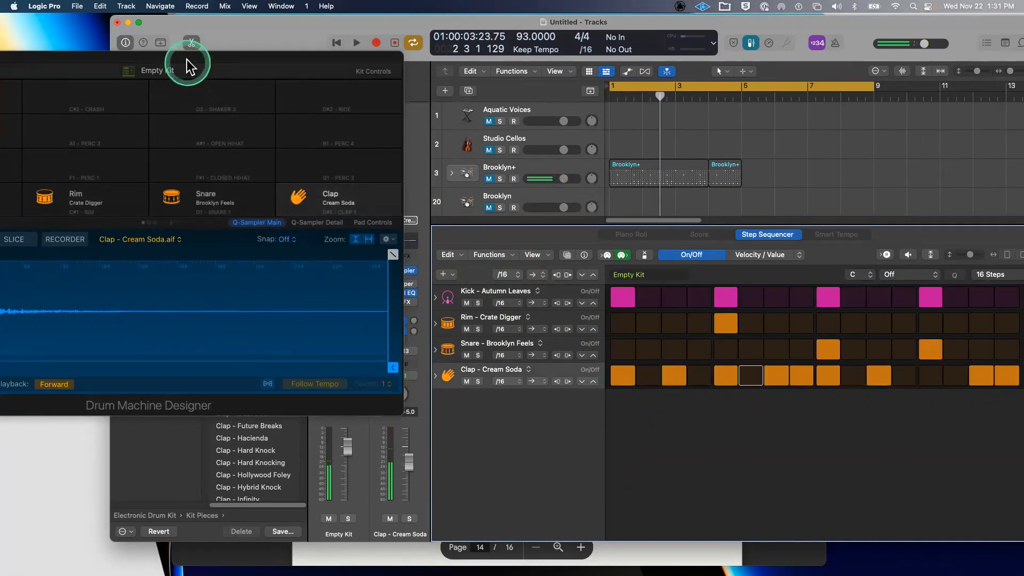
drag(187, 66, 709, 100)
mouse_move(546, 88)
mouse_down()
mouse_move(554, 72)
mouse_move(540, 74)
mouse_up()
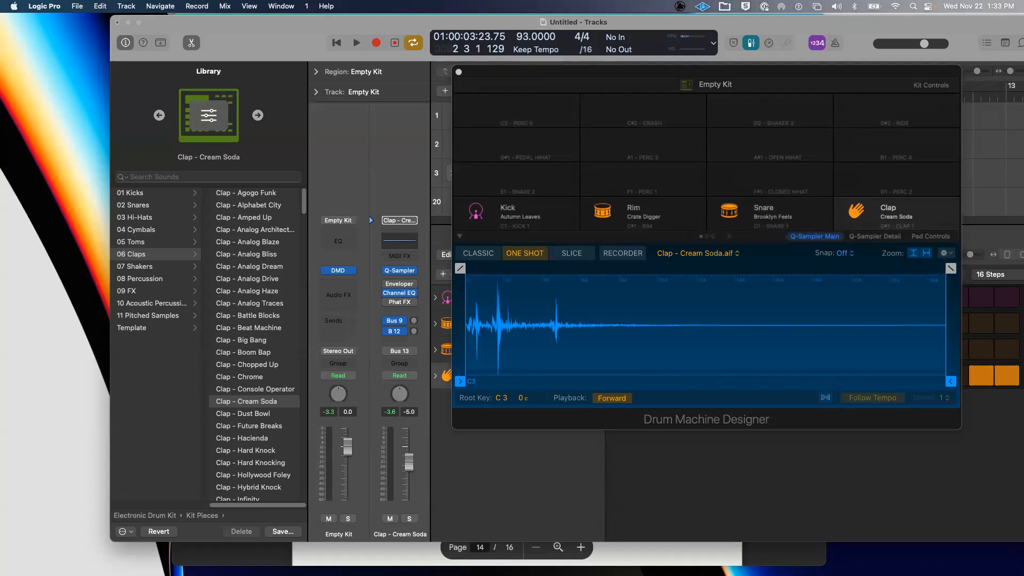
- Shift both windows left and add an empty instrument, Inst 34, on the E1 pad
drag(258, 39, 196, 38)
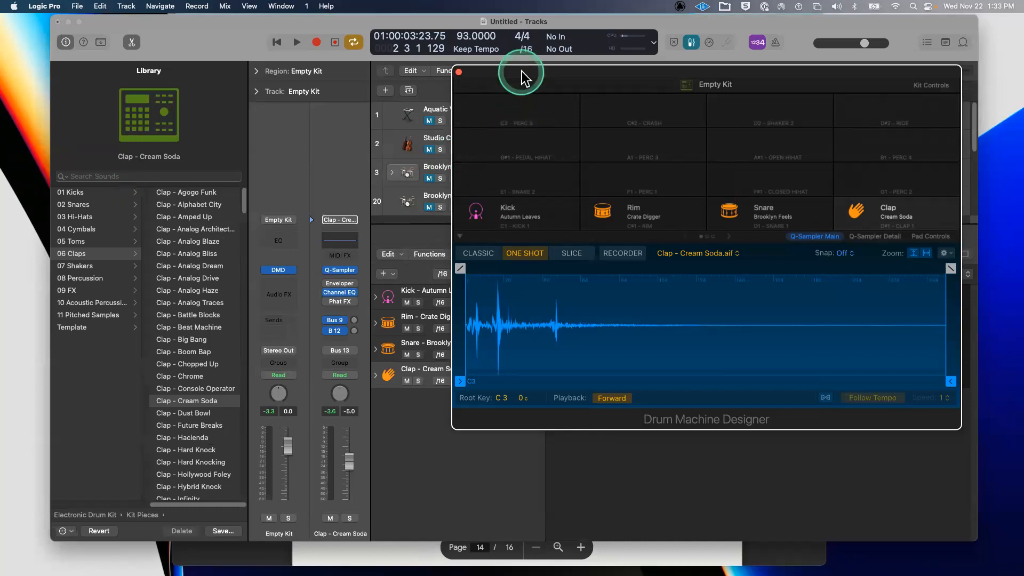
drag(520, 77, 447, 70)
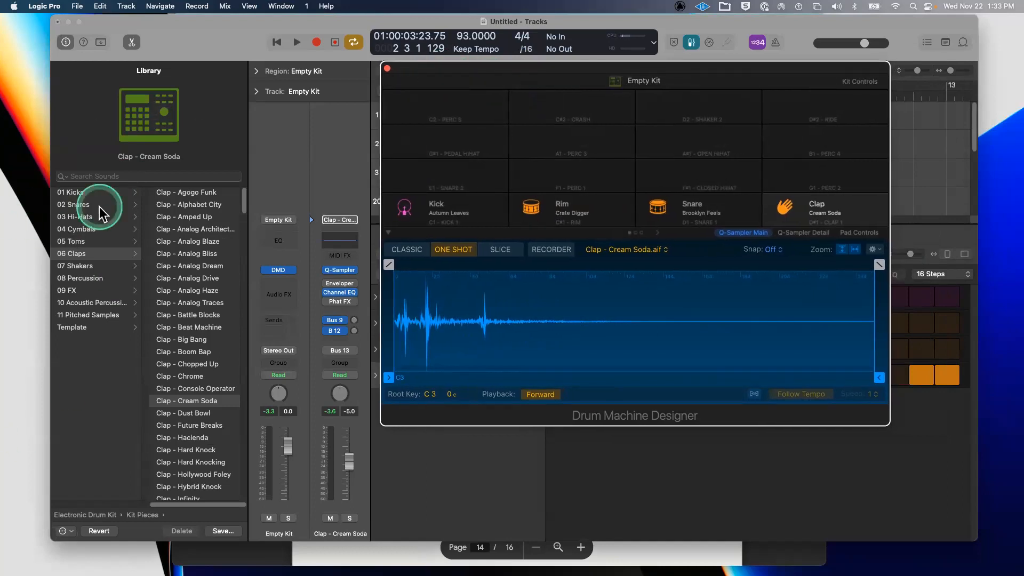
click(445, 177)
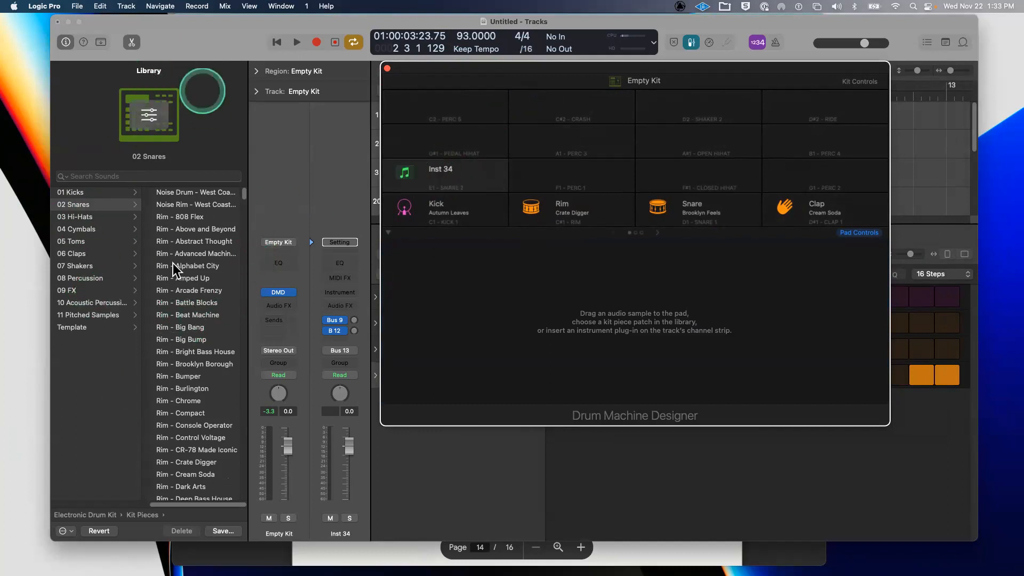
- Select the empty closed hi-hat pad to list 03 Hi-Hats, then try and clear a 'pian' search
click(528, 168)
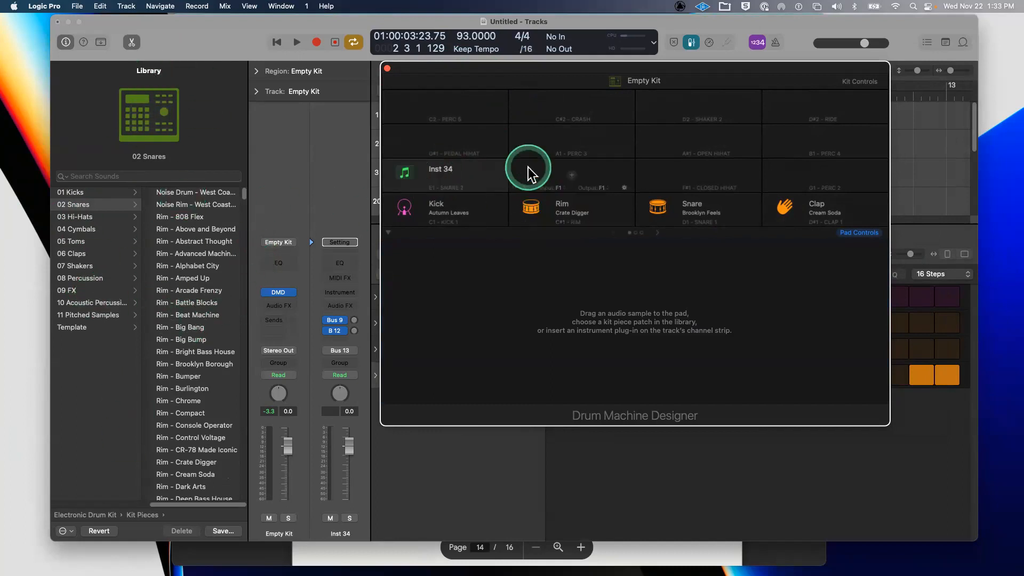
click(143, 171)
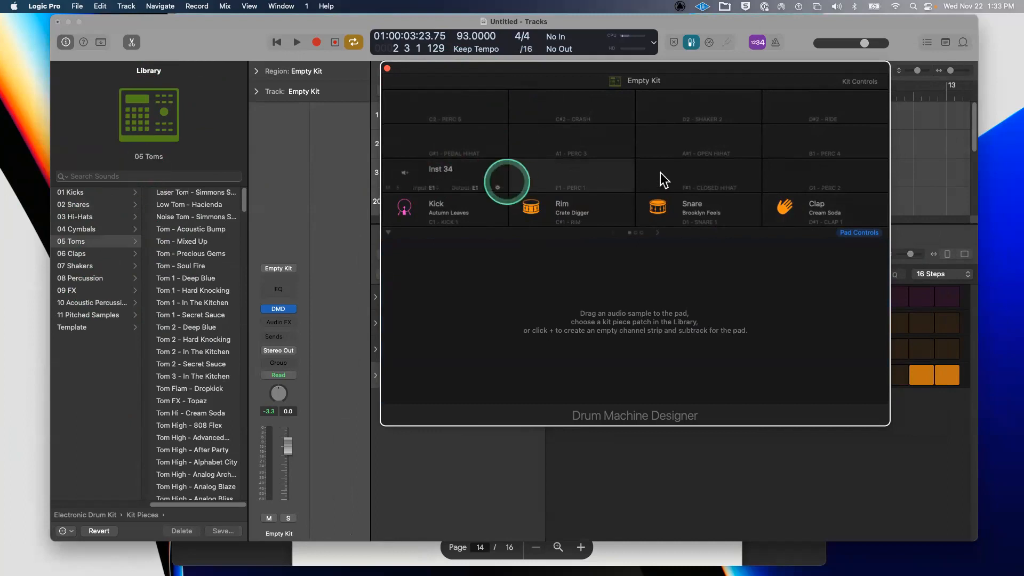
click(111, 216)
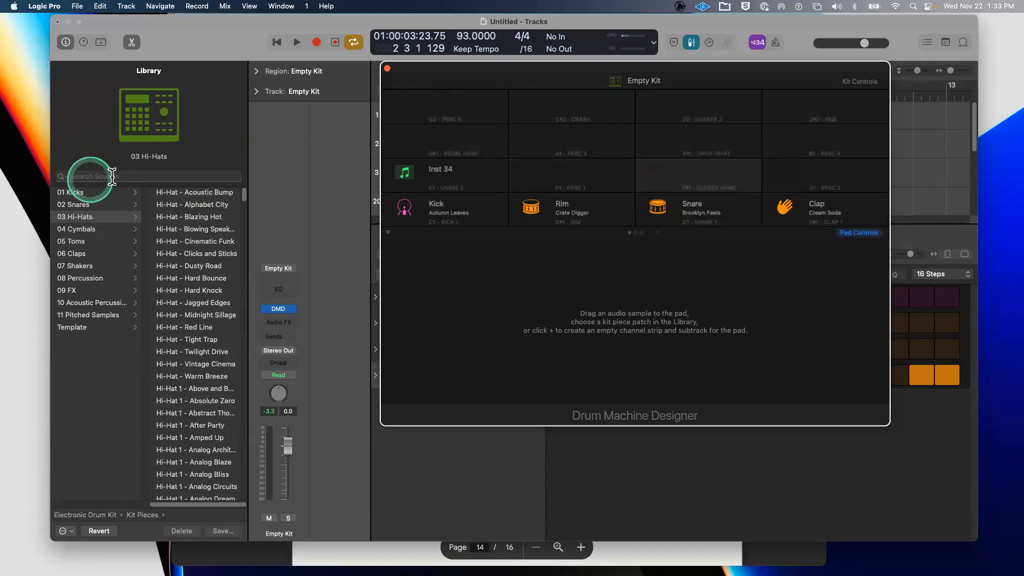
click(88, 176)
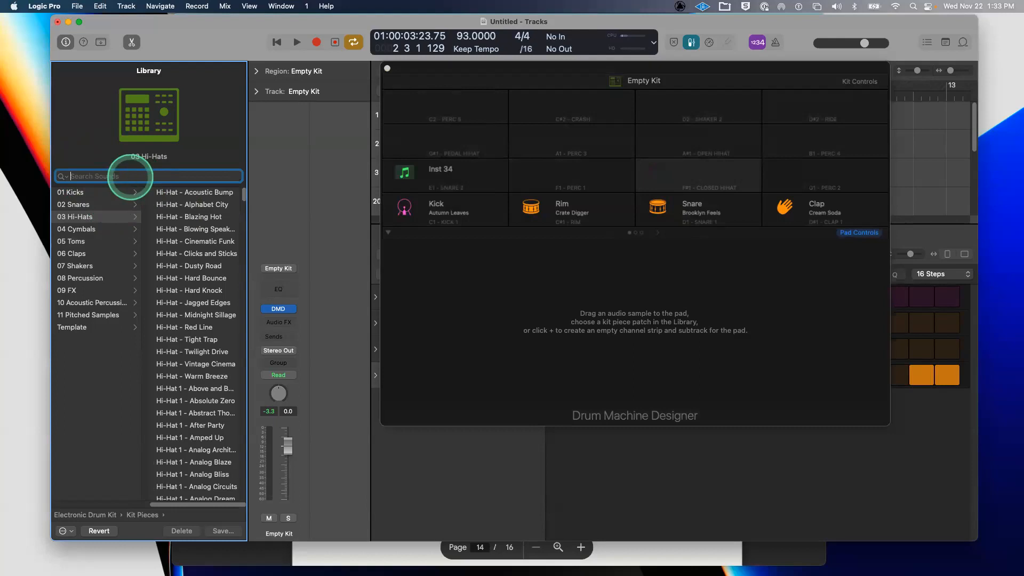
text(pia)
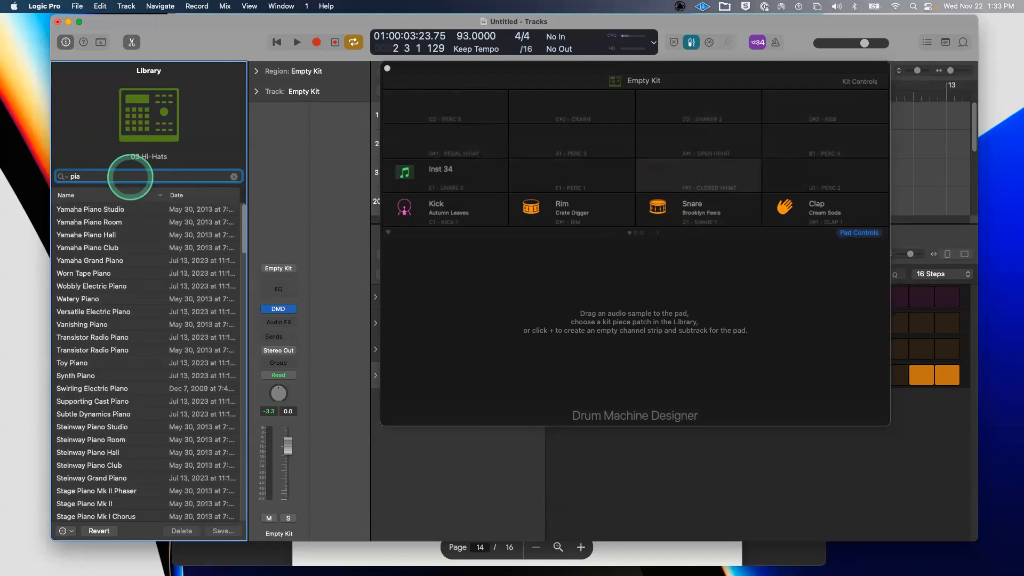
text(n)
key(BackSpace)
key(BackSpace)
key(BackSpace)
key(BackSpace)
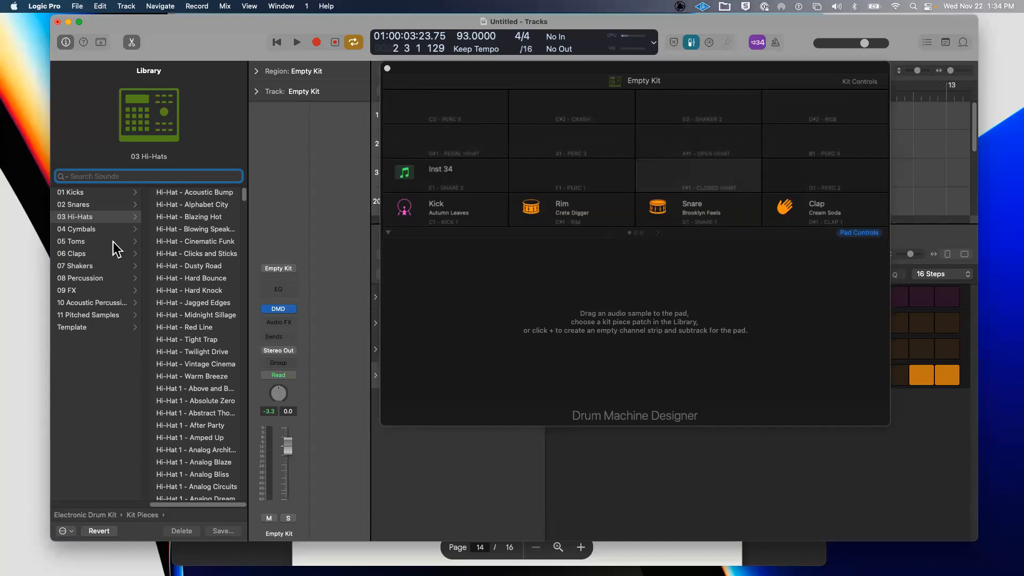
- Raise the Drum Machine Designer window and select the whole kit to show its Library patches
click(749, 287)
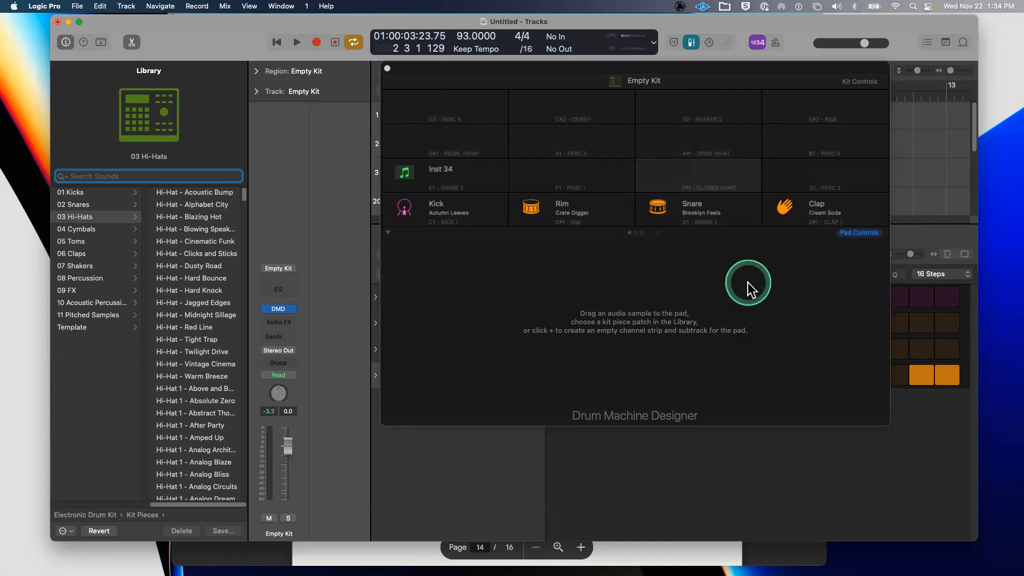
click(562, 64)
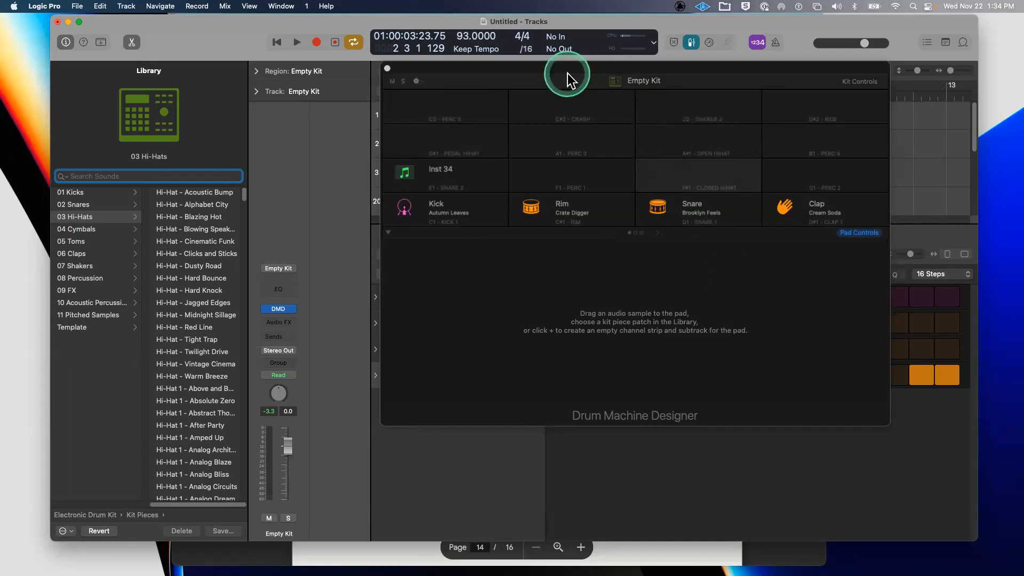
drag(562, 64, 555, 24)
click(630, 42)
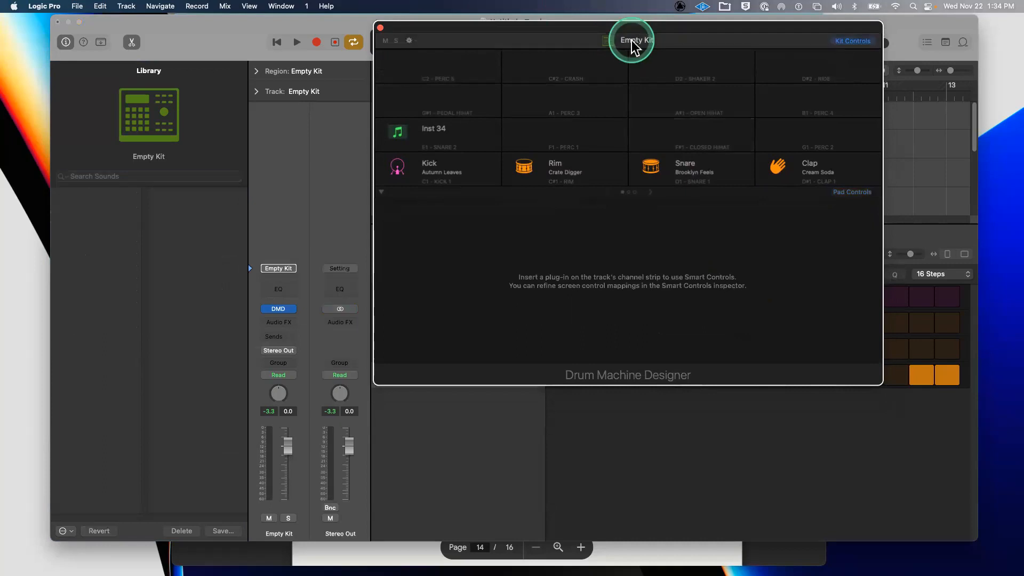
click(618, 43)
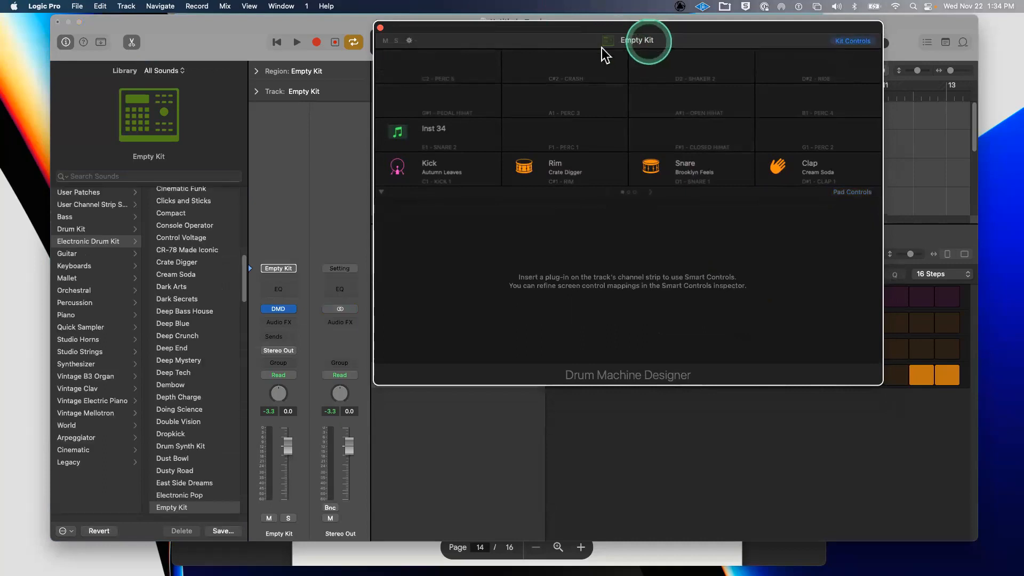
- Save the kit as a user patch named 'nvak kit'
click(225, 532)
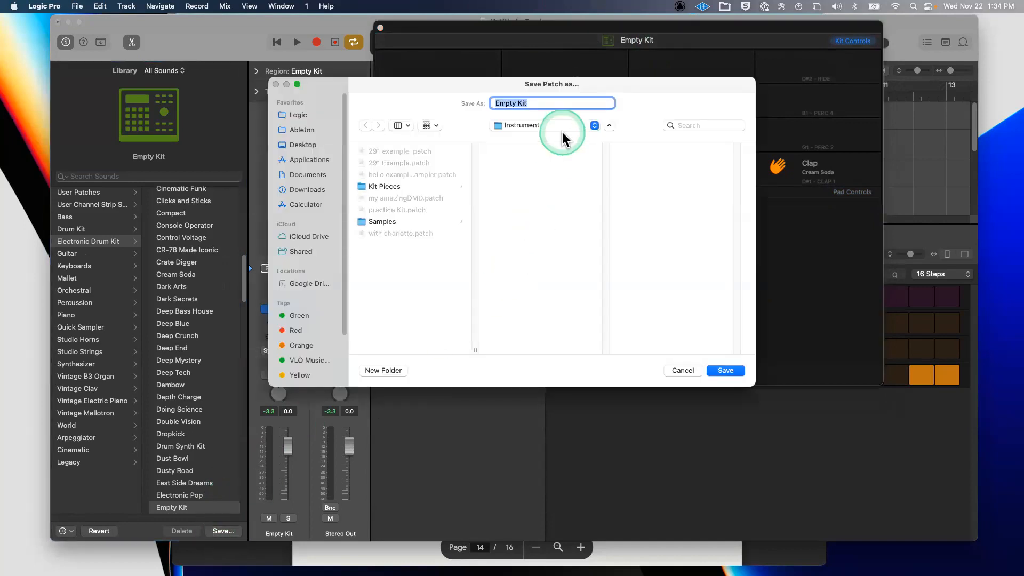
text(nvak kit)
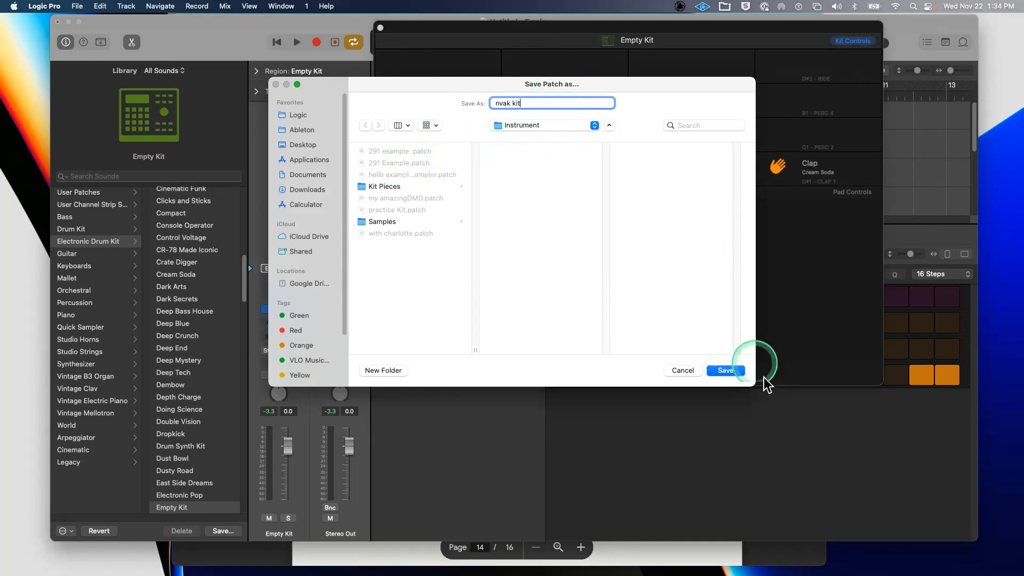
click(730, 371)
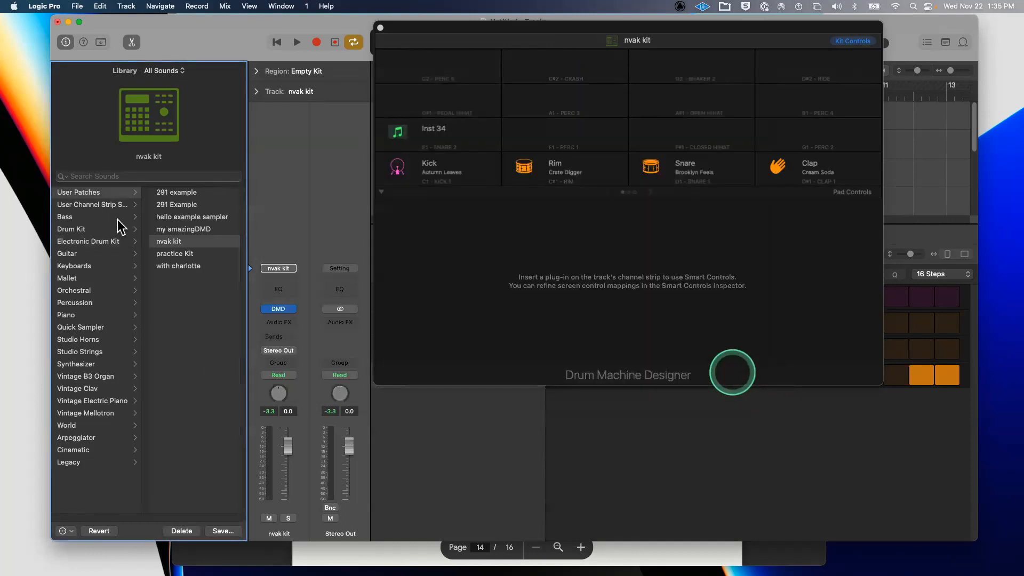
- From the Library's User Patches, load the practice Kit patch onto the drum track
click(93, 192)
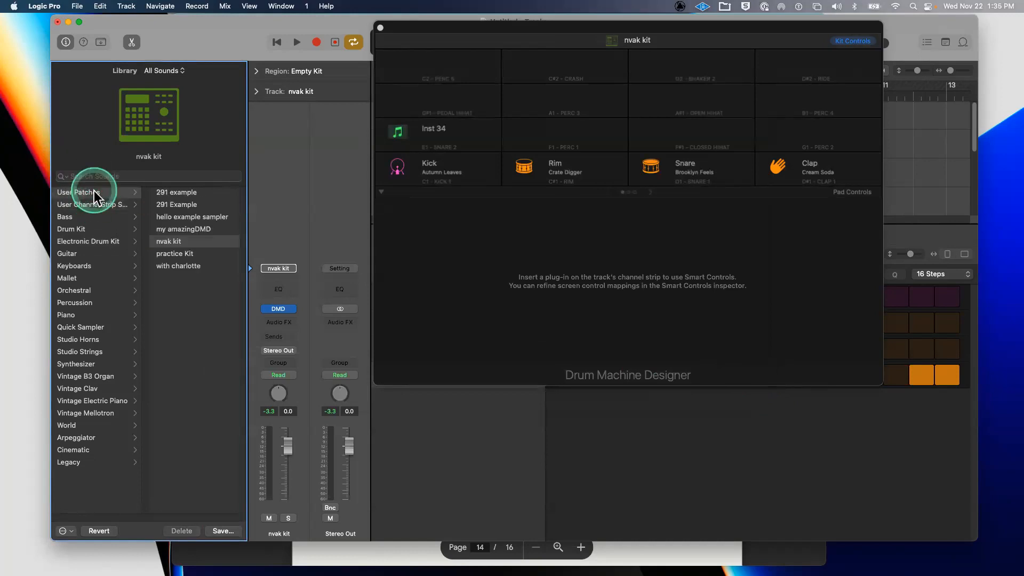
click(192, 248)
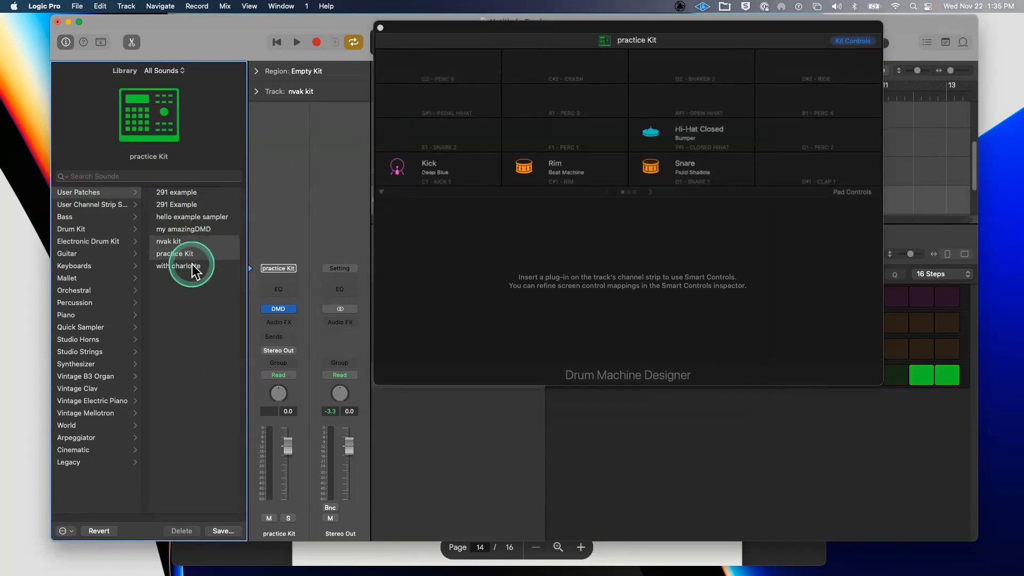
click(213, 235)
click(217, 230)
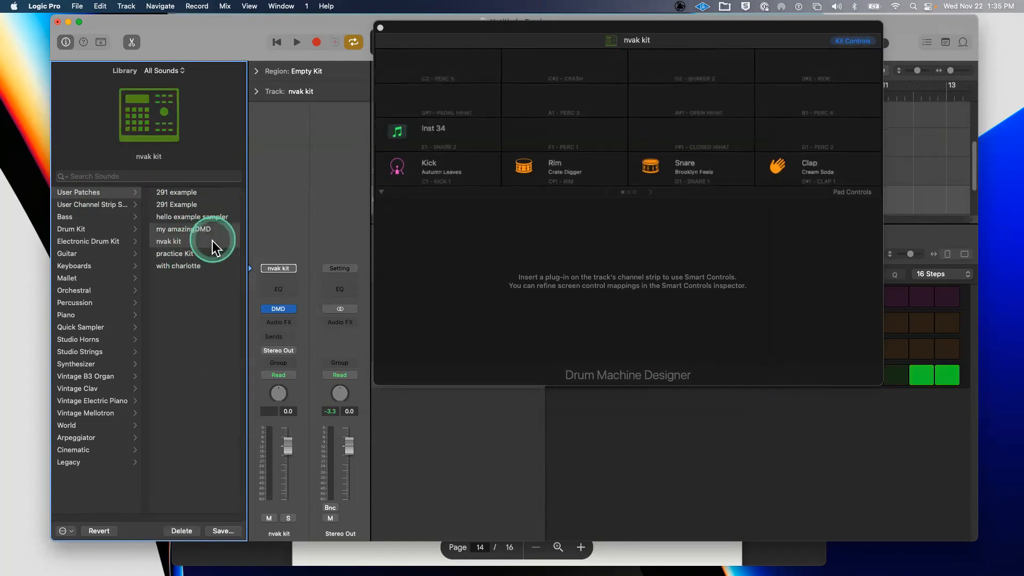
click(185, 252)
click(567, 510)
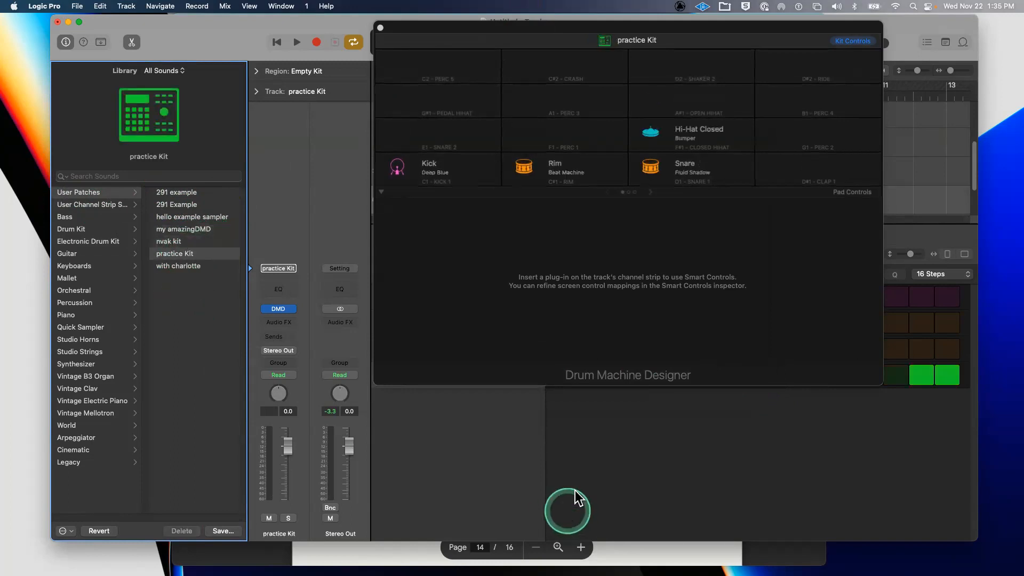
click(213, 254)
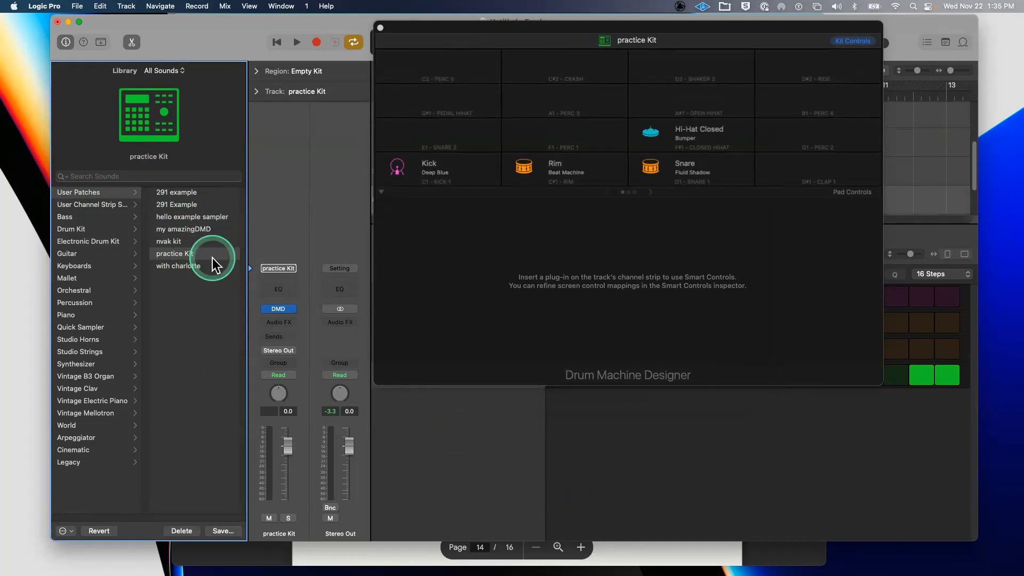
- Delete the practice Kit user patch and load the nvak kit patch back onto the track
click(182, 531)
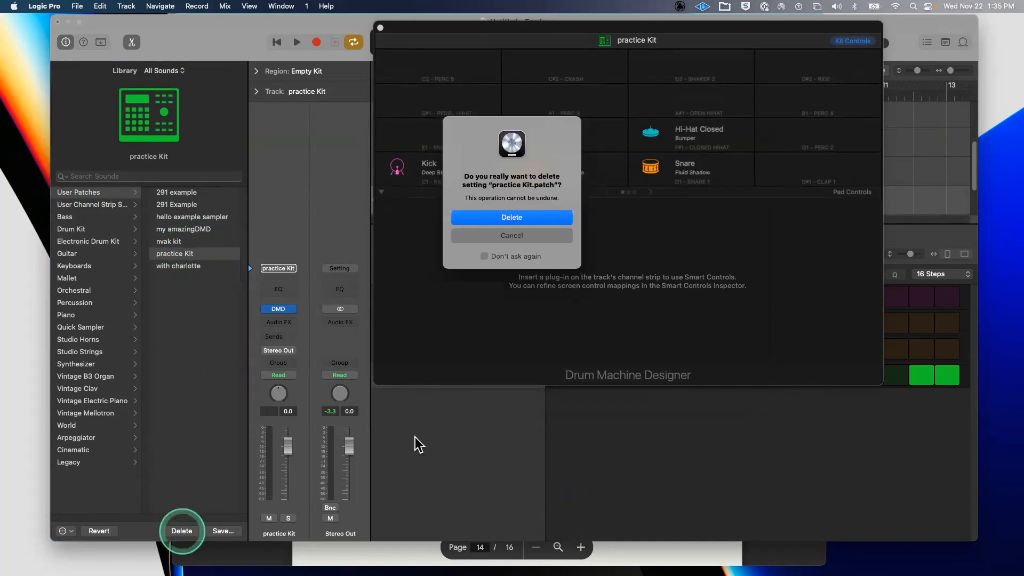
click(544, 214)
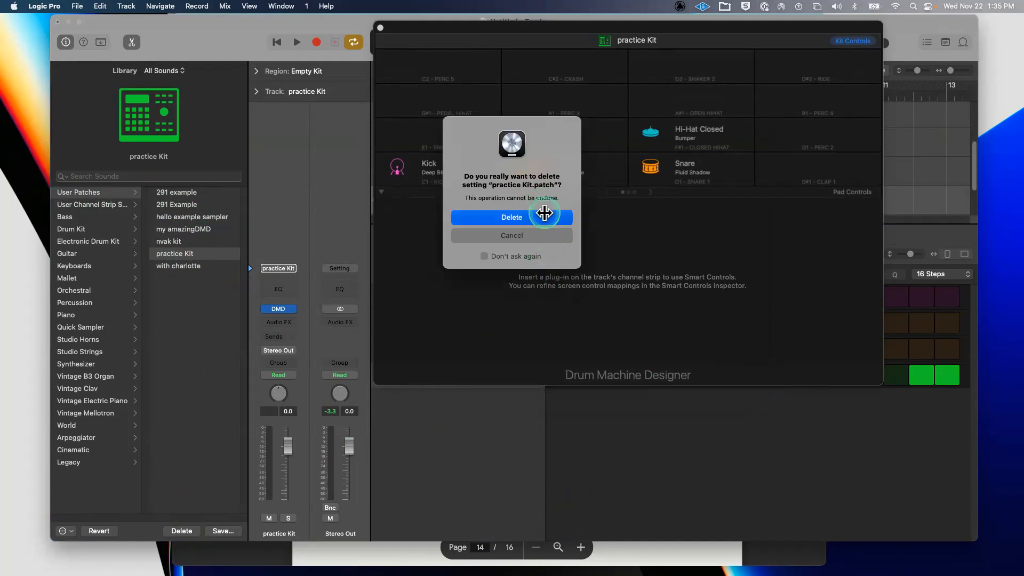
click(201, 240)
click(170, 533)
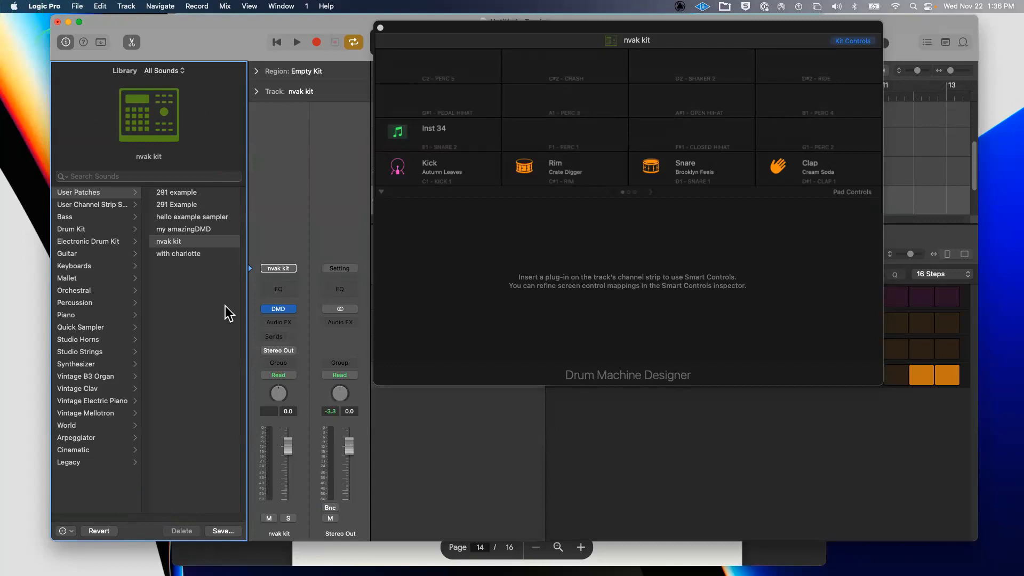
click(64, 531)
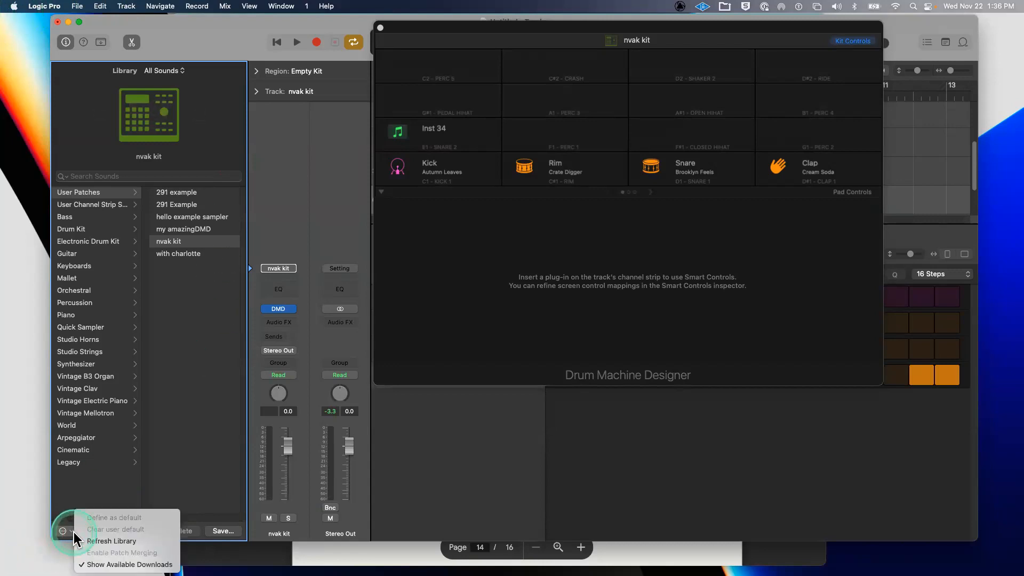
click(66, 531)
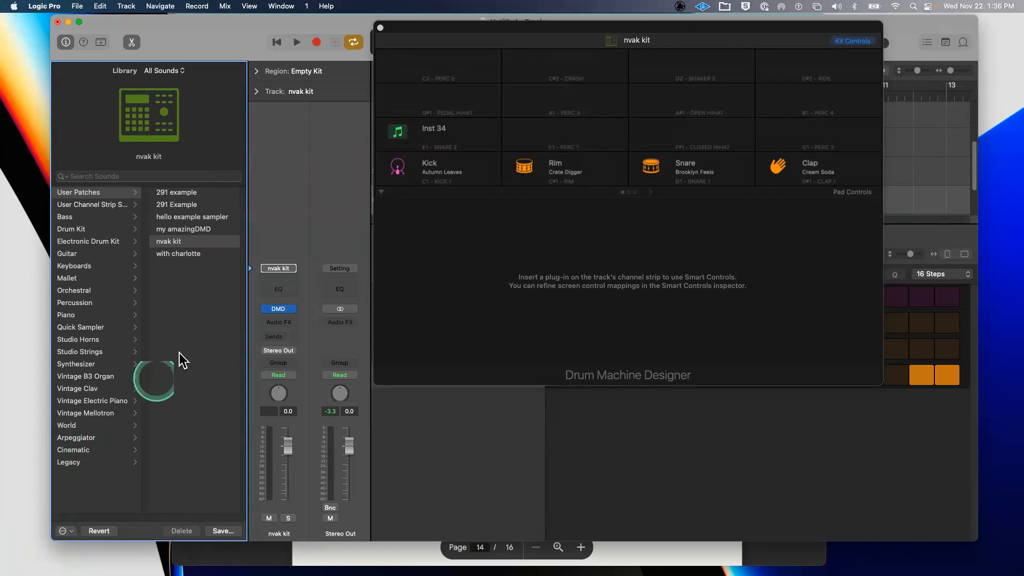
drag(249, 275, 414, 277)
drag(143, 304, 171, 311)
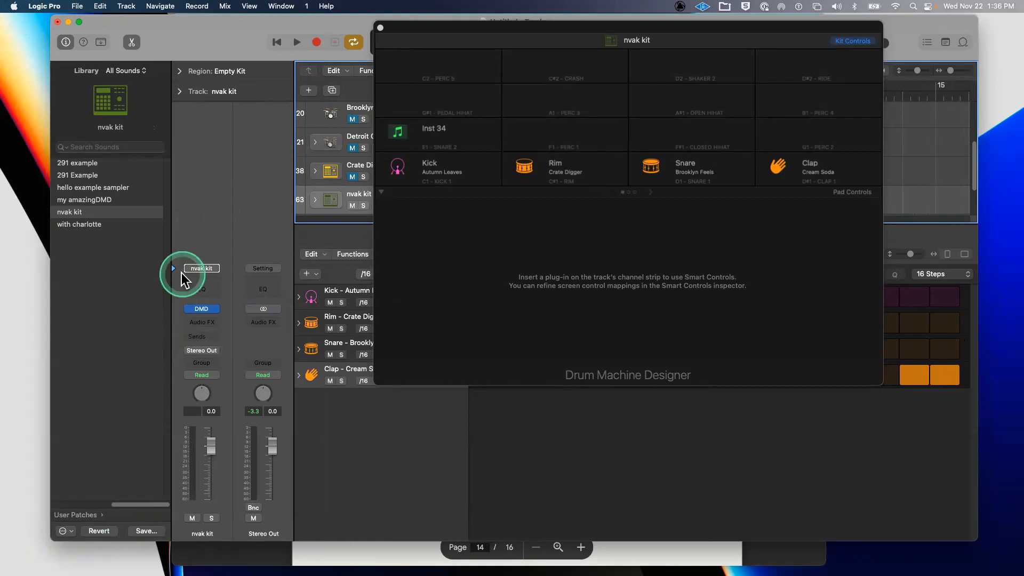
drag(171, 274, 246, 283)
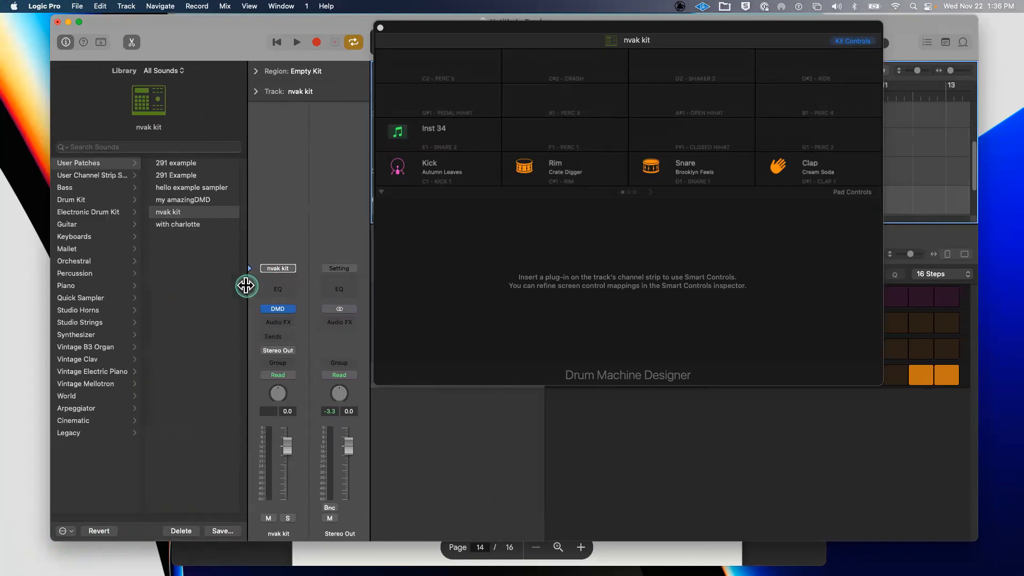
click(69, 531)
click(59, 501)
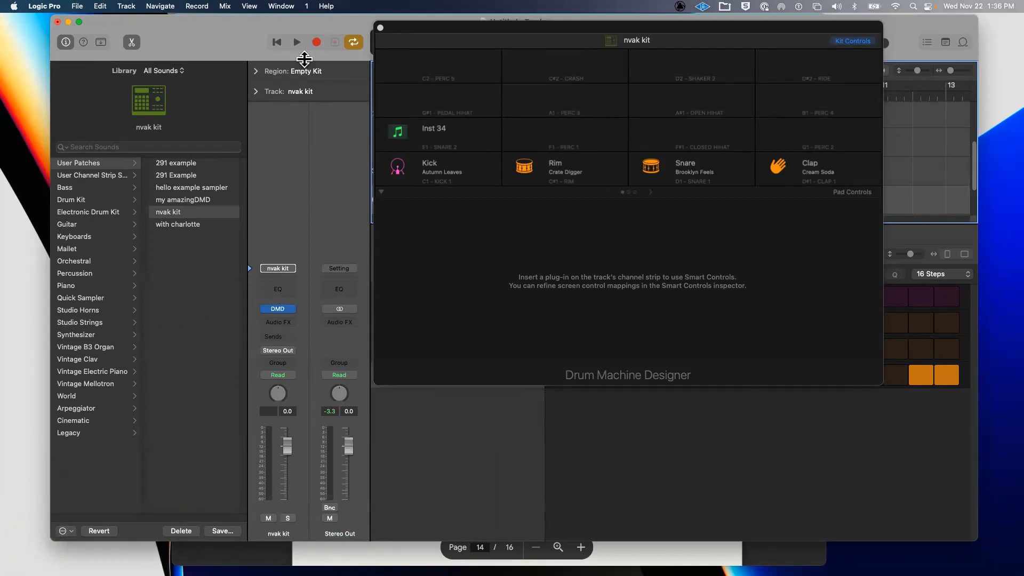
- In Finder, move the Splice window aside and drag Wrapper.m4a from Downloads onto the Inst 34 pad
mouse_move(466, 136)
click(33, 75)
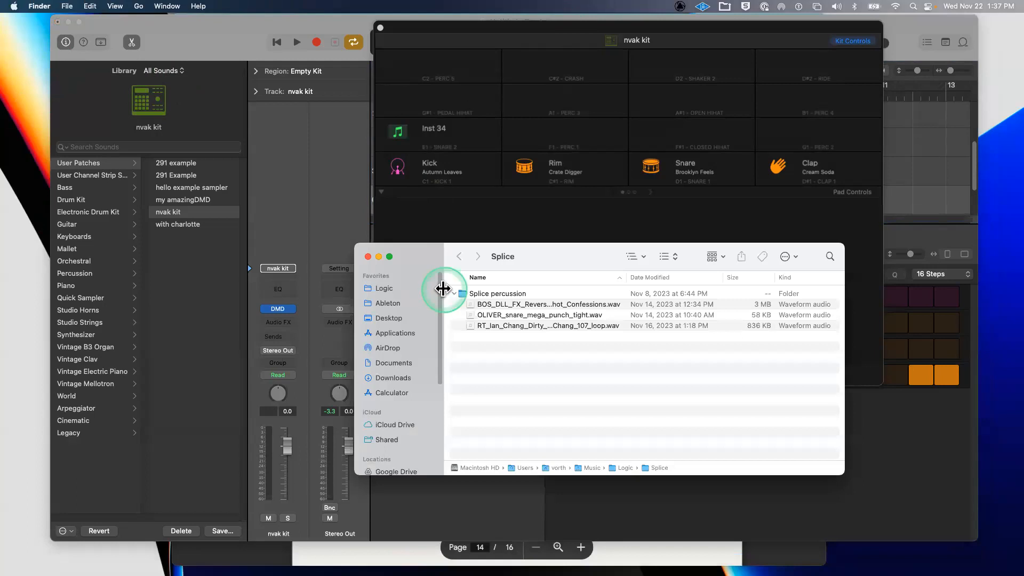
drag(83, 392, 0, 419)
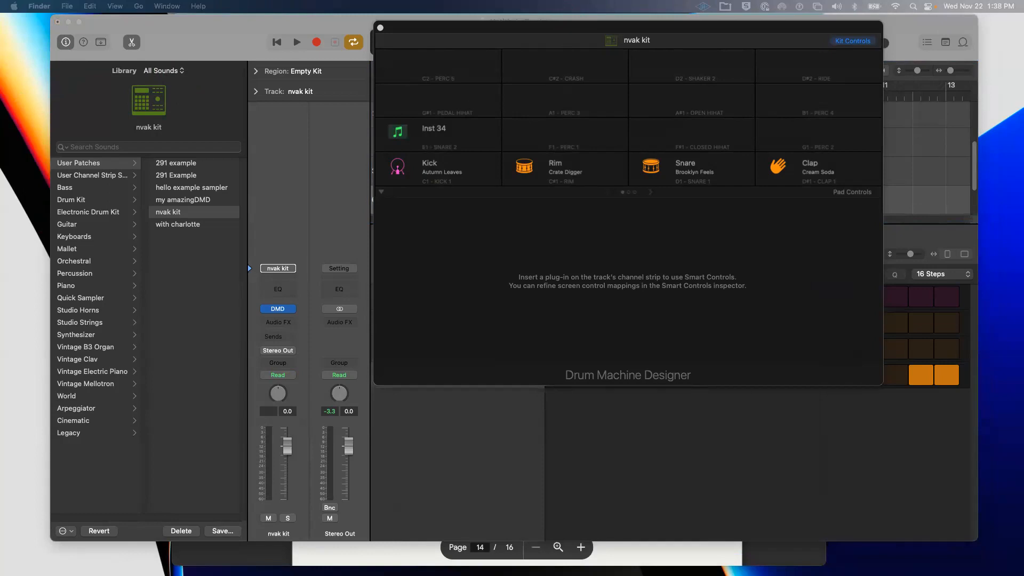
drag(0, 188, 510, 259)
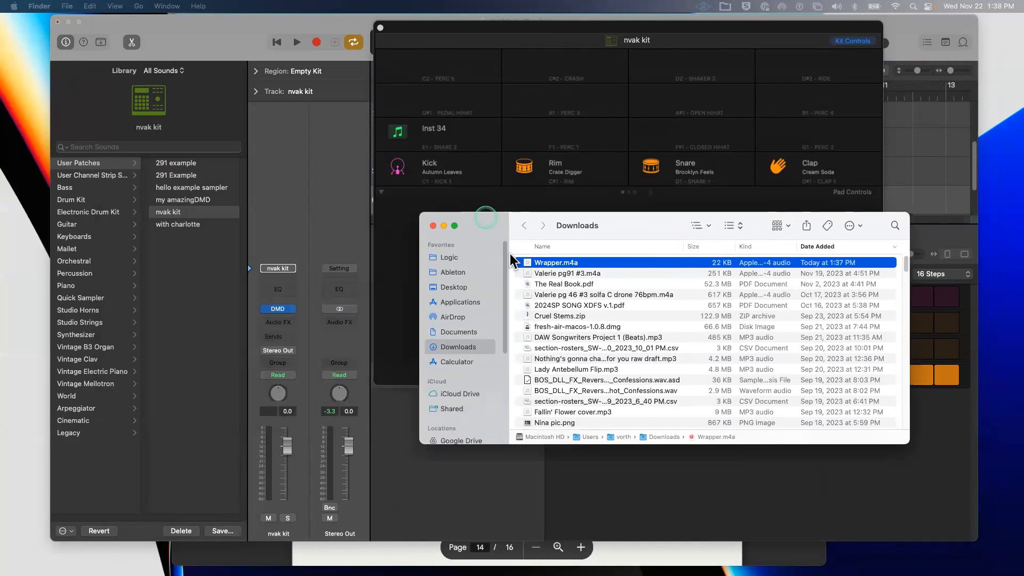
drag(476, 218, 457, 142)
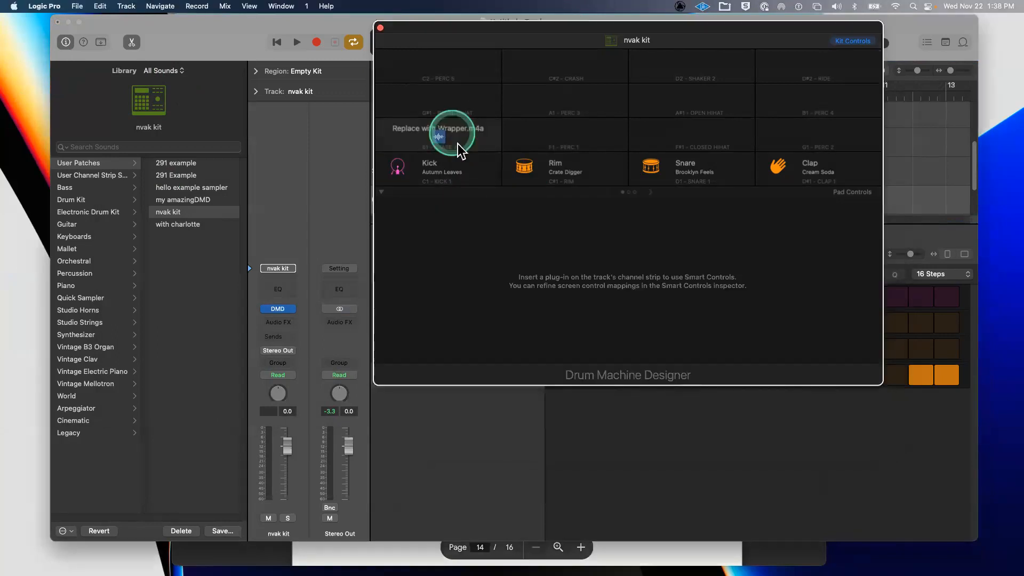
- Load Wrapper.m4a onto the Inst 34 pad, preview it in Q-Sampler, and rearrange the windows
click(596, 325)
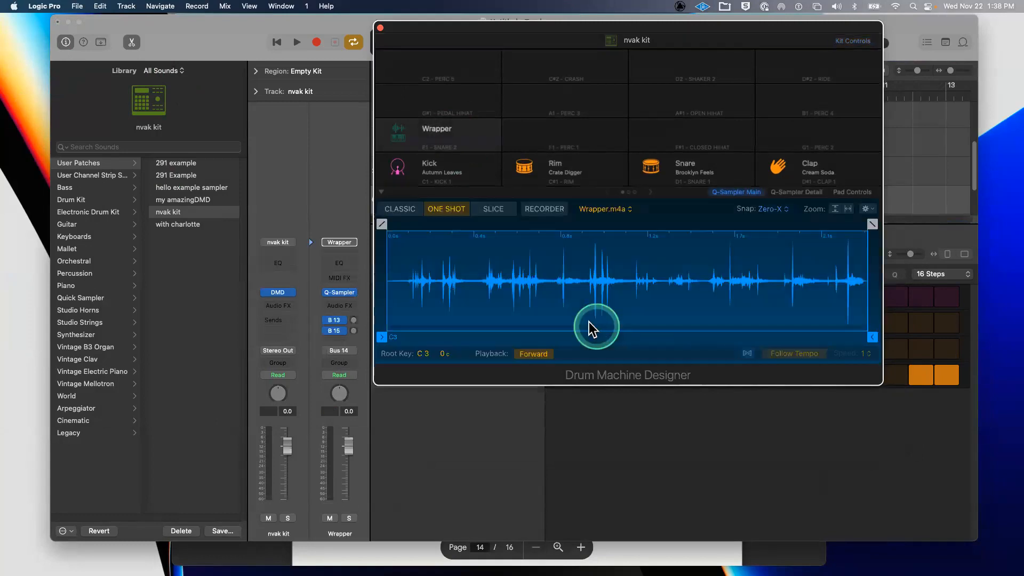
click(544, 233)
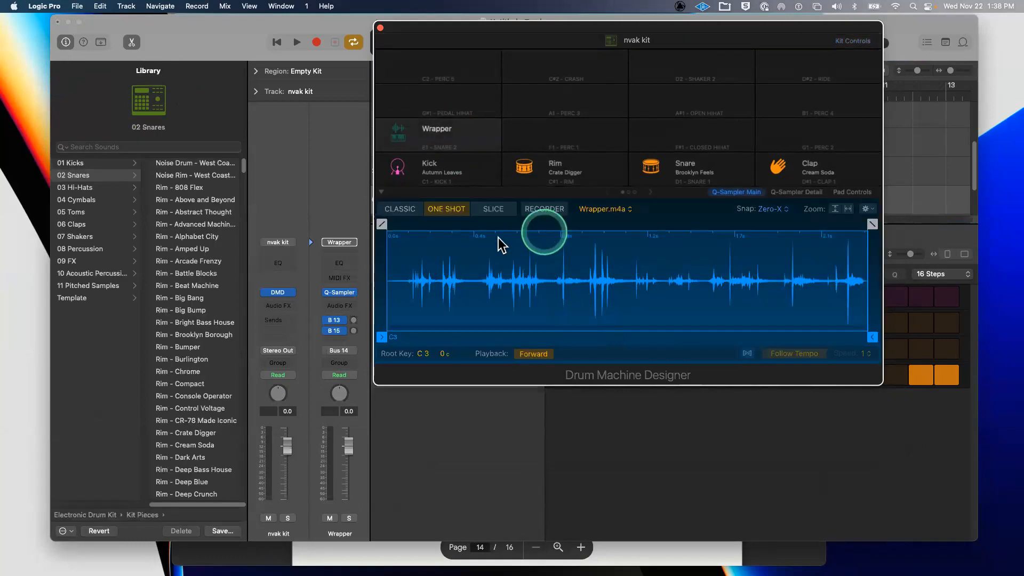
click(806, 287)
click(591, 239)
click(497, 287)
click(504, 255)
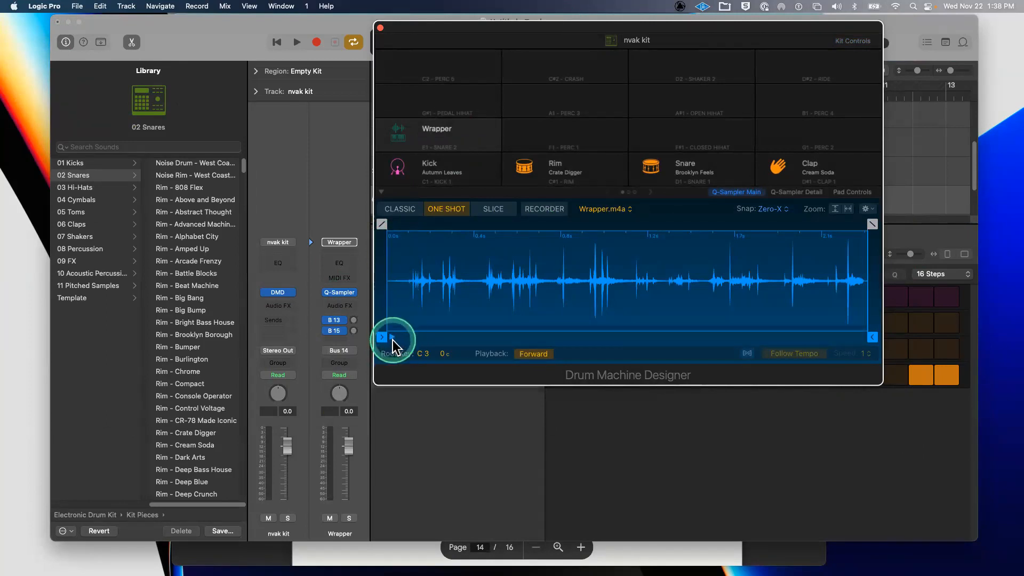
click(393, 340)
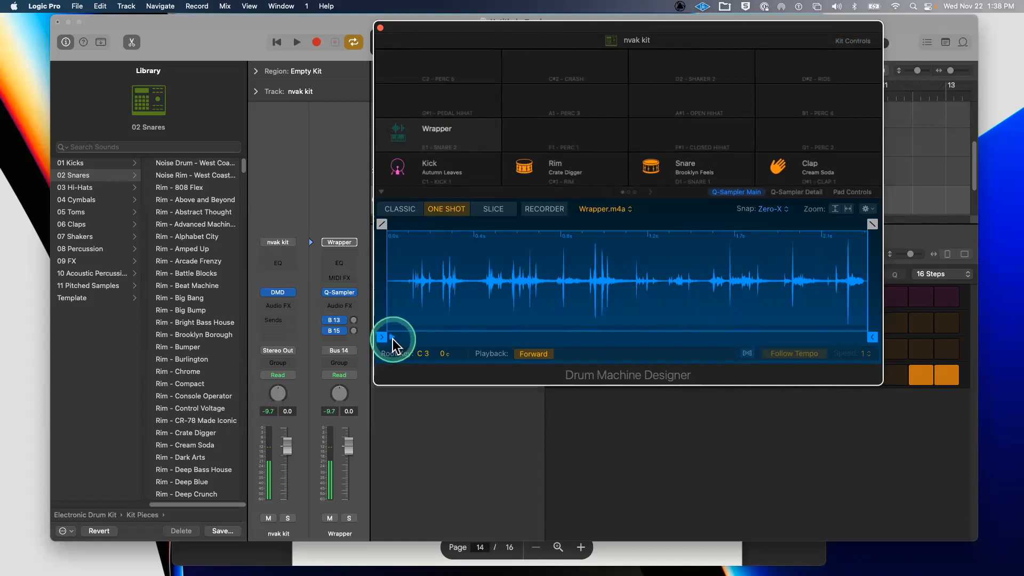
mouse_move(186, 36)
mouse_down()
mouse_move(160, 38)
mouse_move(185, 37)
mouse_up()
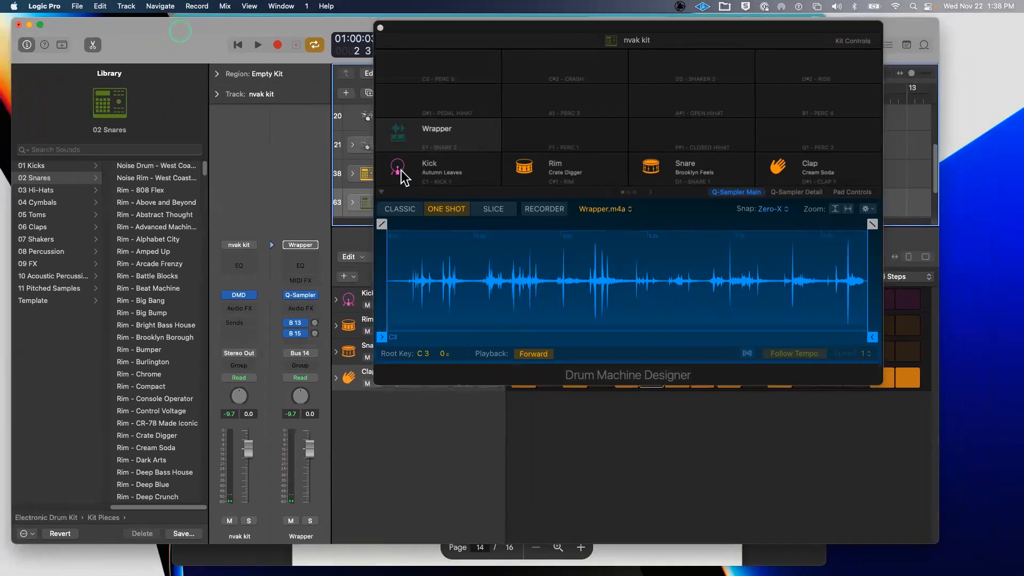
drag(456, 45, 538, 58)
- Hide the Editor and Library, expand the nvak kit stack, and select the Wrapper pad track
click(376, 417)
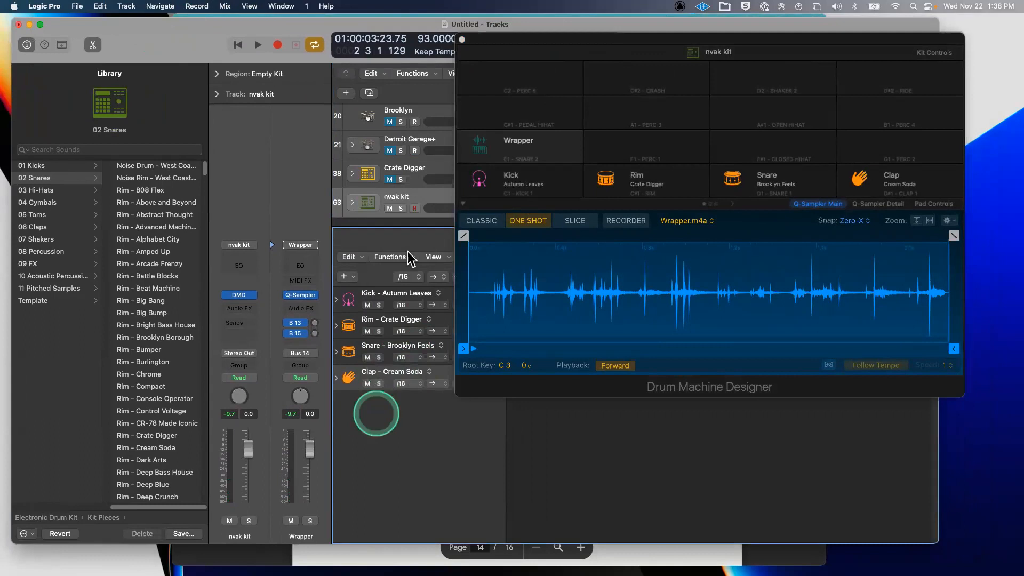
key(e)
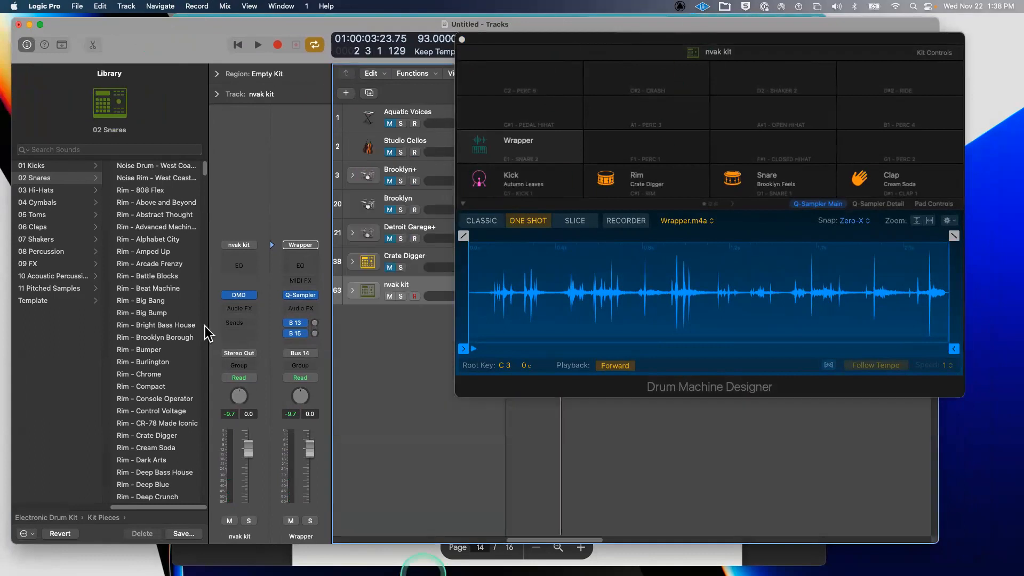
key(y)
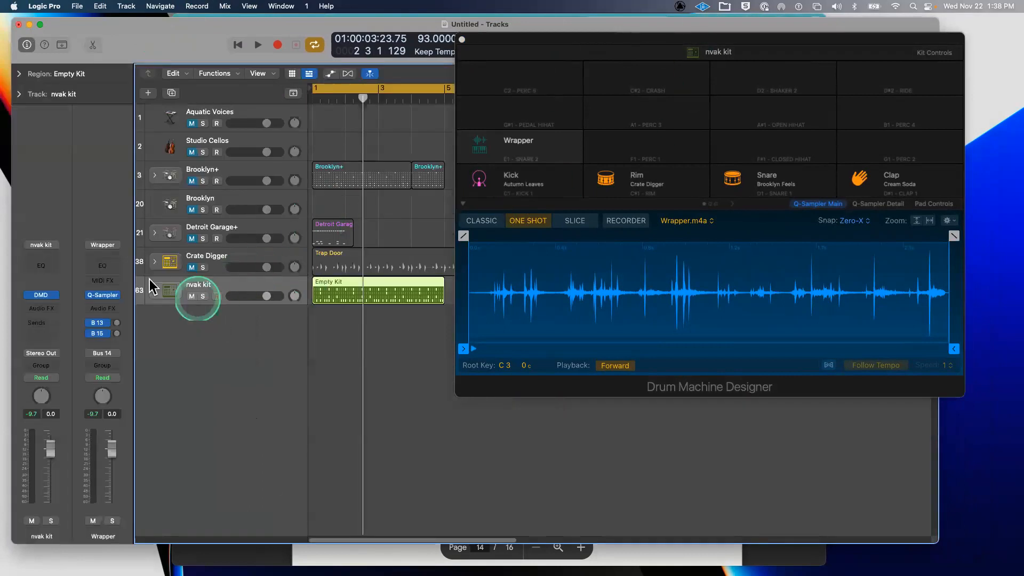
click(155, 289)
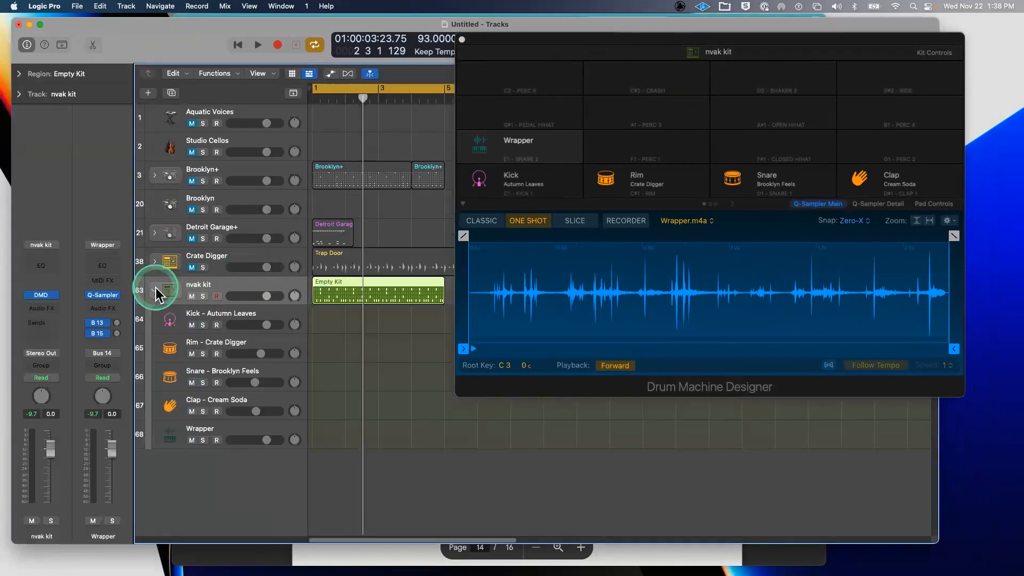
click(211, 429)
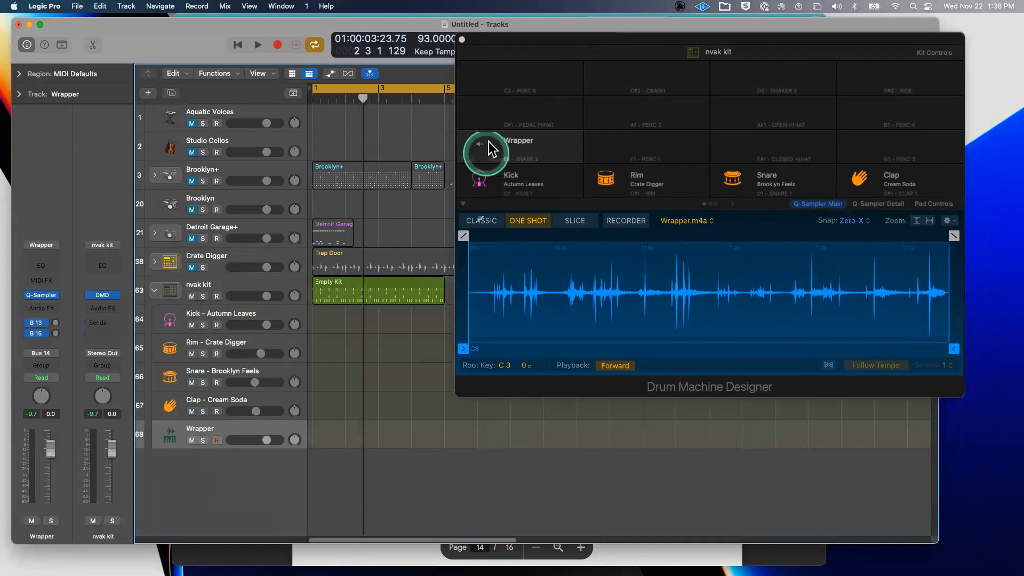
drag(549, 40, 405, 60)
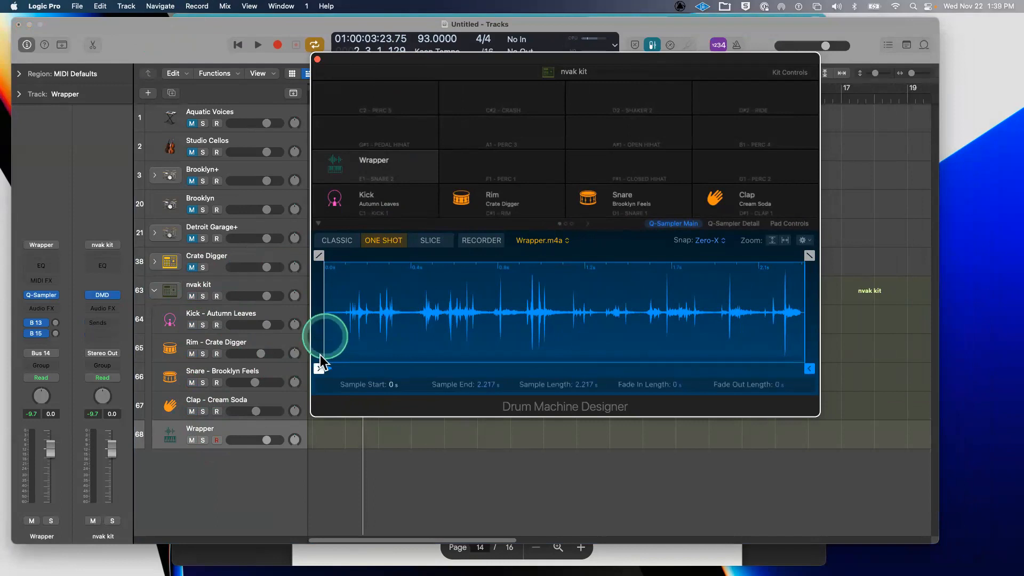
- Trim the Wrapper sample to about 0.93–1.64 s, audition it reversed, then restore forward playback
drag(321, 368, 525, 368)
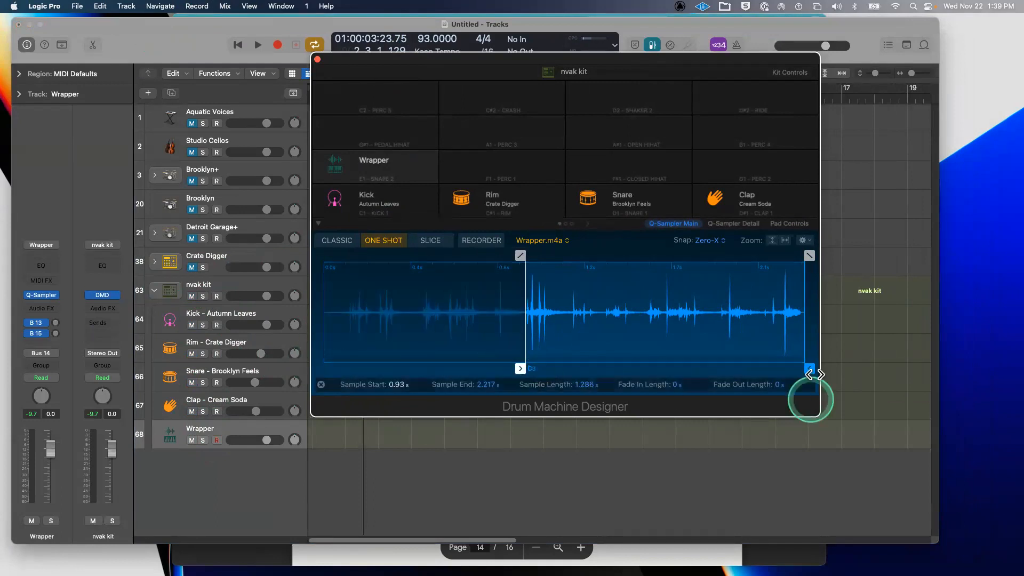
mouse_move(809, 368)
mouse_down()
mouse_move(619, 368)
mouse_move(679, 368)
mouse_up()
click(520, 368)
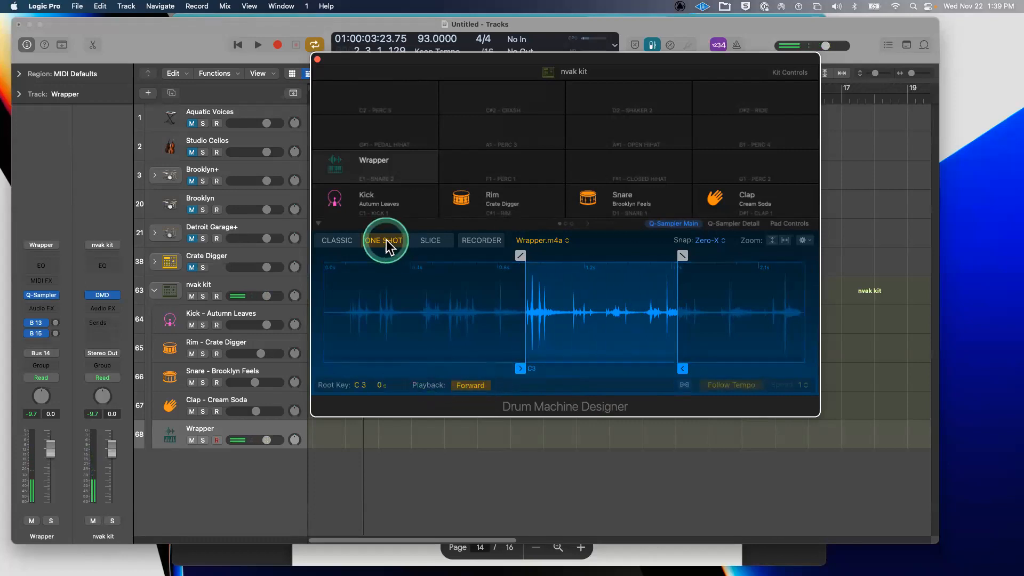
click(469, 392)
click(529, 375)
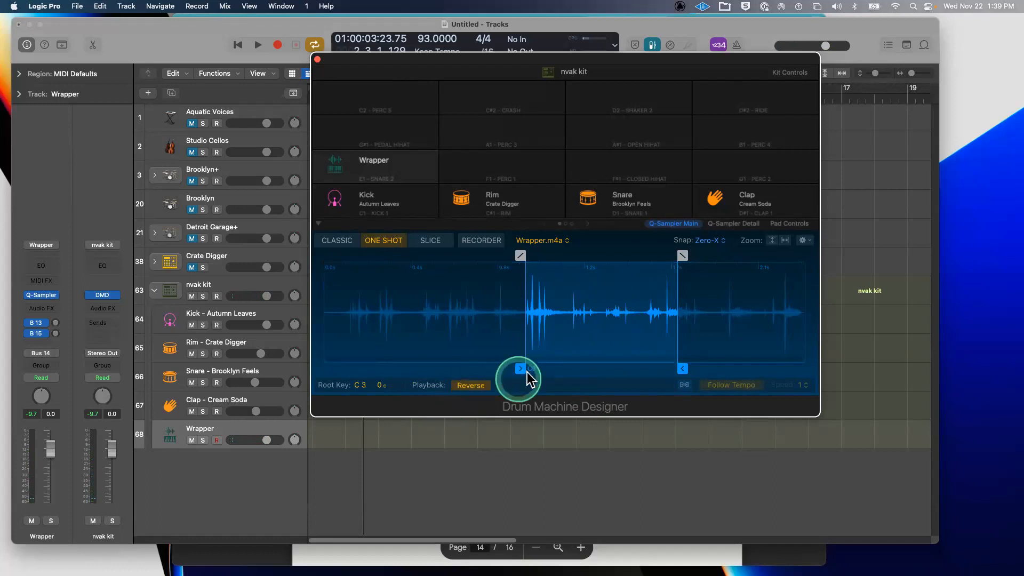
click(531, 375)
click(530, 370)
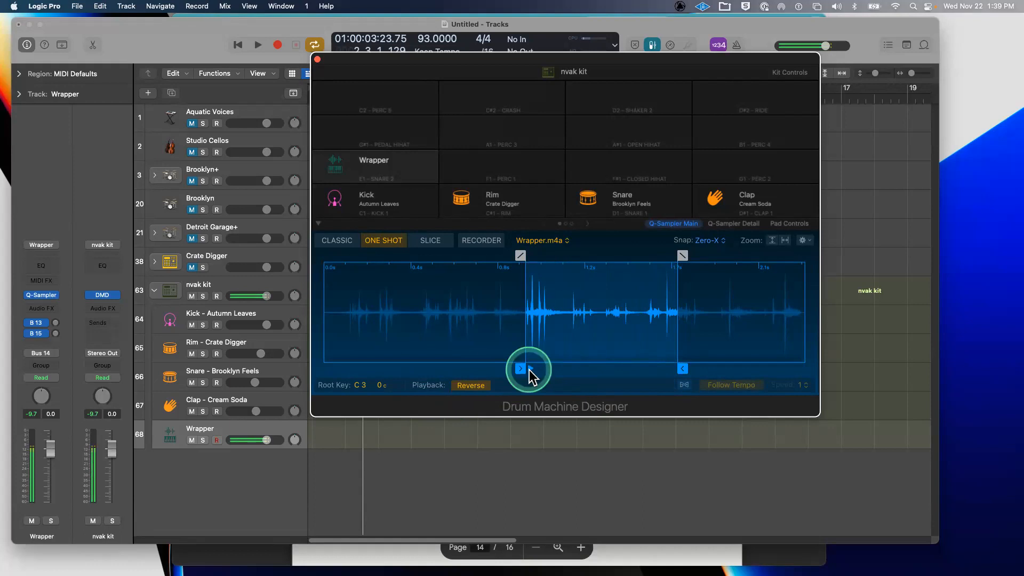
click(472, 383)
click(532, 367)
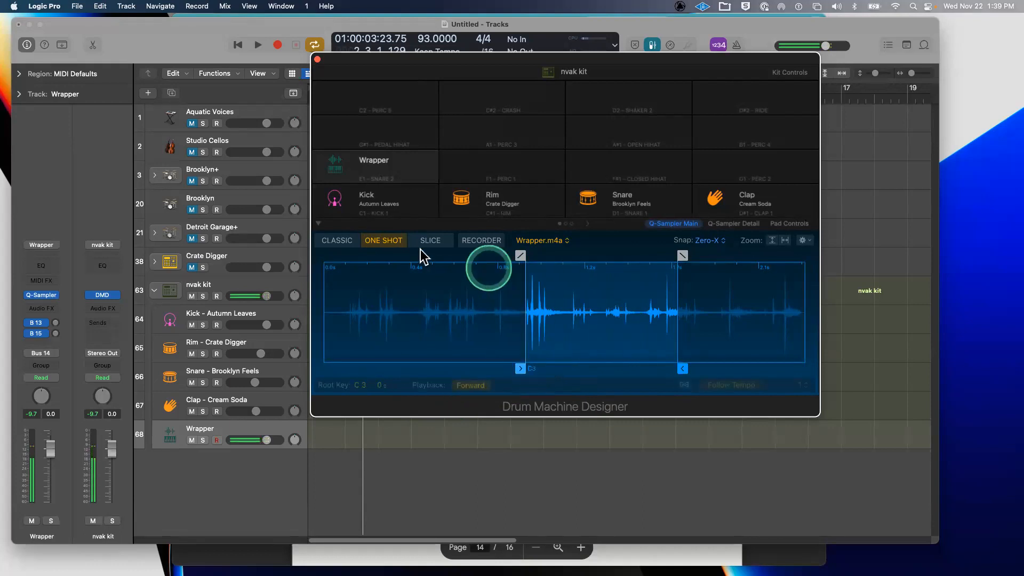
click(670, 223)
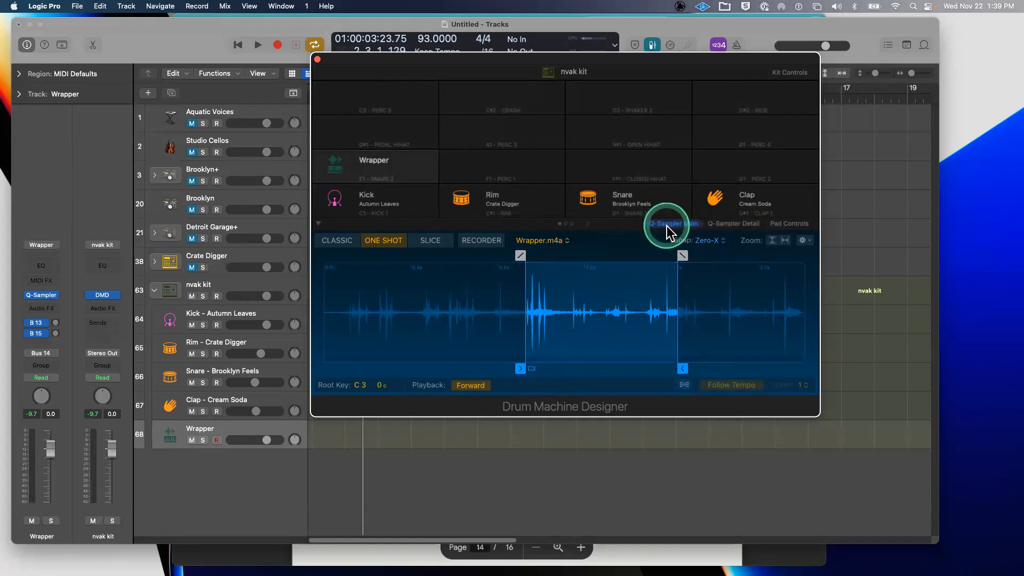
- In Q-Sampler Detail, raise filter drive to about 2.2 % and resonance to 16.3 %, auditioning the pad
click(742, 219)
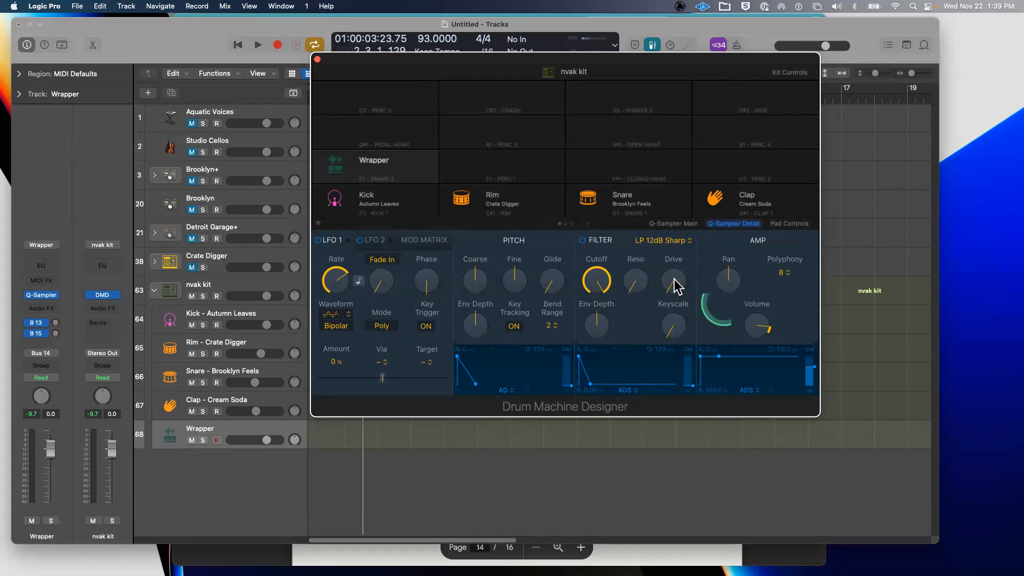
drag(670, 286, 664, 265)
click(340, 154)
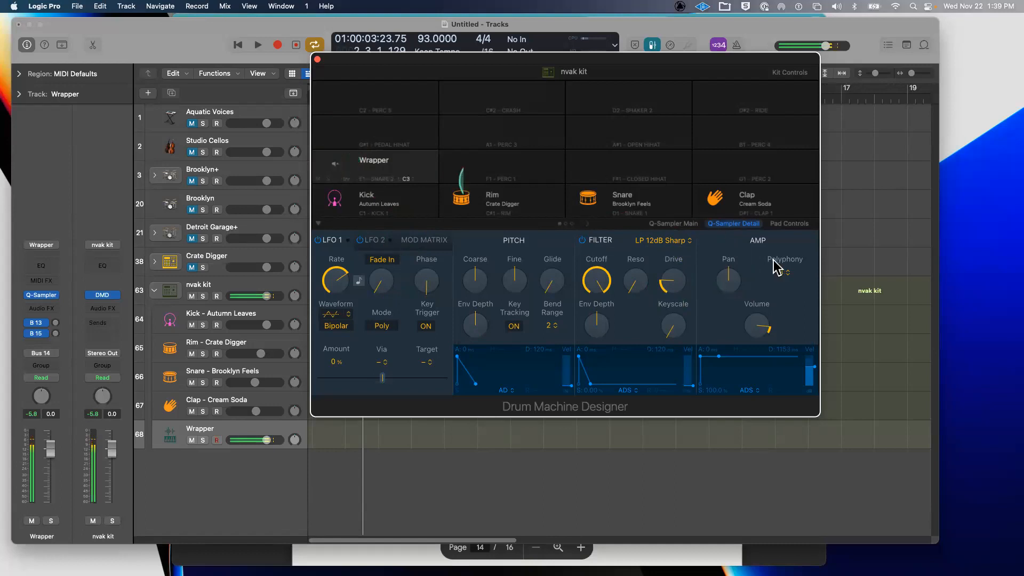
drag(671, 279, 672, 267)
click(376, 160)
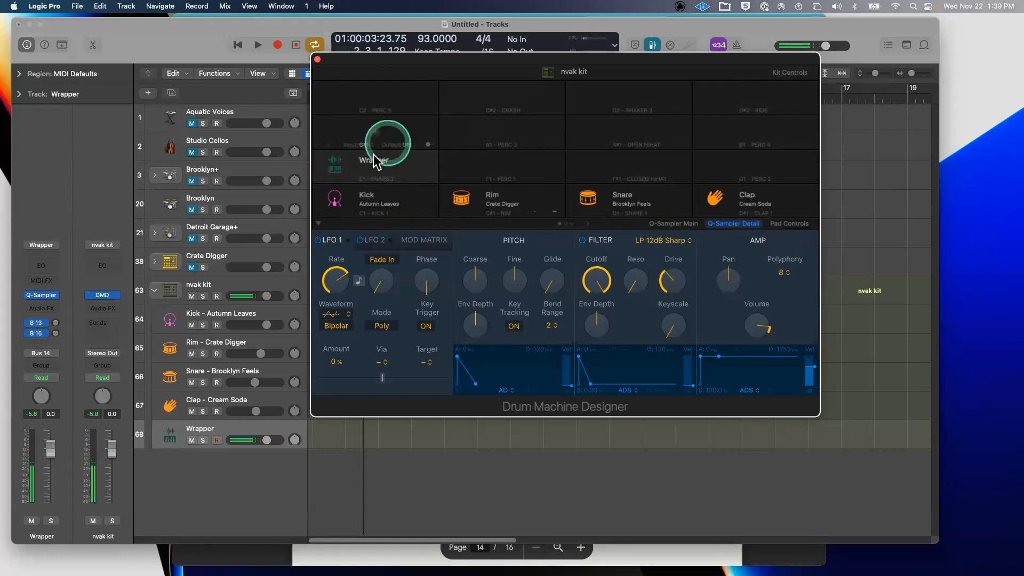
click(634, 281)
drag(616, 279, 617, 256)
click(337, 169)
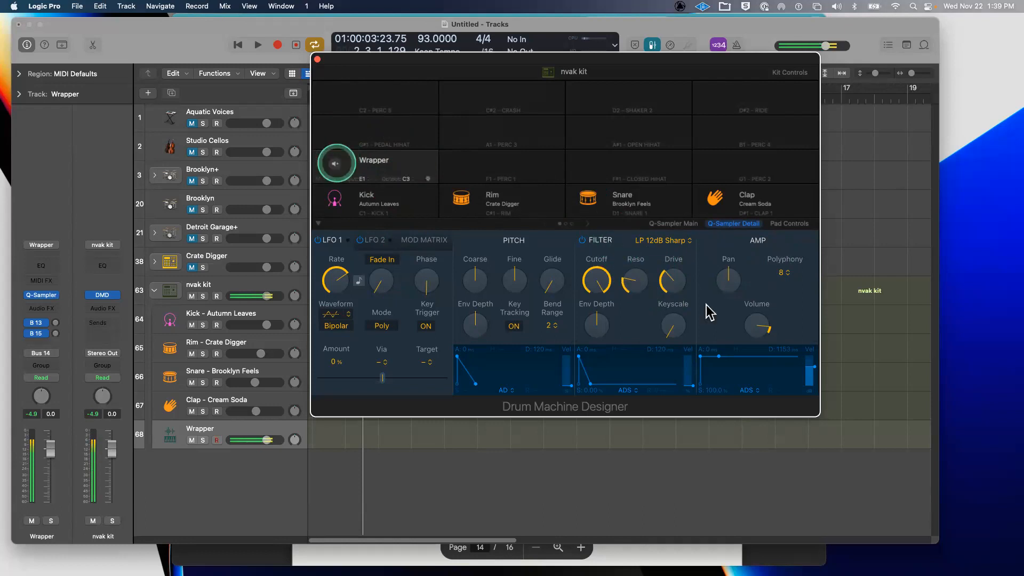
click(741, 283)
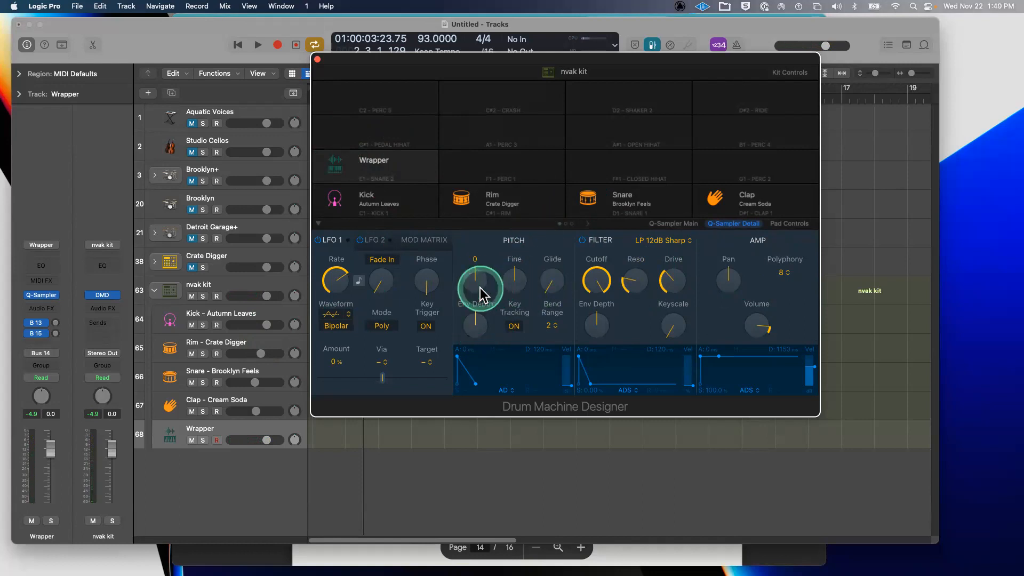
- Fine-tune the Wrapper sample slightly flat and nudge the LFO rate higher, previewing each change
drag(507, 293, 500, 255)
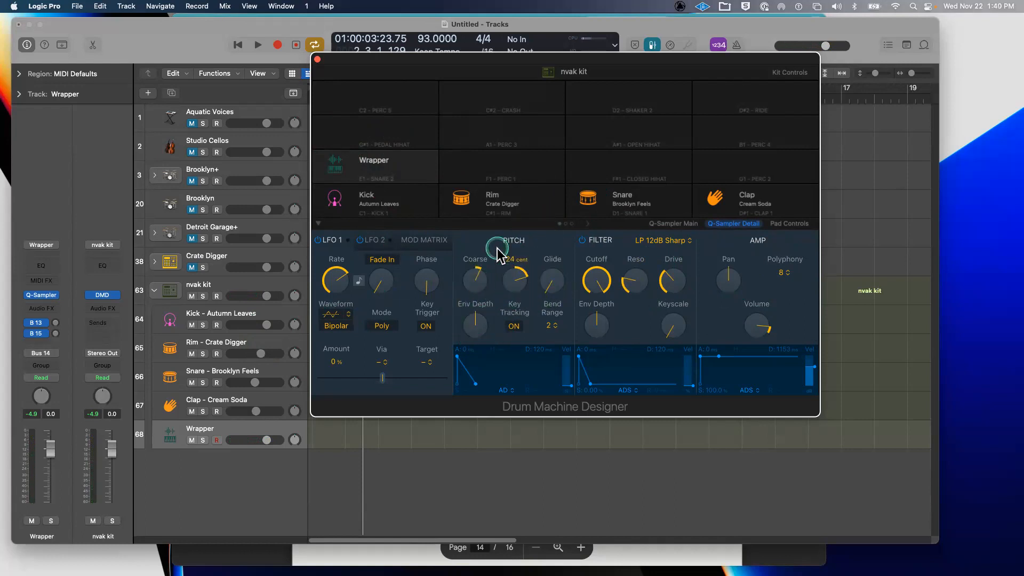
click(336, 164)
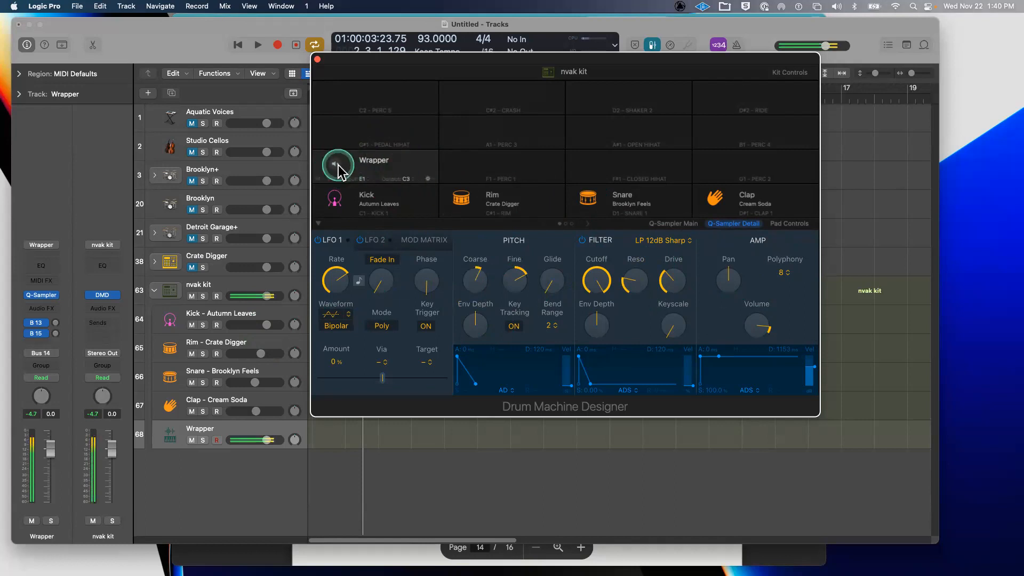
drag(535, 264, 509, 327)
click(336, 165)
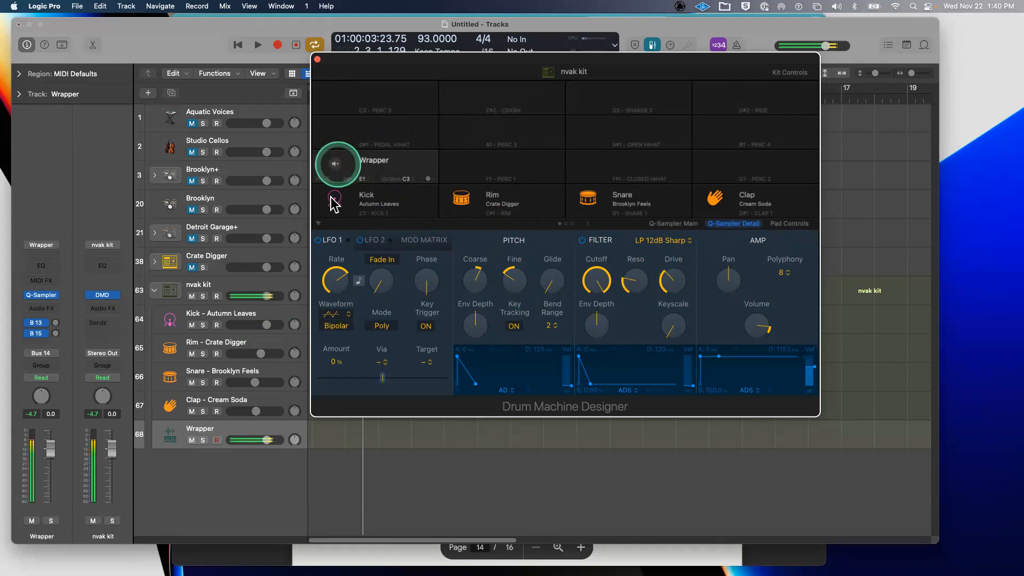
drag(331, 284, 342, 275)
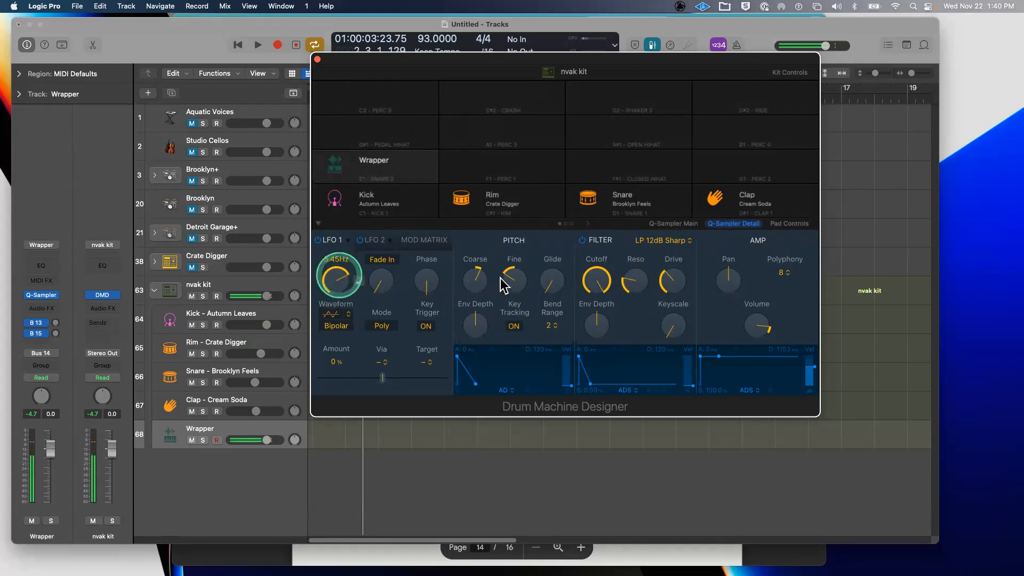
click(337, 165)
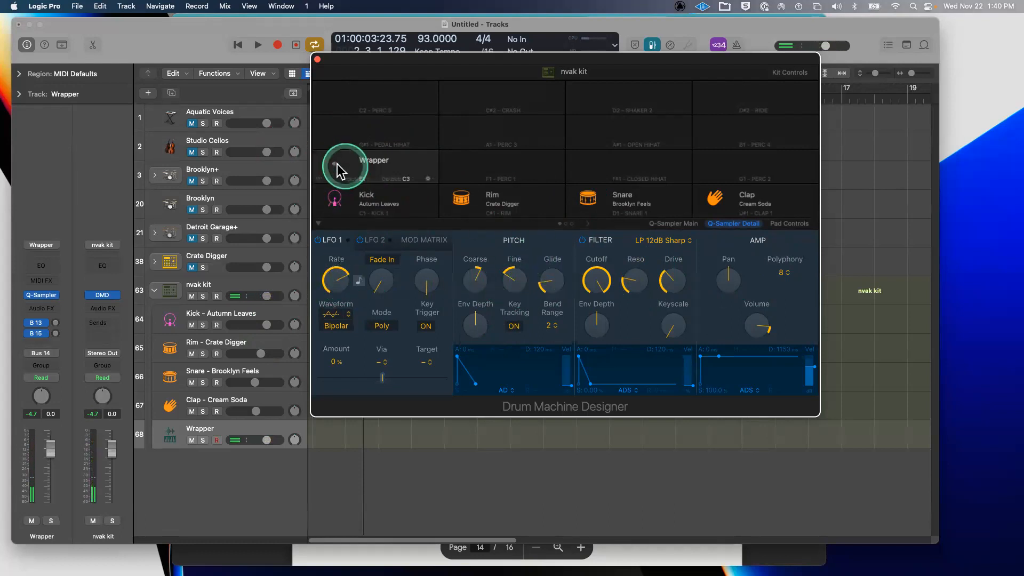
click(337, 165)
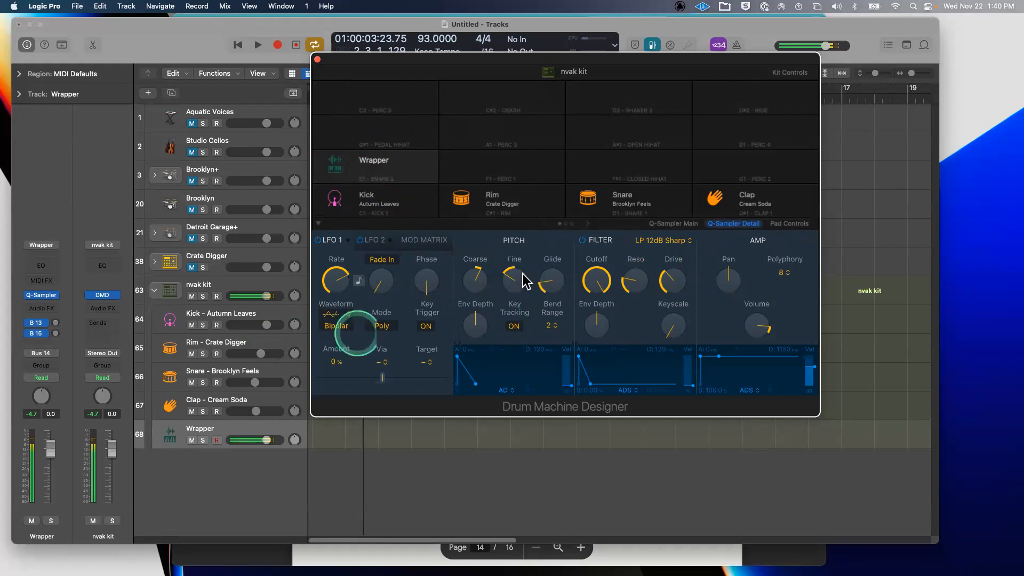
click(506, 333)
click(596, 326)
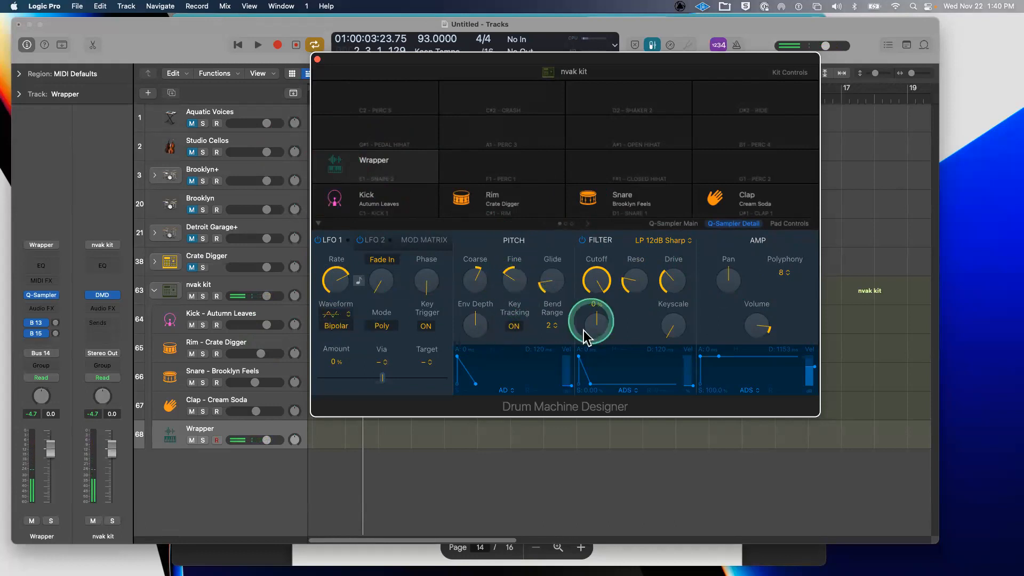
click(336, 165)
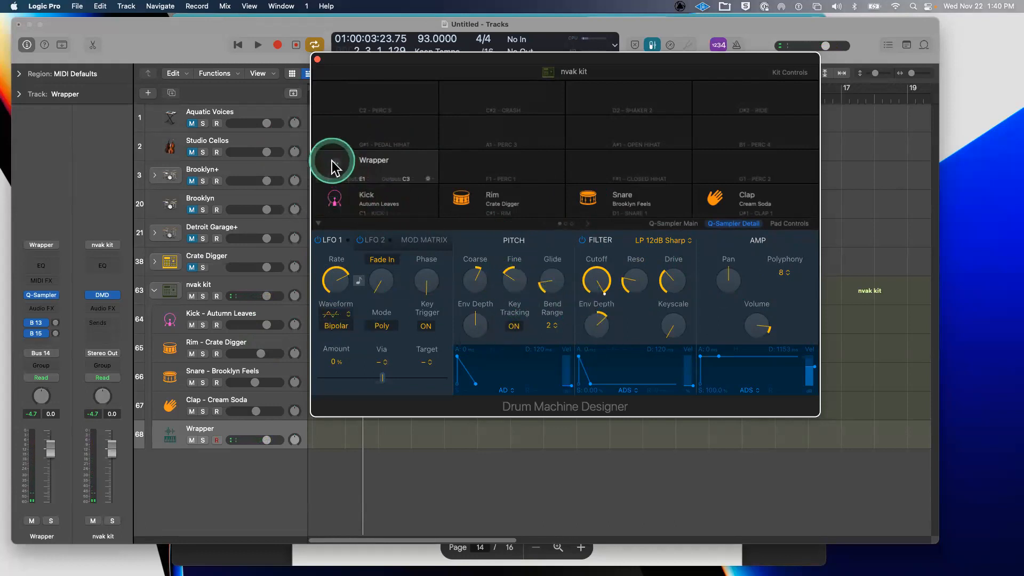
- Set the filter keyscale to a negative amount and show the pad's mix and tone controls
drag(674, 339, 673, 353)
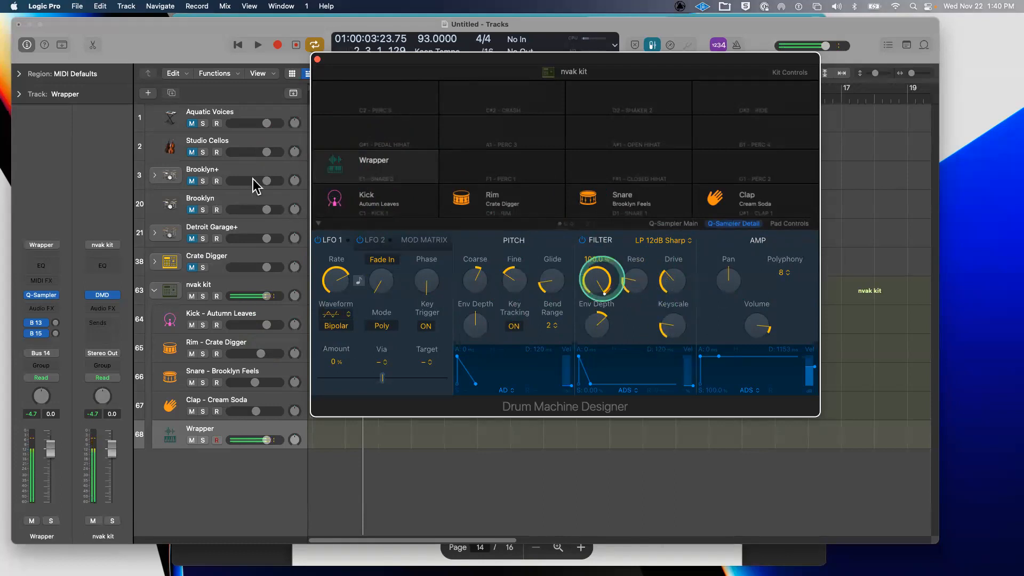
click(335, 169)
drag(663, 315, 669, 329)
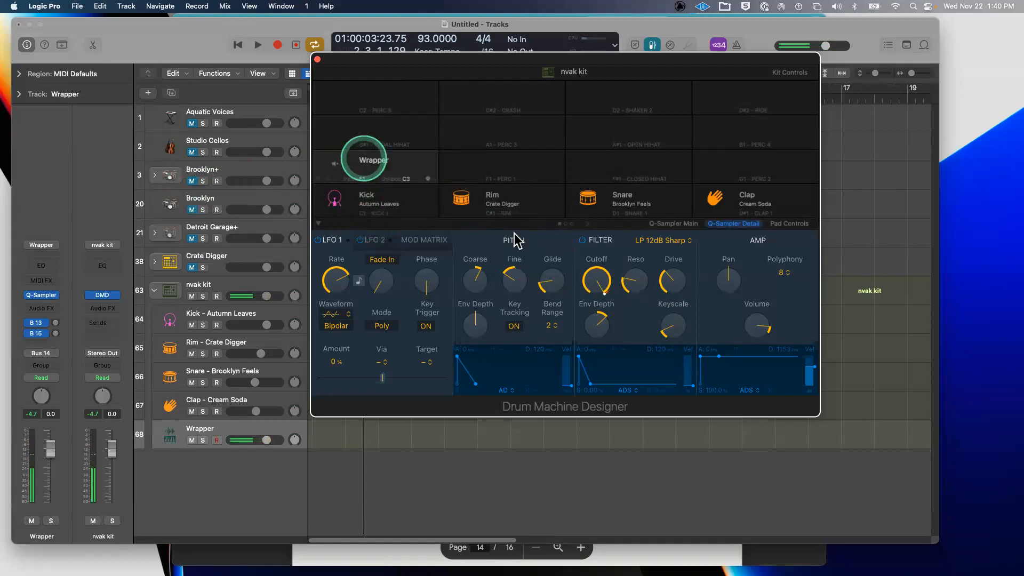
click(714, 203)
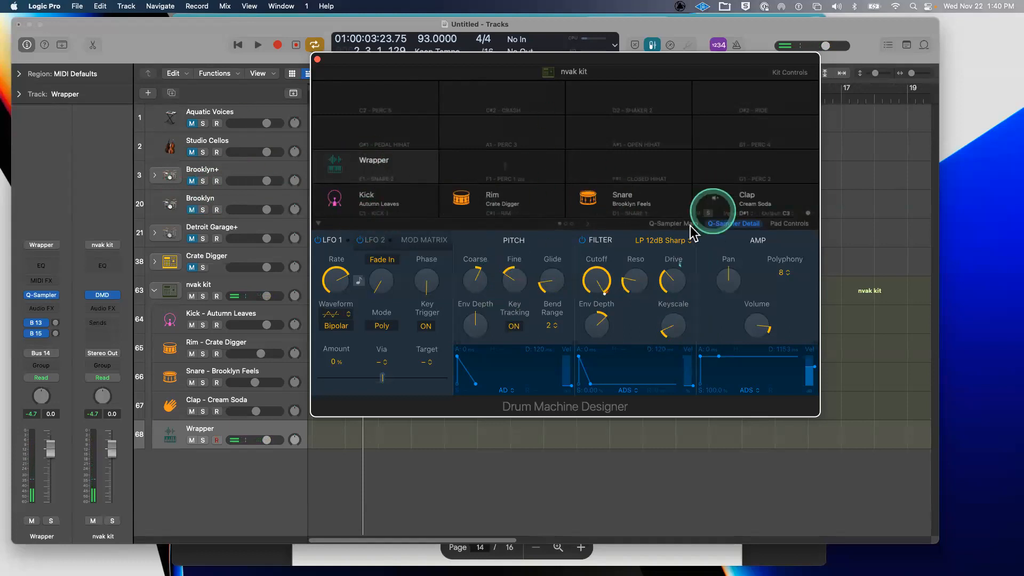
click(791, 224)
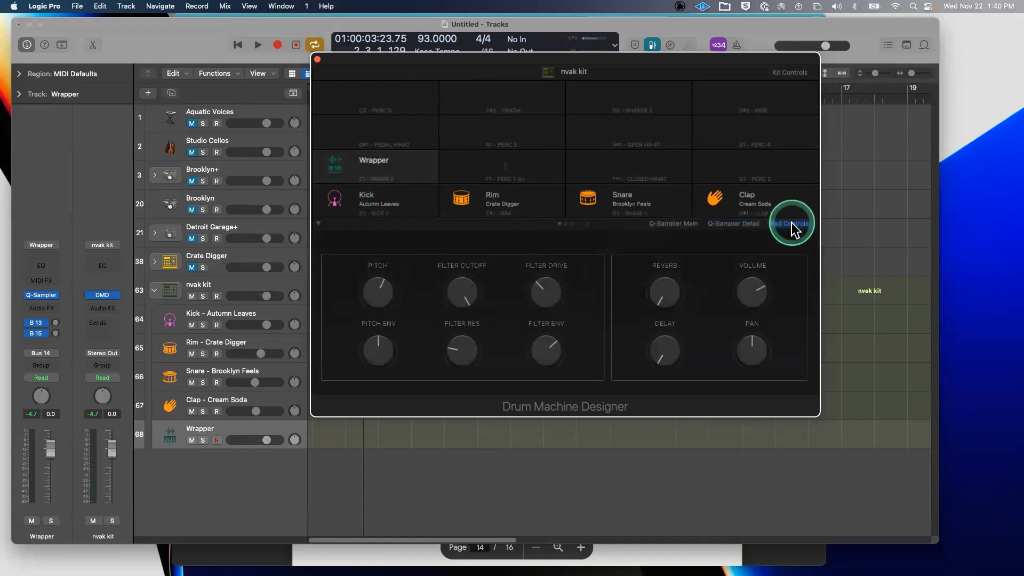
- Set the Wrapper pad's reverb to -22.3 dB, raise its delay, and close Drum Machine Designer
click(337, 165)
click(672, 303)
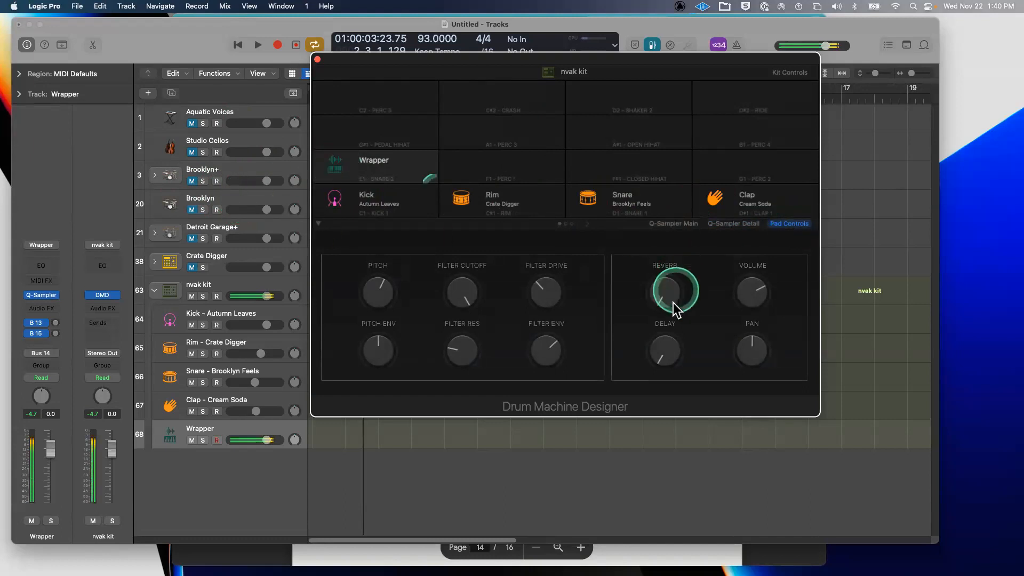
drag(650, 276, 650, 274)
click(337, 174)
click(334, 162)
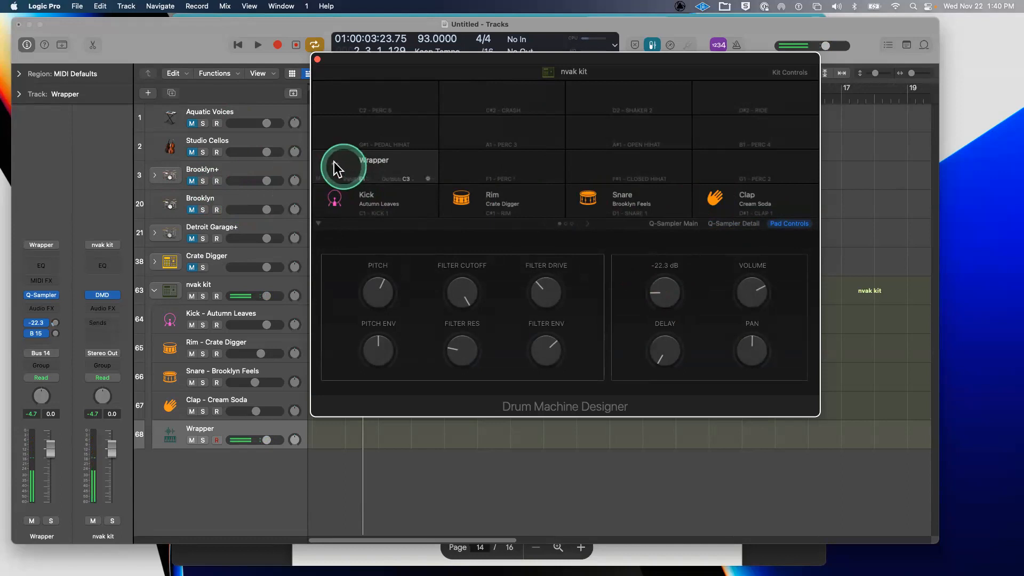
drag(667, 351, 628, 303)
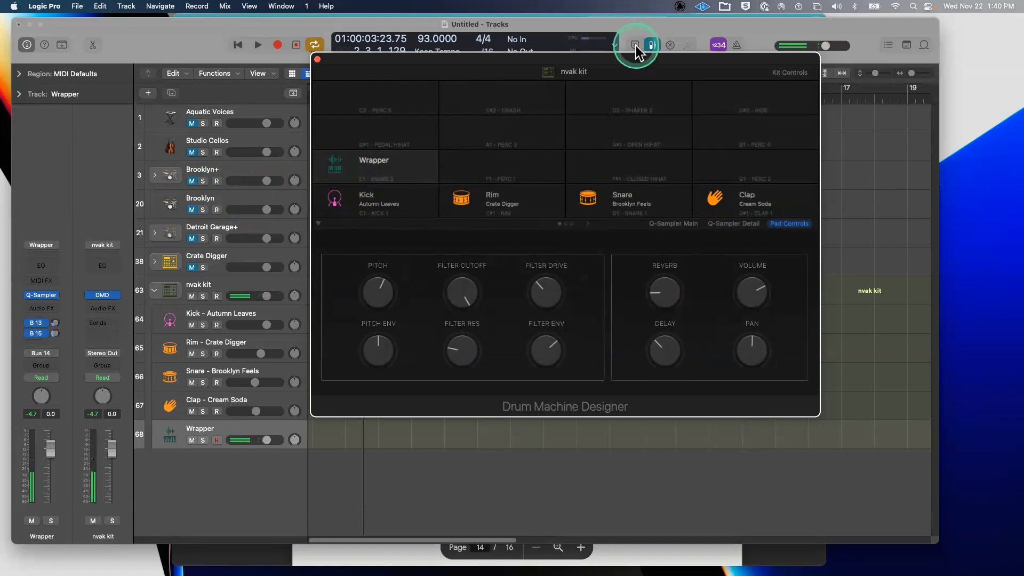
drag(578, 57, 599, 53)
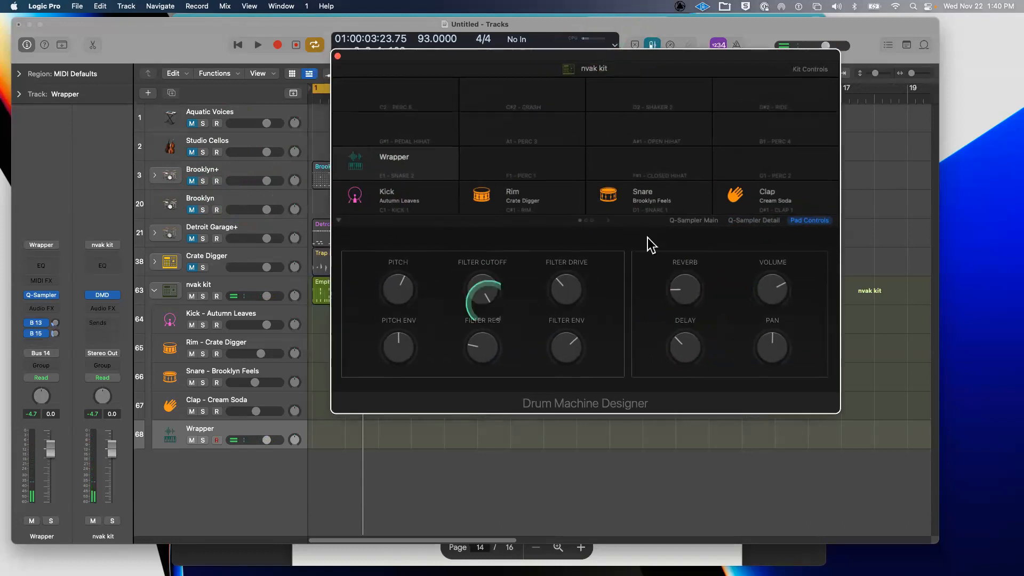
click(674, 221)
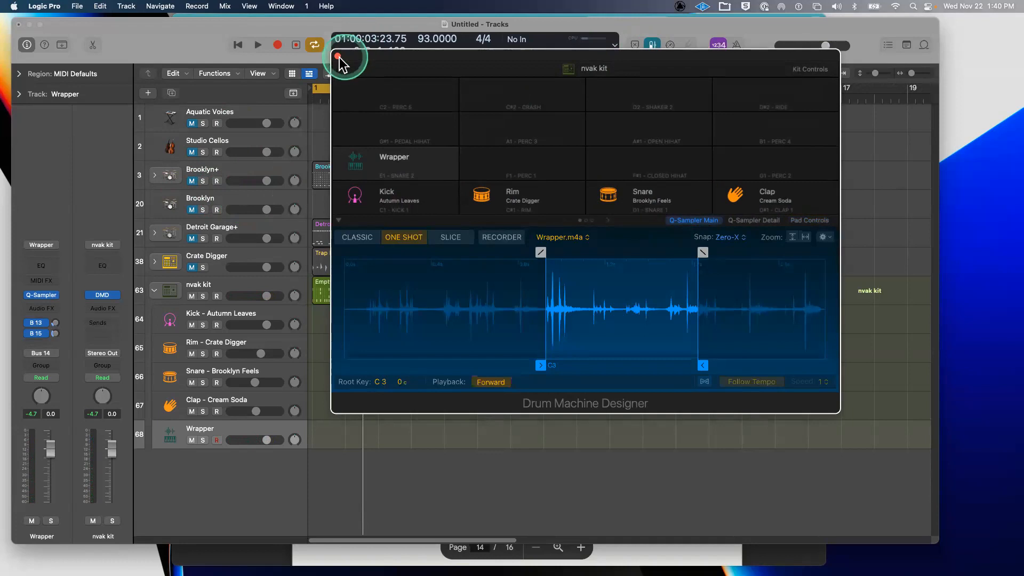
click(338, 55)
click(350, 288)
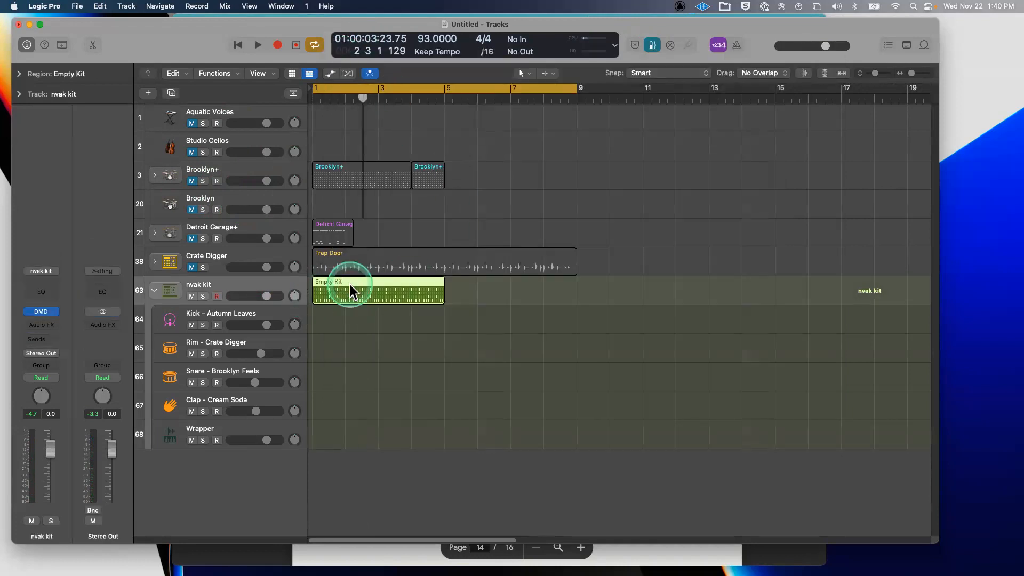
- Replace the Empty Kit region on nvak kit with a new pattern region
double_click(350, 288)
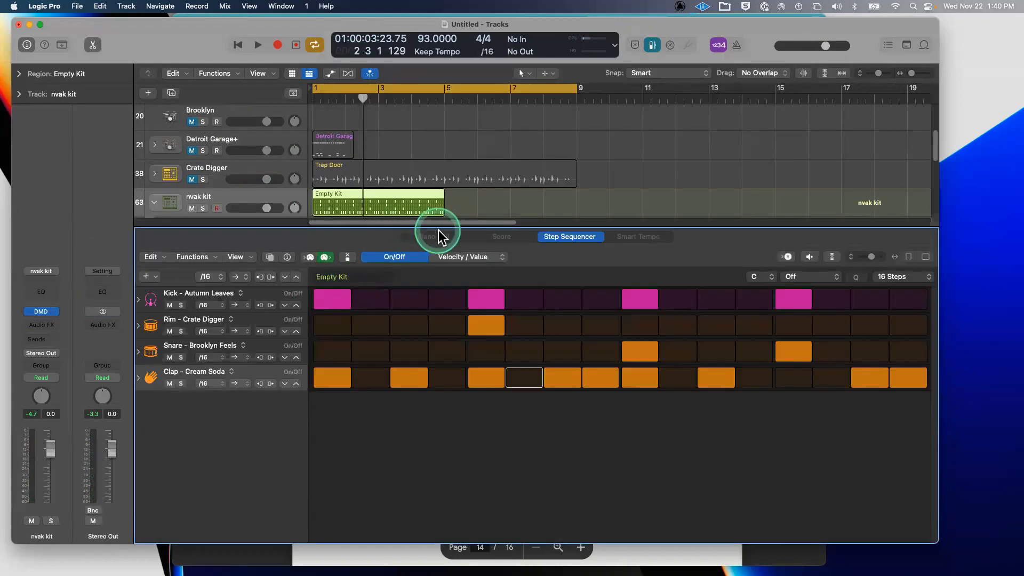
drag(439, 227, 393, 437)
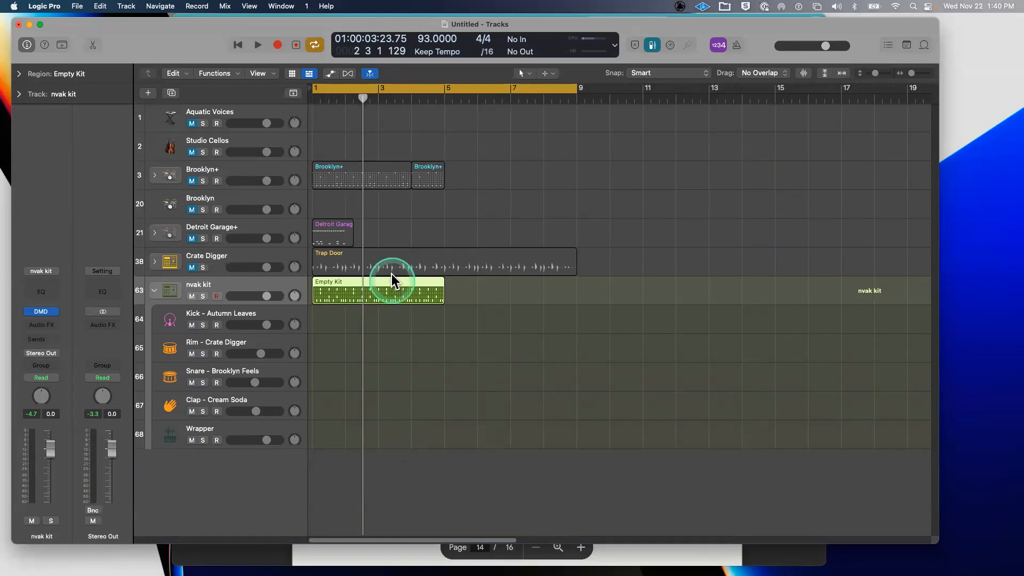
key(Delete)
right_click(331, 296)
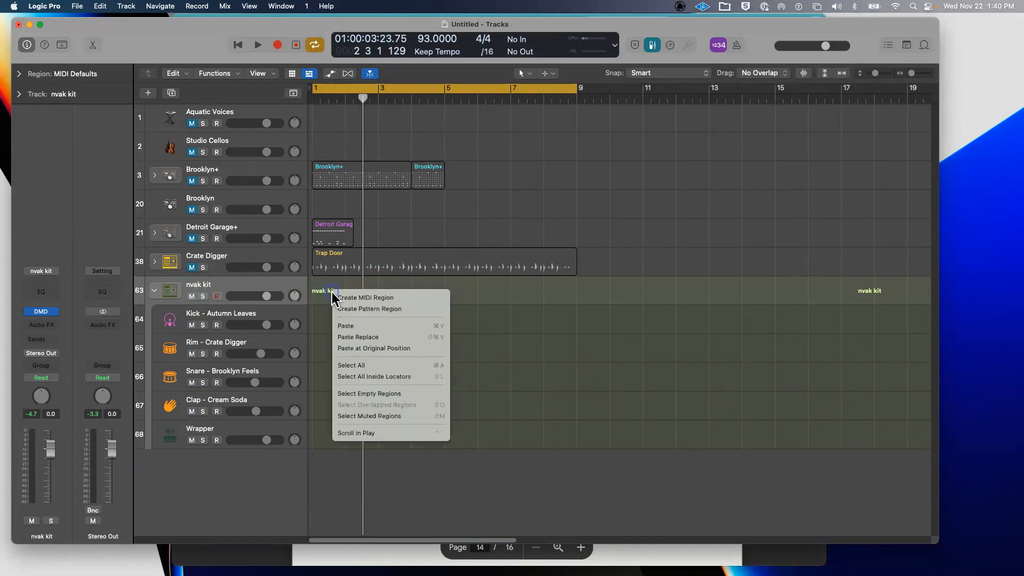
click(341, 309)
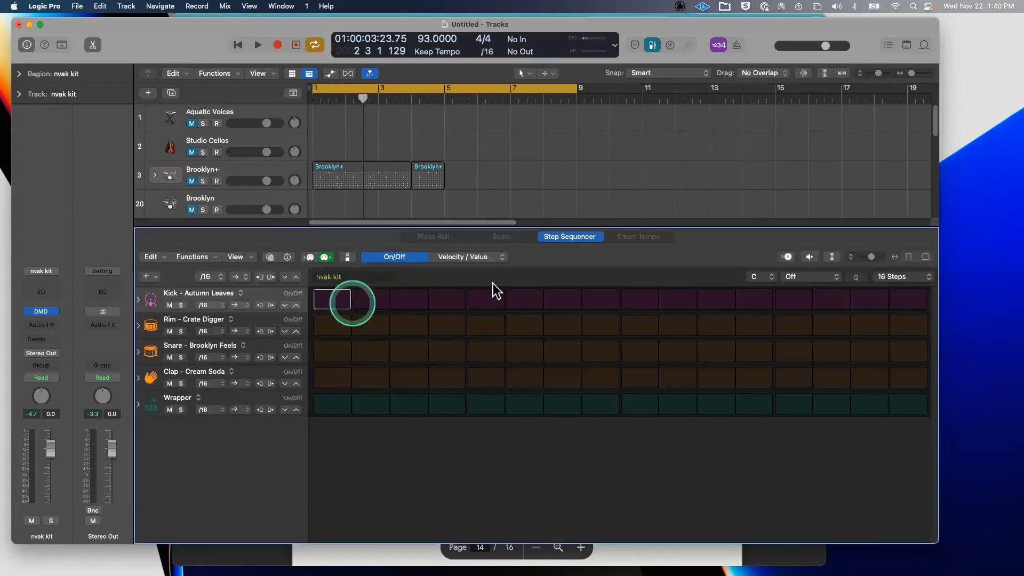
- Program kick on steps 1, 5, 9, 13, rim on 4, 5, 8, and snare on 9 and 13
click(335, 298)
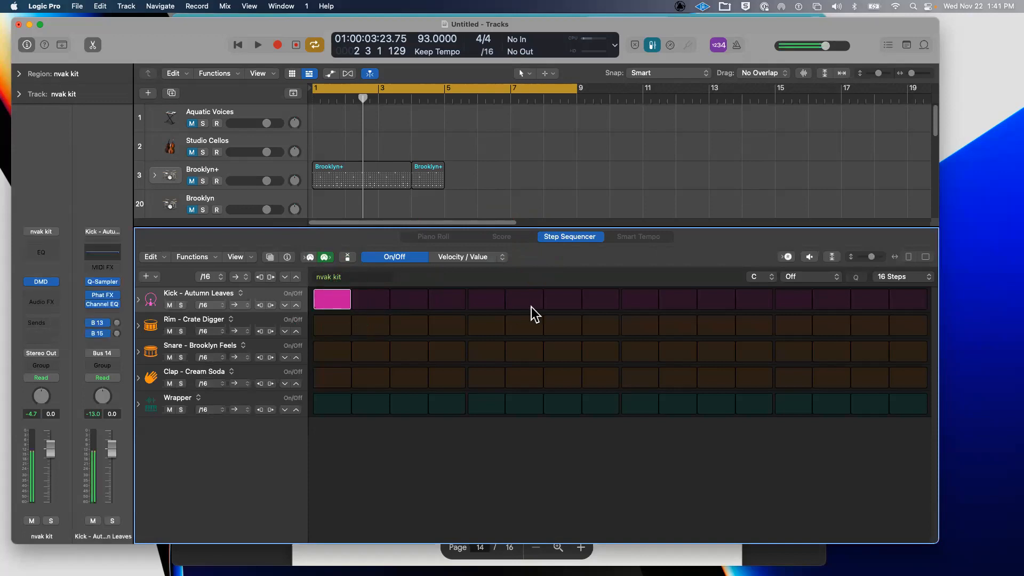
click(486, 300)
click(639, 299)
click(788, 298)
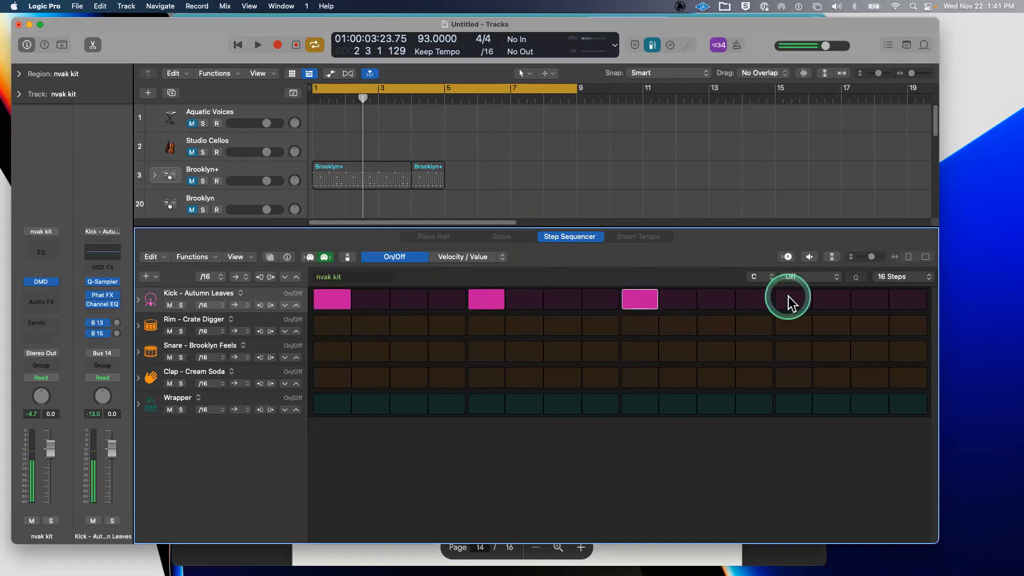
click(484, 324)
click(452, 326)
click(598, 327)
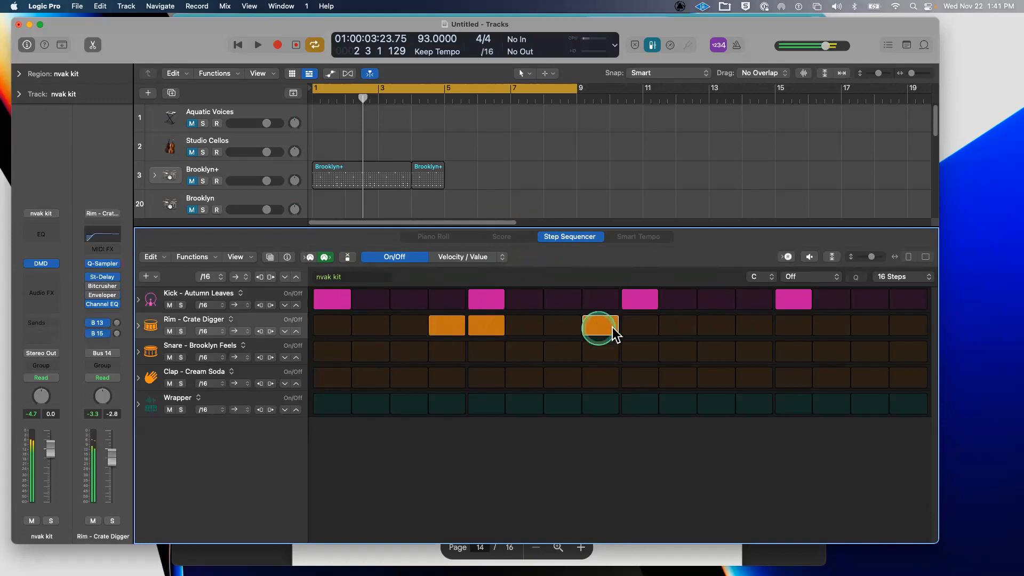
click(258, 353)
click(644, 353)
click(794, 352)
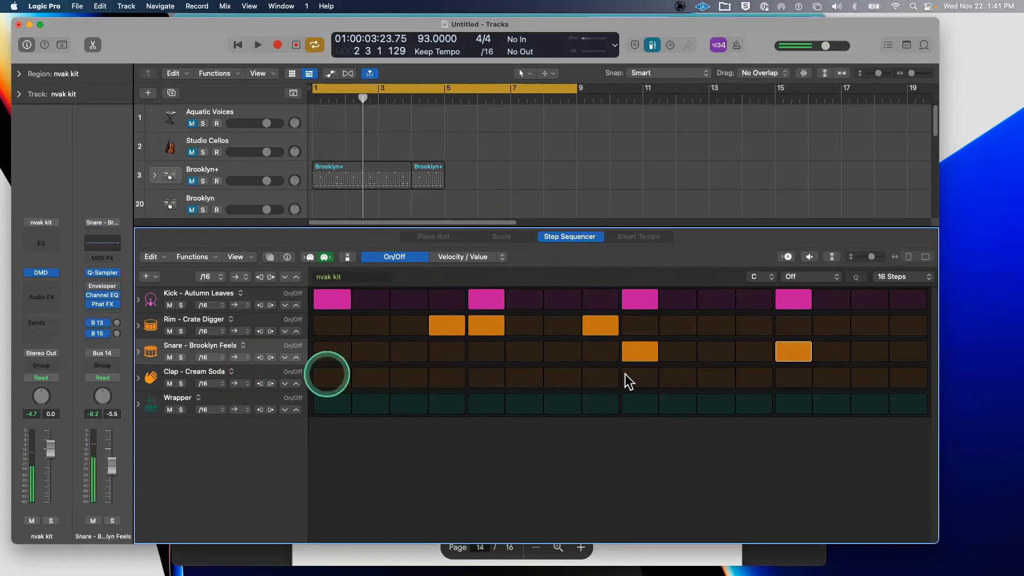
- Paint claps on steps 1–10 and 16, then clear claps on 3, 4, 7, 11, 12, 15 and snare 15
drag(327, 375, 693, 375)
drag(890, 364, 908, 361)
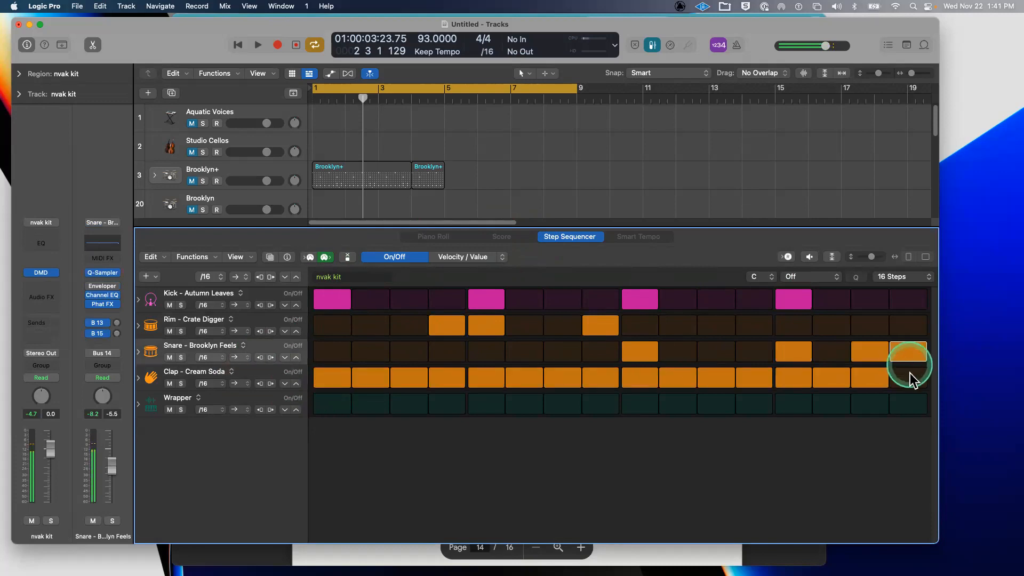
click(907, 374)
click(871, 376)
click(870, 359)
click(729, 380)
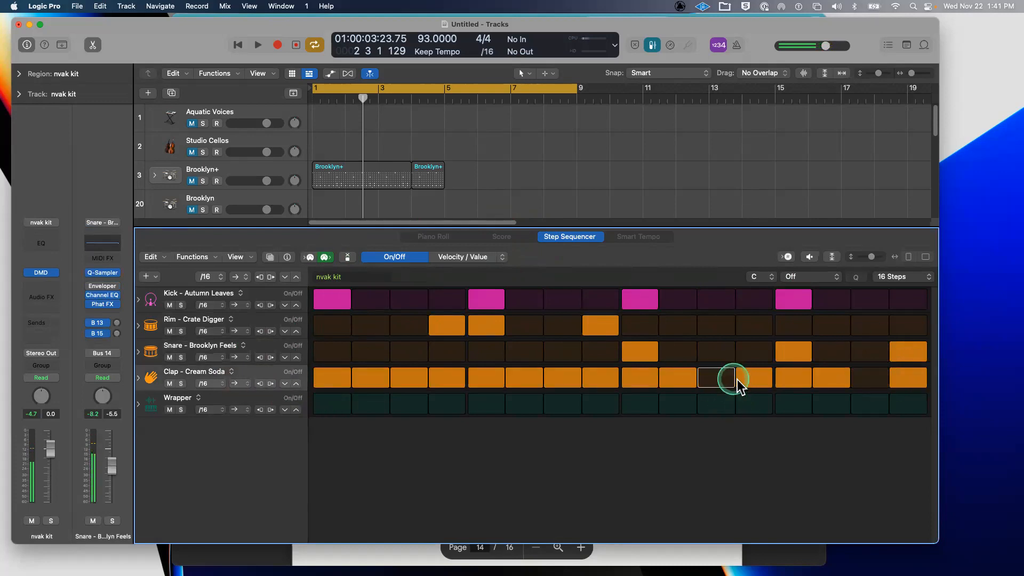
click(745, 377)
click(571, 382)
click(436, 380)
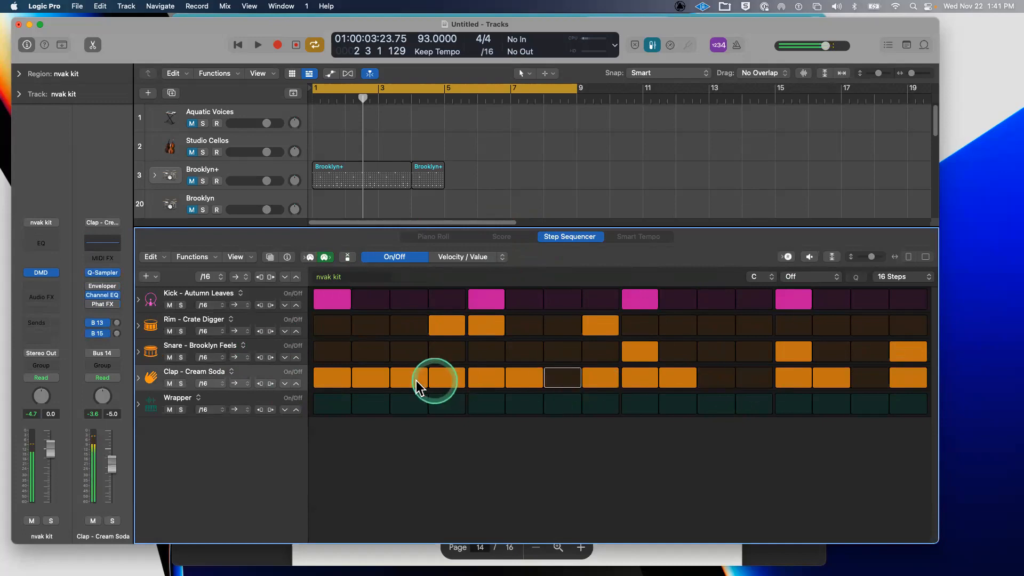
click(416, 380)
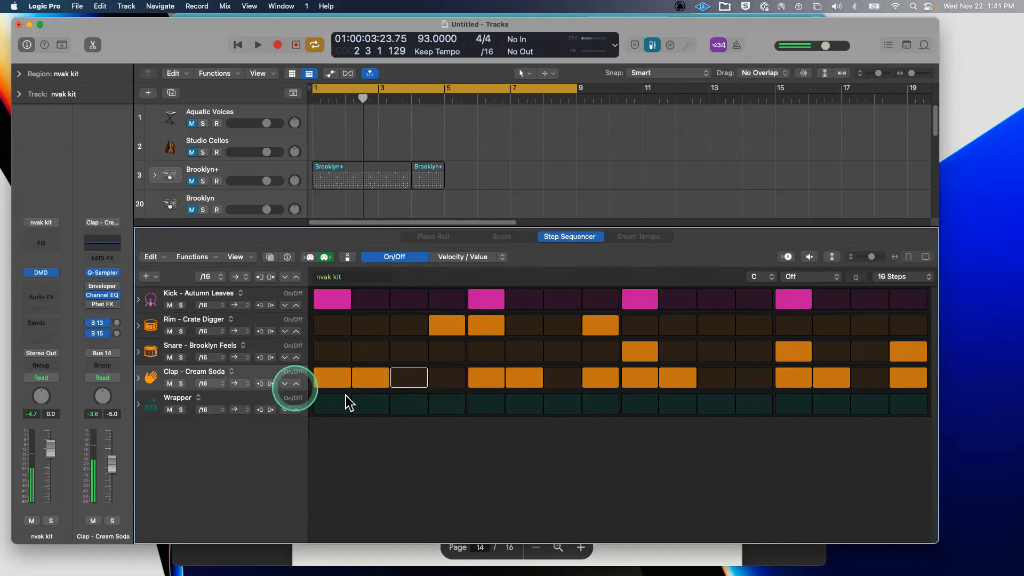
- Add Wrapper hits on steps 1, 9 and 15, clear step-16 snare and clap, and play the pattern
click(331, 405)
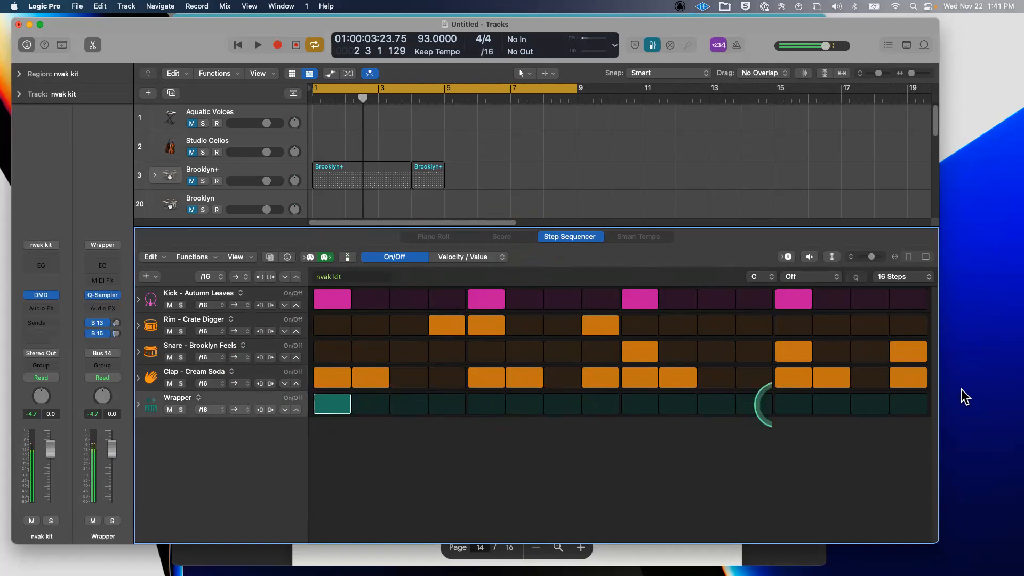
click(869, 404)
drag(909, 350, 909, 378)
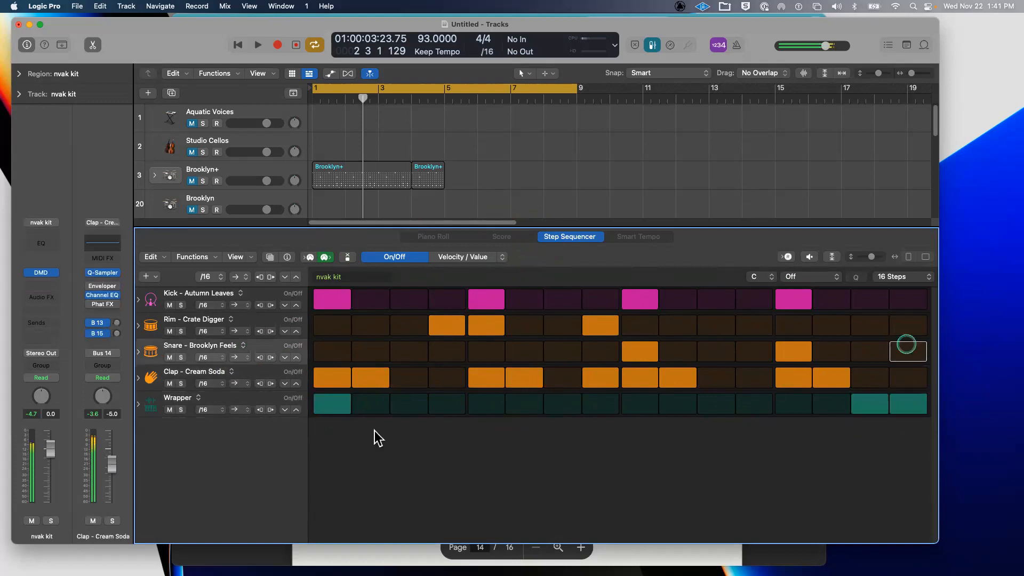
click(646, 402)
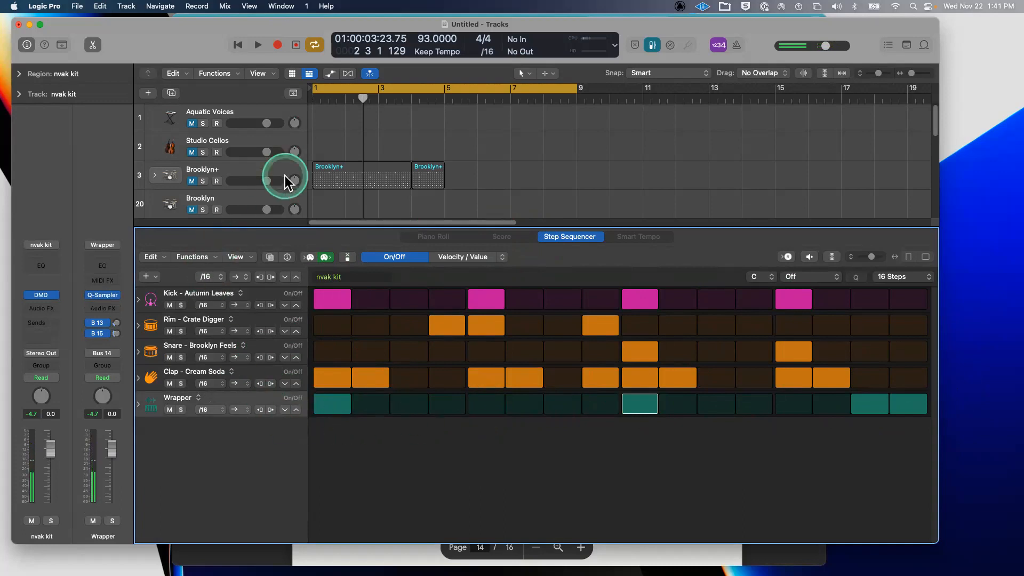
key(space)
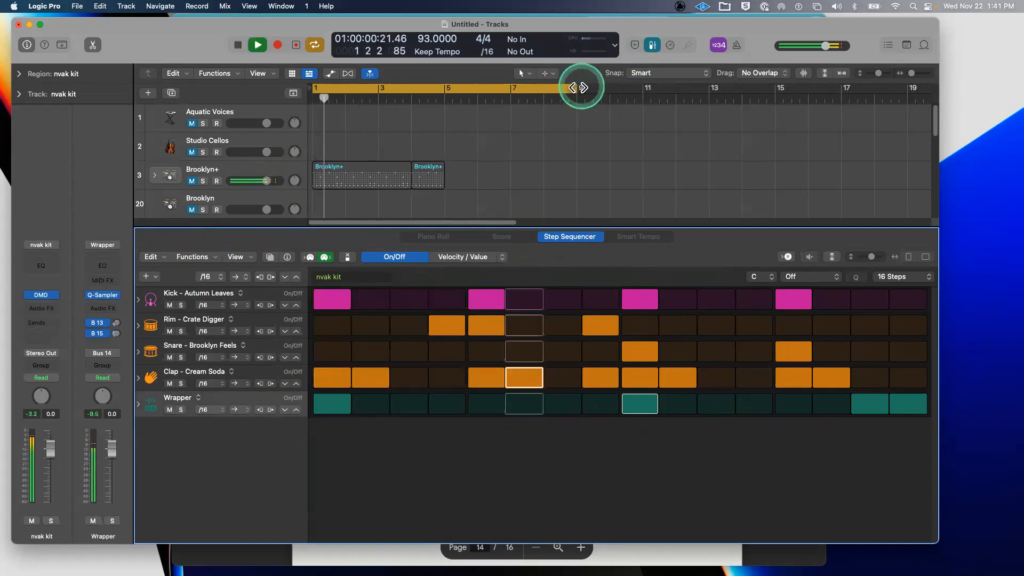
- Set the cycle range to the nvak kit region's bars 1–5 and stop playback
drag(578, 87, 513, 98)
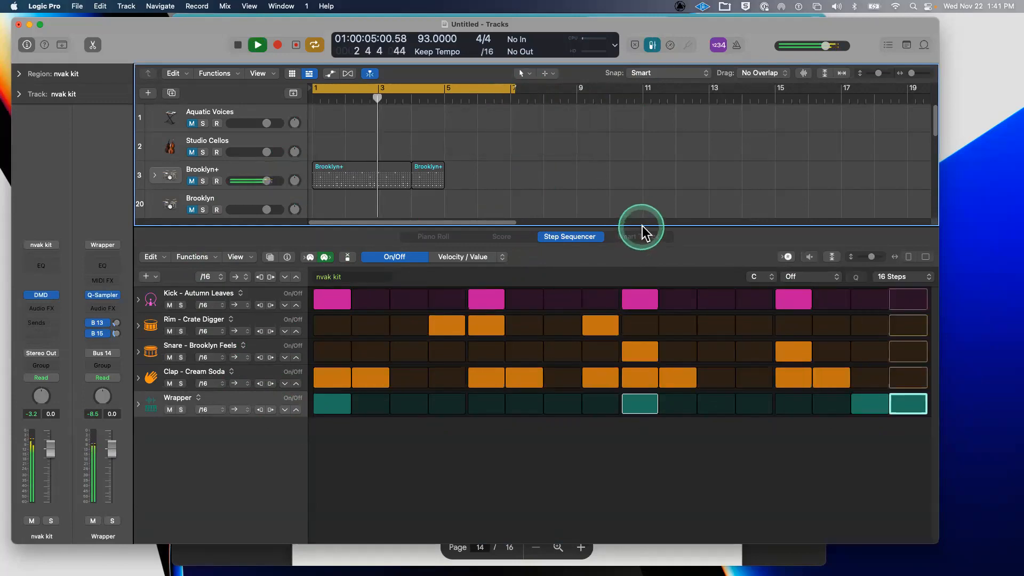
drag(642, 228, 661, 373)
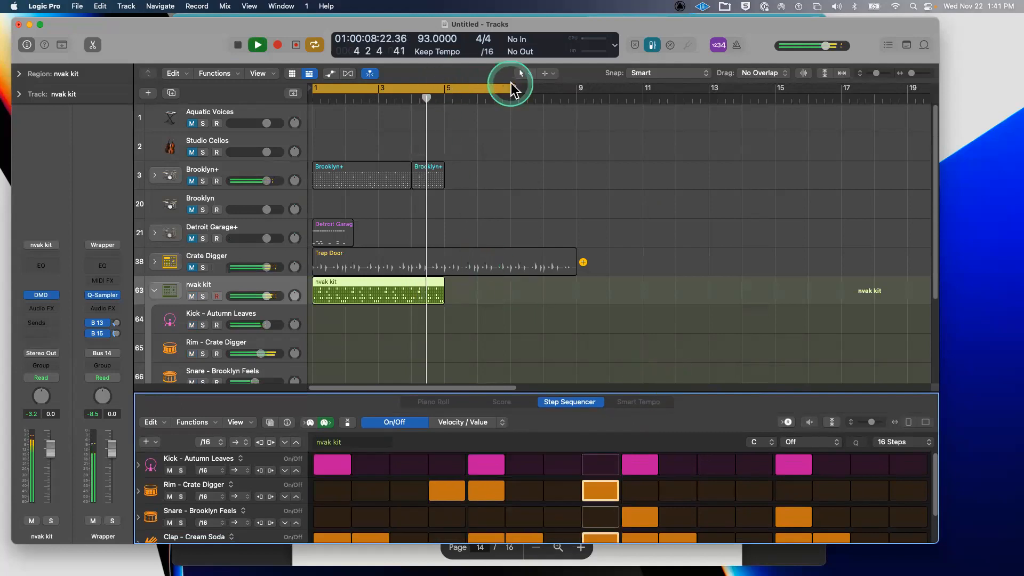
drag(511, 88, 450, 92)
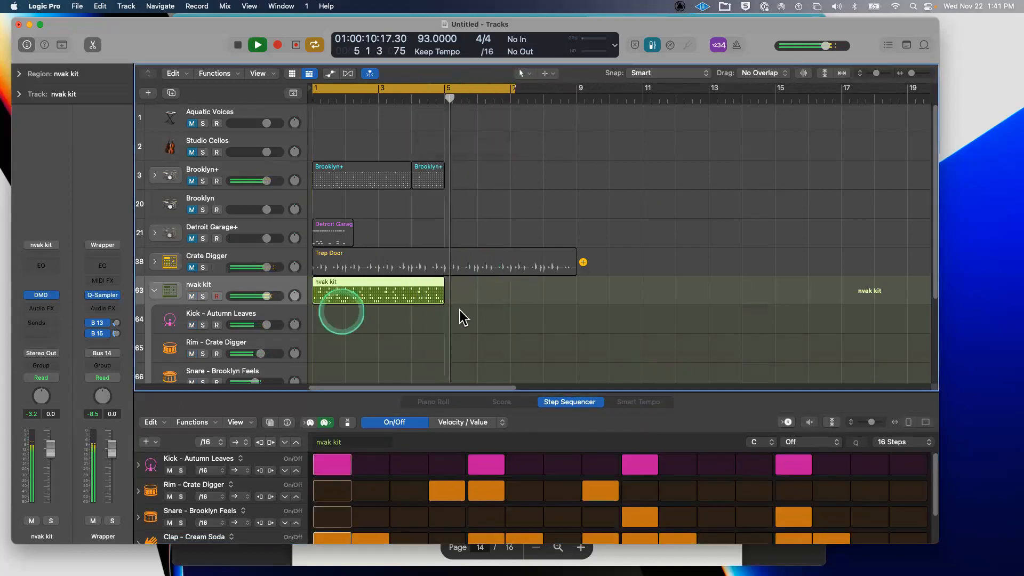
scroll(393, 256, down, 5)
key(space)
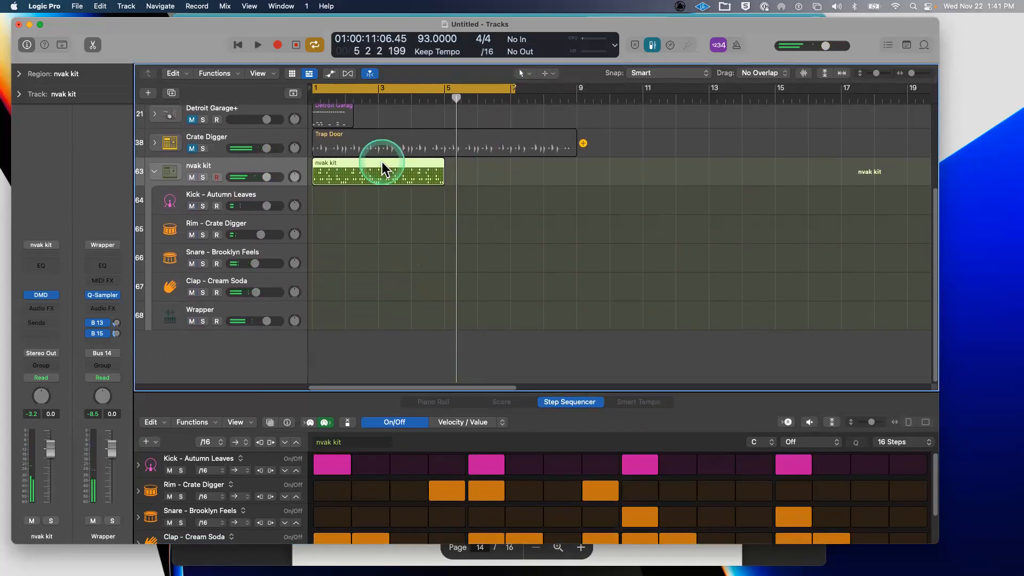
scroll(499, 302, up, 2)
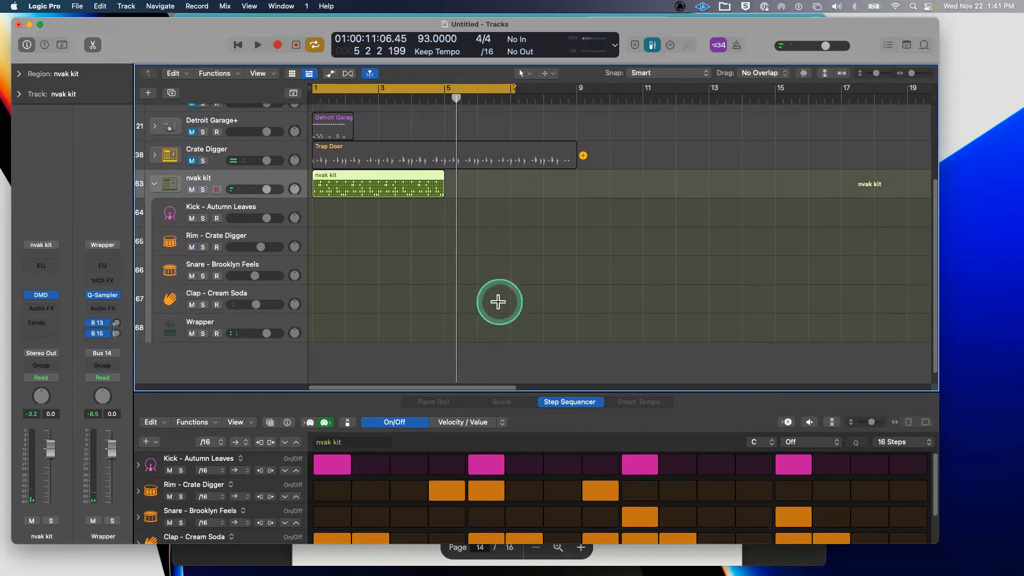
key(super+u)
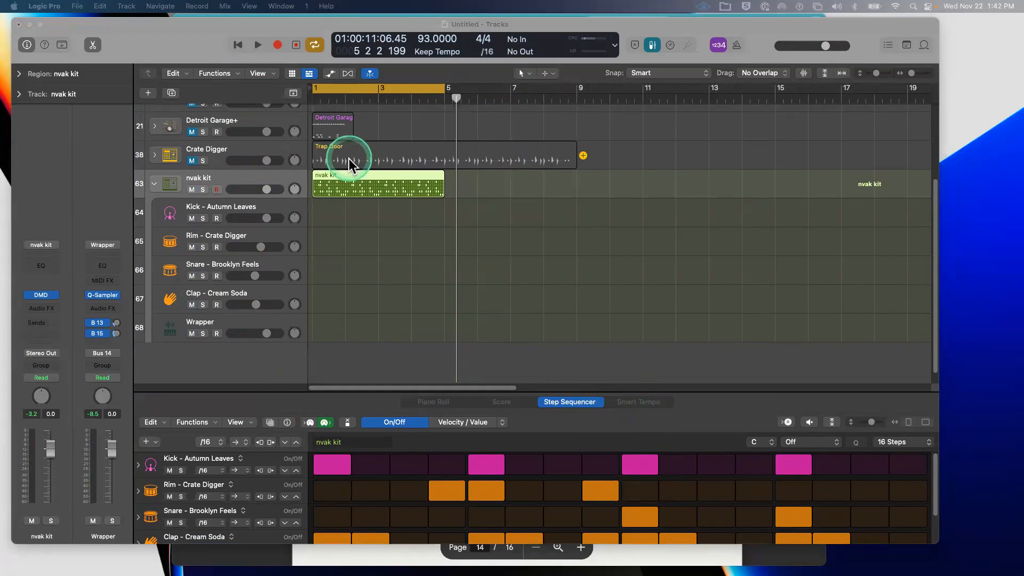
- Select the nvak kit track and open its Drum Machine Designer
click(234, 322)
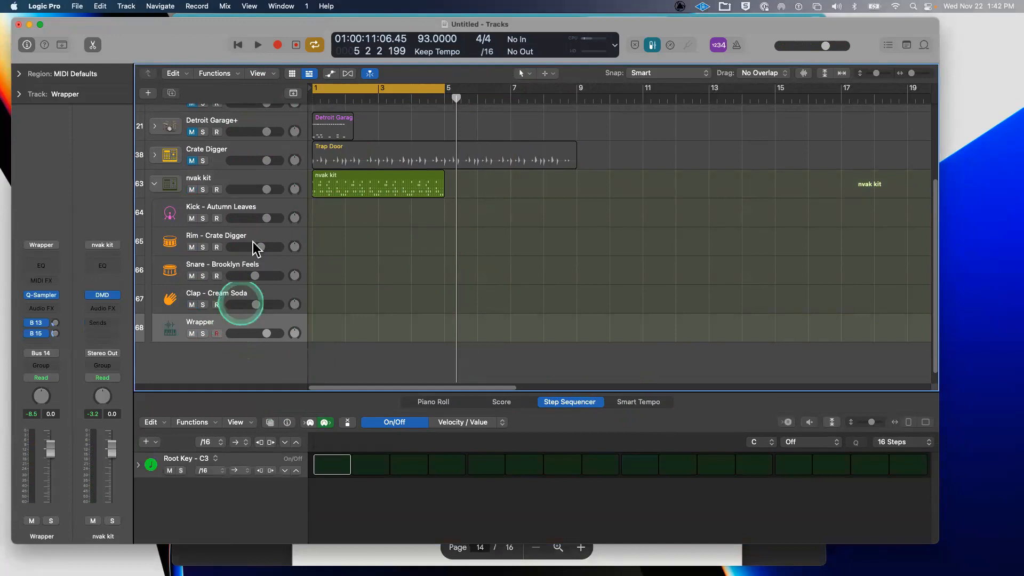
click(218, 173)
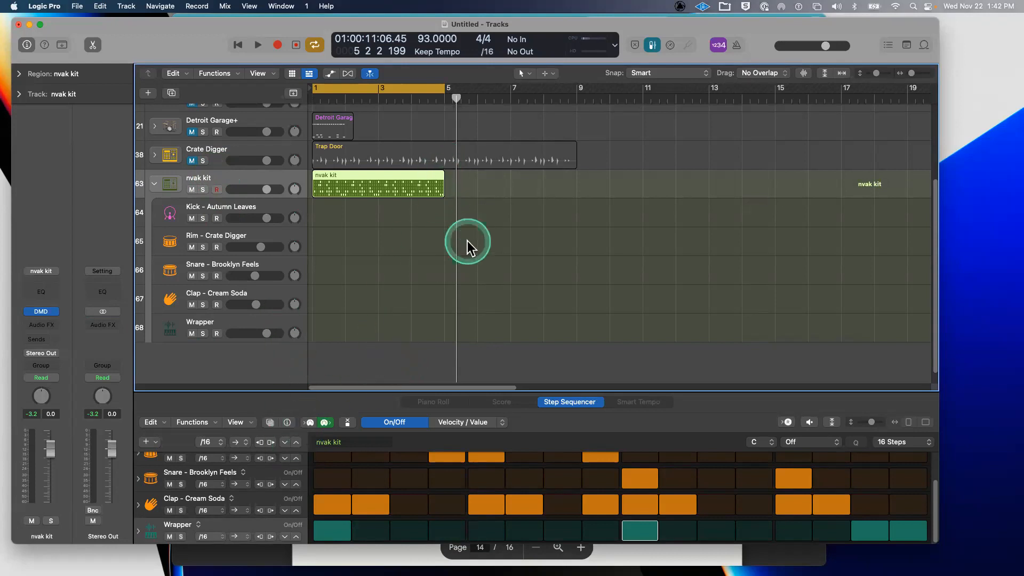
click(53, 314)
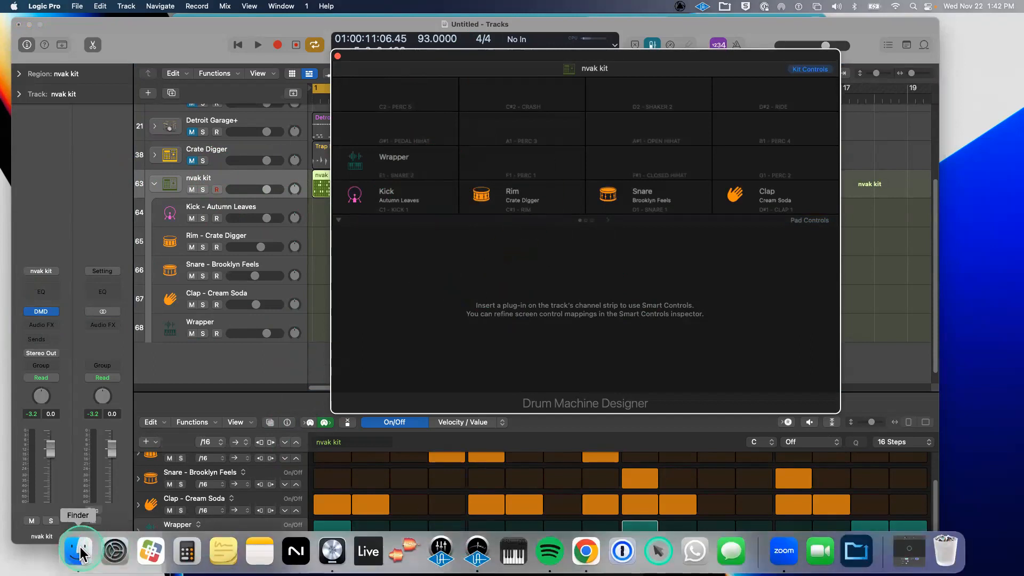
- Search Finder for 'splice' and open the Splice folder
click(79, 551)
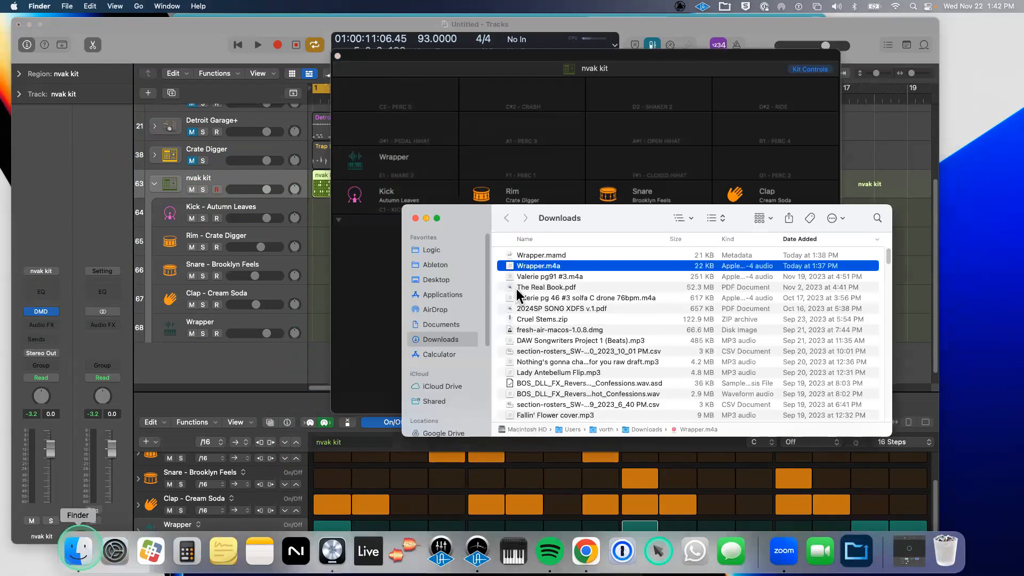
click(877, 218)
text(splice)
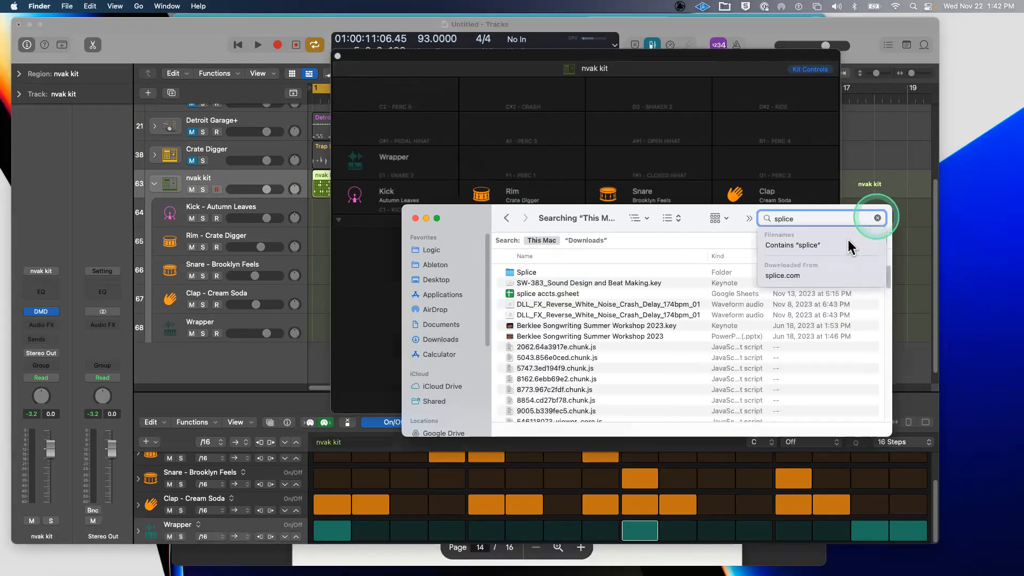
click(581, 272)
double_click(580, 272)
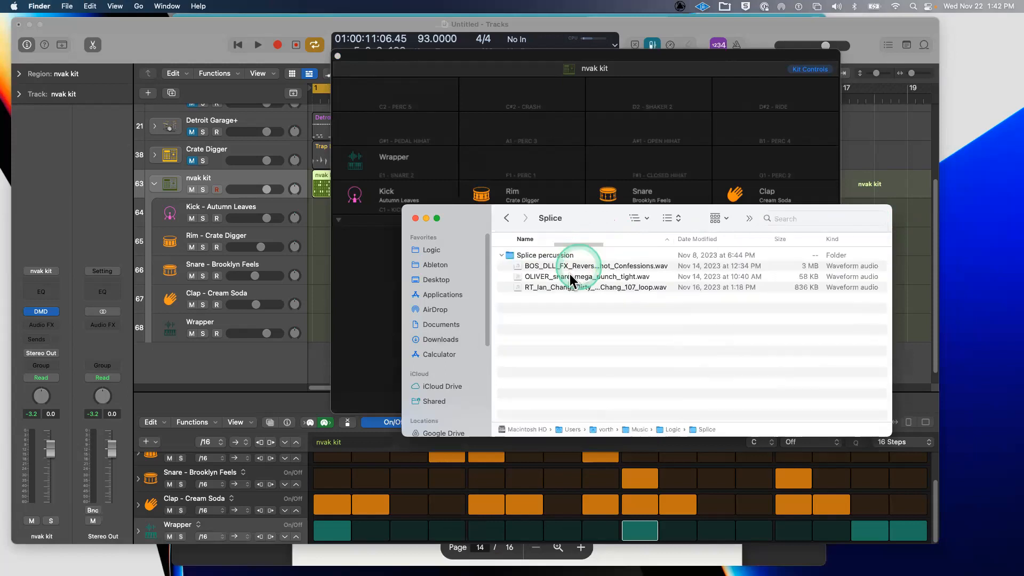
- Audition the reverse crash and OLIVER snare samples, leaving OLIVER_snare_mega_punch_tight.wav selected beside the pads
click(569, 266)
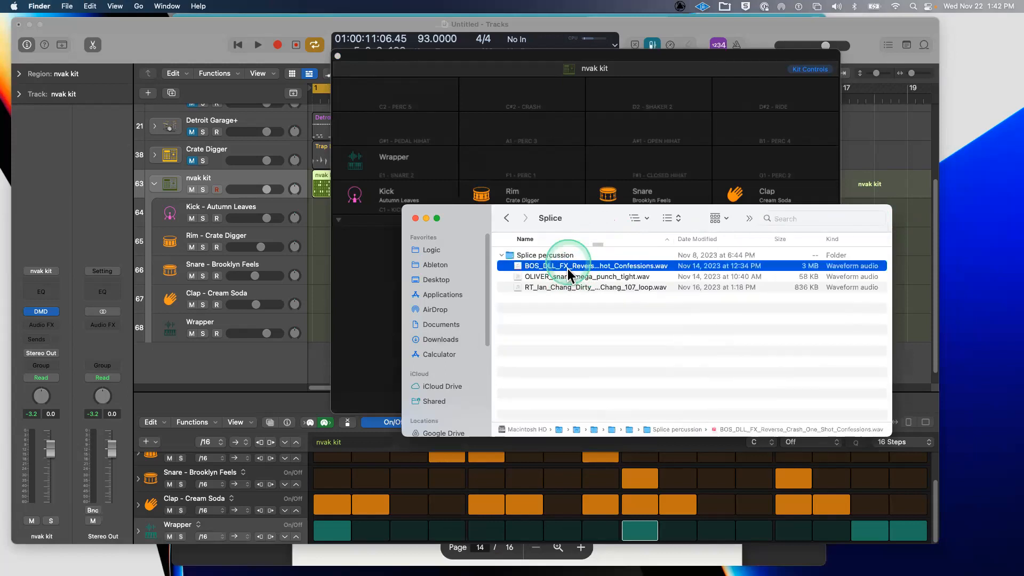
click(567, 275)
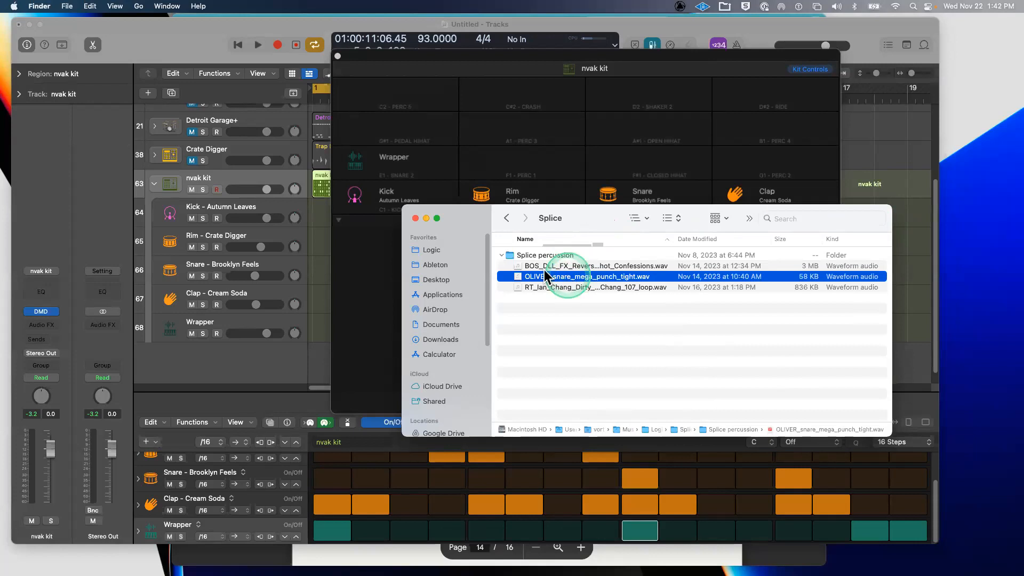
click(513, 275)
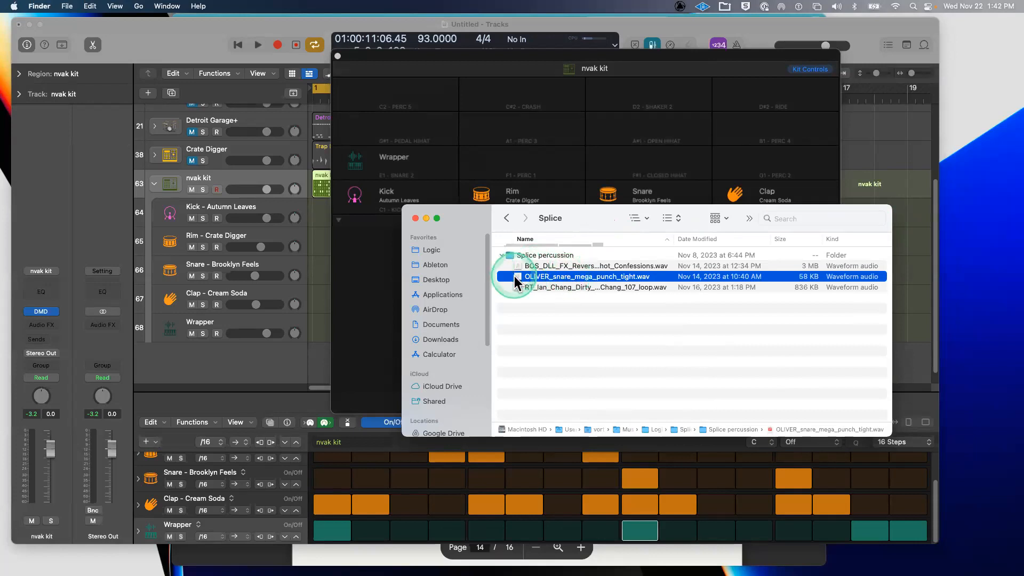
key(space)
click(368, 222)
click(550, 266)
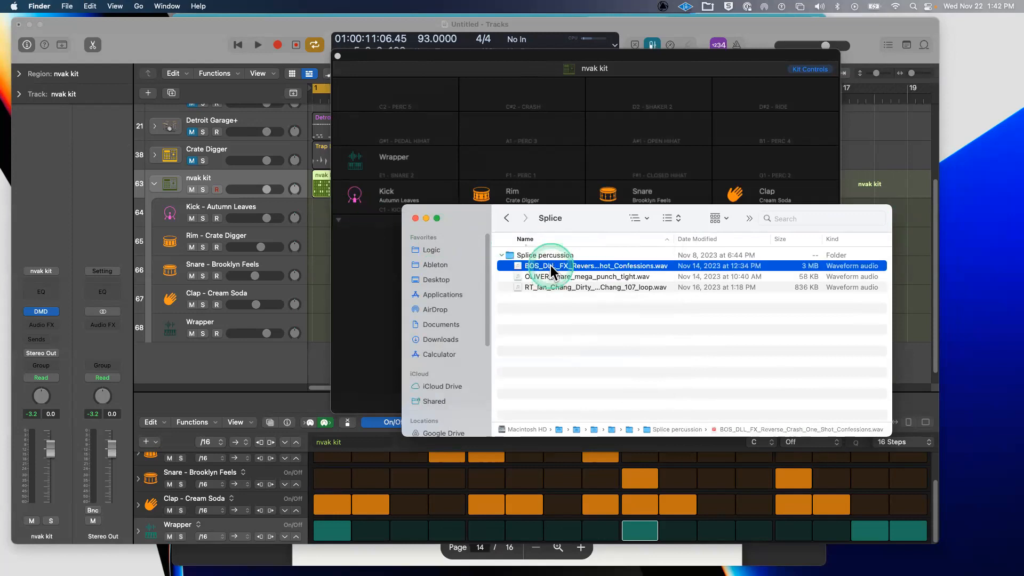
key(space)
key(space)
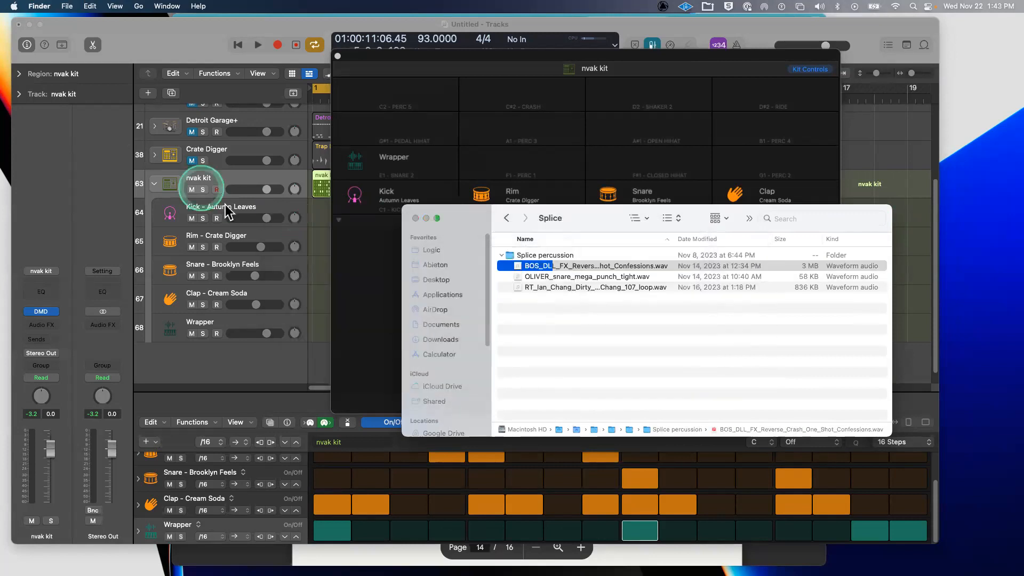
click(519, 276)
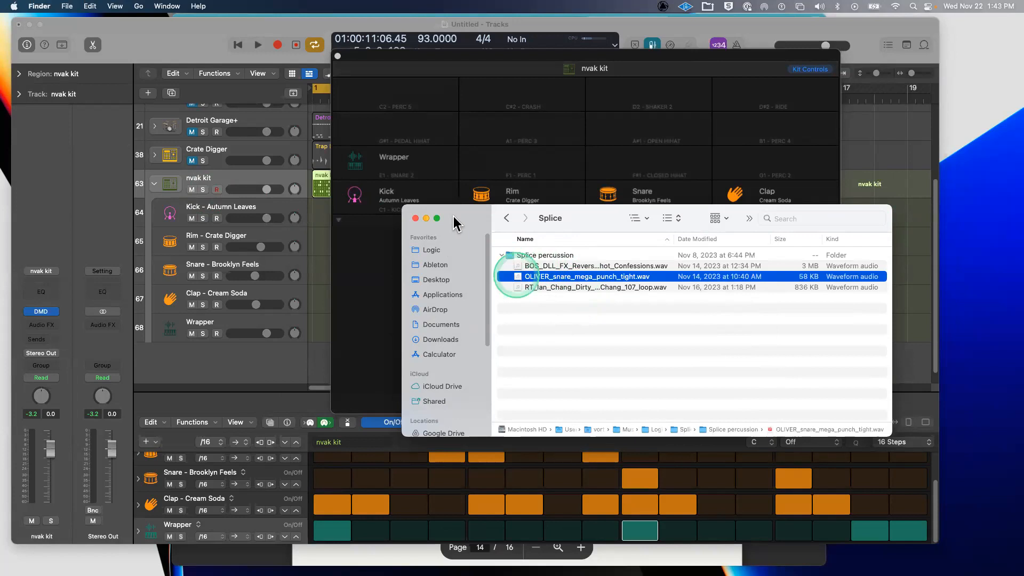
drag(455, 214, 719, 219)
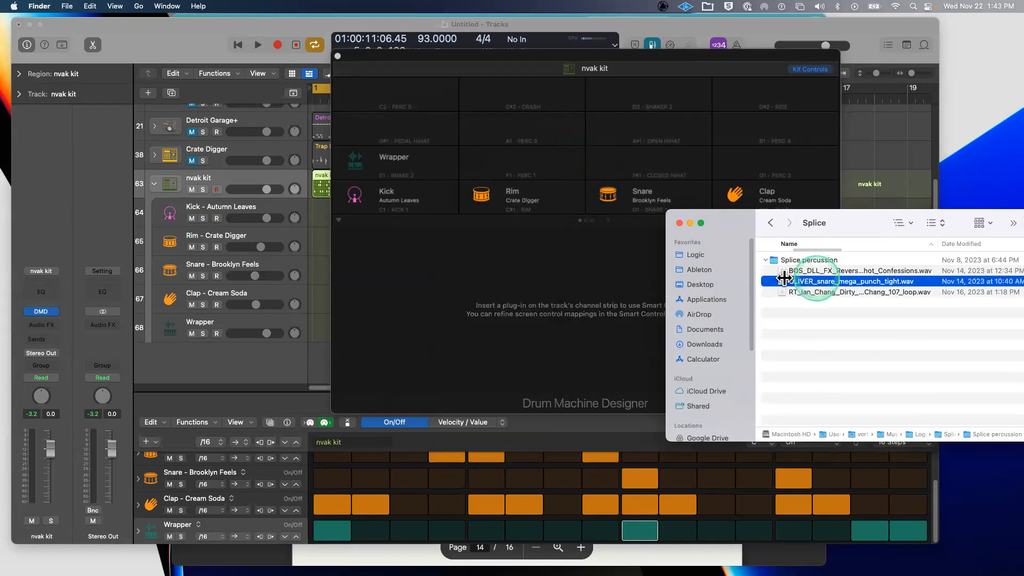
- Load the OLIVER snare sample onto pad F1 and set it to play in reverse
drag(819, 285, 531, 165)
click(547, 164)
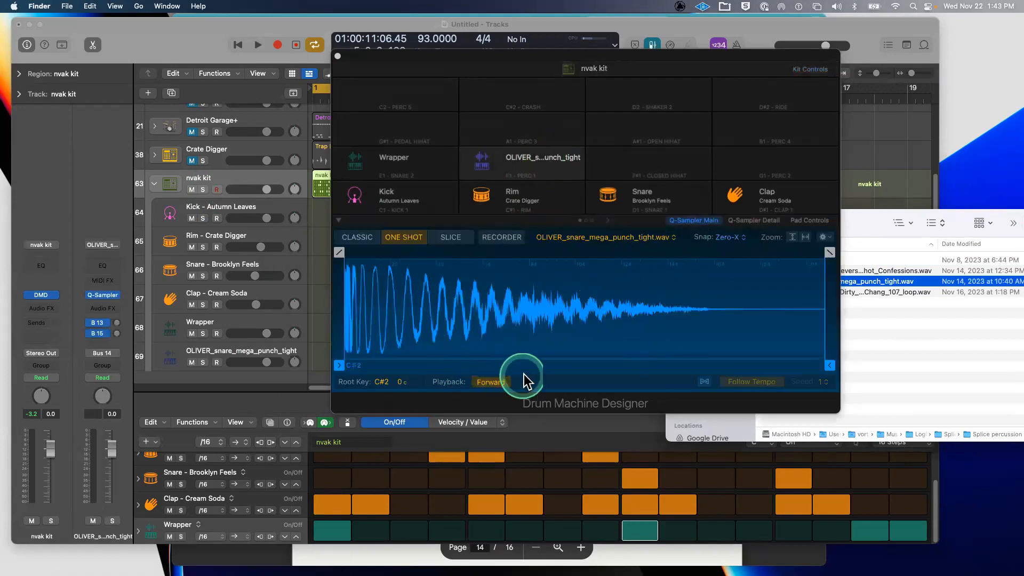
click(478, 168)
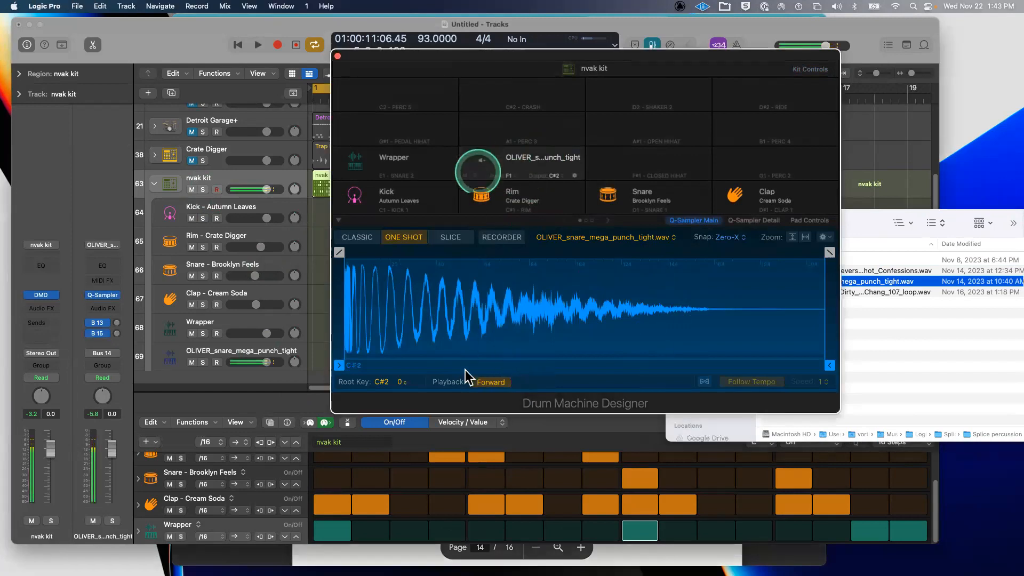
click(488, 382)
click(482, 166)
click(481, 164)
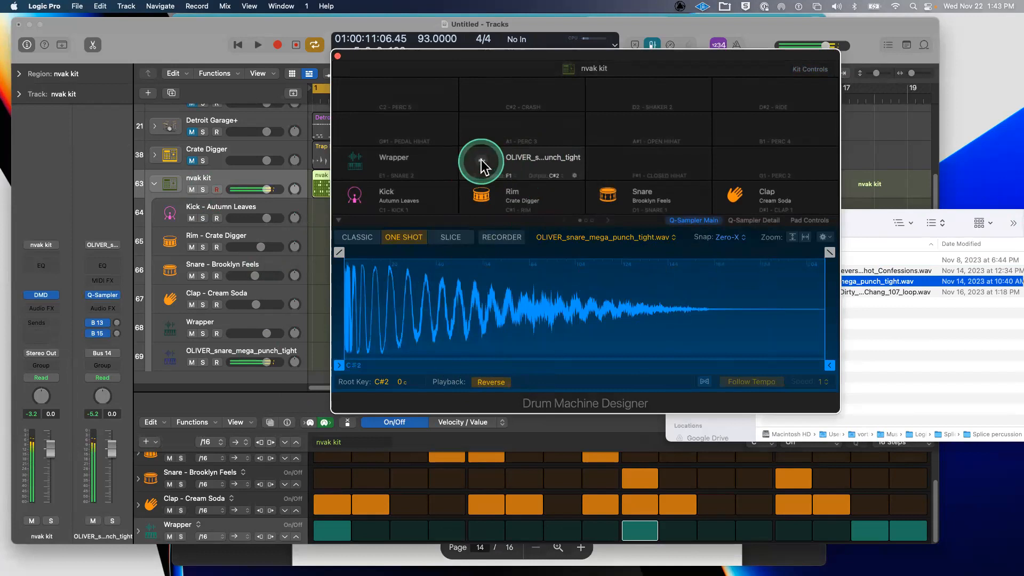
click(483, 166)
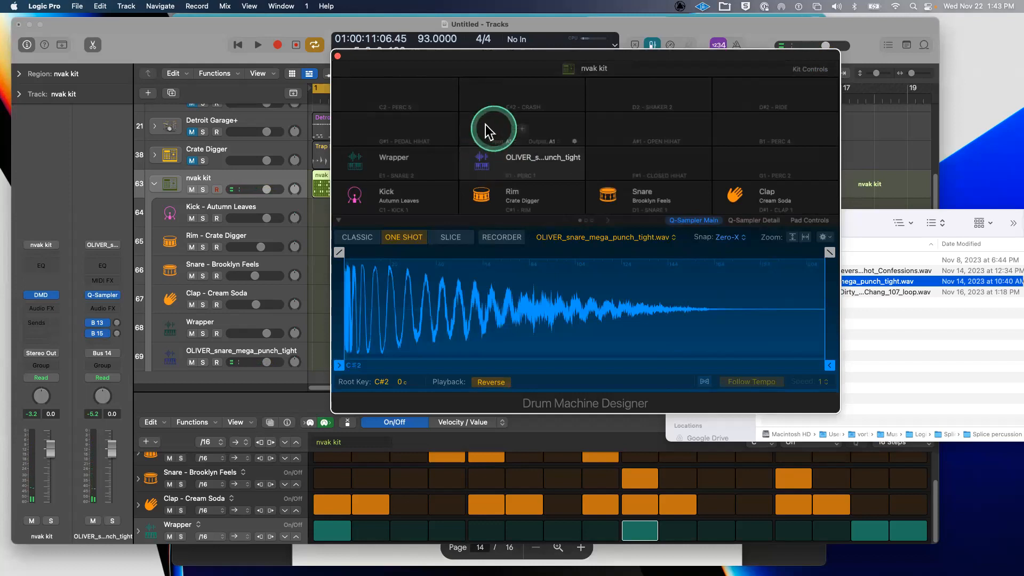
- Close the Splice folder window and show the whole nvak kit's controls
drag(399, 53, 445, 48)
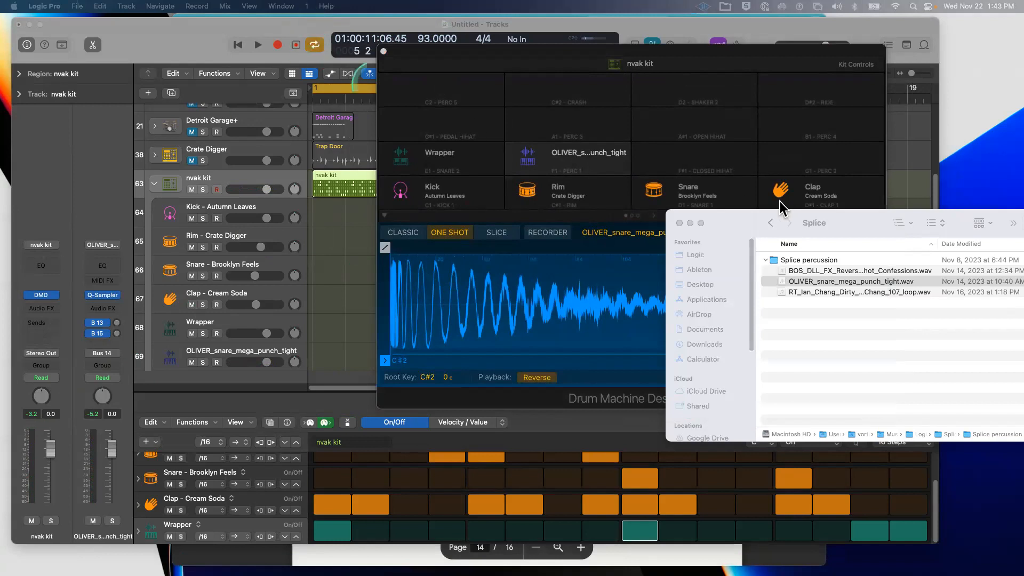
click(679, 222)
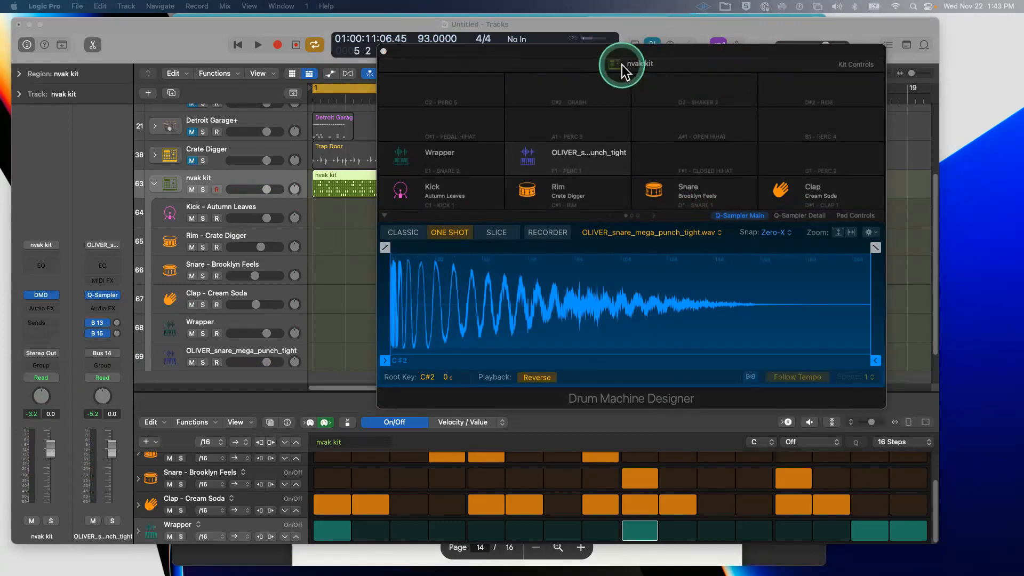
click(635, 63)
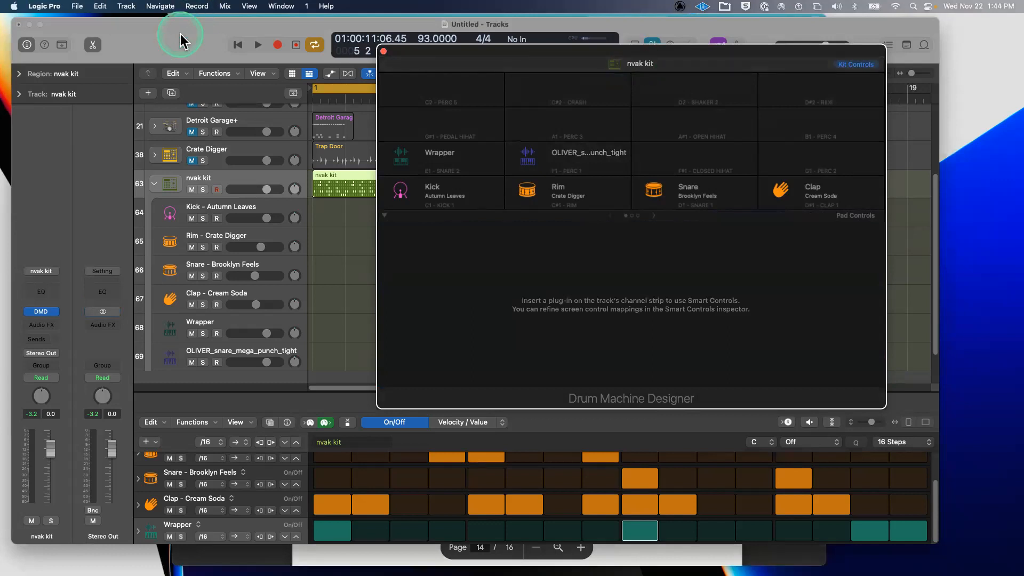
- Save the kit from the Library as patch 'nvak kit', replacing the existing one
mouse_move(591, 62)
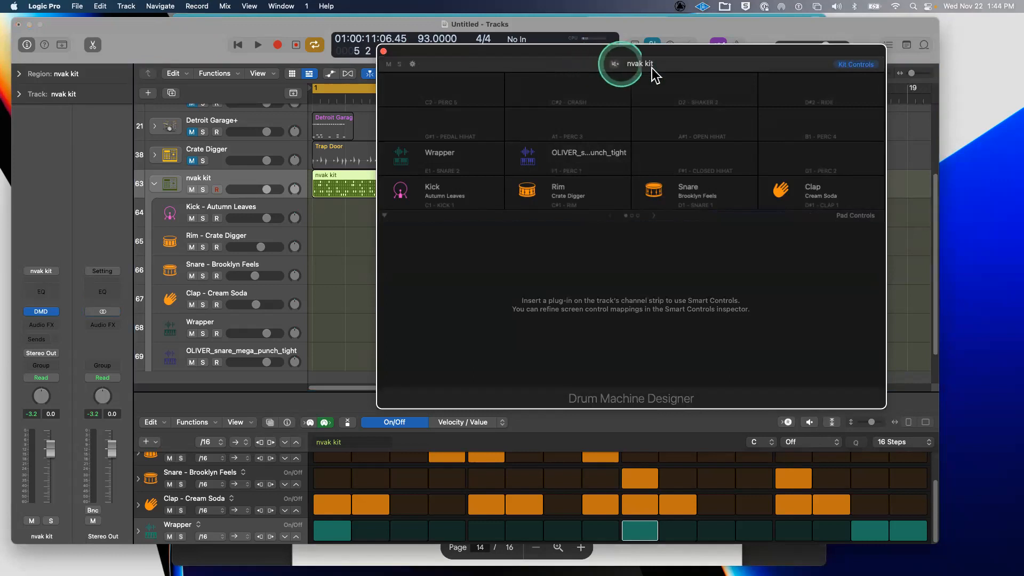
key(y)
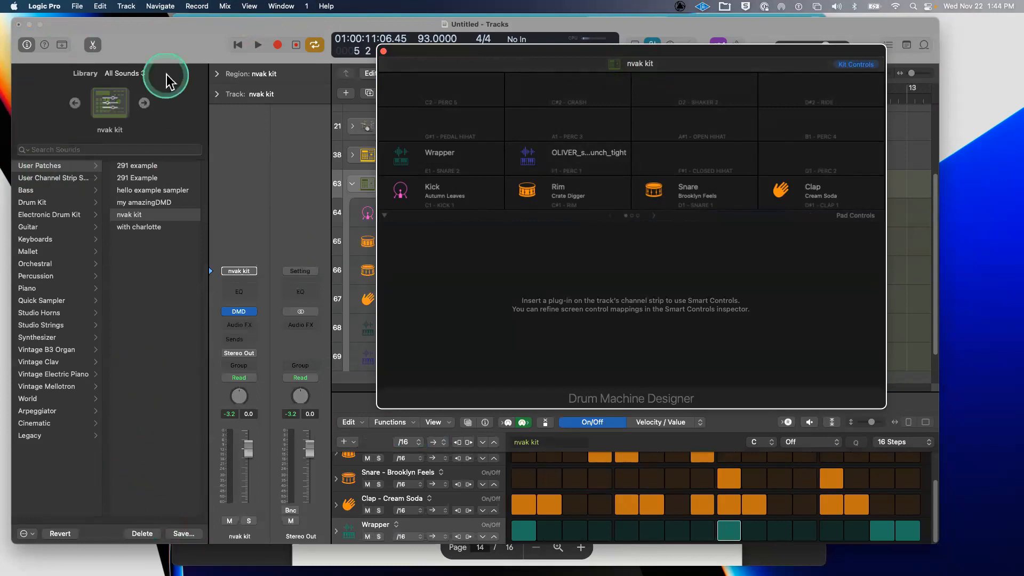
click(183, 535)
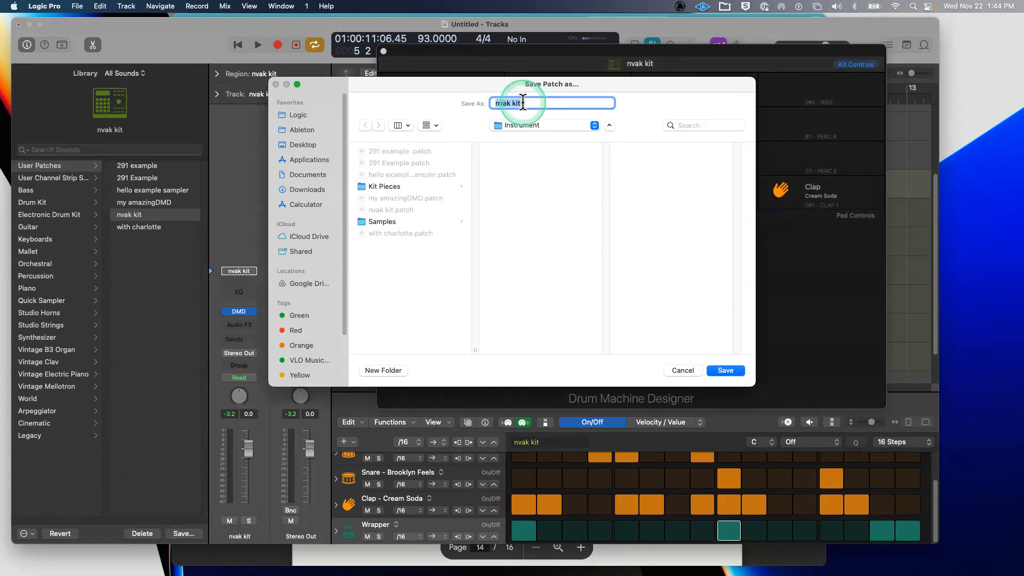
click(732, 374)
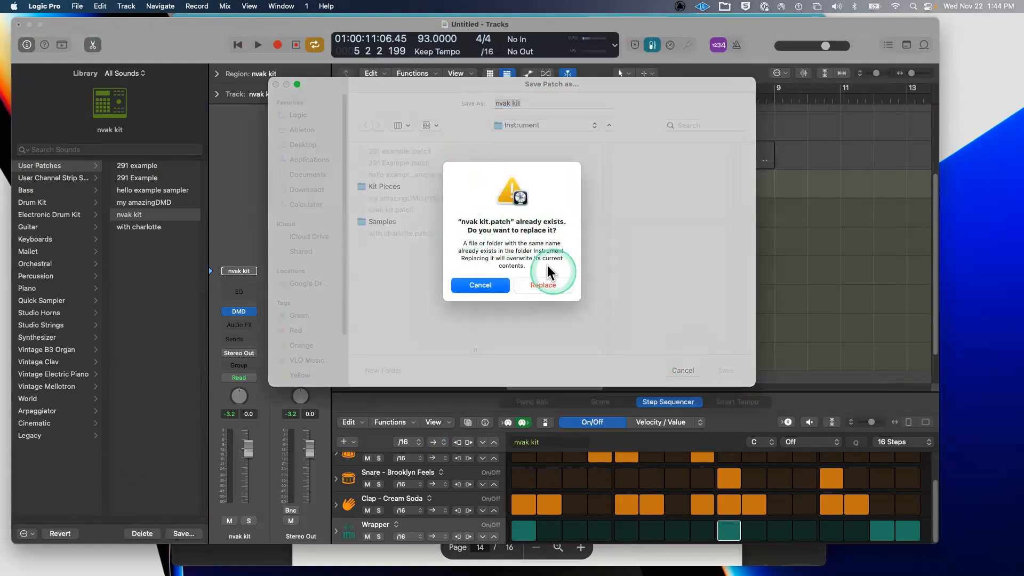
click(543, 285)
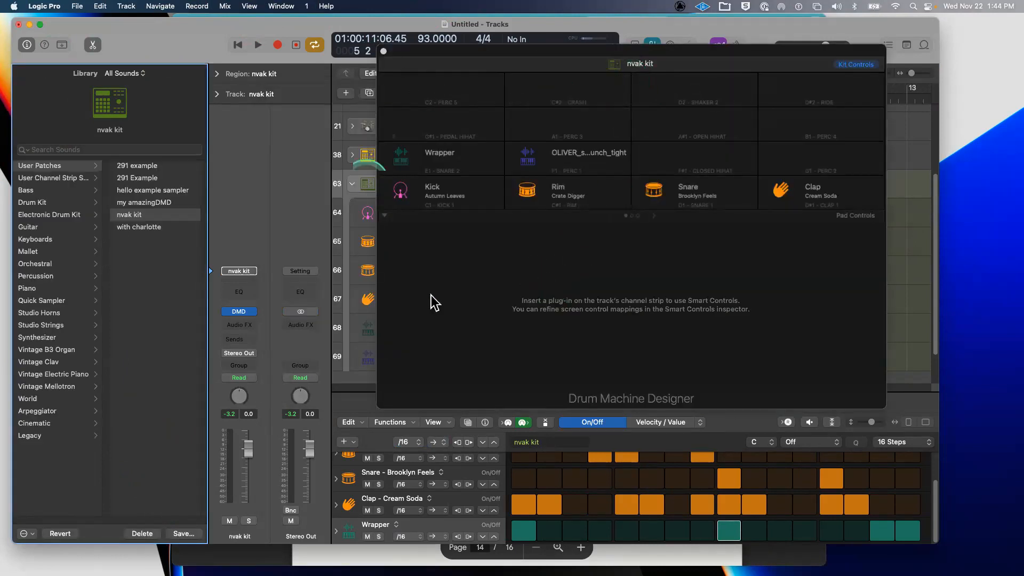
- Move the Drum Machine Designer window aside and close it
drag(421, 62, 439, 93)
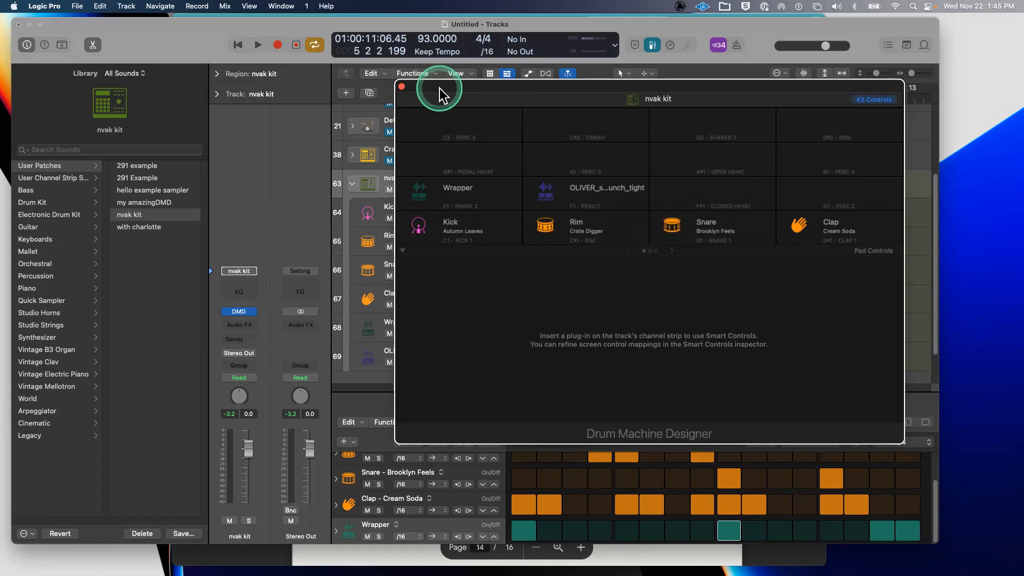
drag(439, 95, 470, 268)
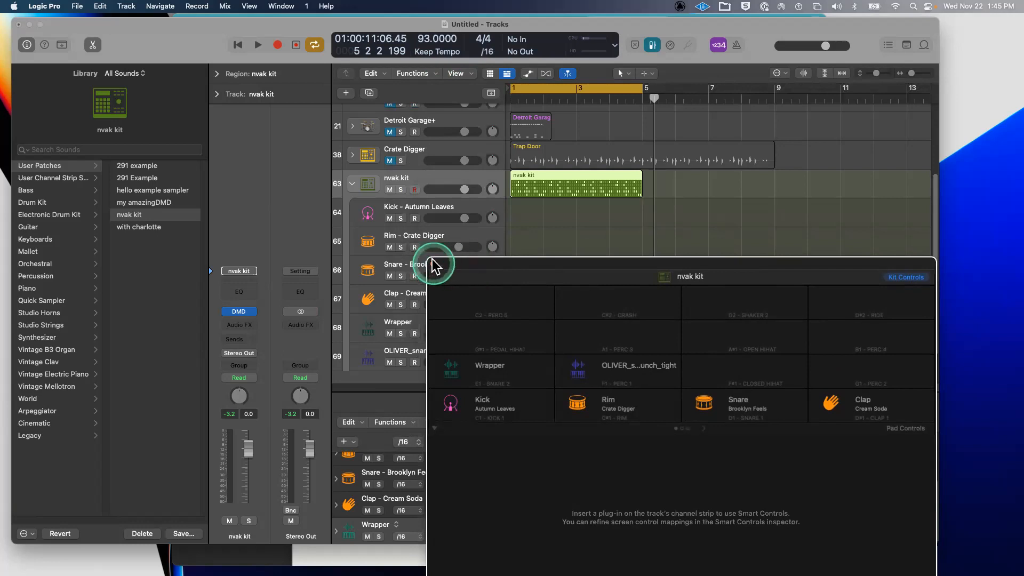
click(434, 264)
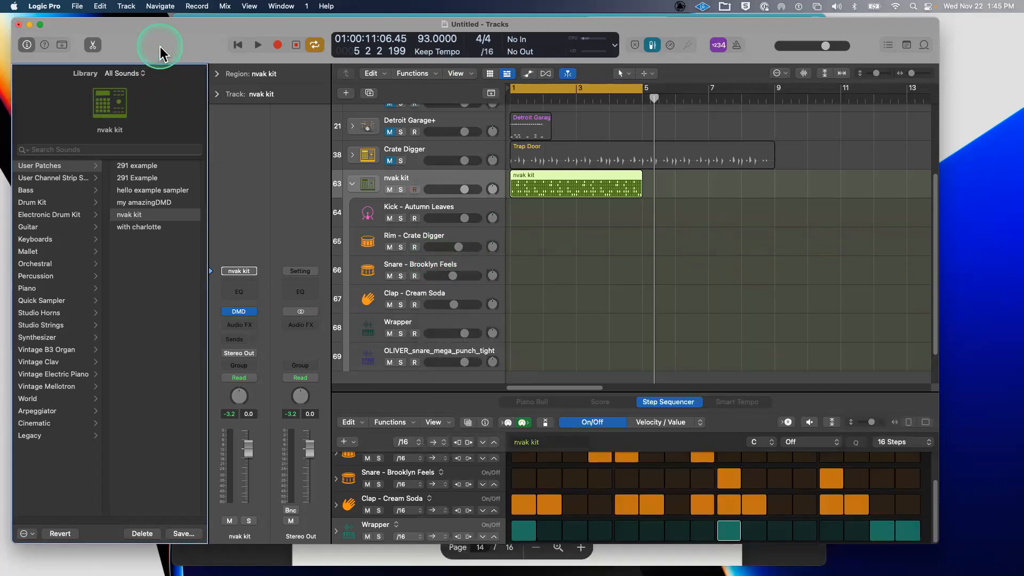
- Hide the sound library and delete the plain Brooklyn track
key(y)
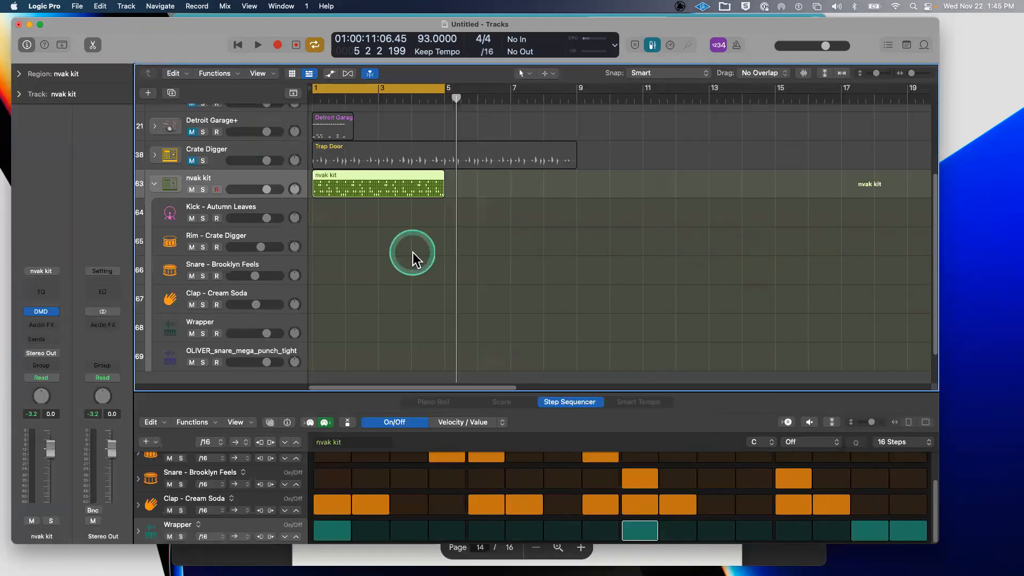
scroll(413, 251, up, 5)
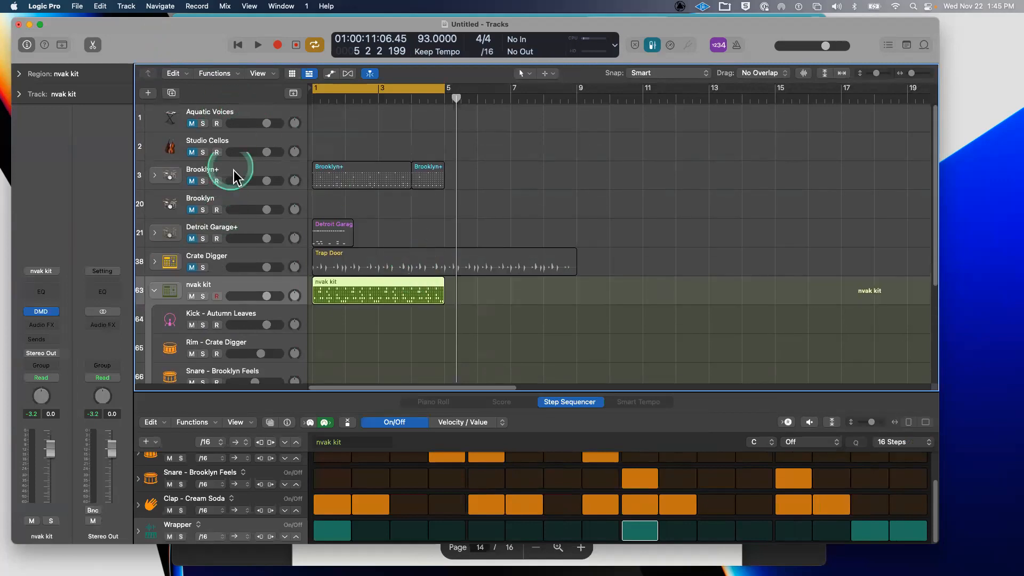
click(234, 172)
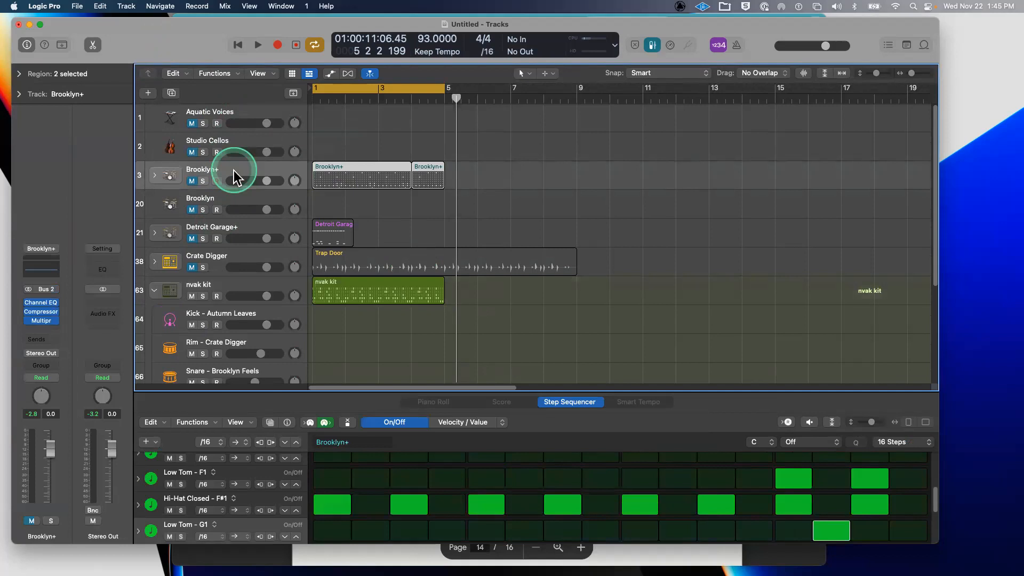
click(233, 200)
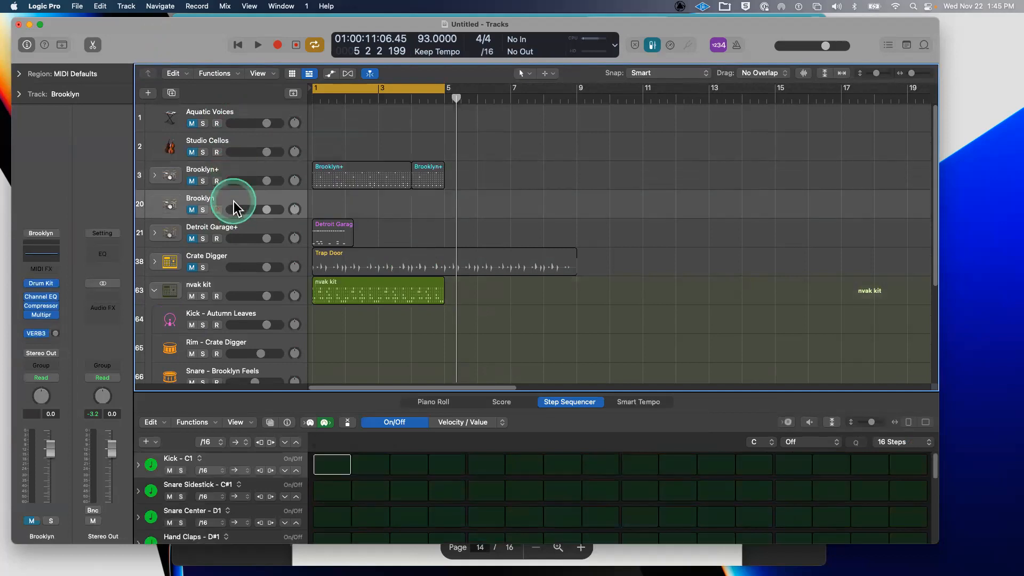
key(super+BackSpace)
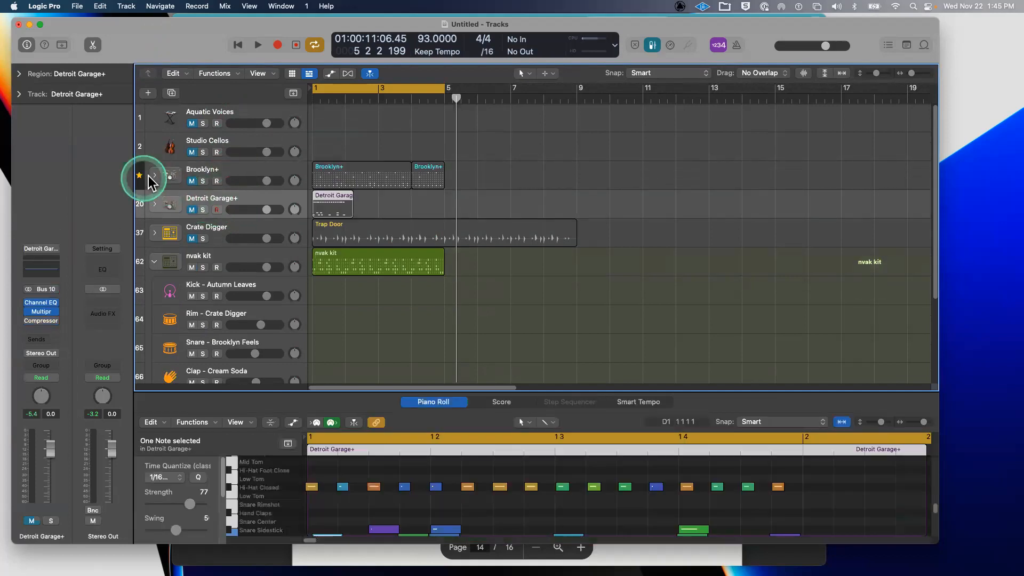
- Expand and collapse the Brooklyn+ stack to check its drum subtracks
click(155, 176)
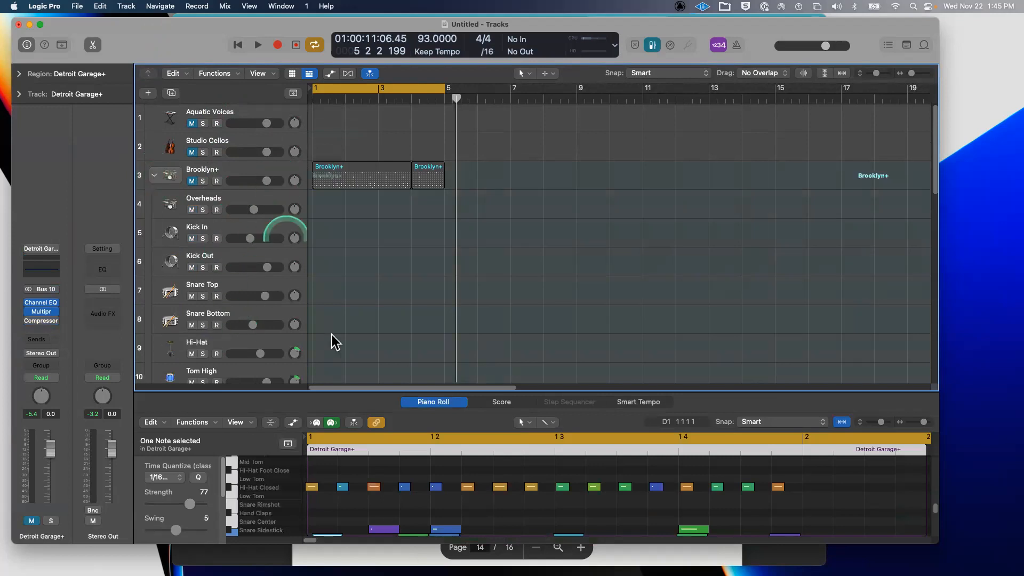
scroll(331, 320, down, 5)
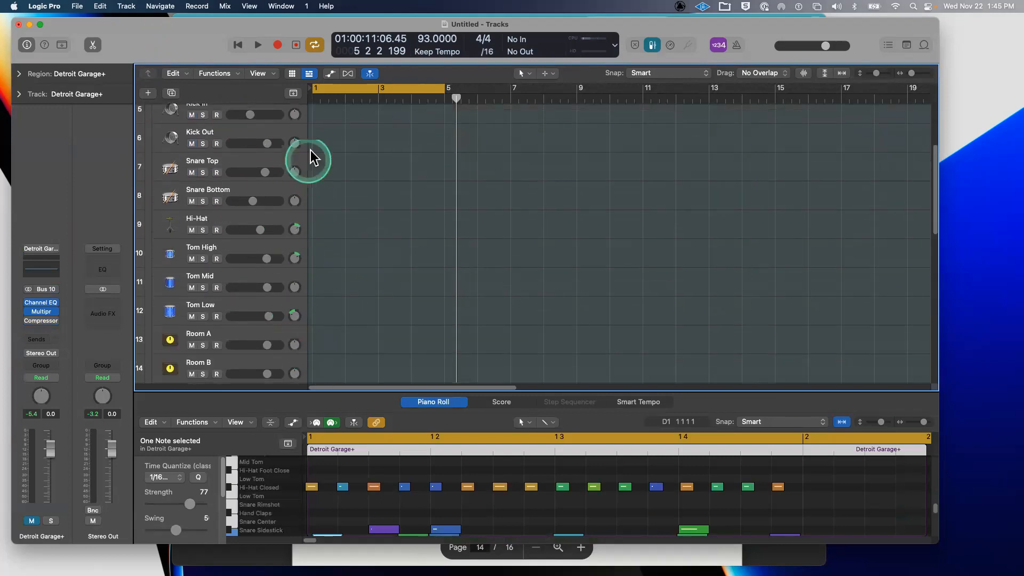
scroll(260, 240, up, 5)
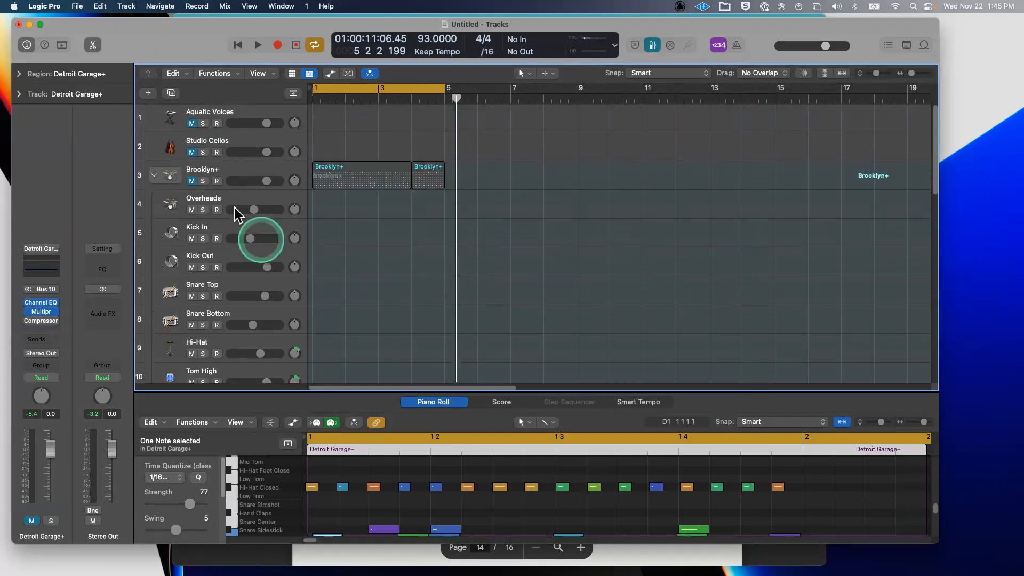
click(155, 176)
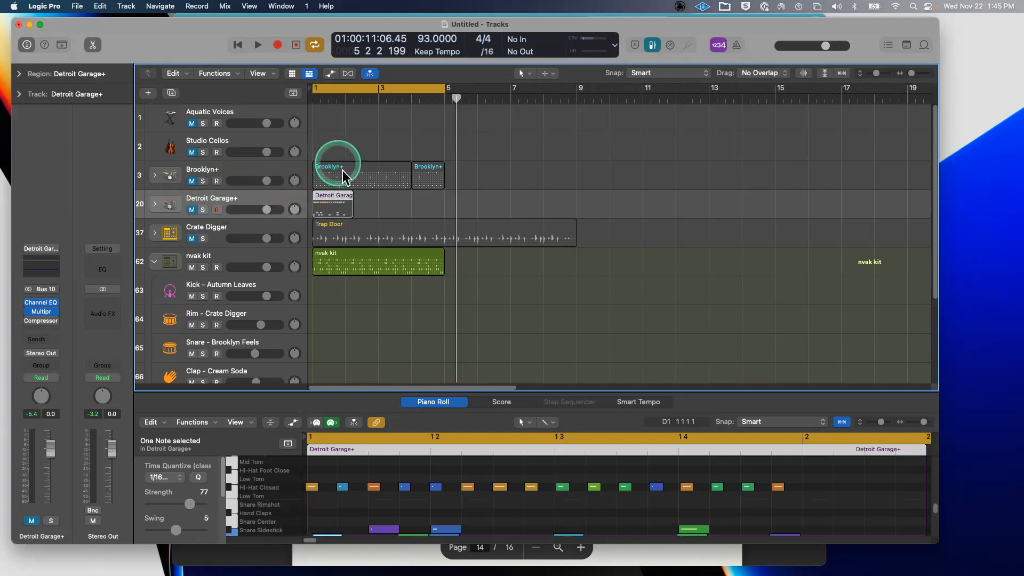
- Create an empty pattern region on Brooklyn+ and a MIDI region on Detroit Garage+, nudged slightly later
right_click(504, 173)
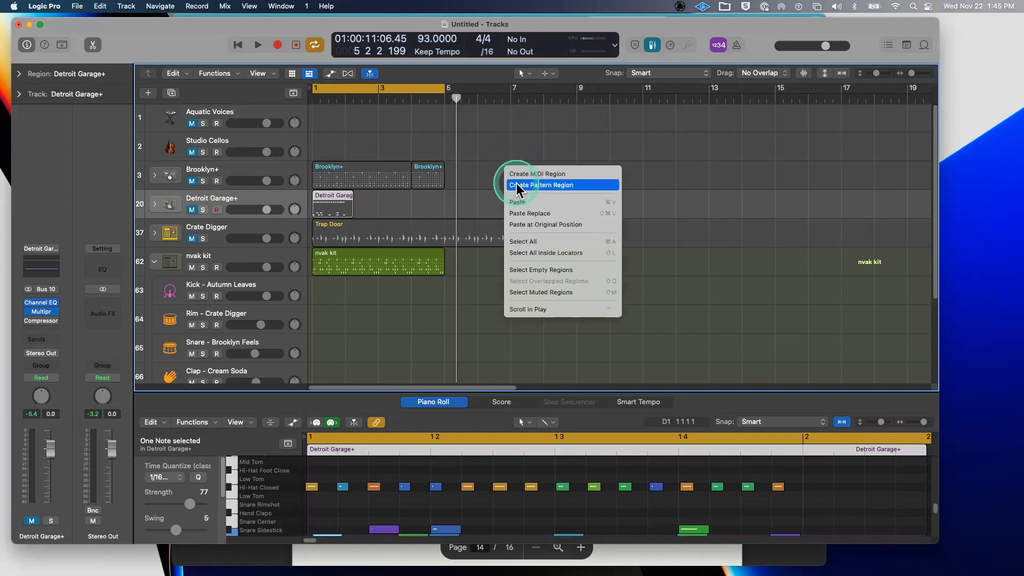
click(516, 185)
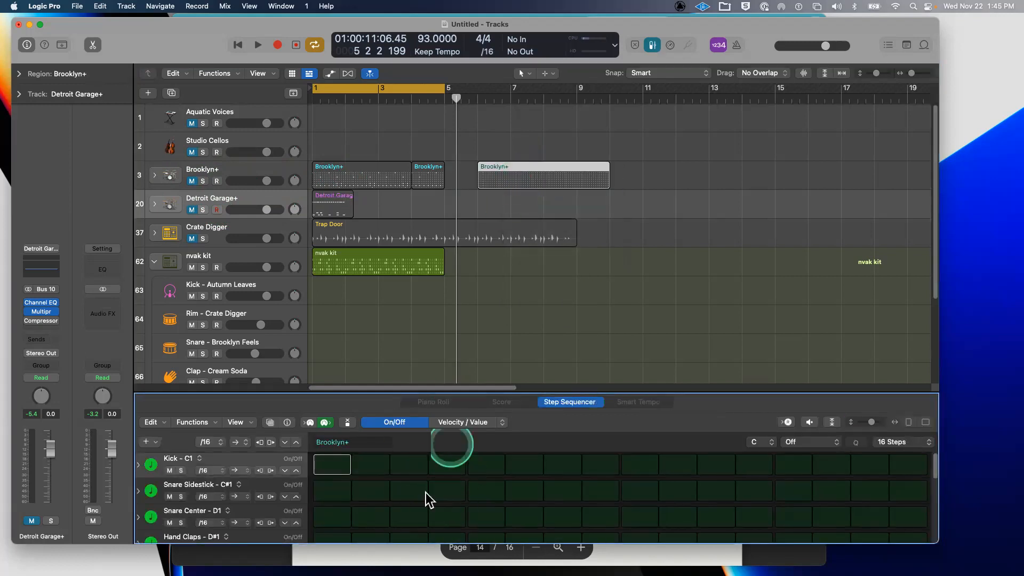
right_click(366, 199)
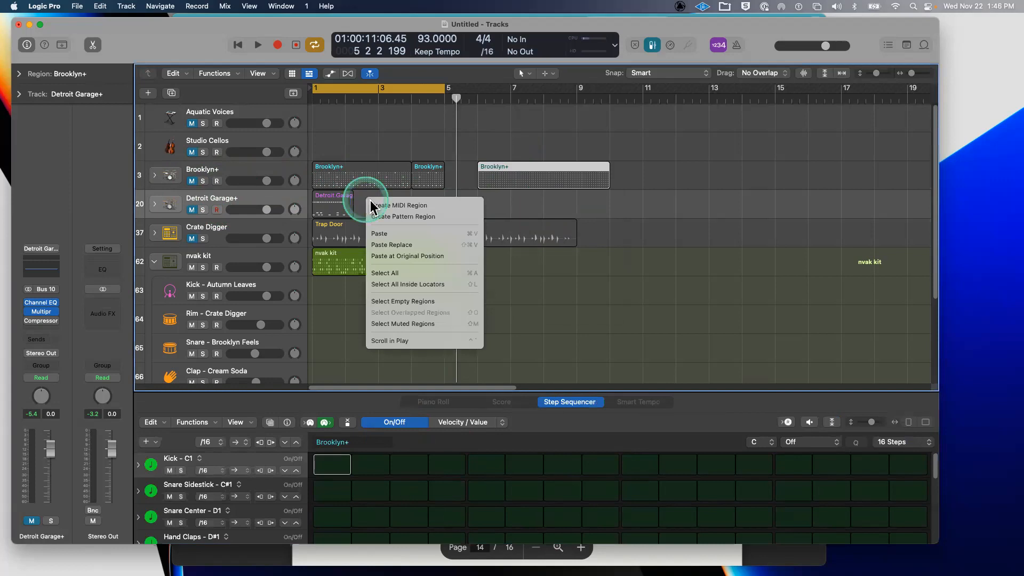
click(397, 207)
drag(526, 391, 557, 143)
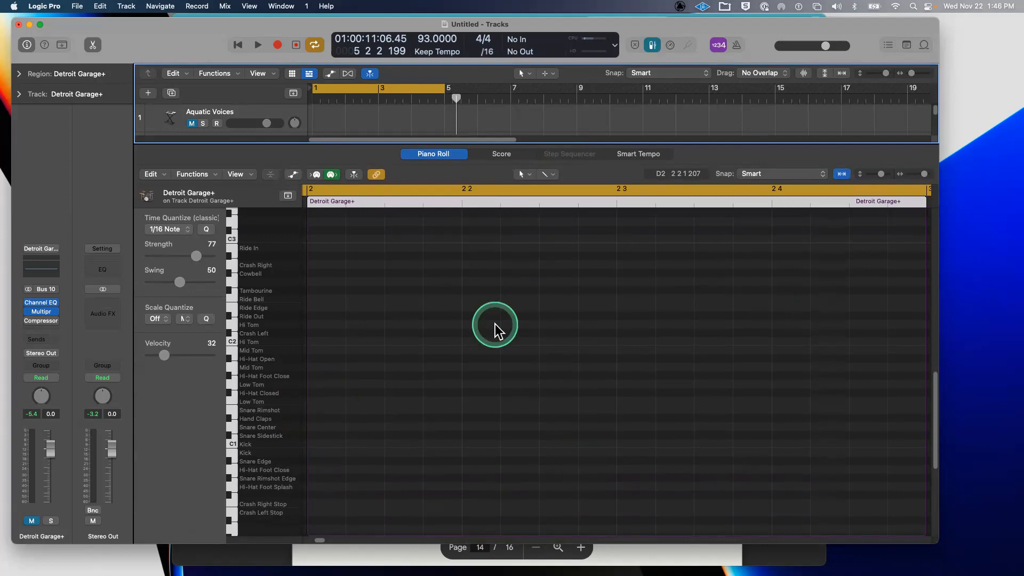
key(e)
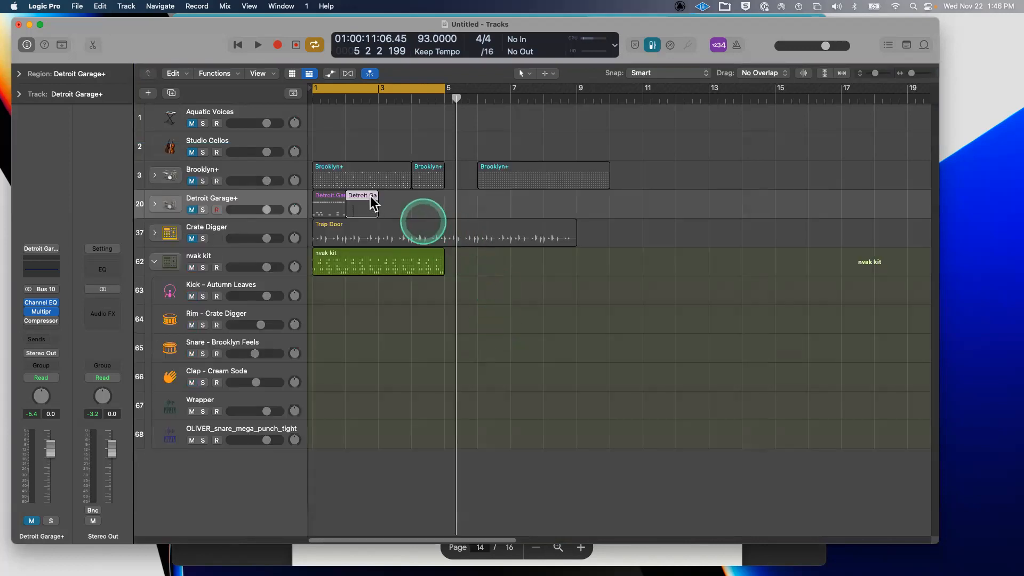
drag(365, 199, 378, 200)
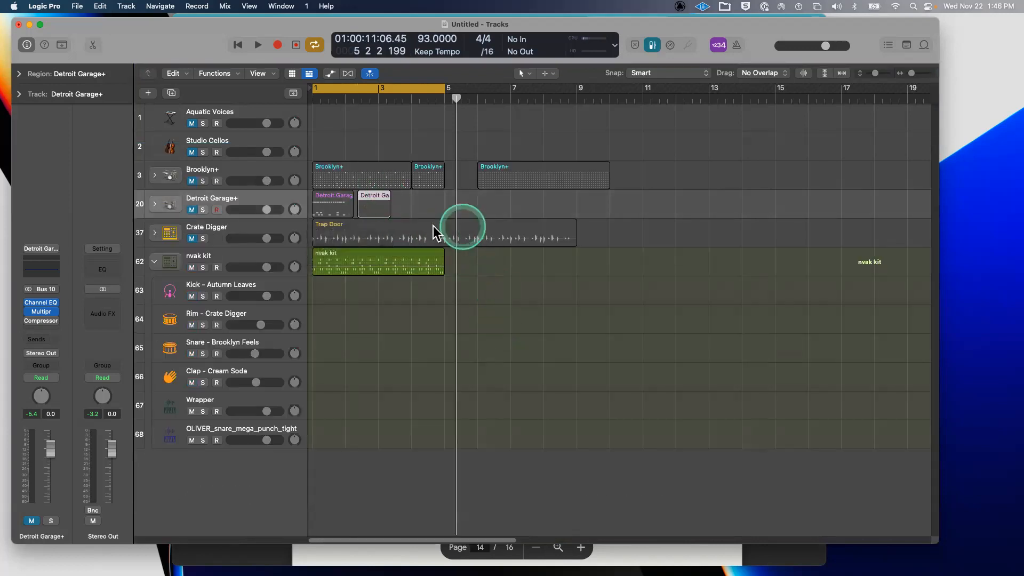
- Select the Crate Digger track and its Trap Door region
click(227, 229)
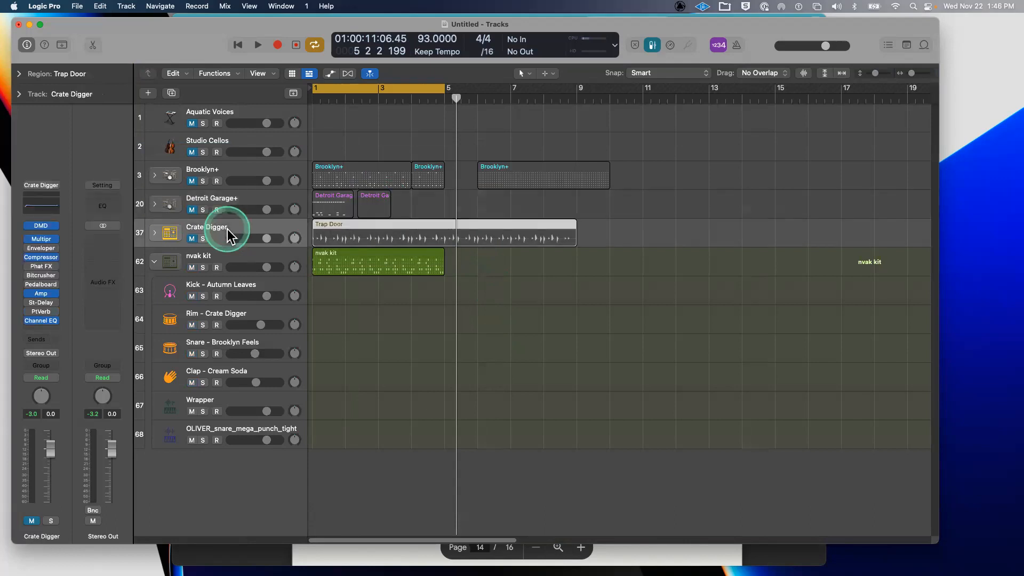
click(323, 229)
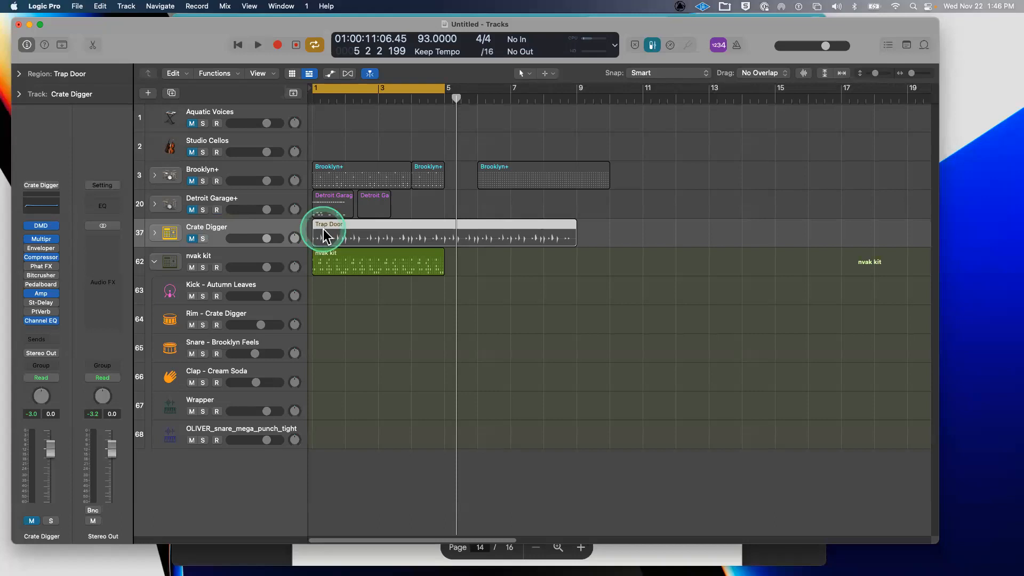
click(239, 252)
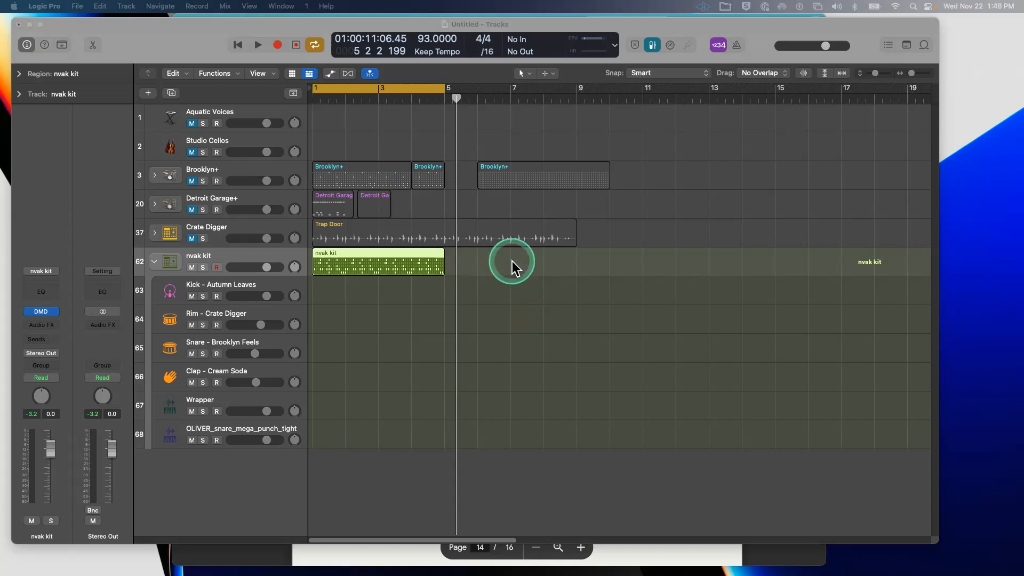
- Create an empty MIDI region at bar 5 on Detroit Garage+ and view it in the Piano Roll
right_click(448, 207)
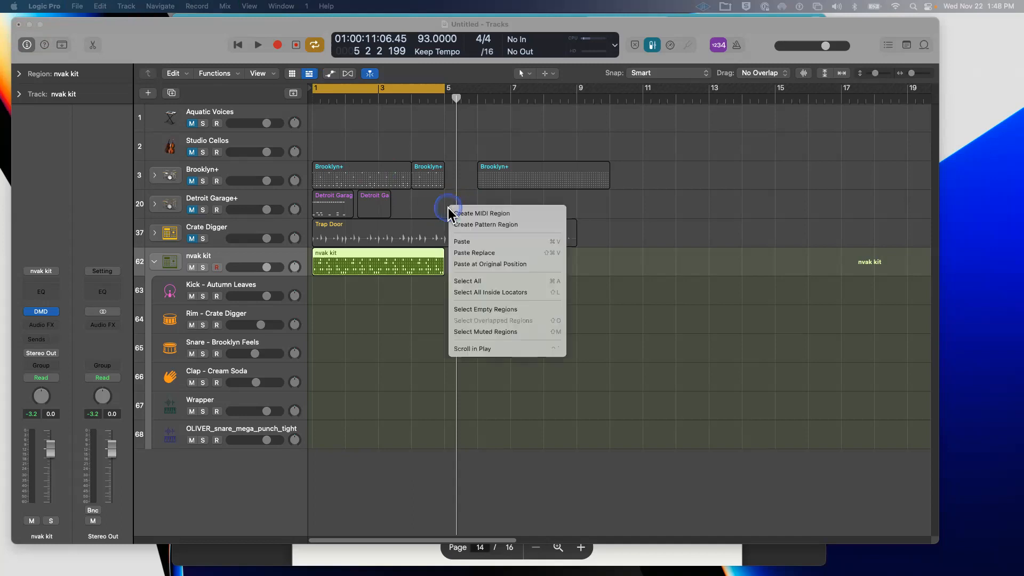
click(537, 212)
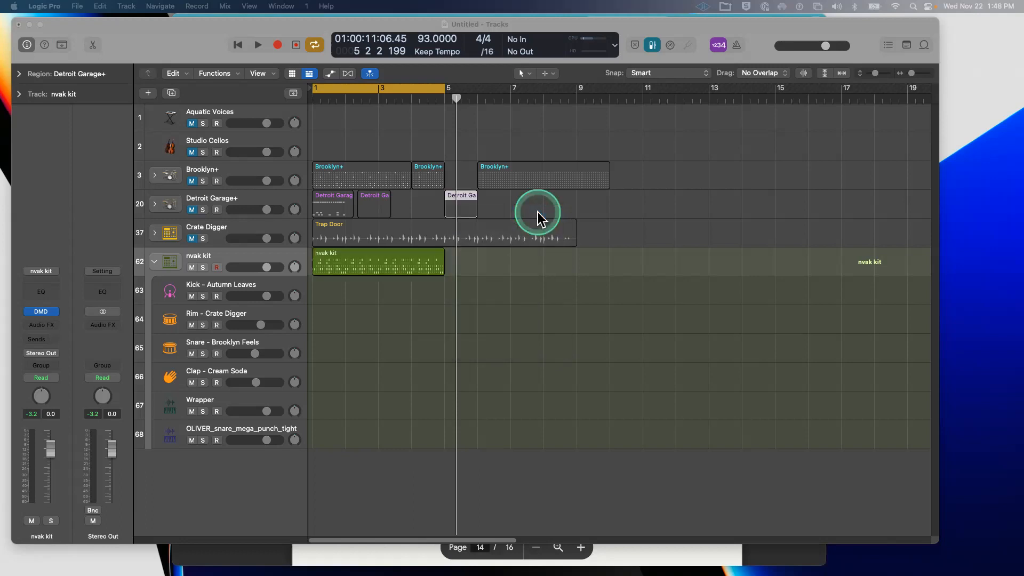
double_click(473, 197)
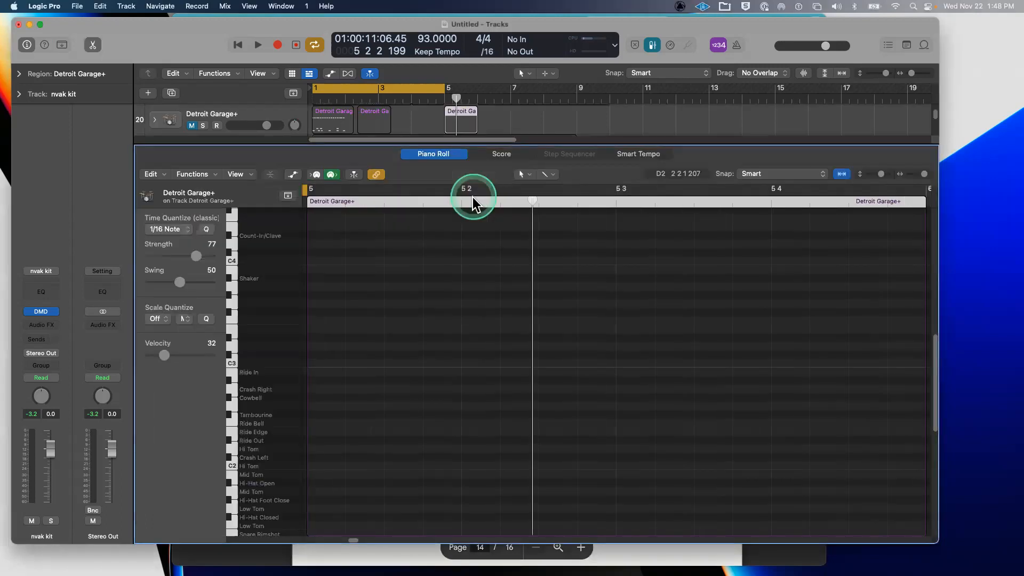
click(418, 410)
scroll(416, 408, down, 3)
scroll(415, 405, down, 5)
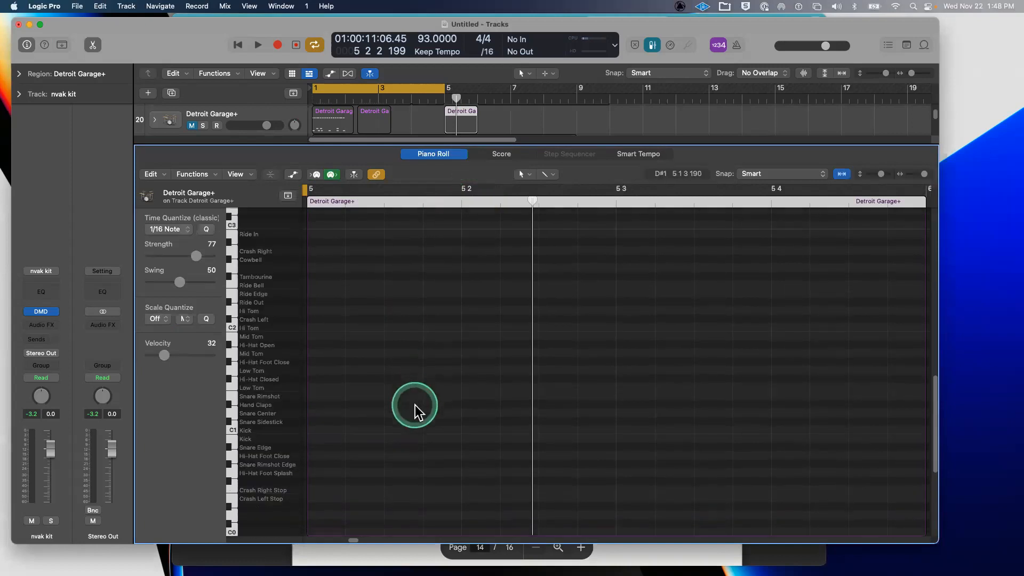
drag(592, 145, 640, 465)
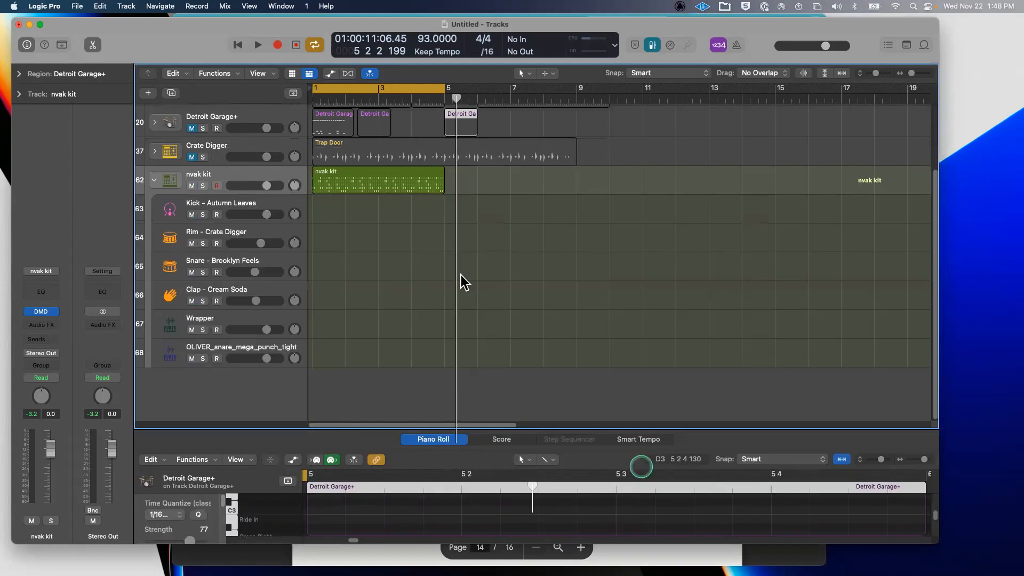
key(p)
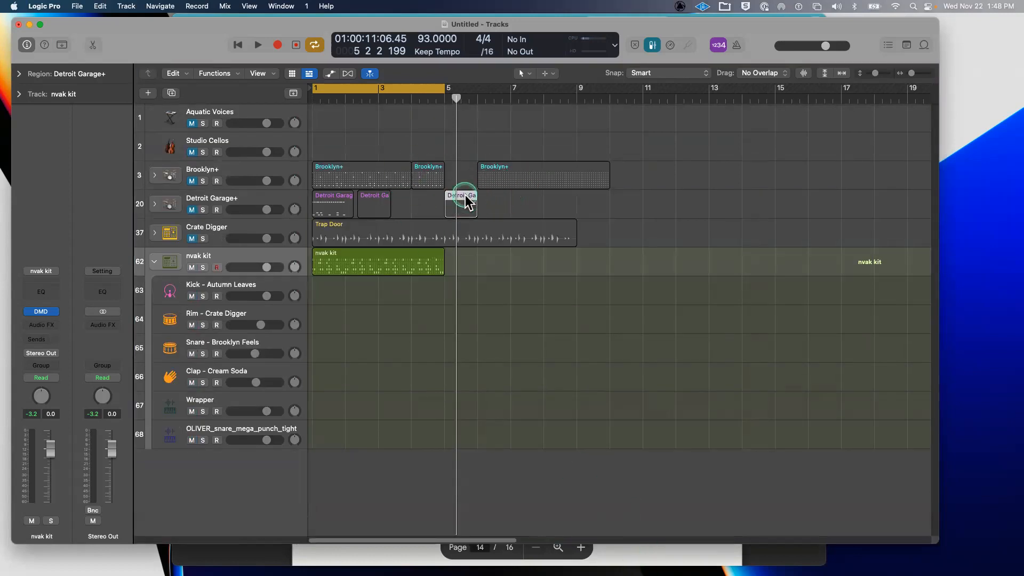
- Reopen the empty region's Piano Roll, then shrink it and select the Brooklyn+ region at bars 7–10
double_click(465, 197)
click(424, 359)
scroll(425, 357, down, 8)
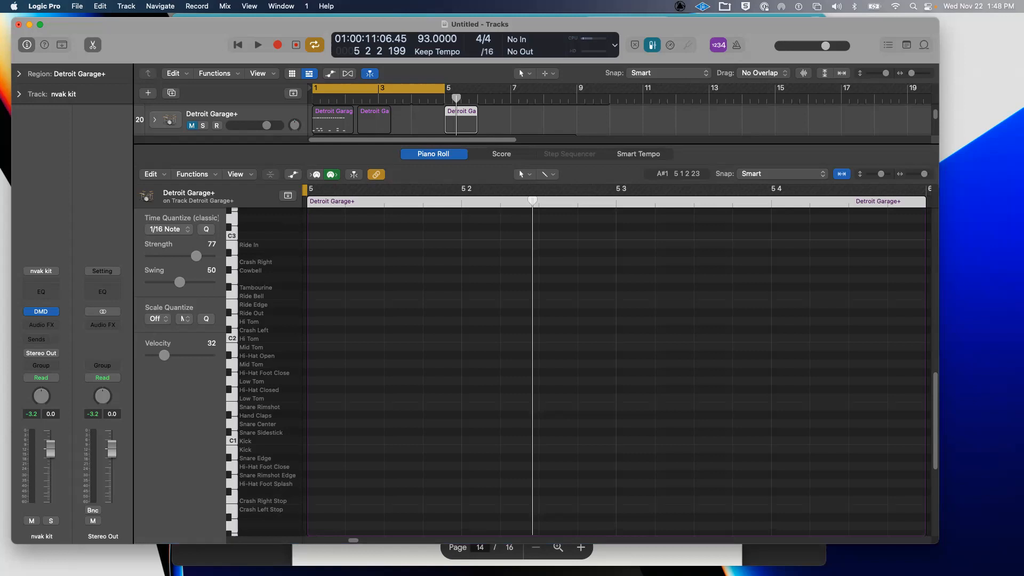
click(349, 356)
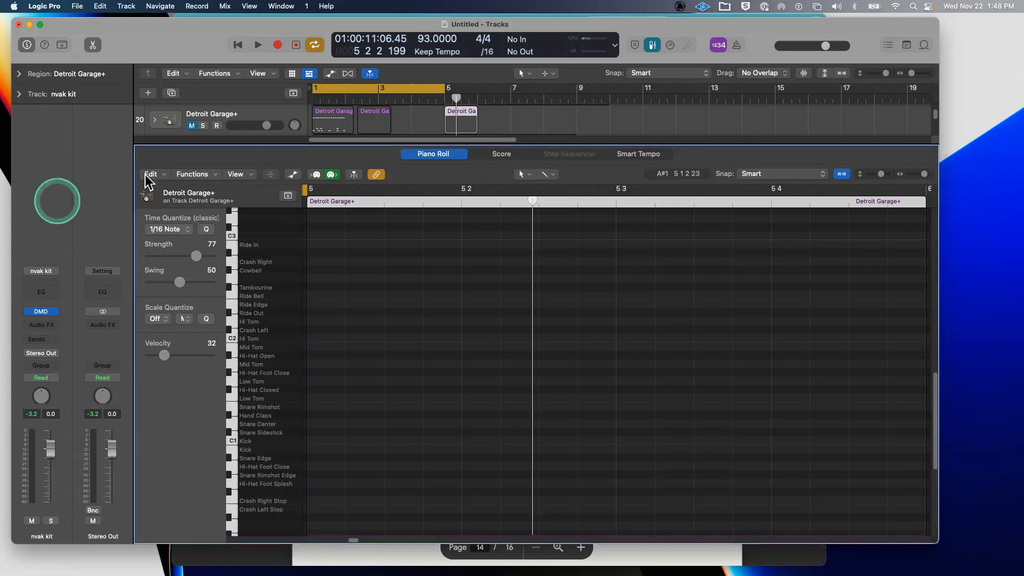
drag(564, 141, 589, 484)
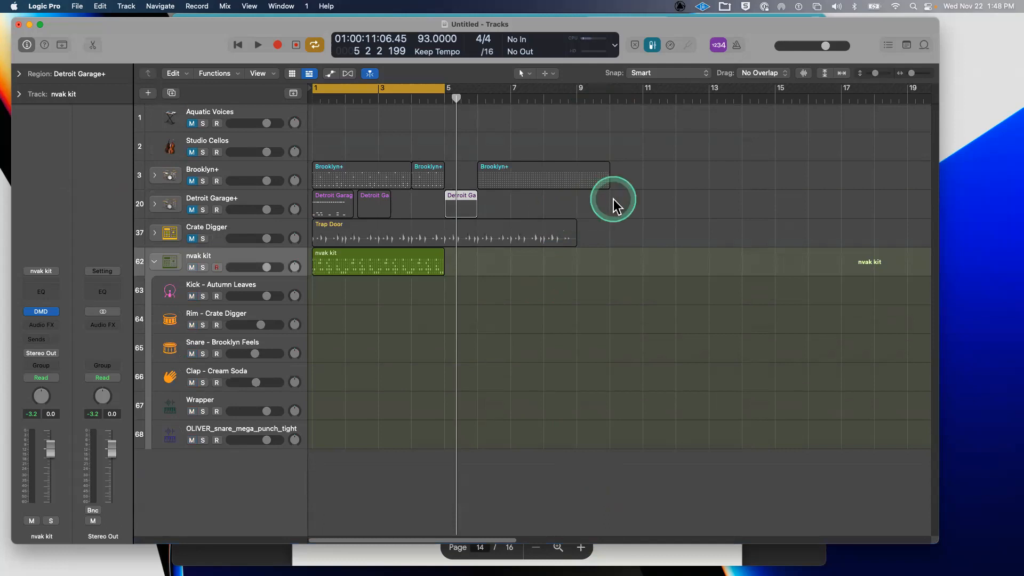
click(596, 174)
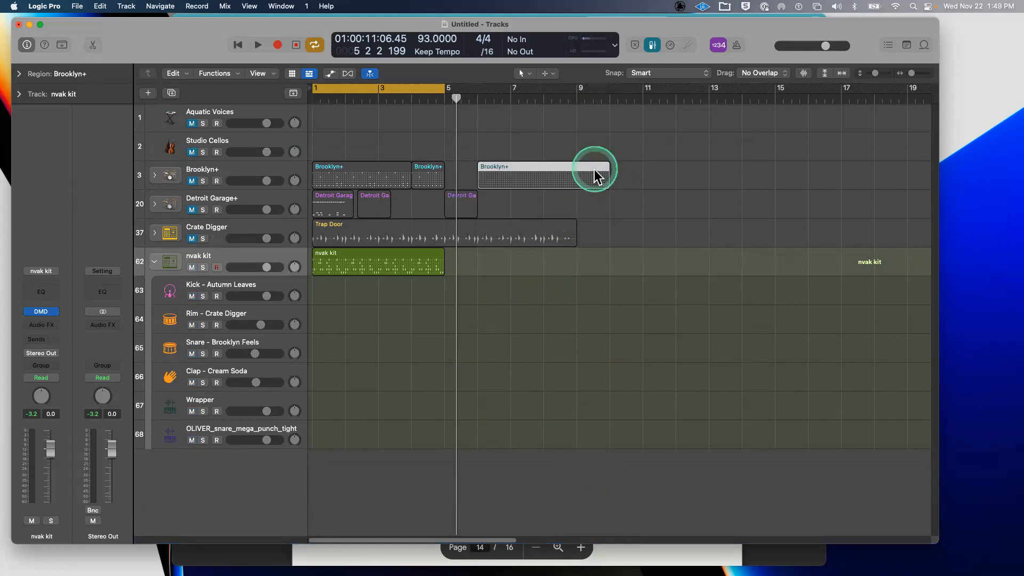
- Delete the Brooklyn+ region at bars 7–10 and create an empty pattern region in its place
key(Delete)
right_click(515, 174)
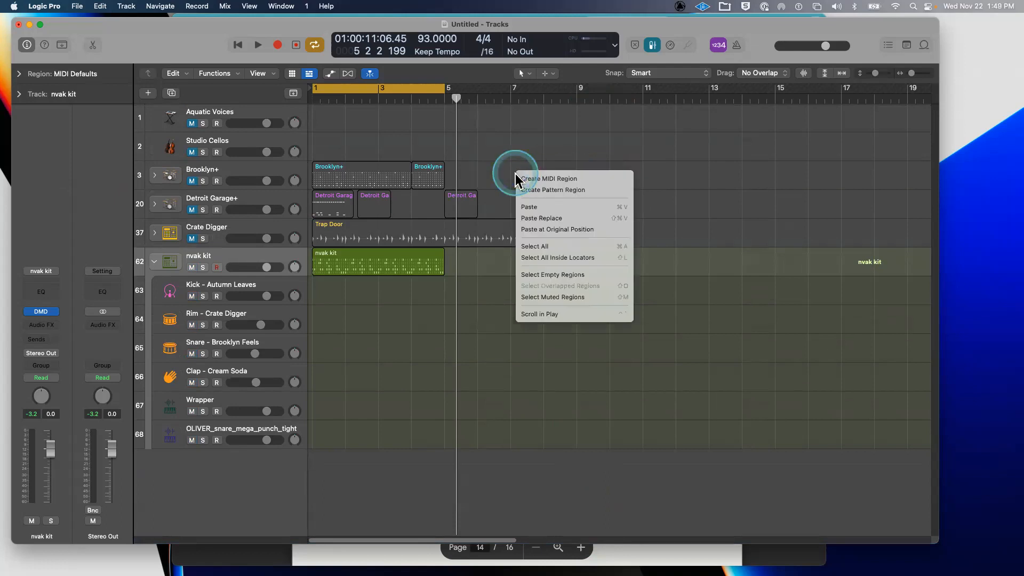
click(538, 190)
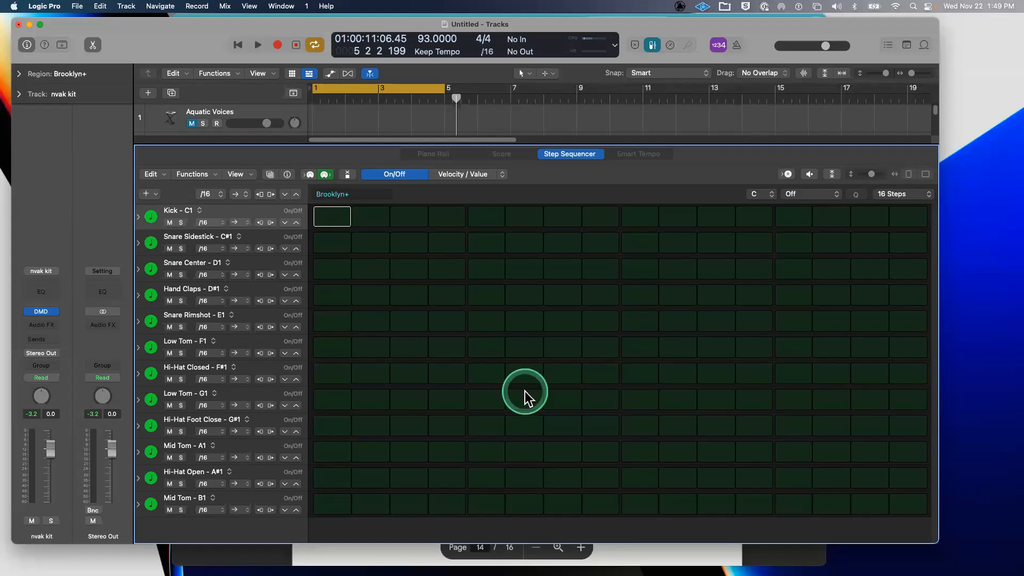
click(45, 6)
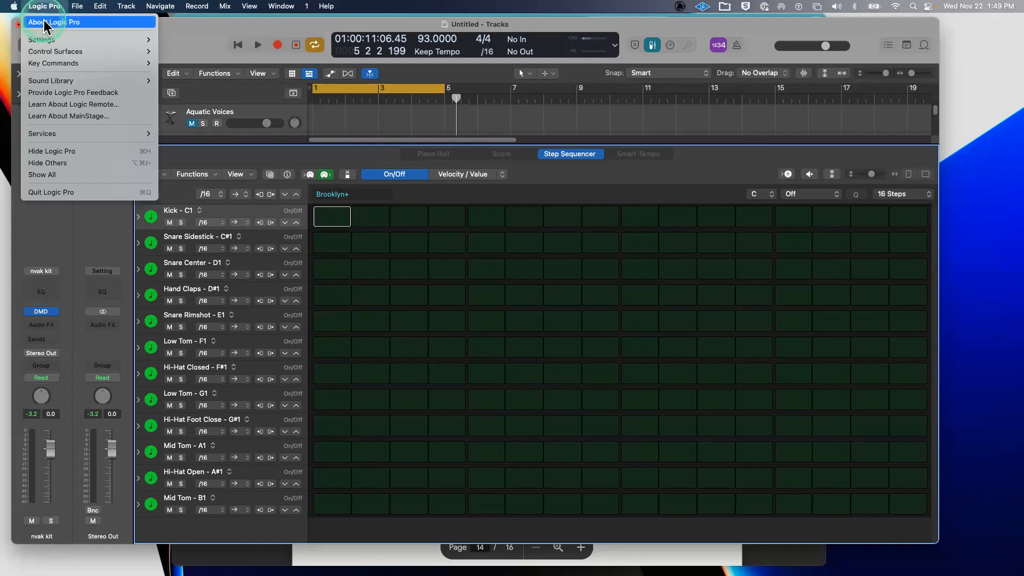
click(45, 24)
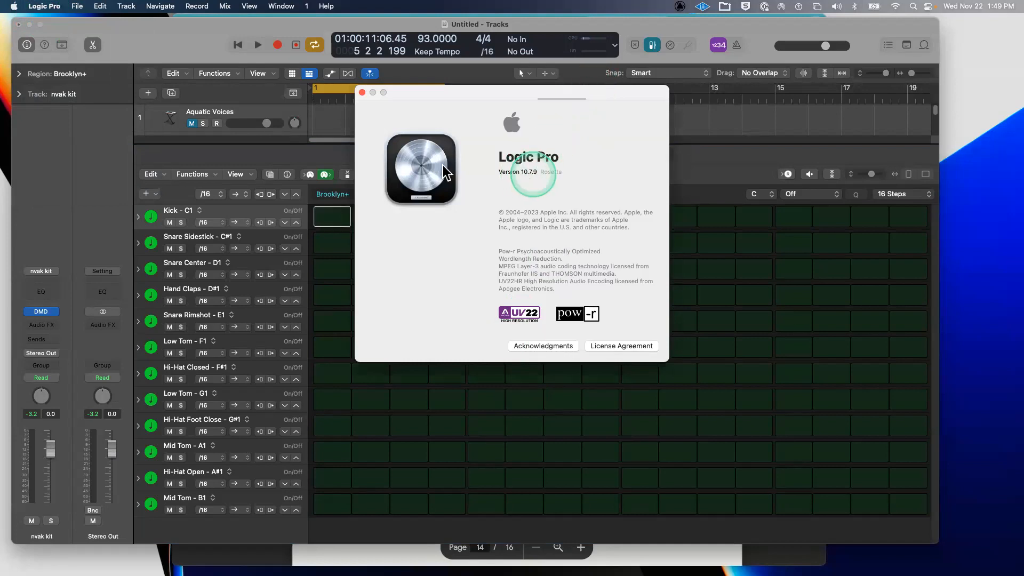
click(362, 93)
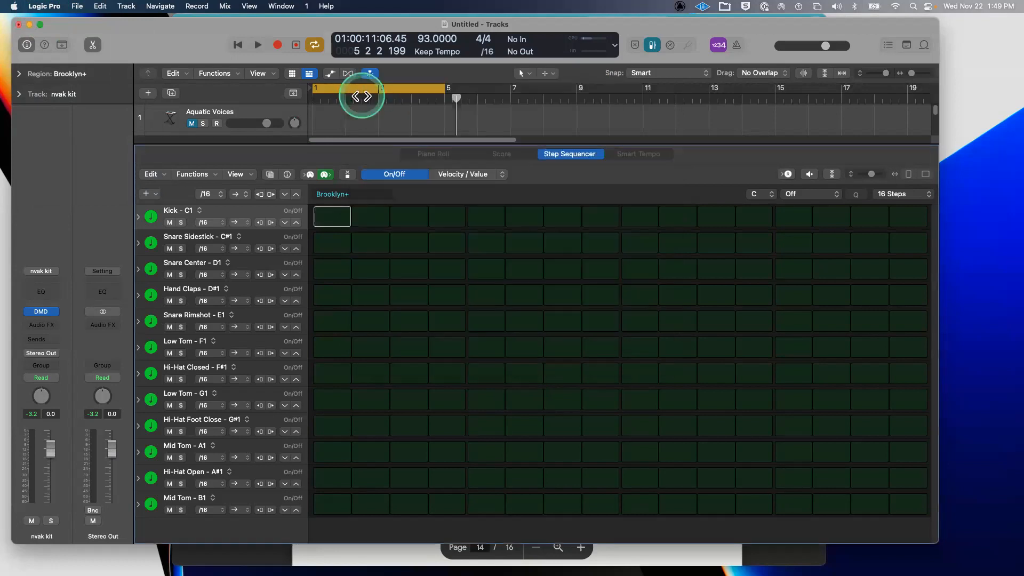
click(35, 8)
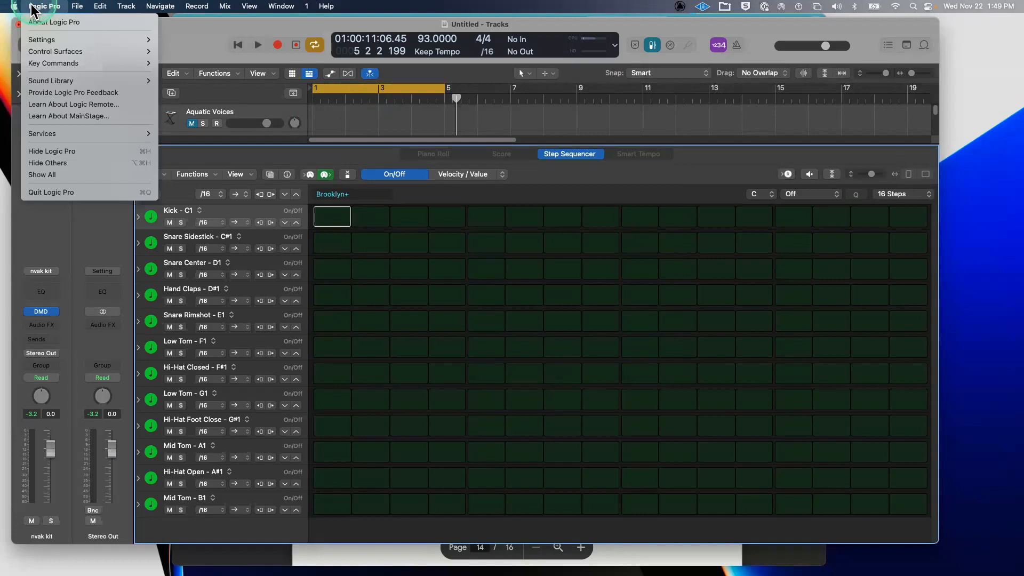
mouse_move(16, 6)
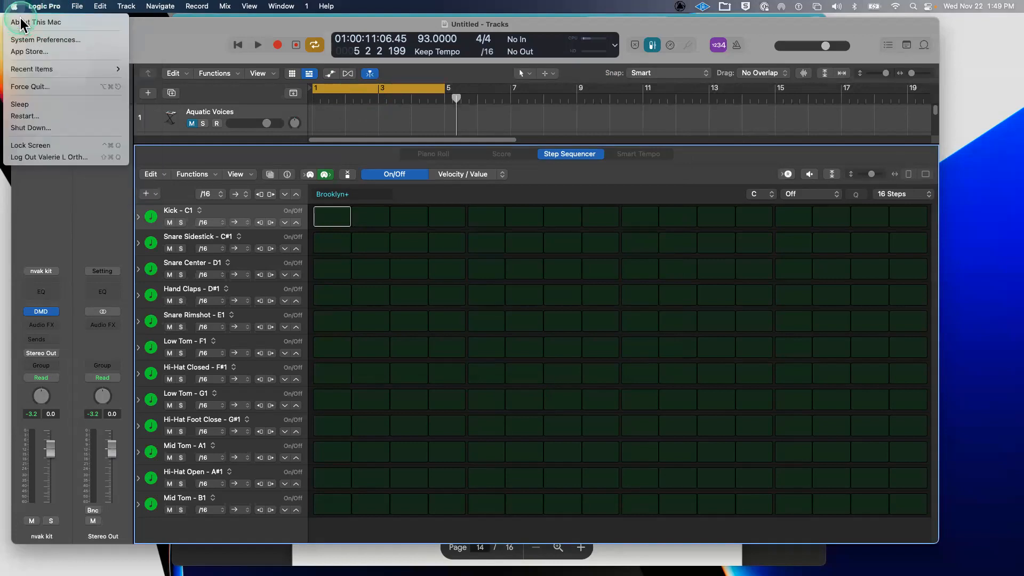
click(20, 23)
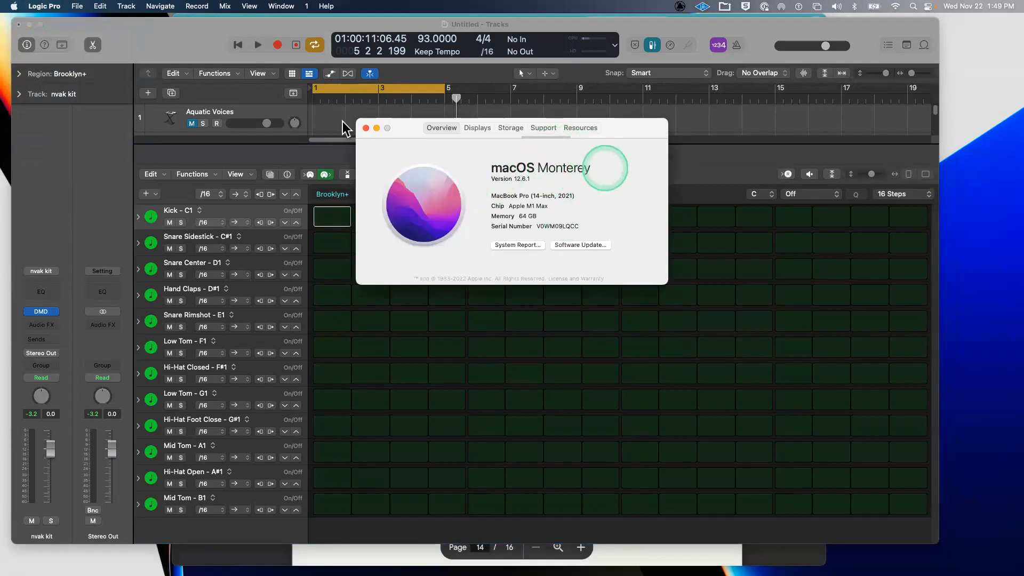
click(366, 128)
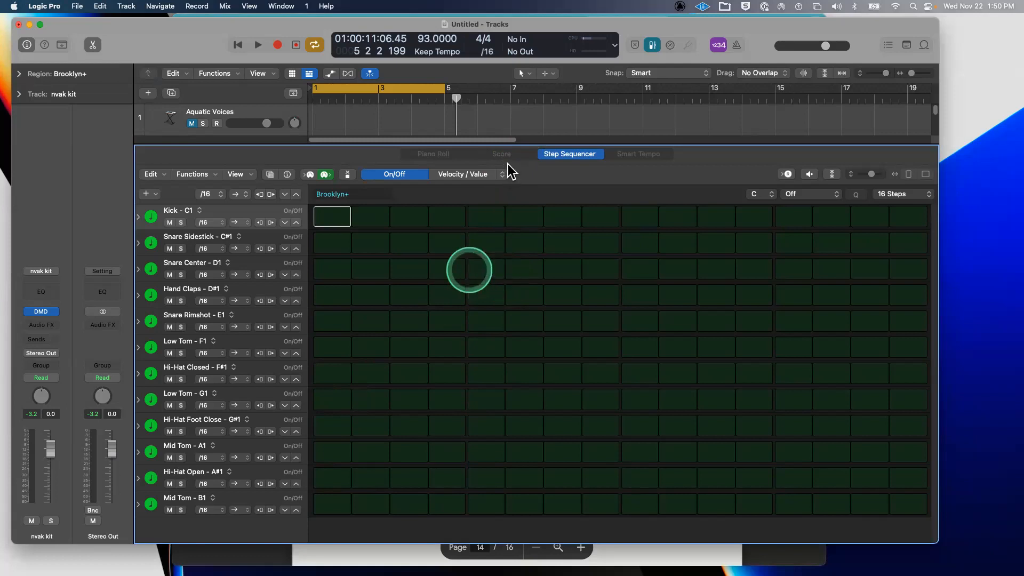
- Enlarge the Tracks area above the step sequencer and dismiss the region menu beside Brooklyn+
drag(507, 145, 528, 226)
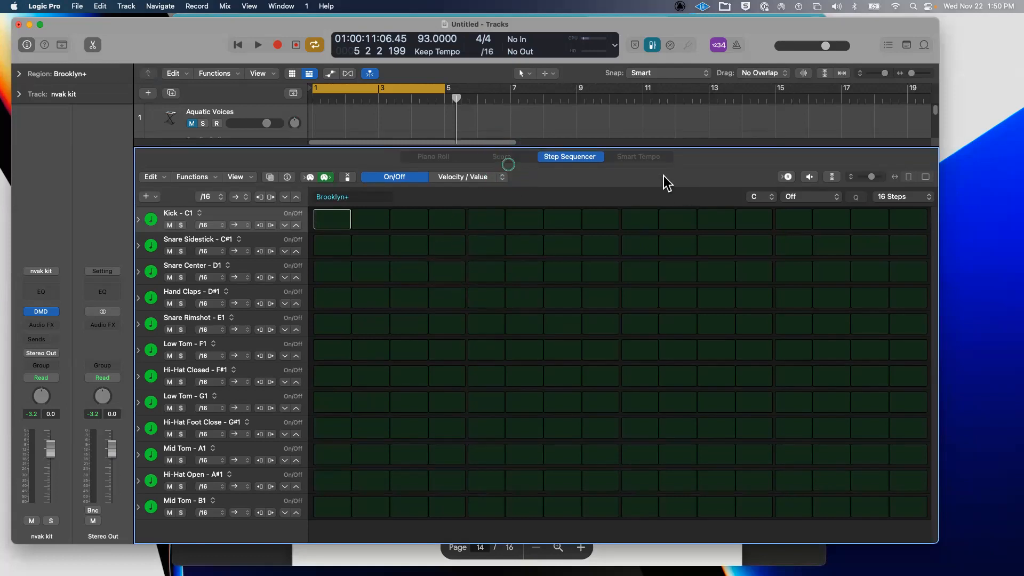
drag(508, 164, 559, 340)
right_click(664, 173)
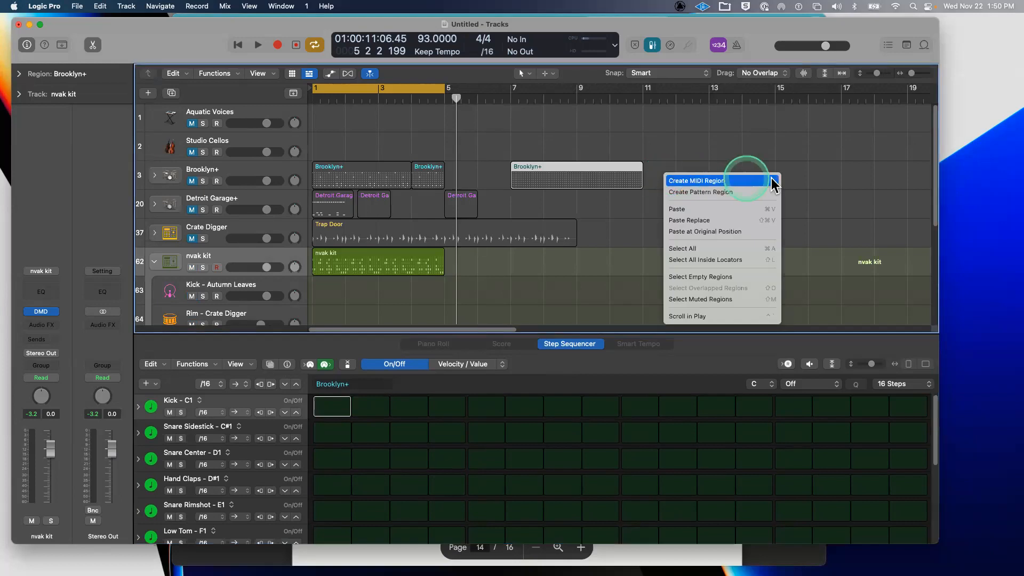
click(771, 182)
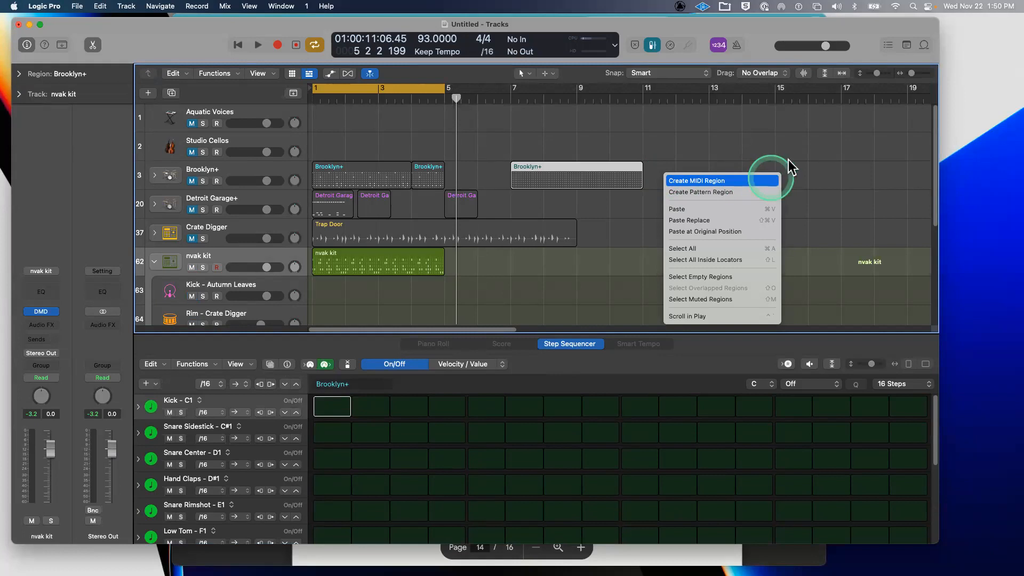
click(788, 166)
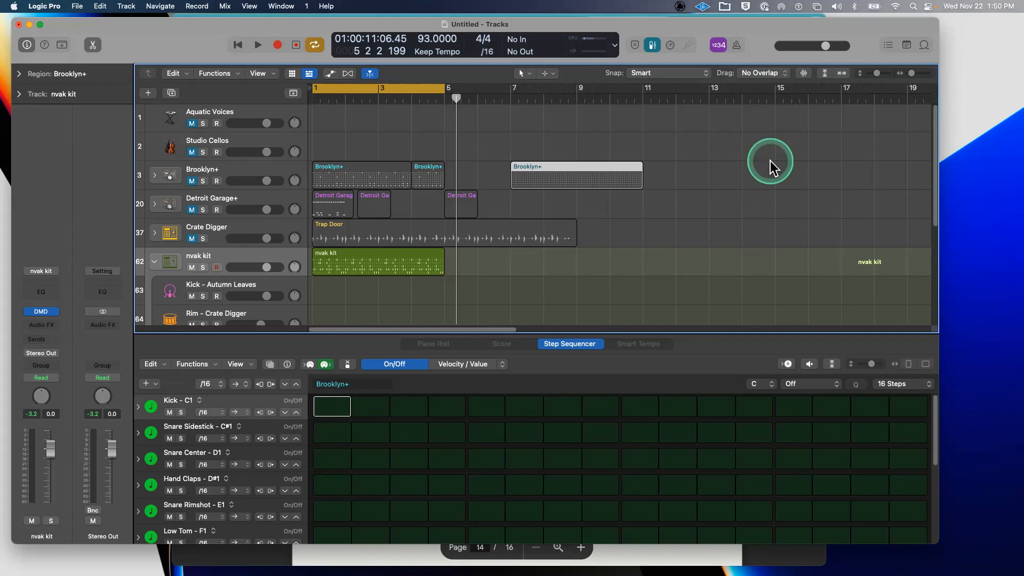
- Show the Logic Pro menu's Sound Library submenu with Reinstall and Sound Library Manager options
click(79, 6)
mouse_move(57, 7)
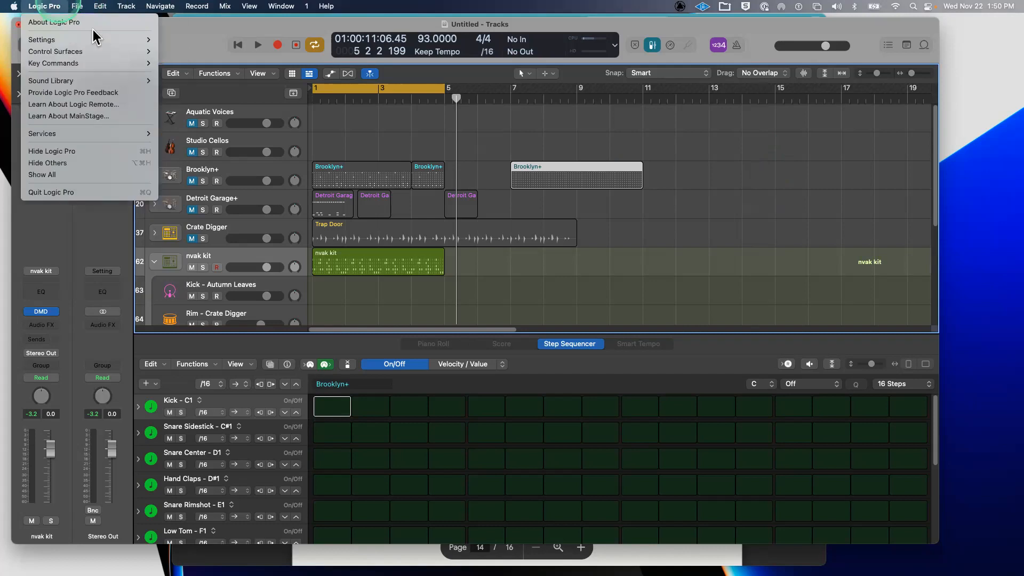
mouse_move(128, 81)
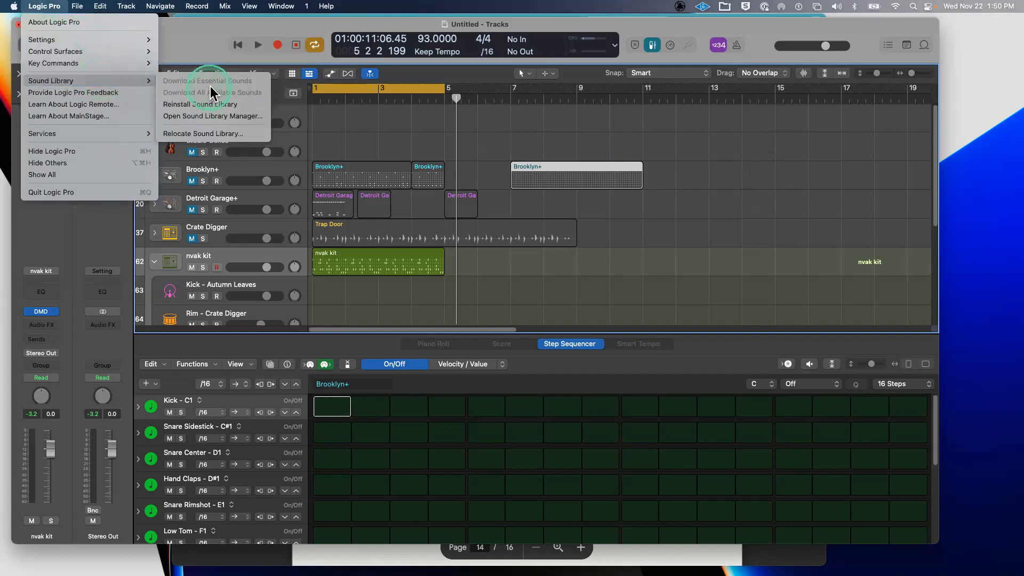
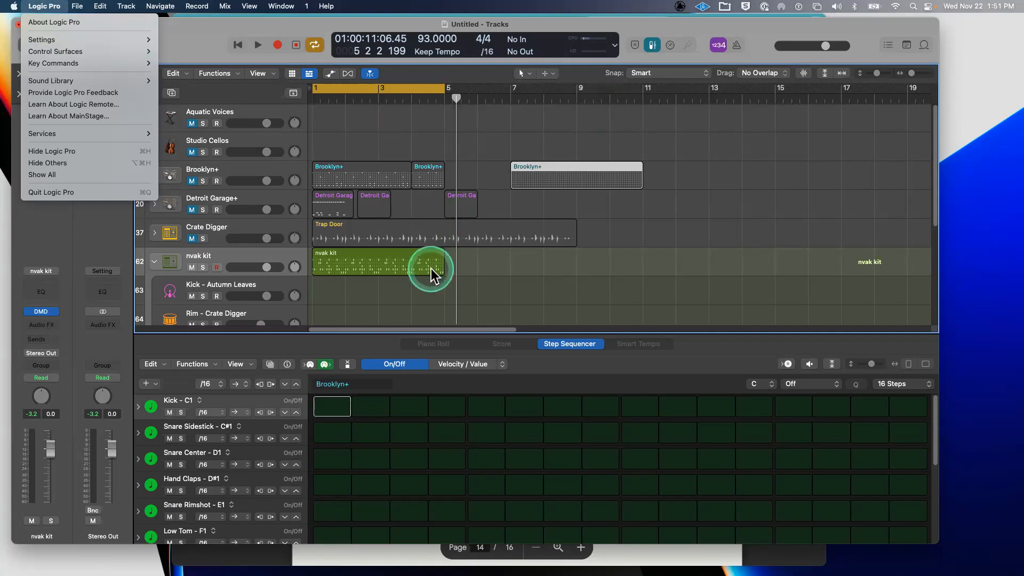
- Collapse the Step Sequencer so the expanded nvak kit stack fills the window, then select its region
click(379, 332)
drag(380, 331, 446, 571)
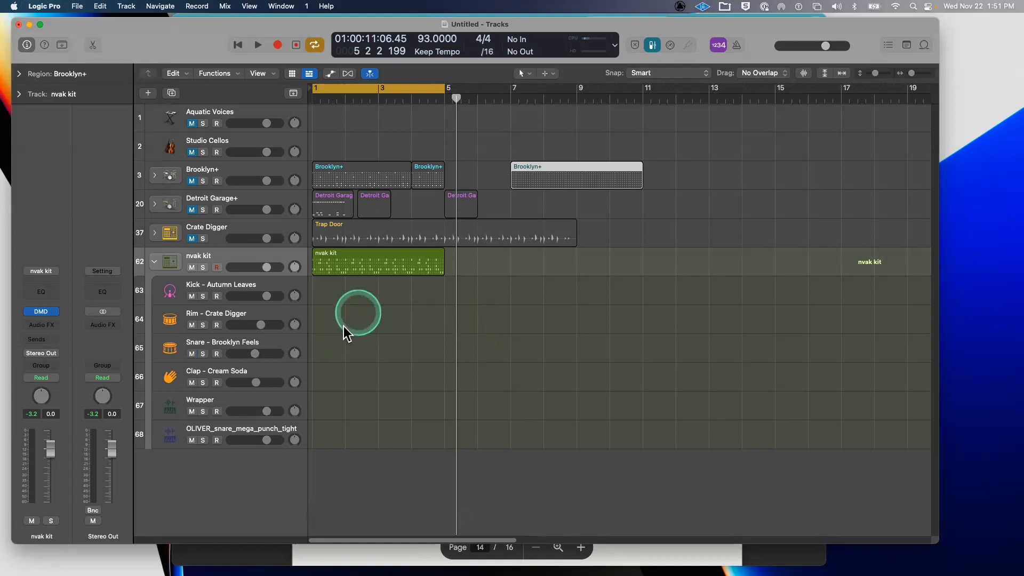
click(414, 257)
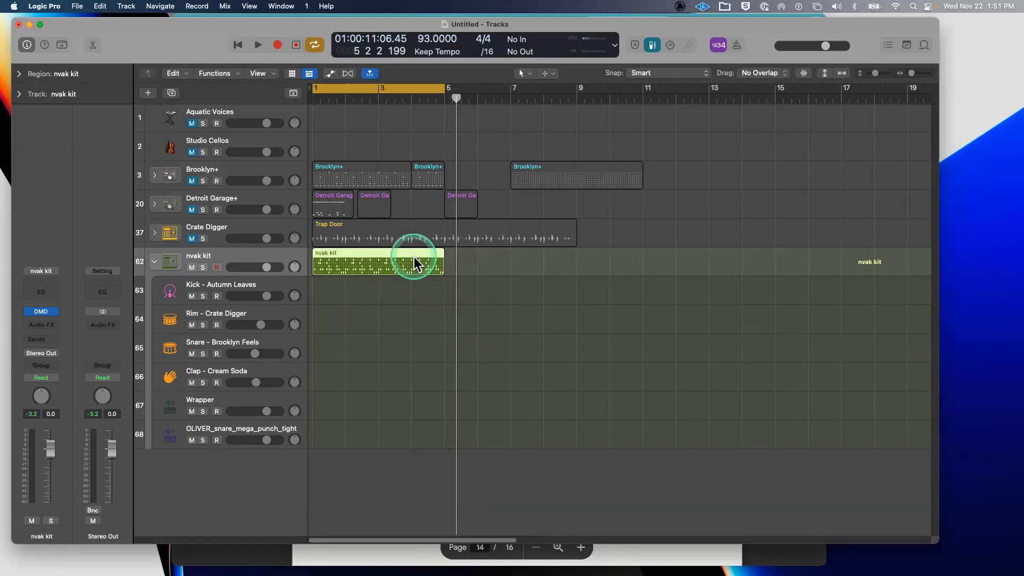
- Open the nvak kit's Drum Machine Designer with the empty open hi-hat pad selected, then Audio settings
click(48, 312)
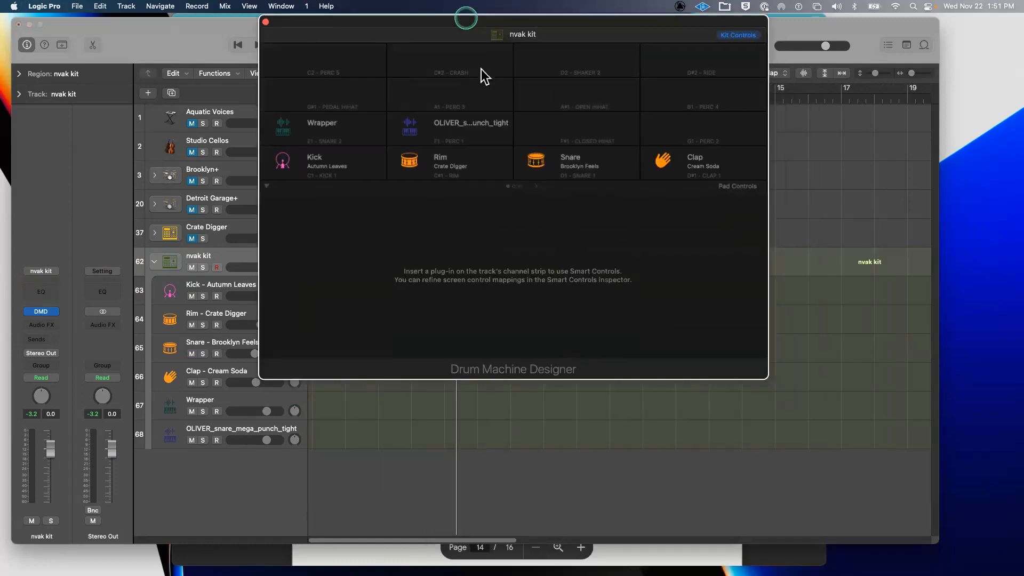
click(575, 182)
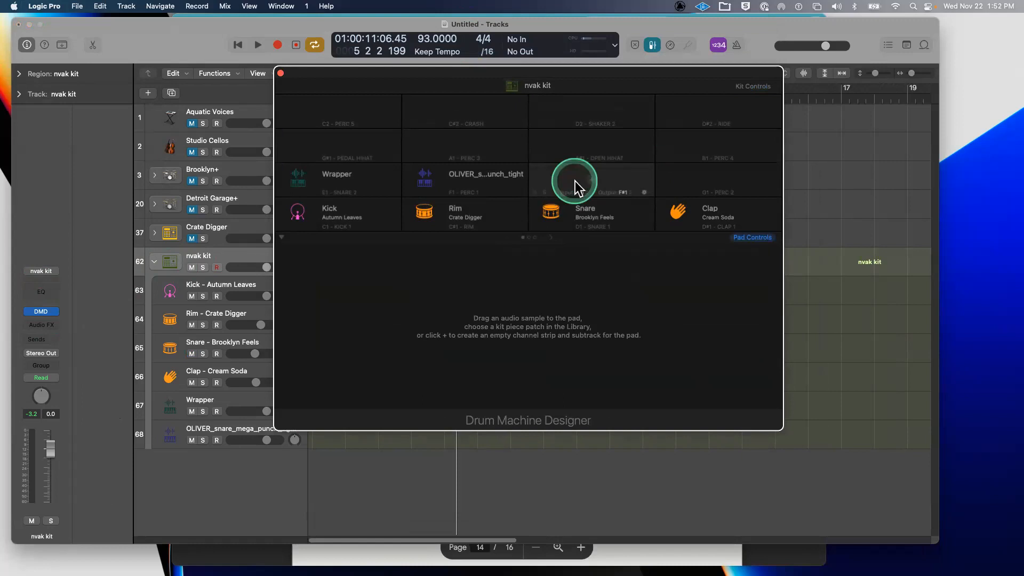
drag(409, 72, 590, 159)
click(374, 292)
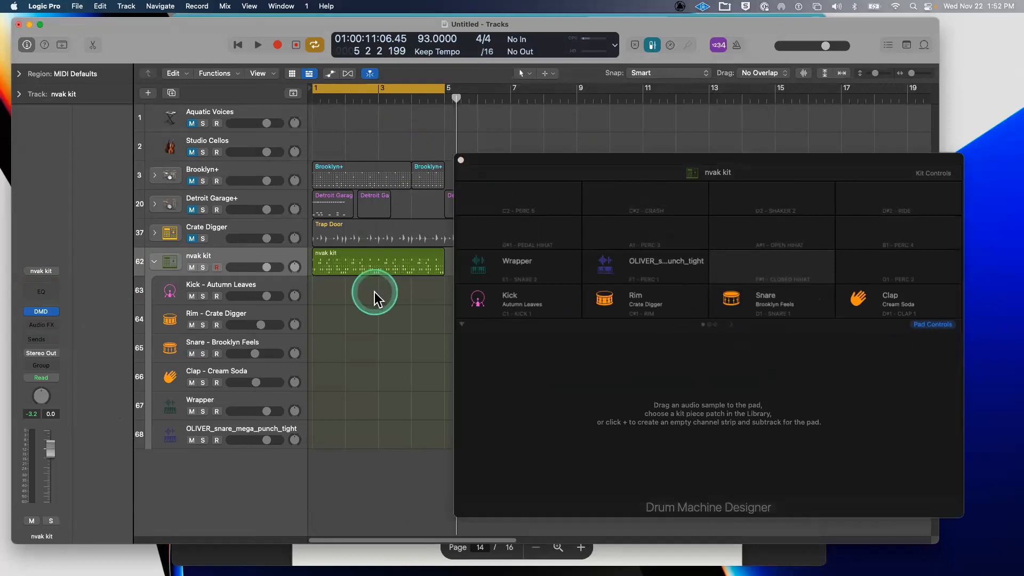
key(super+comma)
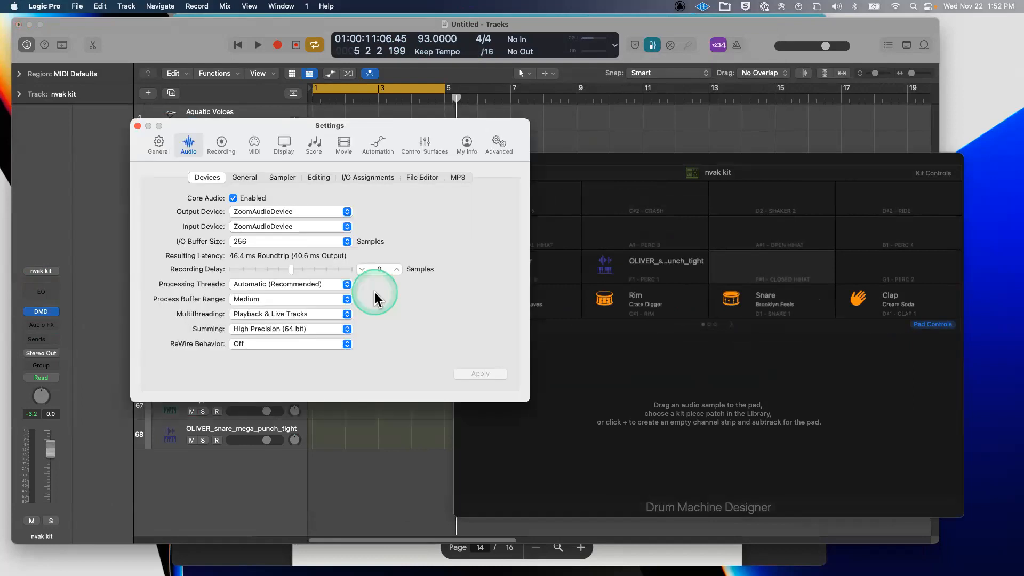
- Set input to MacBook Pro Microphone and output to MacBook Pro Speakers, applying for 16.4 ms latency
click(300, 227)
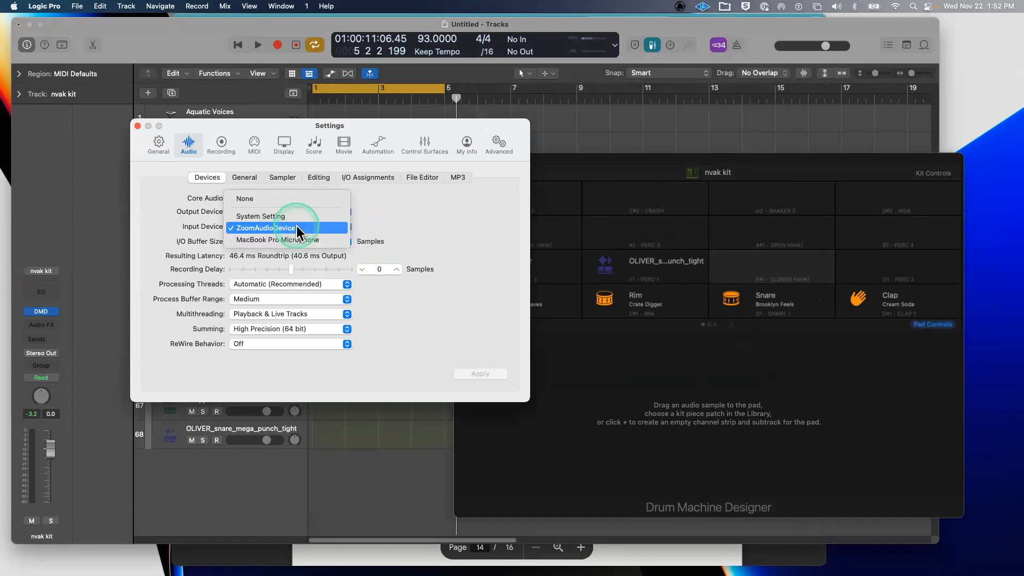
click(368, 221)
click(317, 212)
click(377, 213)
click(303, 227)
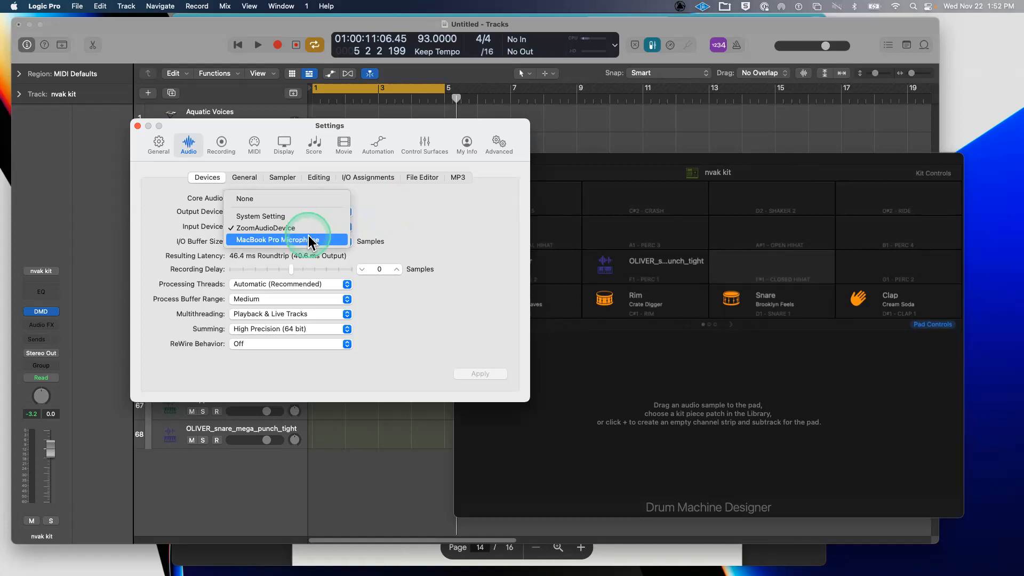
click(309, 240)
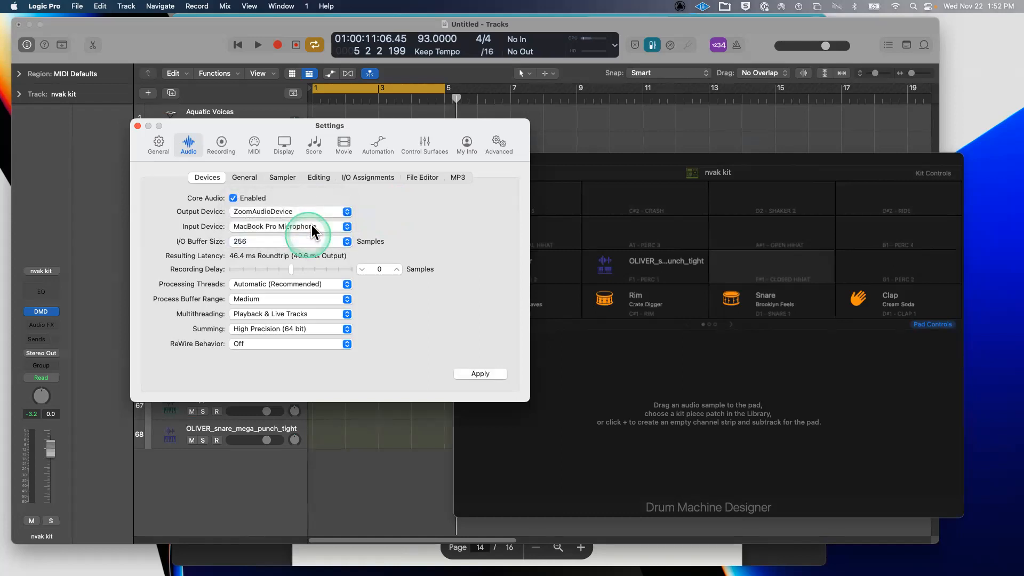
click(317, 211)
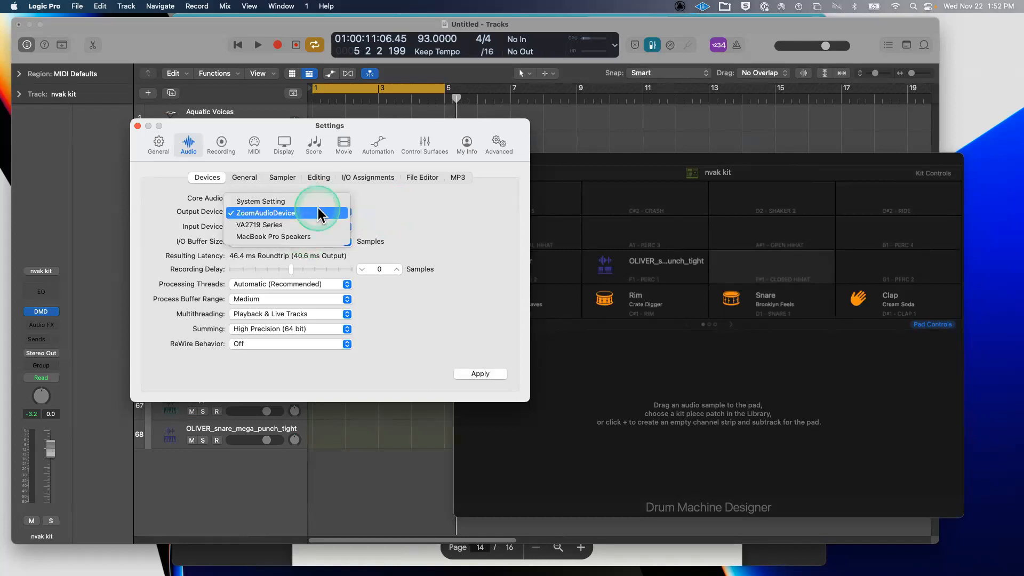
click(326, 236)
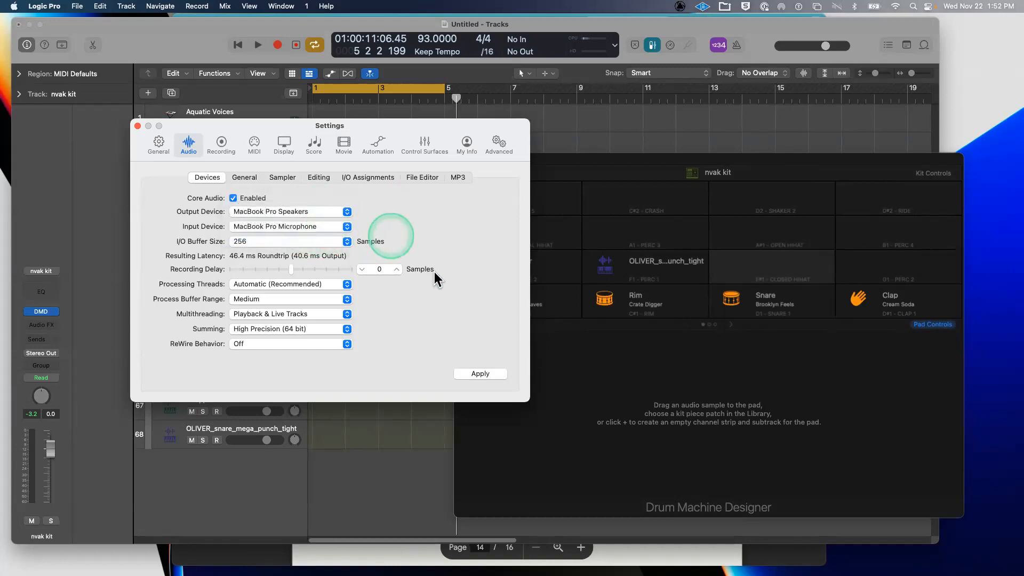
click(487, 372)
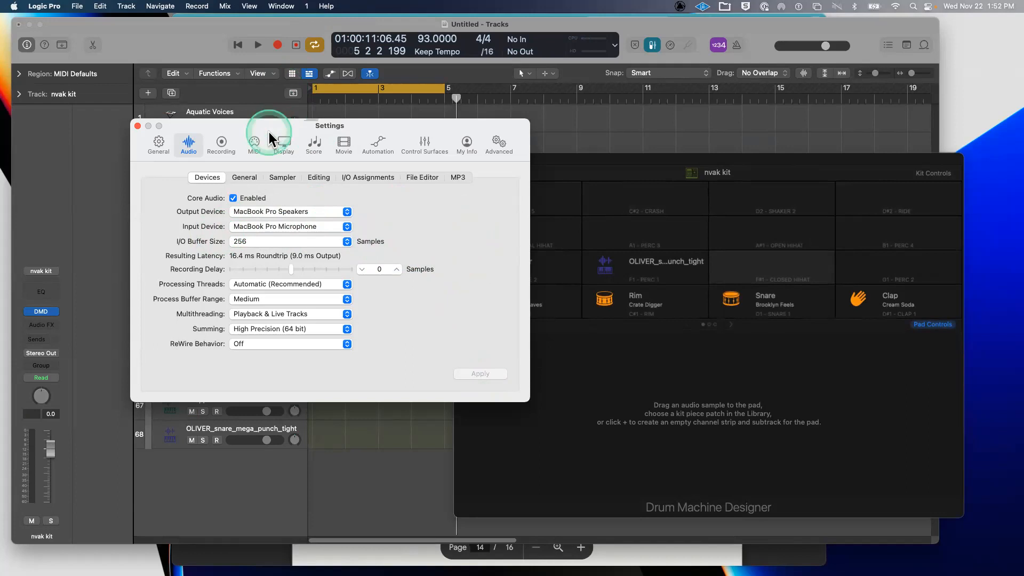
drag(269, 132, 179, 58)
drag(765, 160, 700, 134)
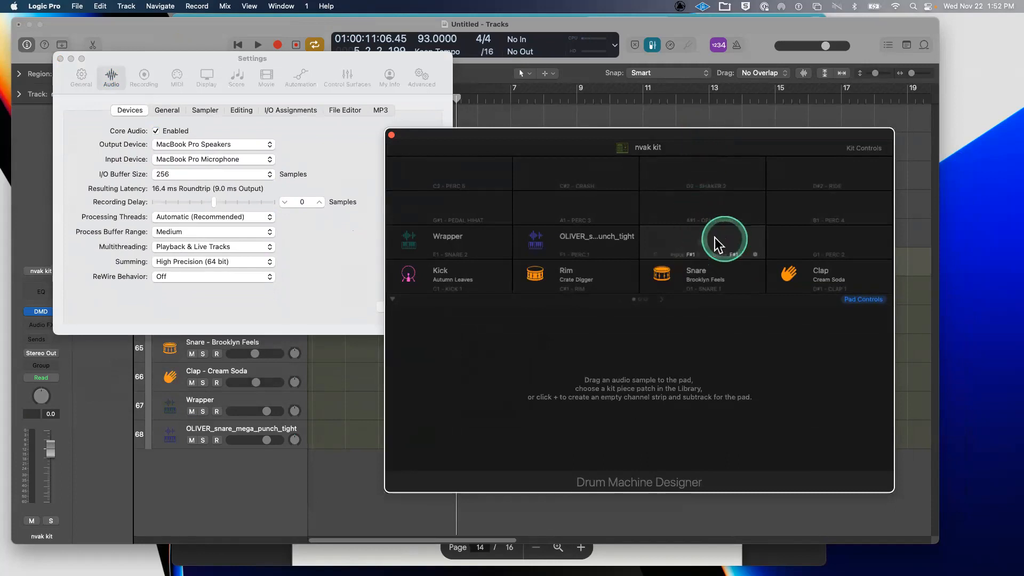
- Add a new instrument on the empty A#1 pad and close the Settings window
click(700, 247)
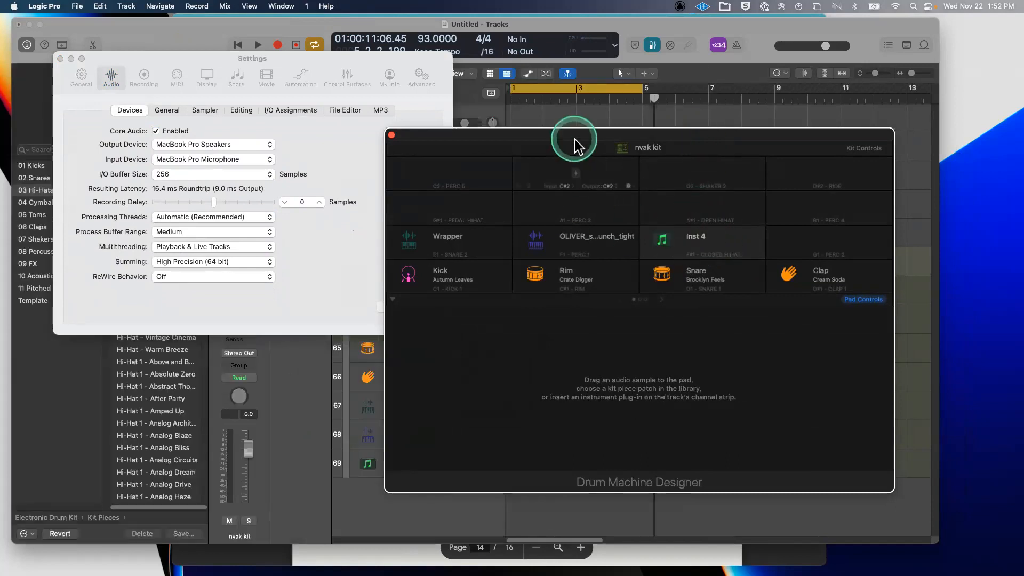
click(60, 59)
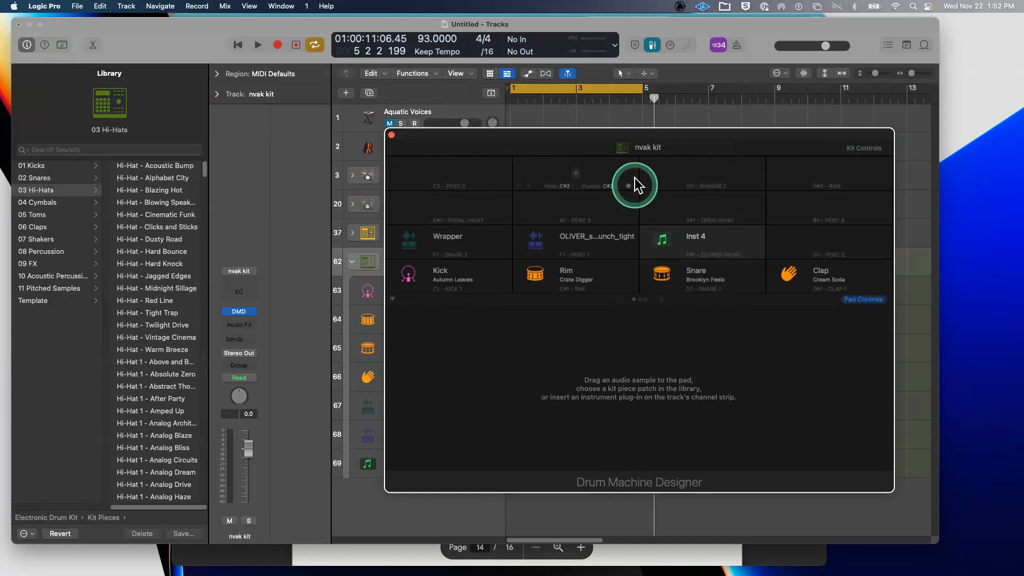
drag(538, 132, 619, 77)
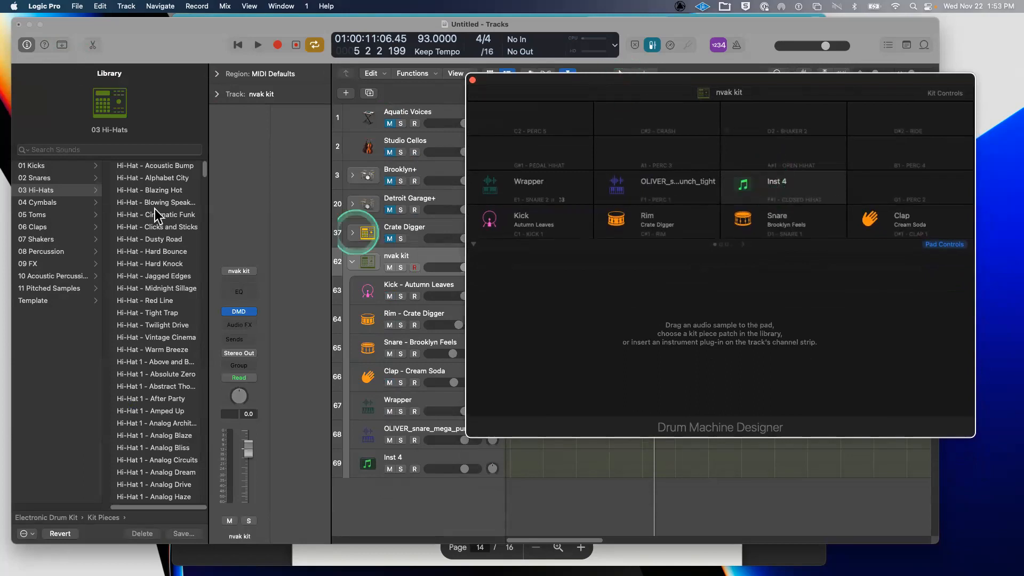
- Load Hi-Hat - Hard Bounce and Hi-Hat - Clicks and Sticks onto the empty pads
click(140, 251)
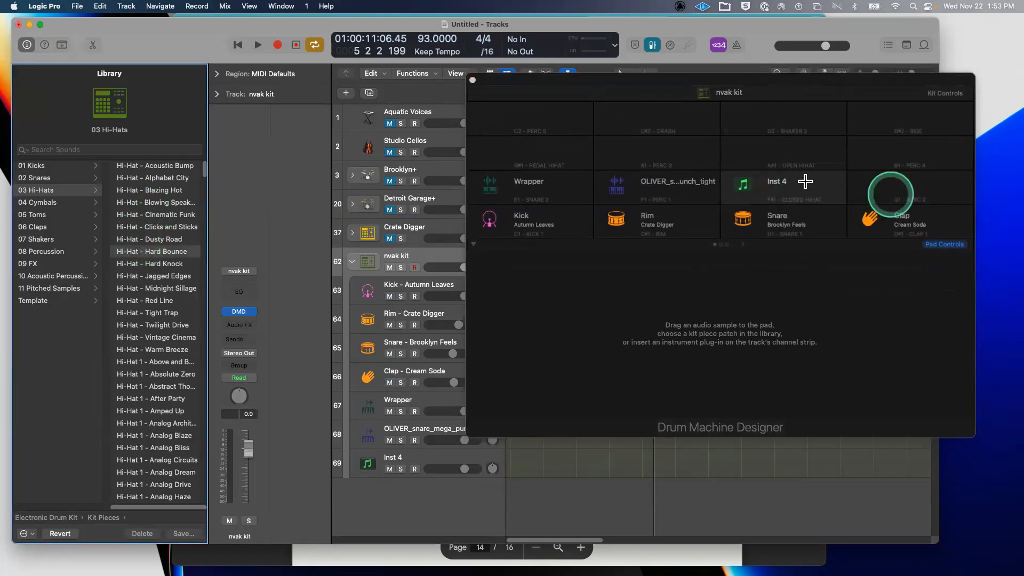
click(805, 181)
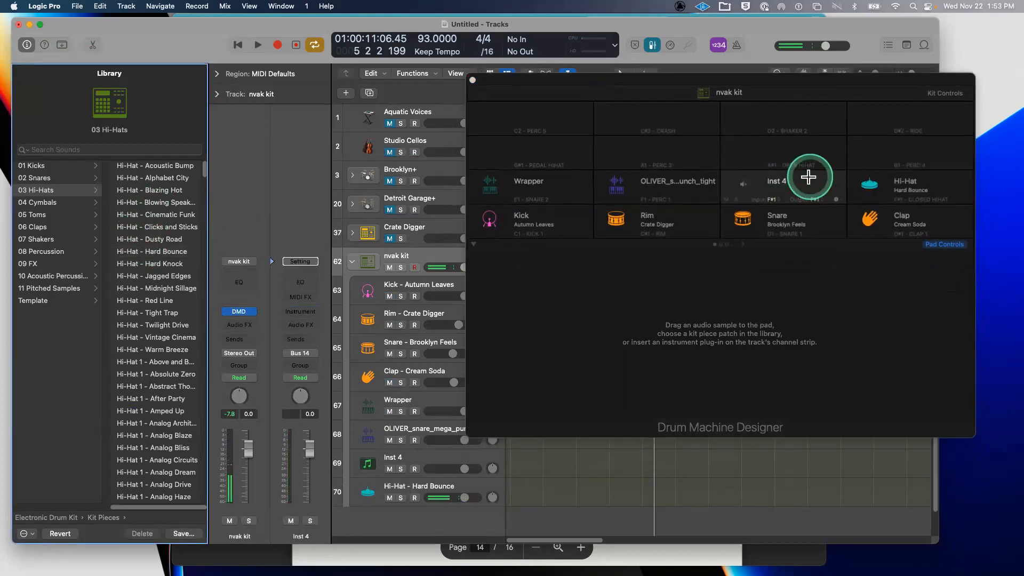
click(808, 177)
drag(184, 234, 802, 174)
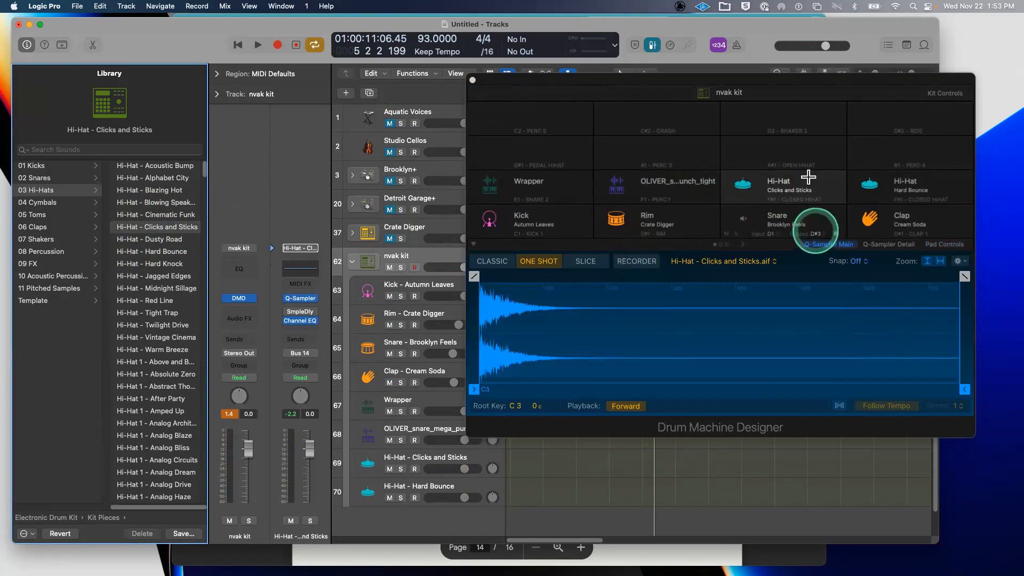
- Record a new sample onto the hi-hat pad in Q-Sampler's Recorder, starting immediately
click(634, 261)
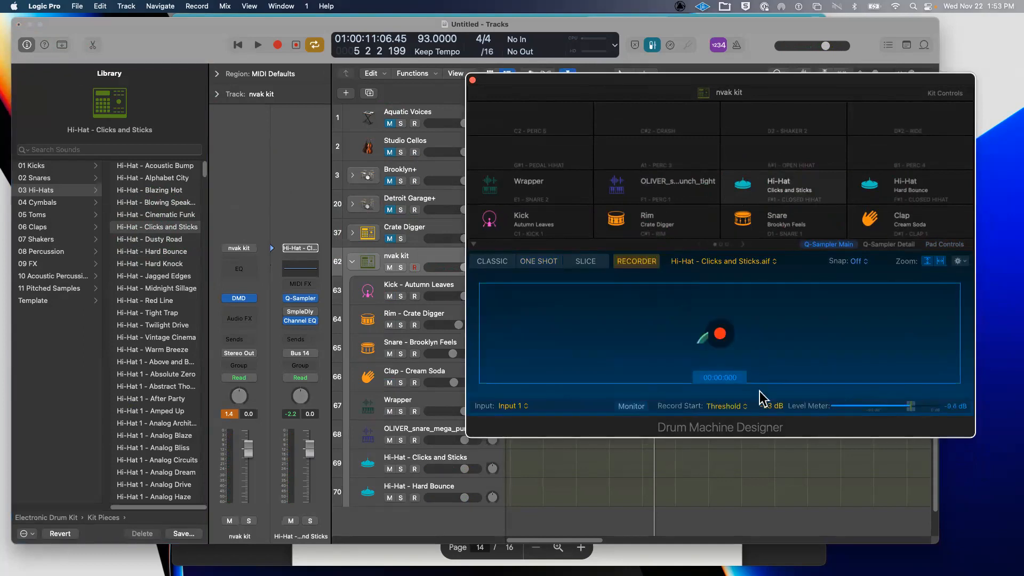
click(711, 407)
click(713, 397)
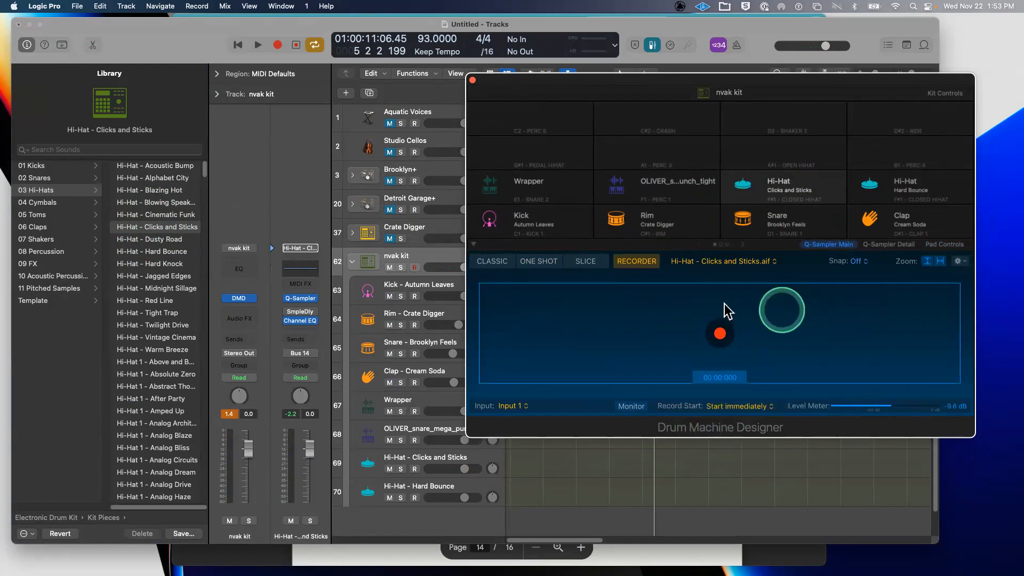
click(720, 333)
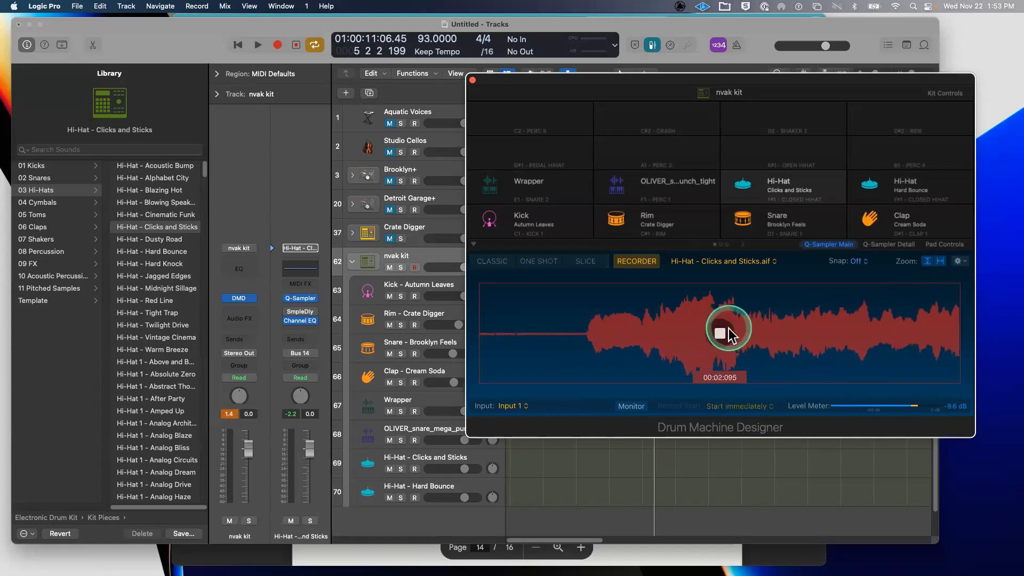
click(727, 332)
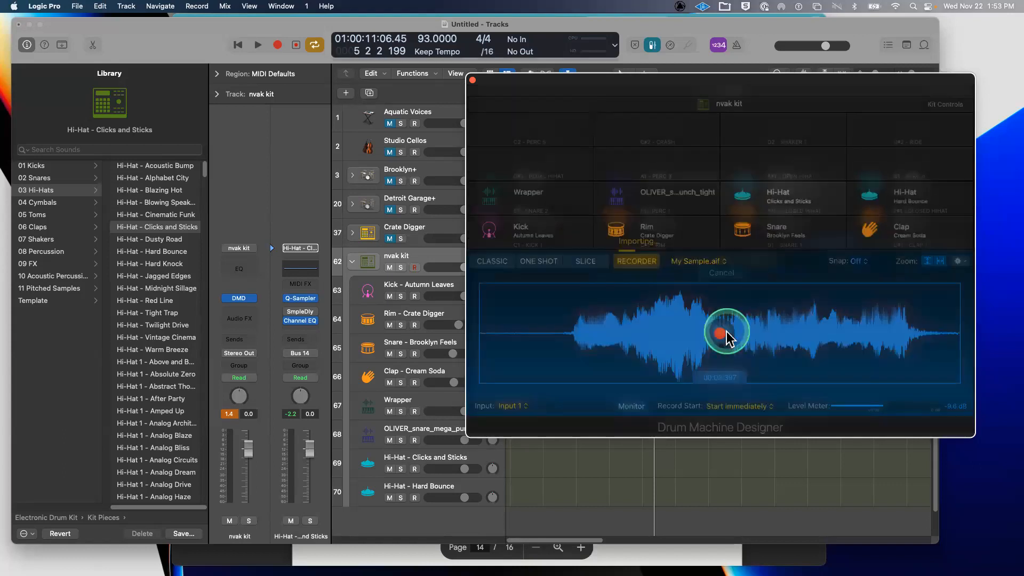
- Rename the Clicks and Sticks pad to 'hello'
double_click(787, 191)
text(hello)
key(Return)
- Switch the sampler to One Shot mode and audition the recorded sample
click(698, 283)
click(538, 263)
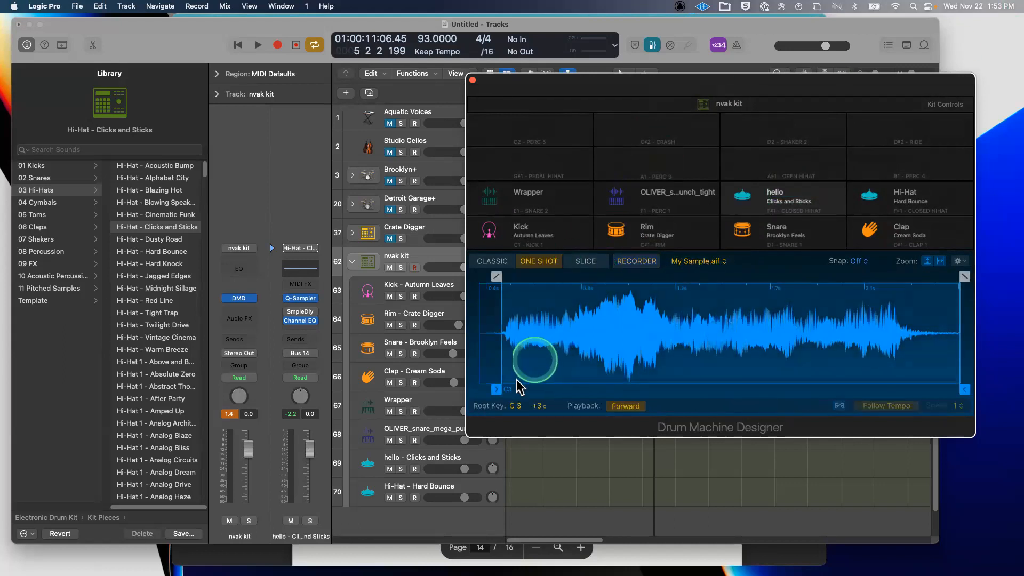
click(508, 389)
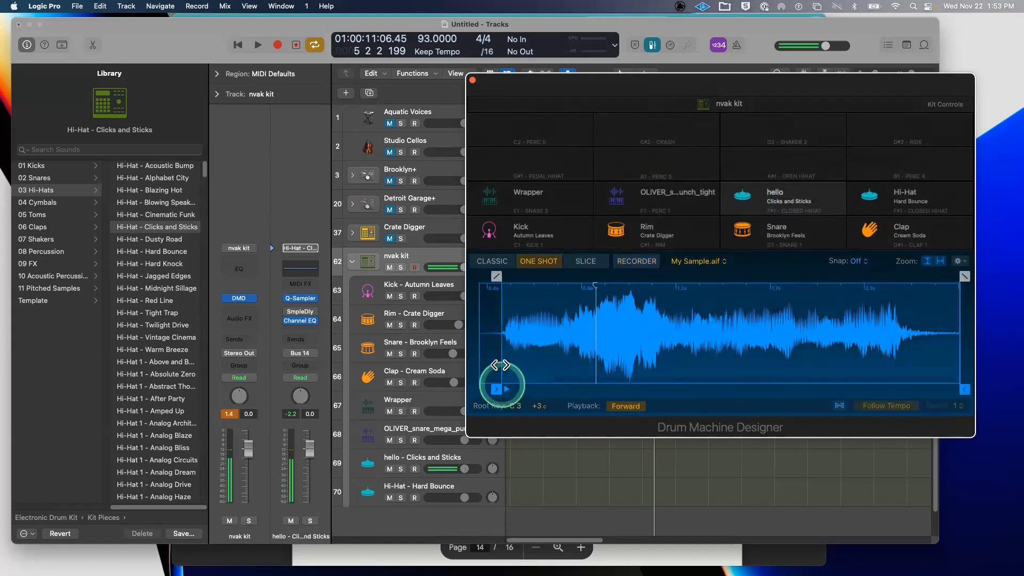
click(256, 142)
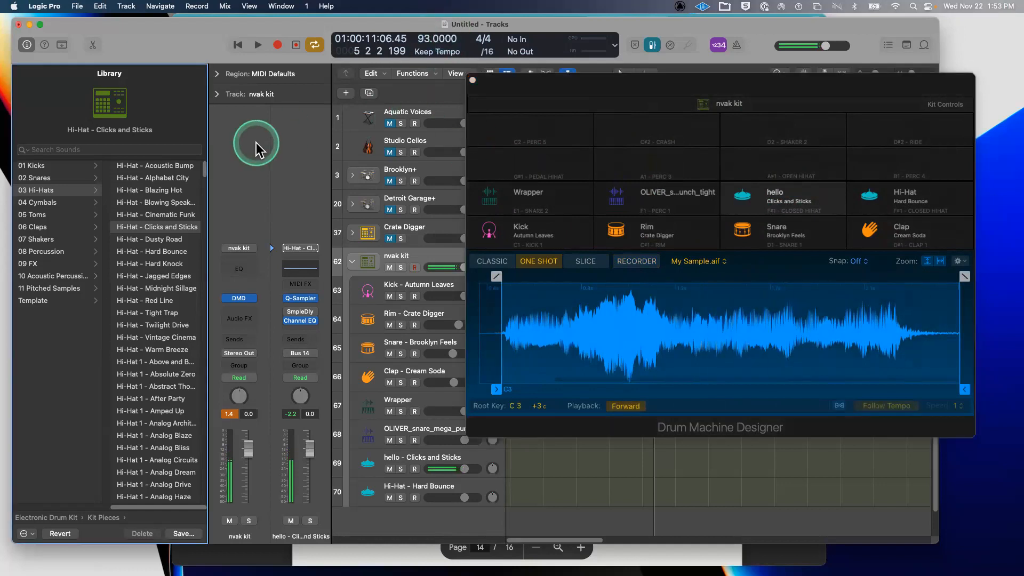
- Set the audio output back to ZoomAudioDevice, apply at 46.4 ms latency, and close Settings
key(super+comma)
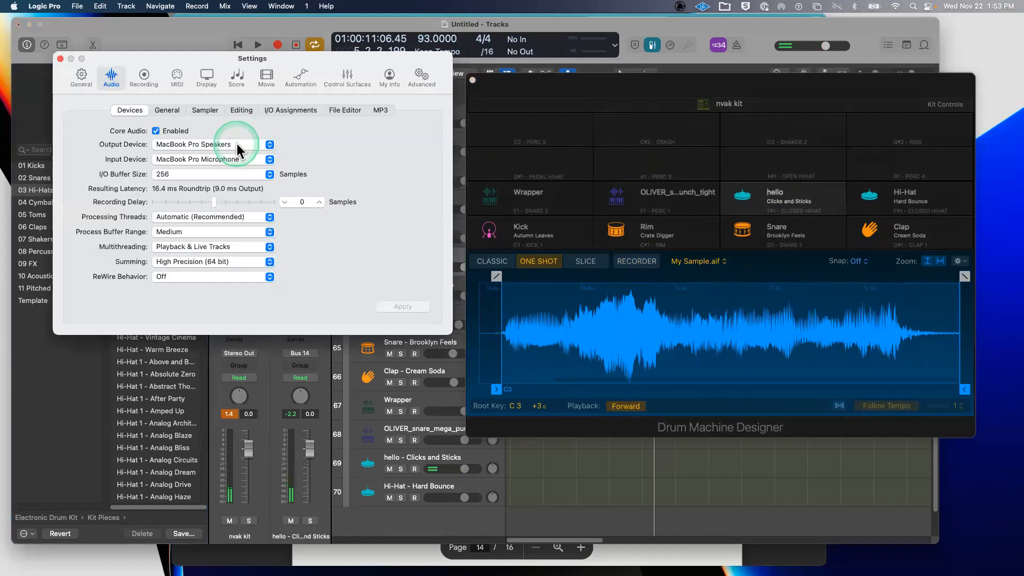
click(237, 143)
click(240, 122)
click(376, 304)
click(397, 309)
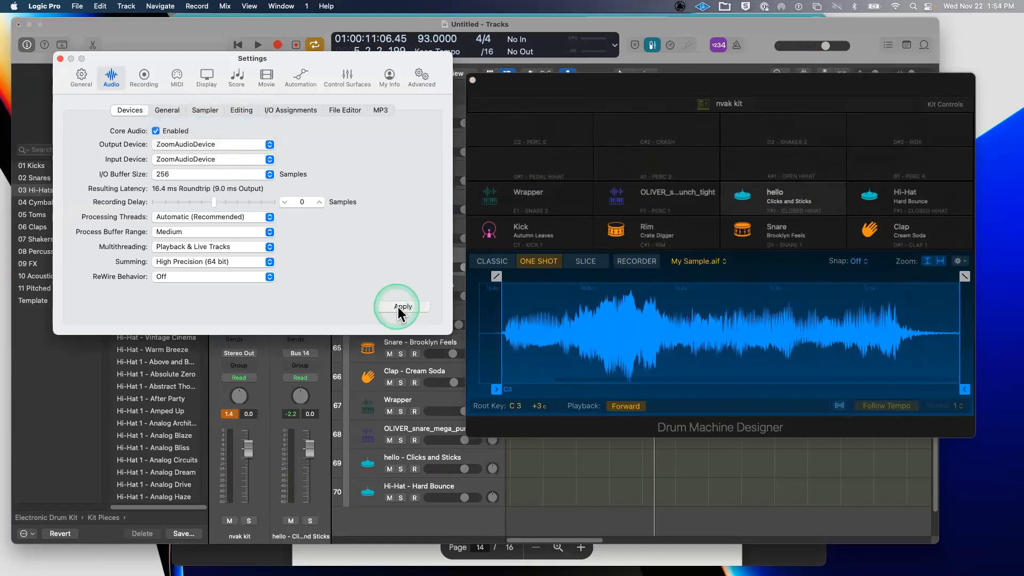
click(406, 308)
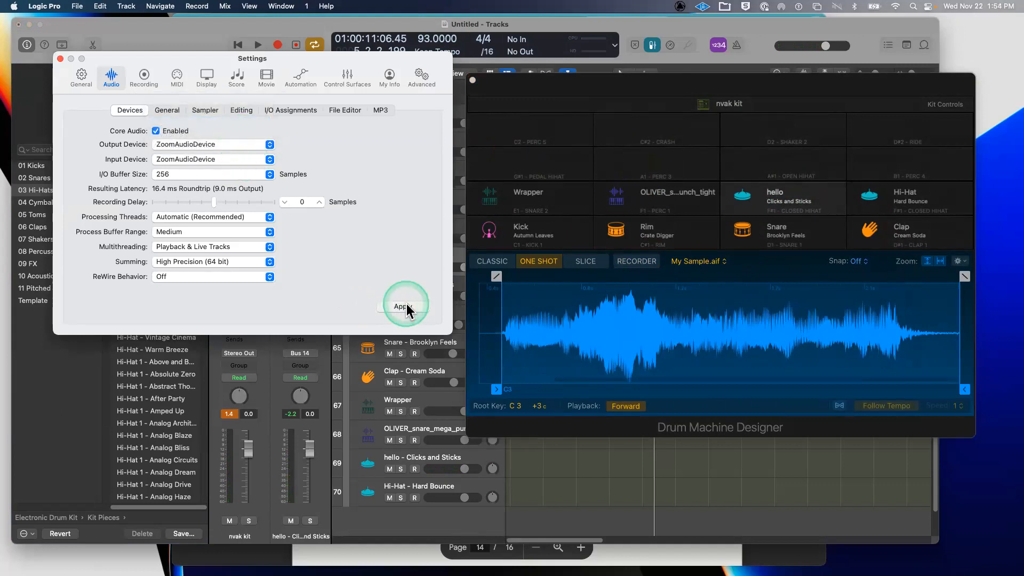
click(159, 37)
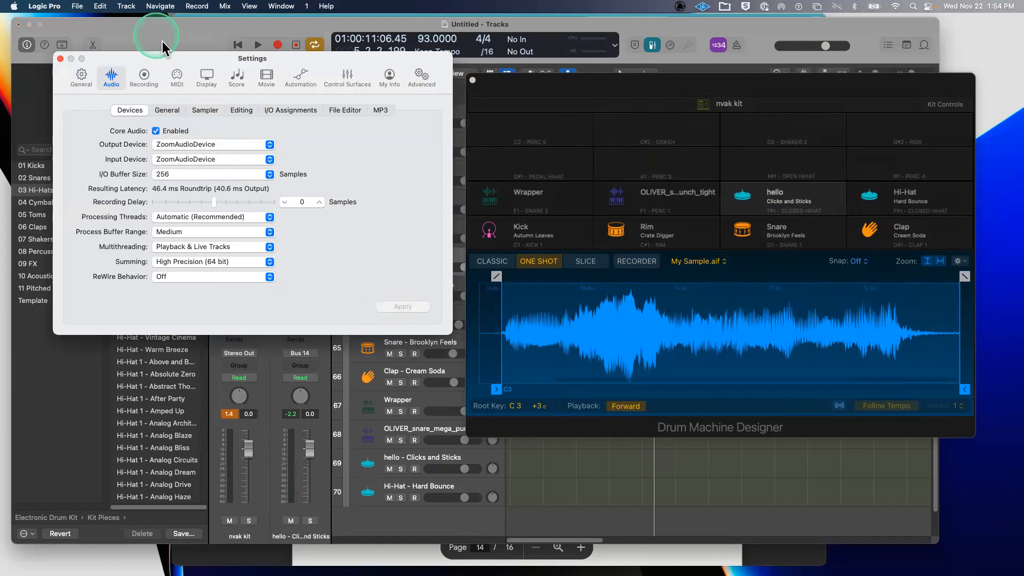
click(61, 57)
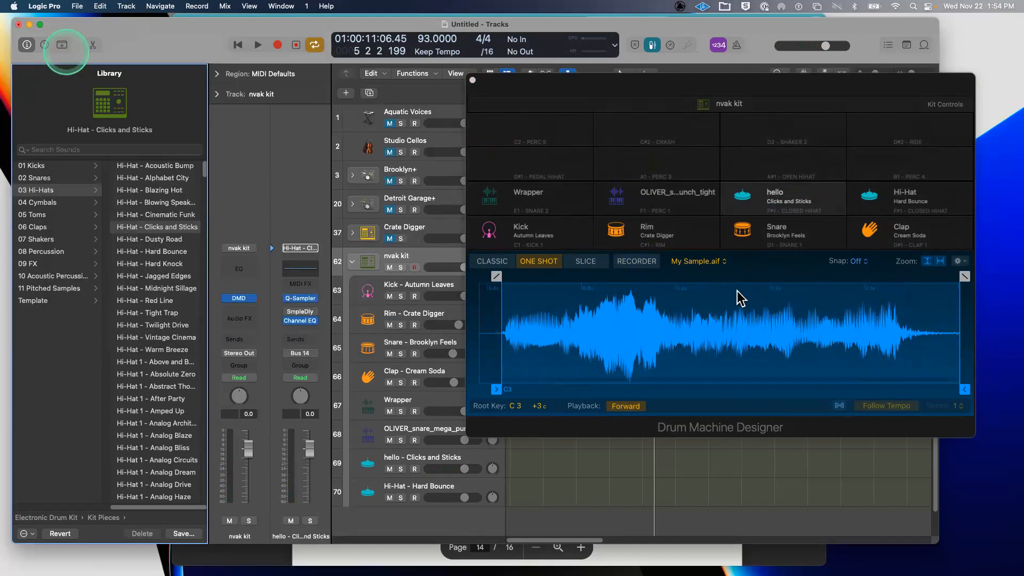
click(507, 394)
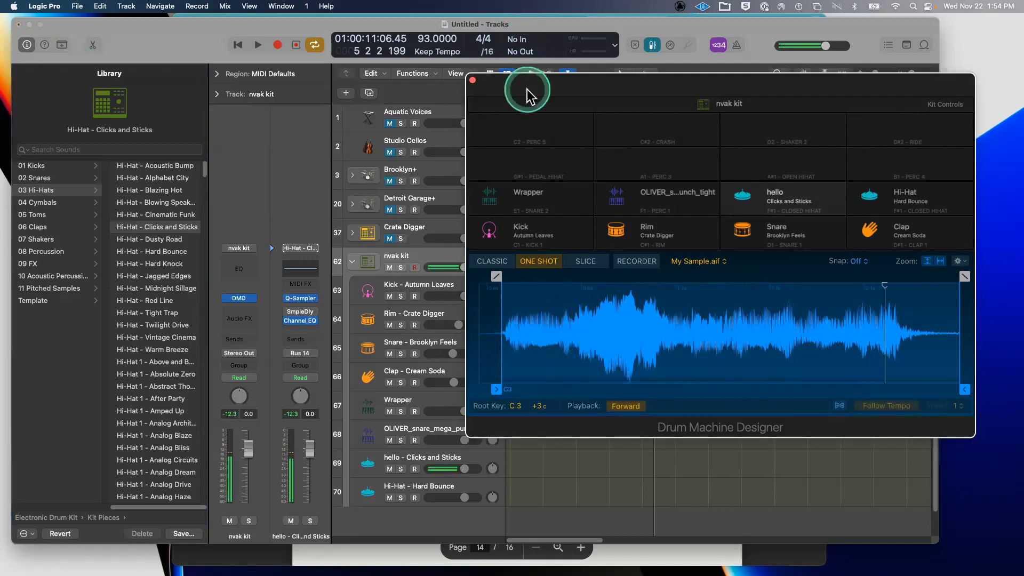
click(506, 395)
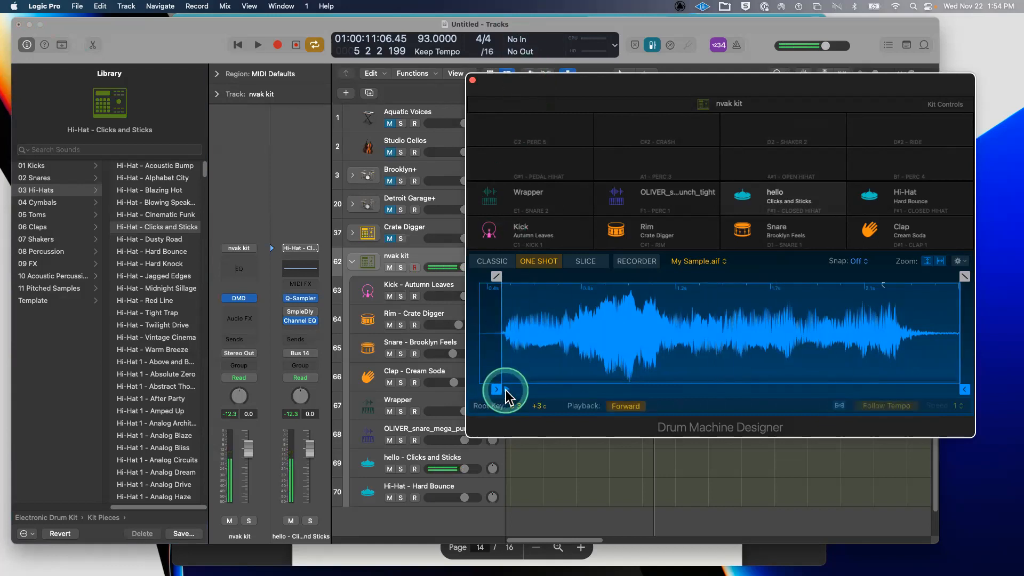
click(715, 84)
drag(671, 76, 585, 68)
- Try Slice mode, moving the start to 0.643 s and adding a slice marker at 0.901 s
click(496, 254)
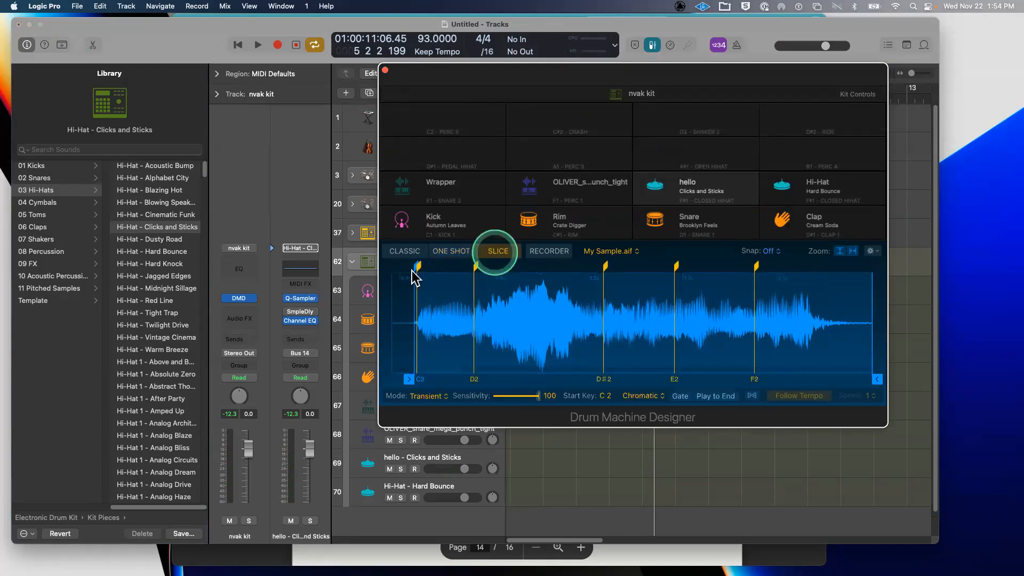
click(411, 270)
mouse_move(425, 266)
mouse_down()
mouse_move(459, 269)
mouse_move(455, 289)
mouse_up()
click(428, 387)
click(429, 380)
click(438, 379)
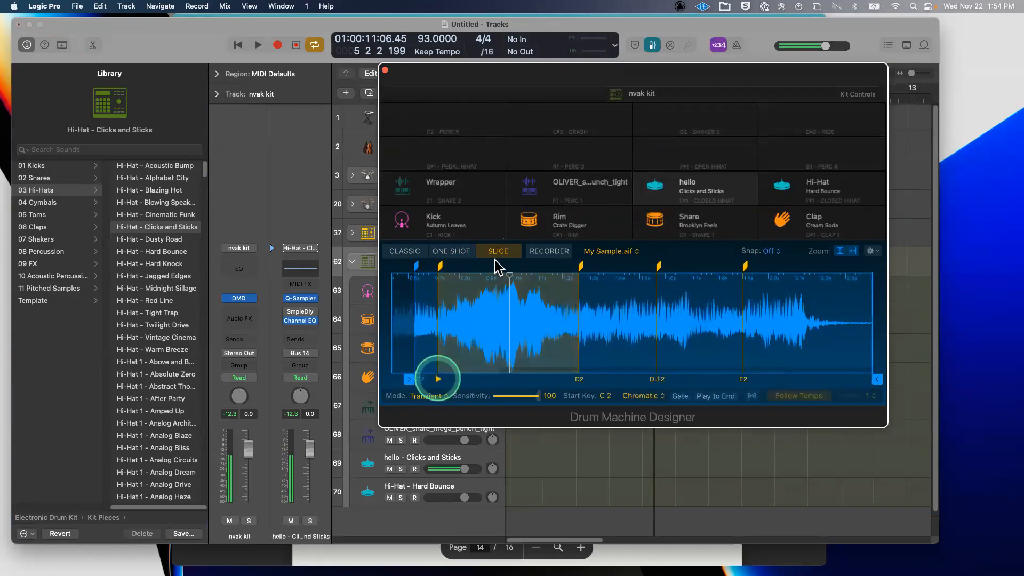
click(579, 379)
click(486, 276)
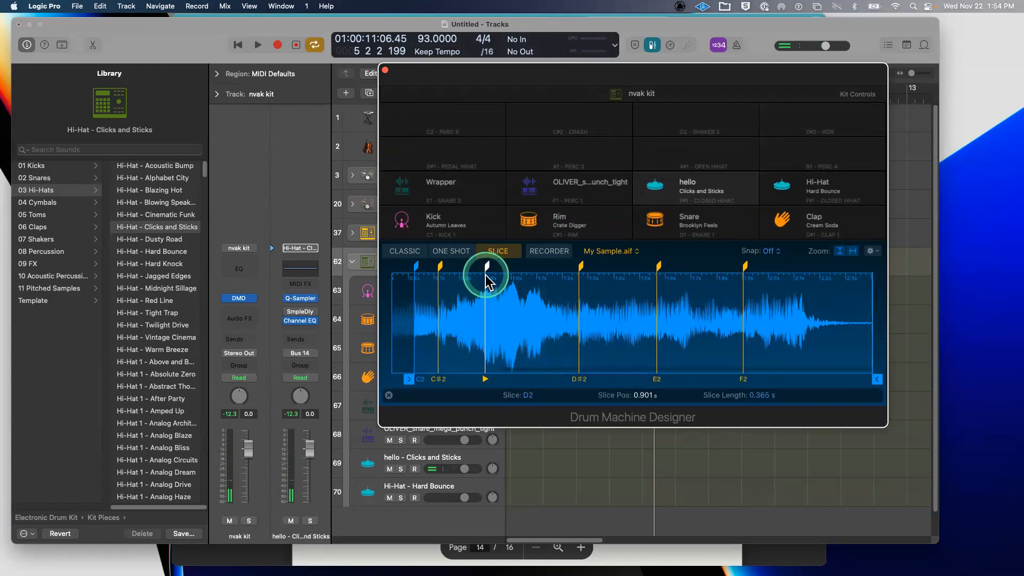
- Return to One Shot mode and trim the sample to play from 0.763 s to 0.933 s
drag(520, 70, 535, 65)
drag(719, 42, 721, 38)
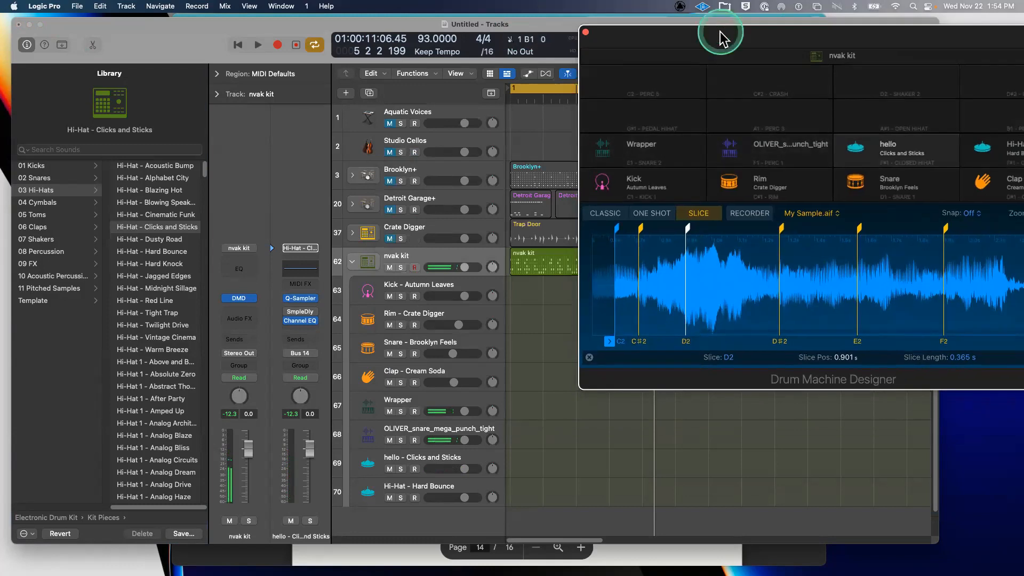
drag(721, 32, 499, 102)
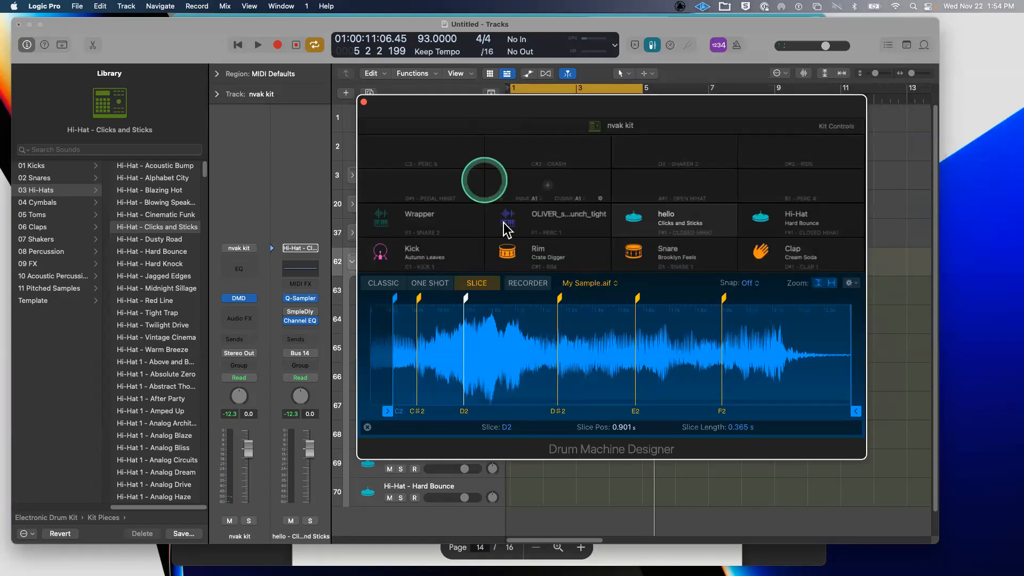
click(429, 283)
click(776, 386)
mouse_move(852, 413)
mouse_down()
mouse_move(454, 389)
mouse_move(473, 388)
mouse_up()
click(396, 412)
drag(388, 411, 585, 406)
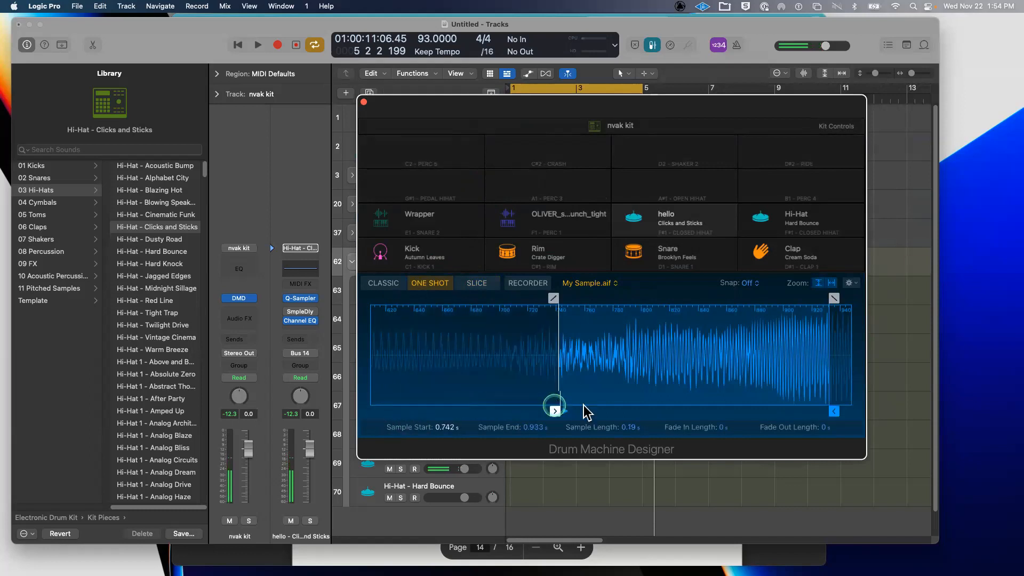
- Extend the sample end to 0.966 s, try Classic mode, and return to One Shot
click(398, 409)
drag(833, 409, 857, 411)
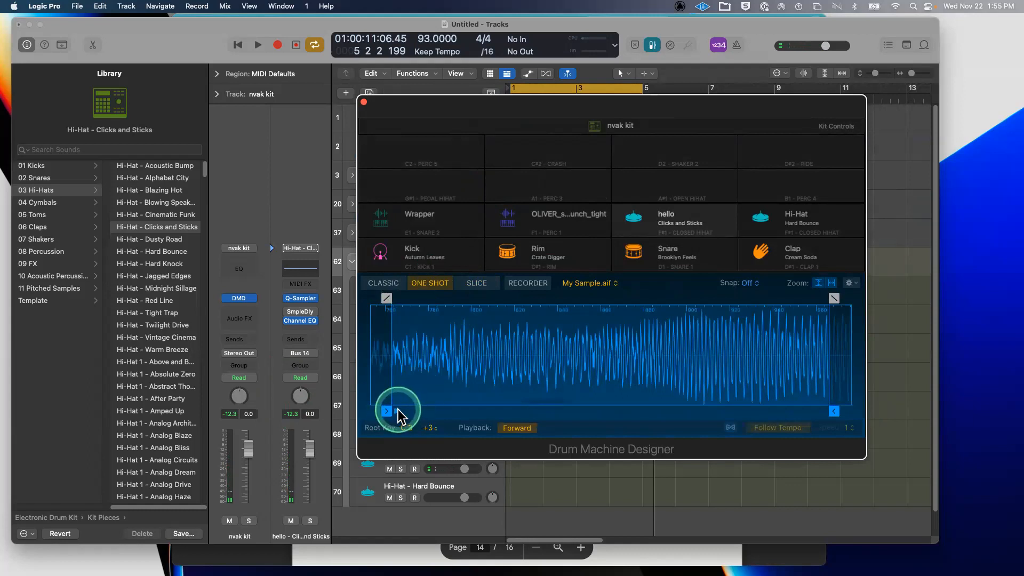
click(384, 283)
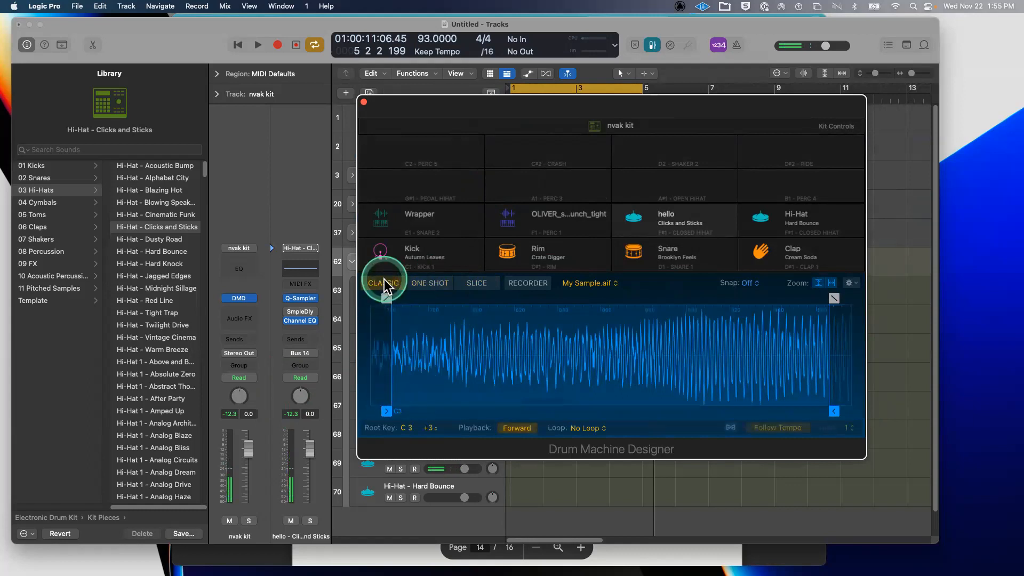
click(396, 411)
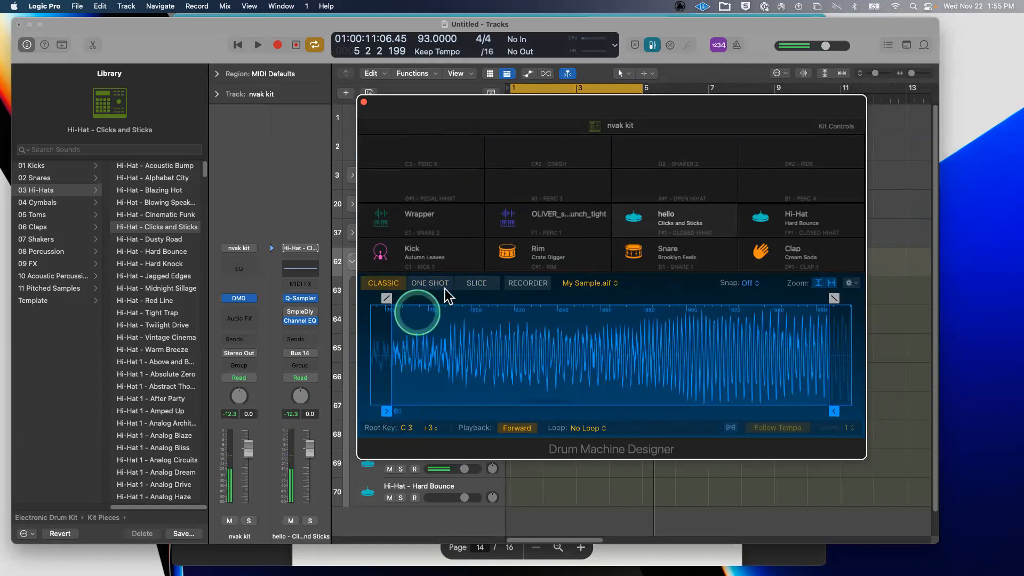
click(429, 283)
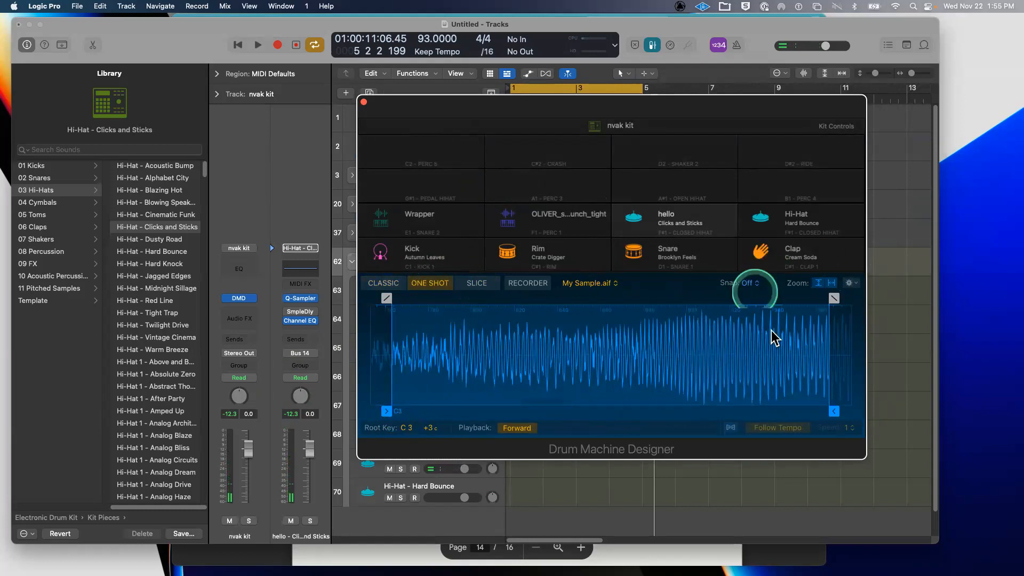
- Keep My Sample.aif, set playback to Reverse, and retune the fine tuning to +2 cents
click(695, 285)
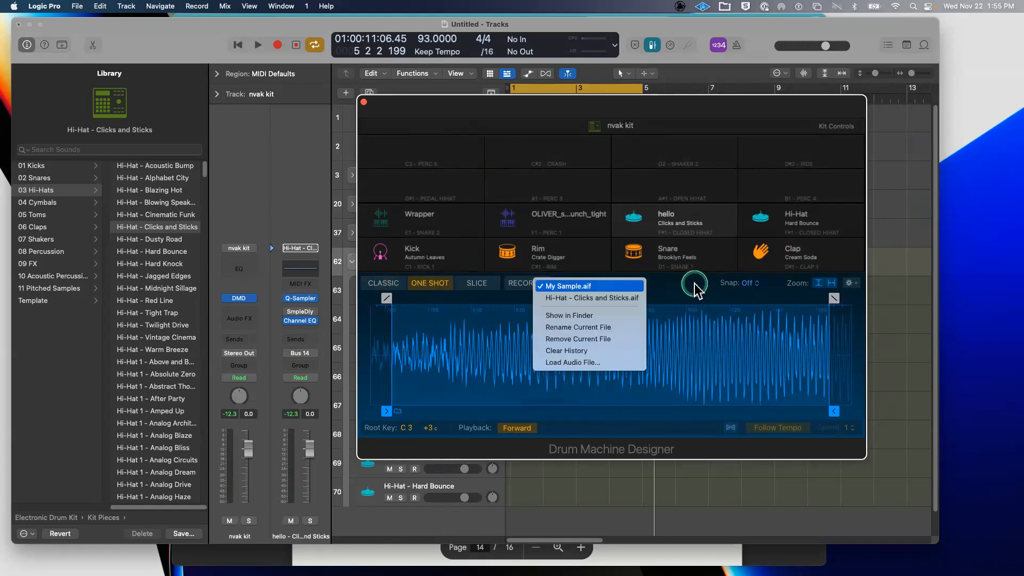
click(694, 283)
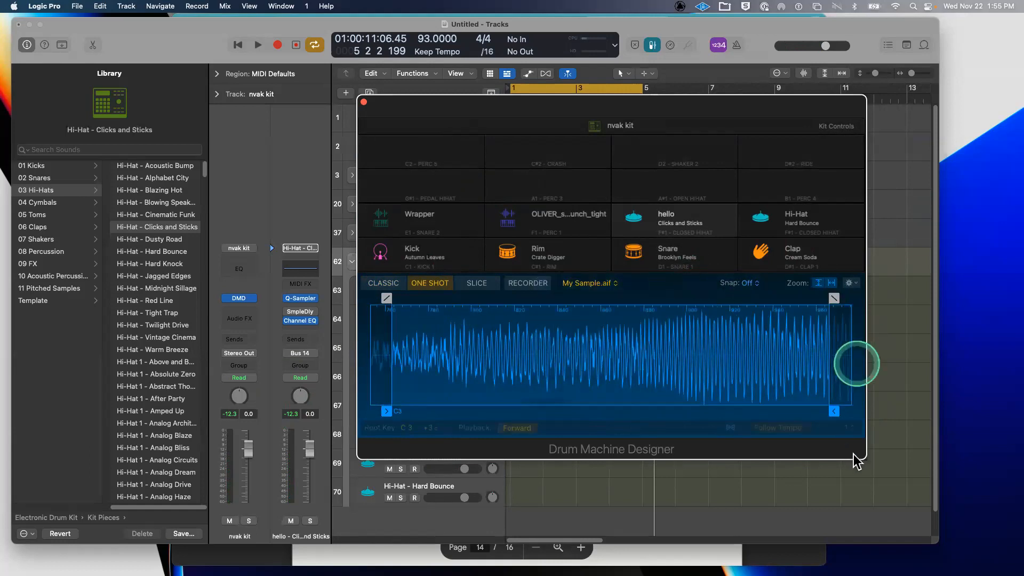
click(520, 428)
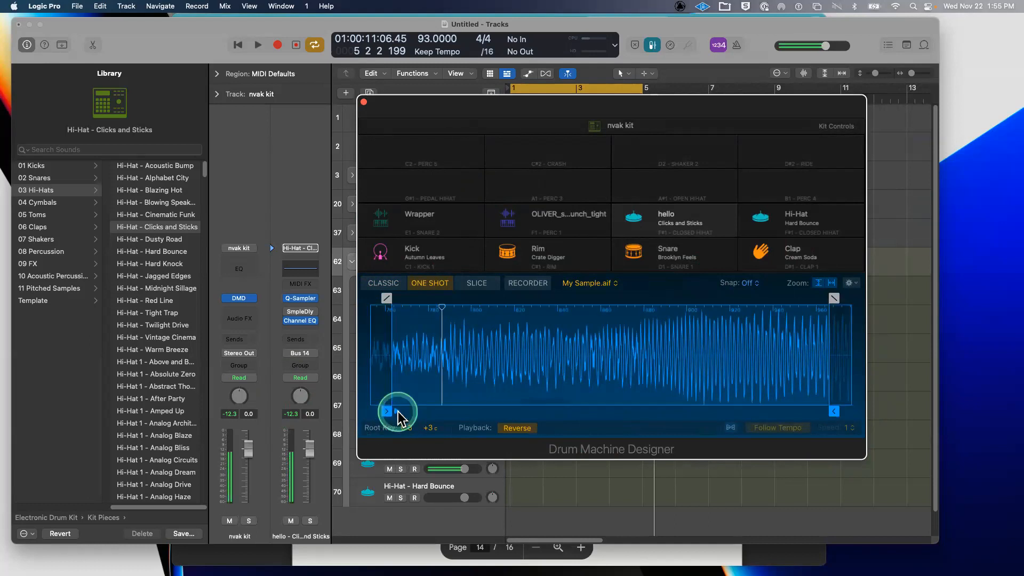
drag(425, 430, 426, 426)
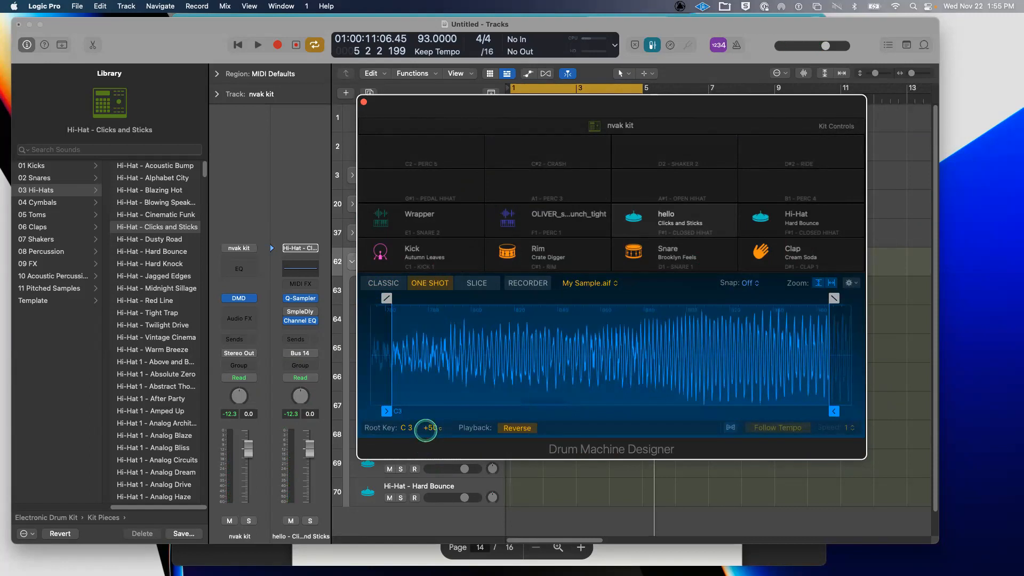
click(387, 408)
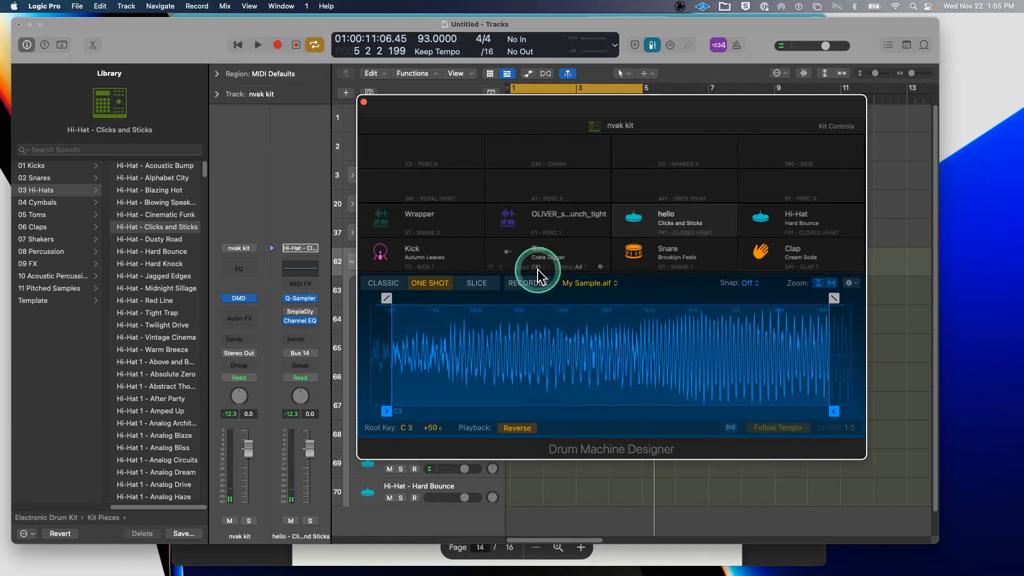
click(855, 283)
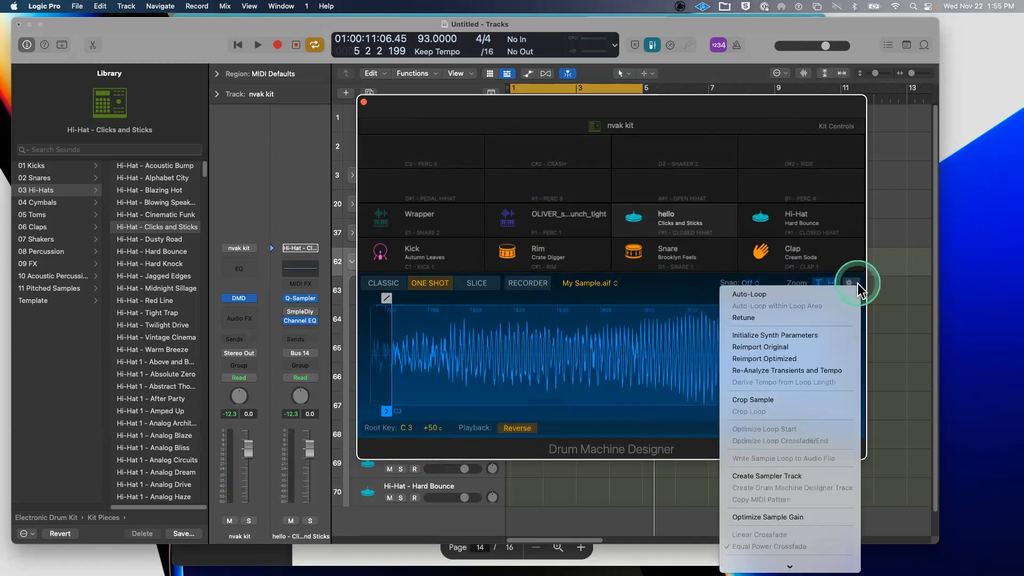
click(814, 319)
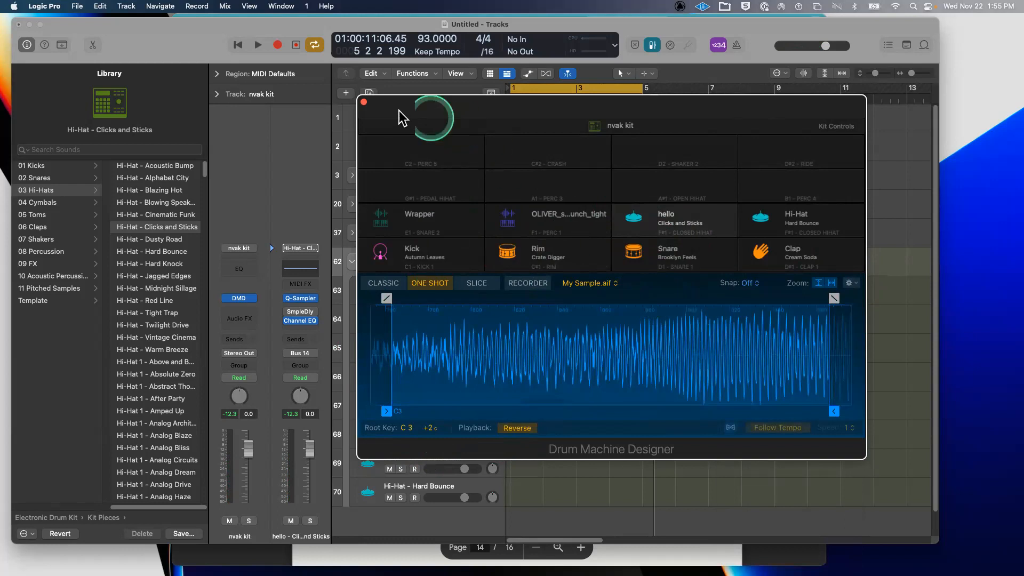
- Reopen the nvak kit region in the Step Sequencer, resize the editor, and reopen Drum Machine Designer
click(363, 102)
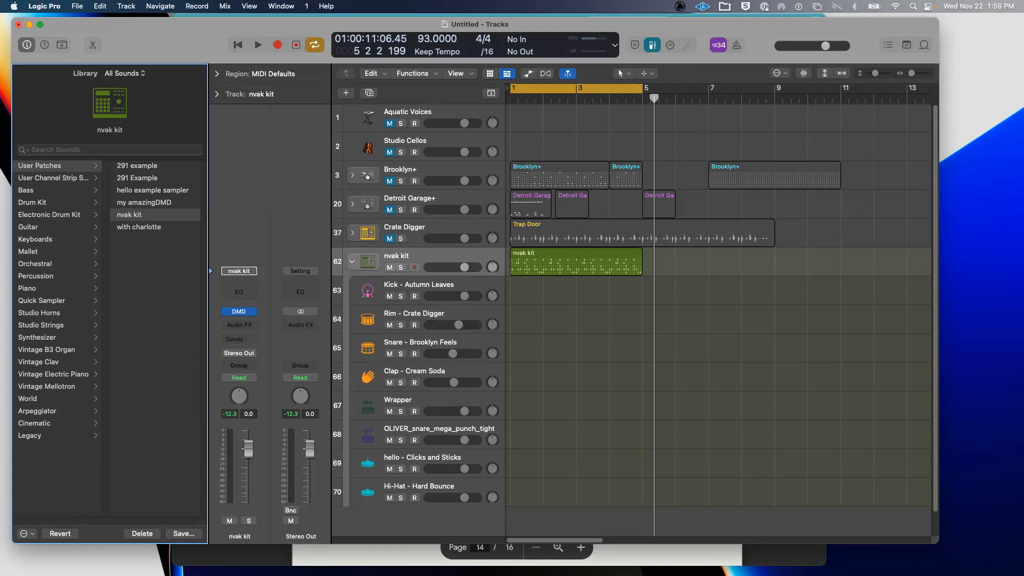
click(593, 314)
click(558, 256)
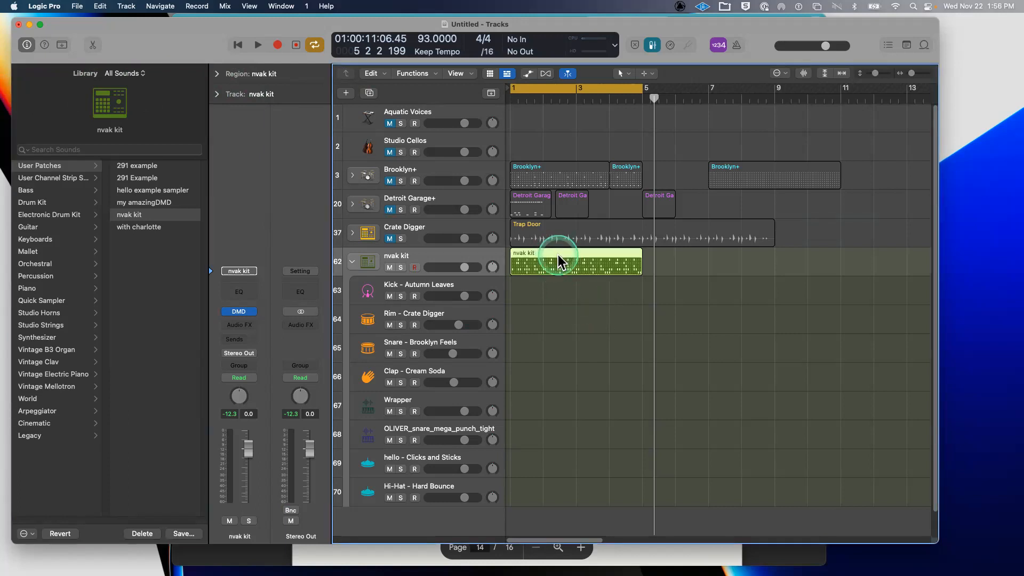
double_click(558, 255)
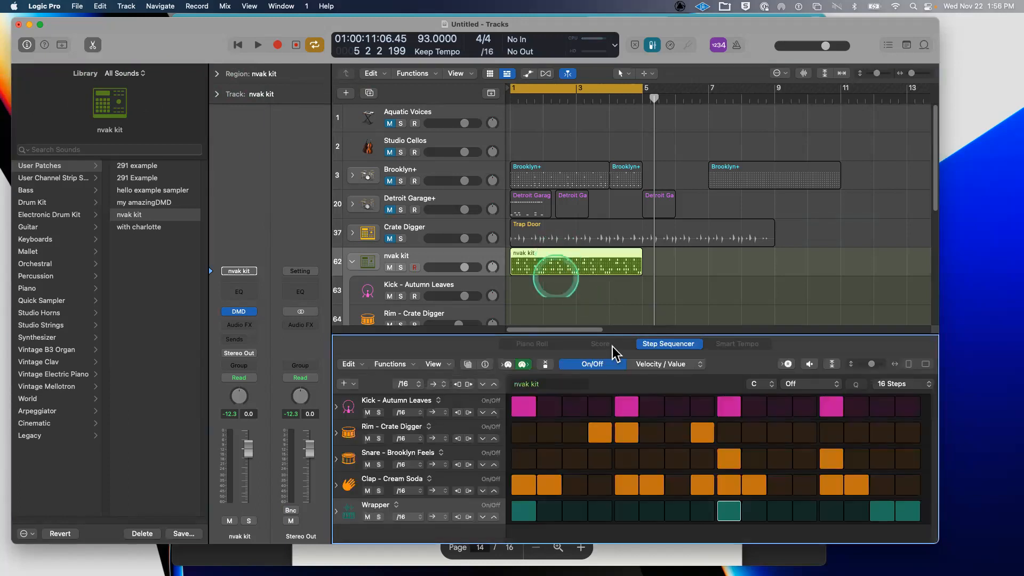
drag(666, 335, 666, 331)
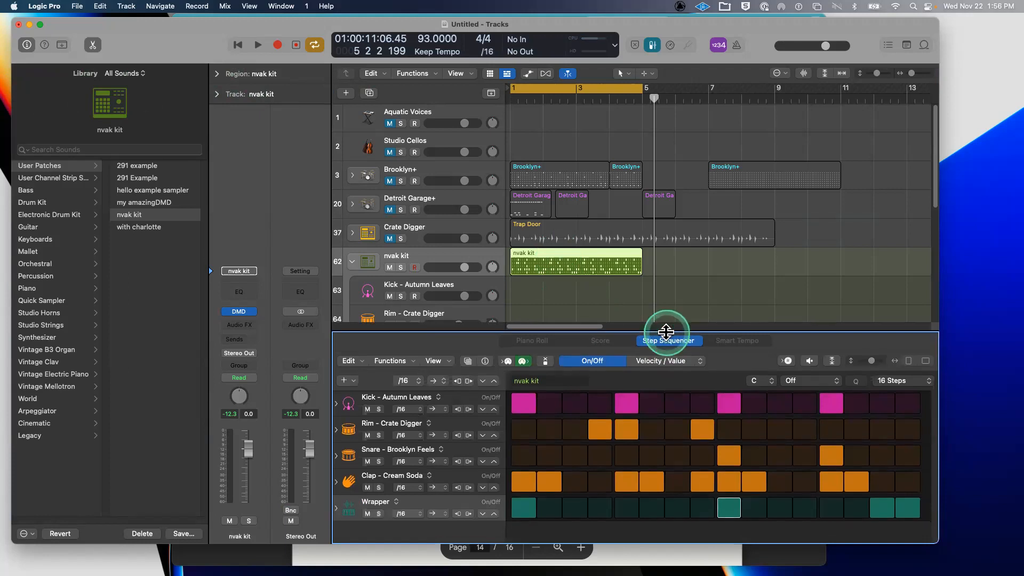
drag(666, 332, 666, 356)
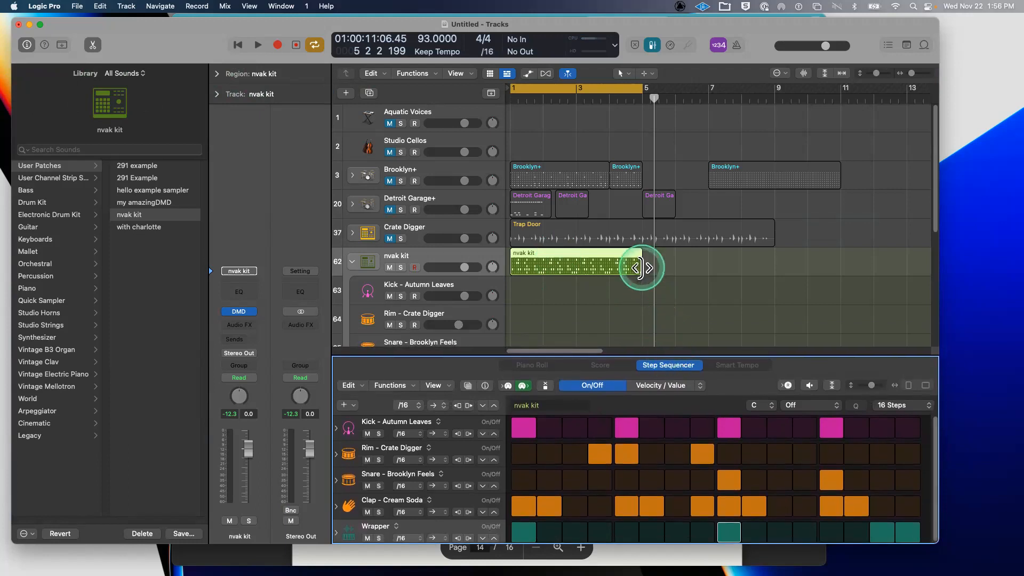
click(243, 312)
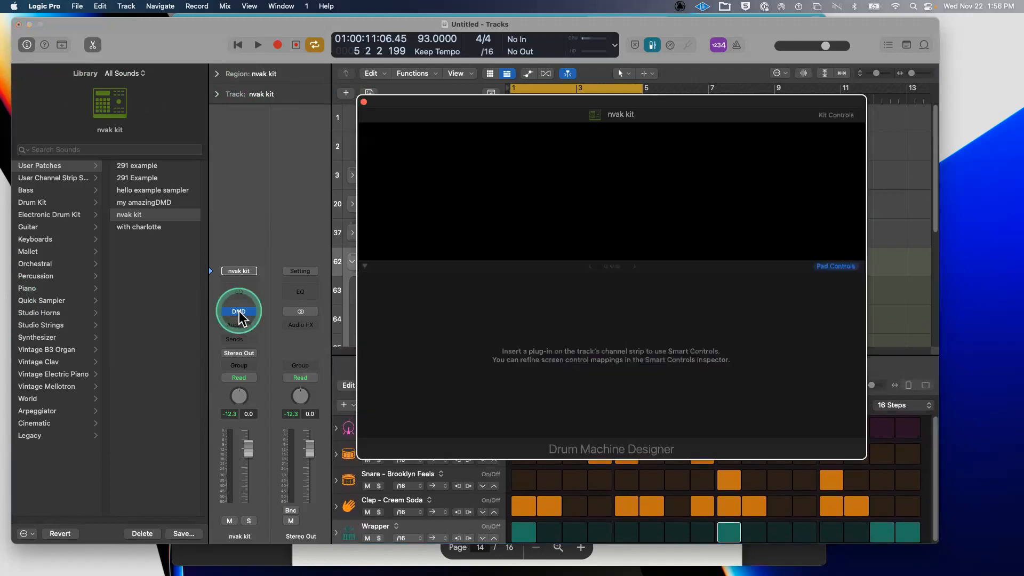
- Load Shaker - 808 Flex from 07 Shakers onto the empty G#1 pad and audition it
click(655, 338)
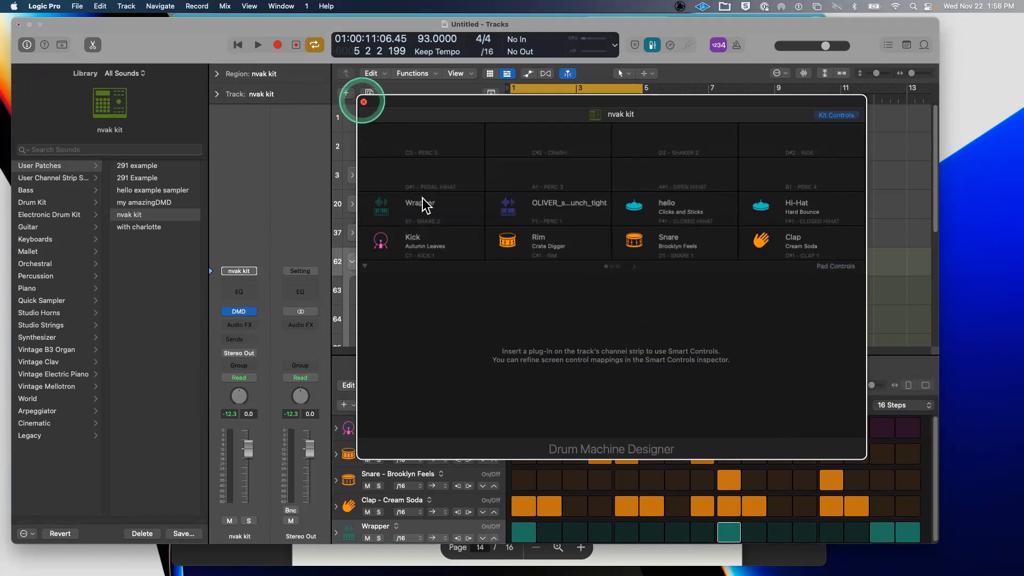
click(448, 173)
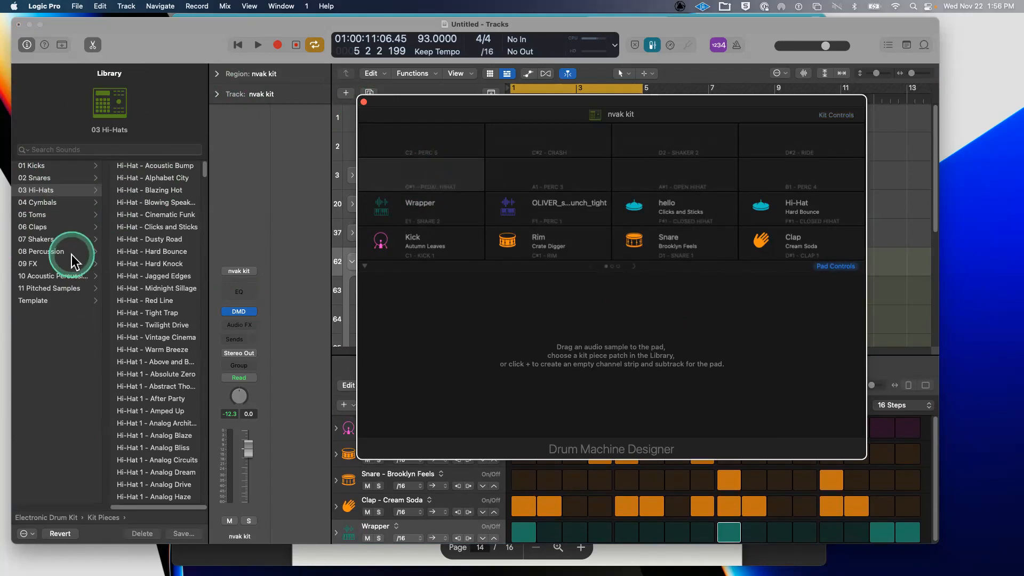
click(71, 239)
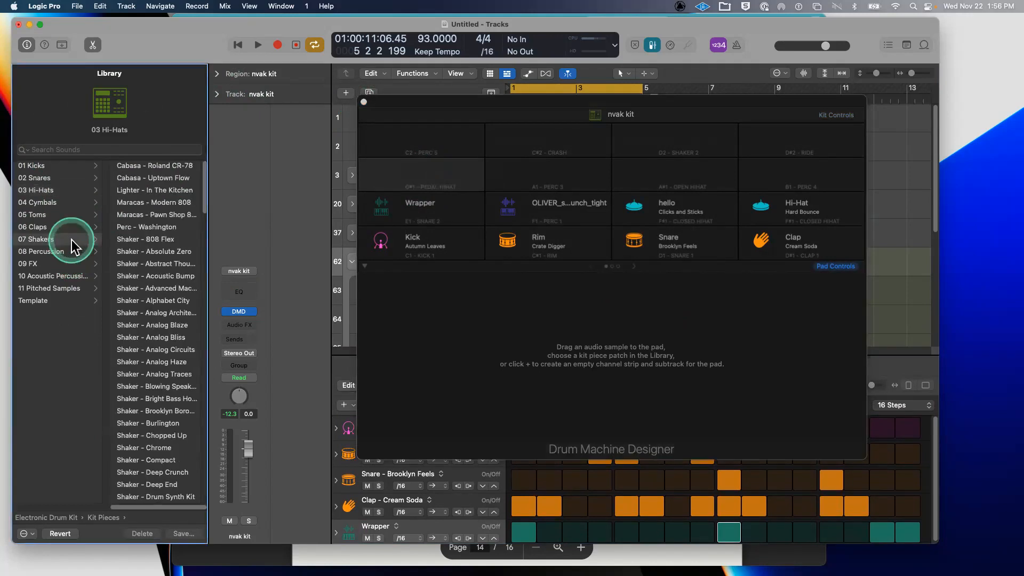
click(167, 241)
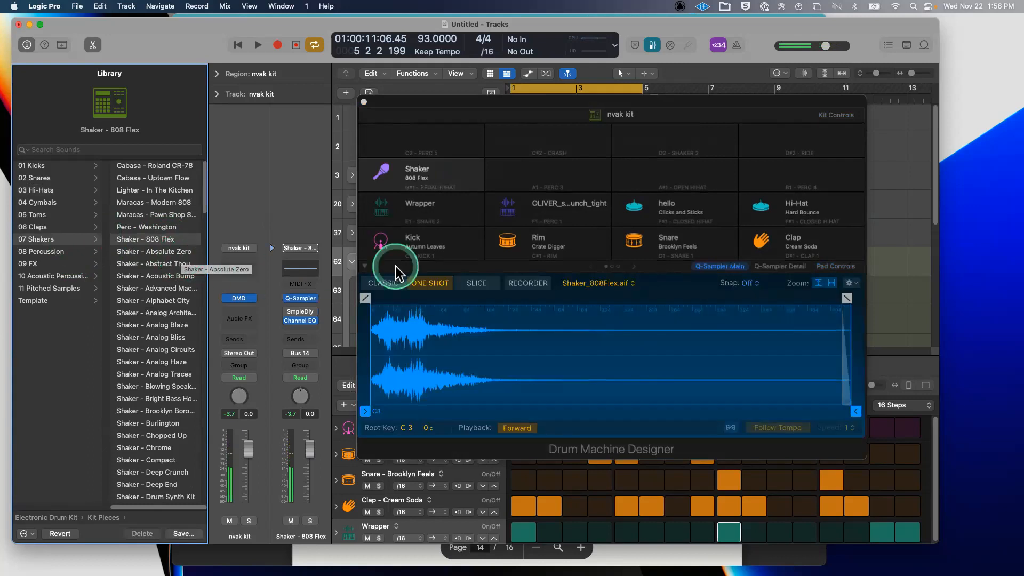
click(381, 177)
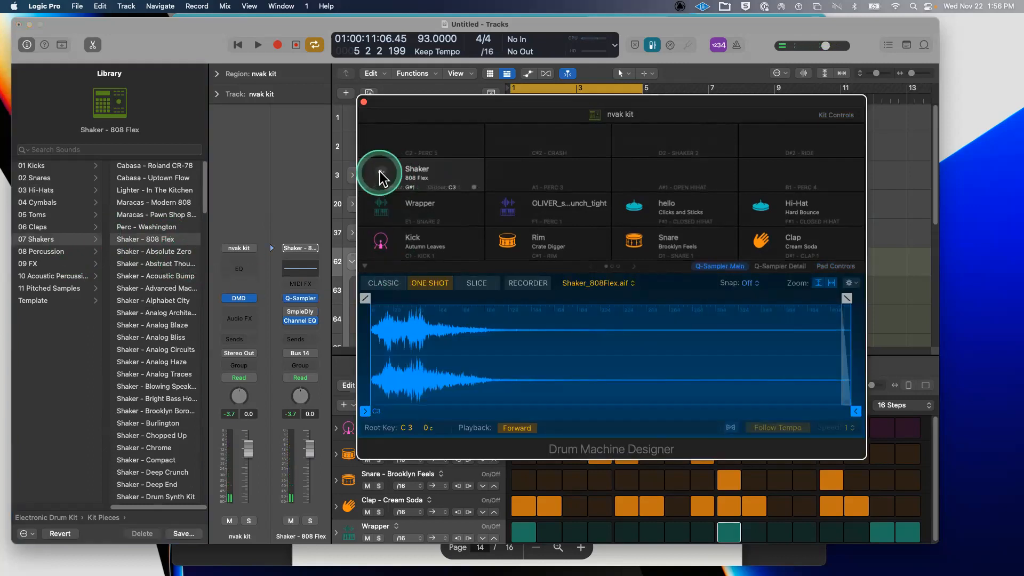
drag(402, 106, 619, 108)
- Create a new pattern region on the nvak kit lane at bar 5 and enlarge the step sequencer
right_click(671, 263)
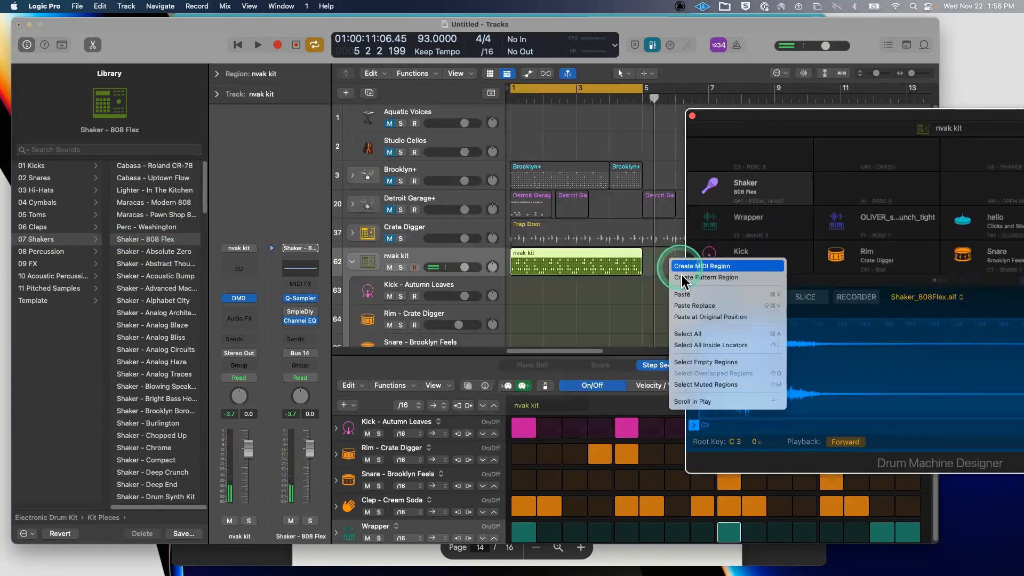
click(682, 278)
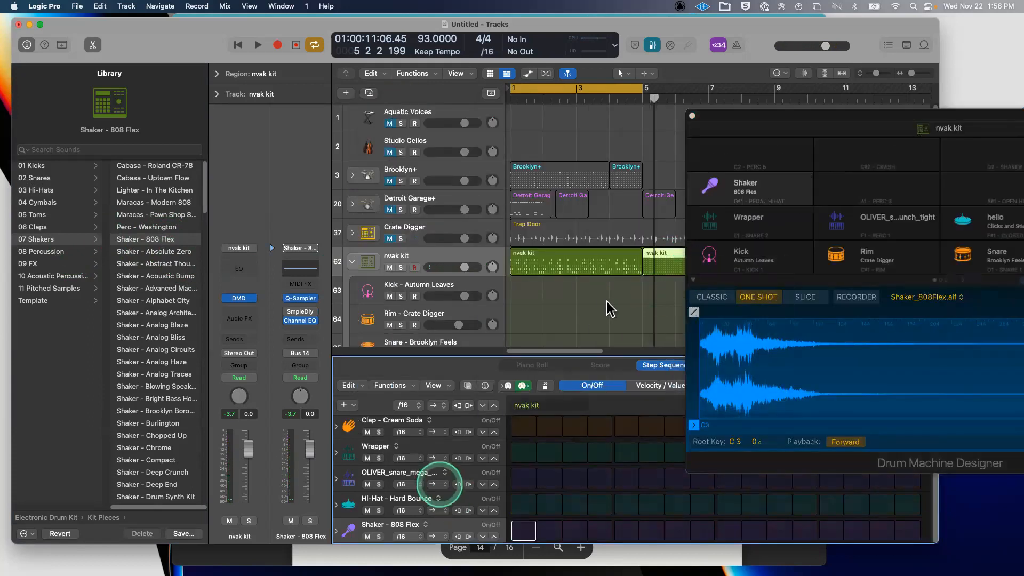
drag(632, 356, 603, 174)
click(768, 118)
drag(767, 119, 89, 409)
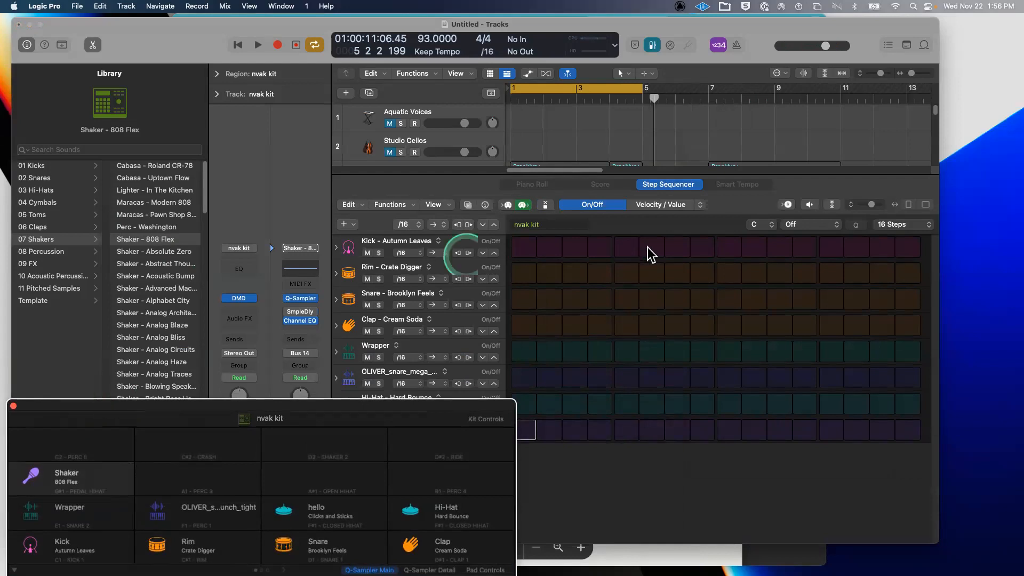
- Add kick hits on steps 1, 5, 9 and 13 of the new pattern
click(523, 247)
click(627, 247)
click(729, 247)
click(831, 247)
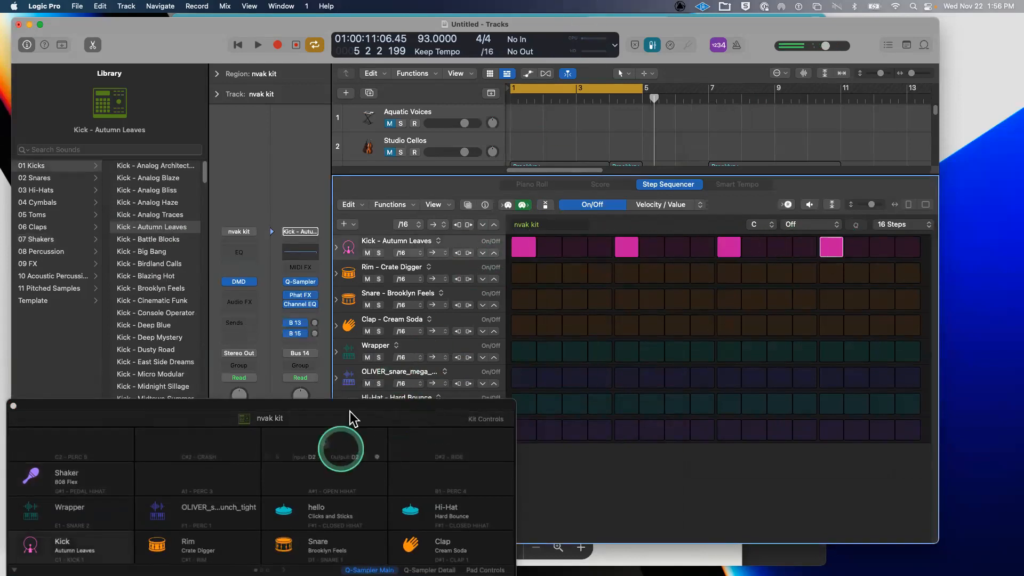
mouse_move(354, 406)
mouse_down()
mouse_move(374, 497)
mouse_move(443, 475)
mouse_move(597, 245)
mouse_move(637, 102)
mouse_up()
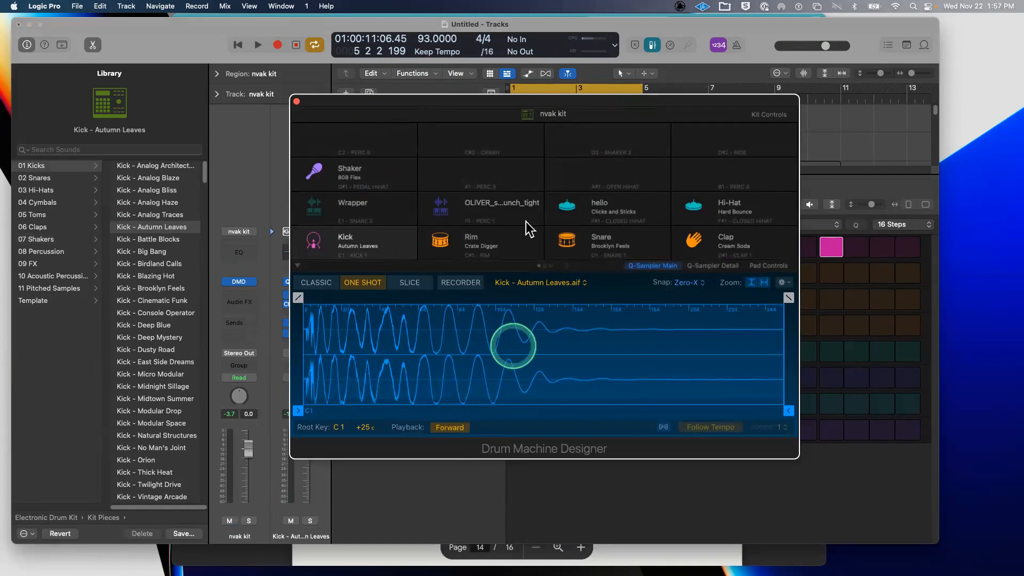
drag(453, 101, 489, 434)
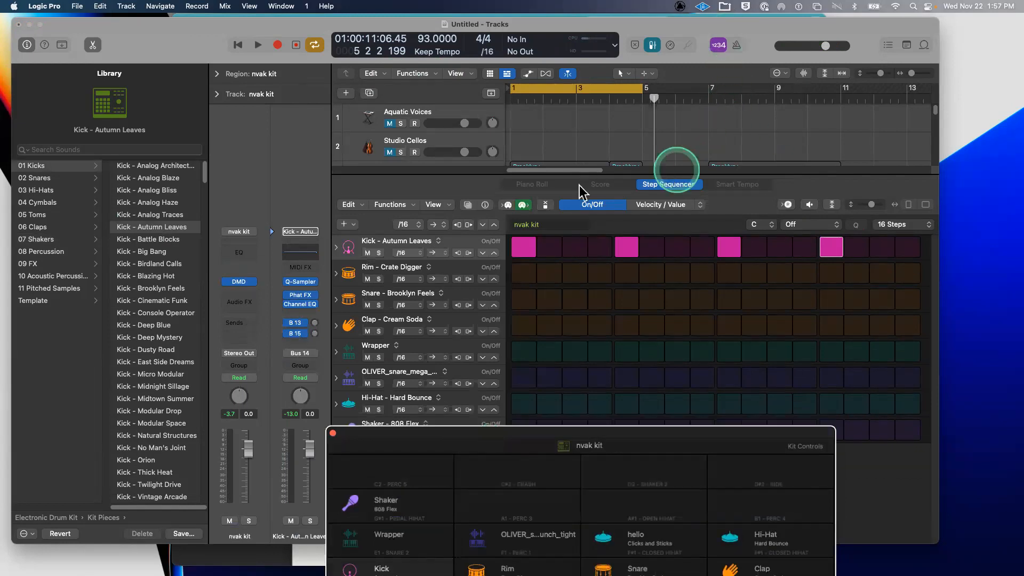
- Select the first nvak kit region and rearrange the step sequencer and Drum Machine Designer windows
click(669, 176)
drag(679, 174, 654, 410)
click(603, 316)
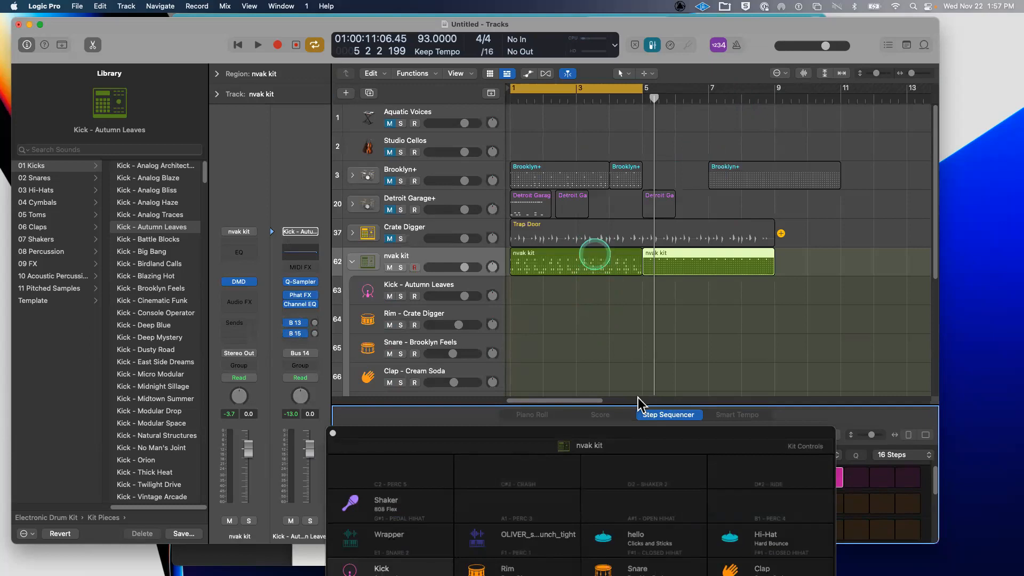
click(593, 256)
drag(640, 404, 628, 360)
mouse_move(612, 446)
mouse_down()
mouse_move(590, 21)
mouse_move(451, 54)
mouse_move(415, 47)
mouse_up()
click(752, 364)
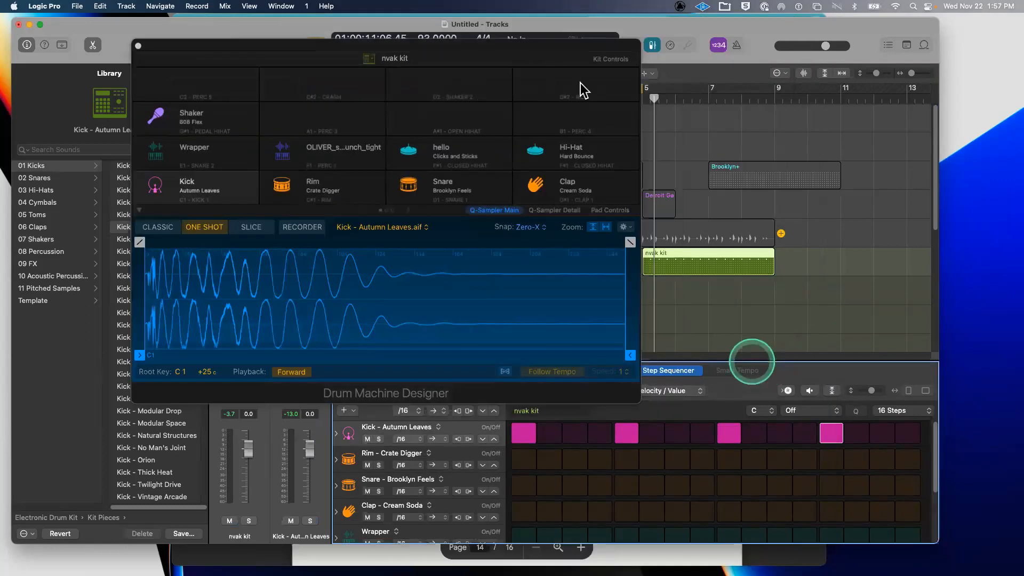
click(250, 46)
mouse_move(250, 46)
mouse_down()
mouse_move(397, 76)
mouse_move(580, 83)
mouse_up()
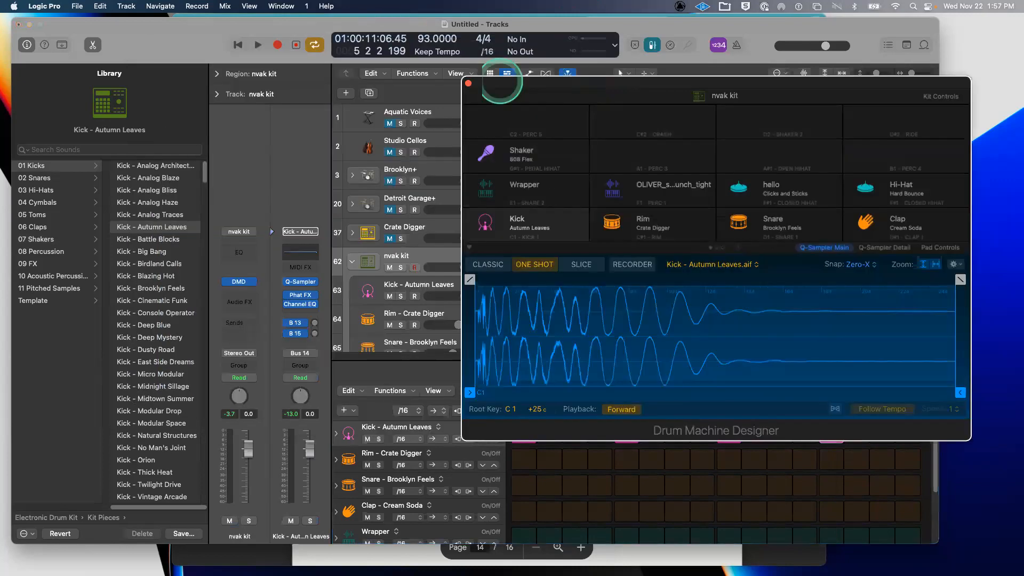
- Close Drum Machine Designer, try moving the second nvak kit region onto Crate Digger, then undo
click(468, 83)
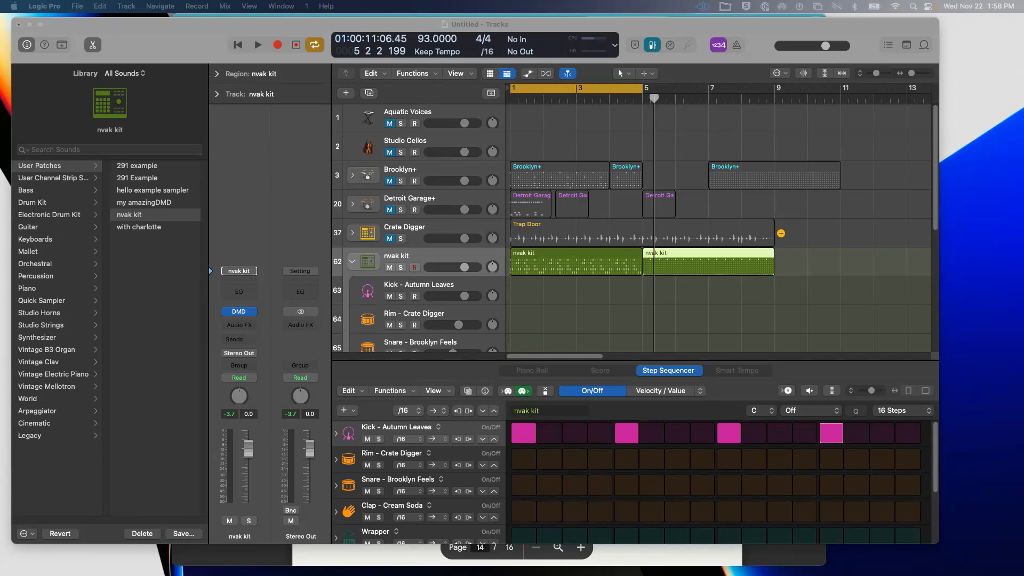
click(669, 254)
double_click(669, 252)
double_click(670, 252)
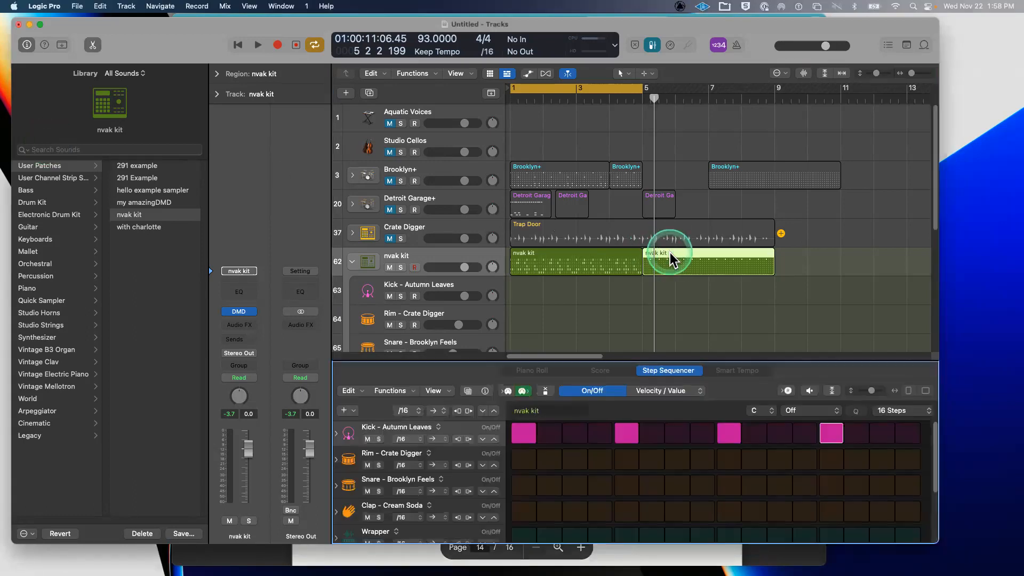
click(601, 359)
click(717, 251)
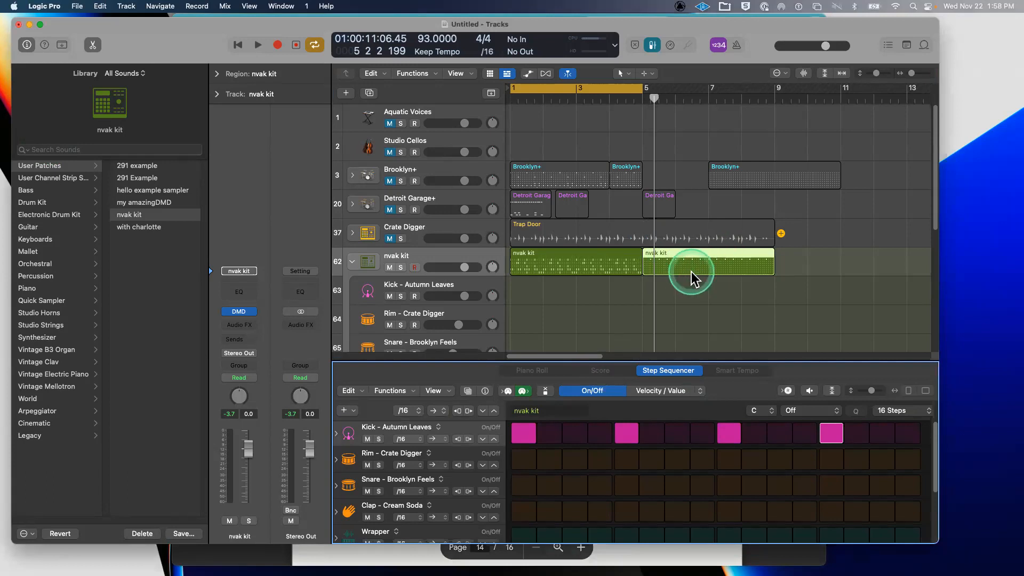
drag(721, 251, 602, 235)
click(584, 314)
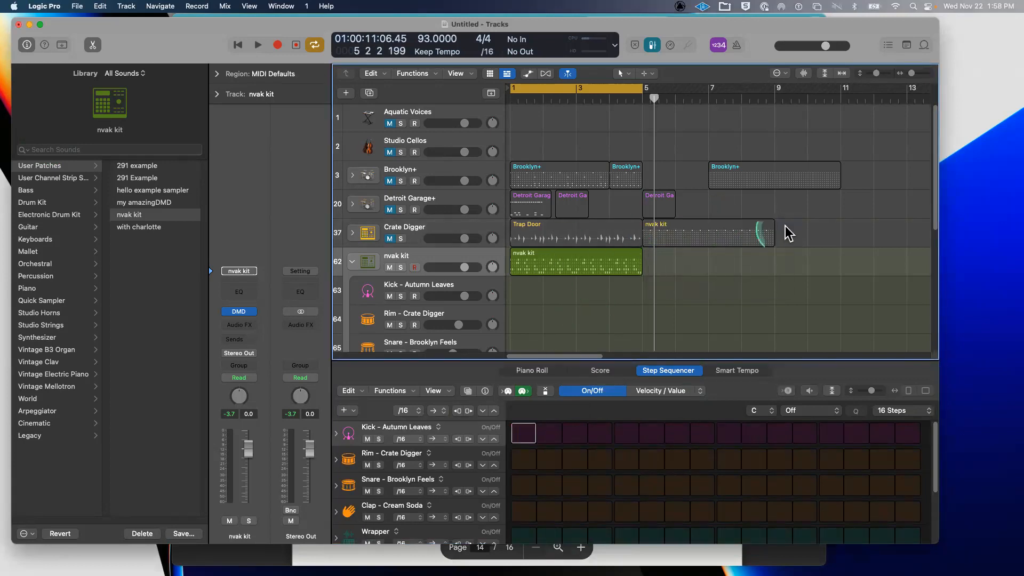
key(super+z)
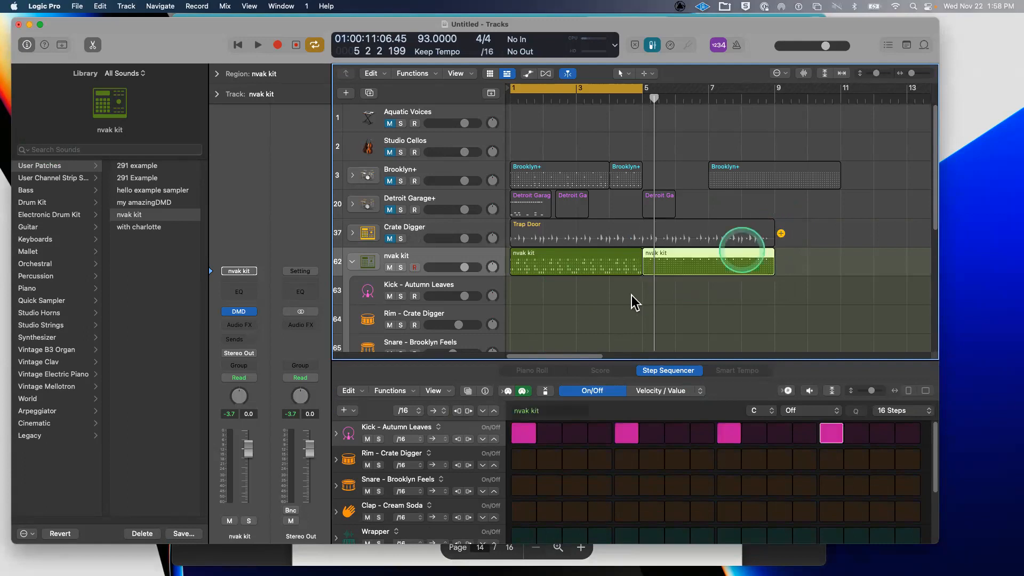
- Collapse the nvak kit stack, hide the Library, and add the Inst 38 software instrument track
click(349, 261)
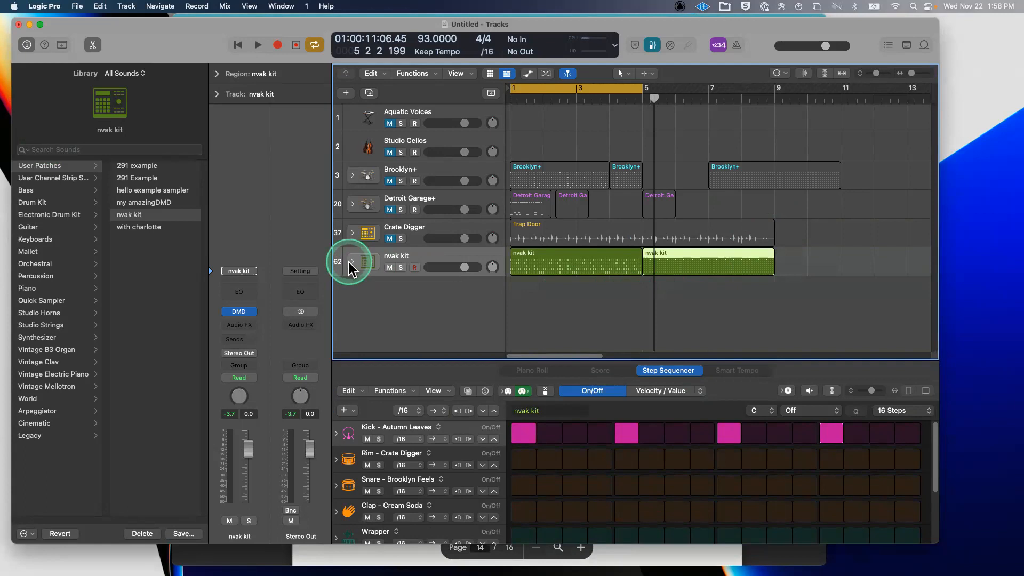
key(y)
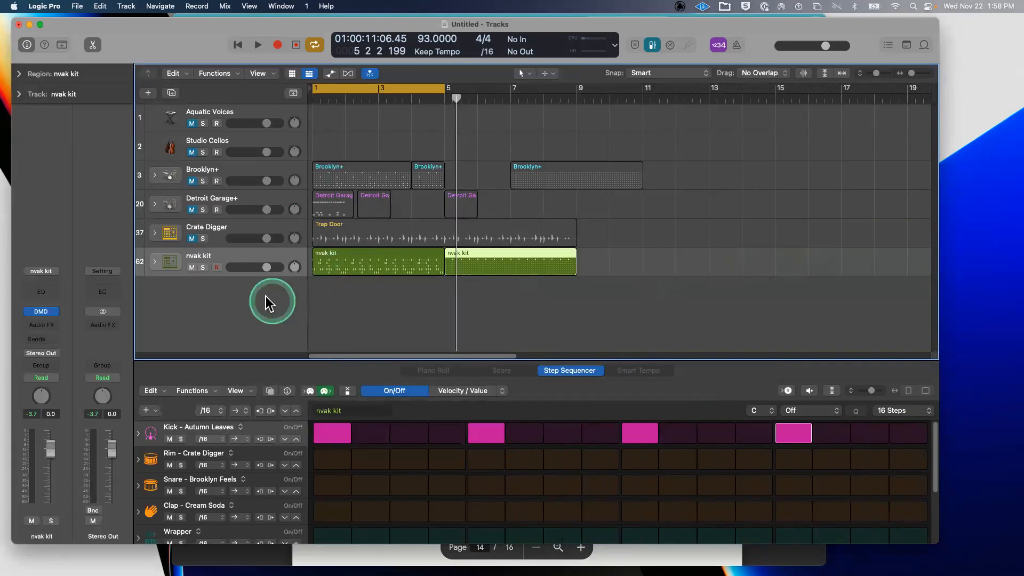
double_click(265, 295)
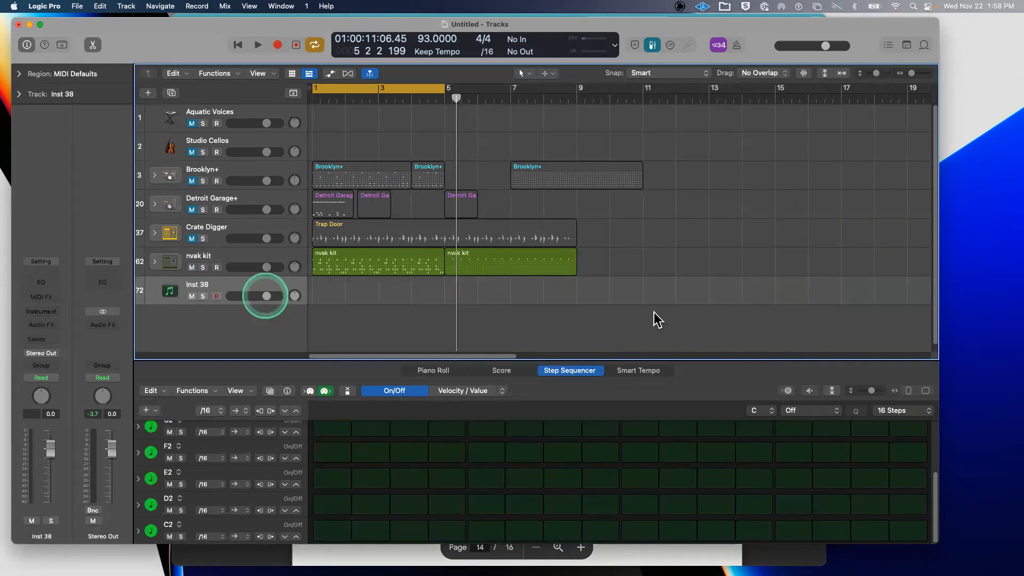
- Select the Inst 38 lane, show the Library, and browse the World instrument sounds
click(604, 301)
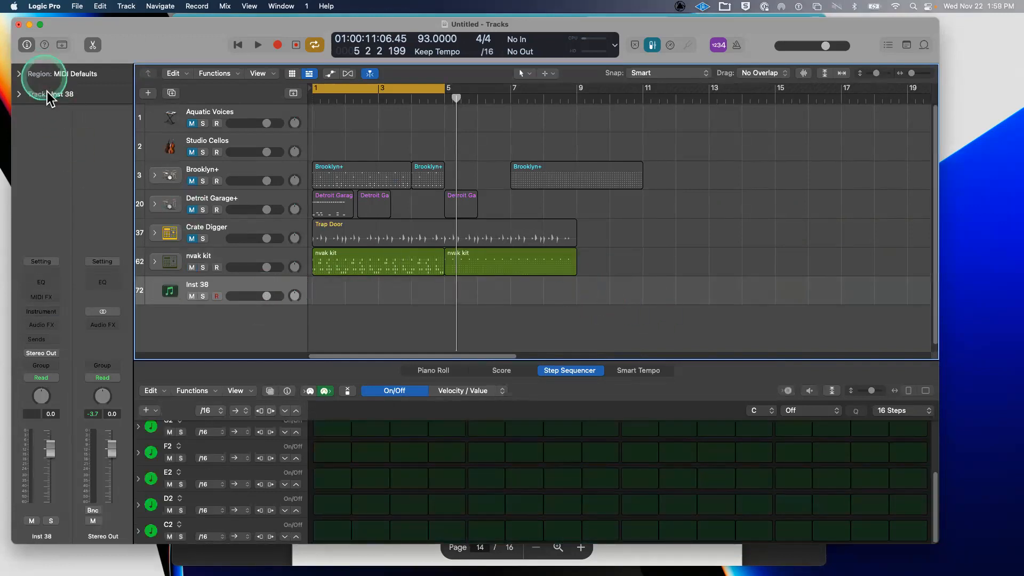
key(y)
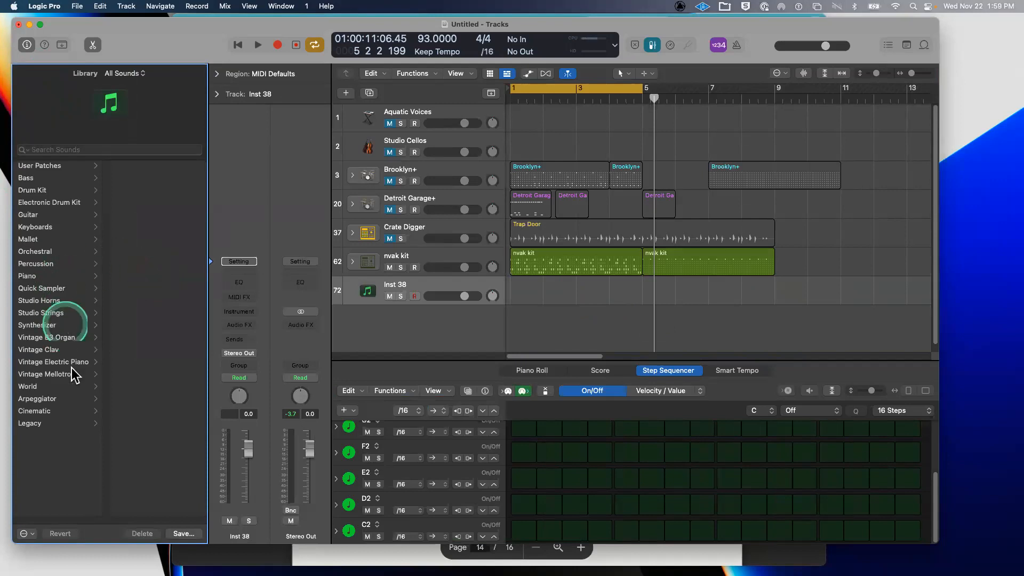
click(72, 388)
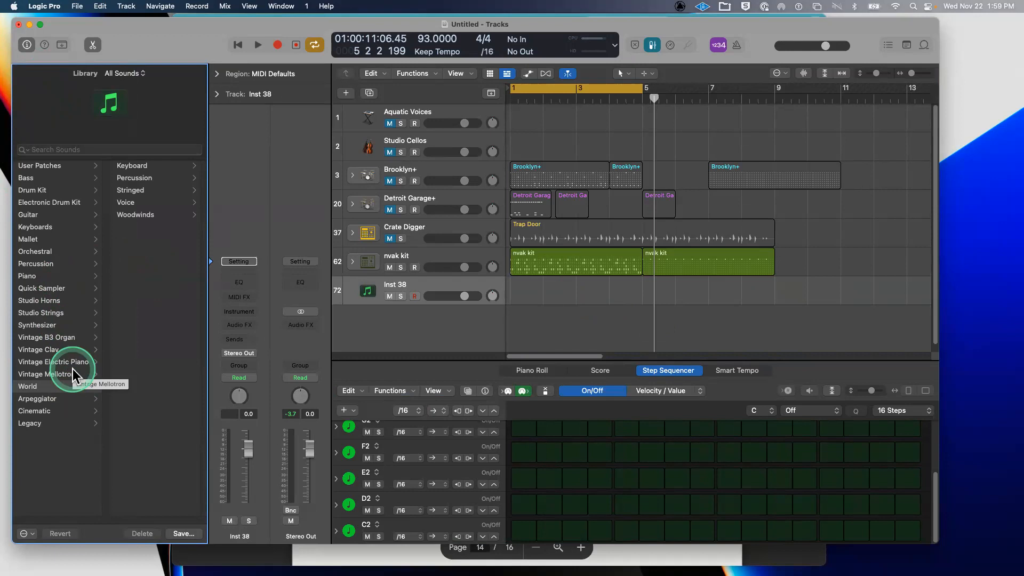
click(451, 278)
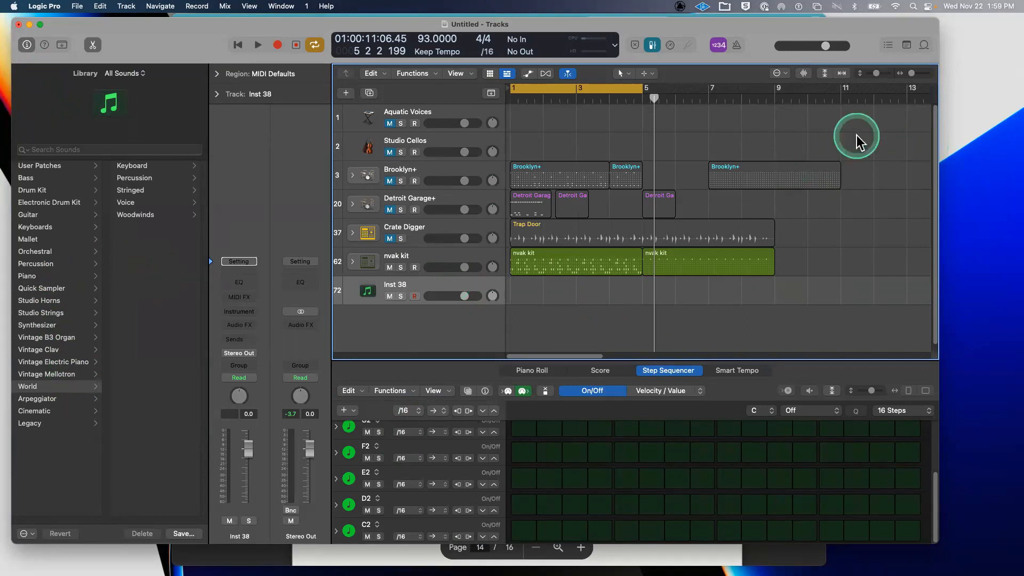
- Filter loops to Acoustic Guitar and place Acoustic Picking 22 on a new track
key(o)
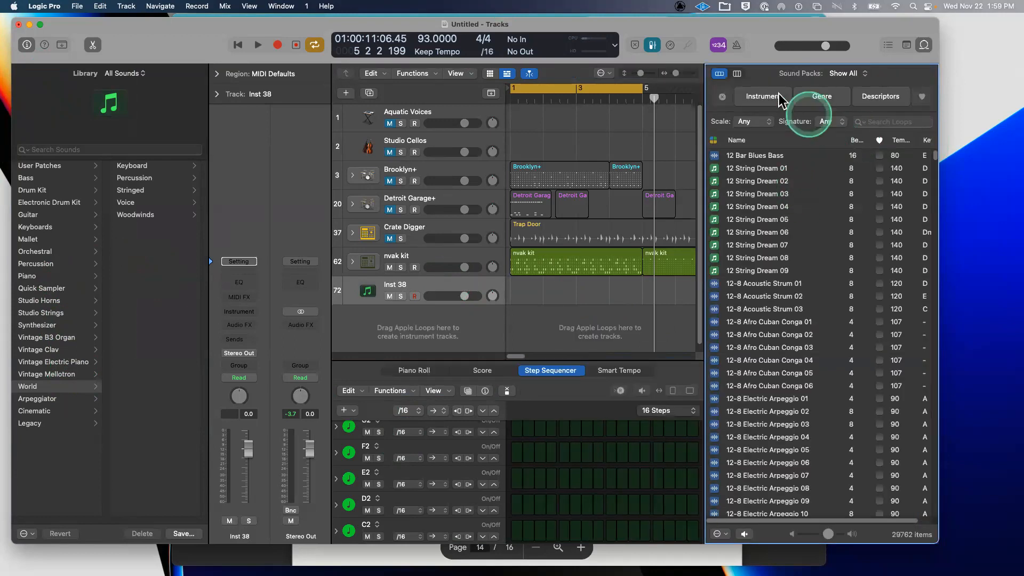
click(773, 96)
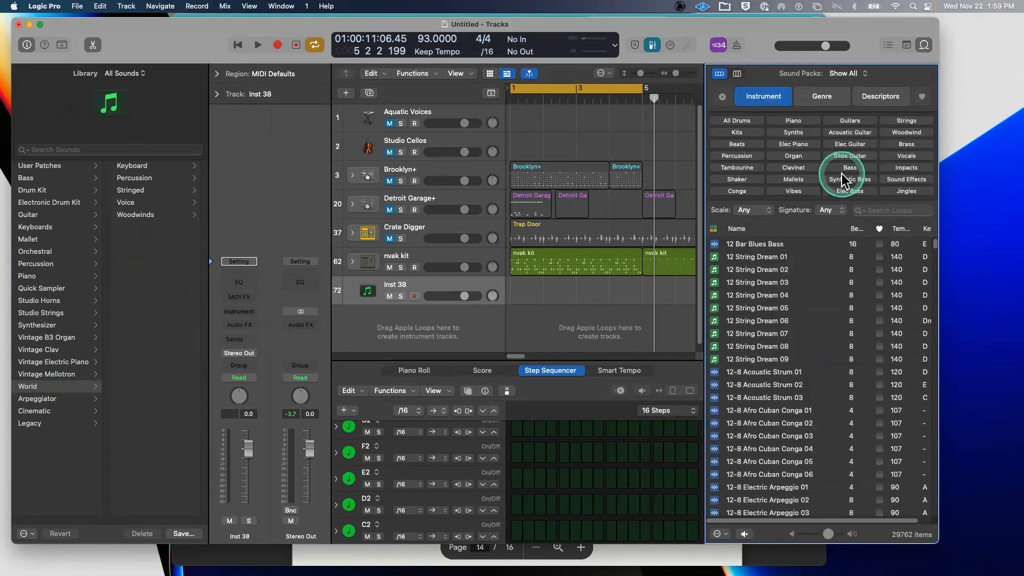
click(850, 132)
scroll(747, 403, down, 10)
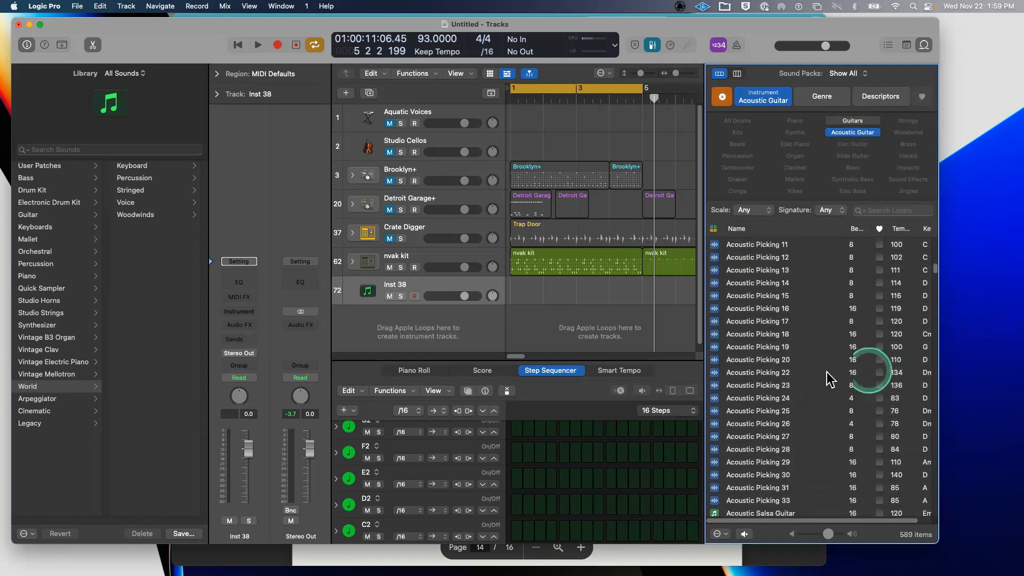
click(826, 373)
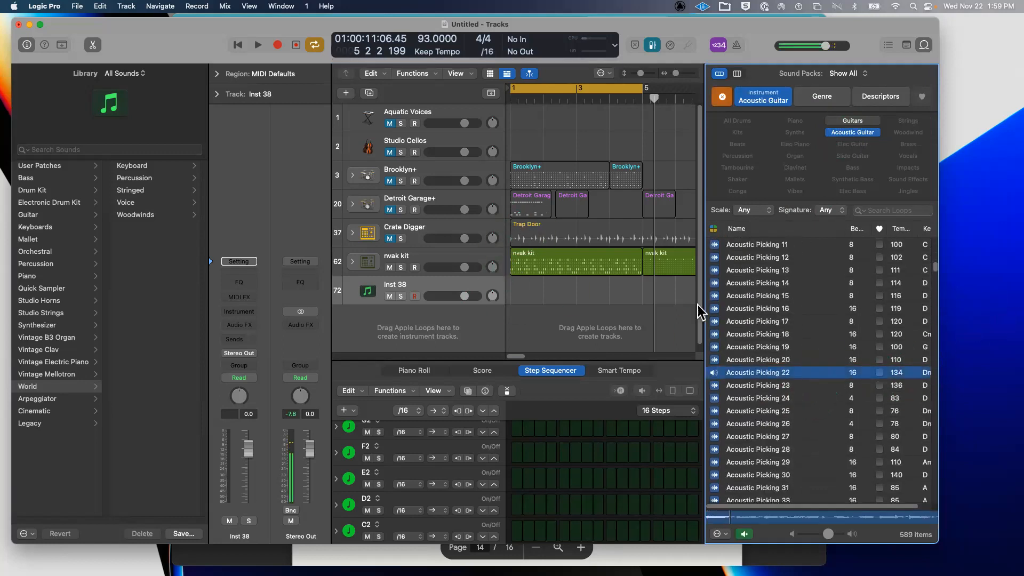
drag(717, 373, 555, 347)
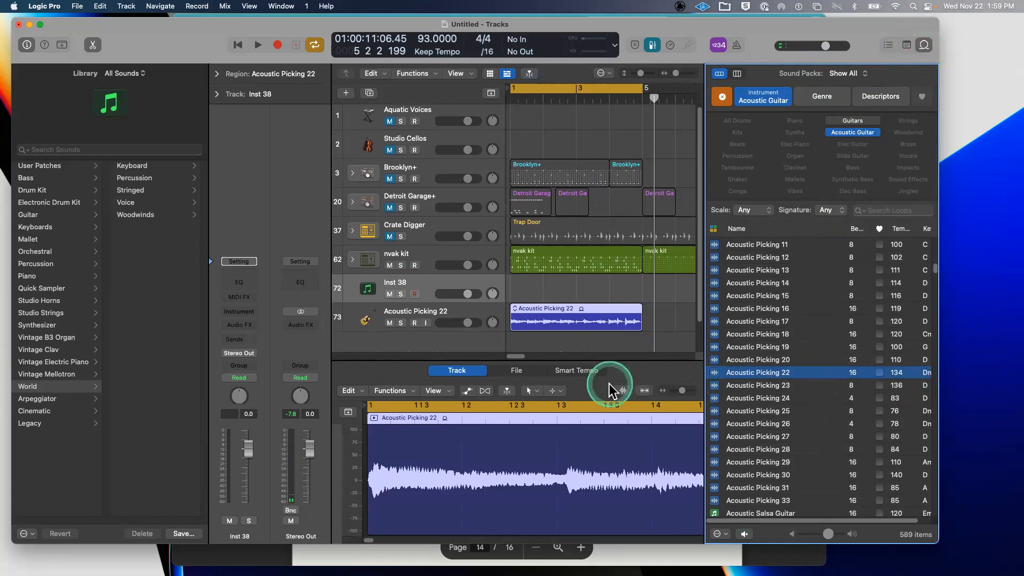
- Audition the loop with nvak kit turned down and muted, then hide the Library
key(space)
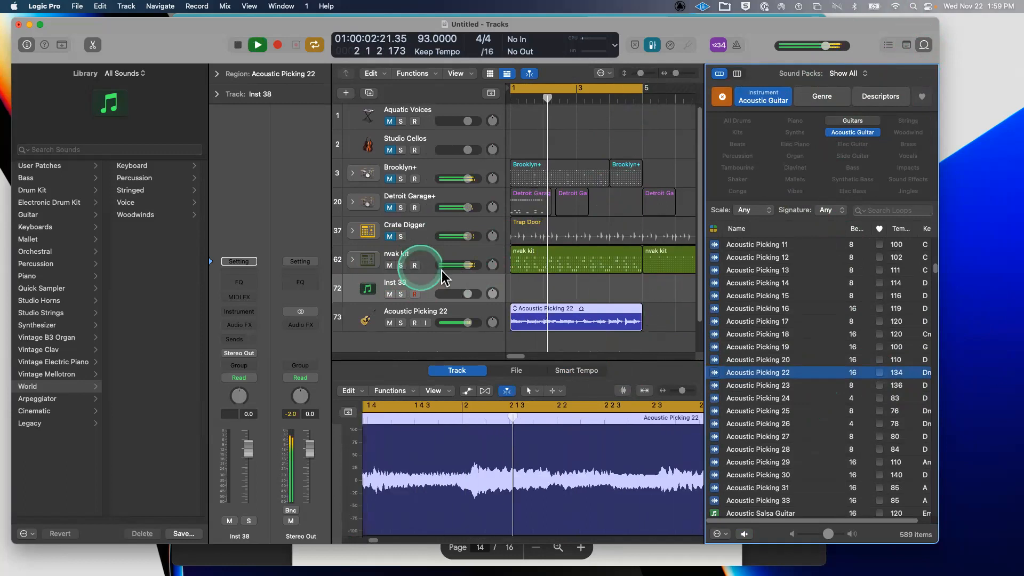
drag(464, 266, 442, 271)
click(389, 265)
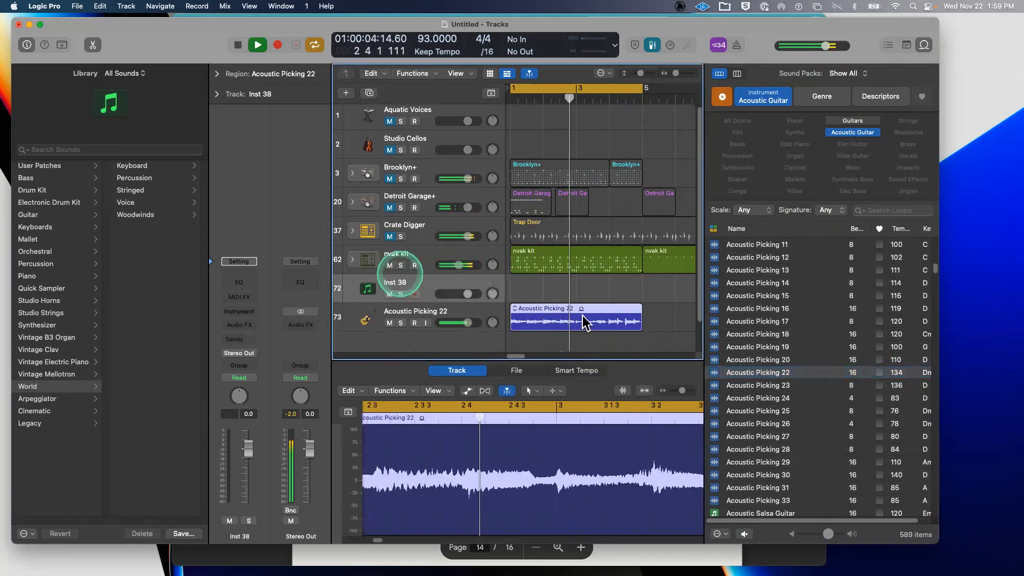
key(space)
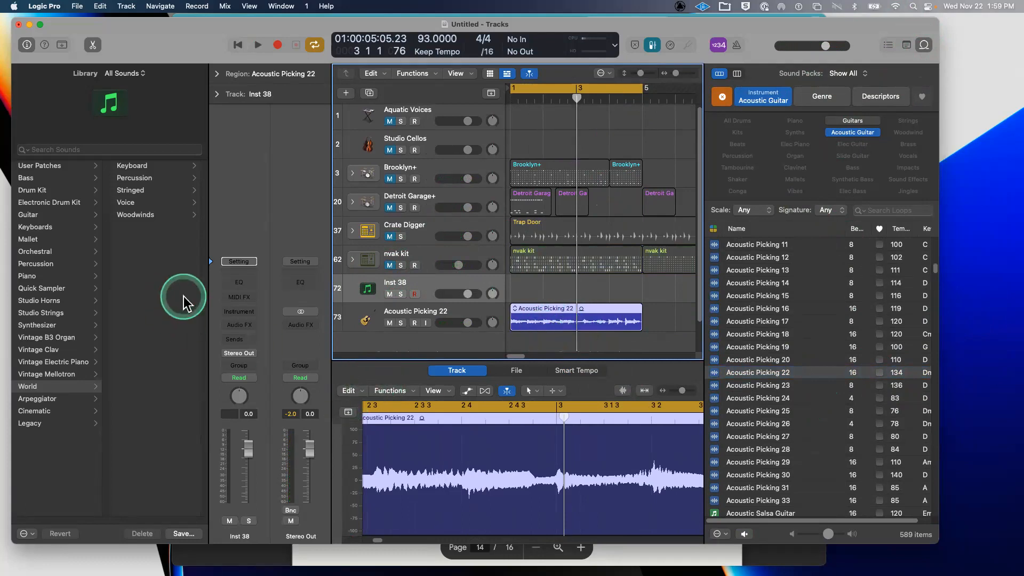
key(y)
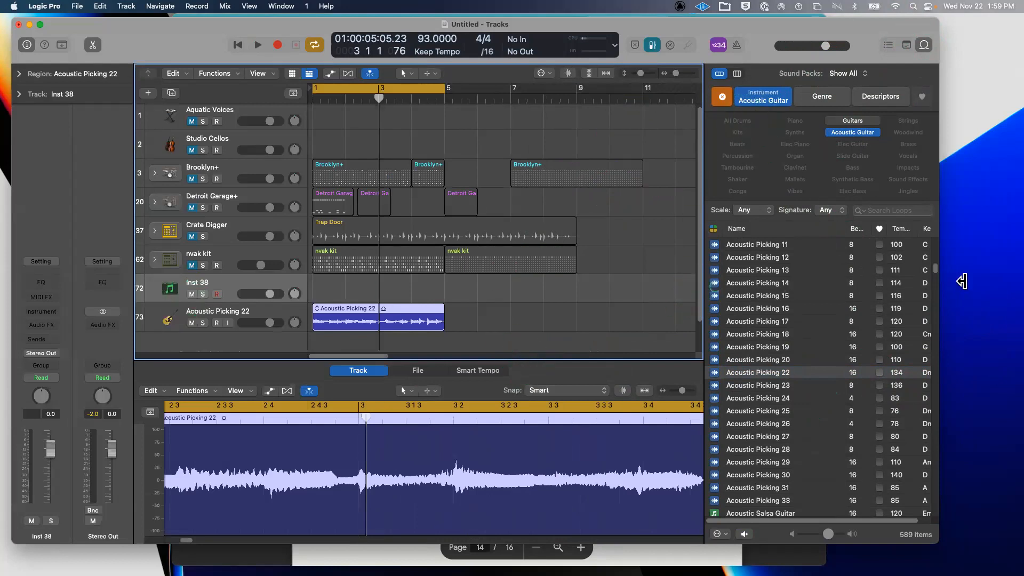
- Hide the Loop Browser, enlarge the audio editor, and look through its Edit, Functions and View menus
key(o)
drag(541, 360, 625, 255)
click(152, 298)
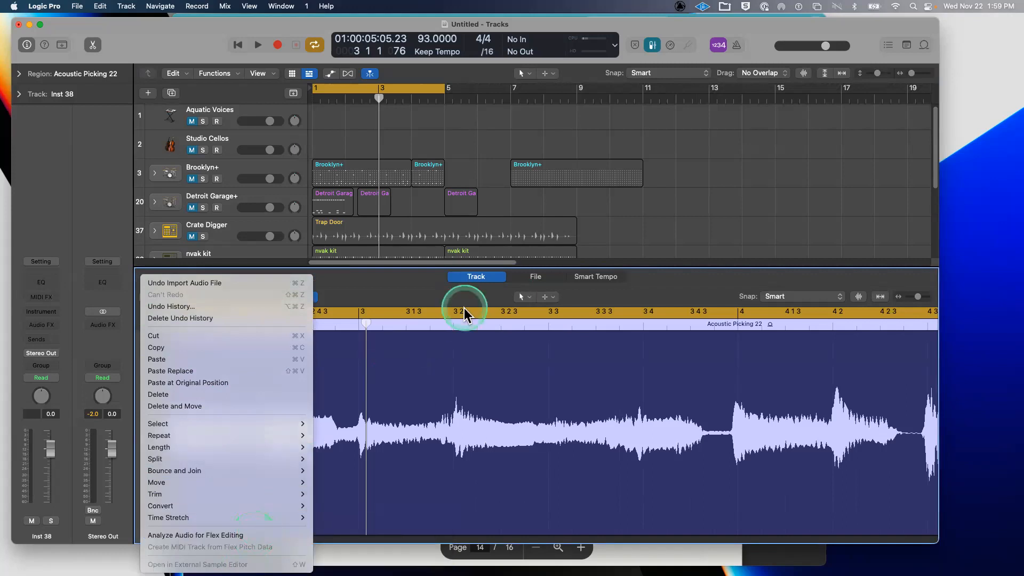
click(403, 296)
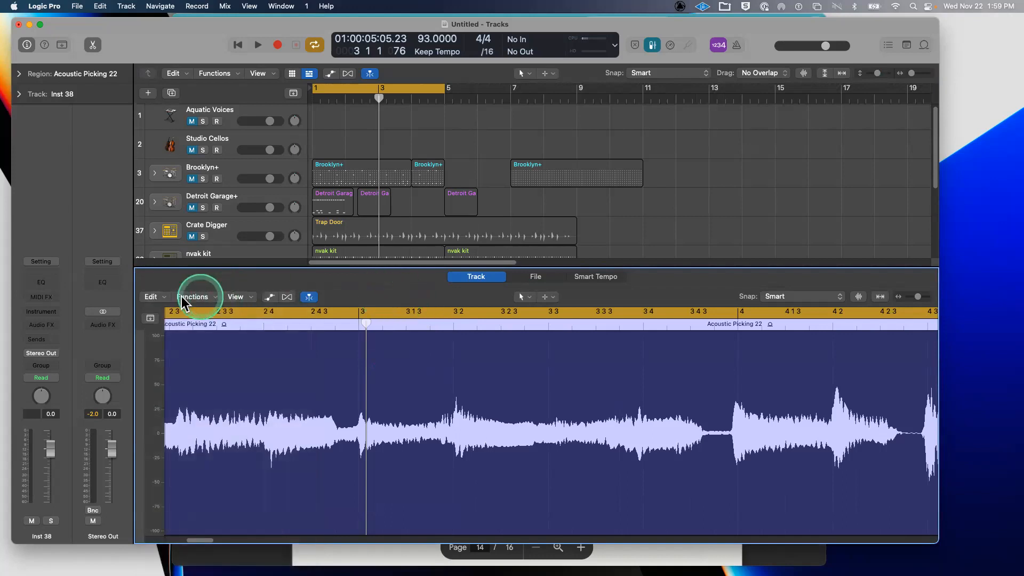
click(184, 297)
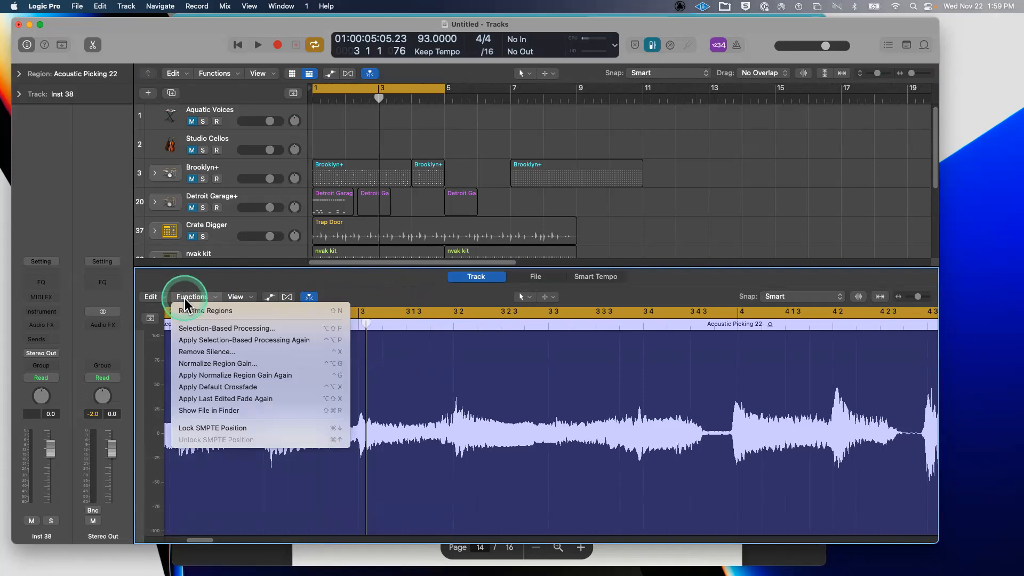
click(233, 300)
click(234, 297)
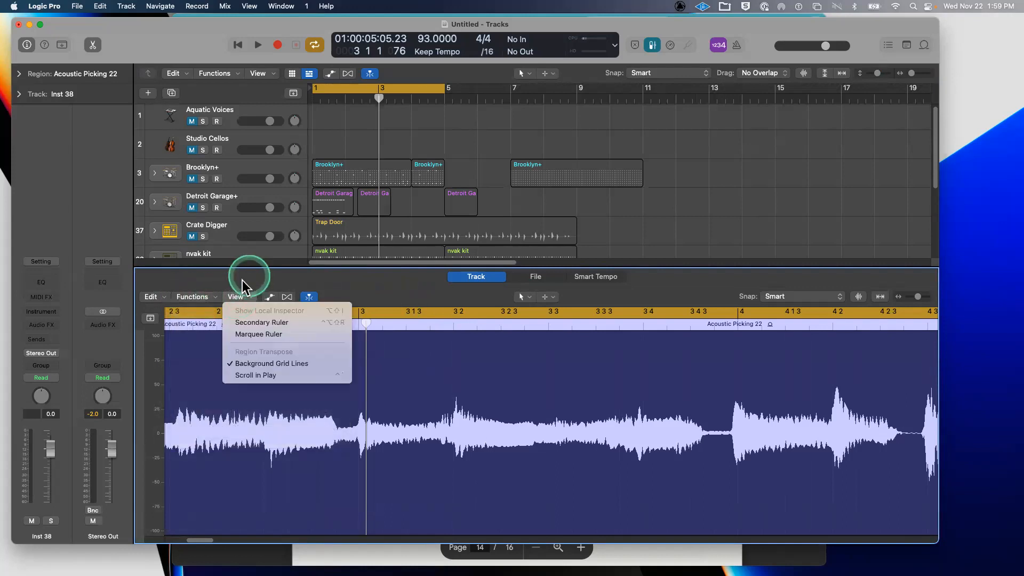
click(237, 297)
- Check the Edit and Functions menus again, then request Flex for the guitar track
click(151, 296)
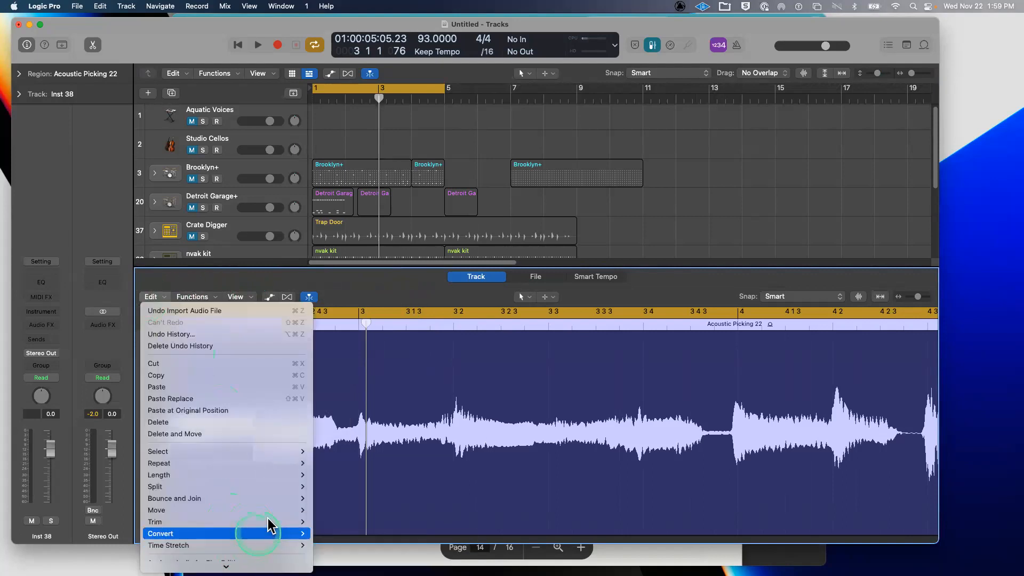
click(251, 275)
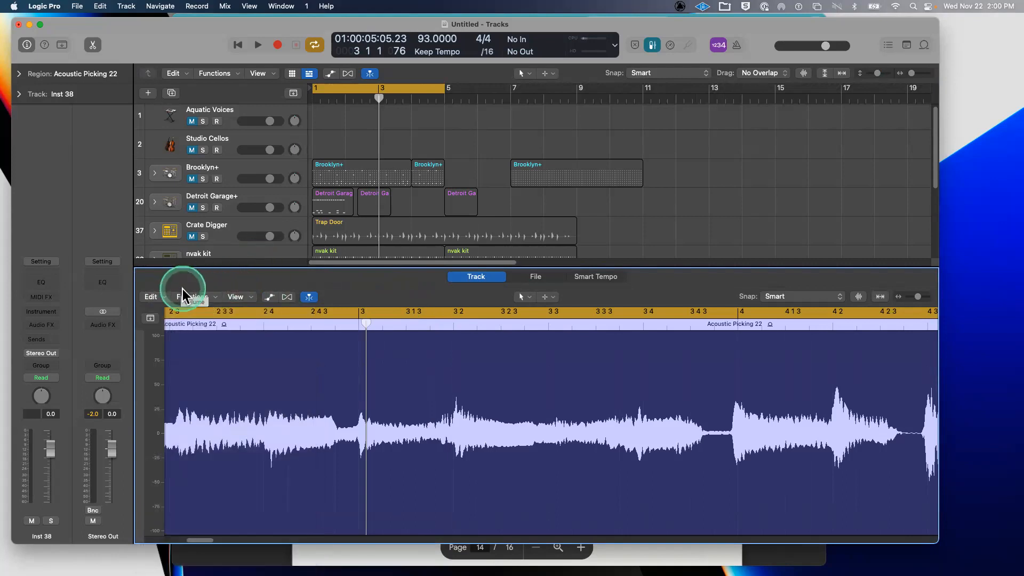
click(186, 297)
click(247, 284)
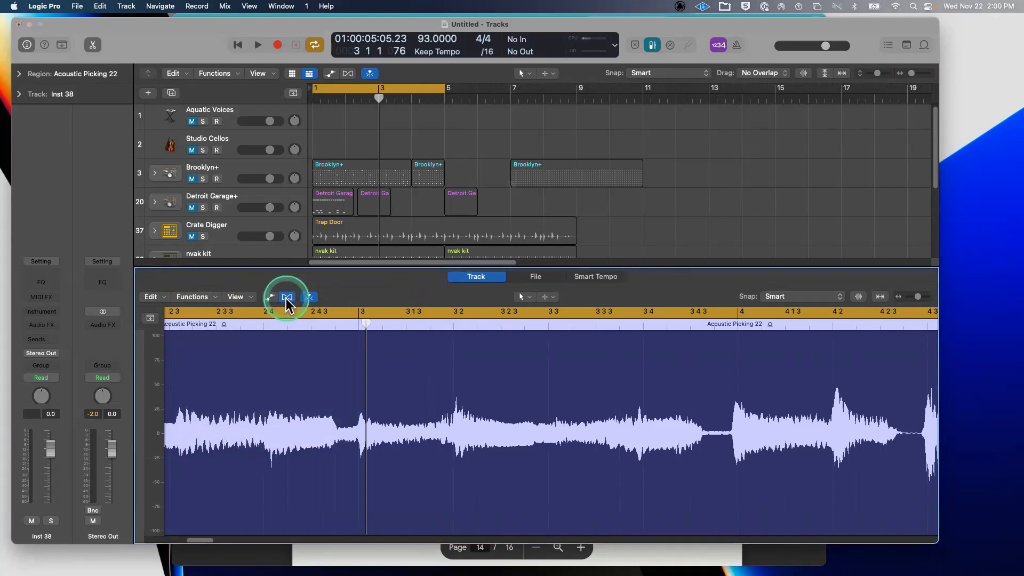
click(287, 297)
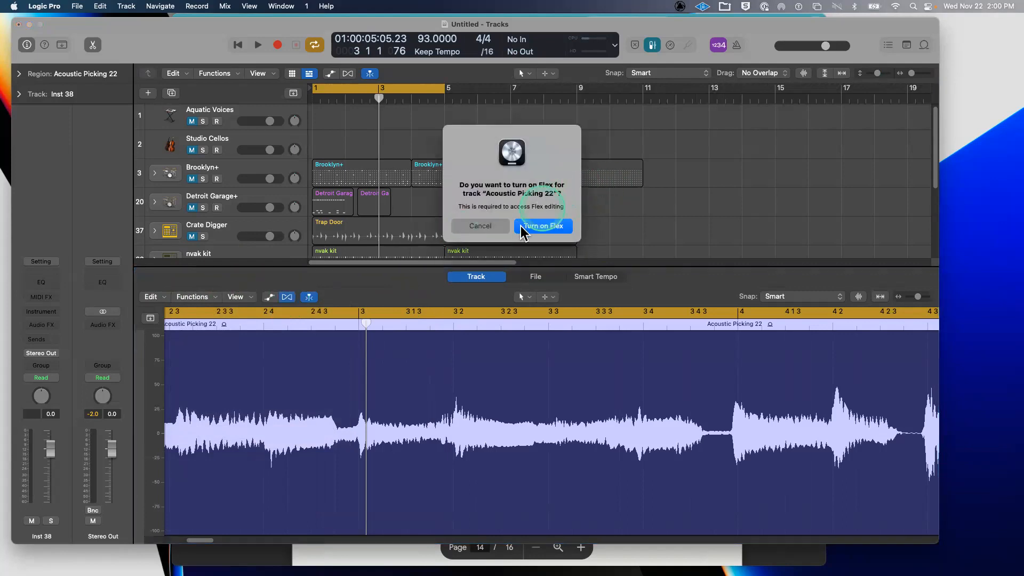
- Turn on Flex and set the Acoustic Picking 22 track's flex mode to Flex Pitch
click(541, 230)
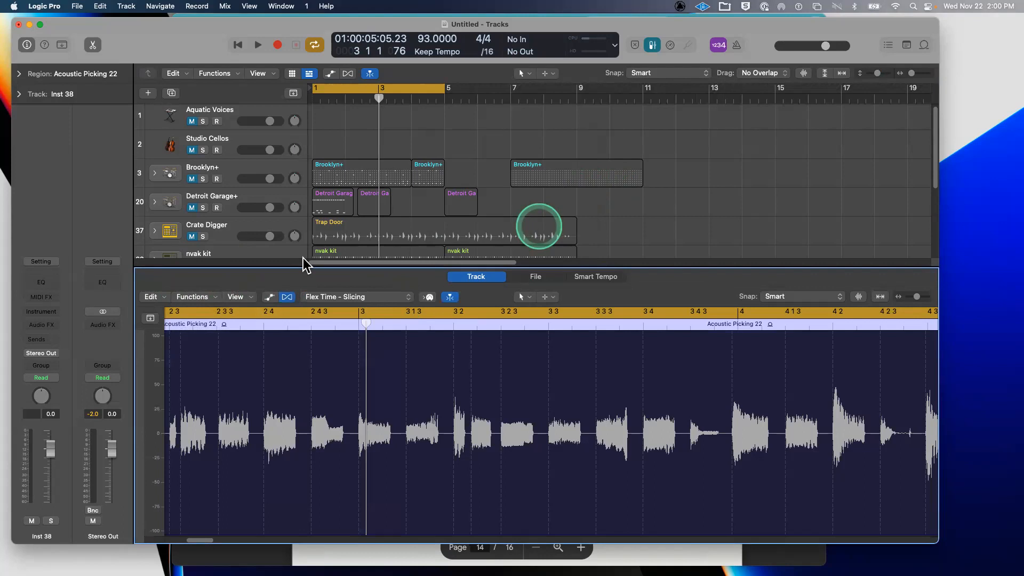
click(330, 297)
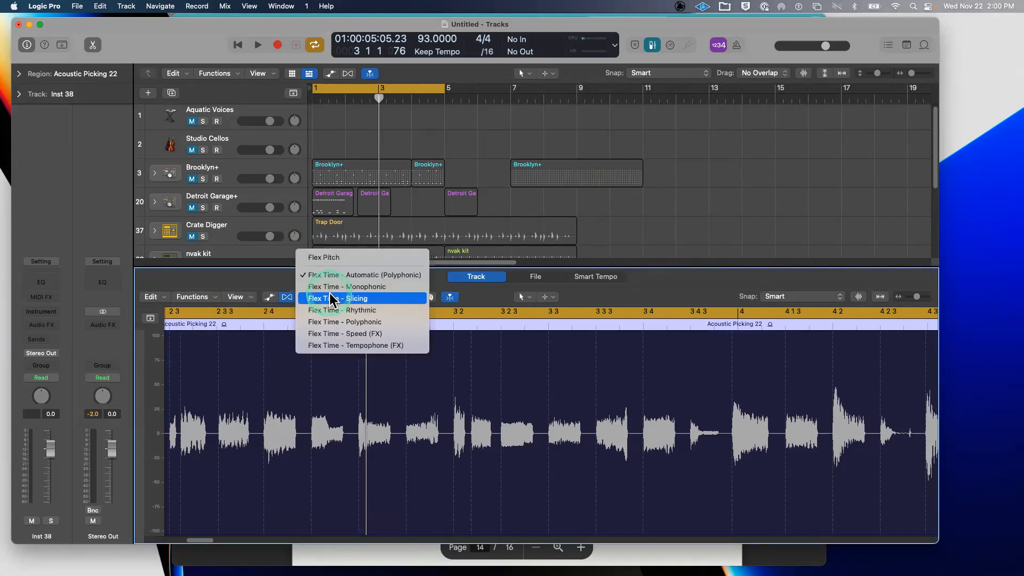
click(338, 261)
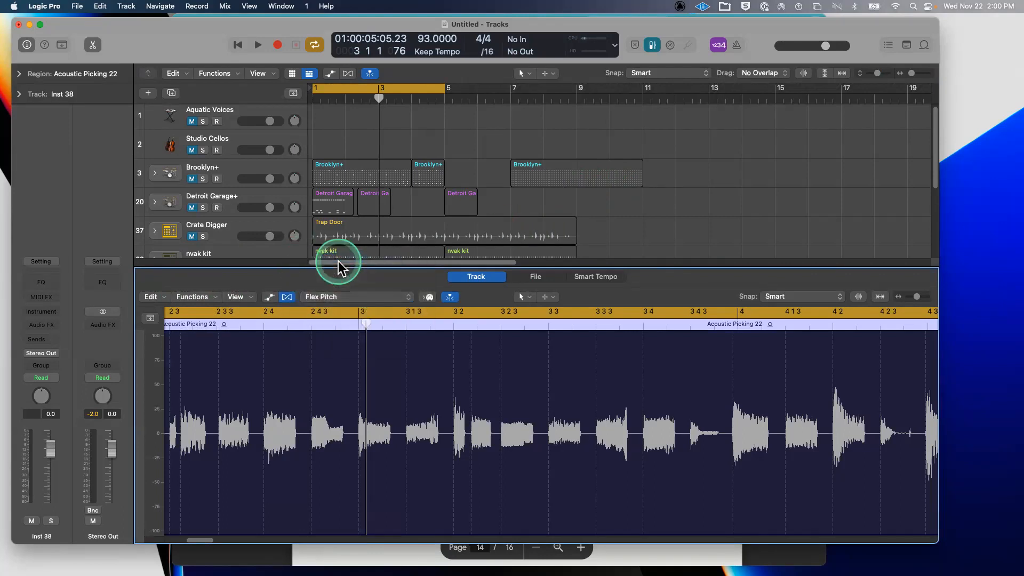
- Select all detected pitch notes and drag them upward to raise their pitch
scroll(644, 478, down, 6)
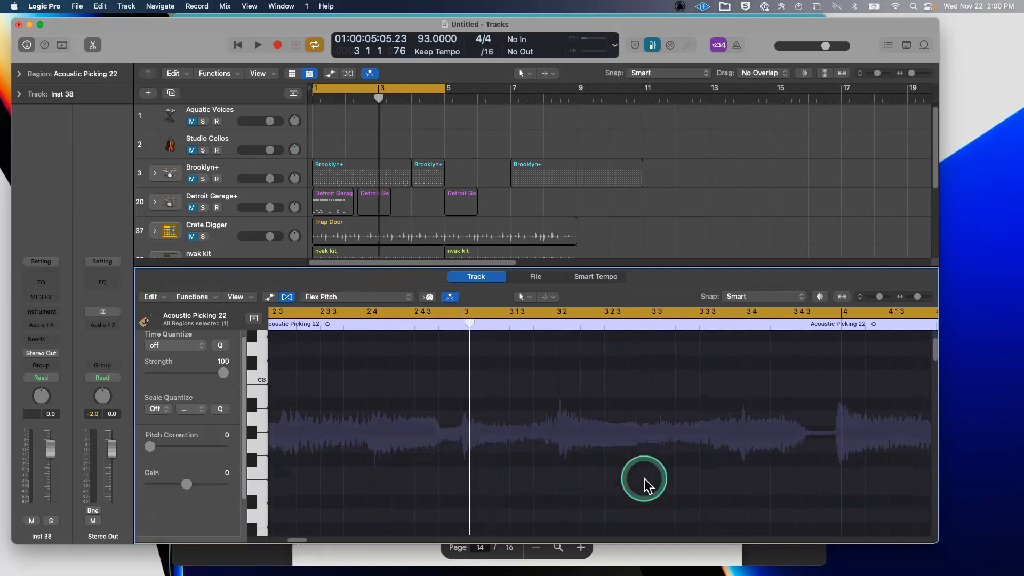
scroll(644, 478, down, 8)
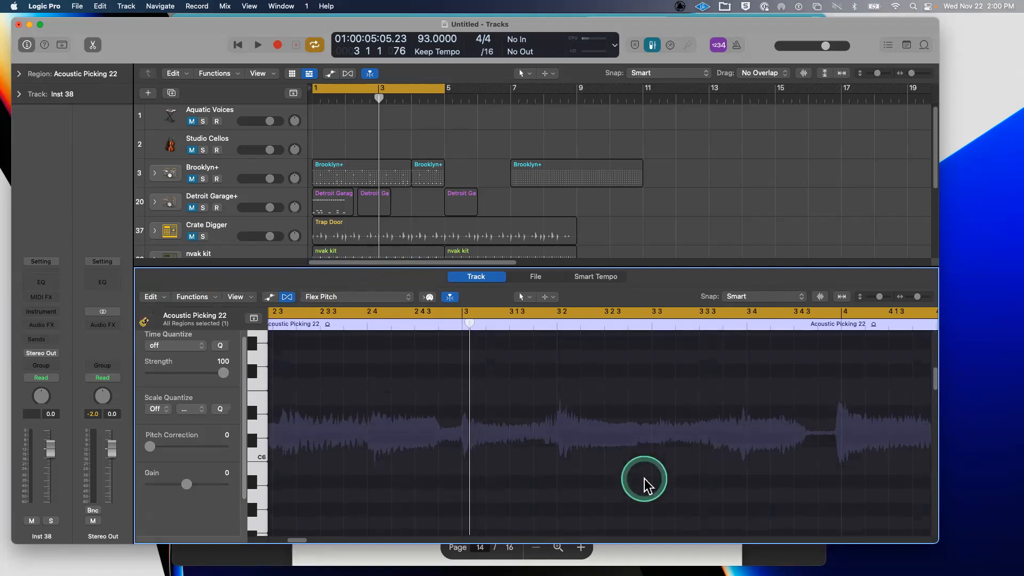
scroll(644, 478, down, 8)
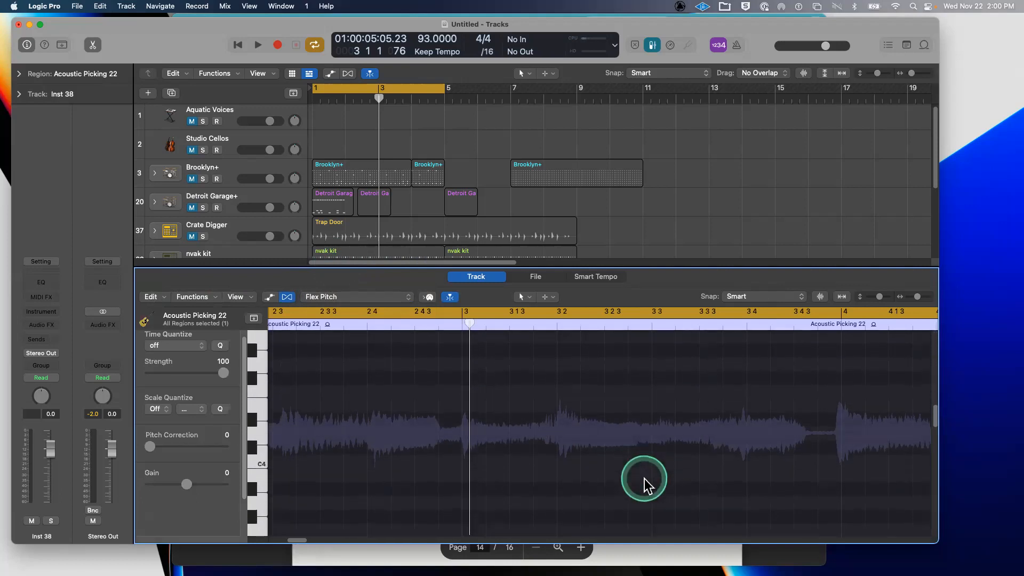
scroll(644, 478, down, 8)
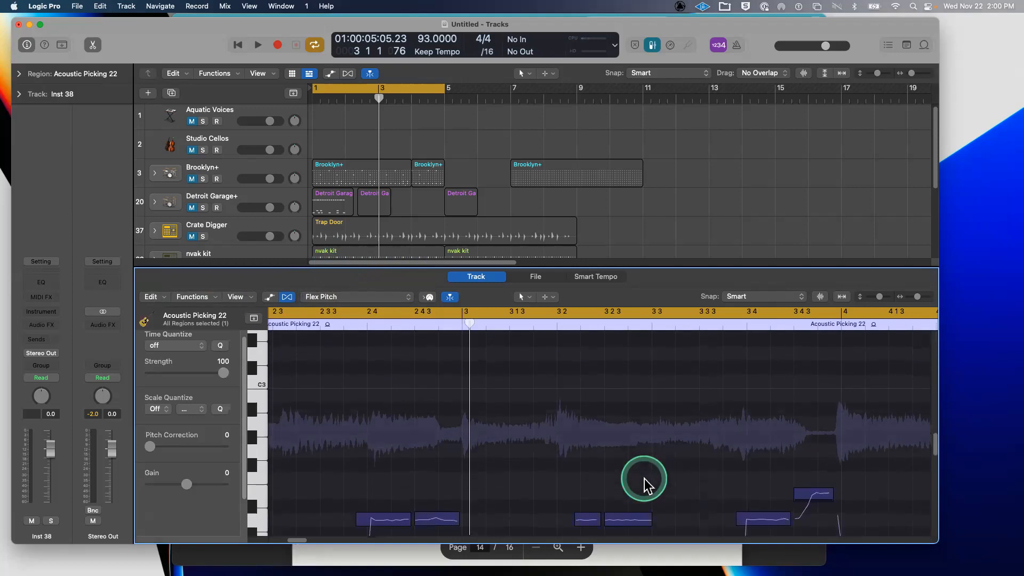
scroll(325, 386, up, 5)
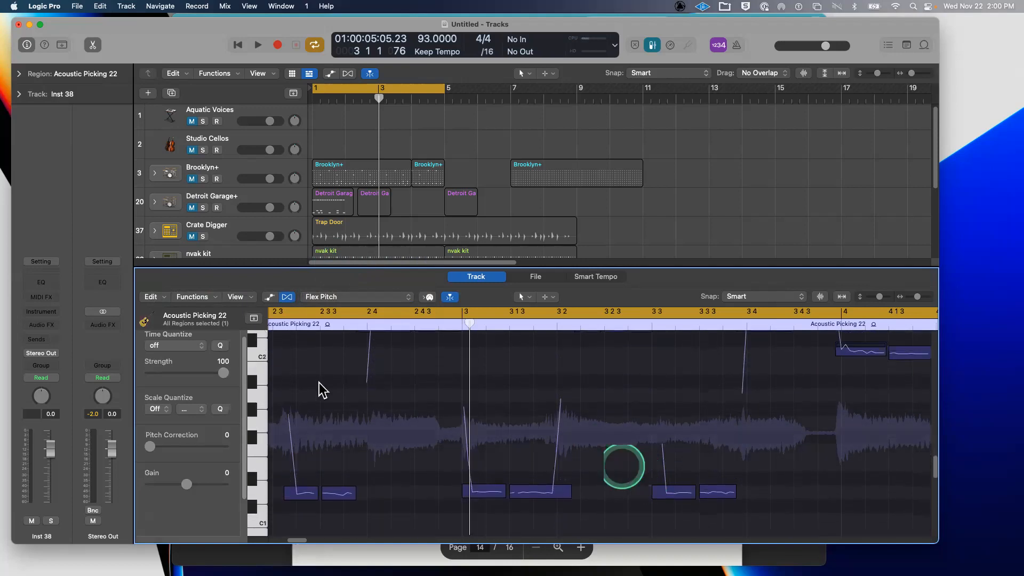
drag(285, 398, 773, 505)
click(343, 324)
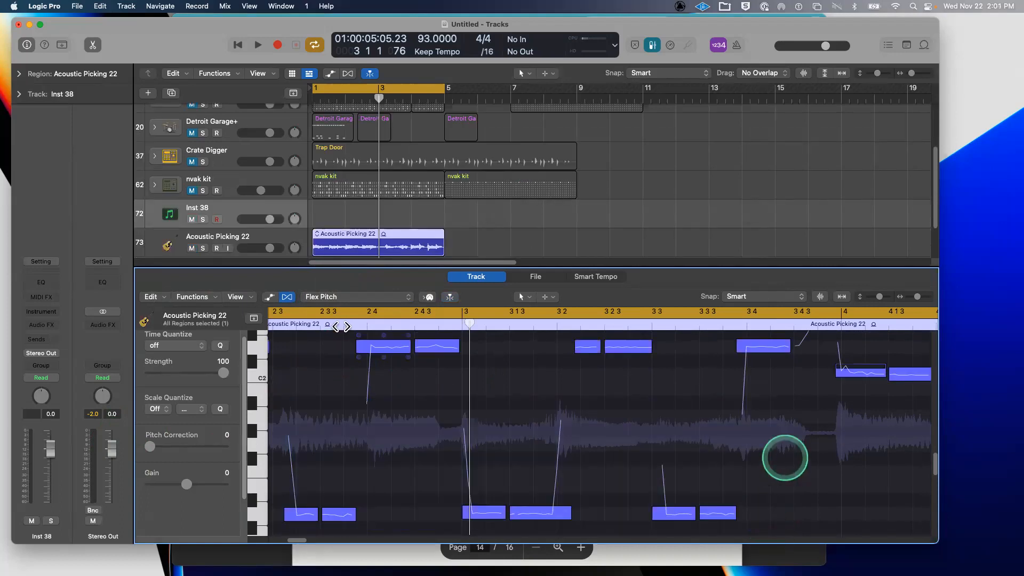
drag(360, 338, 375, 265)
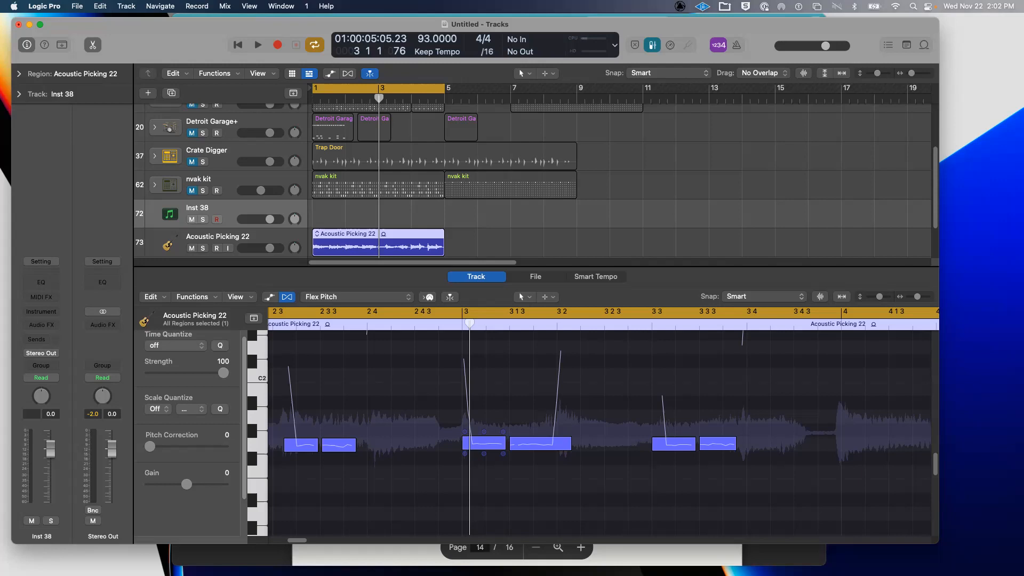
click(484, 443)
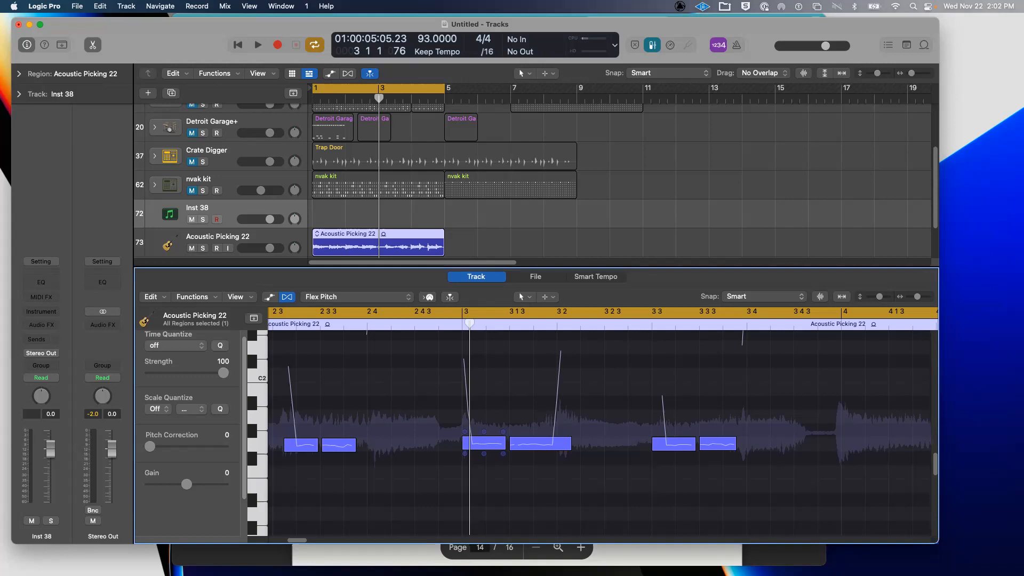